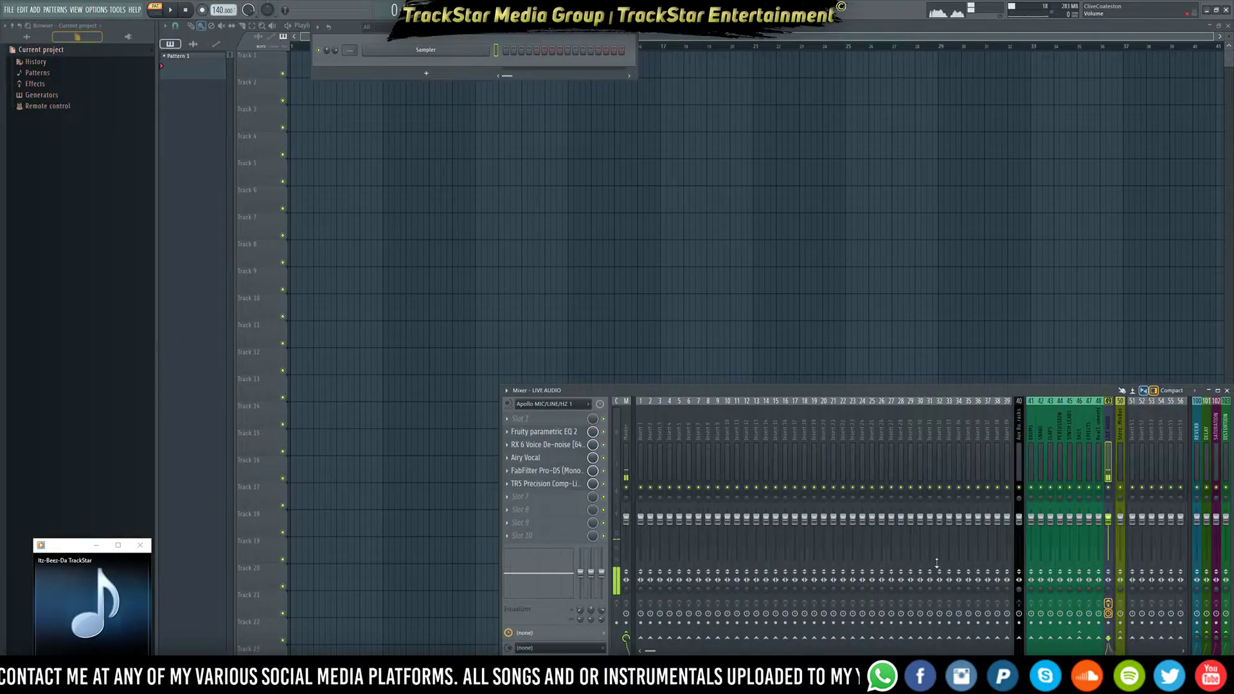
Open the TR5 Precision Comp-Limiter on the LIVE AUDIO mixer track and adjust the compressor's input level
left_click(560, 485)
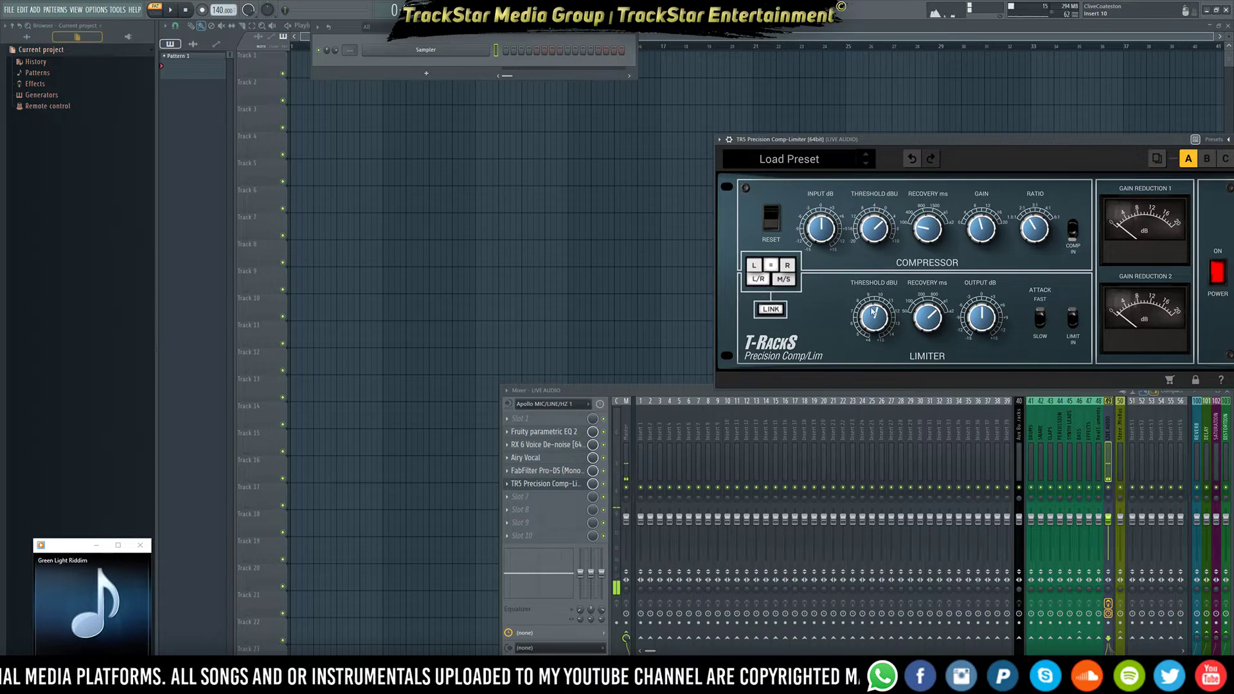
left_click_drag(822, 235, 818, 226)
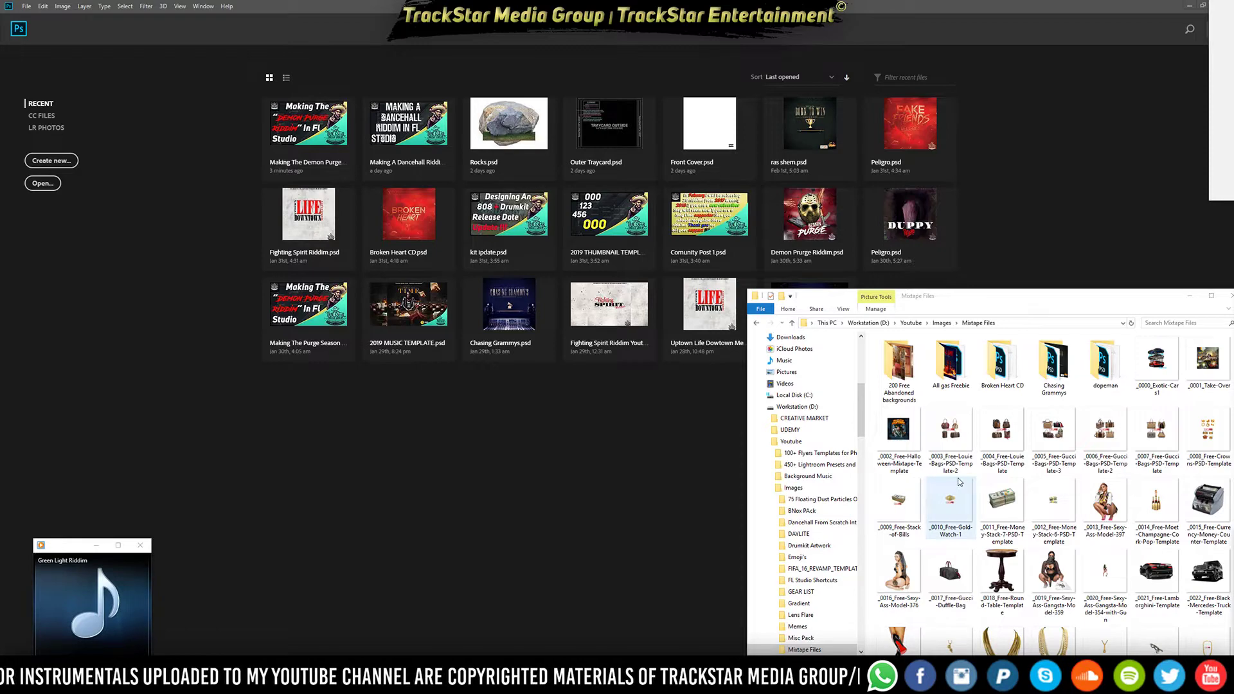
Browse the Mixtape Files folder for images to use in the artwork
scroll(1043, 474, "down", 2)
scroll(1043, 475, "down", 1)
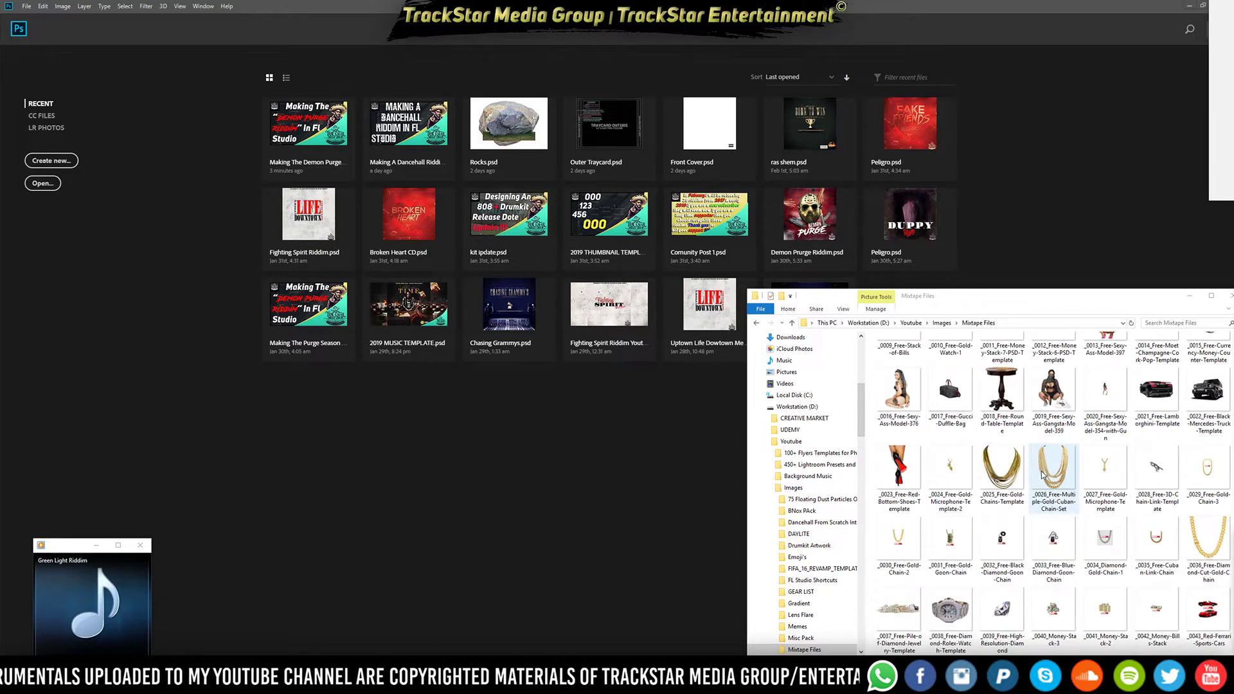
scroll(1041, 459, "down", 2)
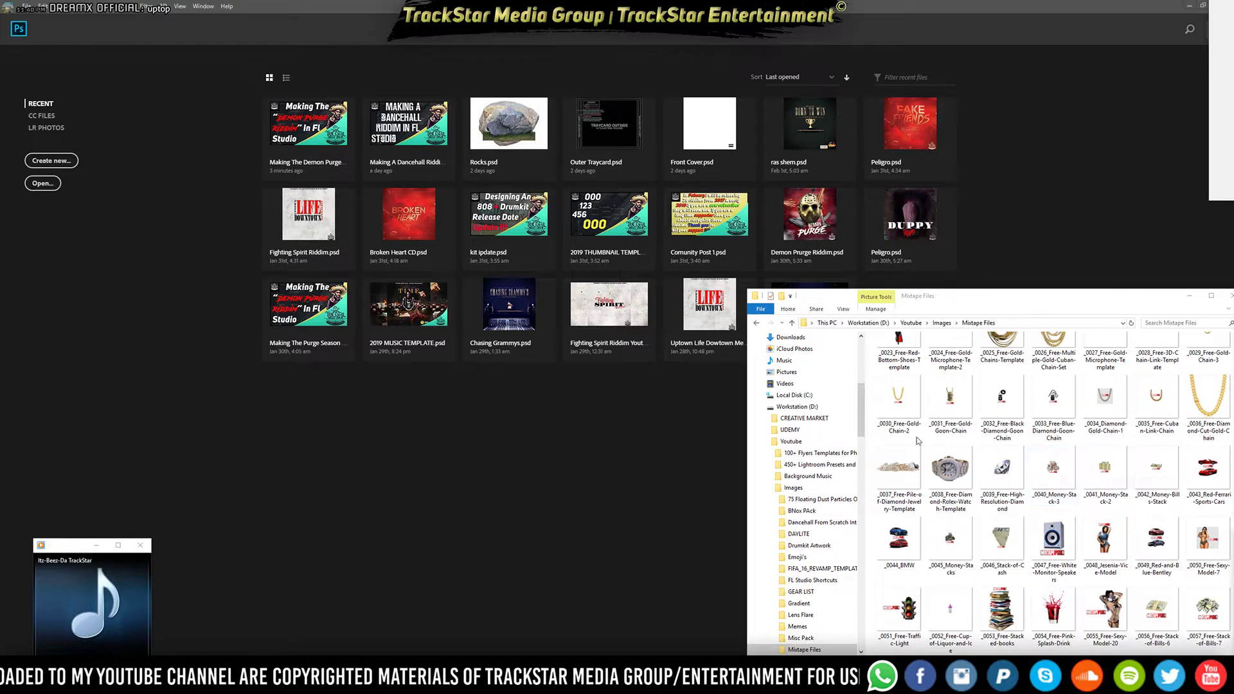
Check the media player's volume control, minimise the player, and bring the Photoshop start screen to the front
mouse_move(120, 617)
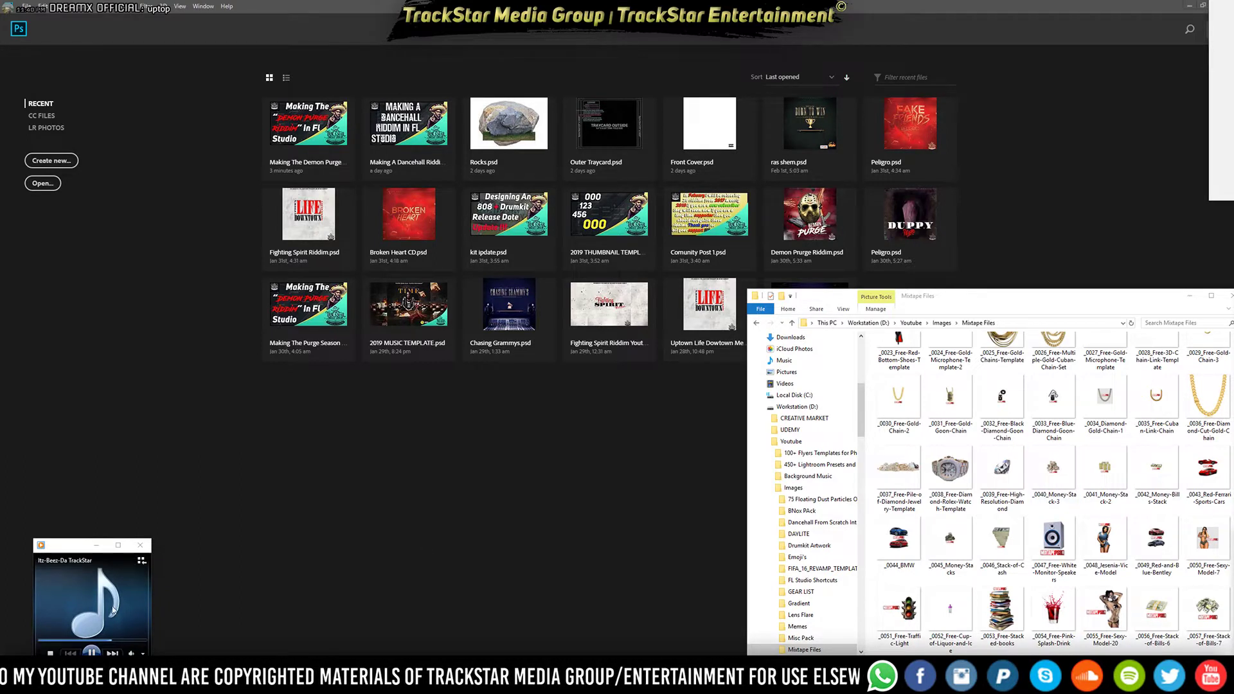
left_click(74, 581)
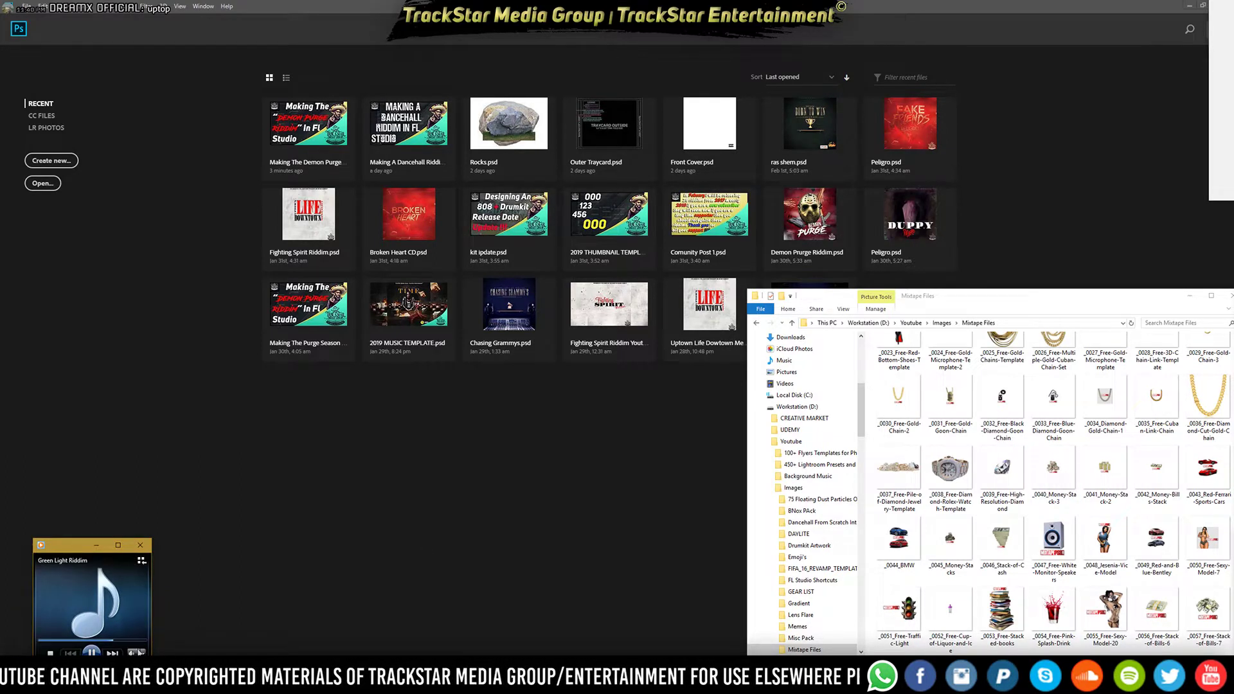
left_click(142, 653)
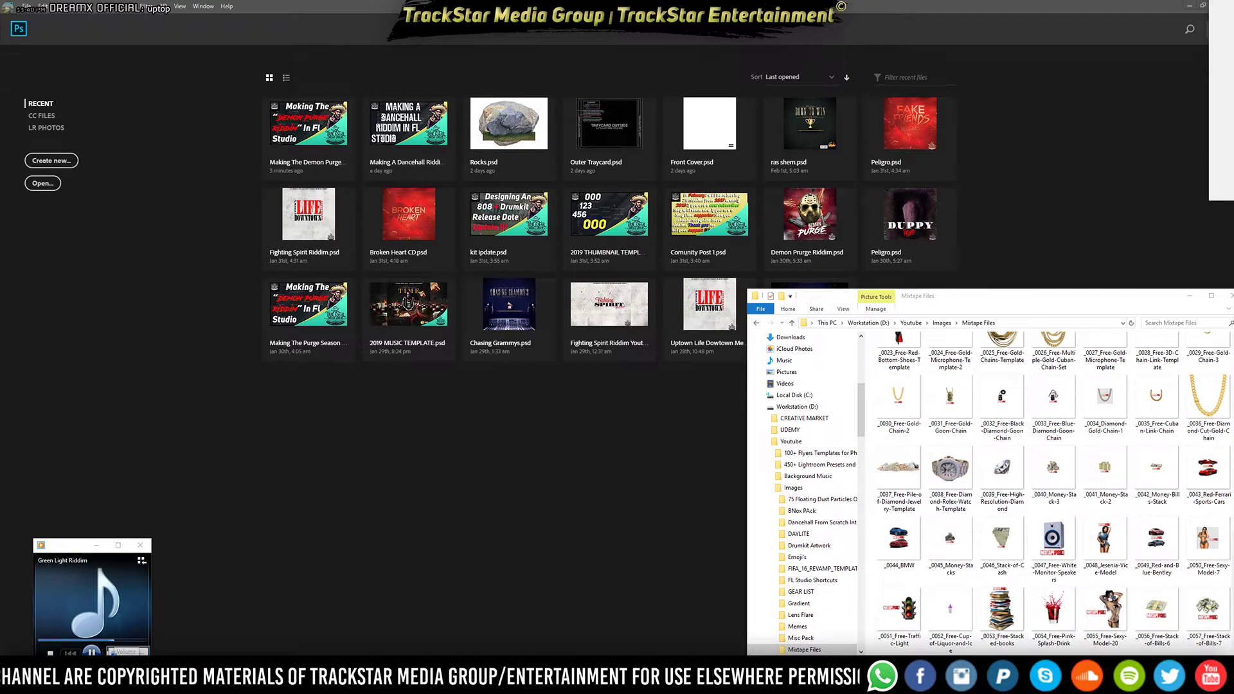
left_click(142, 653)
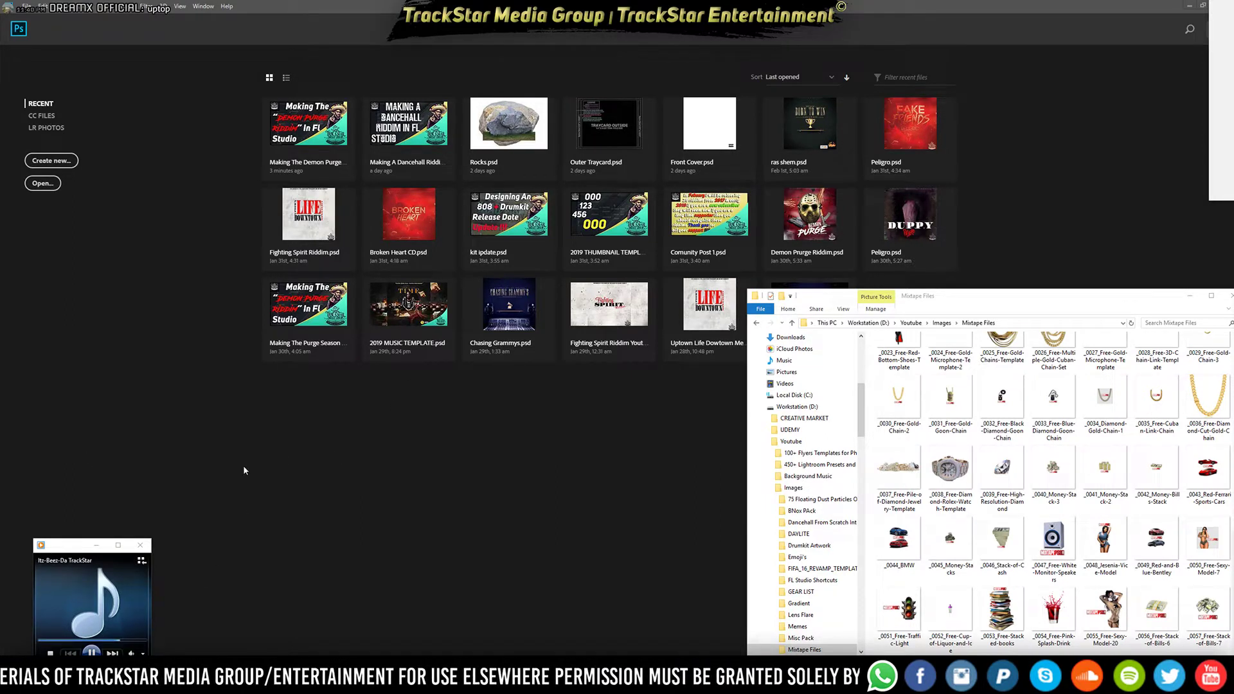
left_click(101, 544)
left_click(103, 347)
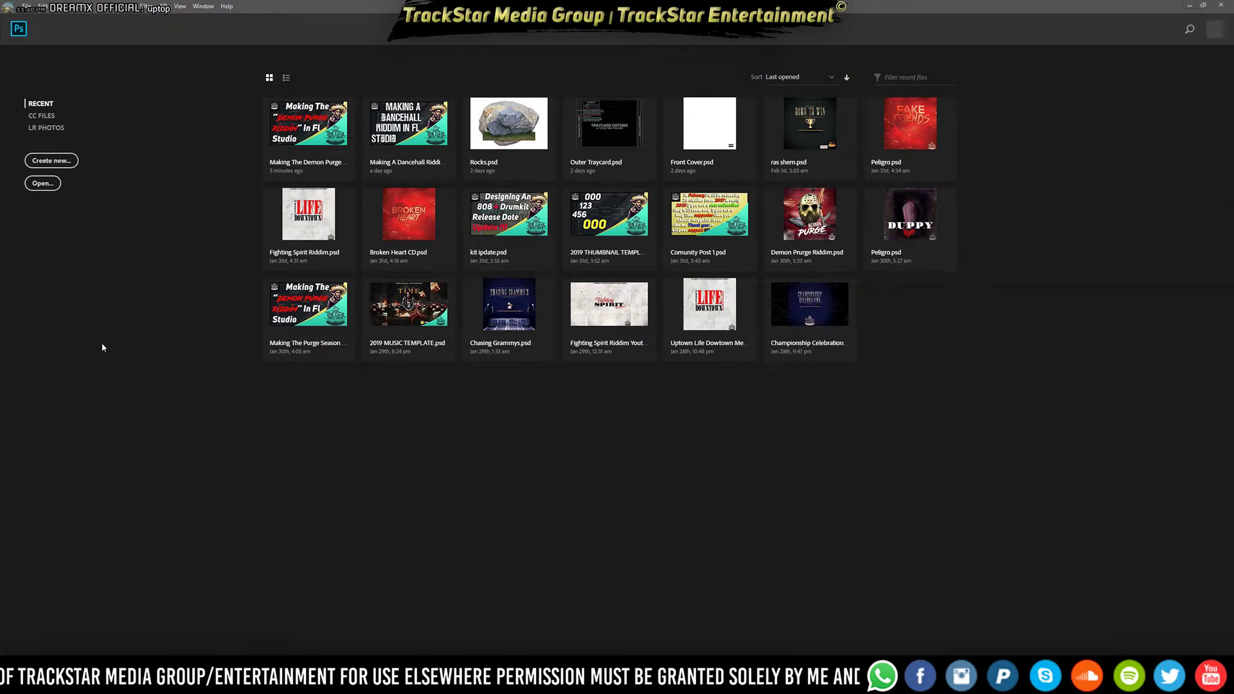
Open the setup for a new document
left_click(64, 160)
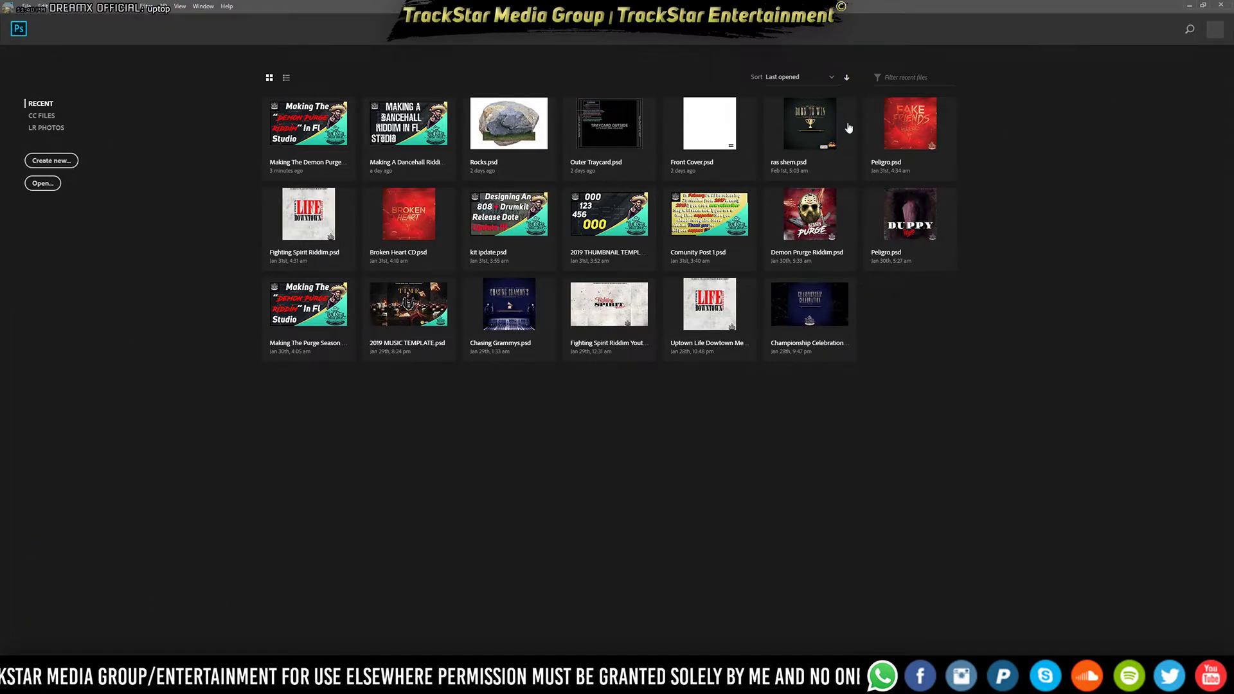
left_click(39, 160)
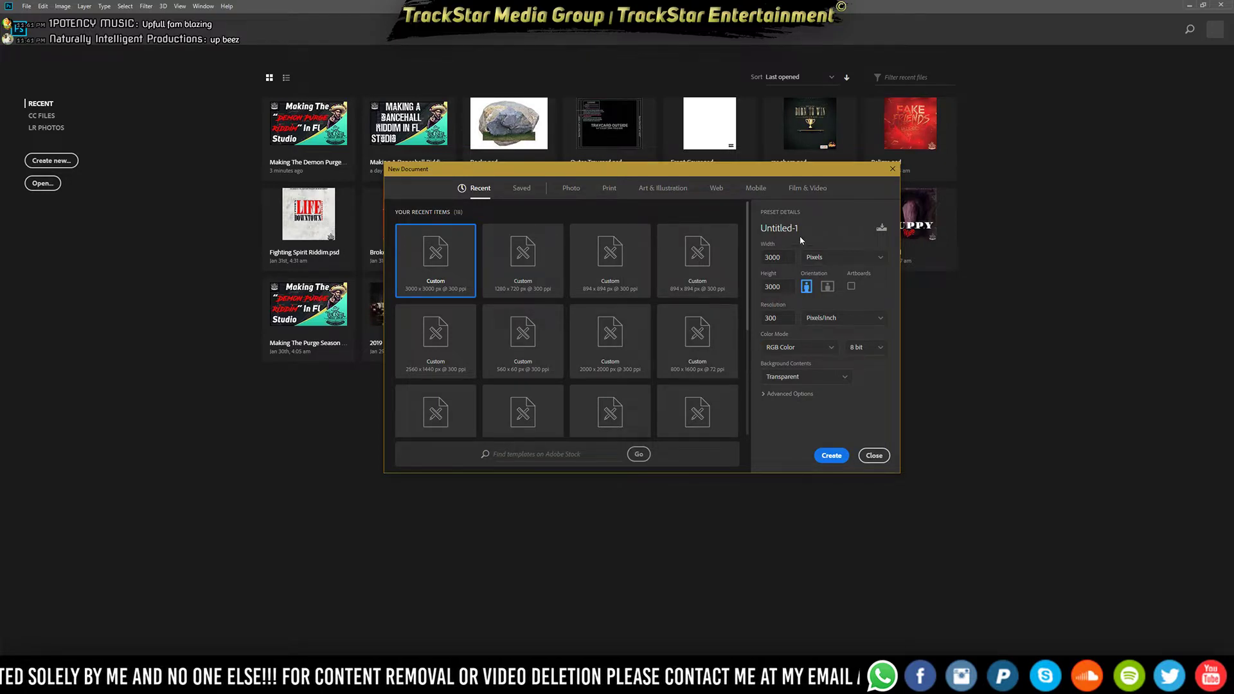
left_click_drag(810, 228, 672, 220)
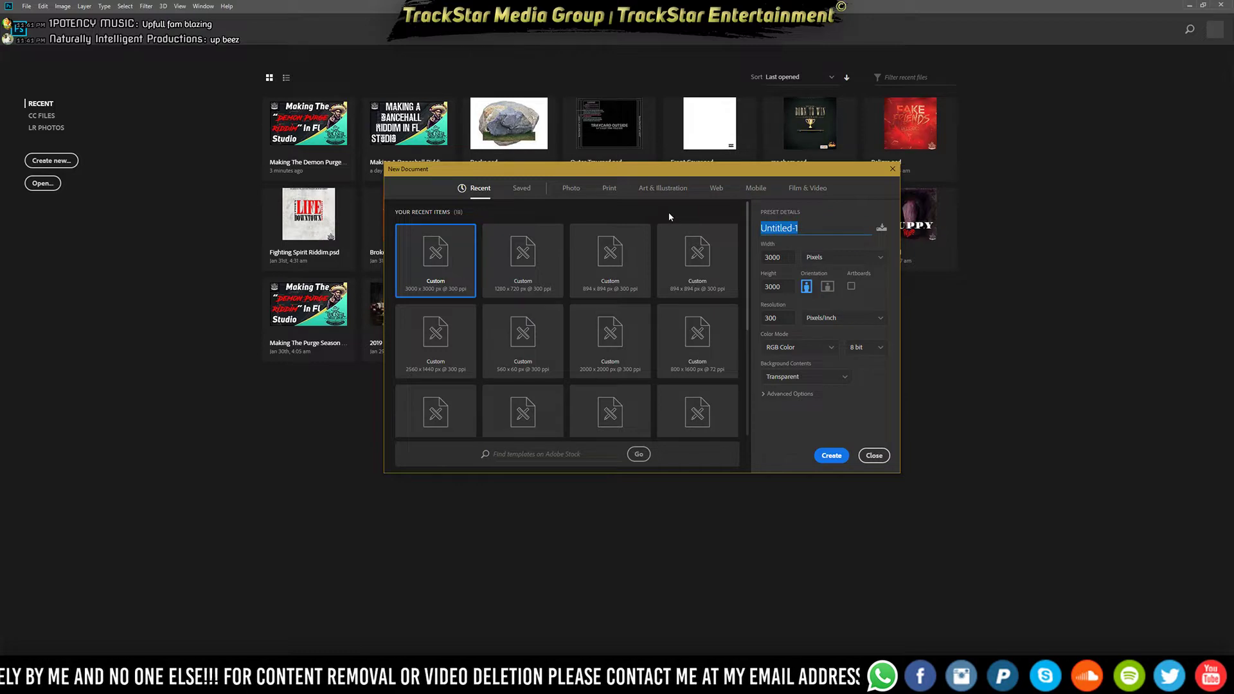
type("Green L")
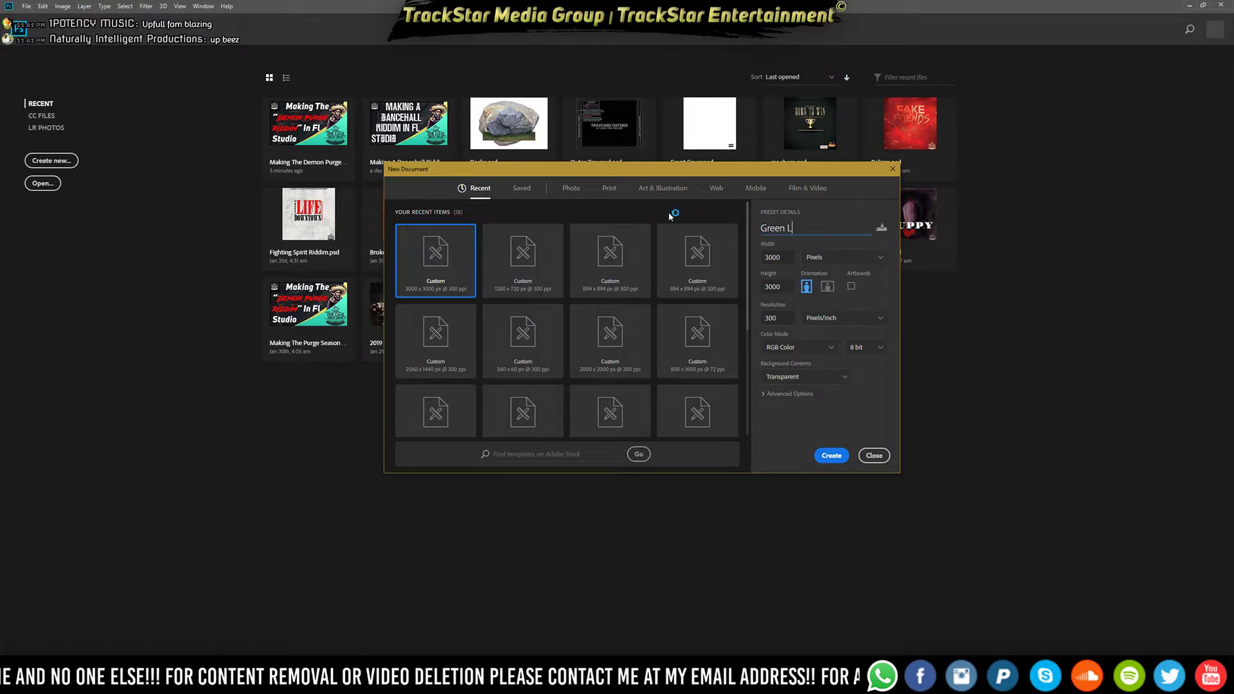
type("ight Riddim")
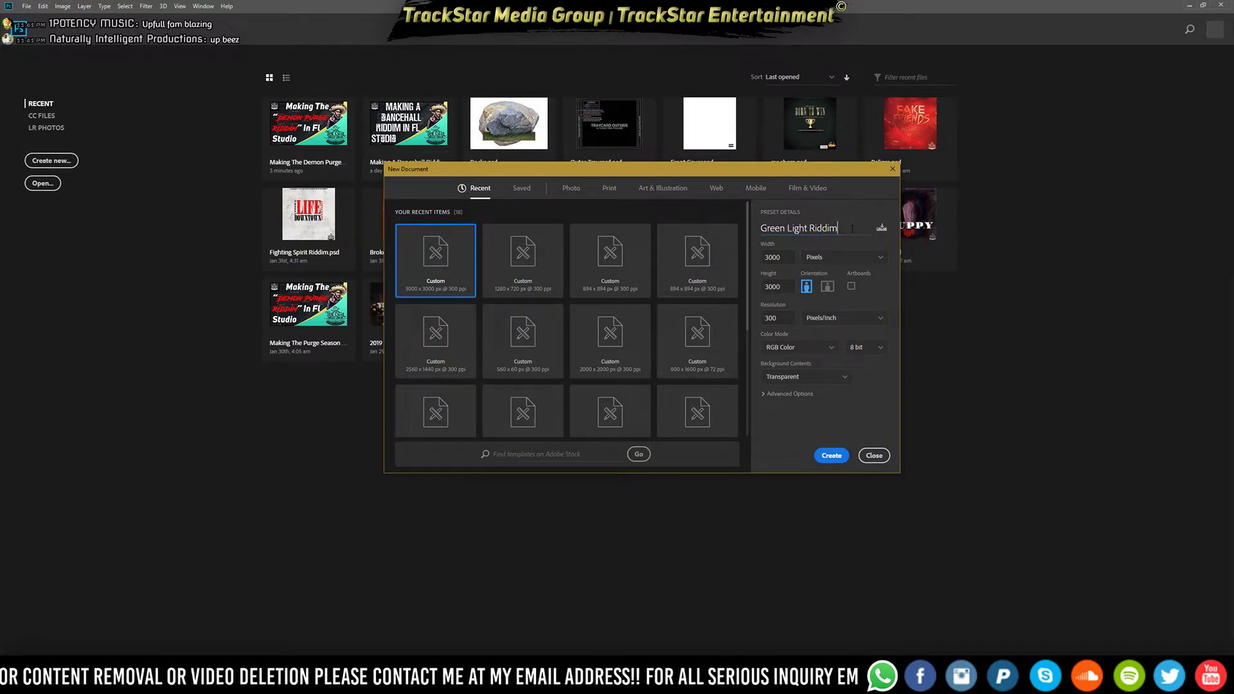
left_click_drag(852, 228, 591, 232)
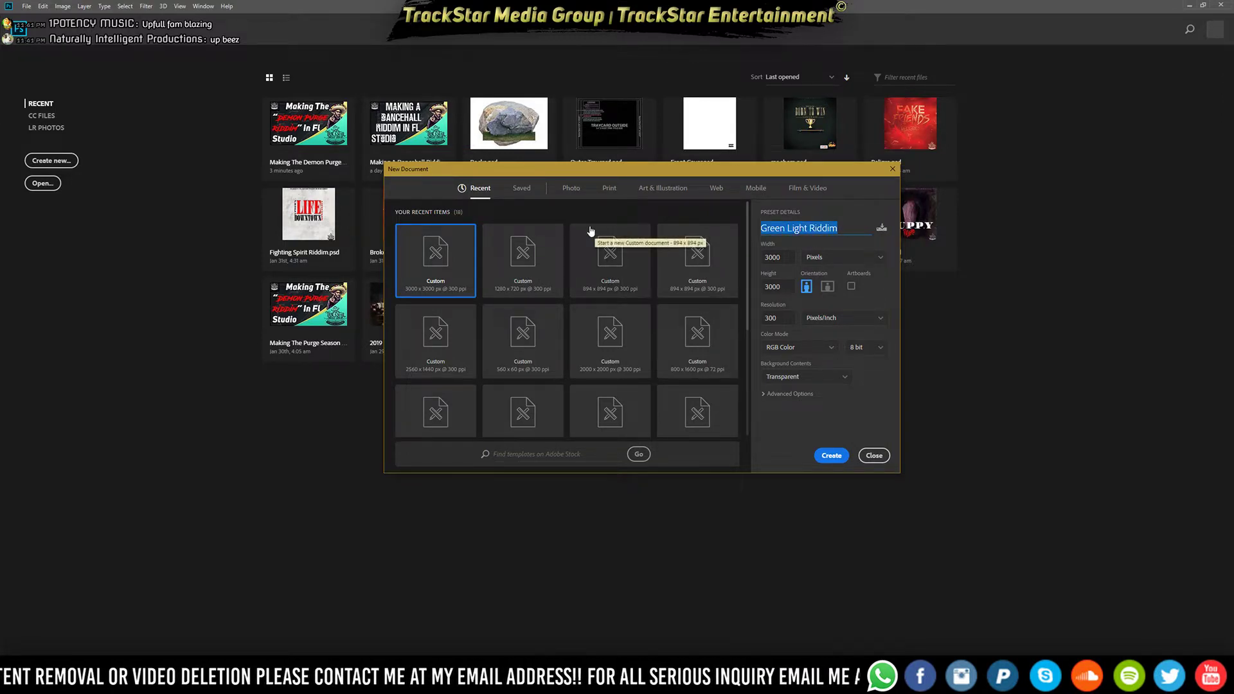
key("BackSpace")
Create the 3000 × 3000 pixel transparent RGB document at 300 pixels/inch and reset the colours to default black and white
key("Return")
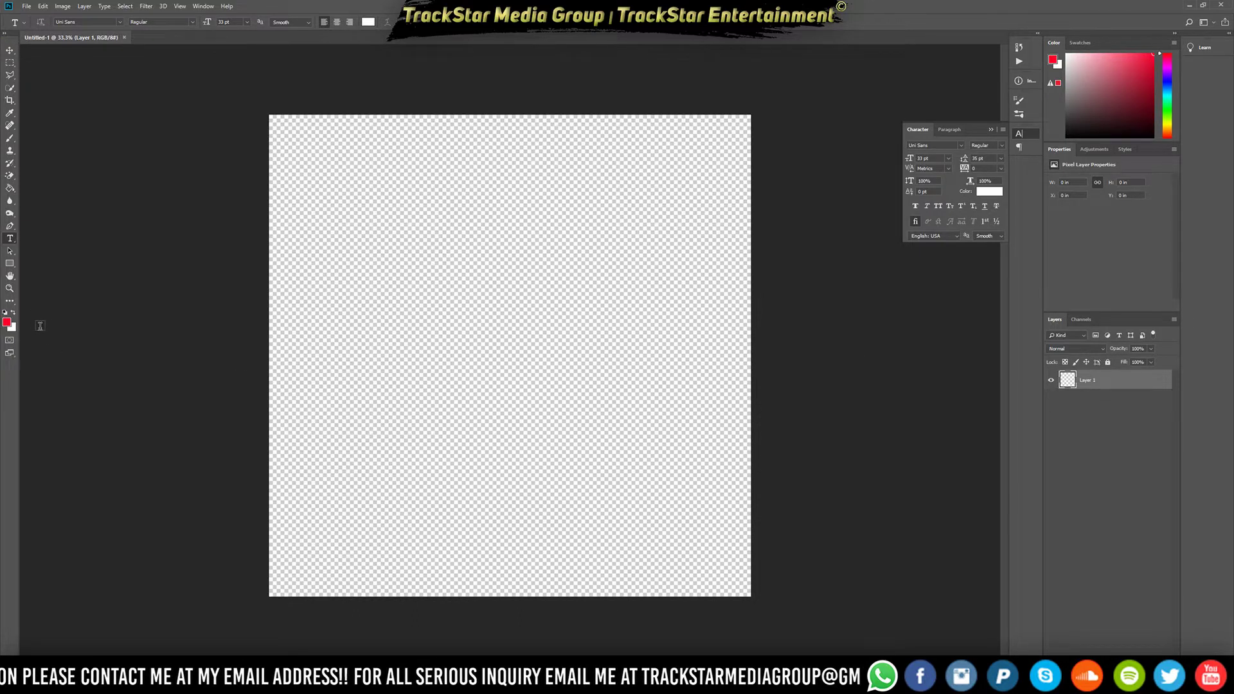
key("d")
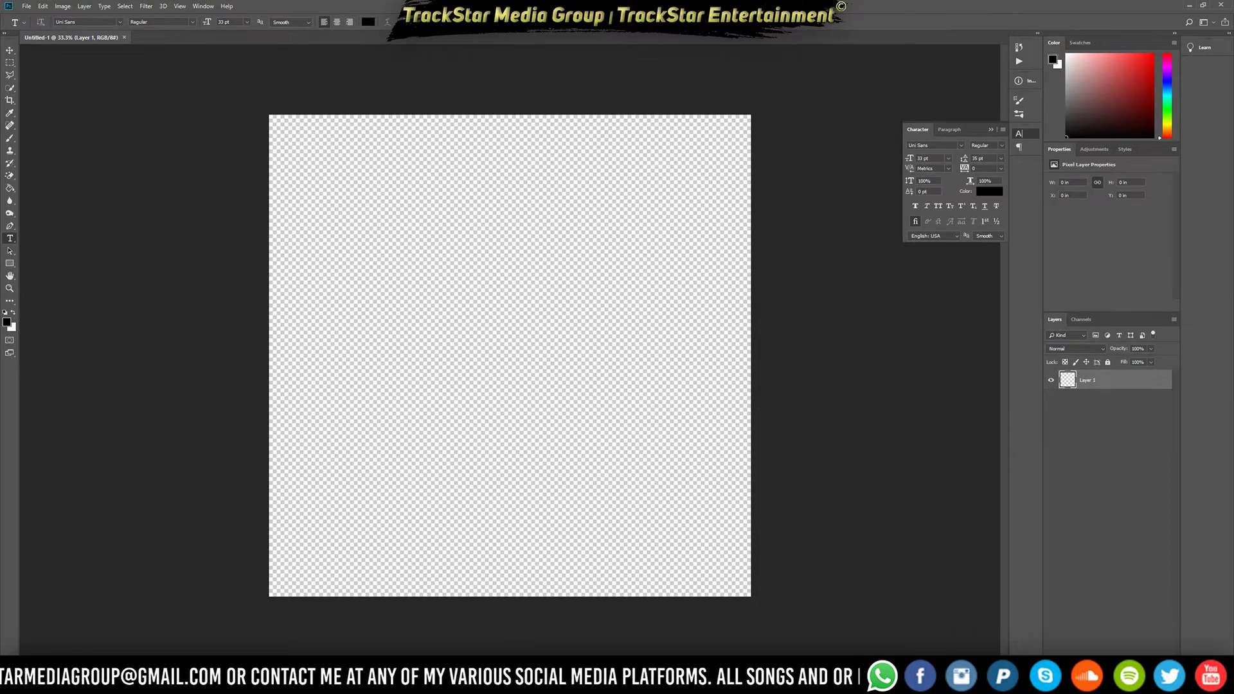
Close the Chrome window showing the Chappelle's Show video
mouse_move(349, 681)
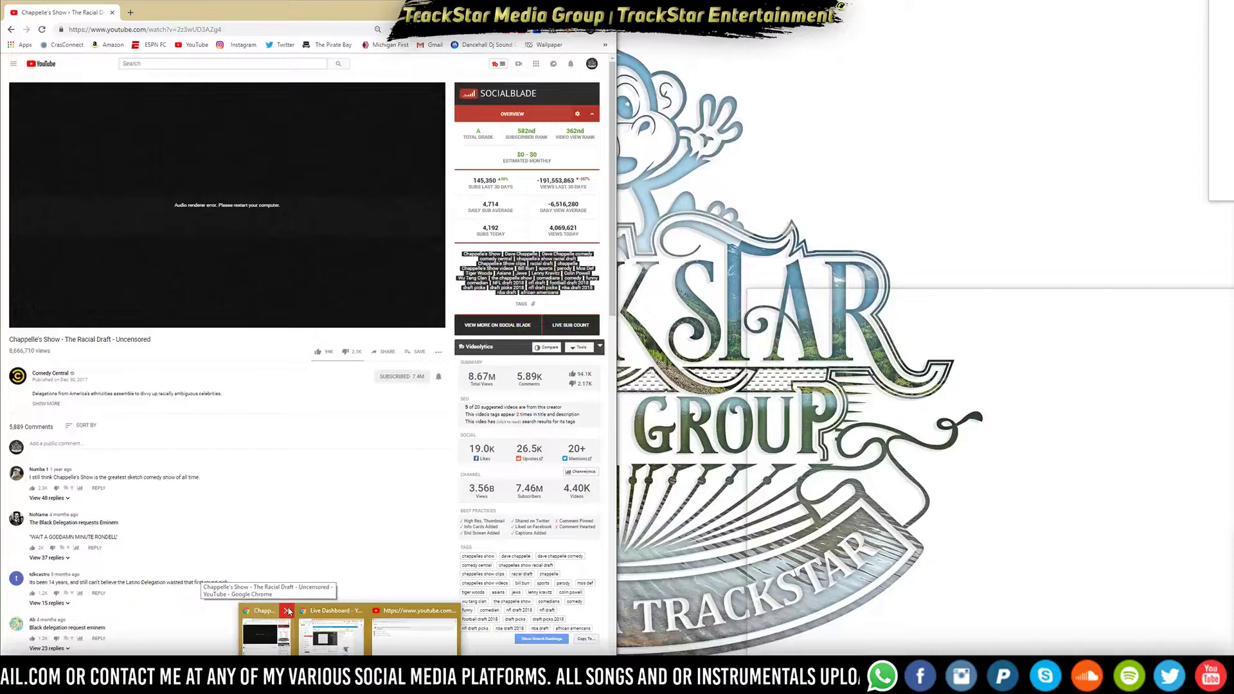
left_click(287, 611)
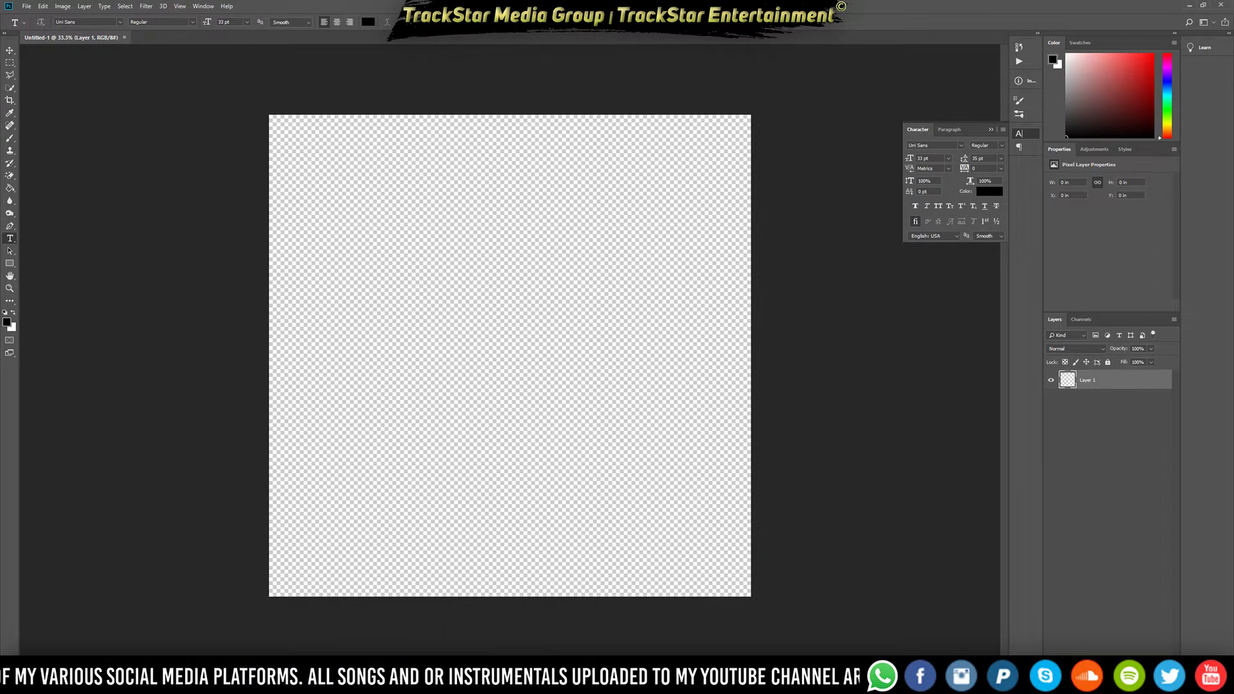
Bring up the Mixtape Files folder, examine the _0051_Free-Traffic-Light image at full-screen size, and close the viewer
mouse_move(266, 680)
left_click(305, 640)
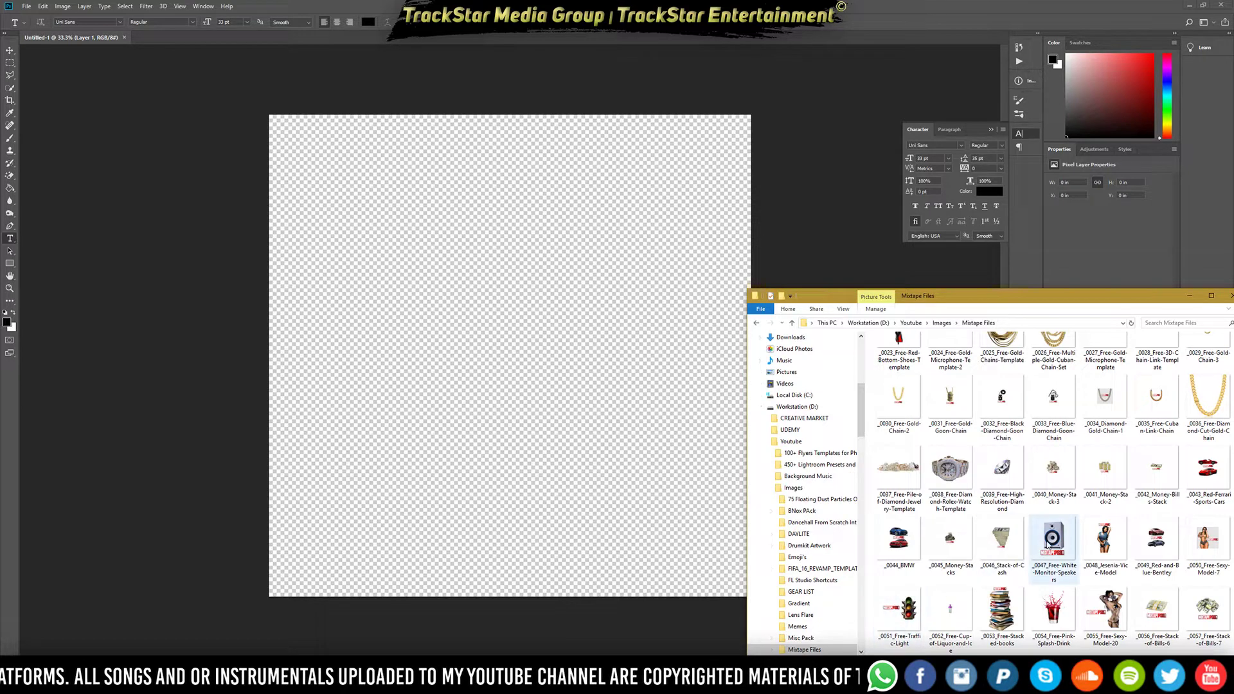
double_click(909, 591)
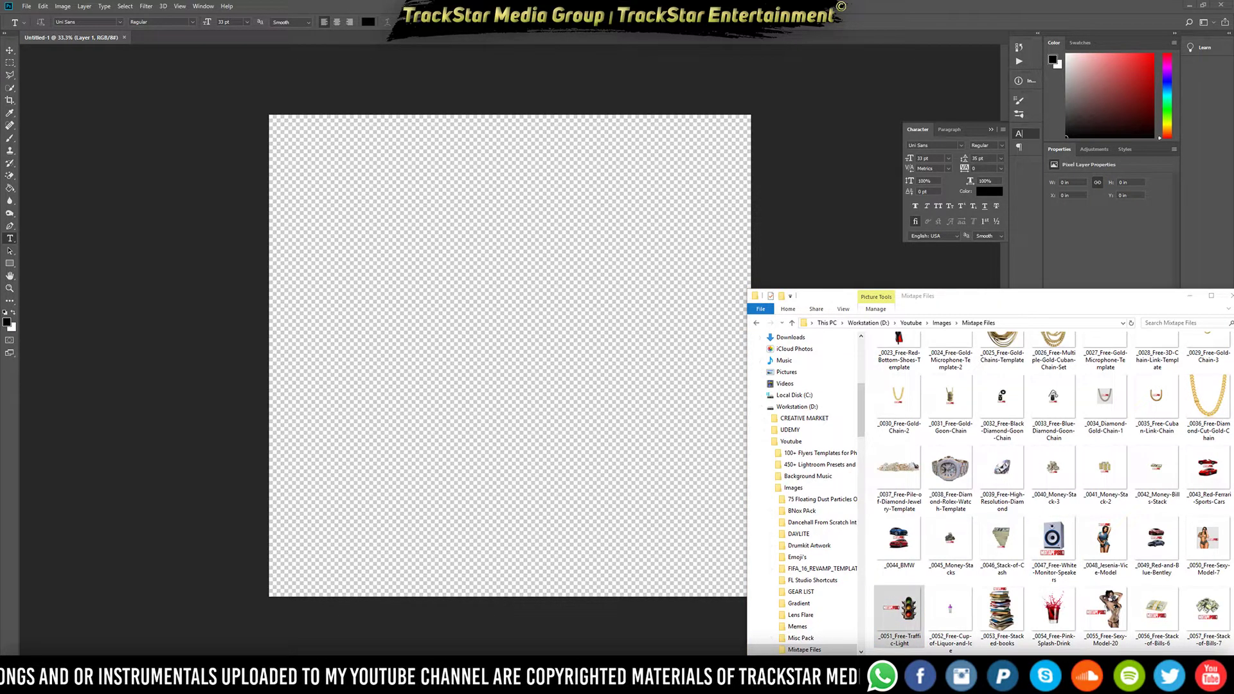
left_click_drag(1233, 0, 379, 129)
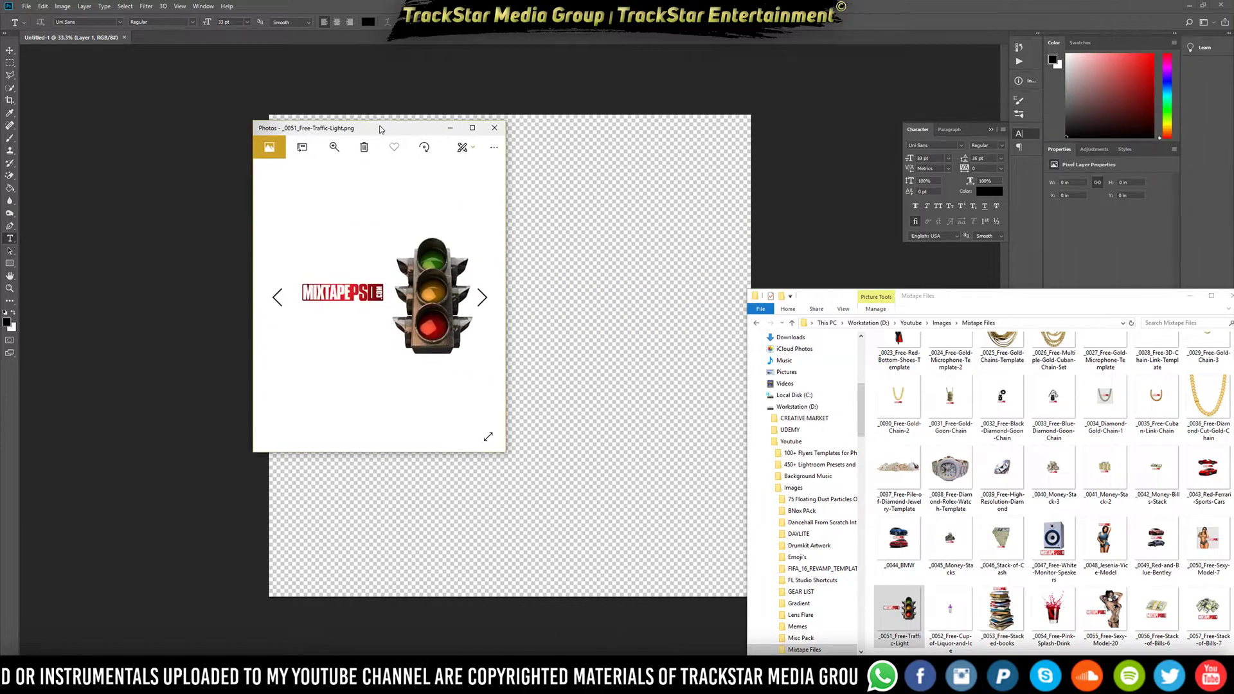
scroll(417, 300, "up", 3)
scroll(425, 287, "down", 3)
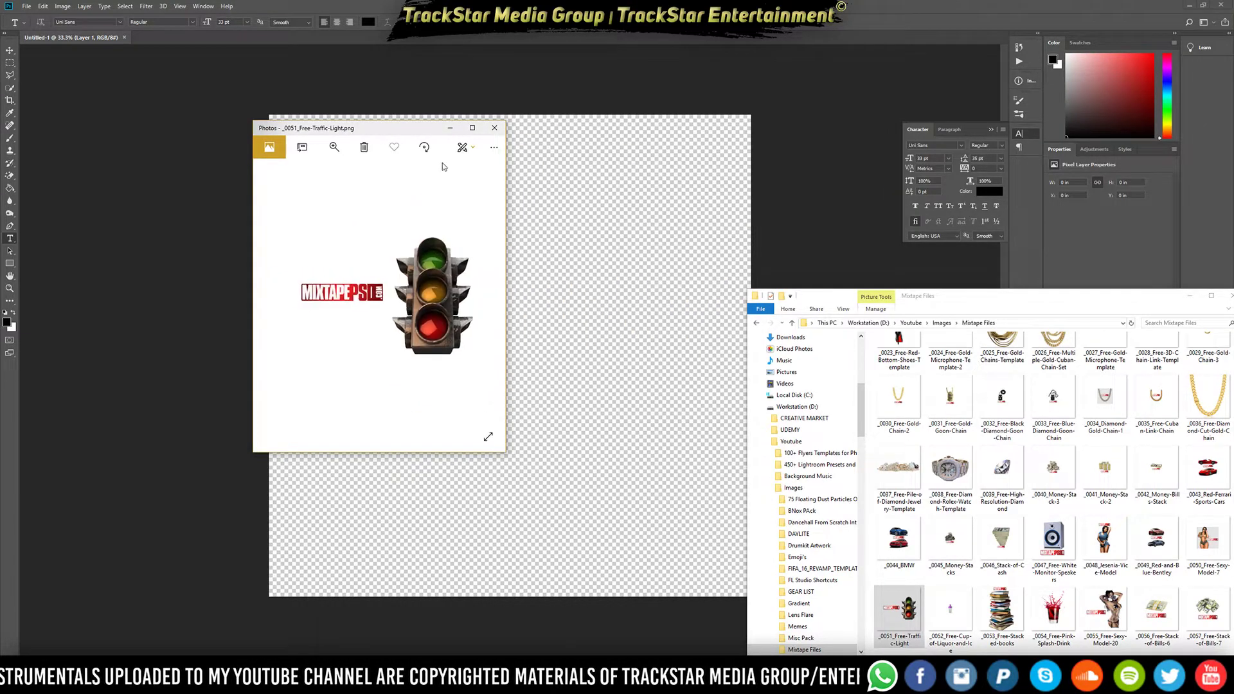
left_click(472, 128)
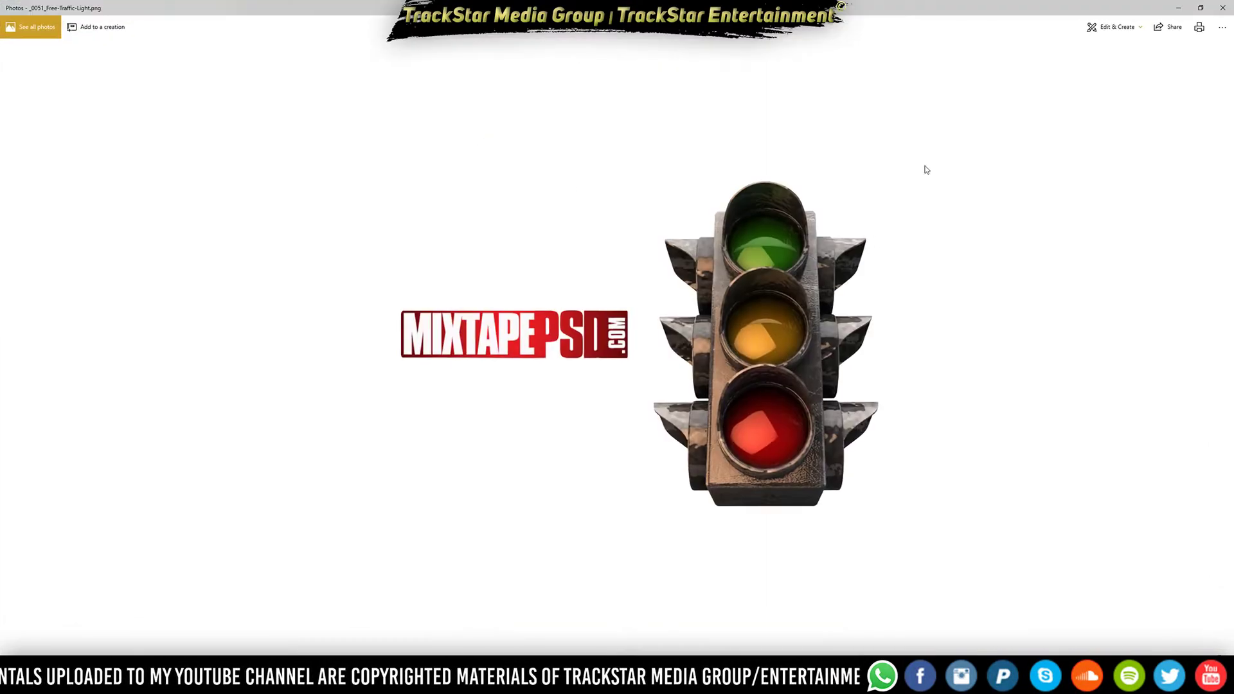
left_click(1216, 9)
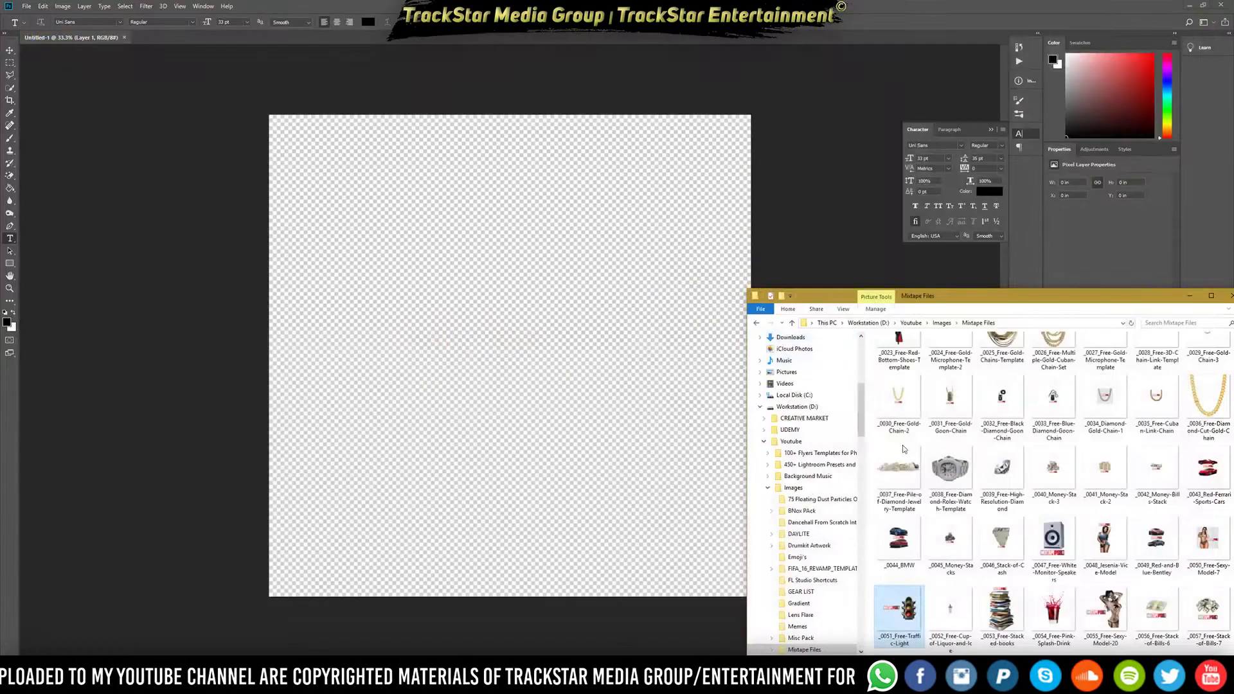
Search Google Images for "green light" in a new Chrome window
left_click(351, 684)
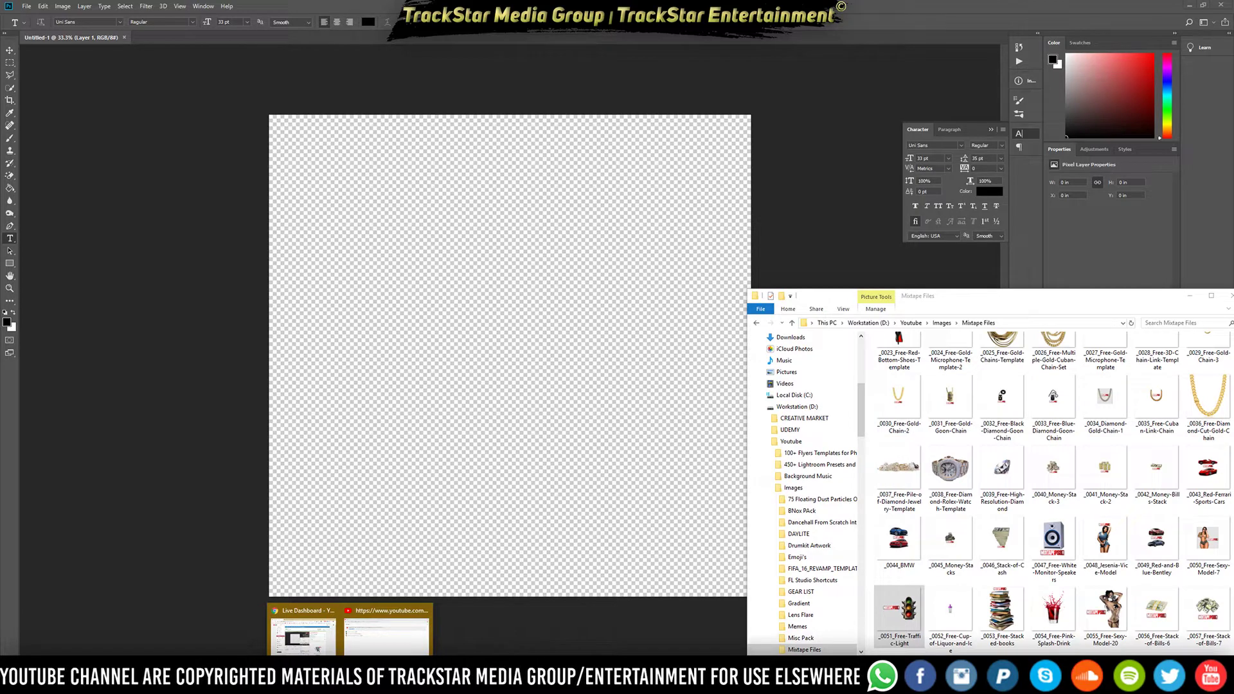
left_click_drag(1233, 51, 322, 94)
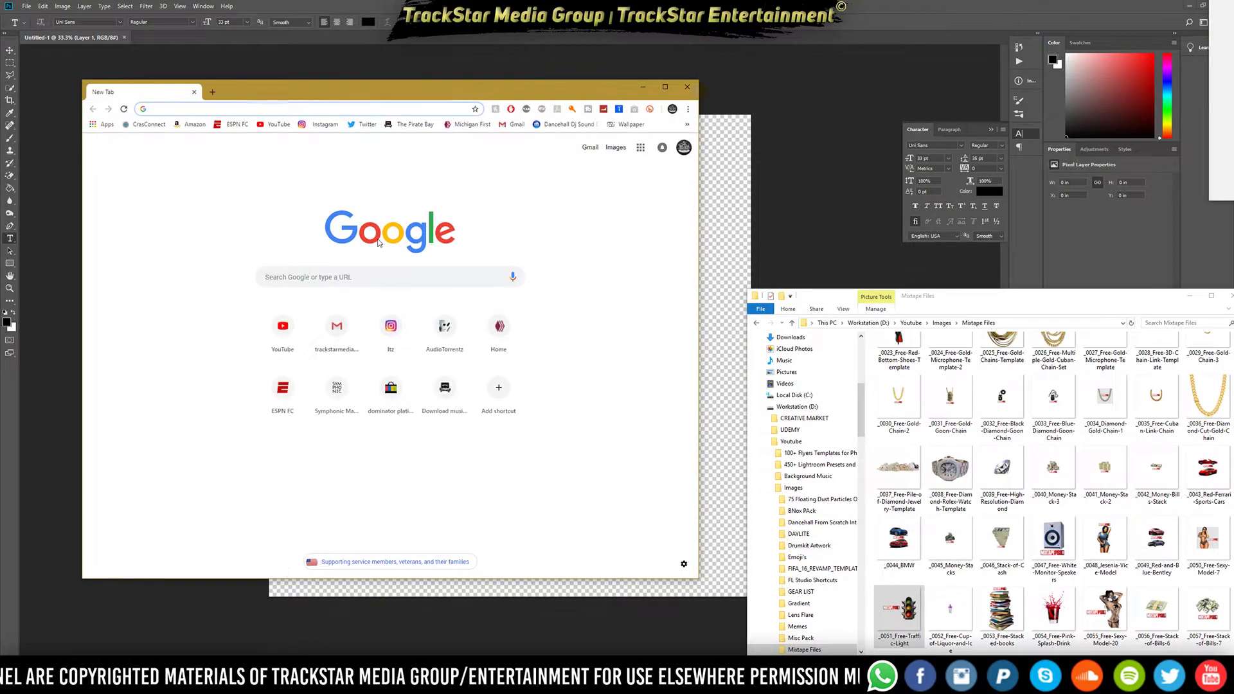
left_click(380, 280)
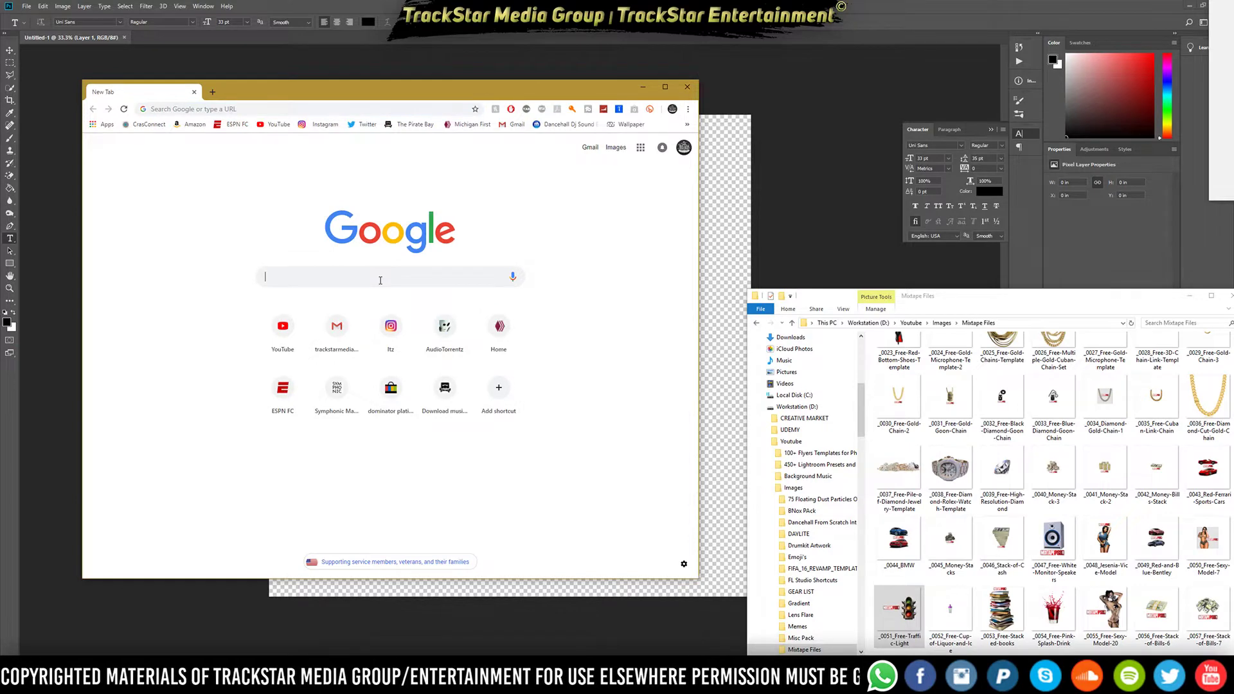
type("green light")
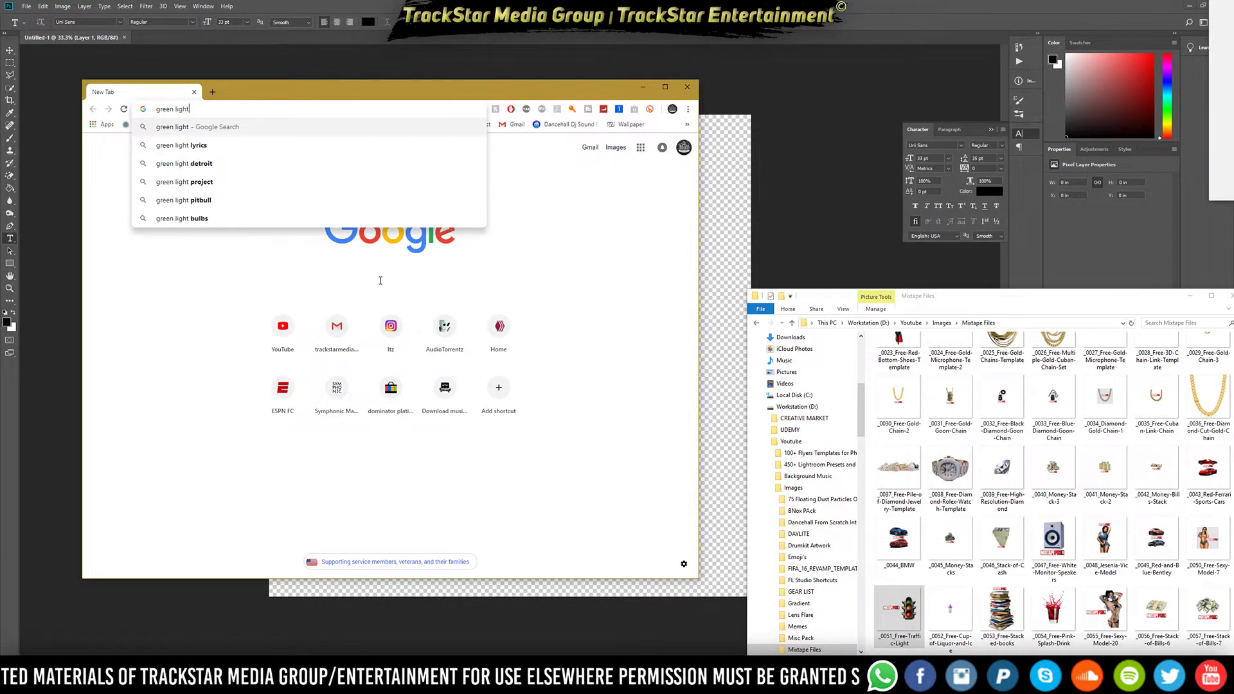
key("Return")
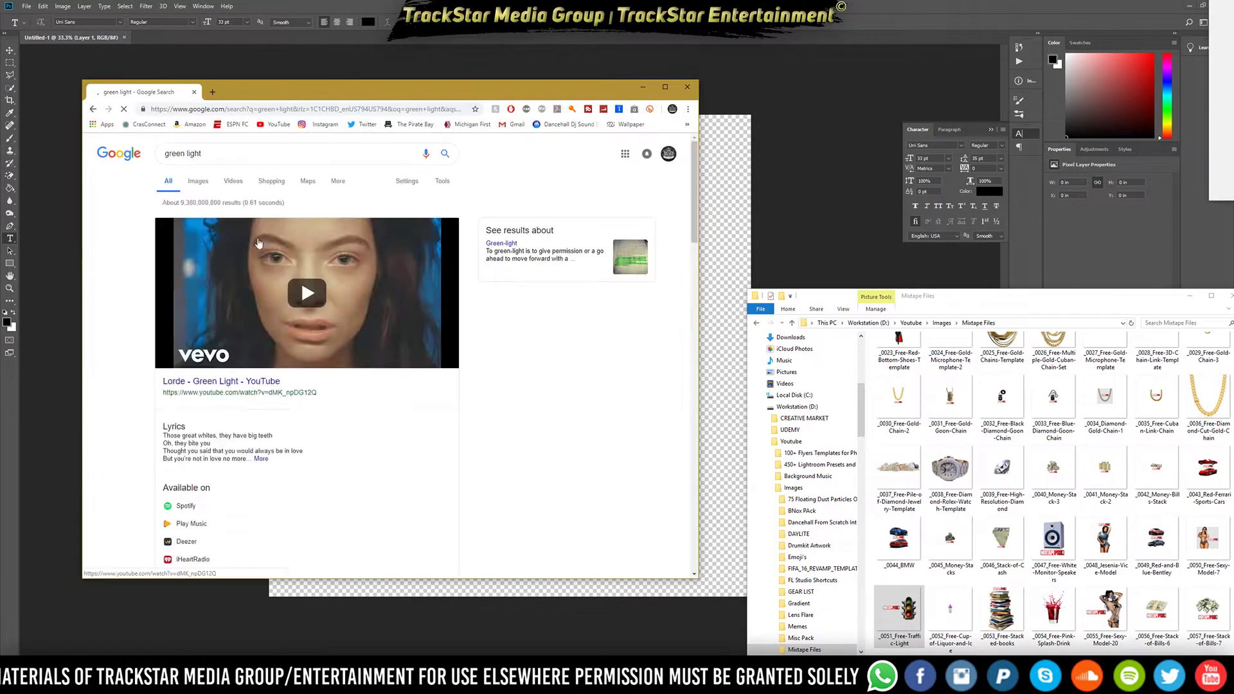
left_click(198, 183)
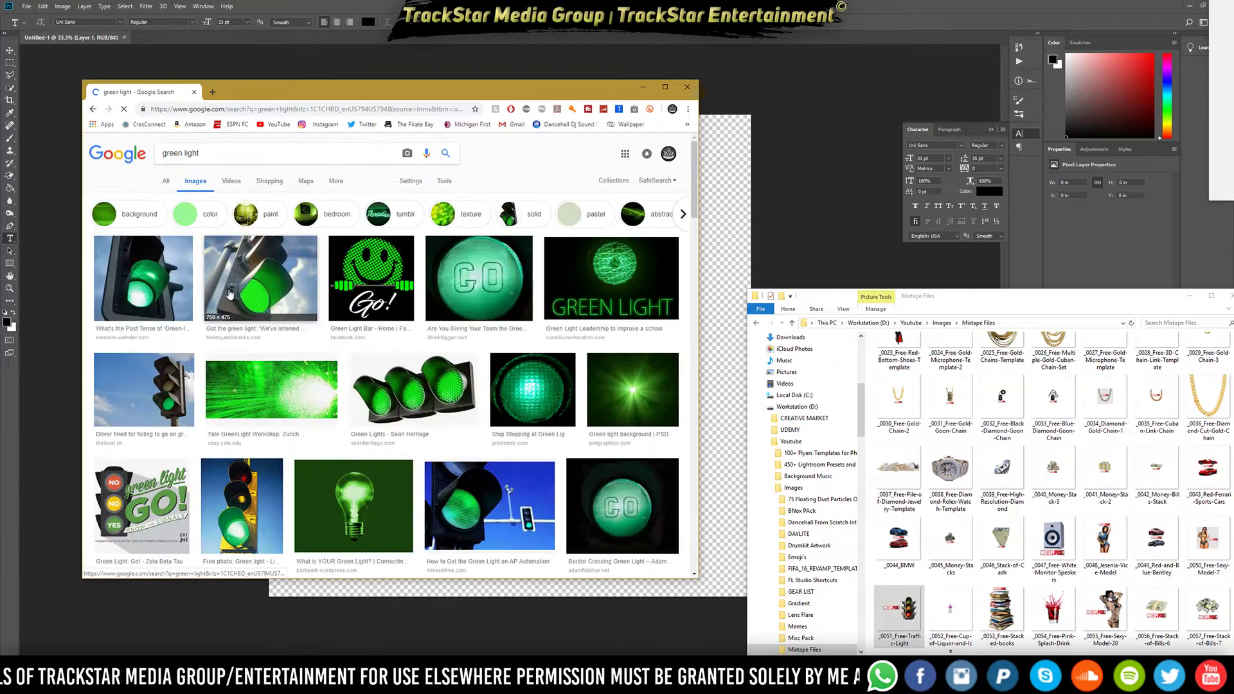
Look through the green light image results and open the Green Light Alcohol Combination picture of a yellow traffic light
scroll(338, 373, "down", 2)
scroll(392, 350, "down", 2)
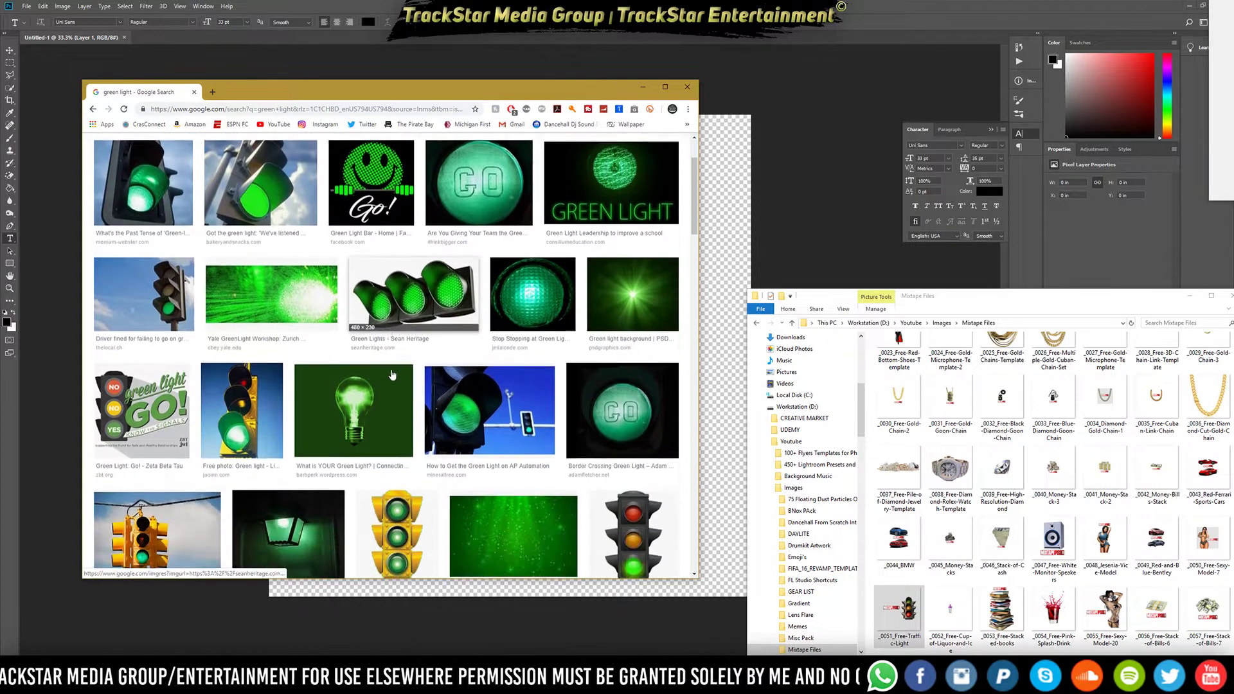
scroll(145, 496, "up", 3)
scroll(183, 429, "down", 2)
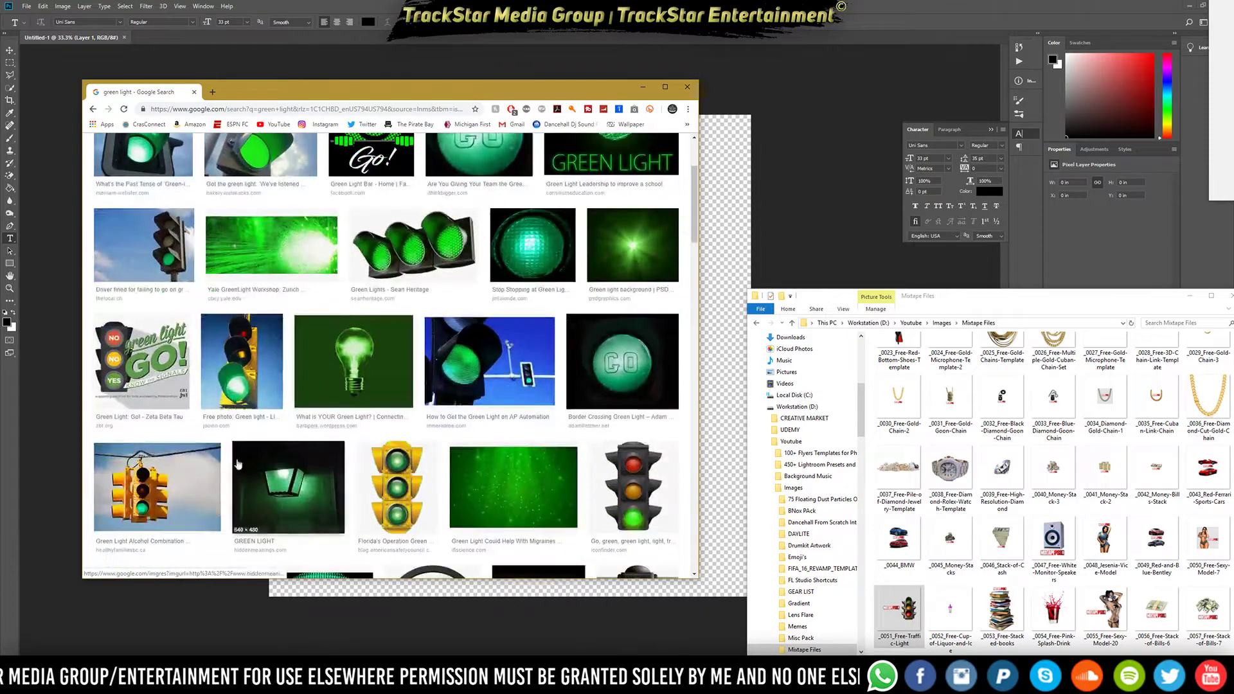
left_click(170, 487)
right_click(282, 384)
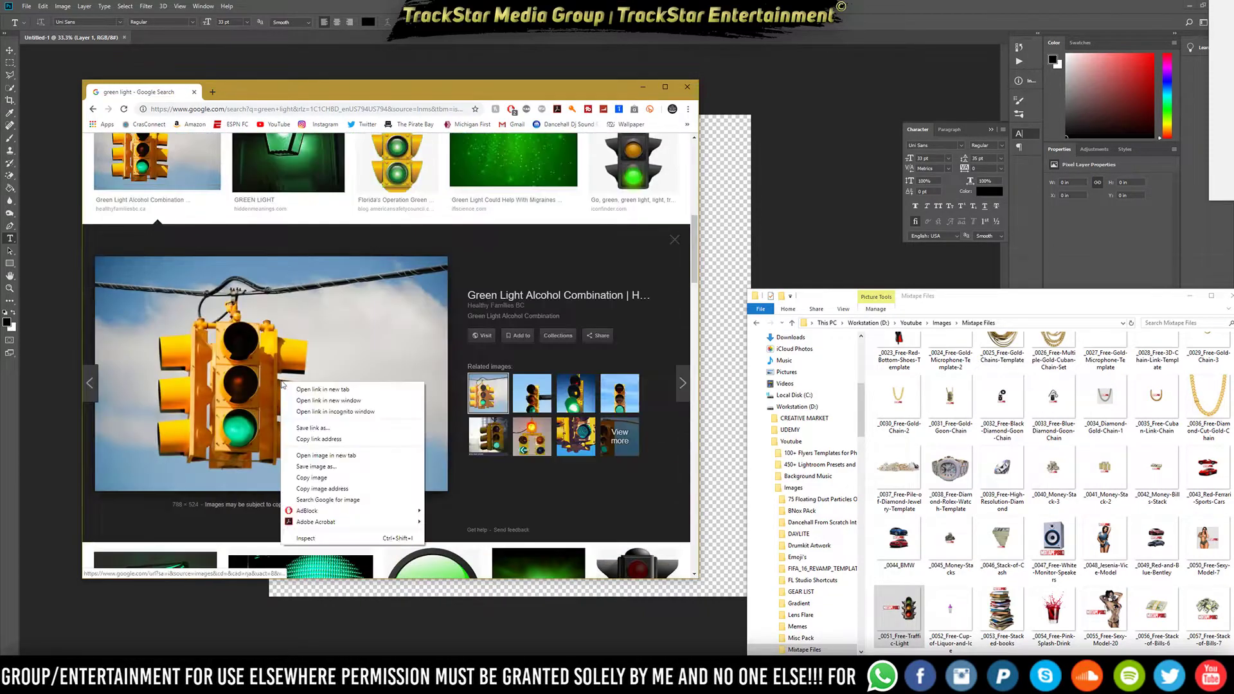
Save the traffic light picture as the JPEG green_light_combos in D:\Youtube\Images\Mixtape Files, reusing that folder's path from File Explorer
left_click(318, 467)
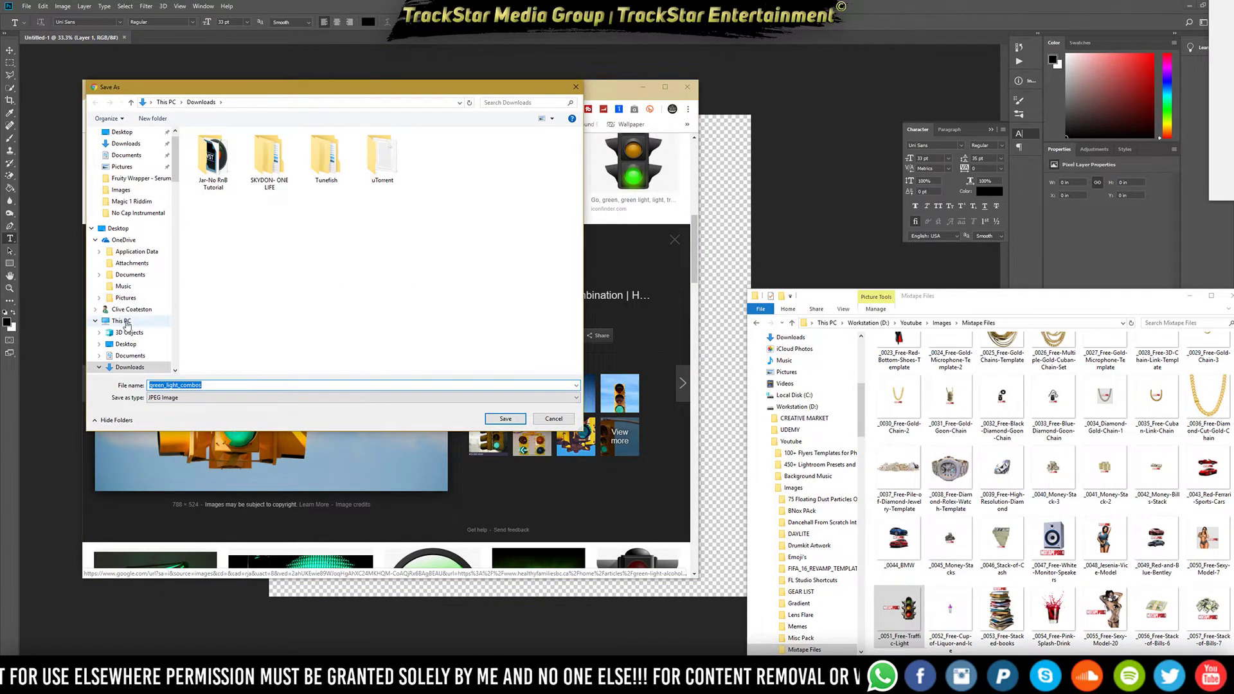
left_click(1010, 324)
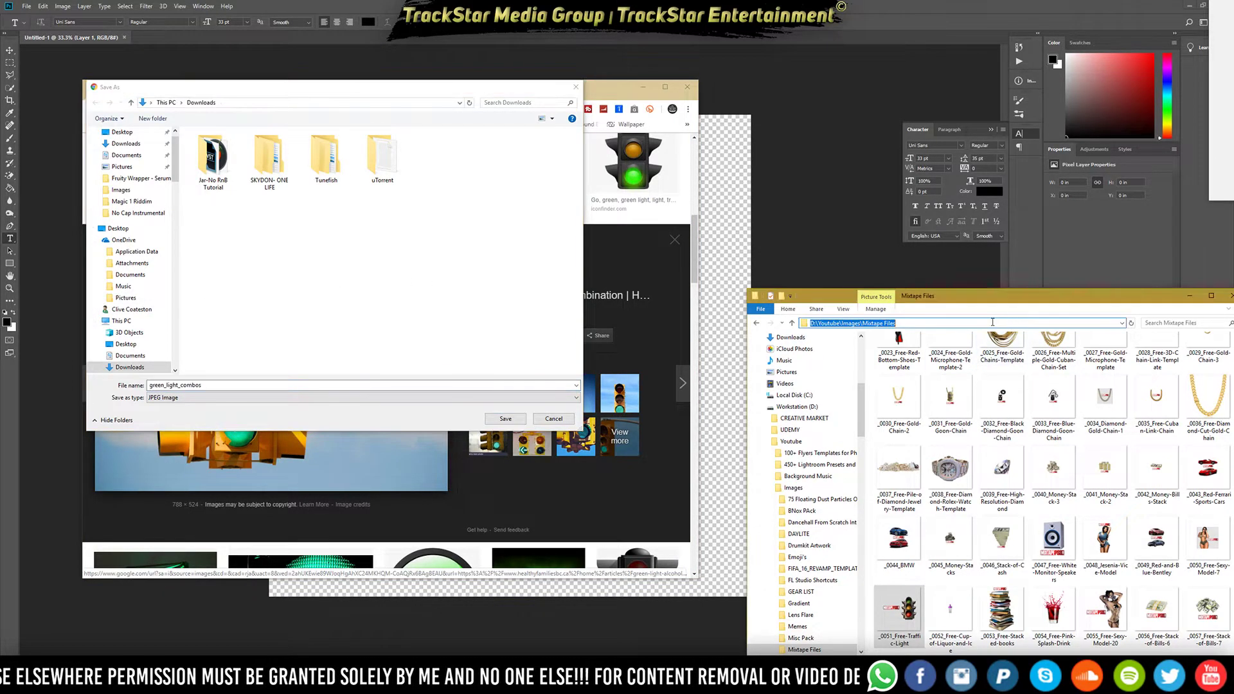
key("ctrl+x")
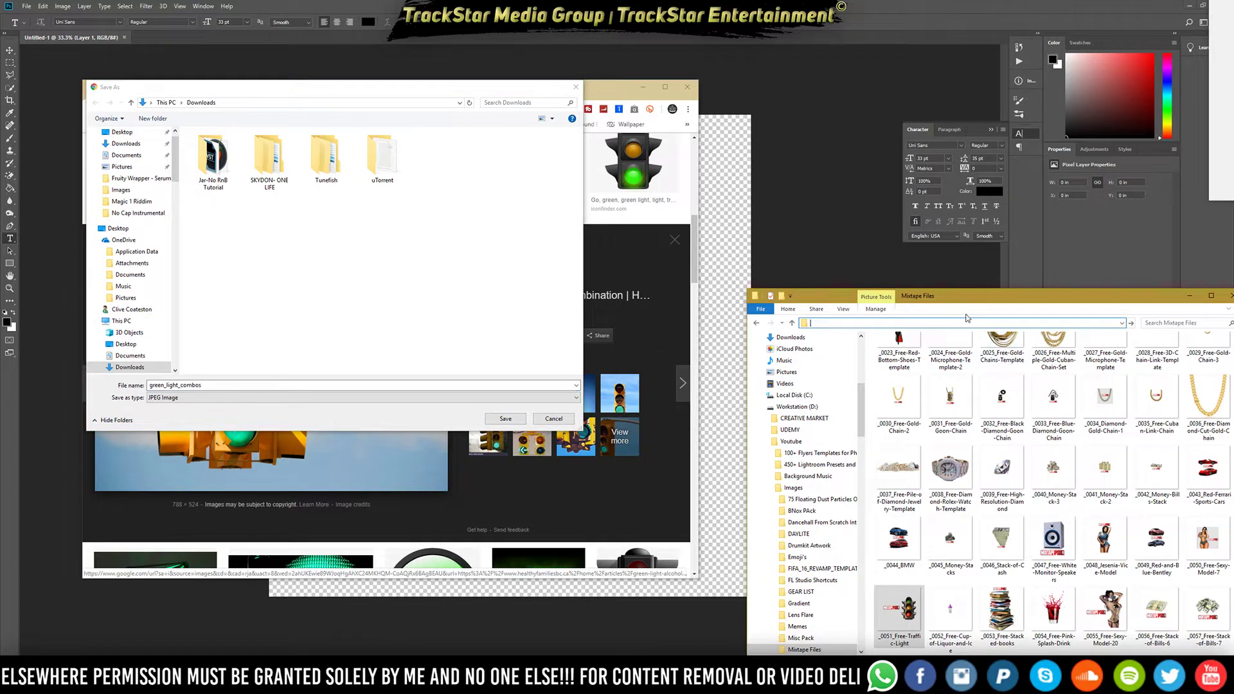
left_click(348, 101)
key("ctrl+v")
key("Return")
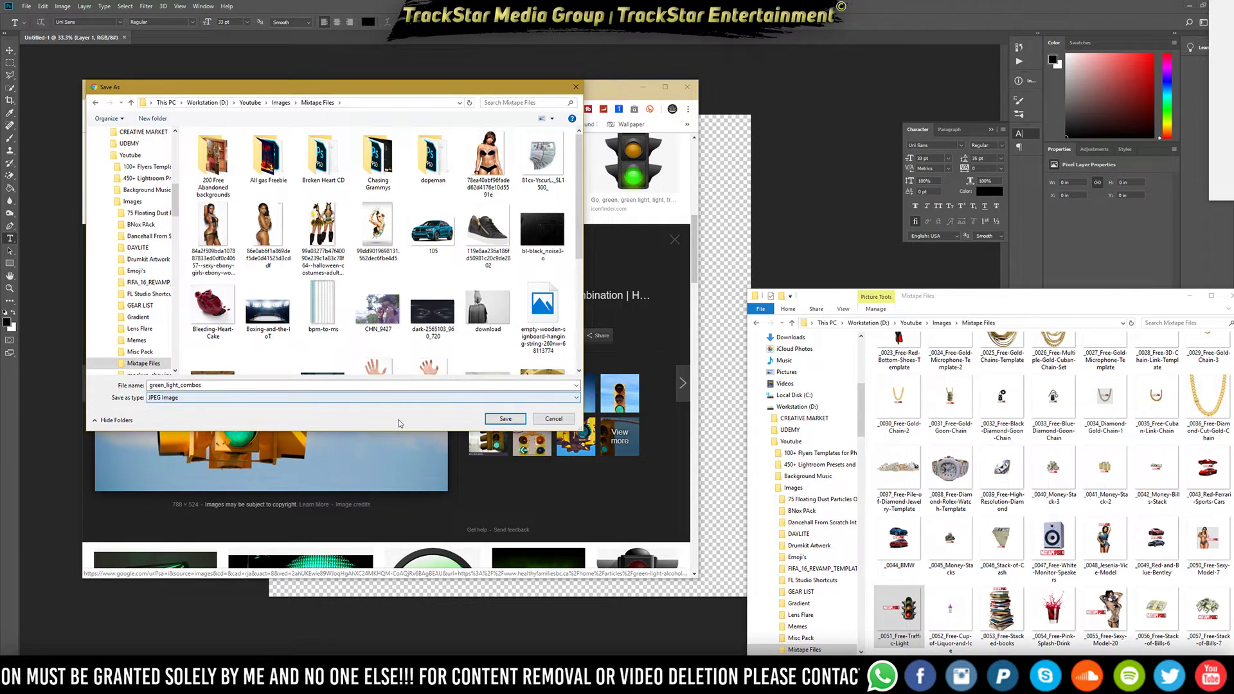
left_click(505, 419)
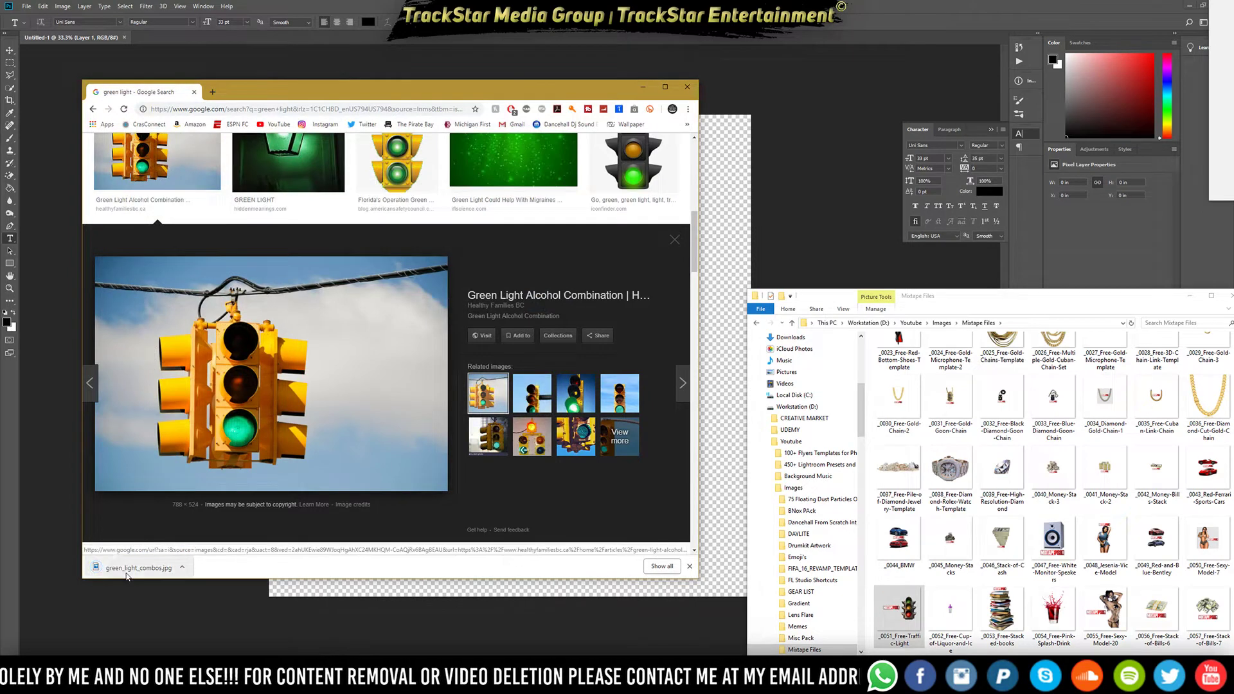
Place the downloaded green_light_combos image into the Photoshop document across the full canvas width, and activate the Pen tool
left_click(645, 594)
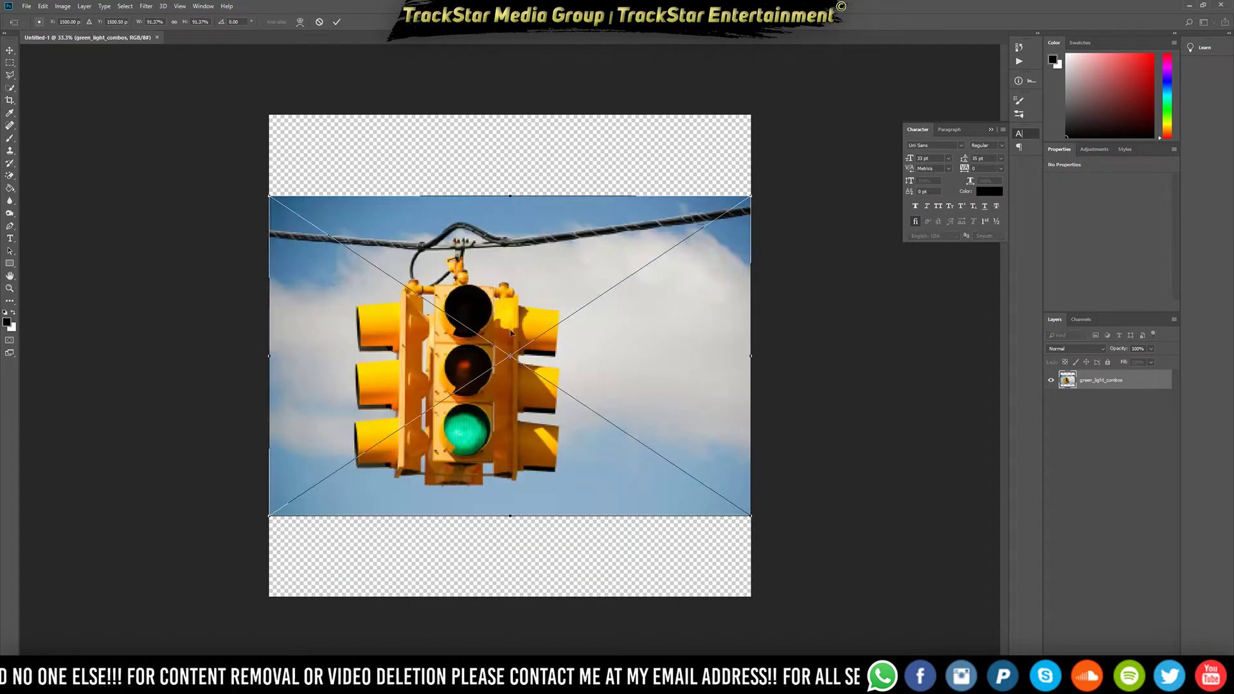
key("Return")
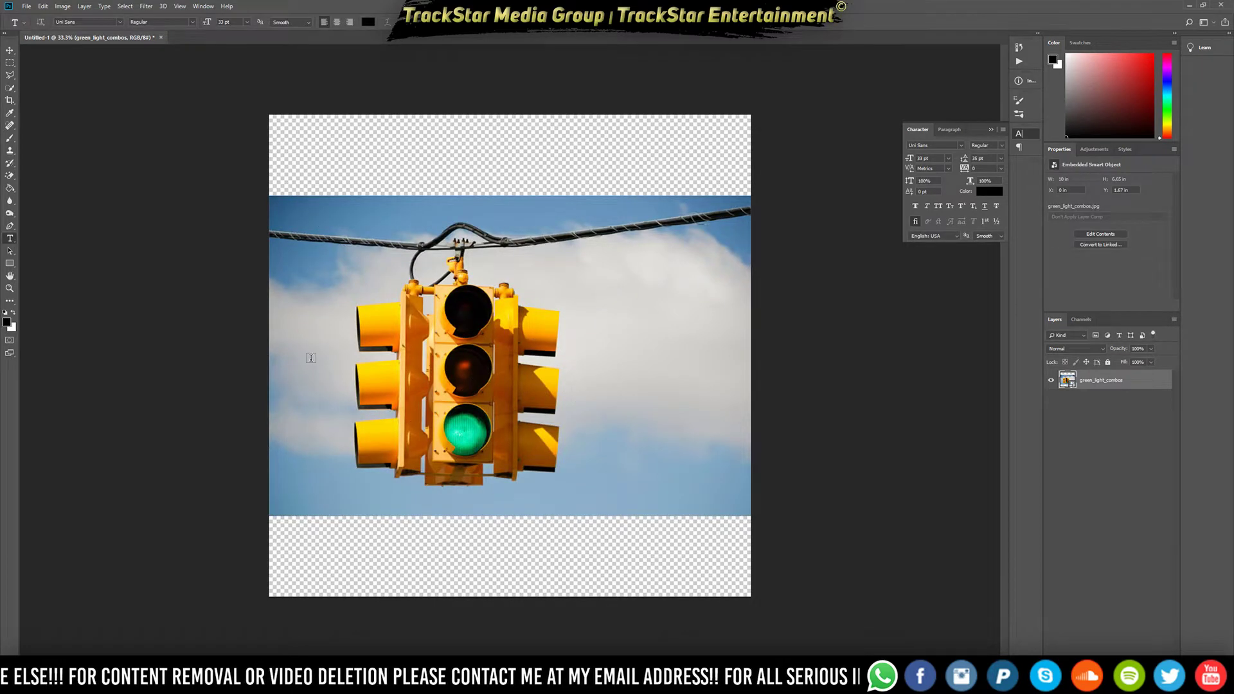
scroll(305, 314, "up", 5)
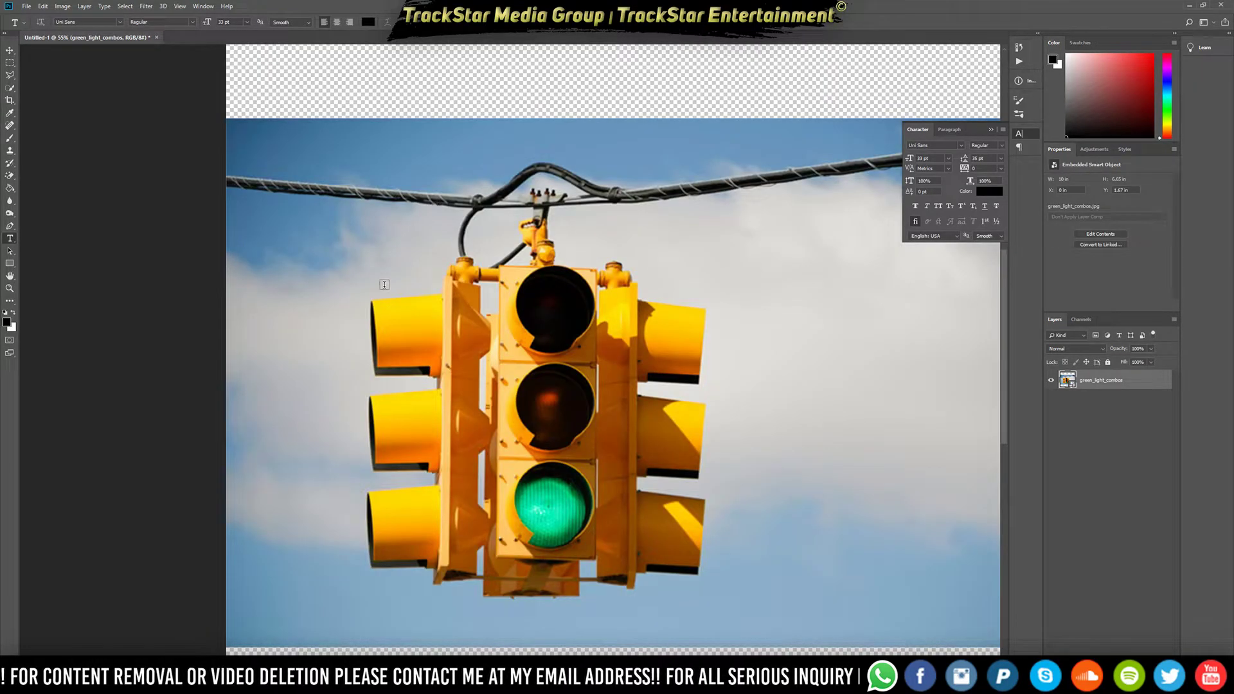
scroll(389, 321, "down", 6)
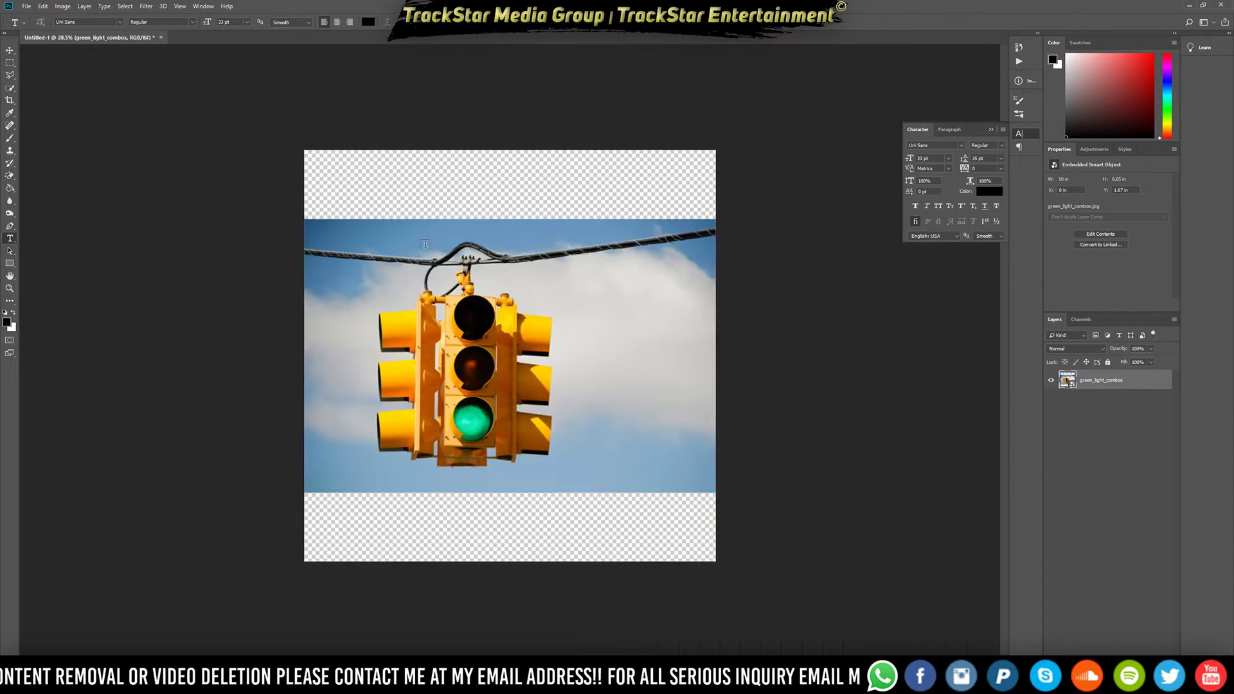
left_click(9, 227)
scroll(366, 253, "up", 9)
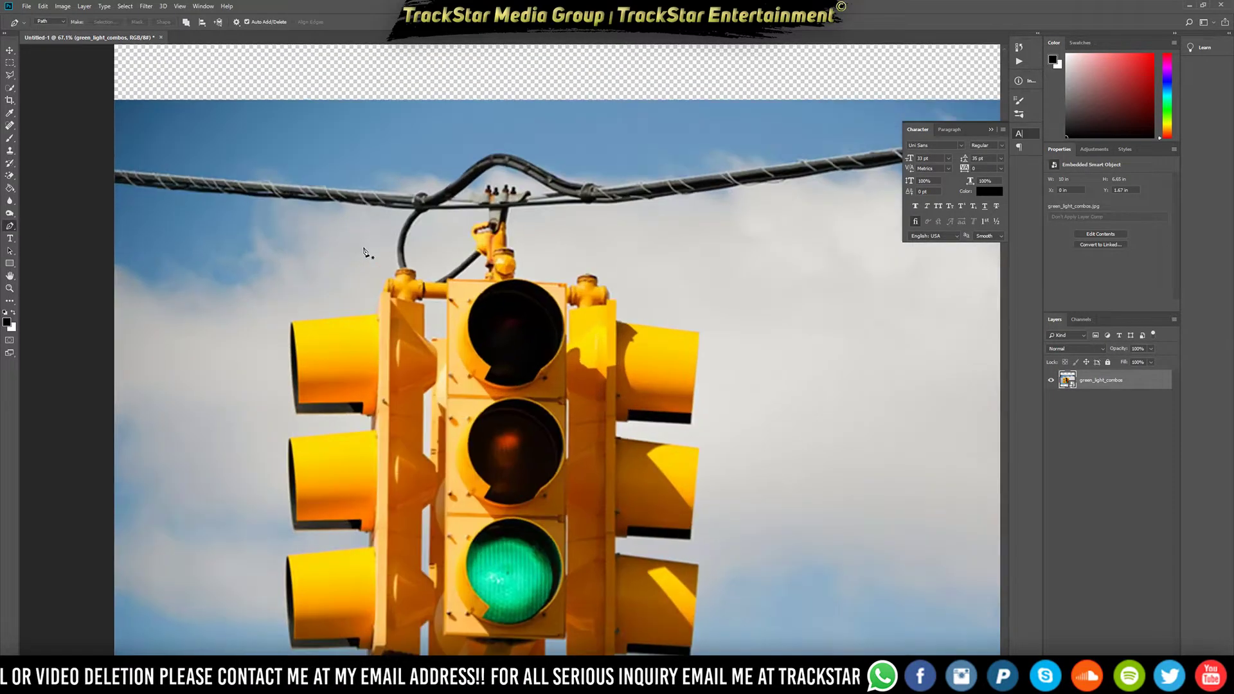
scroll(347, 357, "down", 3)
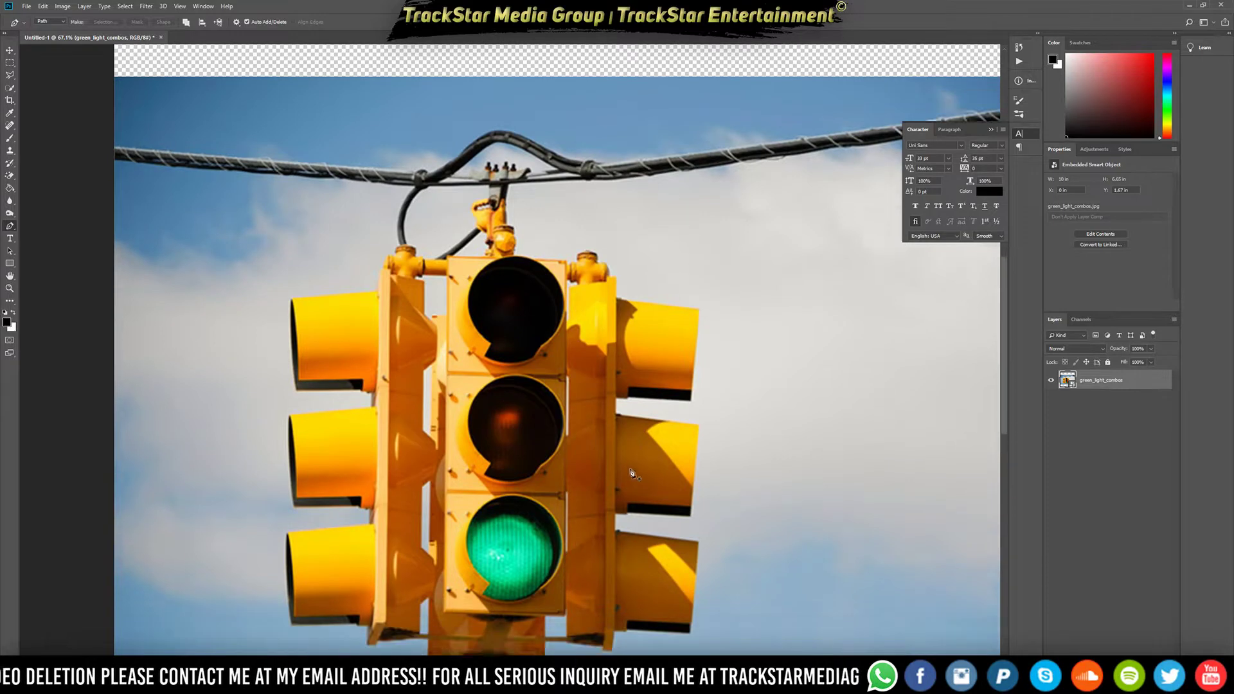
scroll(588, 508, "down", 2)
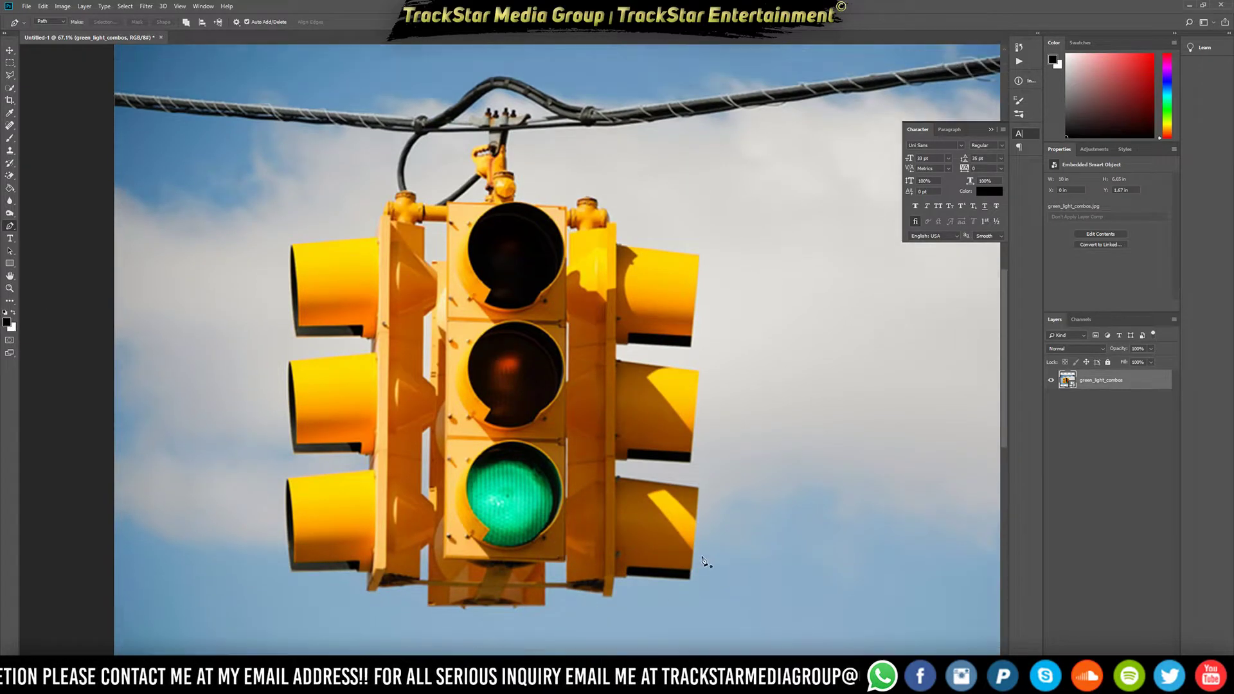
scroll(589, 511, "up", 12)
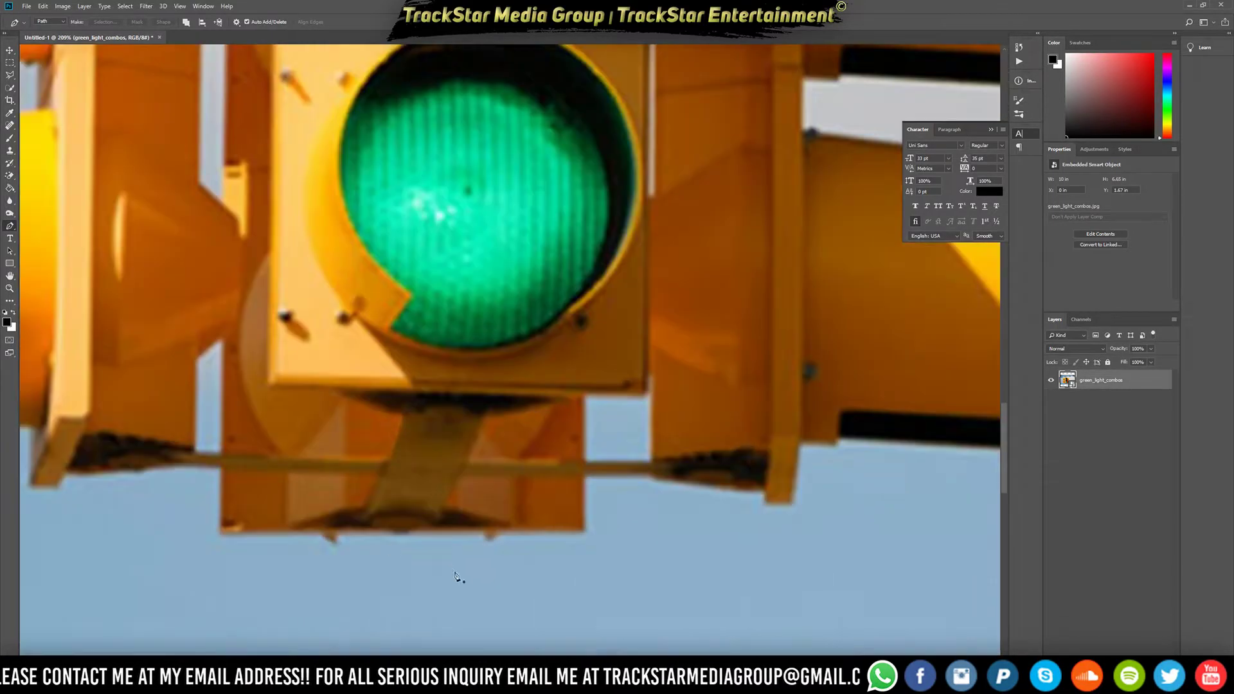
left_click_drag(609, 524, 895, 613)
key("ctrl+z")
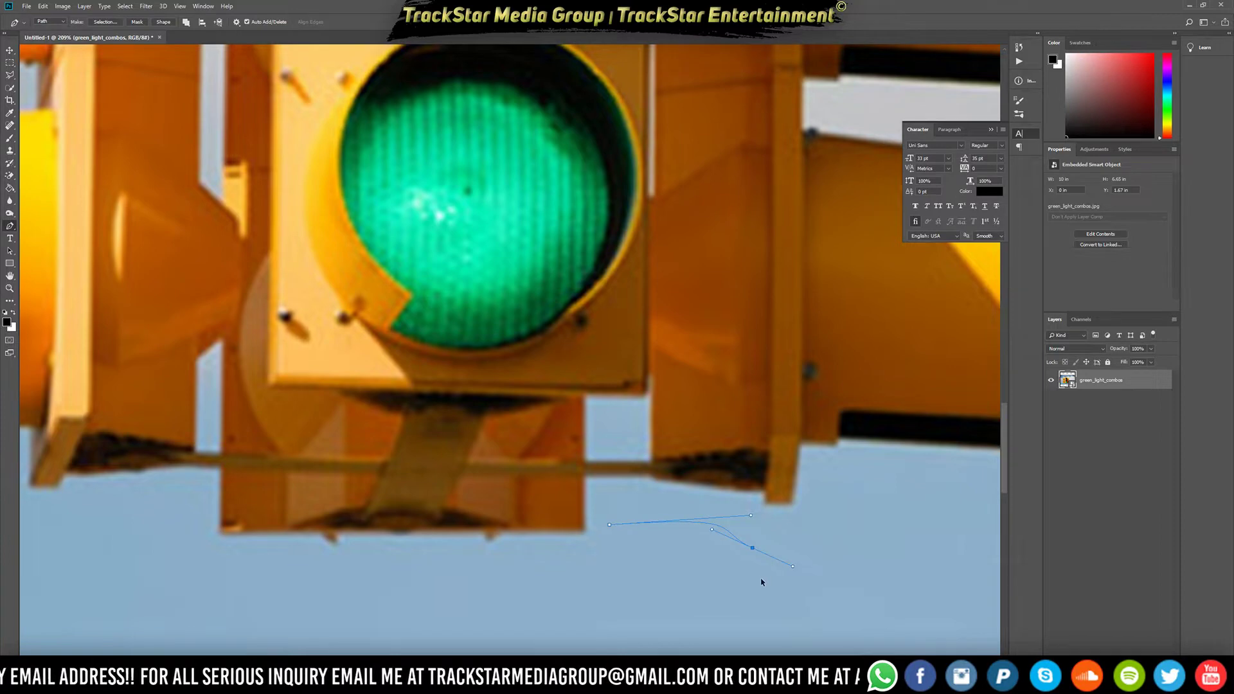
left_click(733, 552, "ctrl")
Start a Pen path at the cable's left end on the image border and run it along the upper edge to the first clamp
scroll(558, 479, "down", 11)
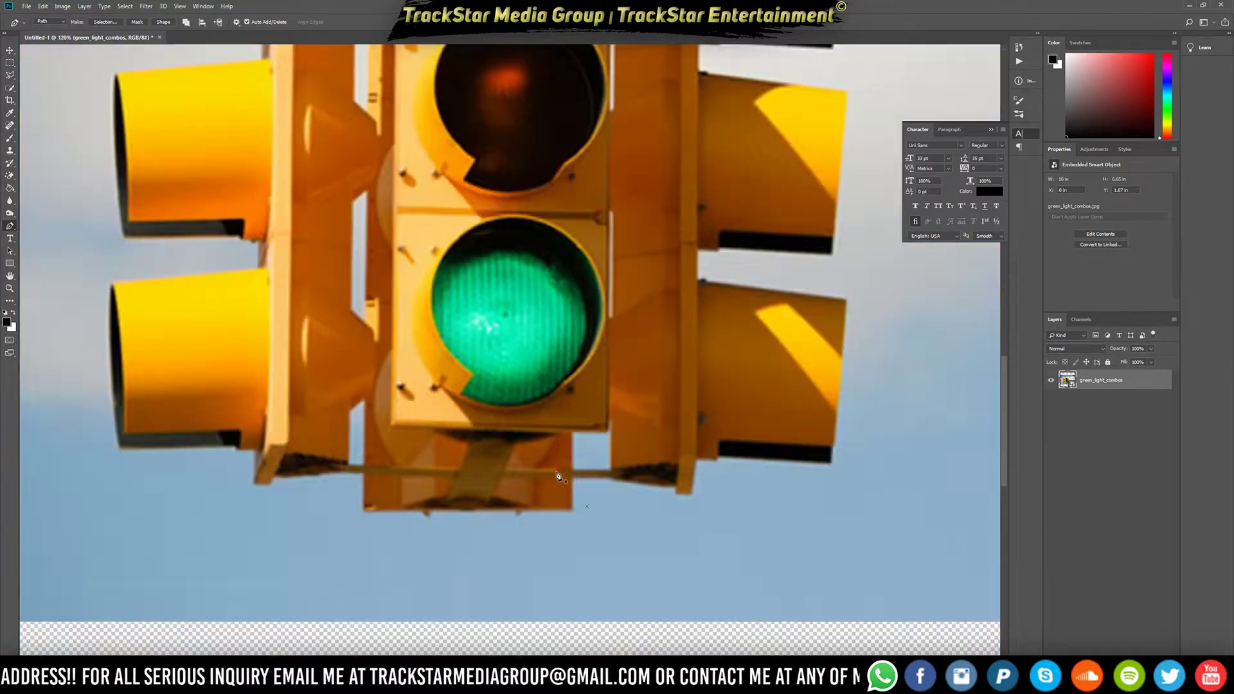
scroll(410, 465, "down", 5)
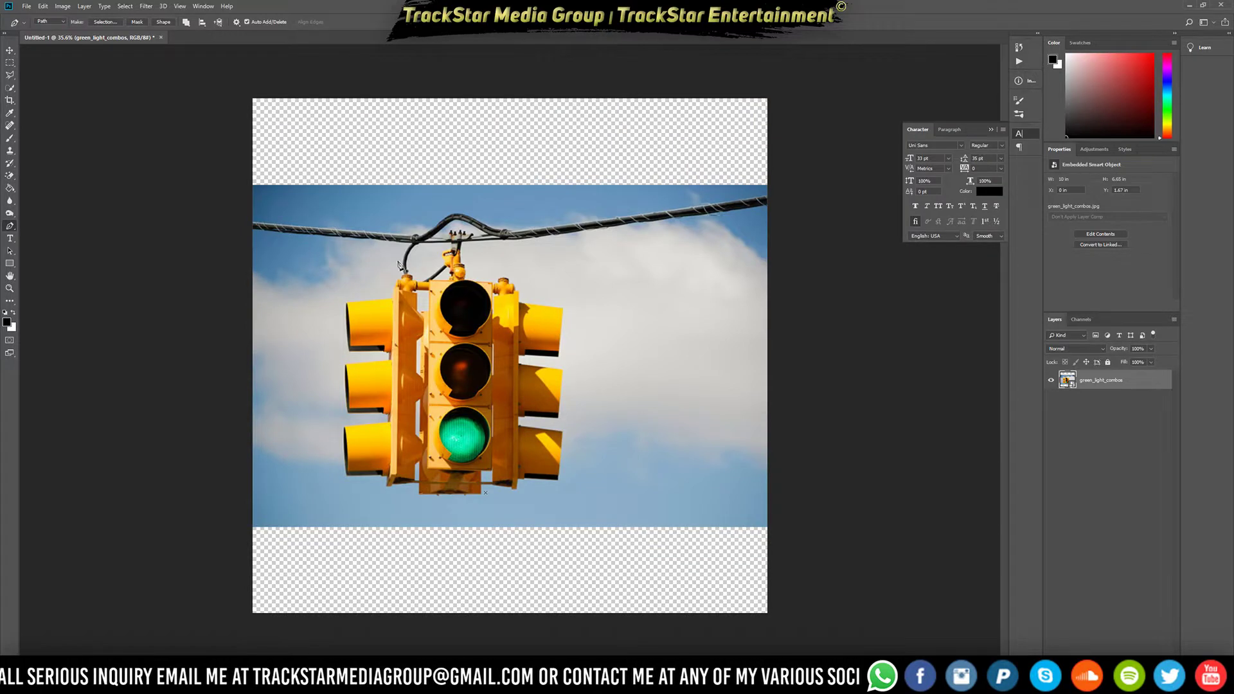
scroll(295, 148, "up", 6)
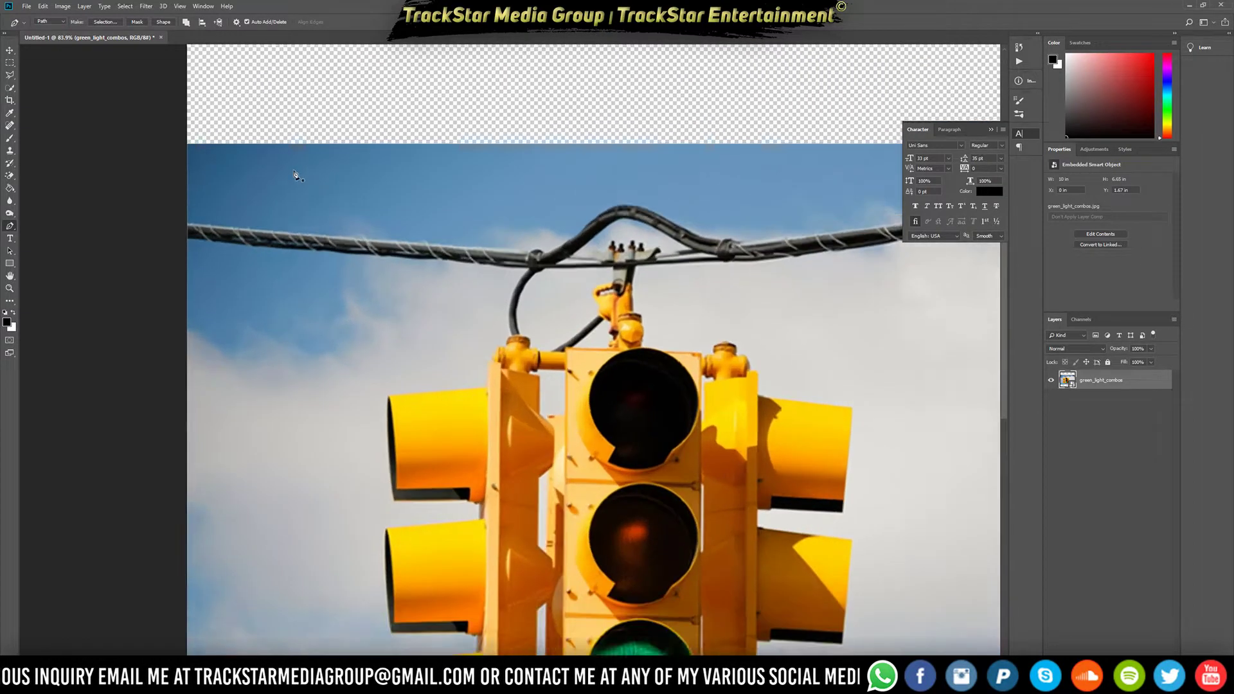
scroll(209, 264, "up", 3)
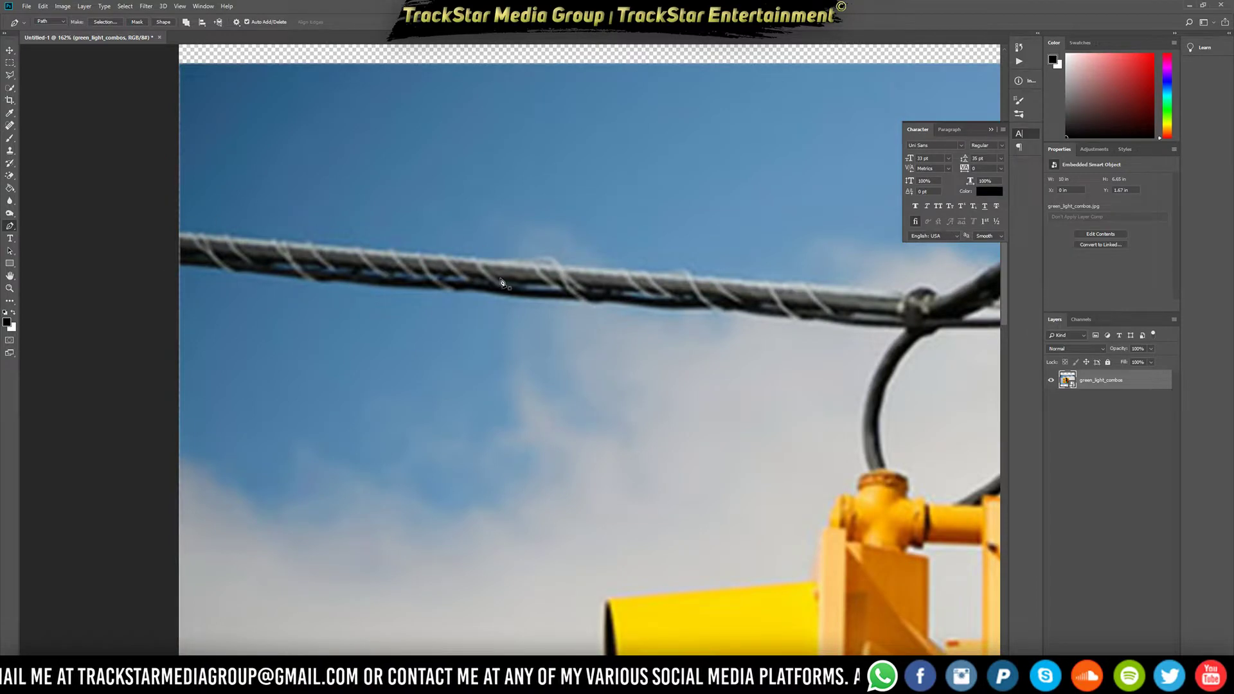
scroll(257, 231, "up", 3)
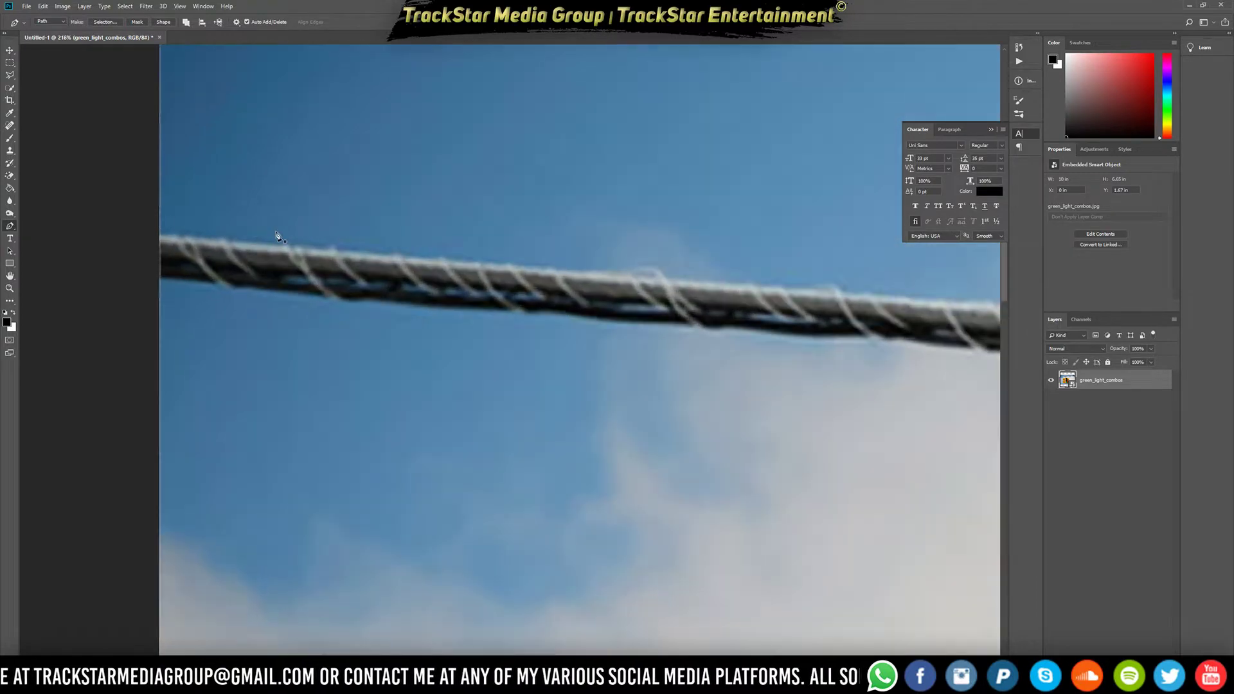
left_click(158, 237)
scroll(745, 277, "down", 5)
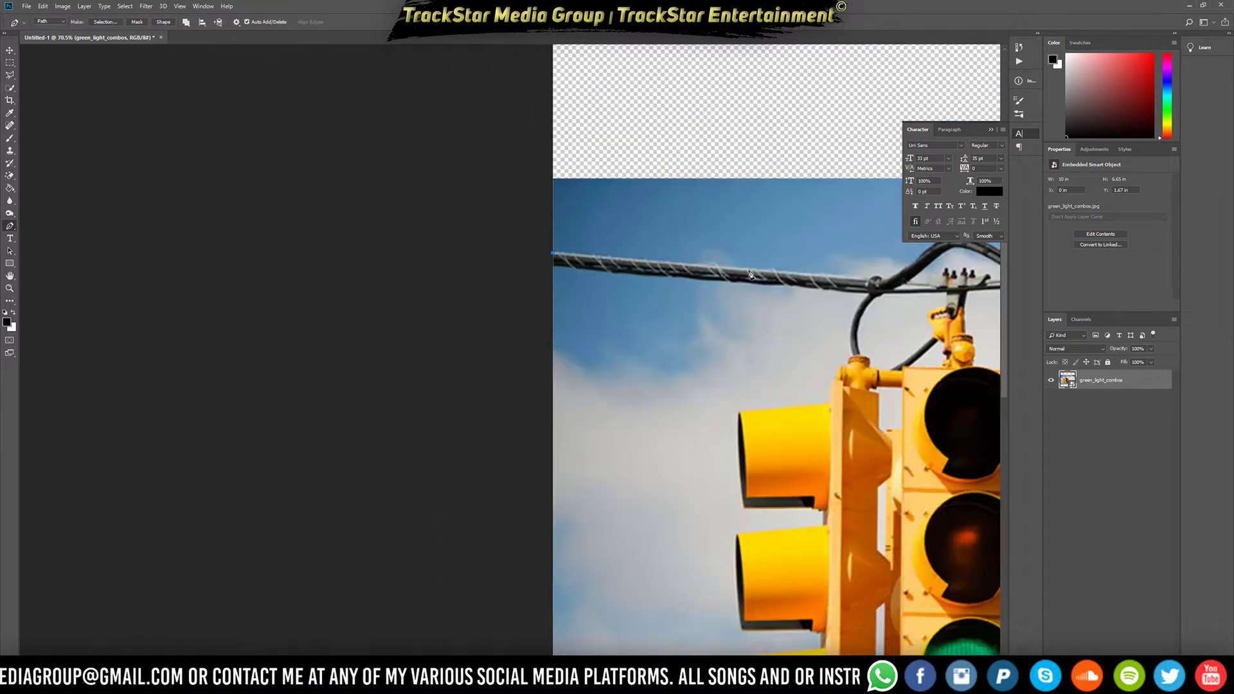
scroll(887, 273, "up", 5)
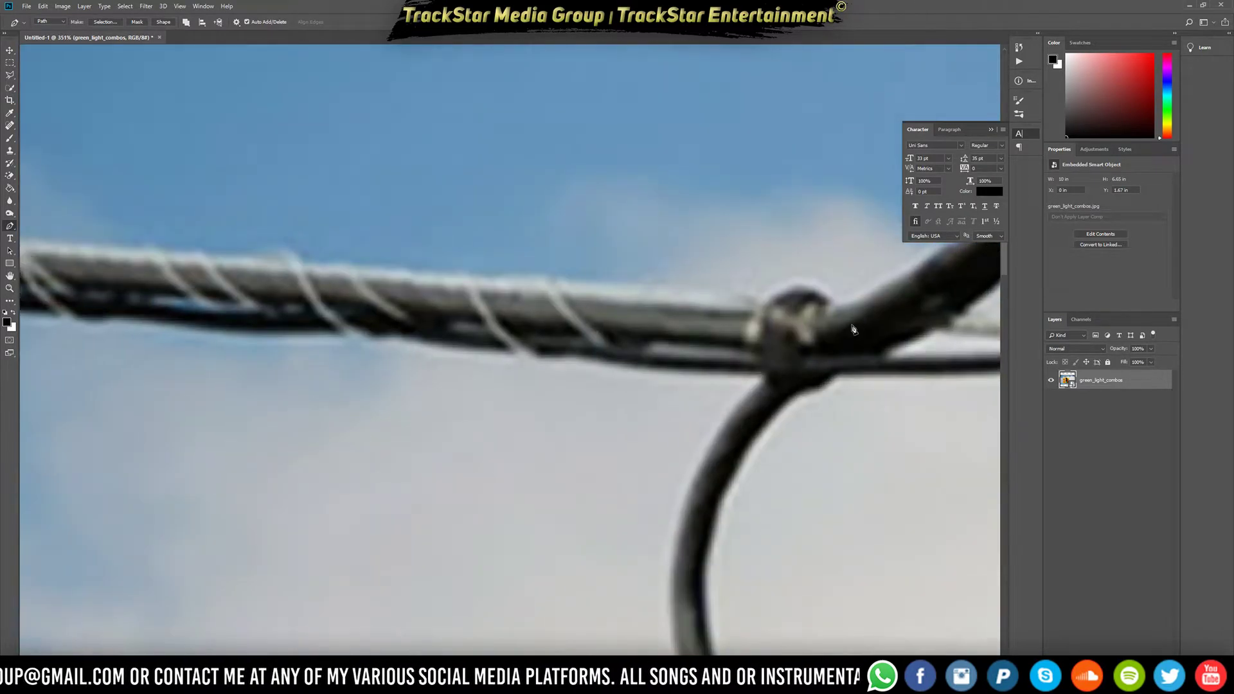
left_click(752, 311)
scroll(562, 311, "down", 5)
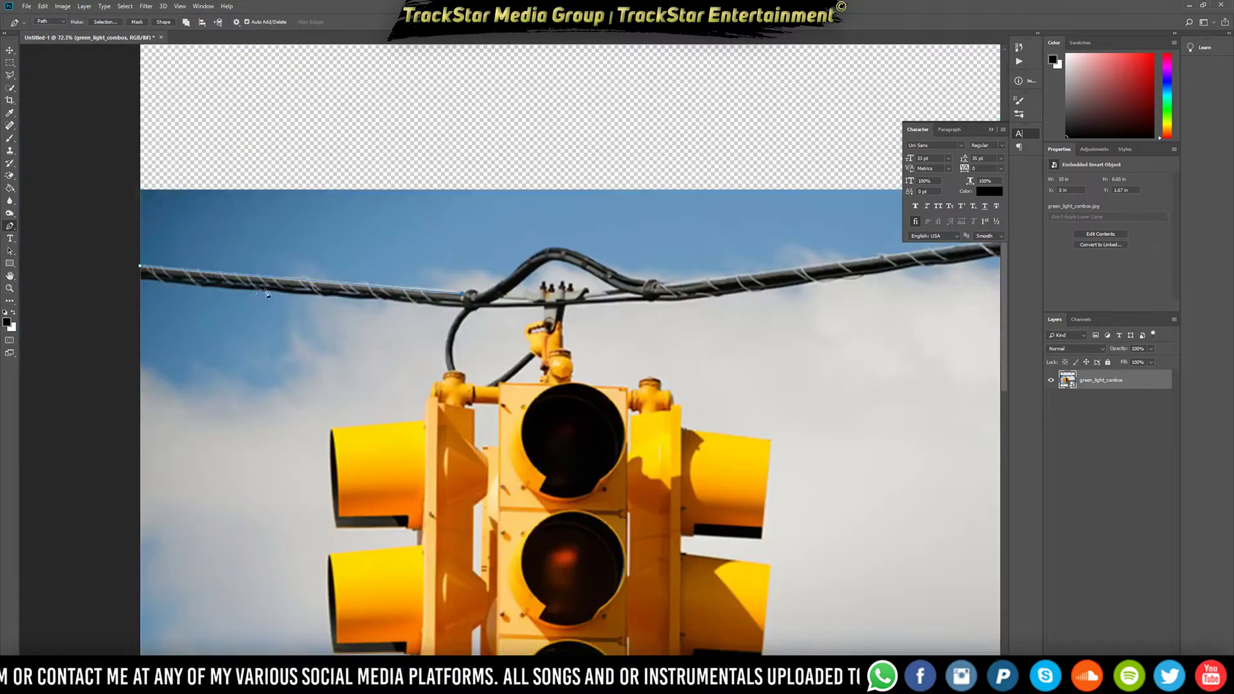
Add anchor points to the path midway along the left cable and shift them to follow the cable's upper edge
scroll(267, 292, "up", 3)
scroll(243, 292, "up", 4)
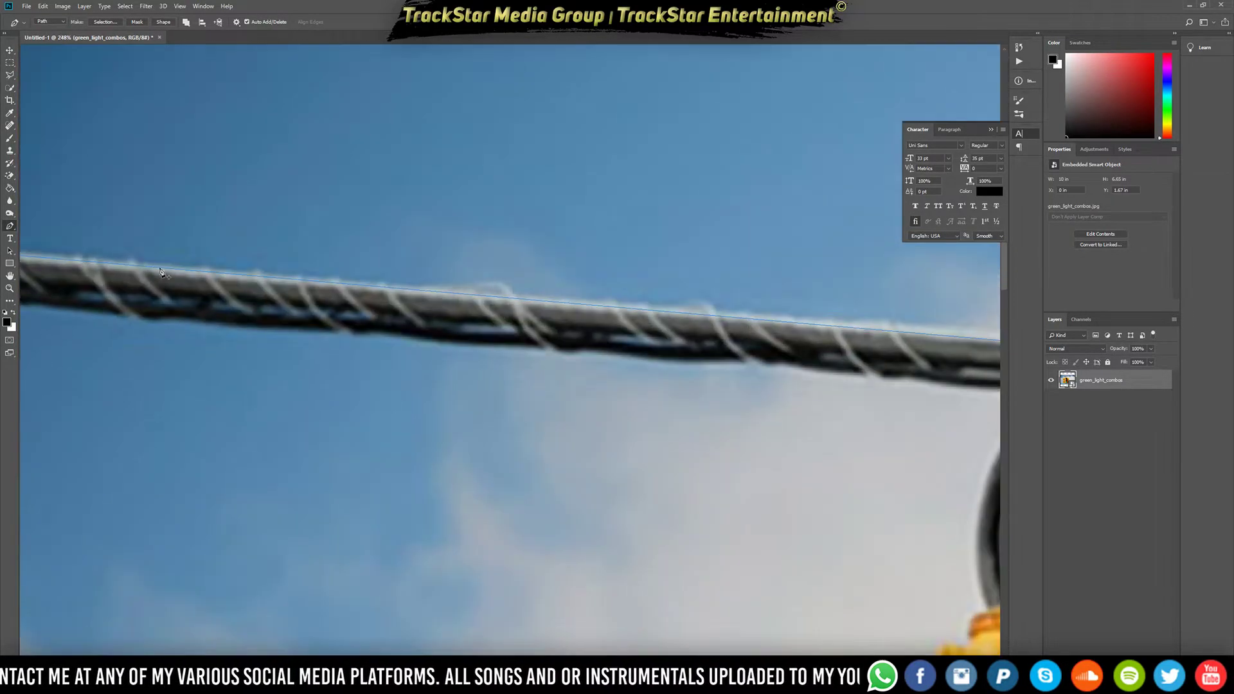
scroll(497, 287, "up", 4)
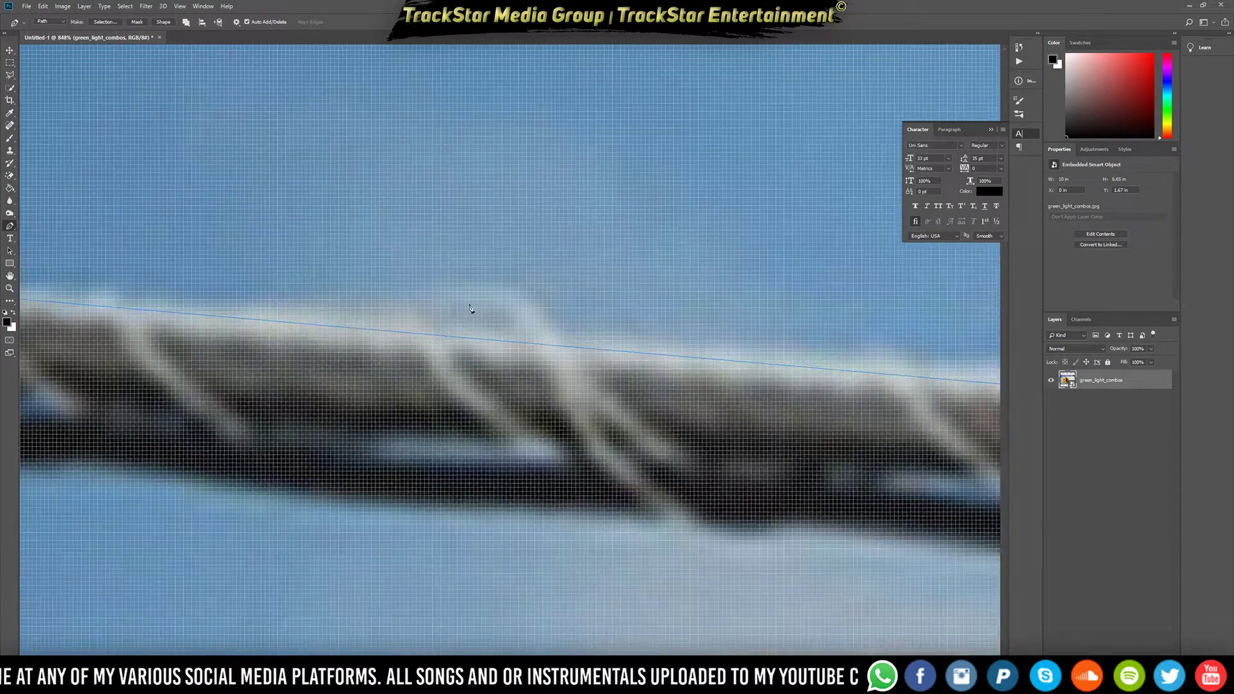
left_click(366, 329)
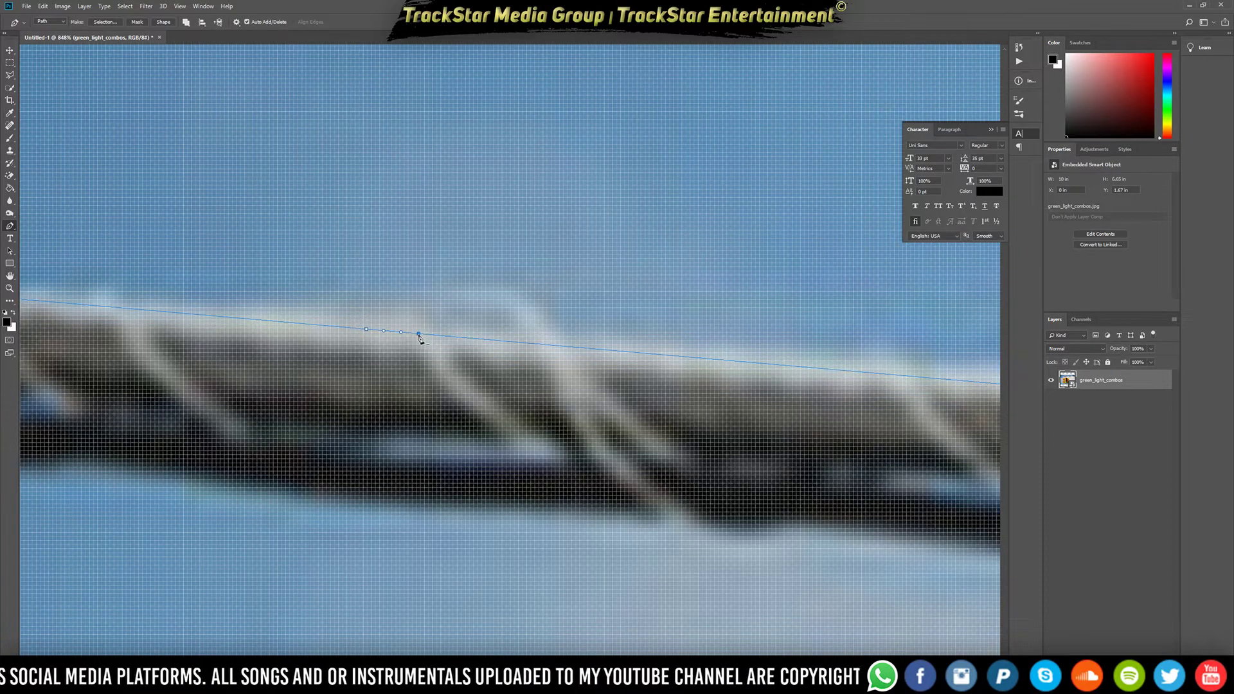
left_click_drag(418, 334, 424, 329)
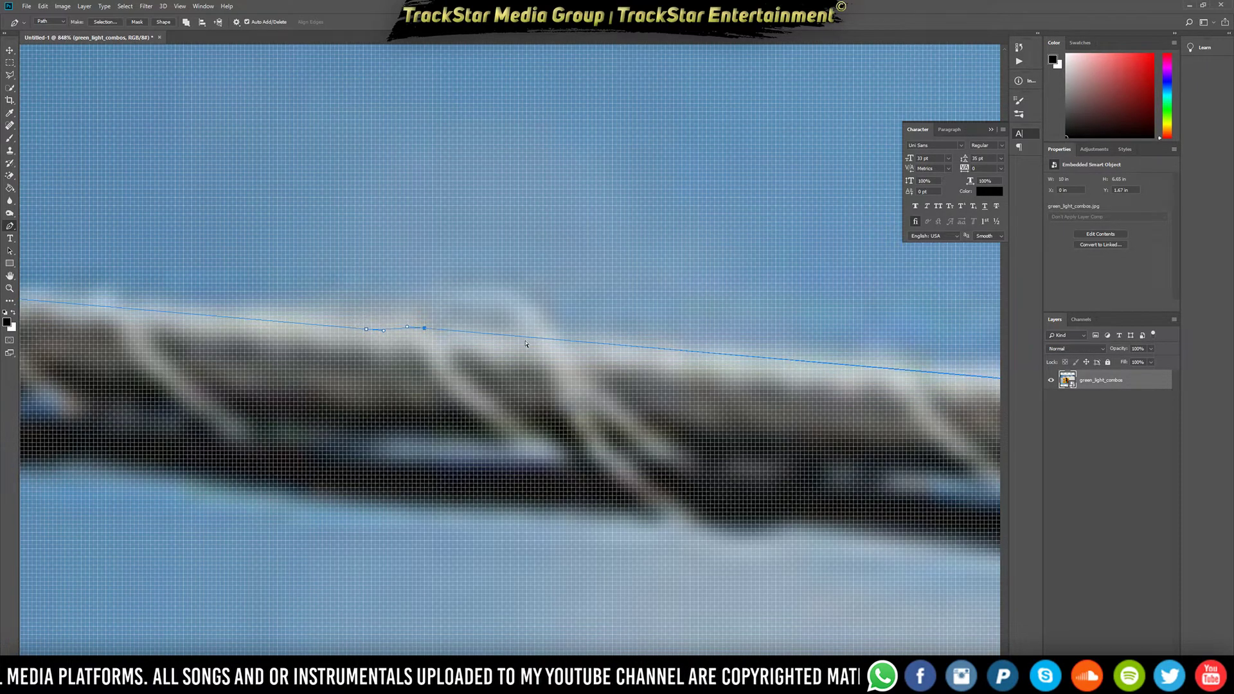
left_click(503, 340)
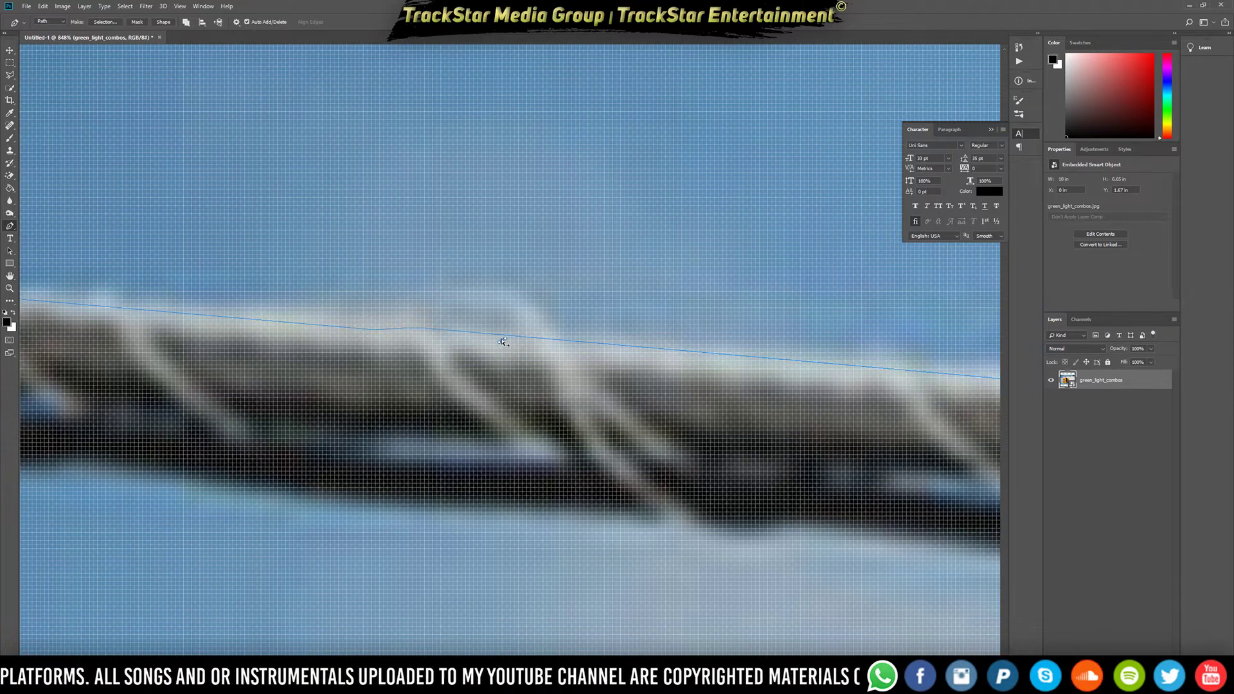
key("ctrl+z")
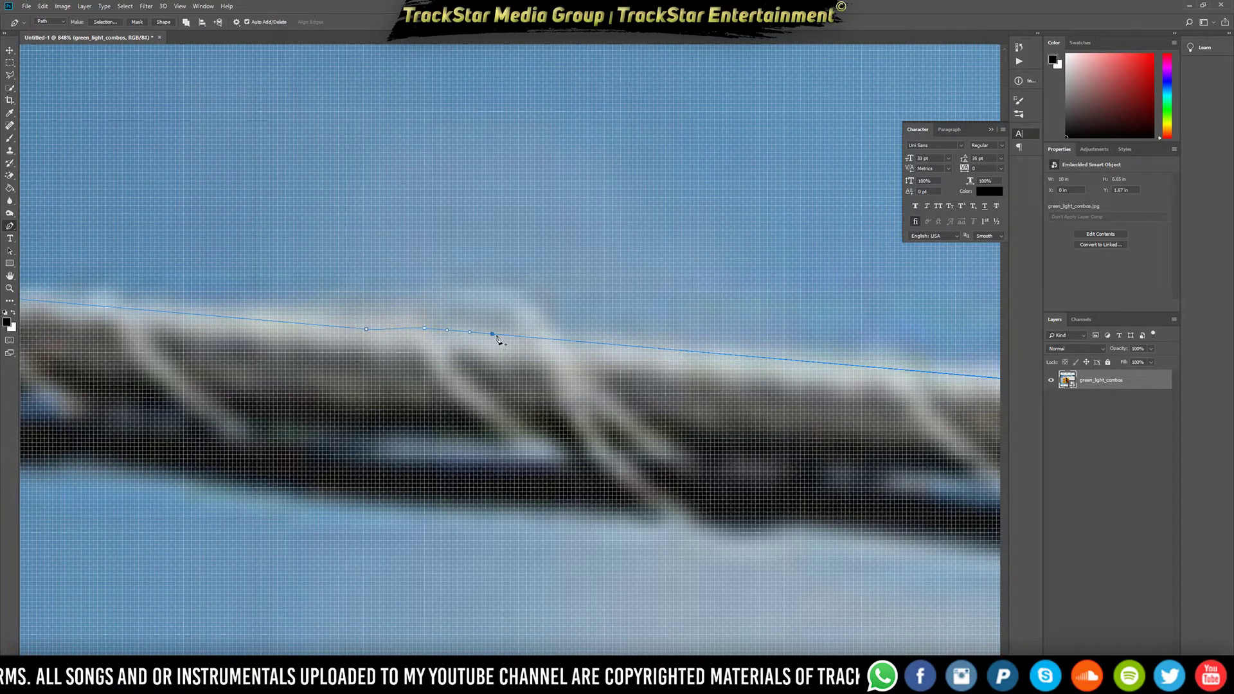
left_click_drag(493, 335, 495, 341)
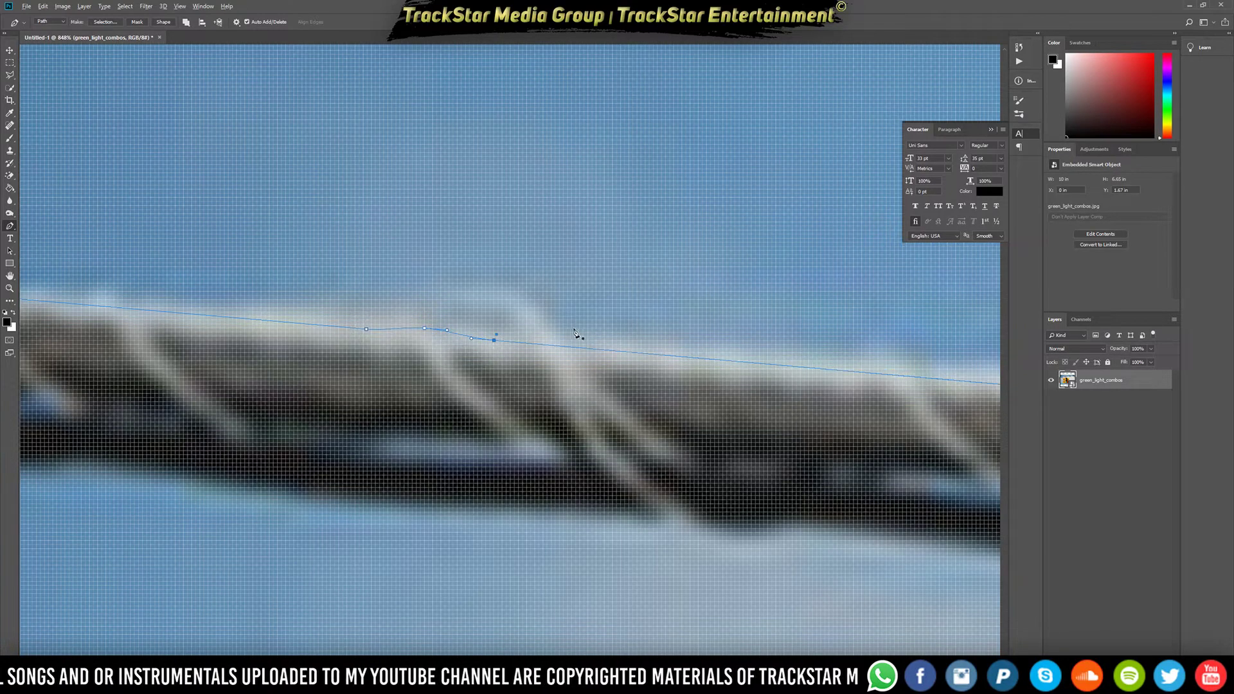
Undo the stray anchor past the first clamp and extend the path straight across to the clamp's right base
scroll(580, 329, "down", 5)
scroll(644, 330, "down", 6)
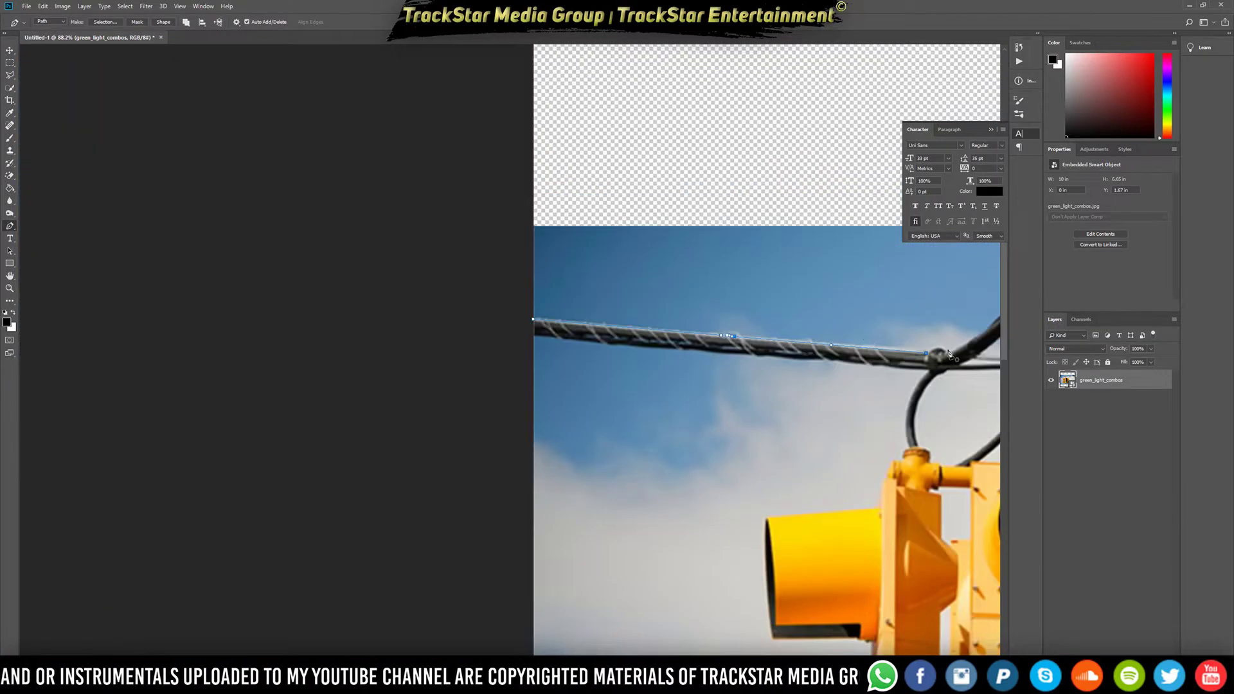
scroll(995, 359, "down", 3)
scroll(508, 308, "up", 10)
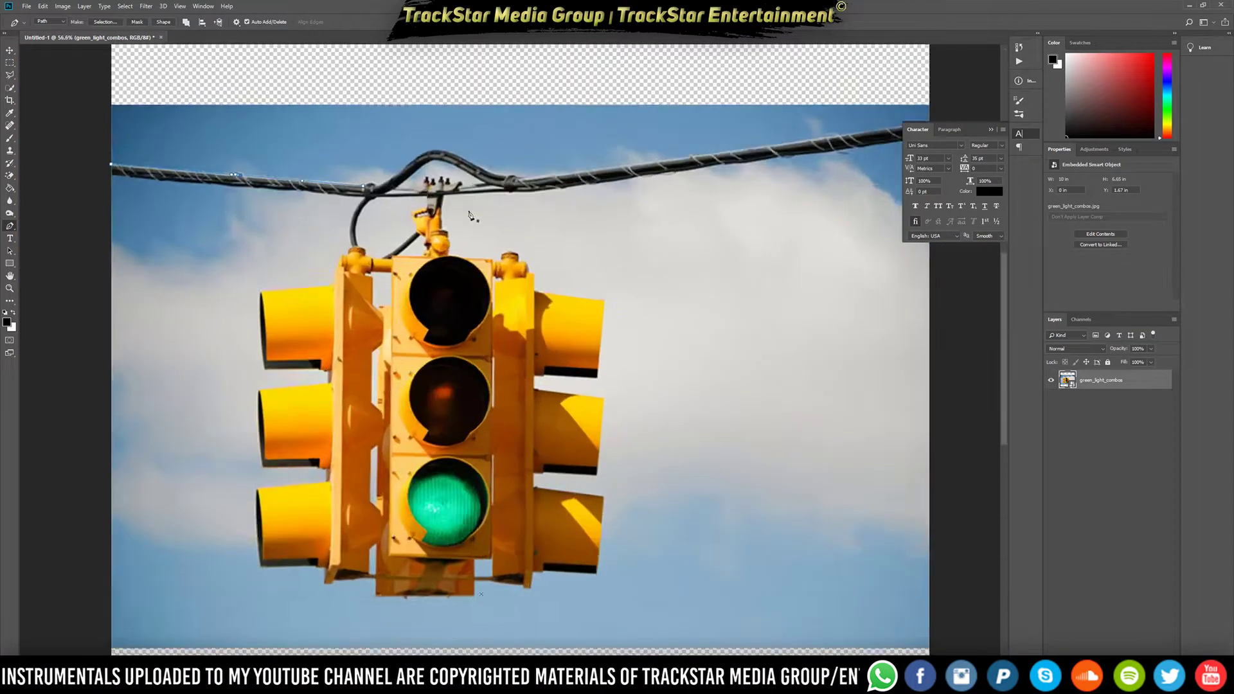
scroll(393, 241, "up", 8)
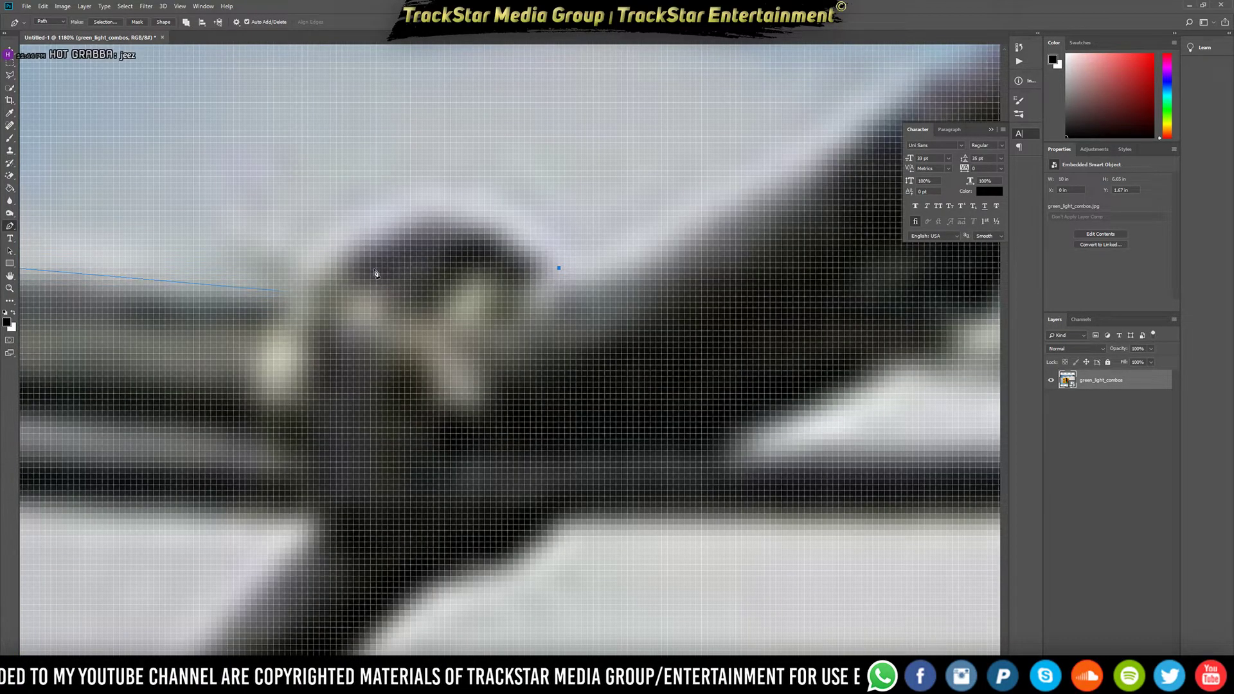
key("ctrl+z")
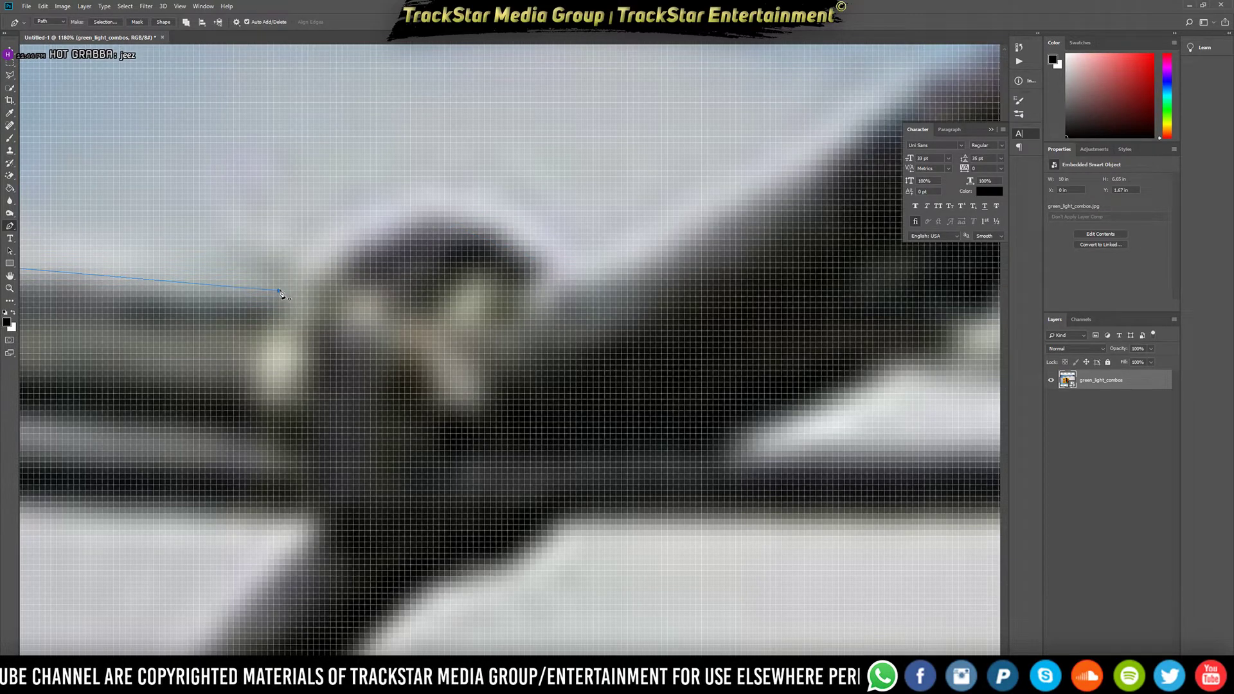
left_click(504, 269)
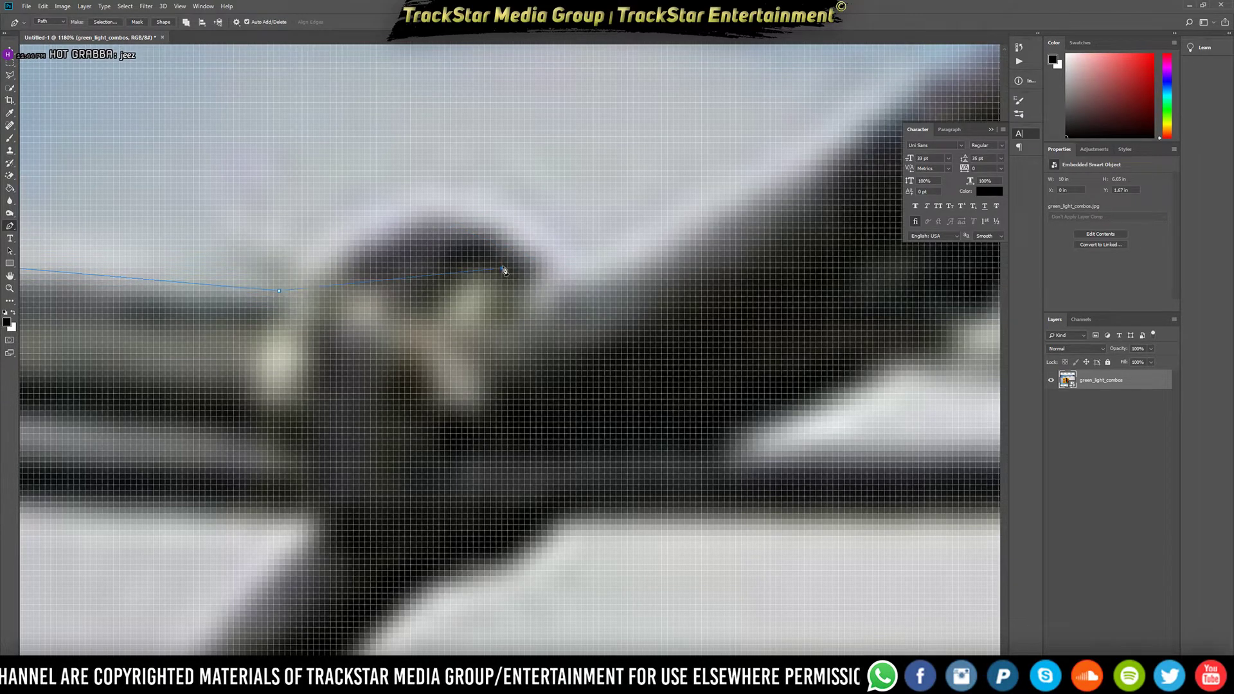
left_click(554, 274)
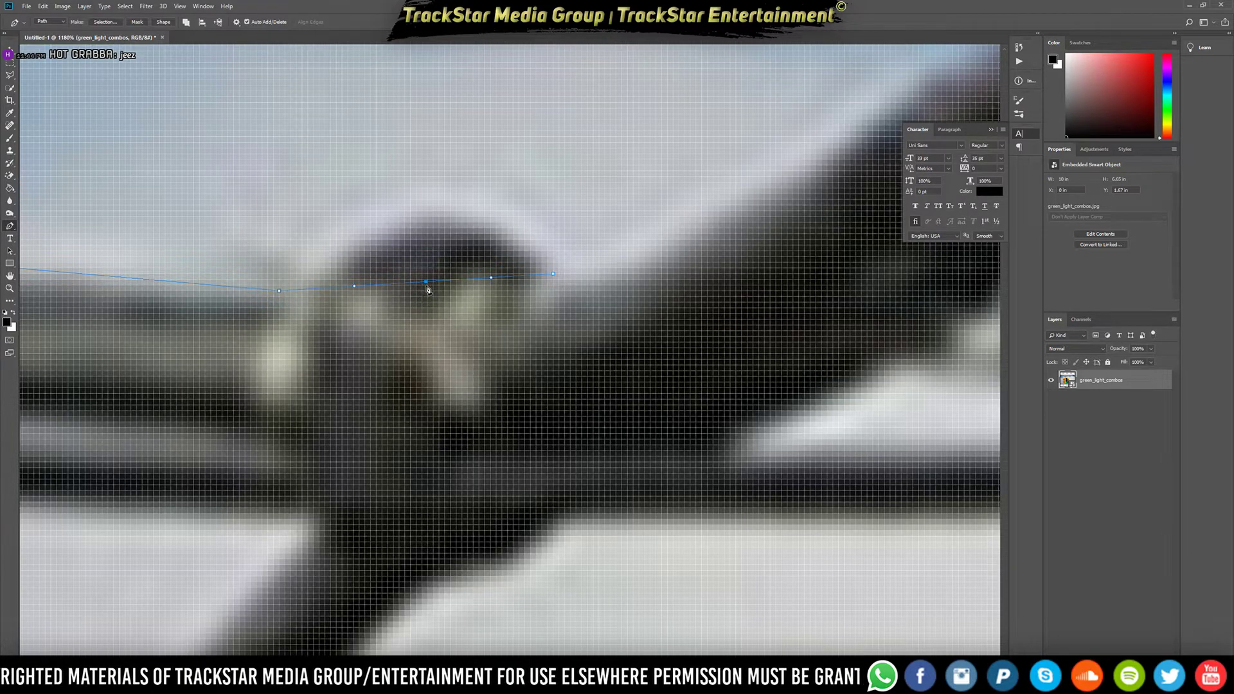
Add anchor points to the segment across the first clamp and bend it over the clamp's rounded top
left_click_drag(427, 290, 428, 220)
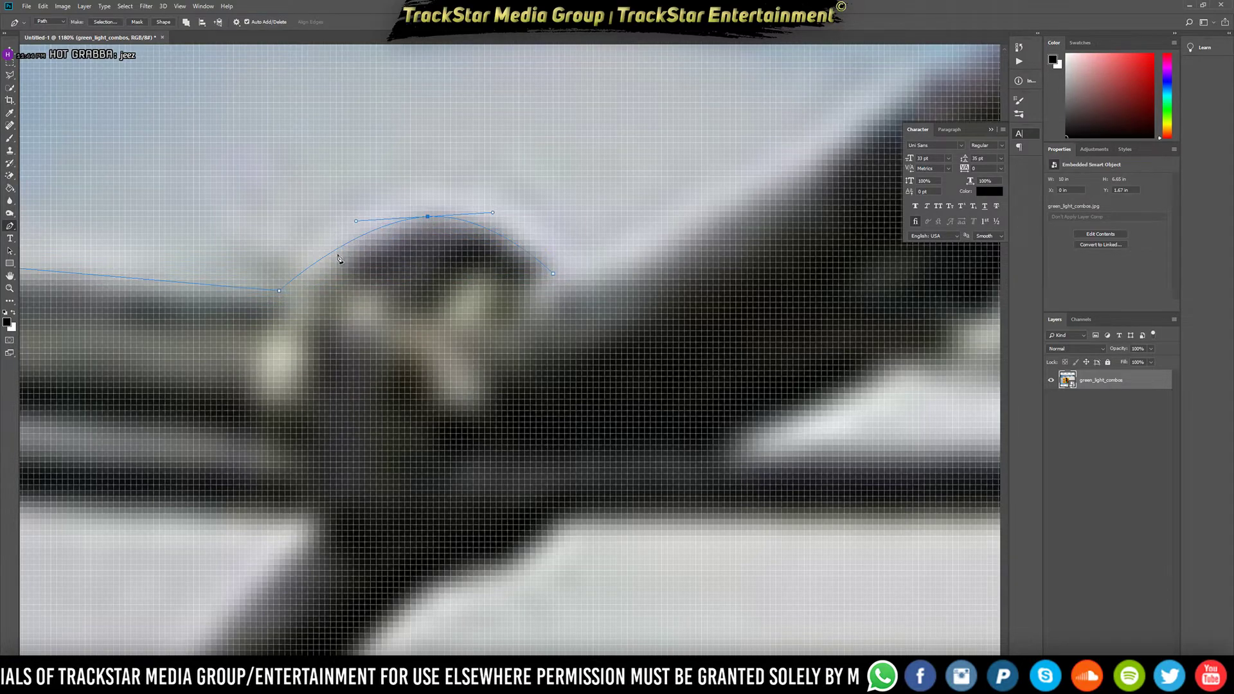
left_click(300, 276)
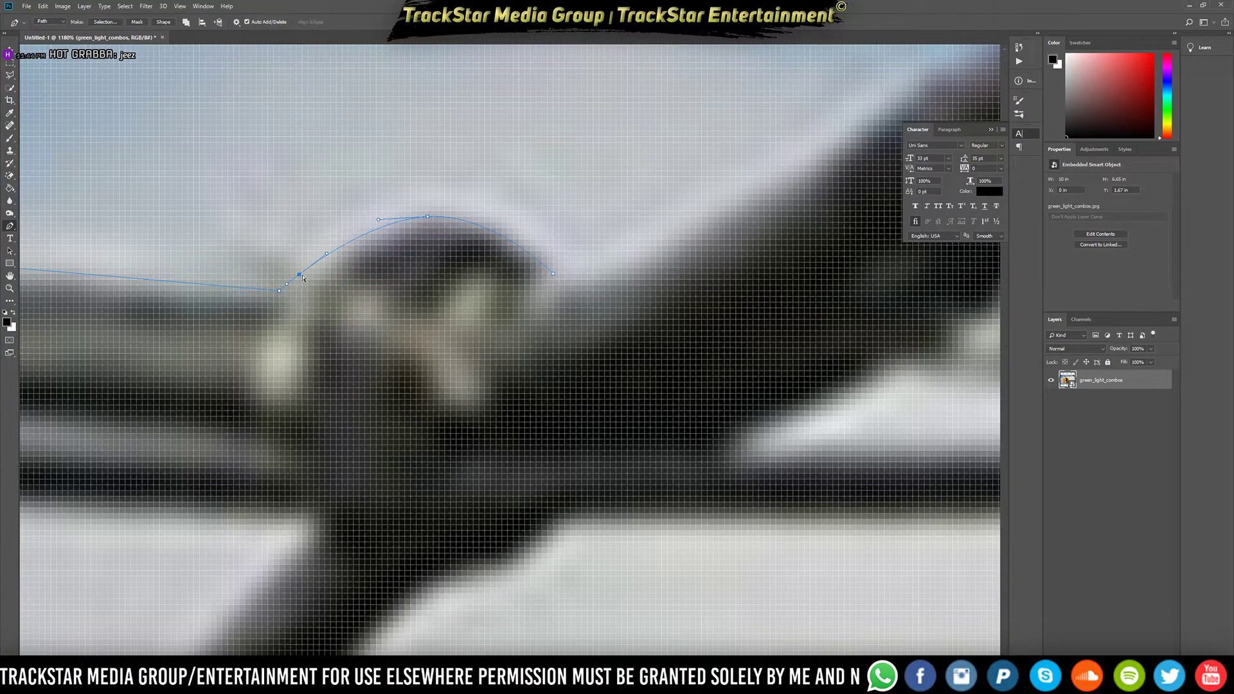
left_click_drag(299, 280, 307, 281)
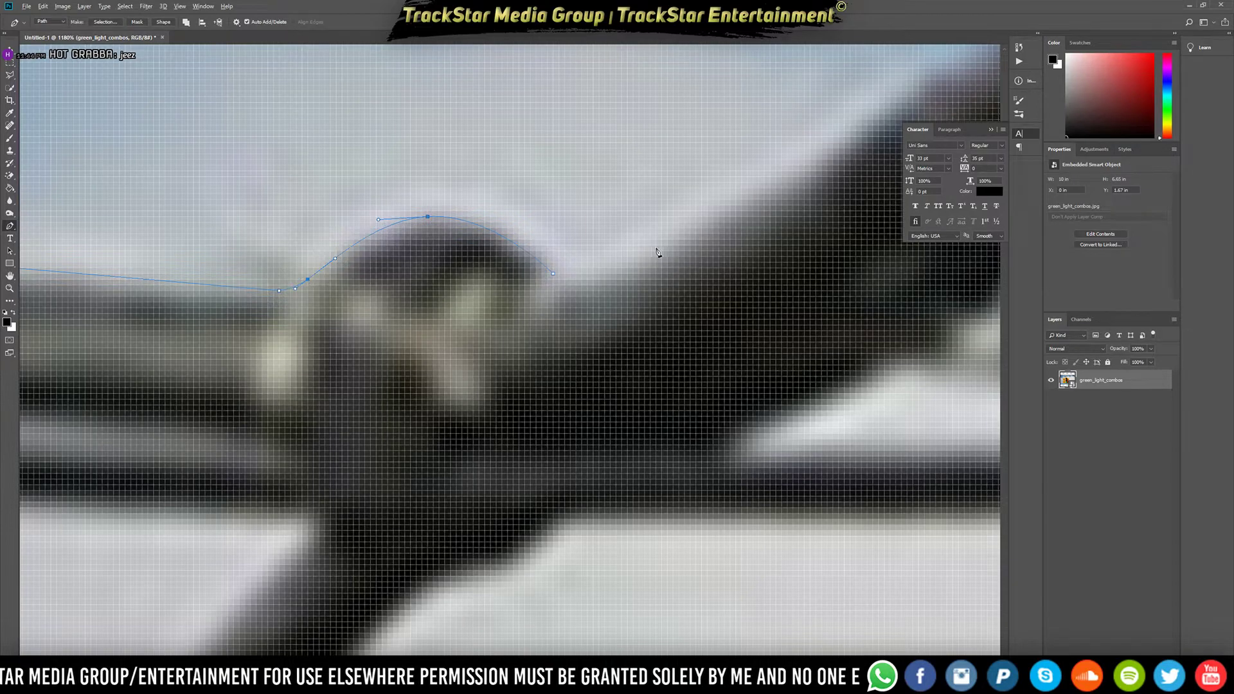
Extend the path from the first clamp's right base up to the crest of the arched cable
scroll(656, 252, "down", 5)
scroll(742, 226, "down", 5)
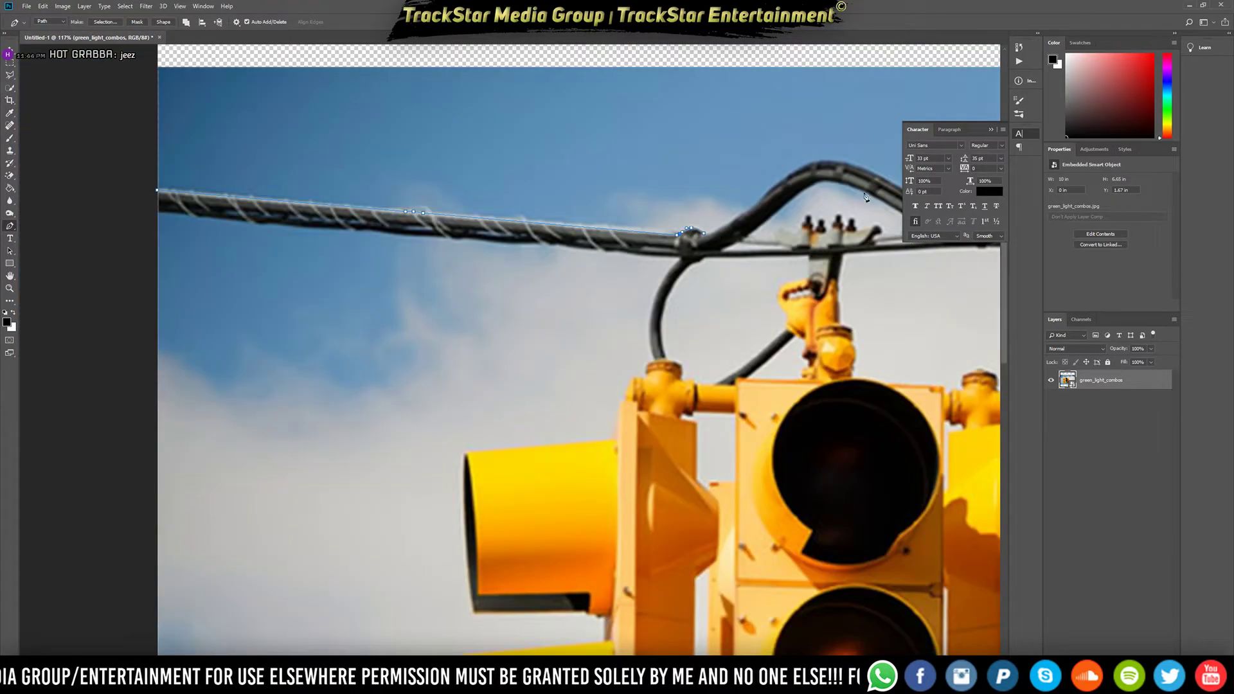
scroll(839, 186, "up", 7)
scroll(358, 349, "down", 2)
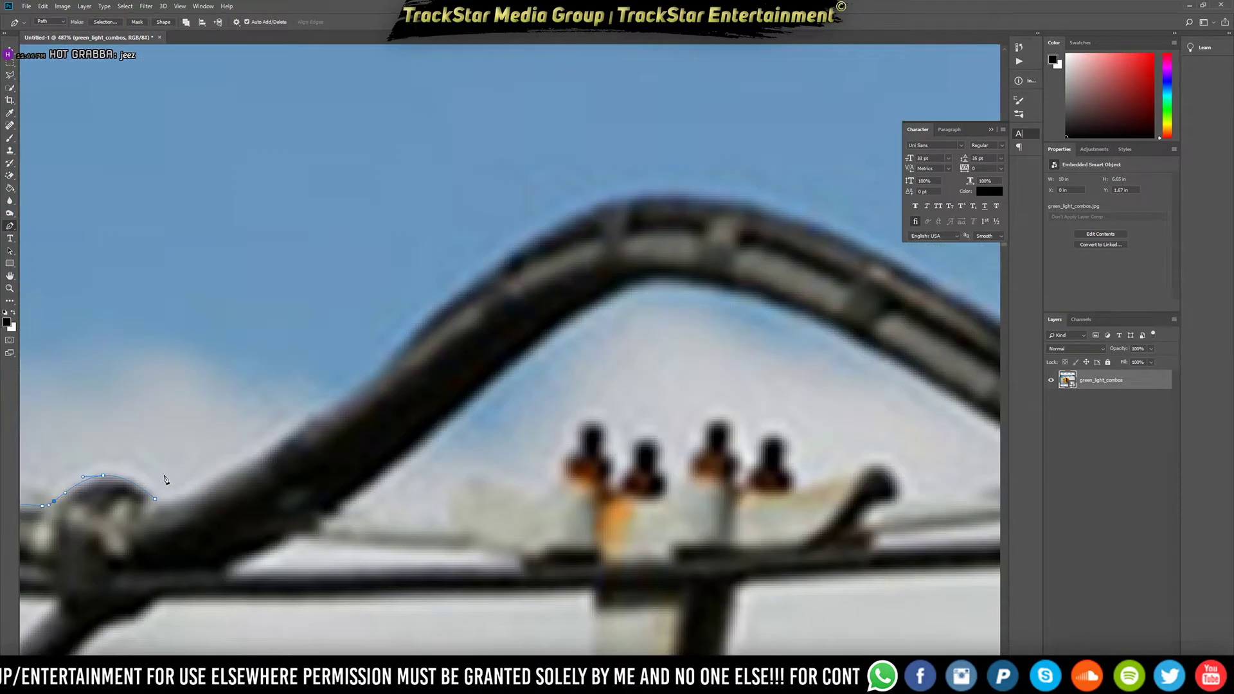
scroll(183, 474, "up", 2)
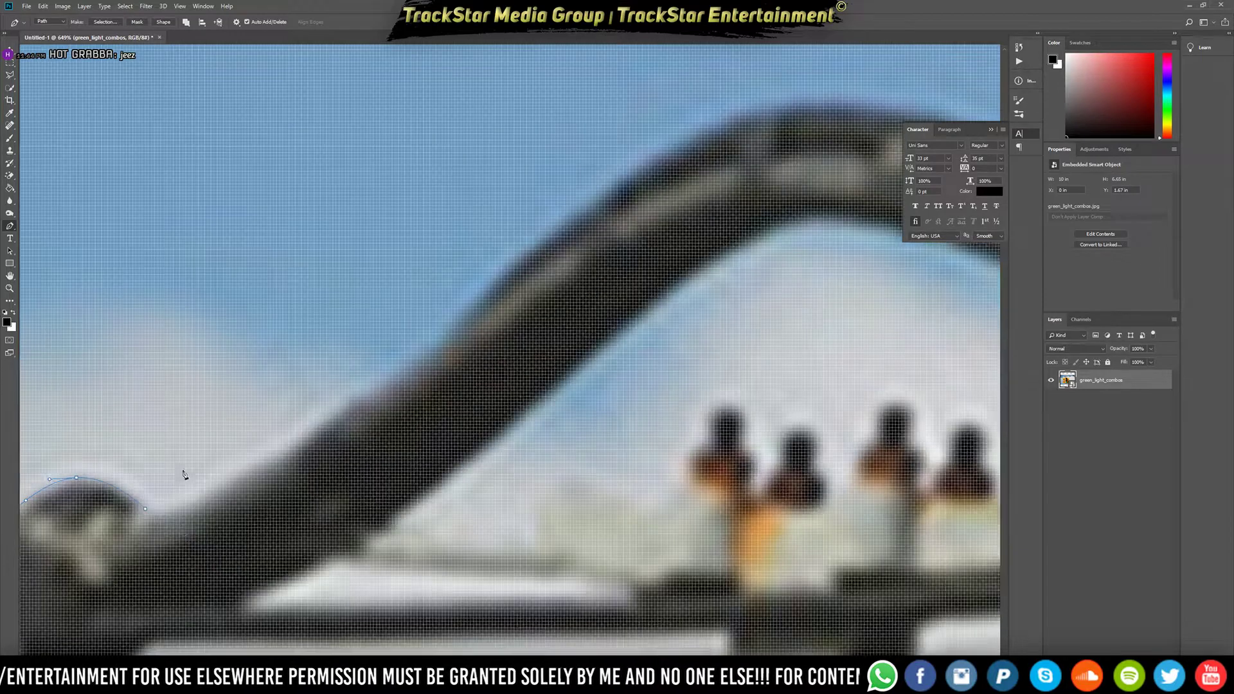
left_click(152, 512)
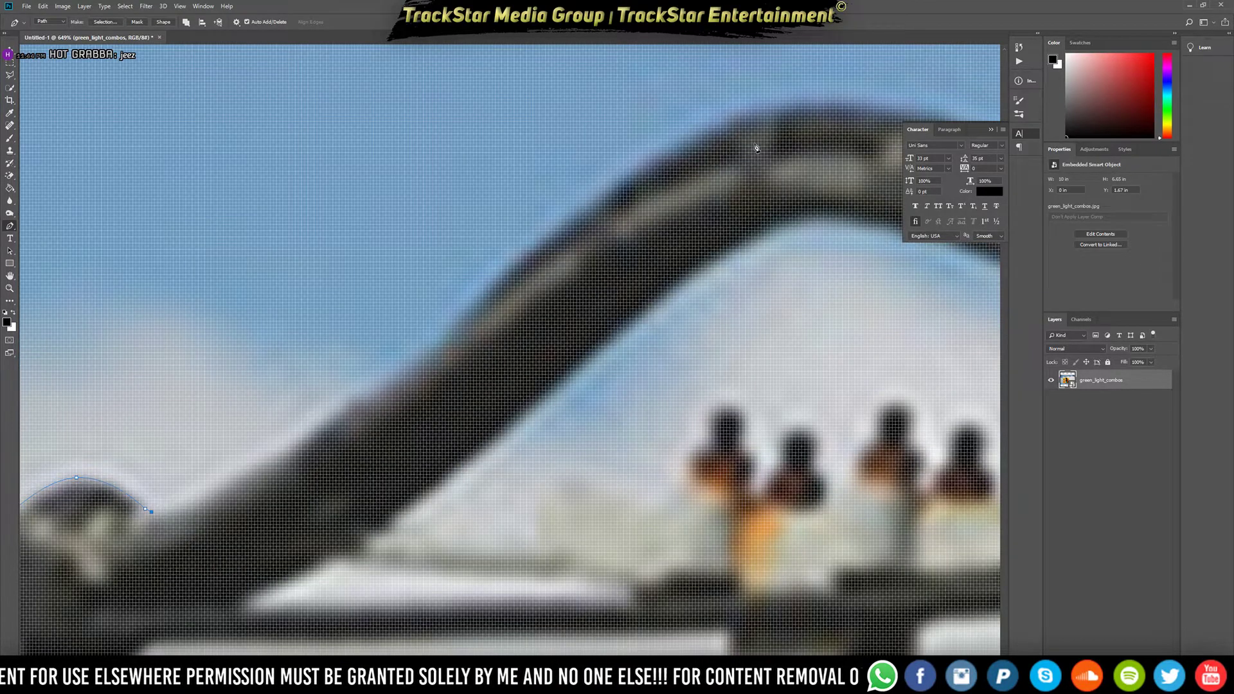
left_click(777, 111)
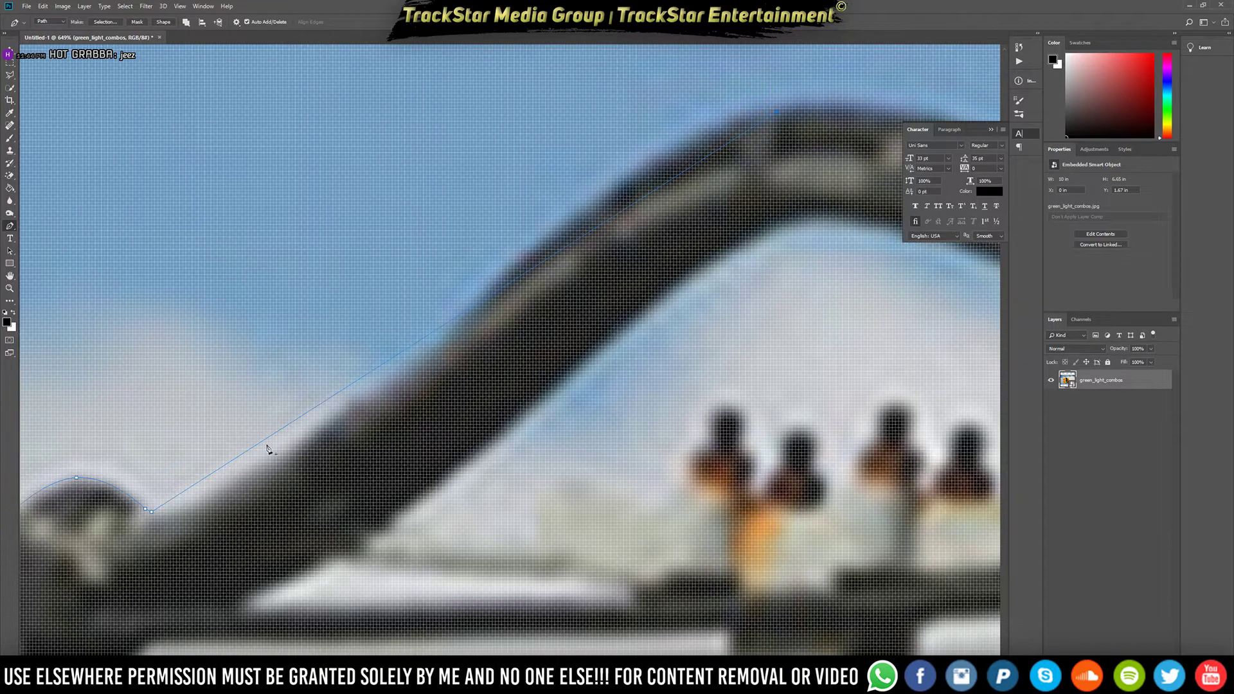
Add anchor points along the rising cable segment and shift them to follow the arch's upper left edge
left_click_drag(277, 434, 290, 445)
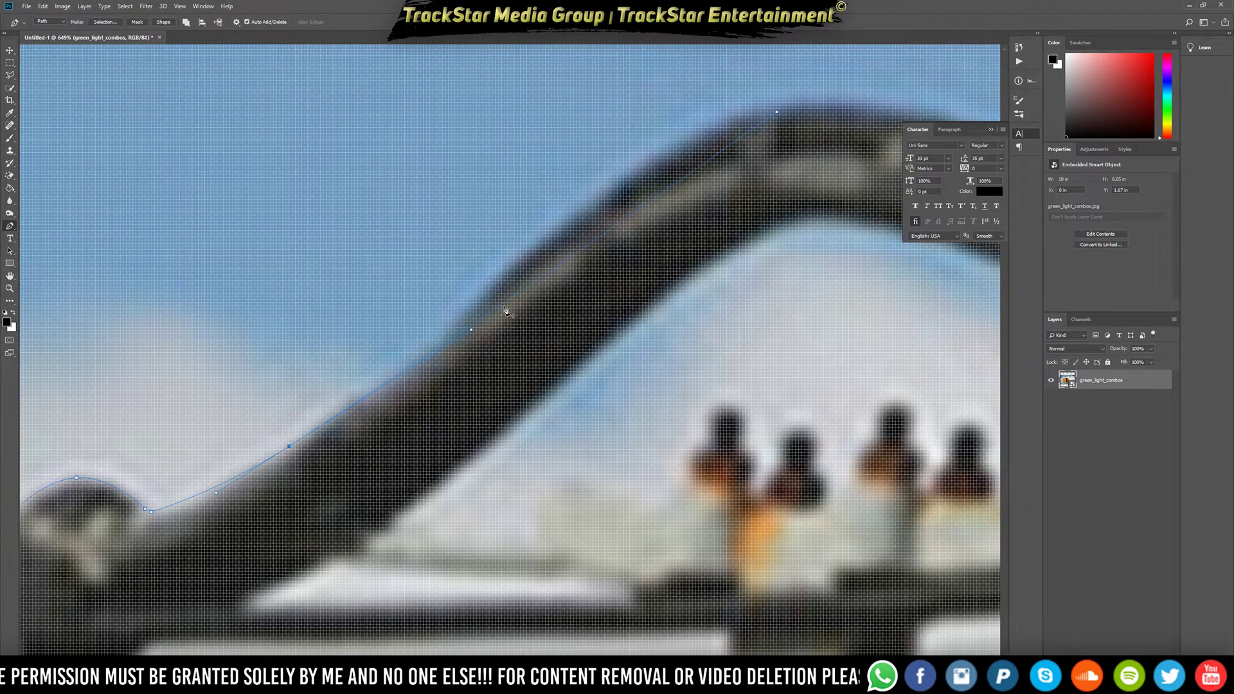
left_click_drag(503, 304, 606, 188)
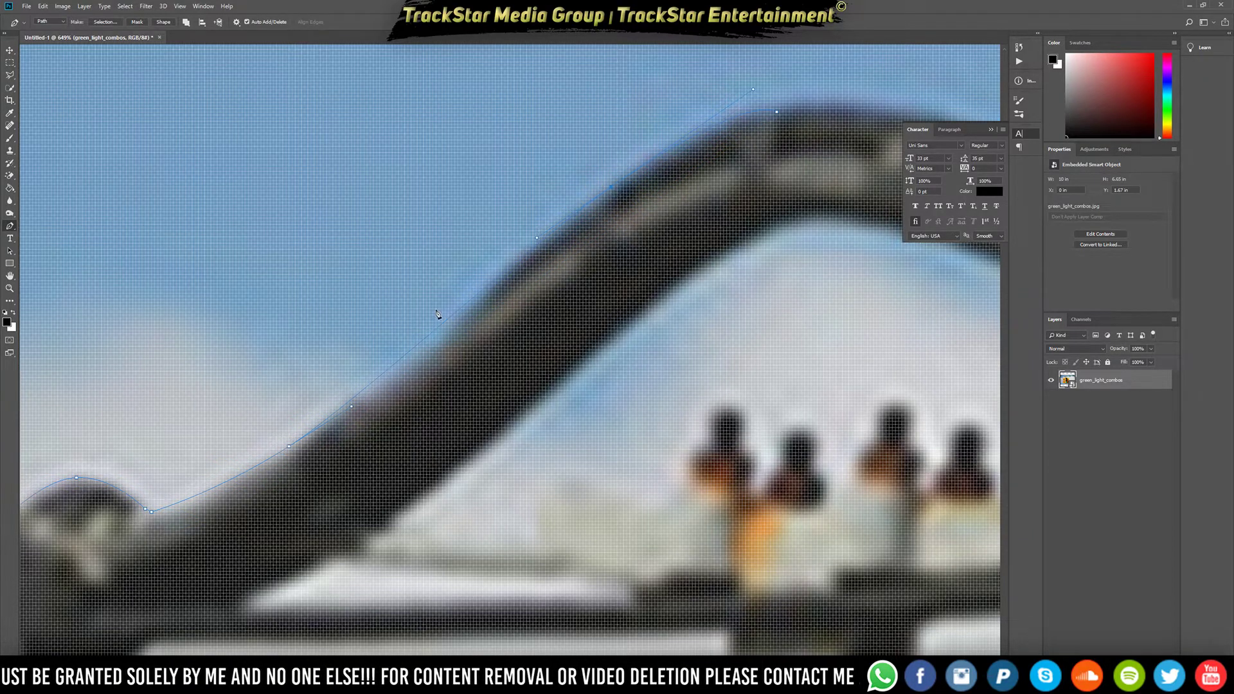
left_click_drag(443, 324, 445, 328)
Extend the path from the crest of the arched cable down to the right side of the second clamp
scroll(732, 205, "down", 1)
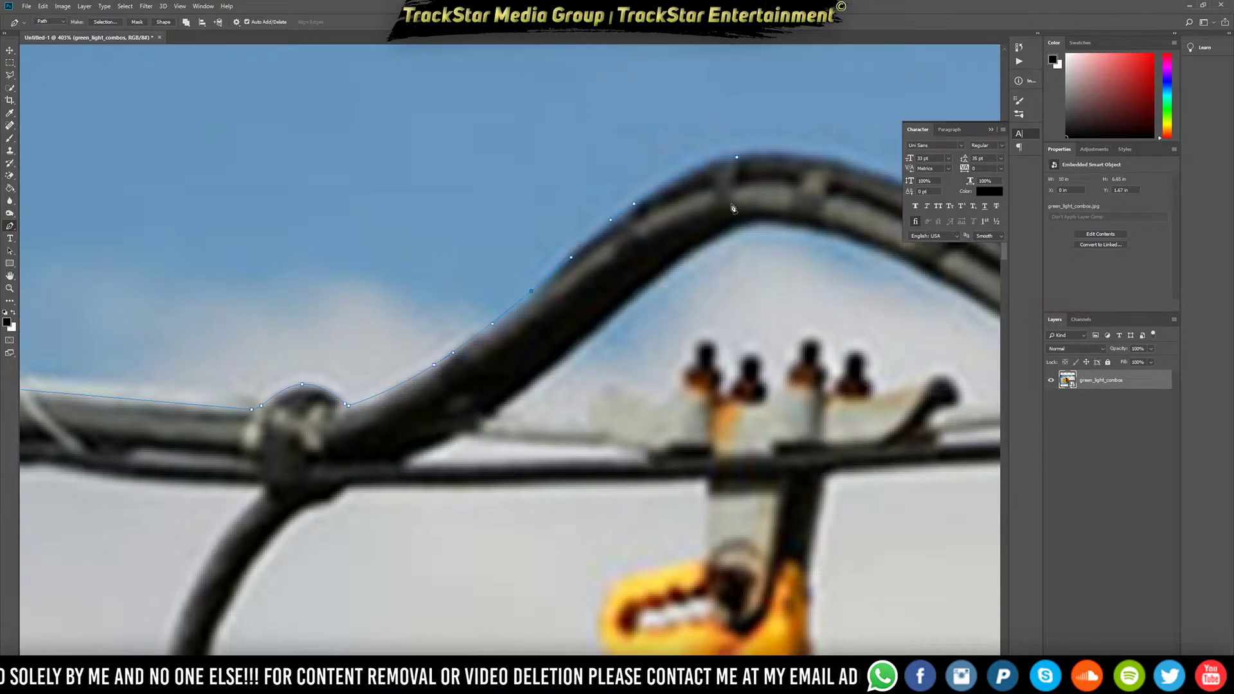
scroll(861, 176, "down", 2)
scroll(762, 204, "down", 5)
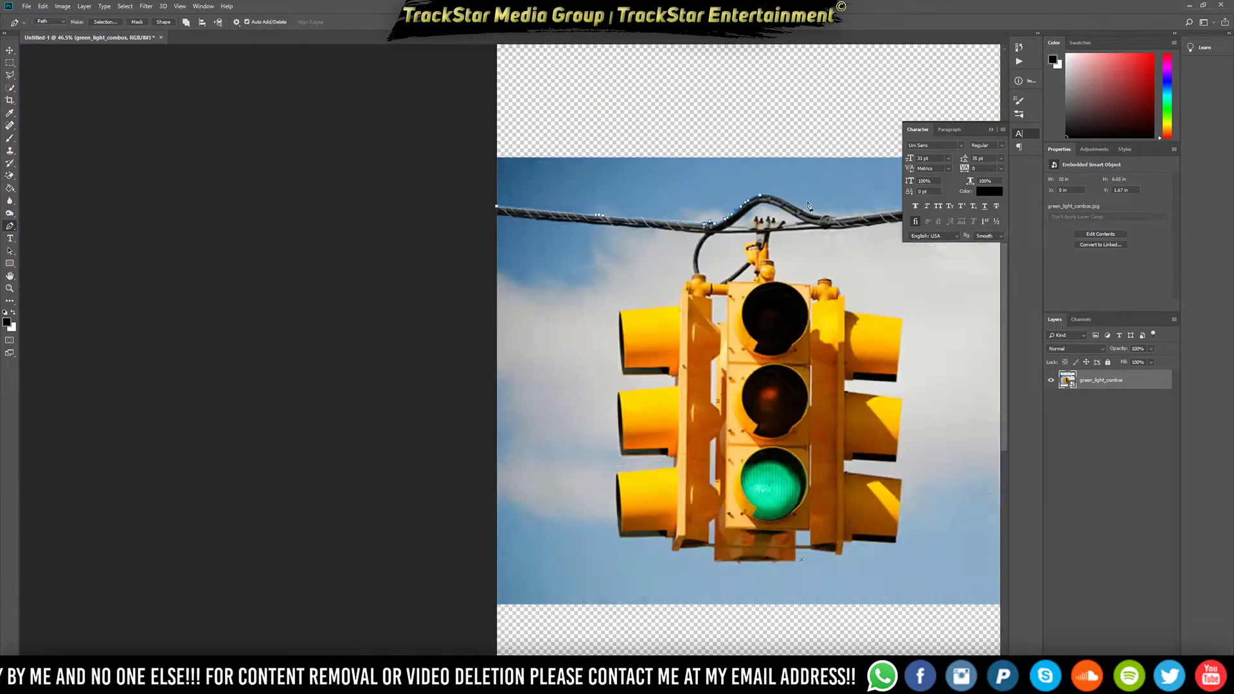
scroll(580, 267, "up", 8)
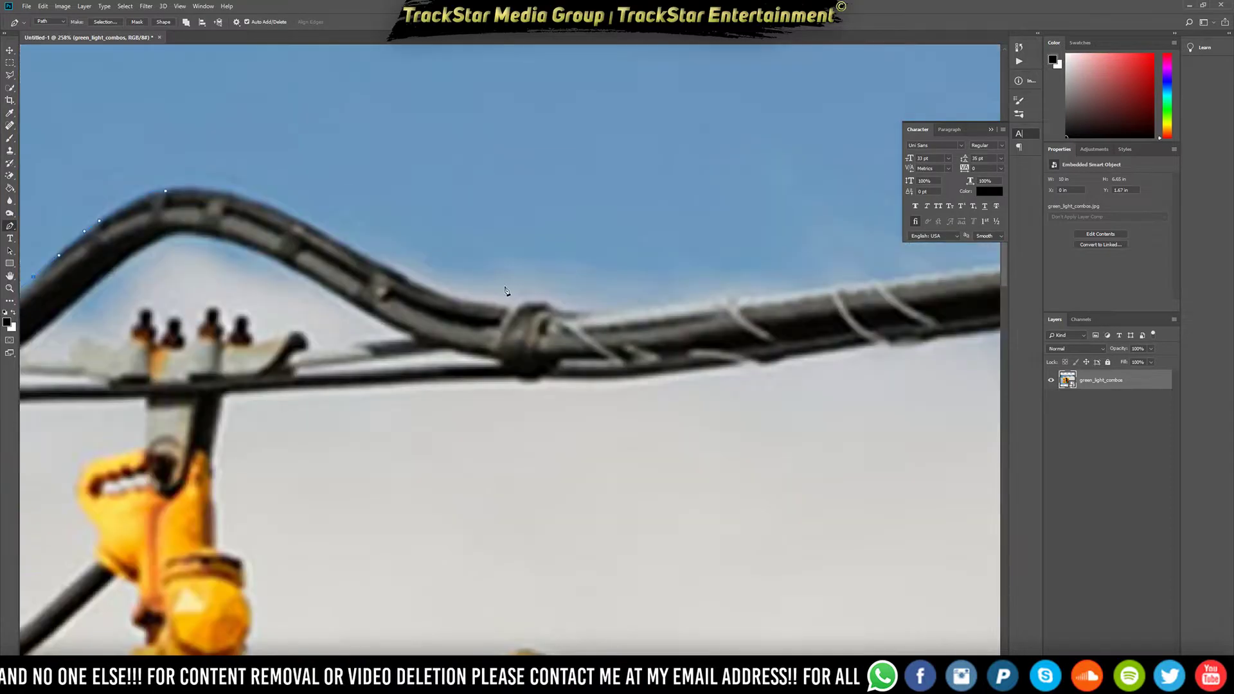
left_click(561, 315)
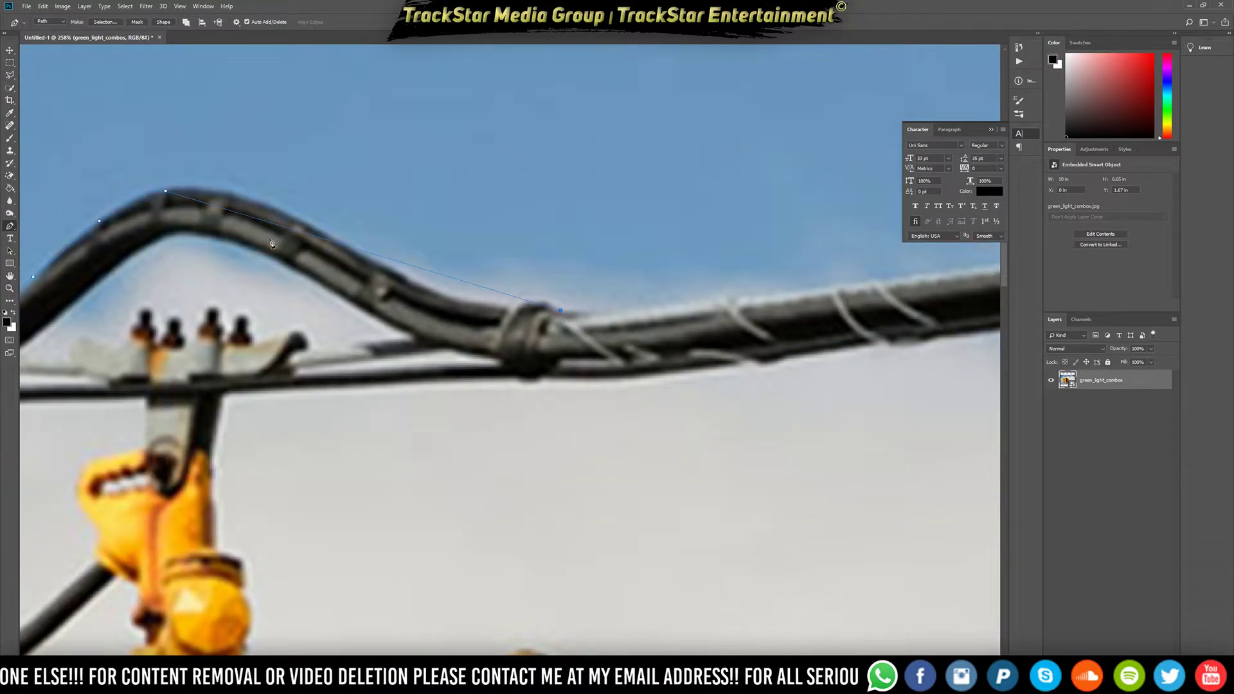
Add anchor points along the descending cable segment and shift them onto the cable's upper edge up to the second clamp
left_click(249, 218)
left_click_drag(251, 221, 263, 205)
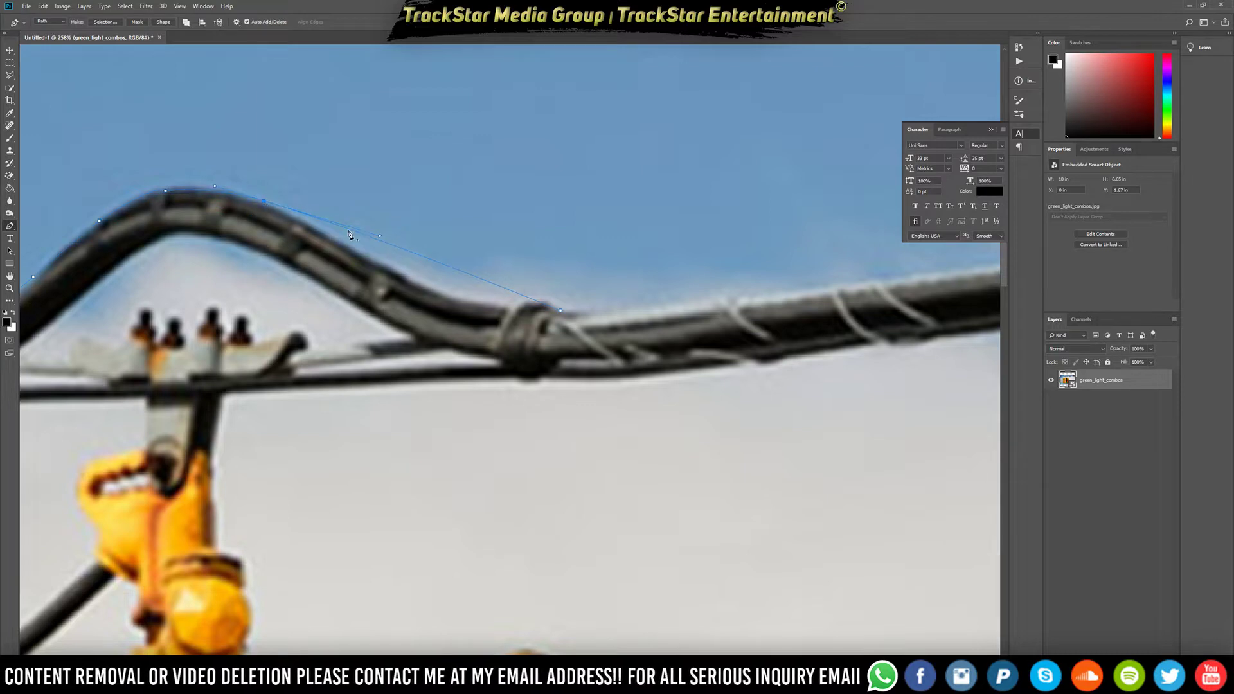
left_click_drag(352, 233, 354, 250)
left_click(426, 275)
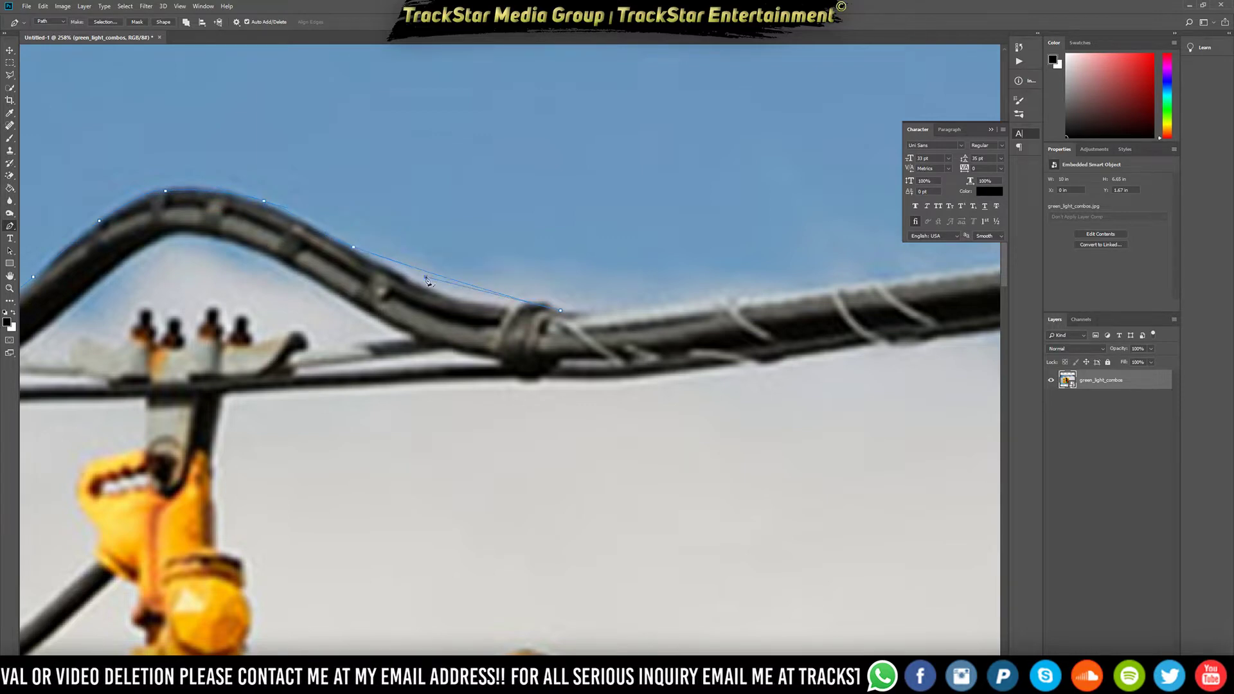
key("ctrl+z")
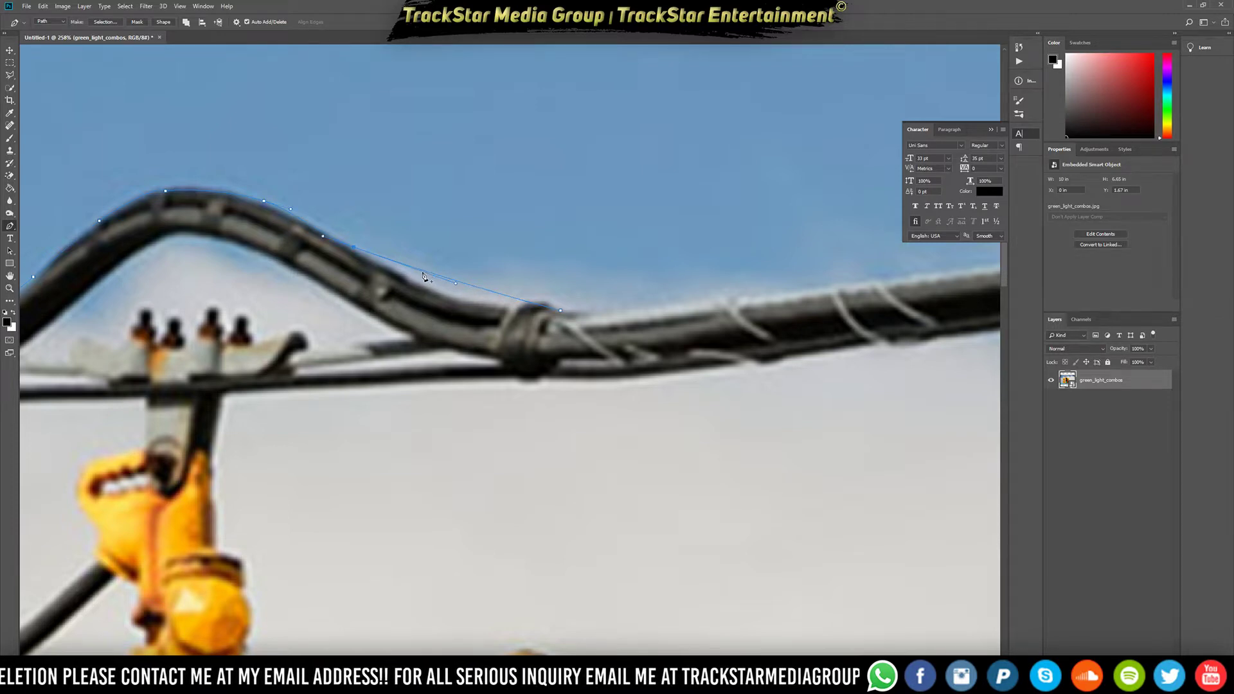
left_click_drag(423, 273, 427, 289)
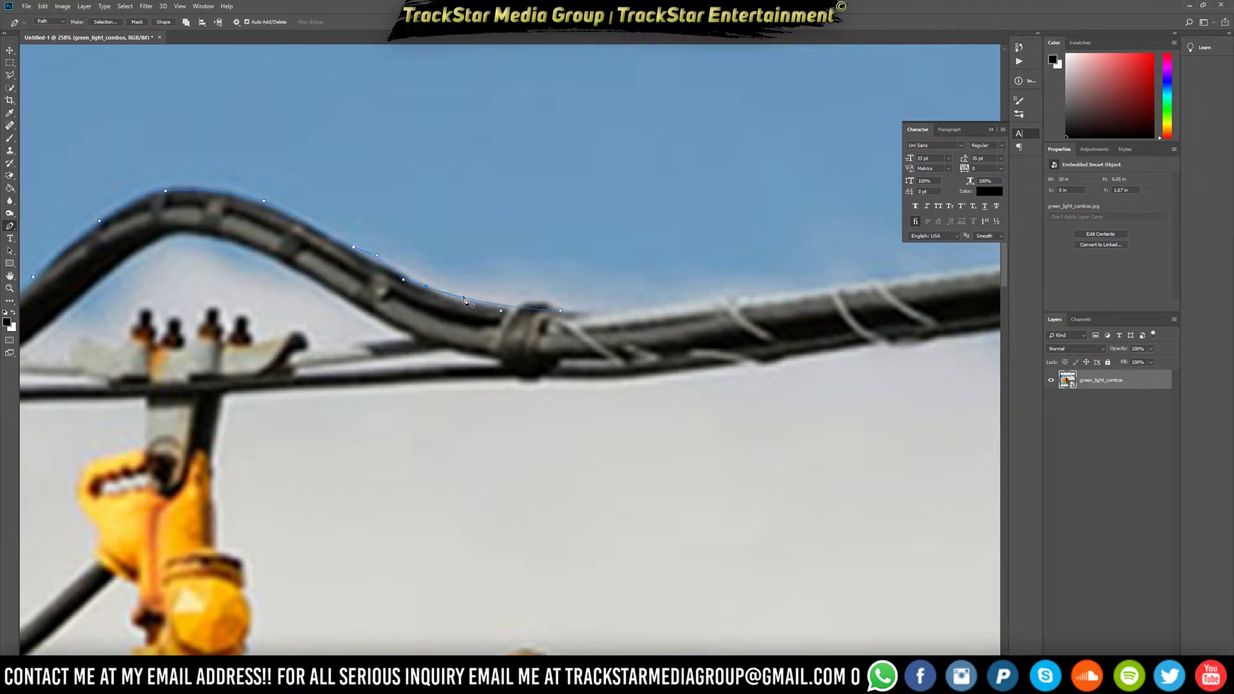
left_click_drag(463, 298, 464, 300)
Add anchor points at the second clamp and curve the path over its rounded top
scroll(552, 284, "up", 8)
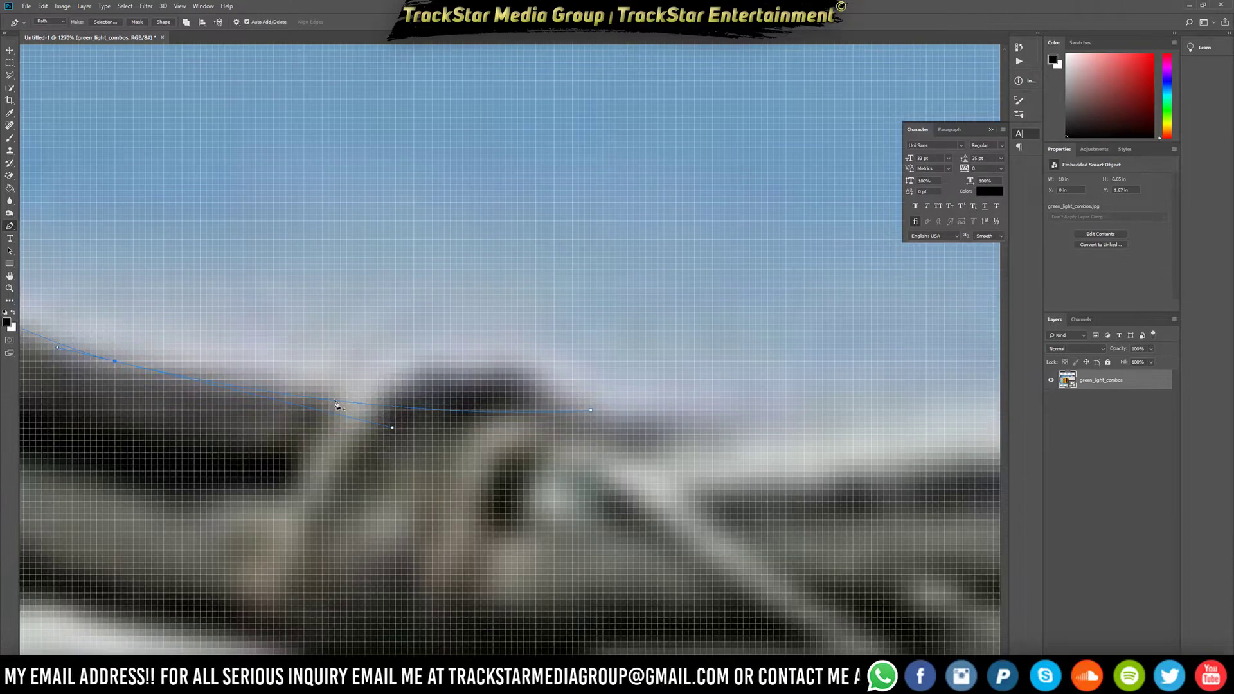
left_click(335, 401)
left_click_drag(336, 403, 346, 396)
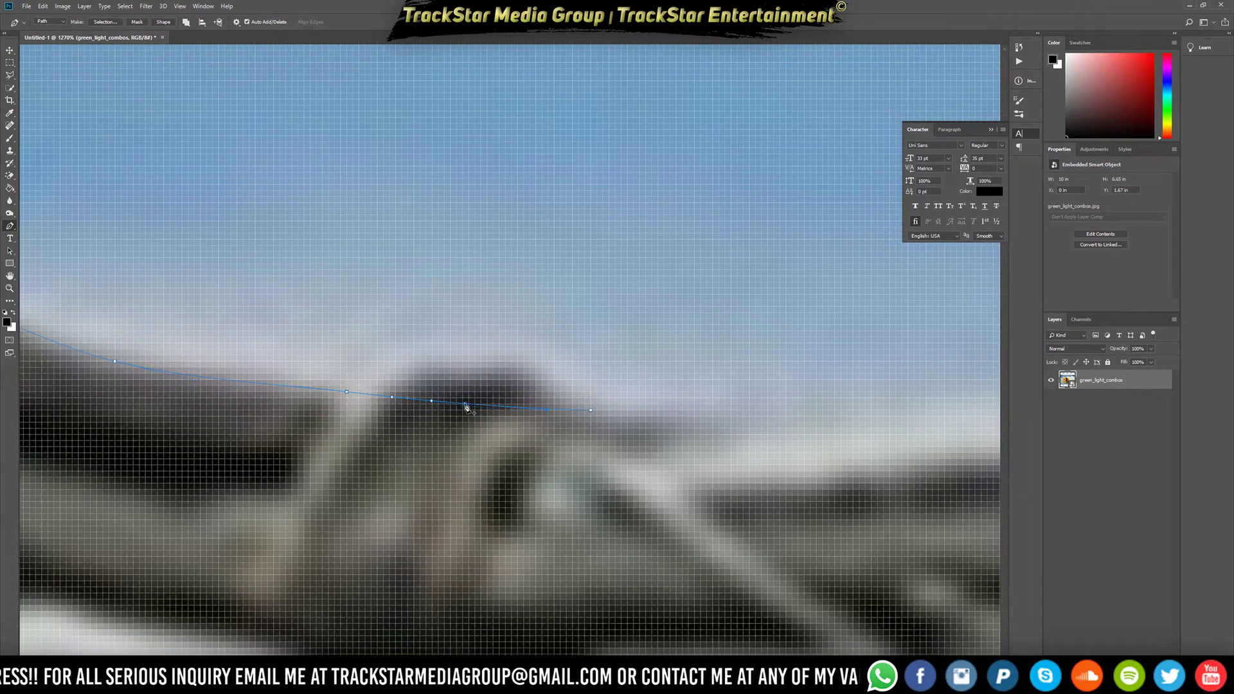
left_click_drag(466, 404, 469, 362)
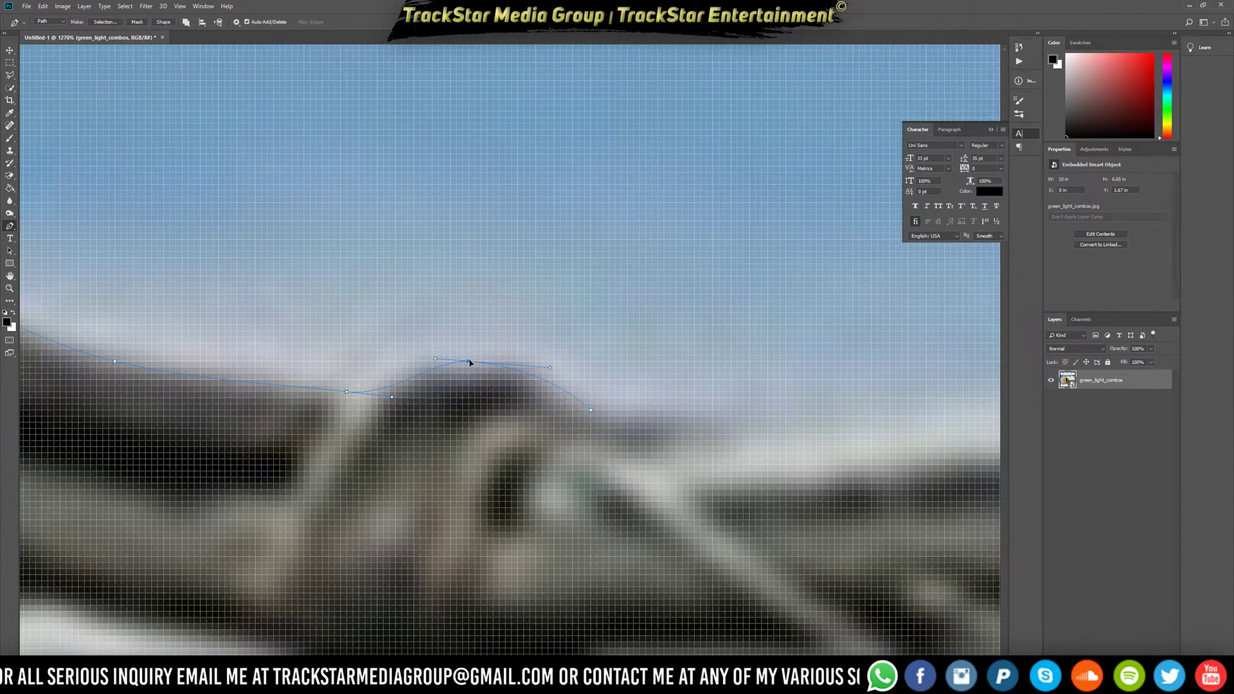
Extend the path from the second clamp to the cable's right end on the image border
scroll(592, 307, "down", 20)
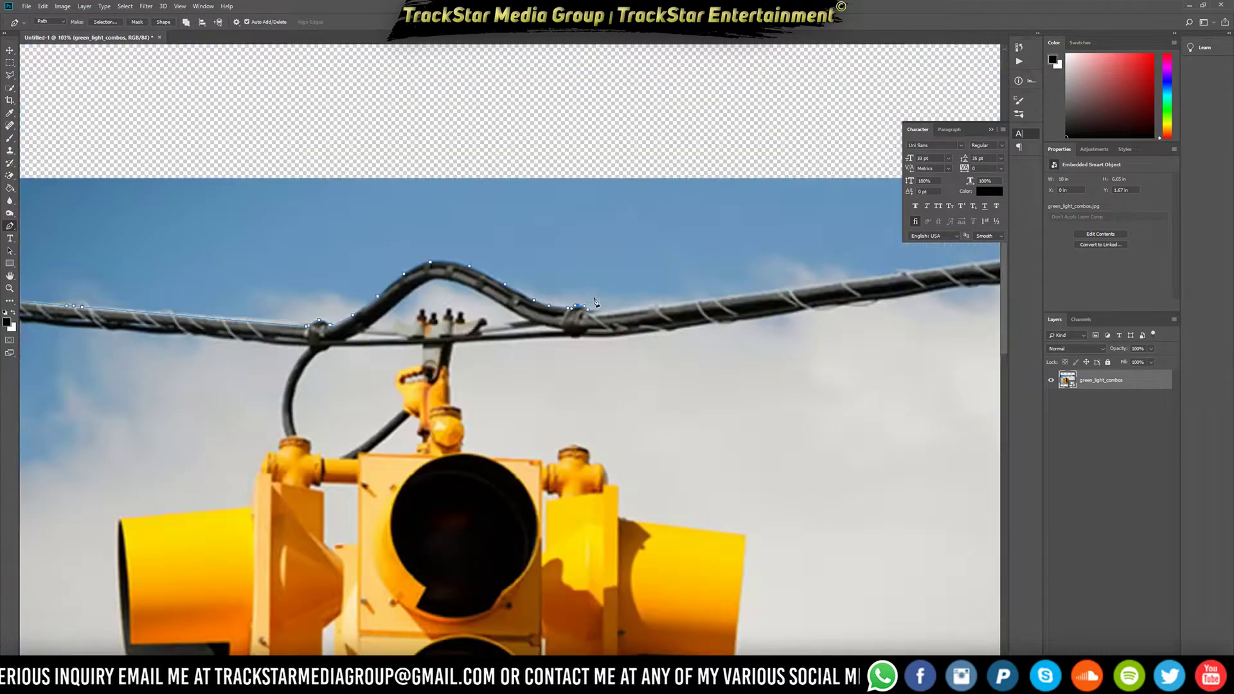
scroll(656, 267, "up", 9)
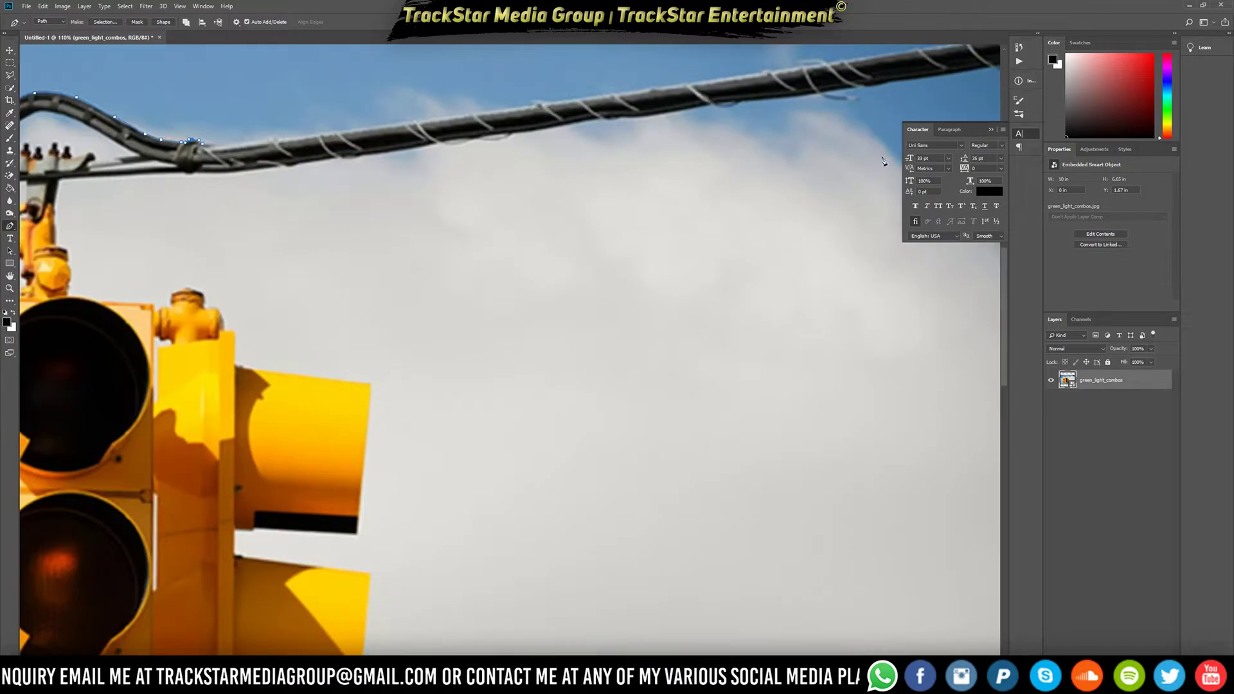
scroll(785, 184, "down", 6)
scroll(821, 170, "up", 6)
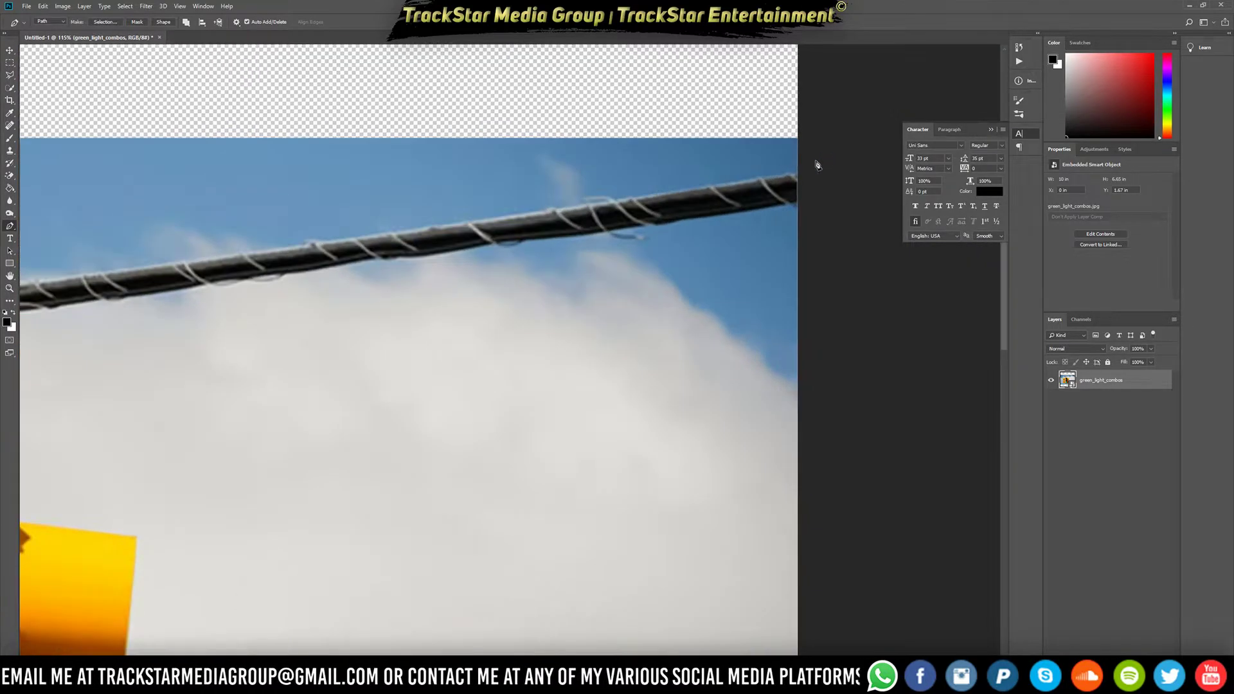
scroll(811, 170, "down", 3)
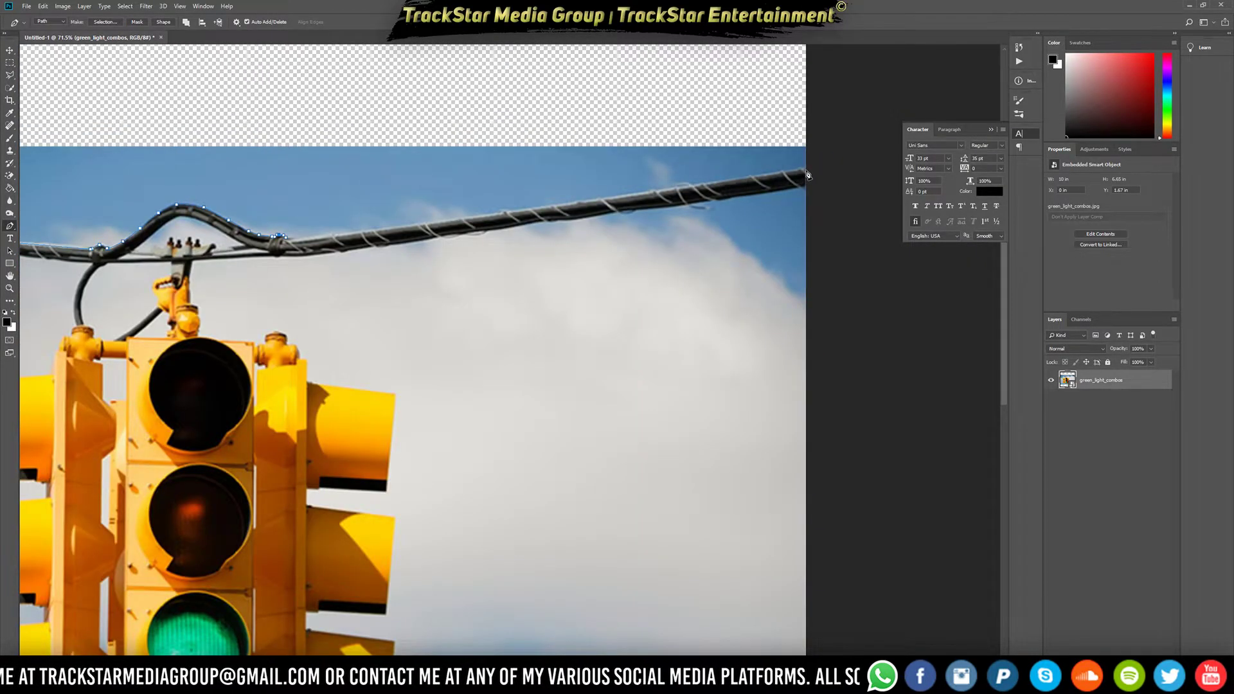
scroll(529, 206, "up", 5)
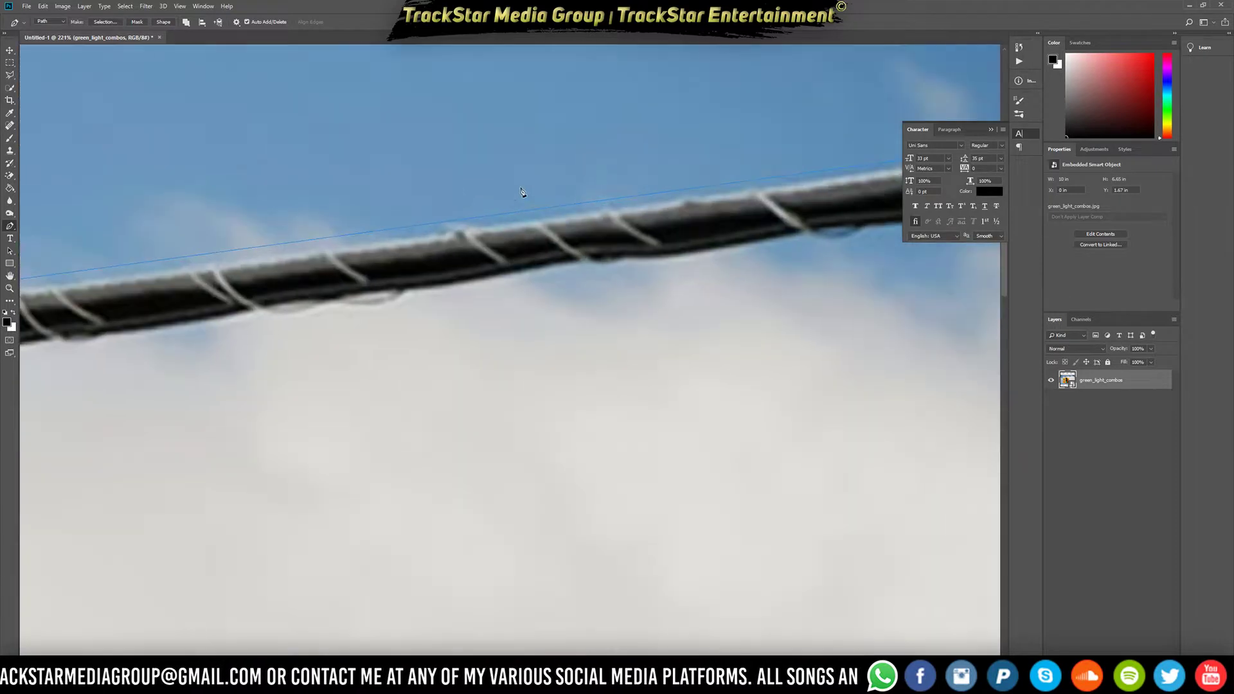
Add an anchor point midway along the path between the second clamp and the right border, pulling it onto the cable's upper edge
scroll(277, 242, "down", 2)
scroll(277, 242, "down", 2)
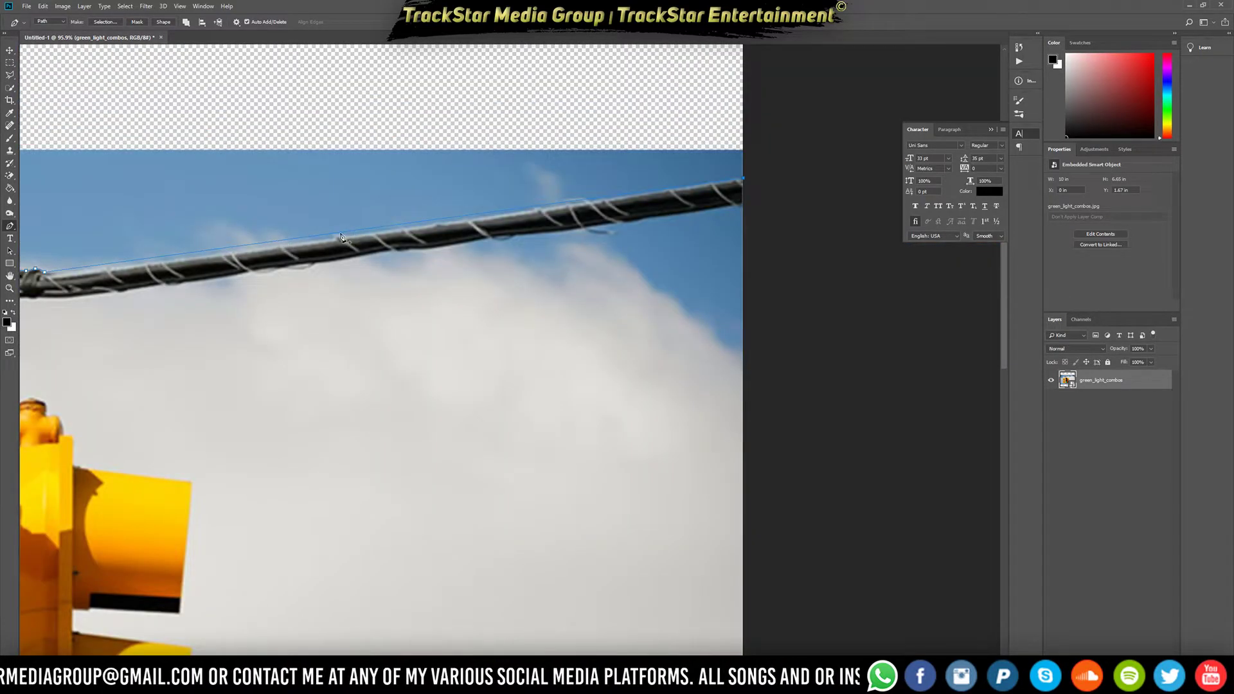
left_click_drag(340, 234, 345, 236)
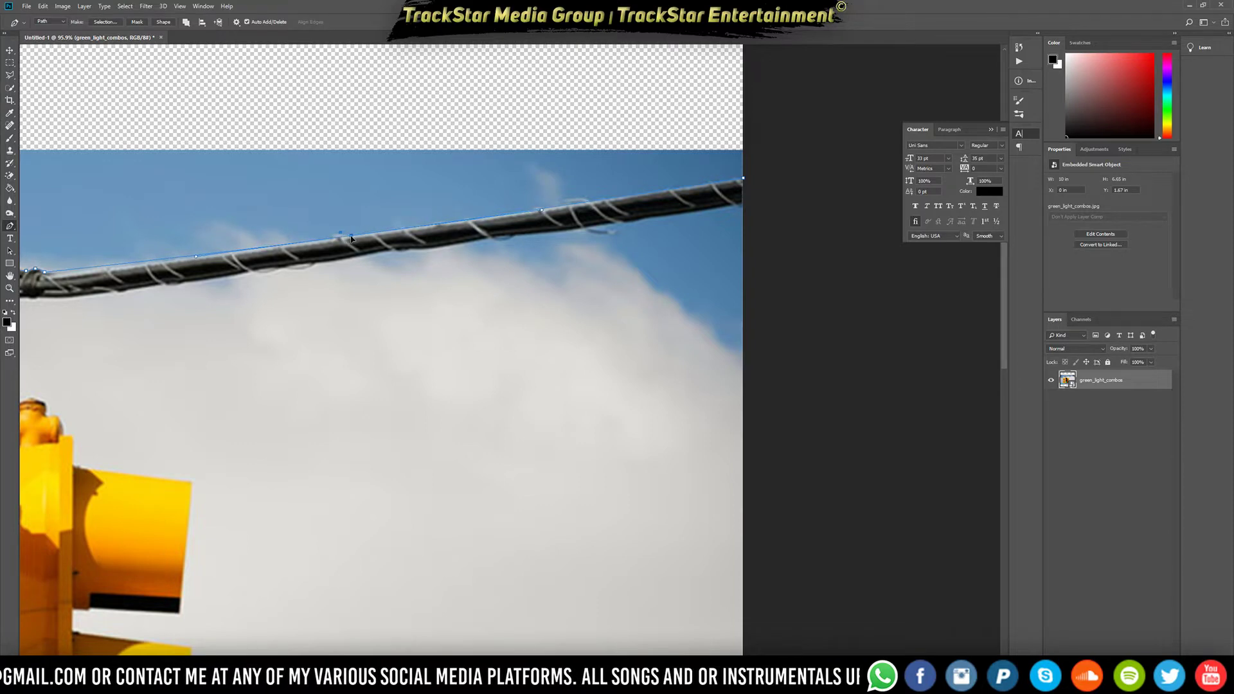
Add anchor points at the raised wire wrap midway along the right-hand cable and bend the path over the bump
scroll(307, 231, "up", 6)
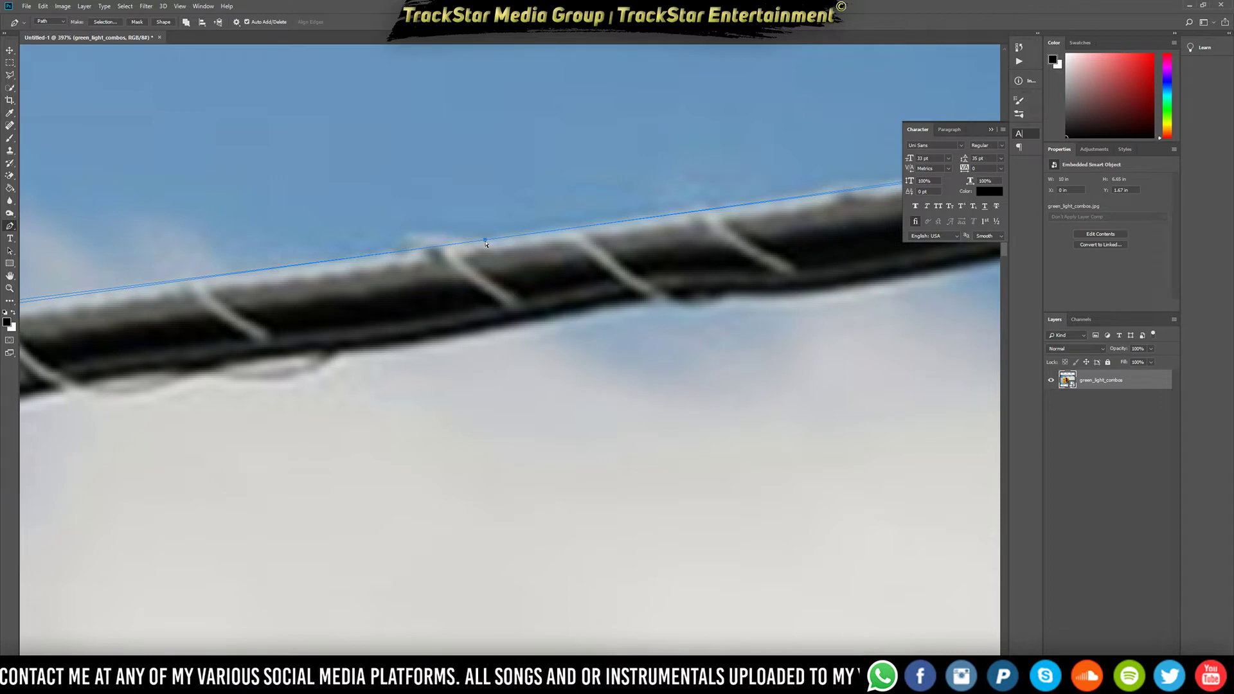
left_click_drag(485, 242, 483, 246)
left_click(390, 256)
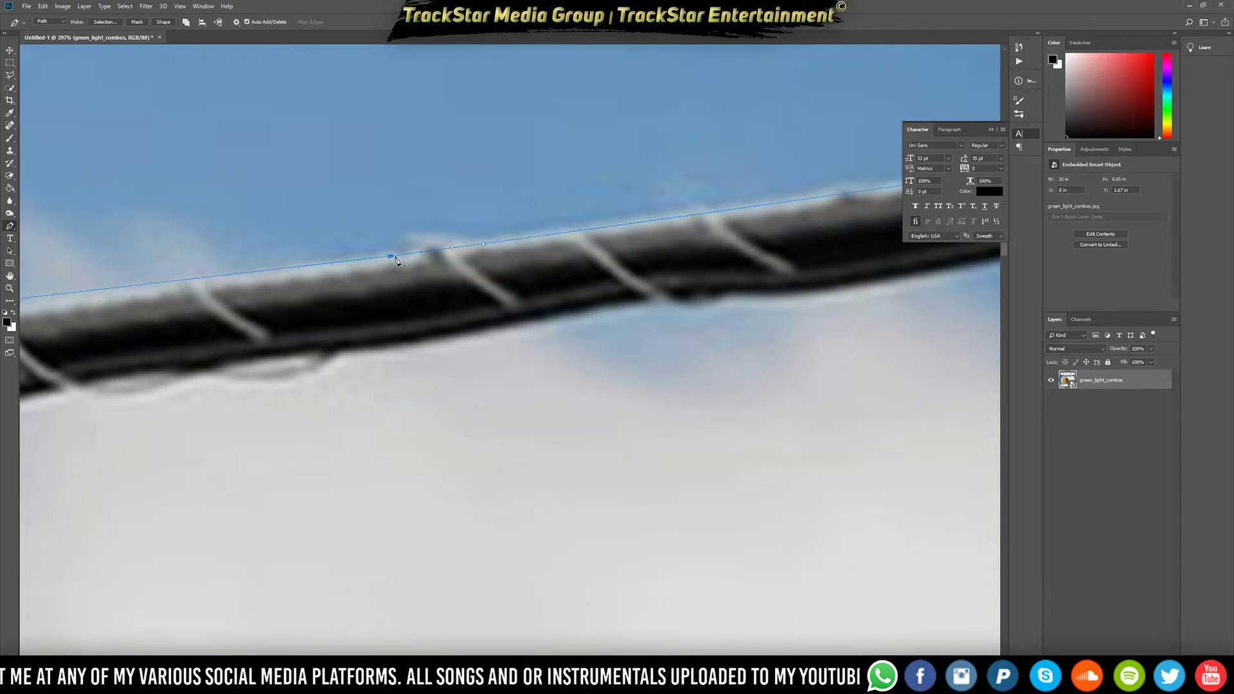
left_click_drag(429, 252, 428, 244)
Add an anchor point between the second clamp and the raised wire wrap and pull the path down to the cable's upper edge
scroll(425, 243, "down", 4)
scroll(425, 257, "down", 3)
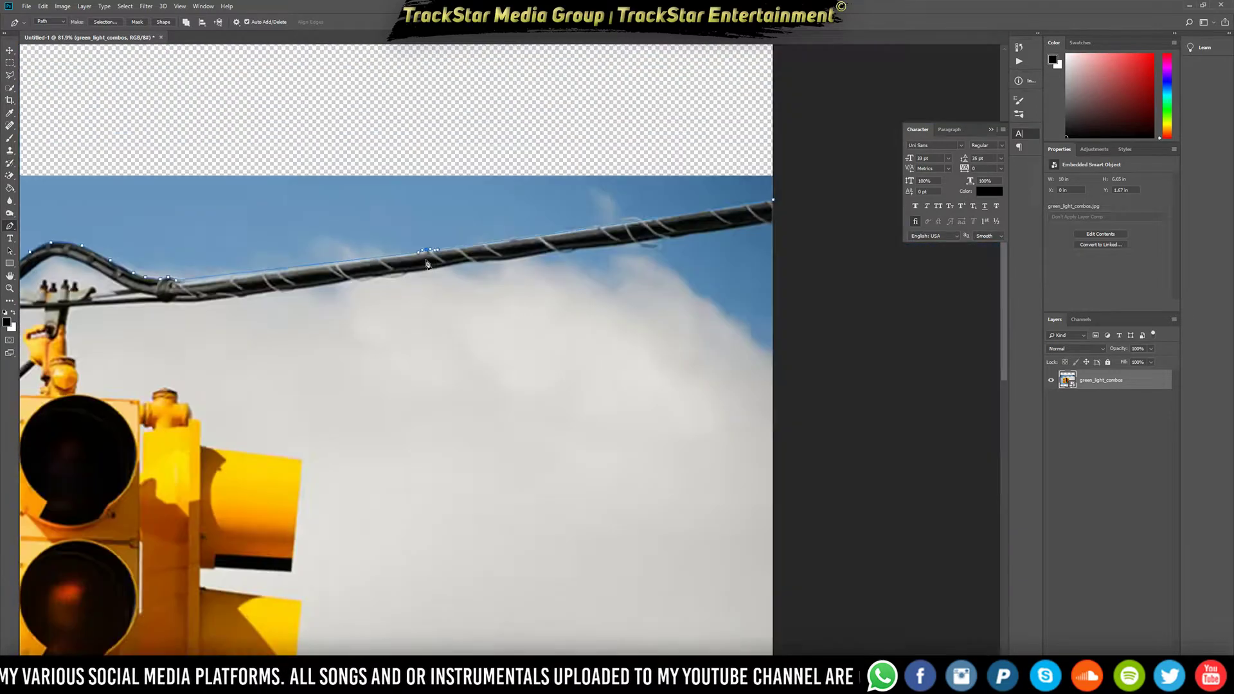
scroll(260, 265, "up", 5)
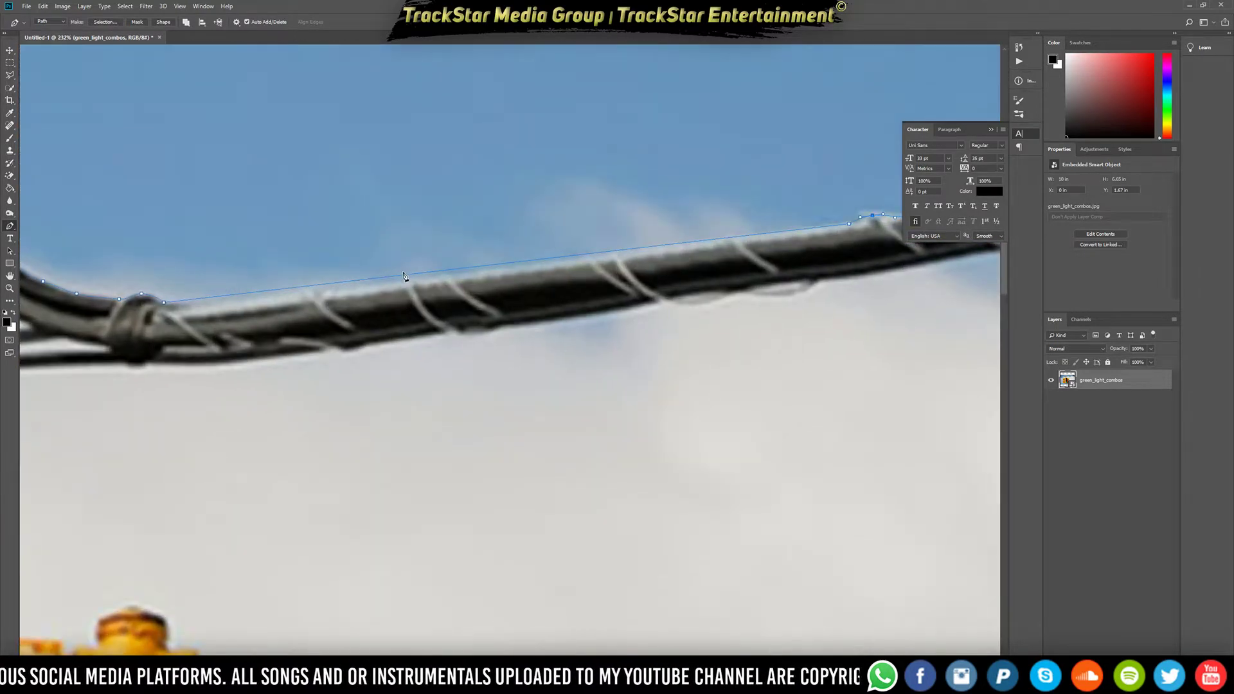
left_click_drag(404, 276, 408, 282)
Fit the path to the cable's upper edge near the looped wire before the right border by shifting an anchor point there
scroll(428, 281, "down", 5)
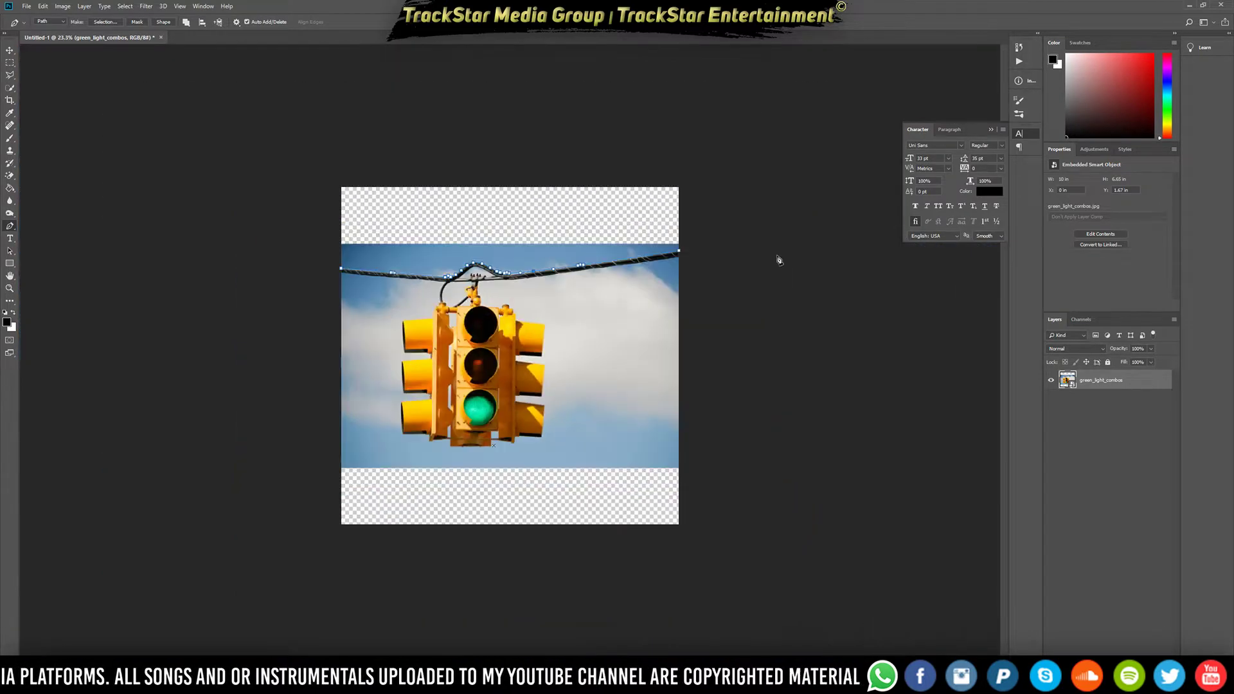
scroll(777, 259, "up", 4)
scroll(879, 187, "up", 4)
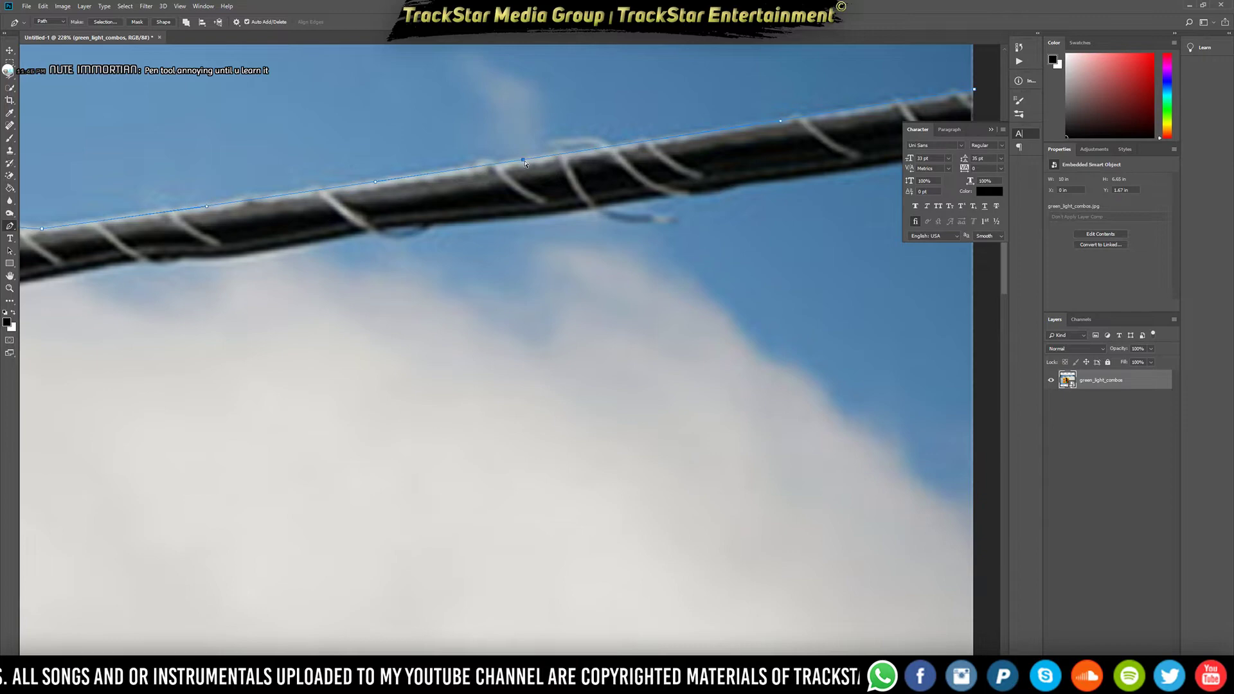
left_click_drag(525, 164, 529, 161)
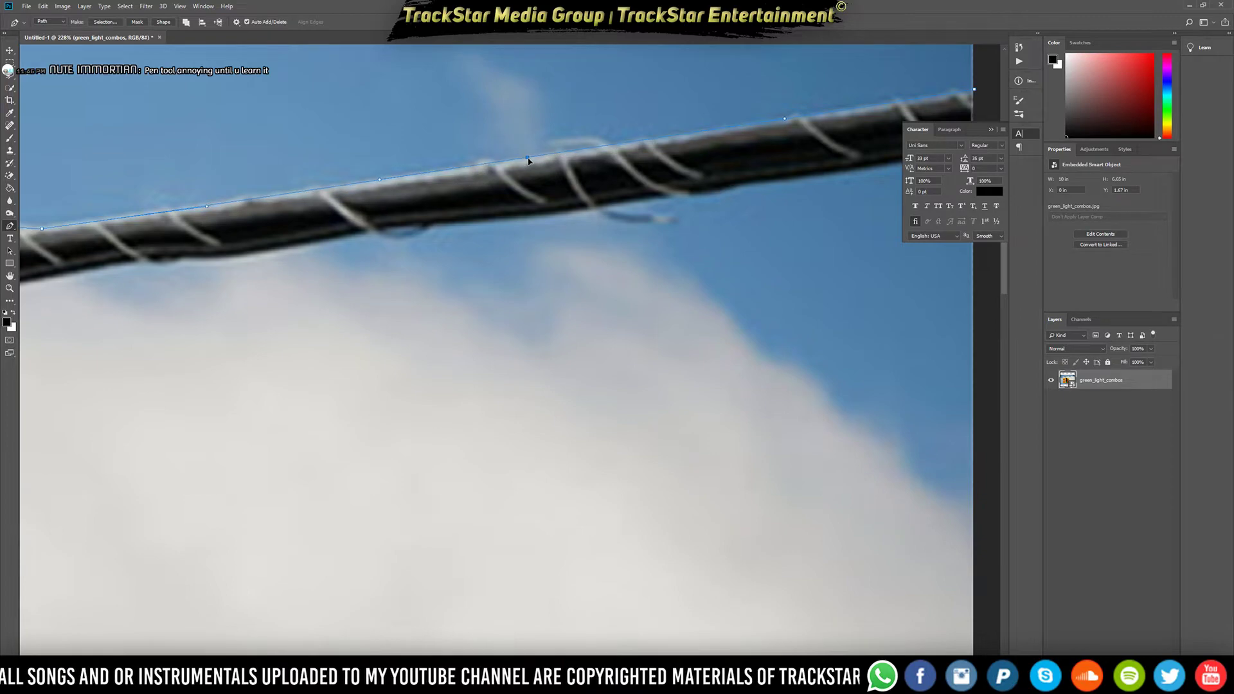
Loop the path from the cable's right end around the outside of the canvas, above the image, back towards the cable's left end
scroll(724, 156, "down", 10)
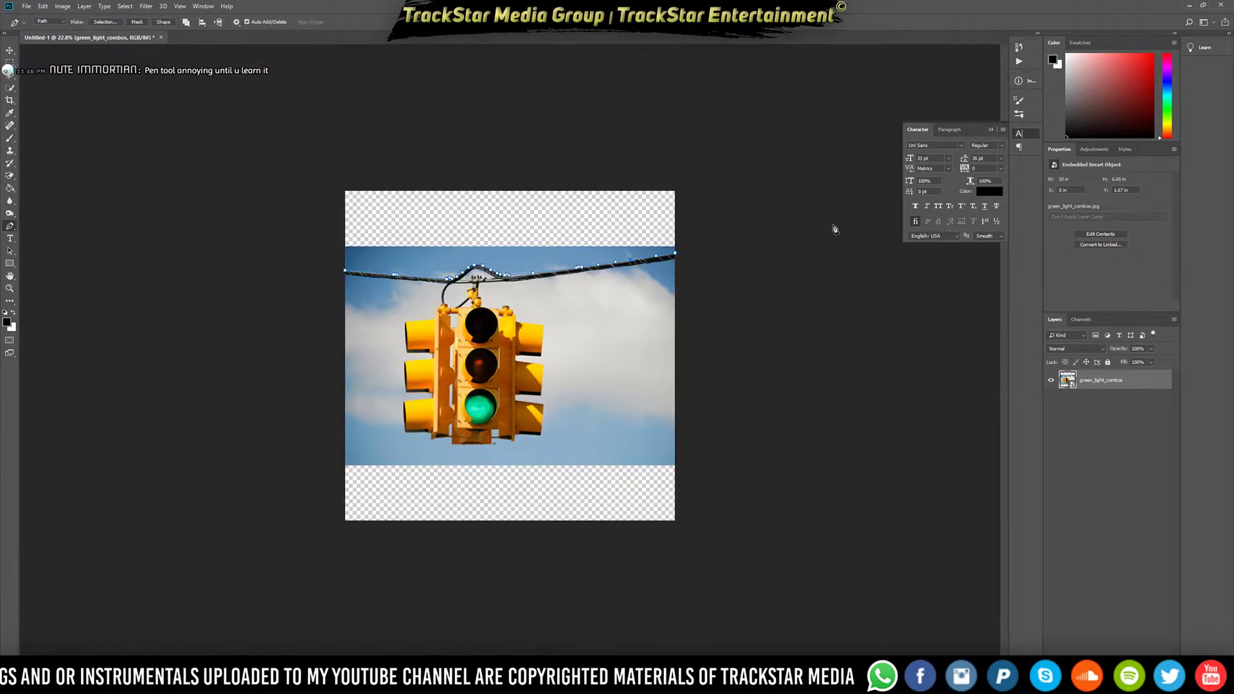
left_click_drag(796, 216, 792, 196)
left_click_drag(793, 149, 768, 132)
left_click_drag(707, 122, 647, 121)
left_click_drag(458, 120, 411, 122)
left_click_drag(308, 128, 258, 150)
left_click_drag(190, 173, 173, 225)
left_click_drag(171, 315, 207, 318)
left_click_drag(253, 305, 292, 292)
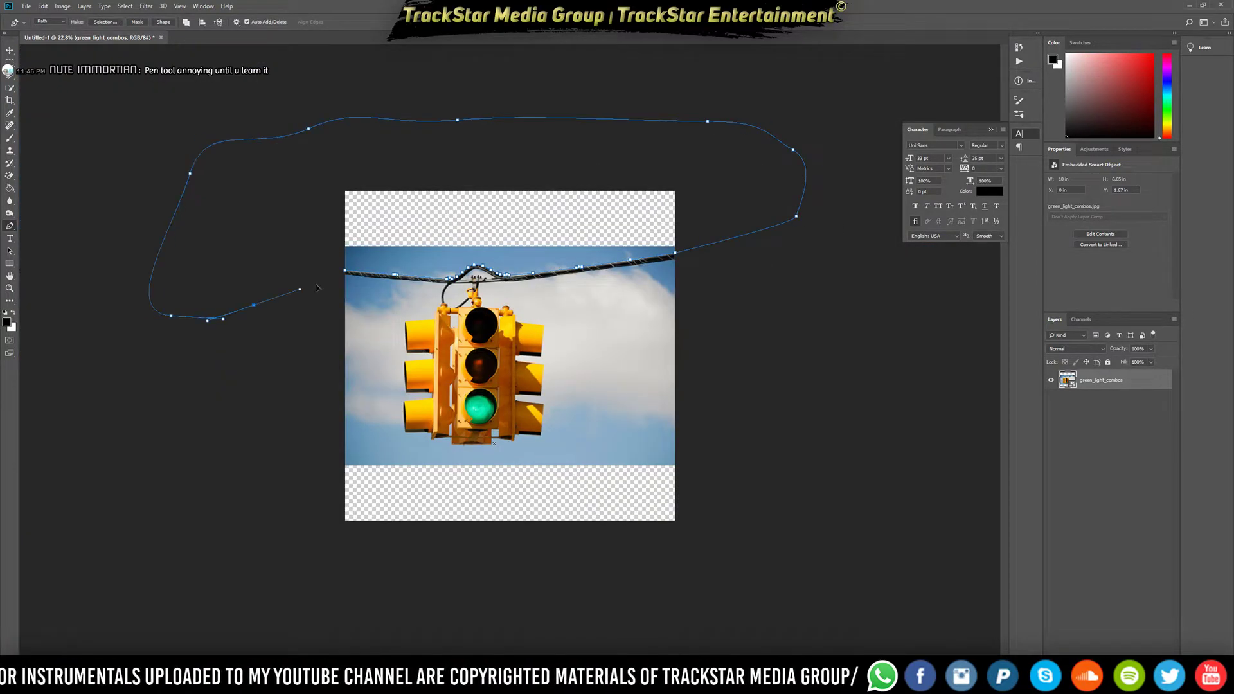
left_click(350, 271)
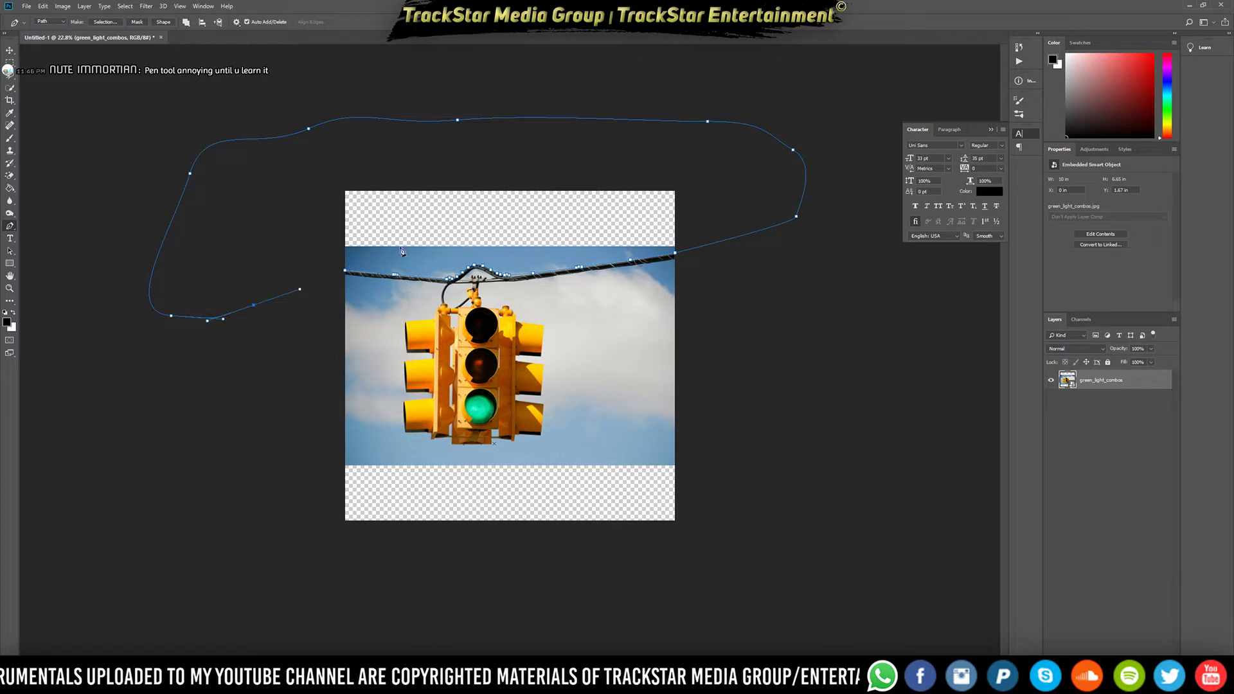
Convert the path into a new anti-aliased selection
right_click(401, 248)
left_click(432, 288)
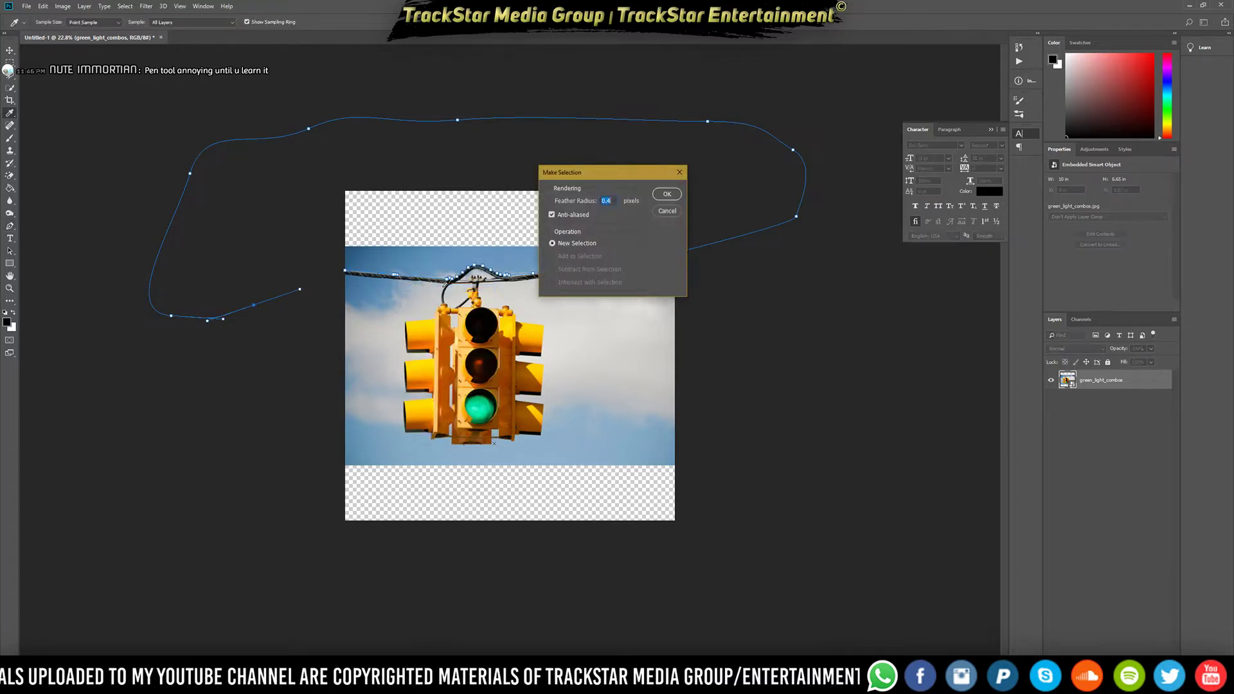
key("Return")
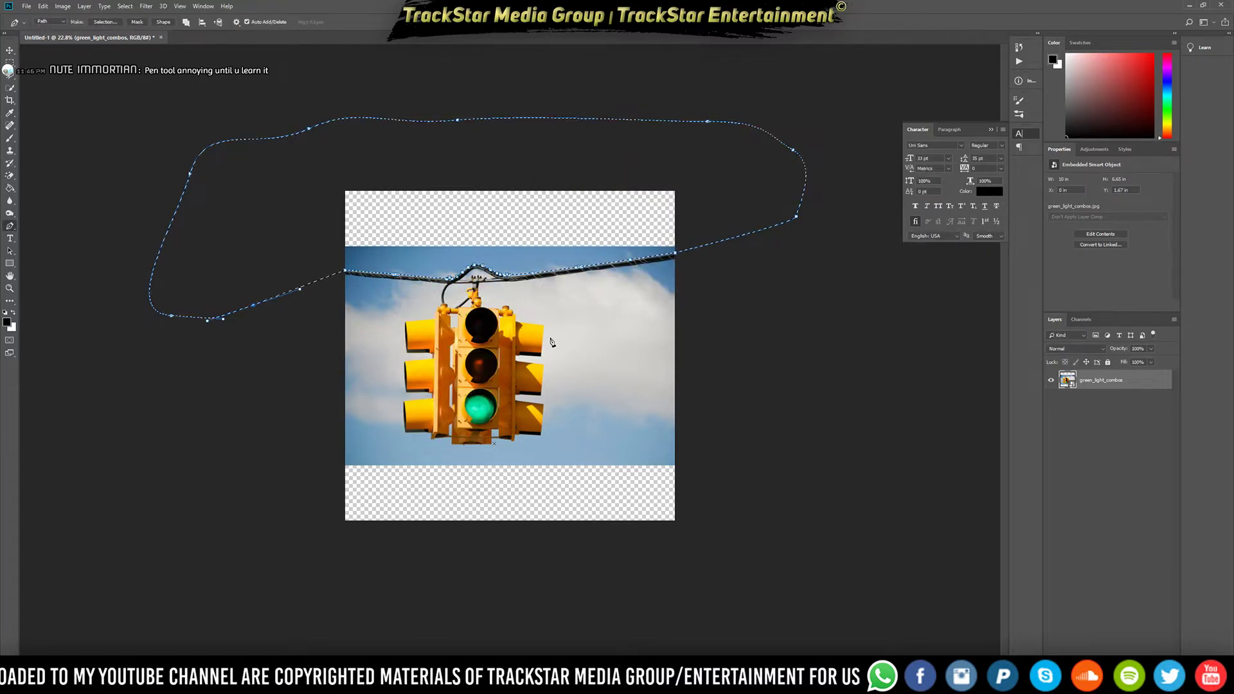
Try masking the traffic light layer with the selection of the area above the cable, and undo the mask
scroll(493, 260, "up", 11)
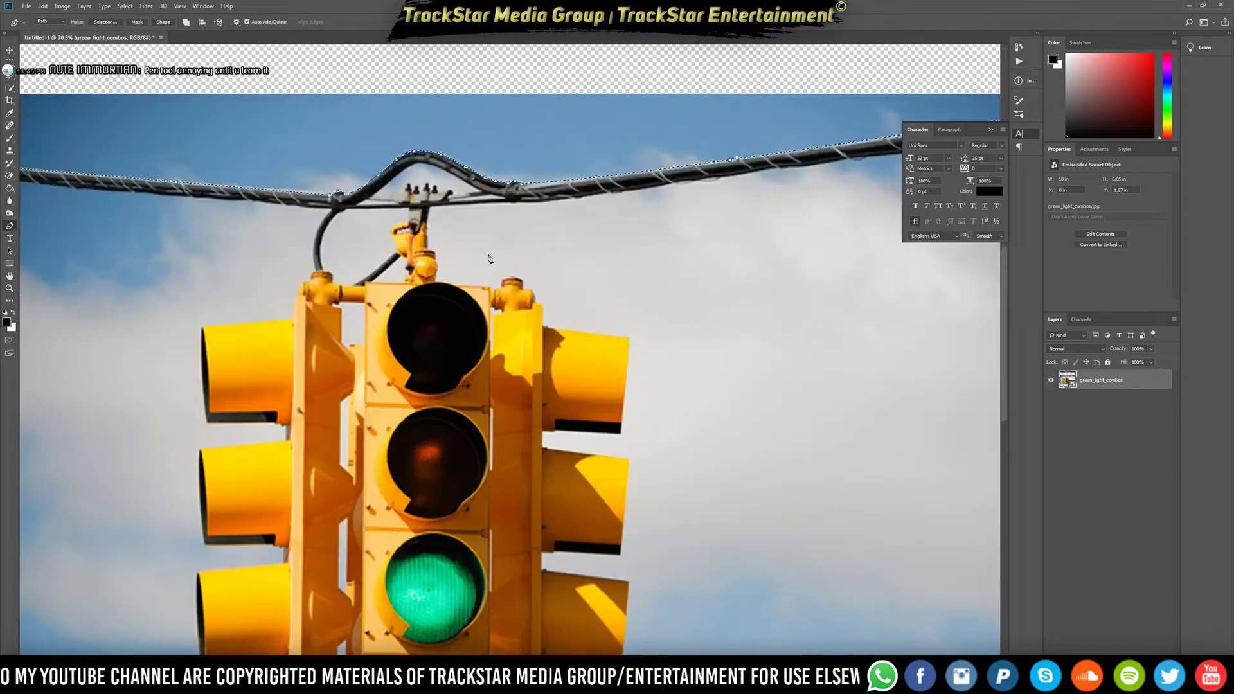
scroll(483, 256, "down", 5)
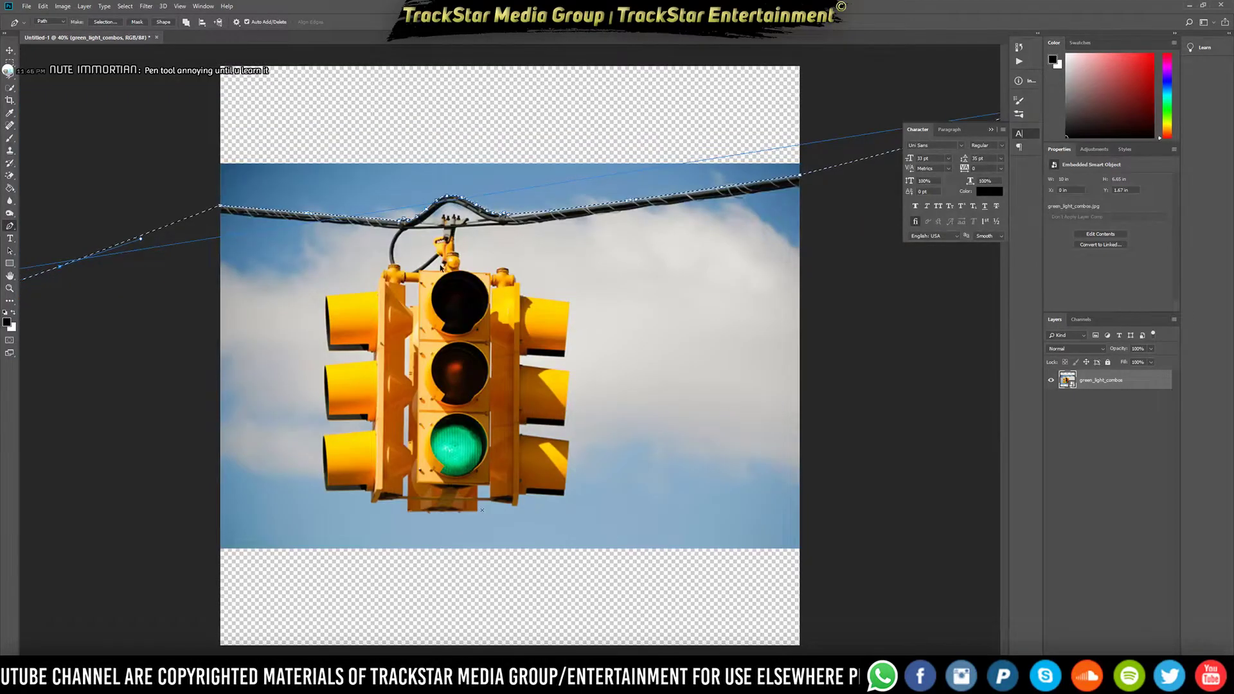
scroll(496, 285, "down", 3)
scroll(495, 285, "up", 4)
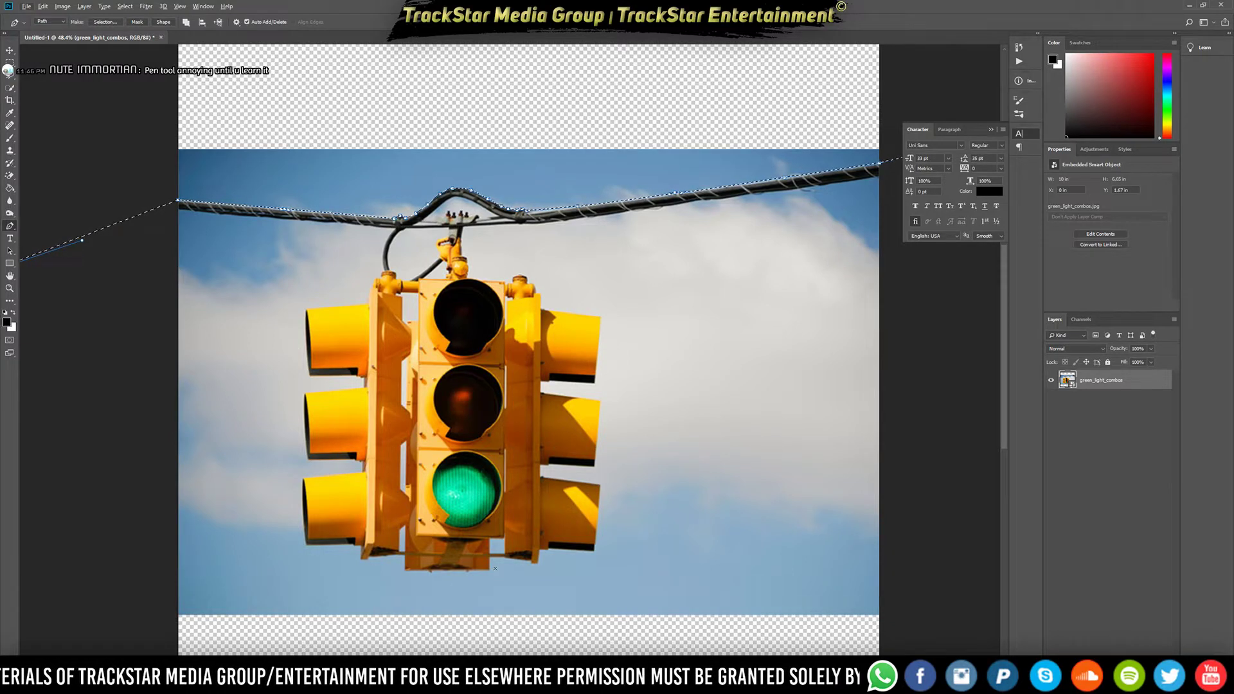
scroll(840, 567, "up", 1)
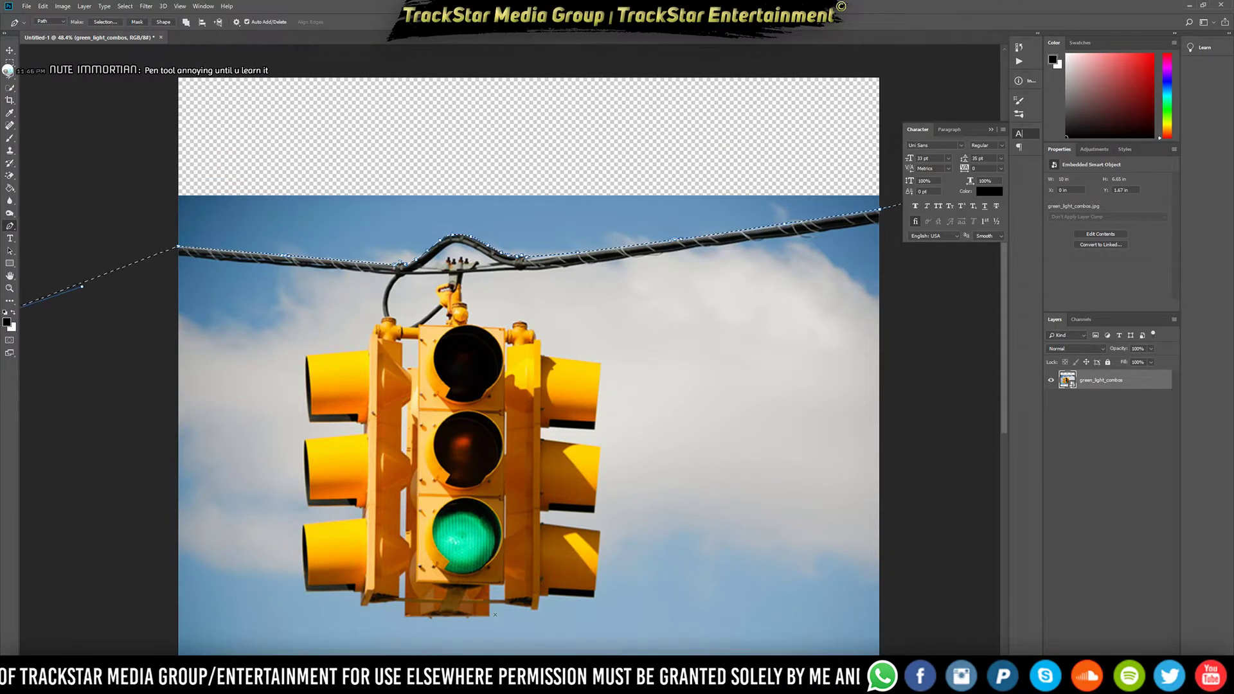
left_click(1098, 663)
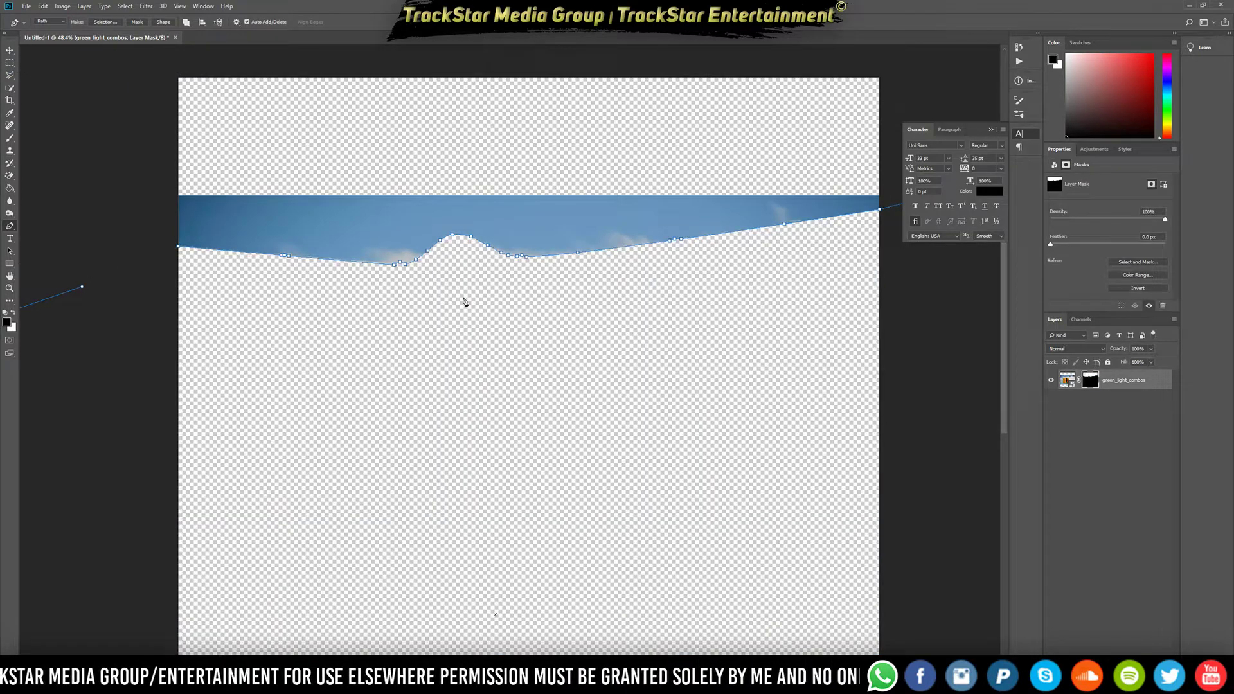
scroll(612, 155, "down", 5)
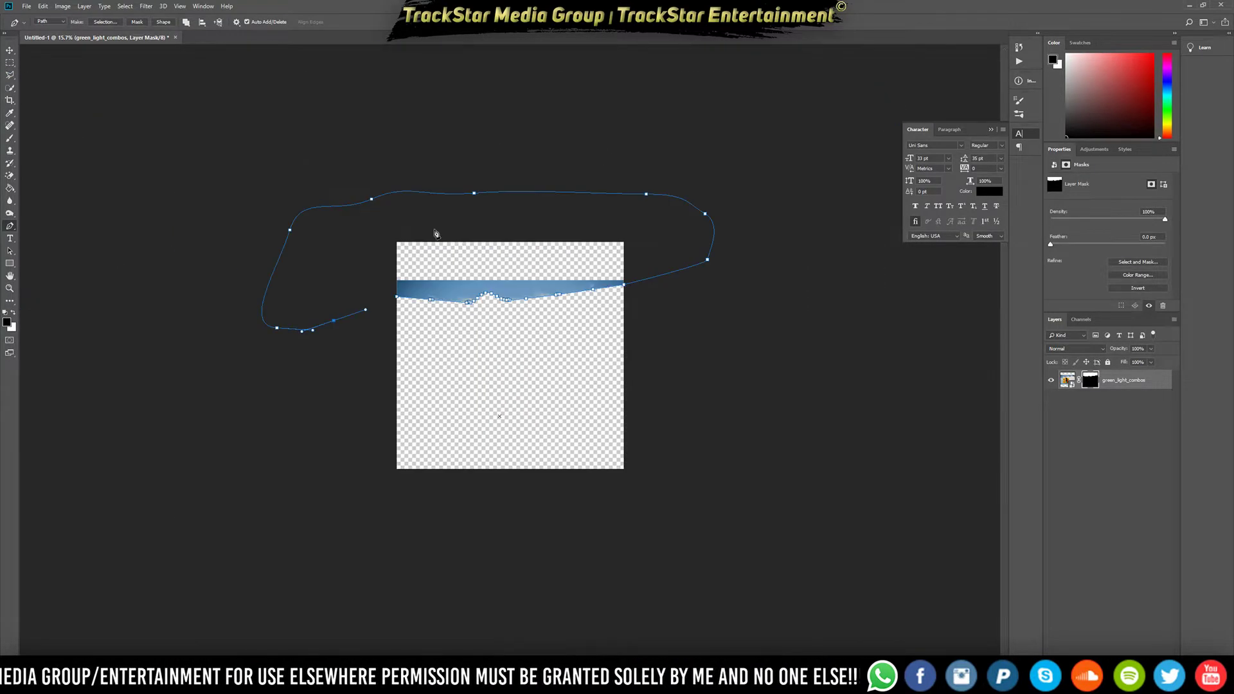
scroll(977, 357, "down", 2)
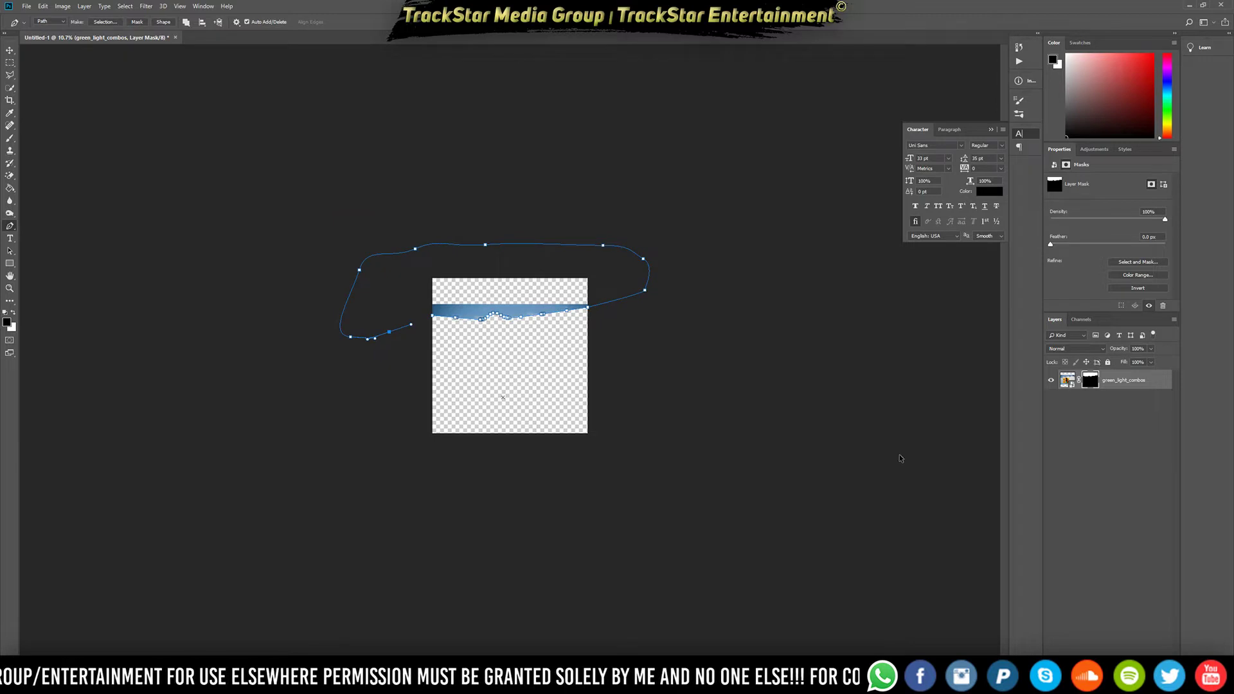
key("ctrl+z")
Invert the selection and add it as a layer mask that hides the sky above the cable
scroll(565, 396, "up", 5)
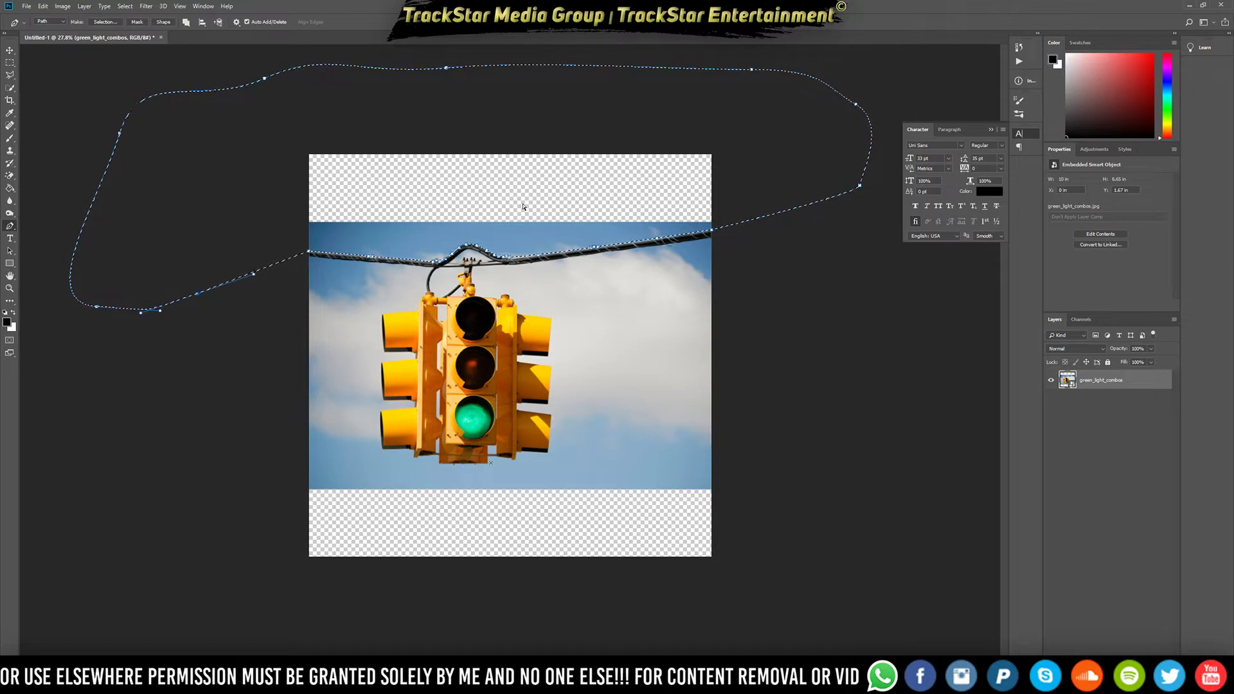
key("ctrl+shift+i")
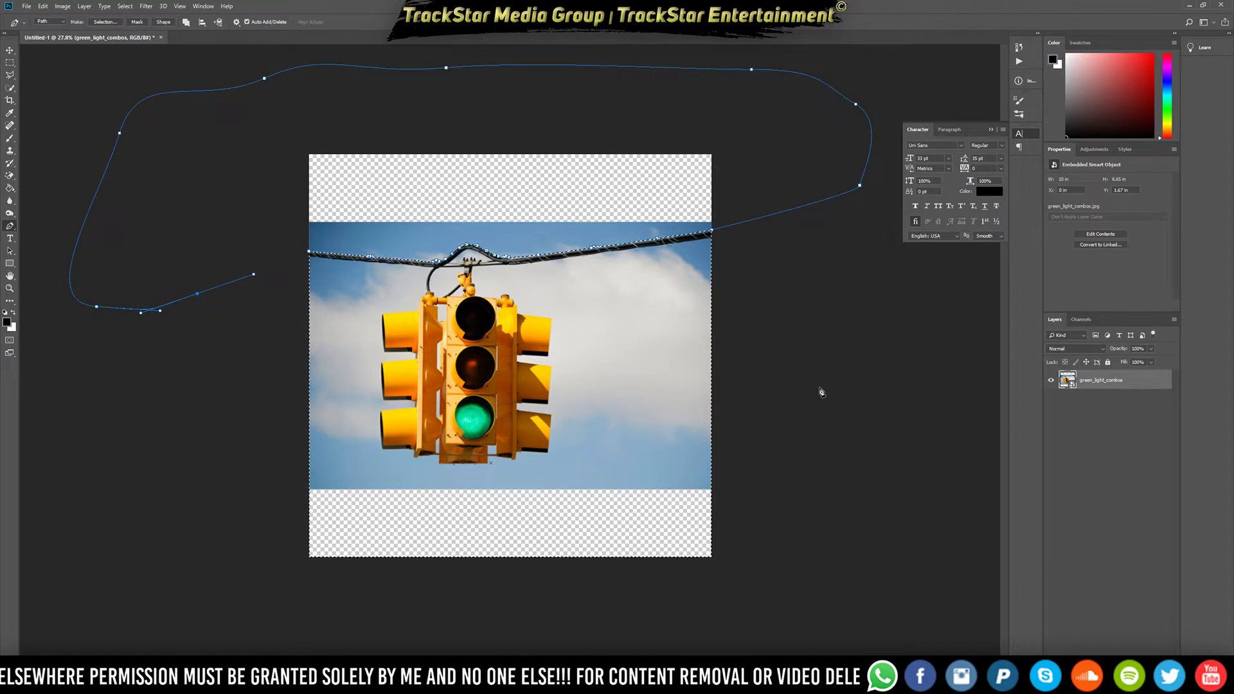
left_click(1099, 662)
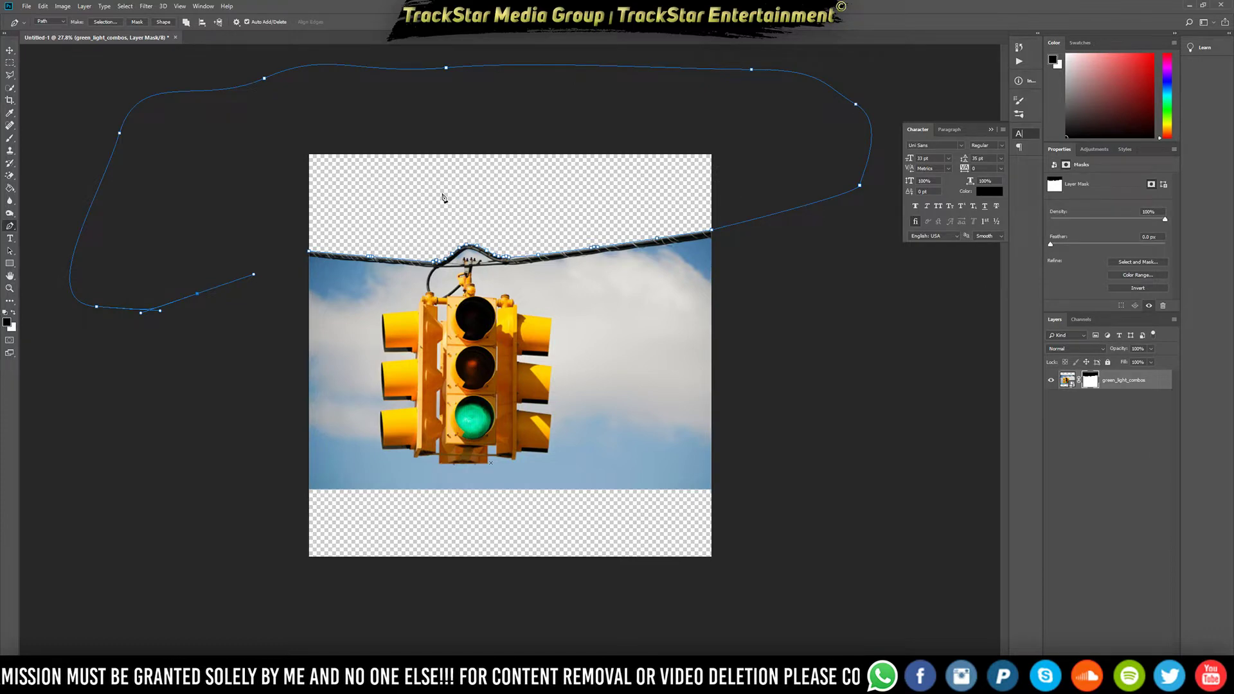
Compare the masked cable edge with the unmasked photo, keep the mask, and dismiss the path outline
scroll(256, 253, "up", 2)
scroll(262, 244, "down", 1)
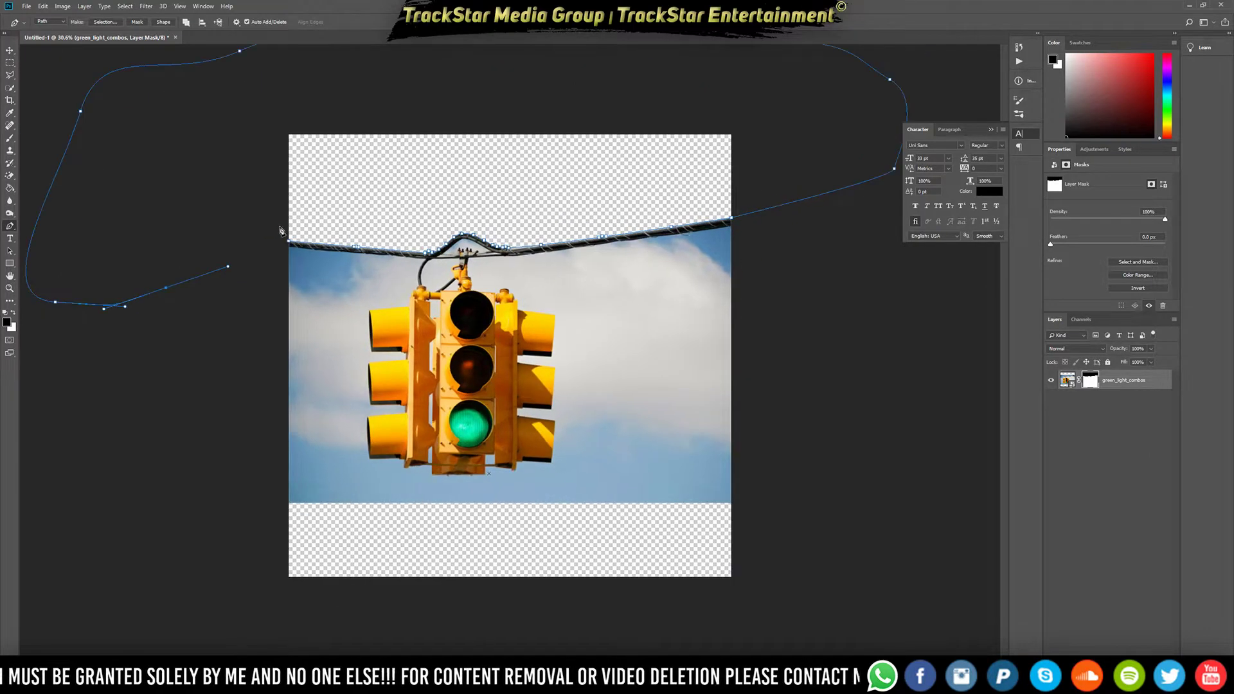
scroll(283, 257, "up", 6)
scroll(287, 256, "up", 3)
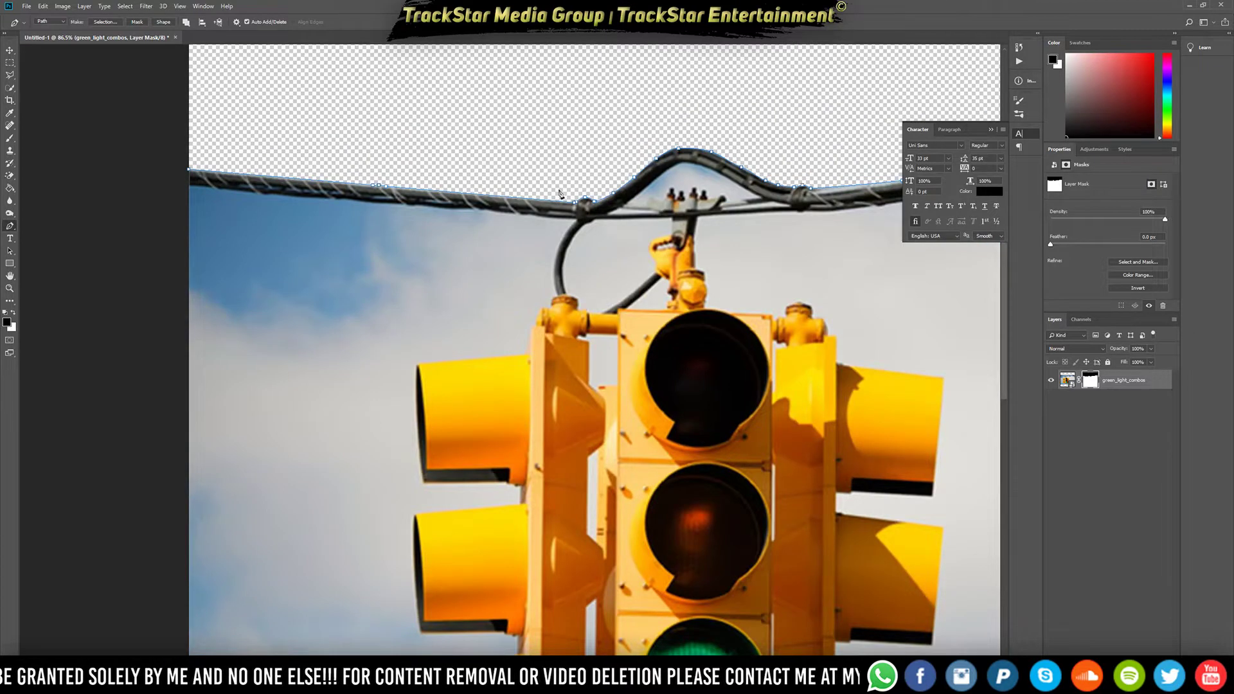
key("ctrl+z")
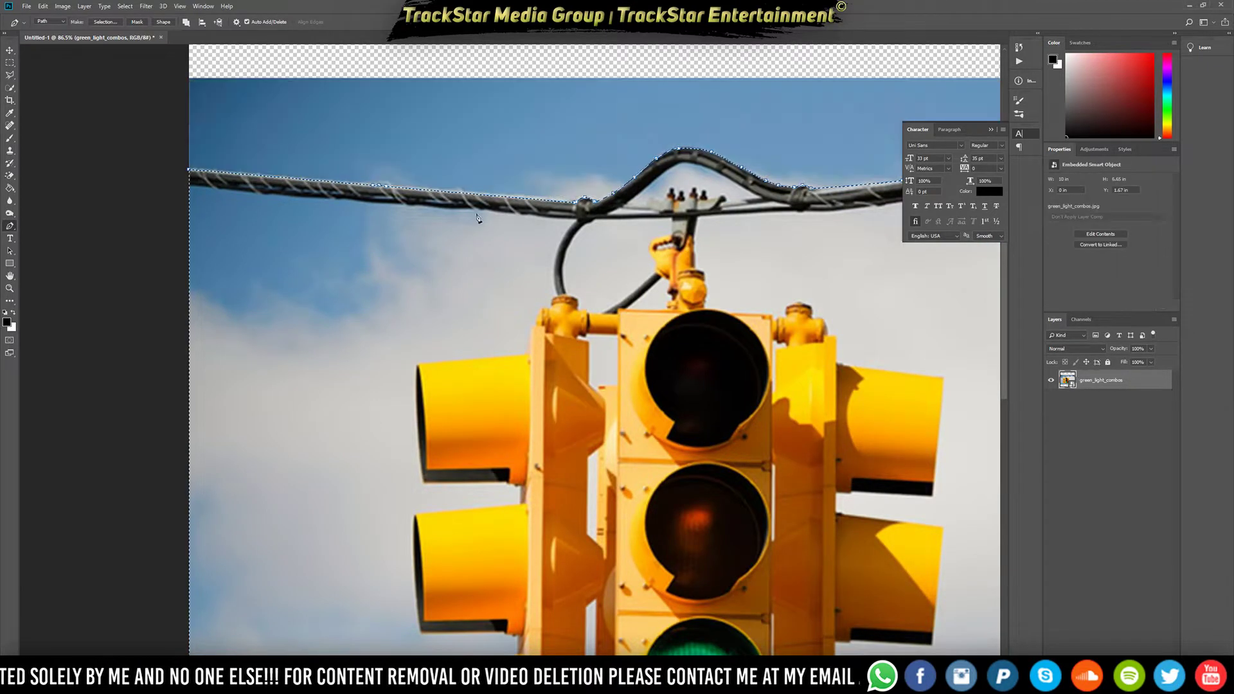
key("ctrl+z")
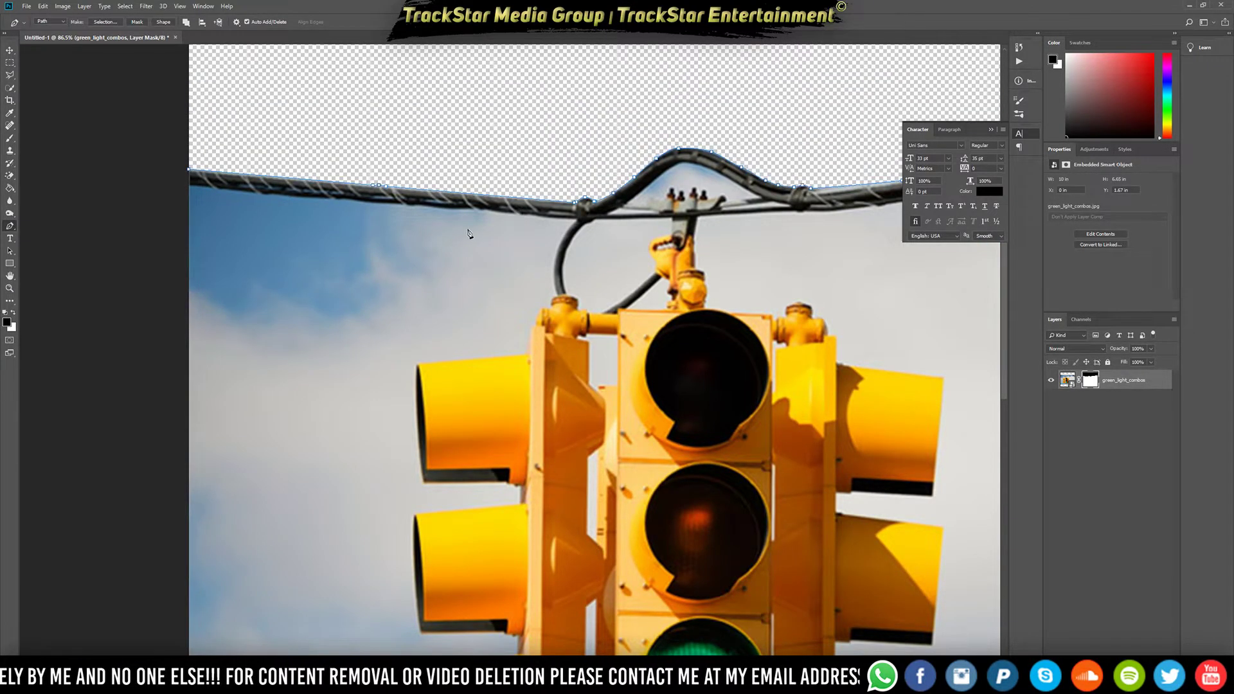
scroll(507, 224, "down", 2)
key("Escape")
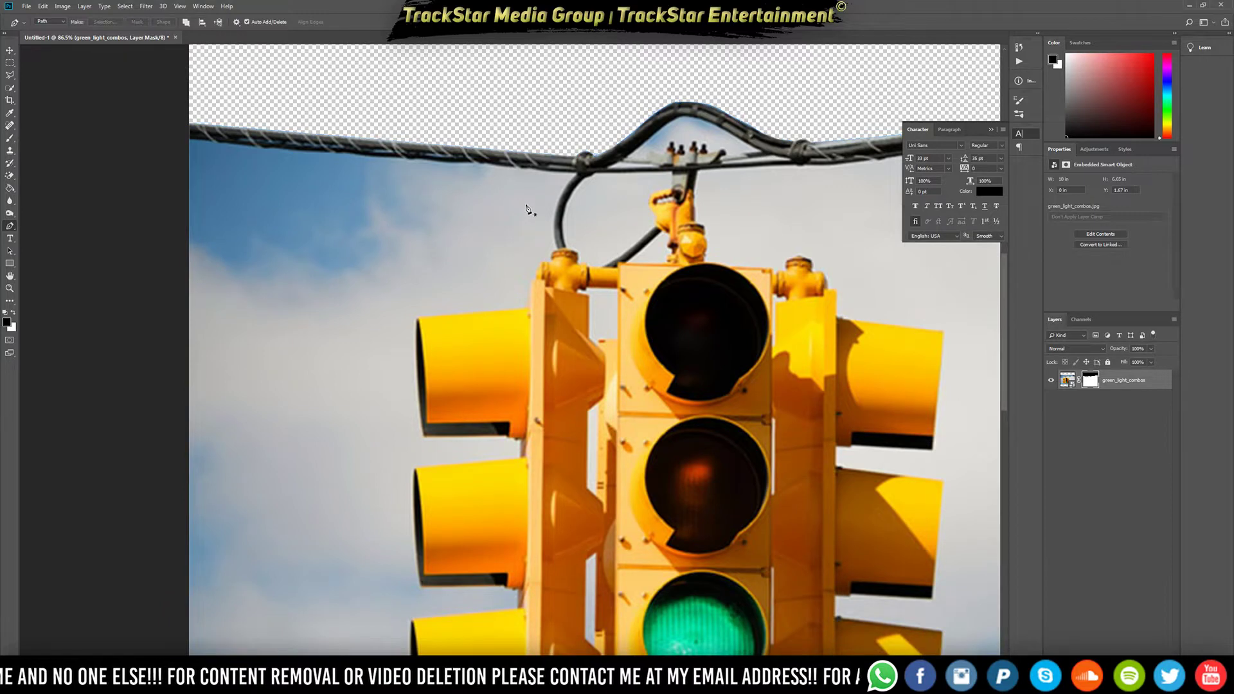
Start a new path along the bottom edge of the traffic light's lowest housing, from its lower left corner to its lower right corner
scroll(511, 202, "down", 3)
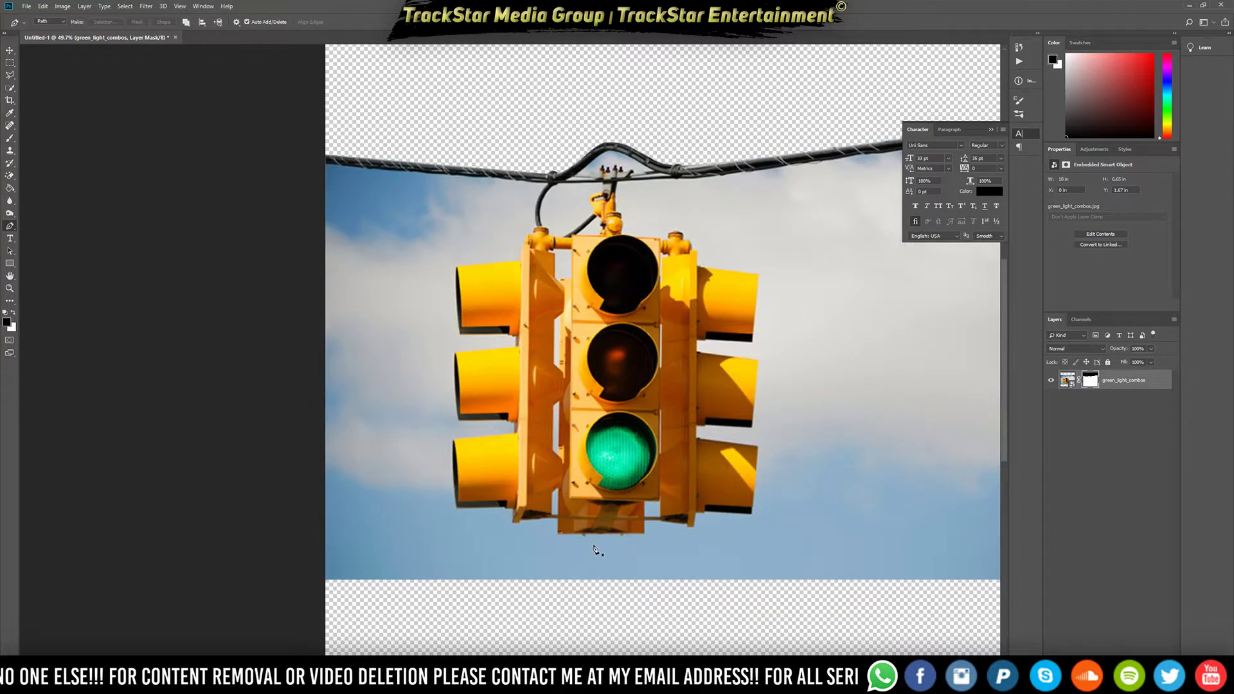
scroll(594, 548, "up", 1)
scroll(617, 501, "up", 4)
scroll(587, 523, "down", 8)
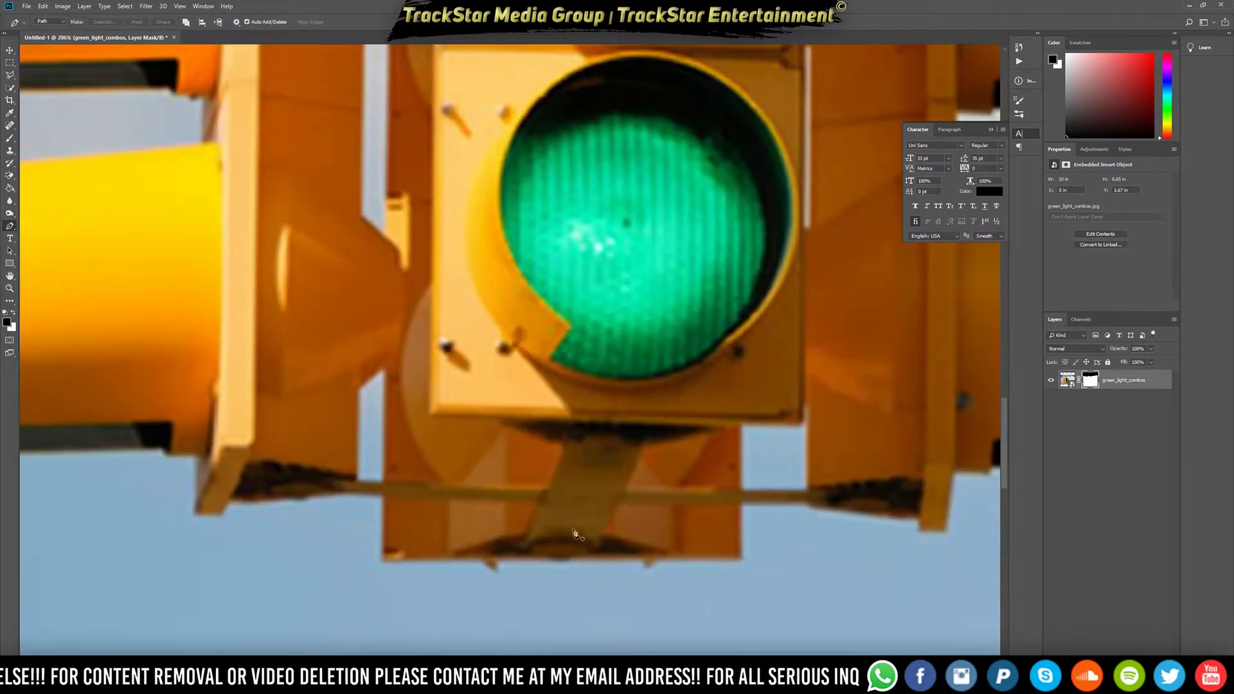
scroll(497, 507, "up", 8)
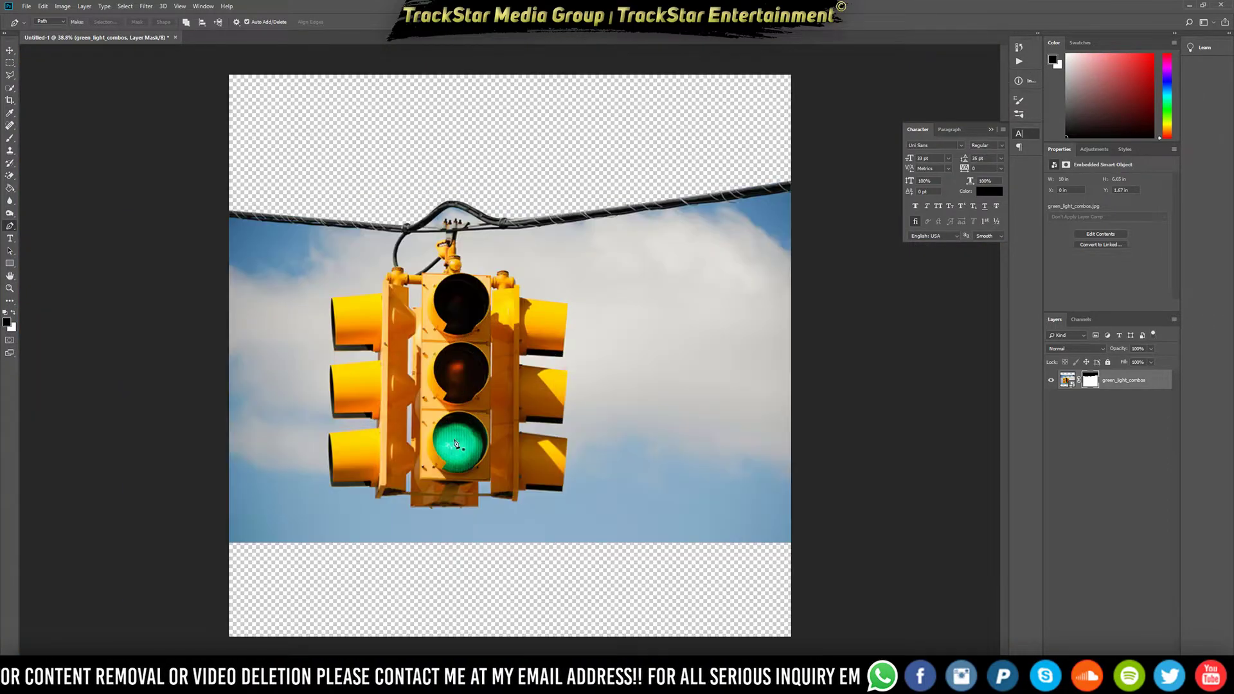
scroll(419, 542, "up", 2)
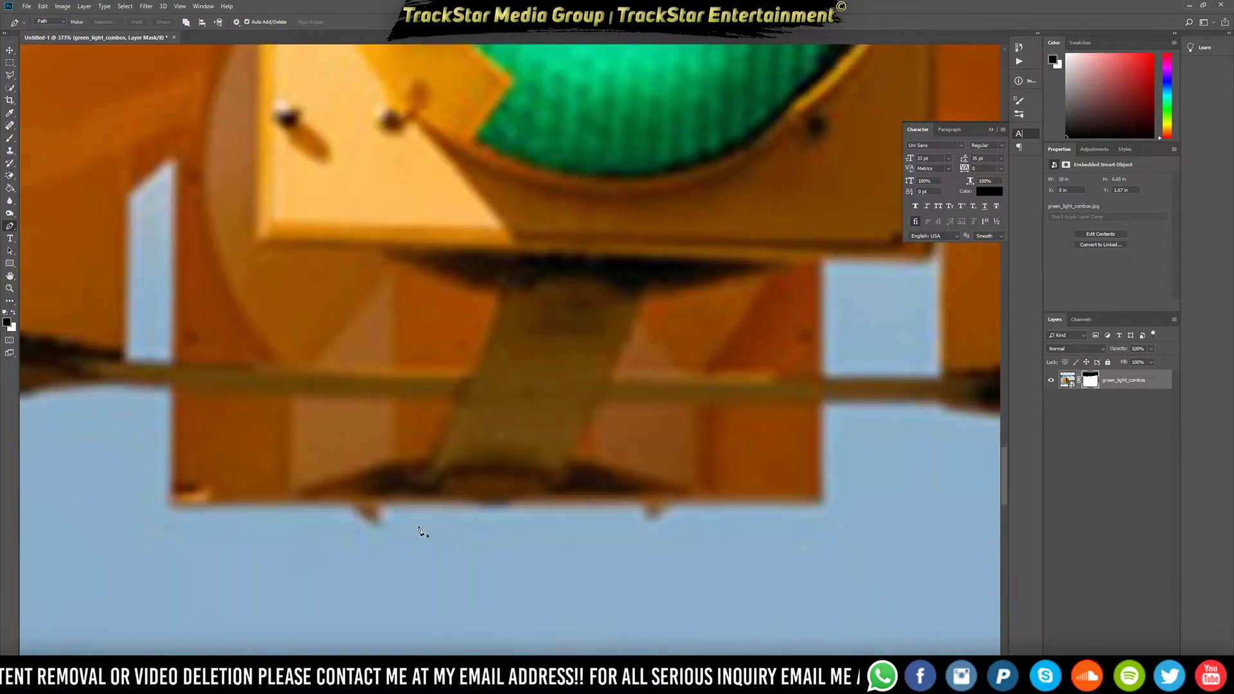
left_click(171, 505)
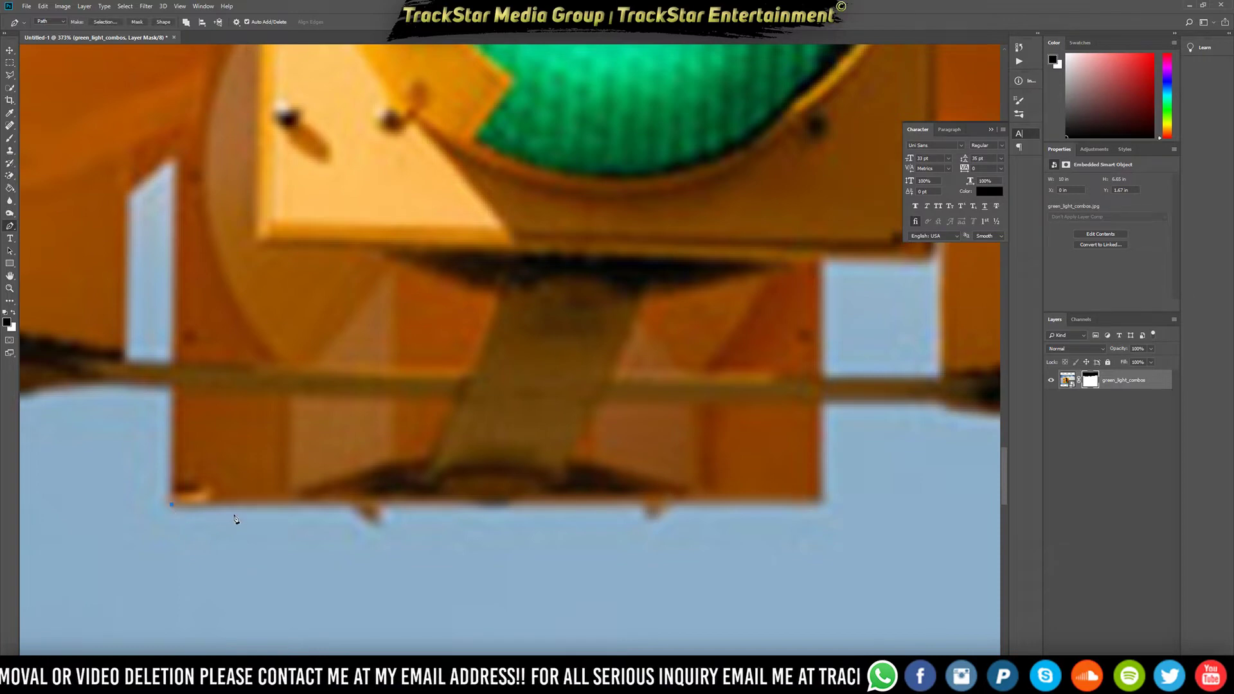
left_click(813, 505)
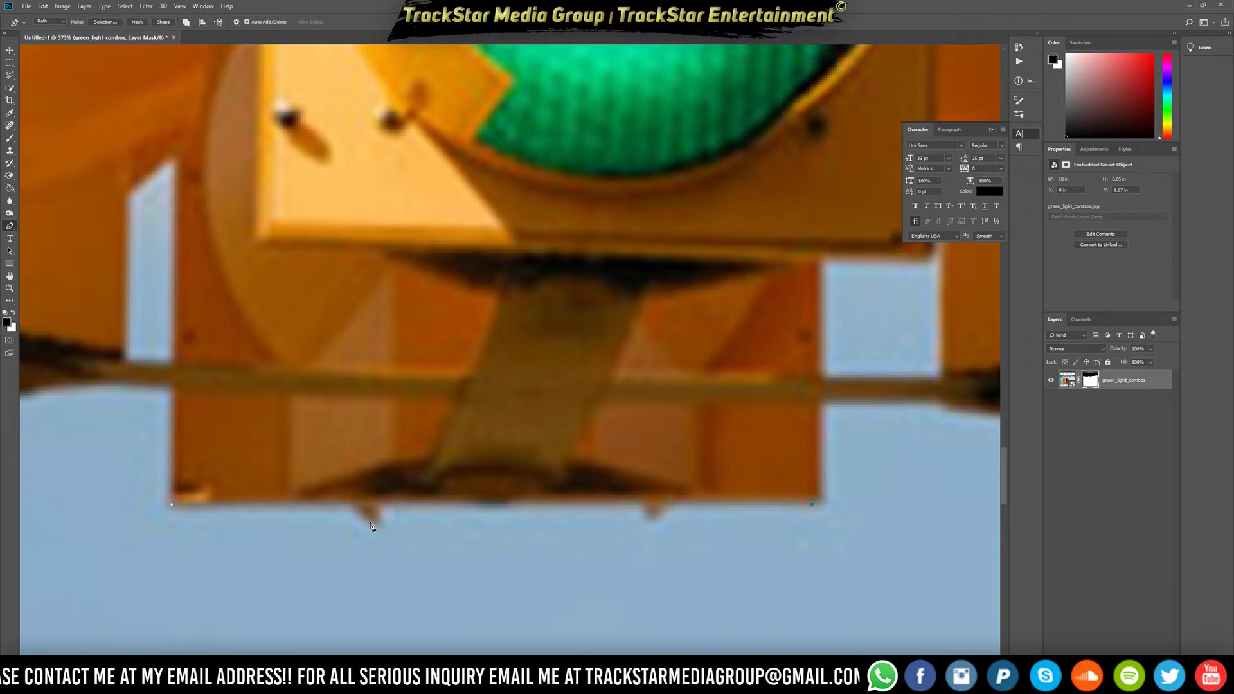
Shape the path along the lowest housing's bottom edge so it follows the two small tabs protruding beneath it
left_click_drag(371, 507, 376, 525)
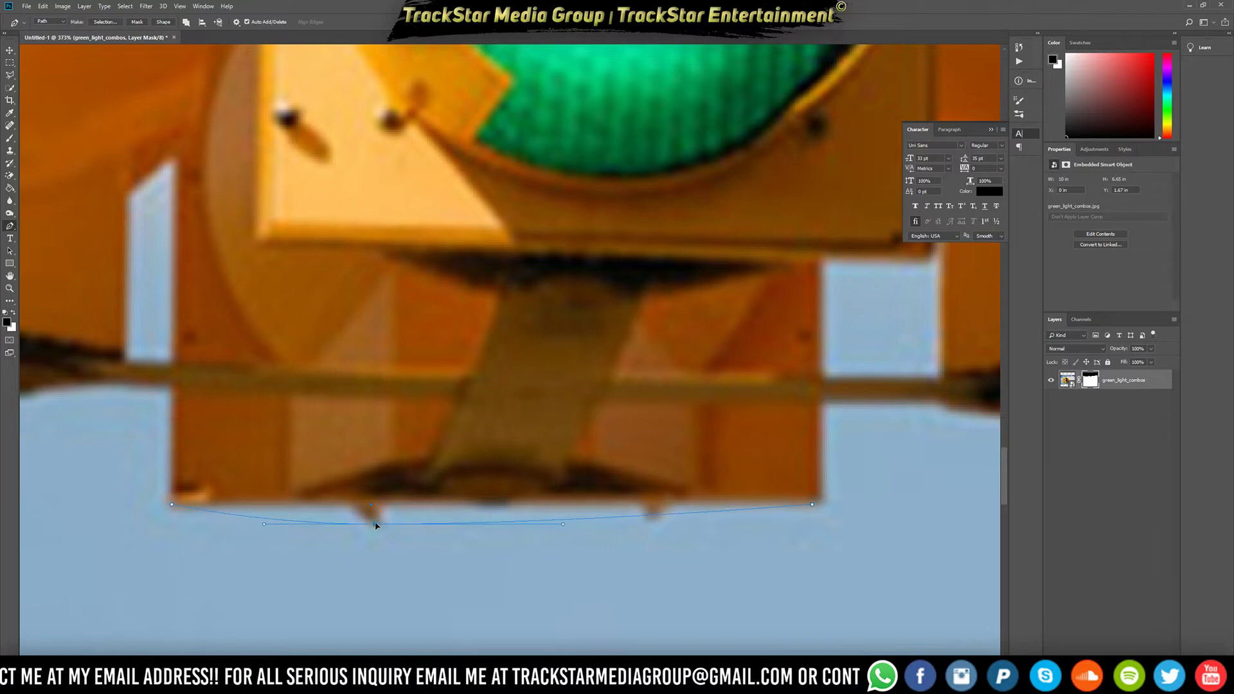
left_click(338, 526)
left_click_drag(338, 525, 336, 505)
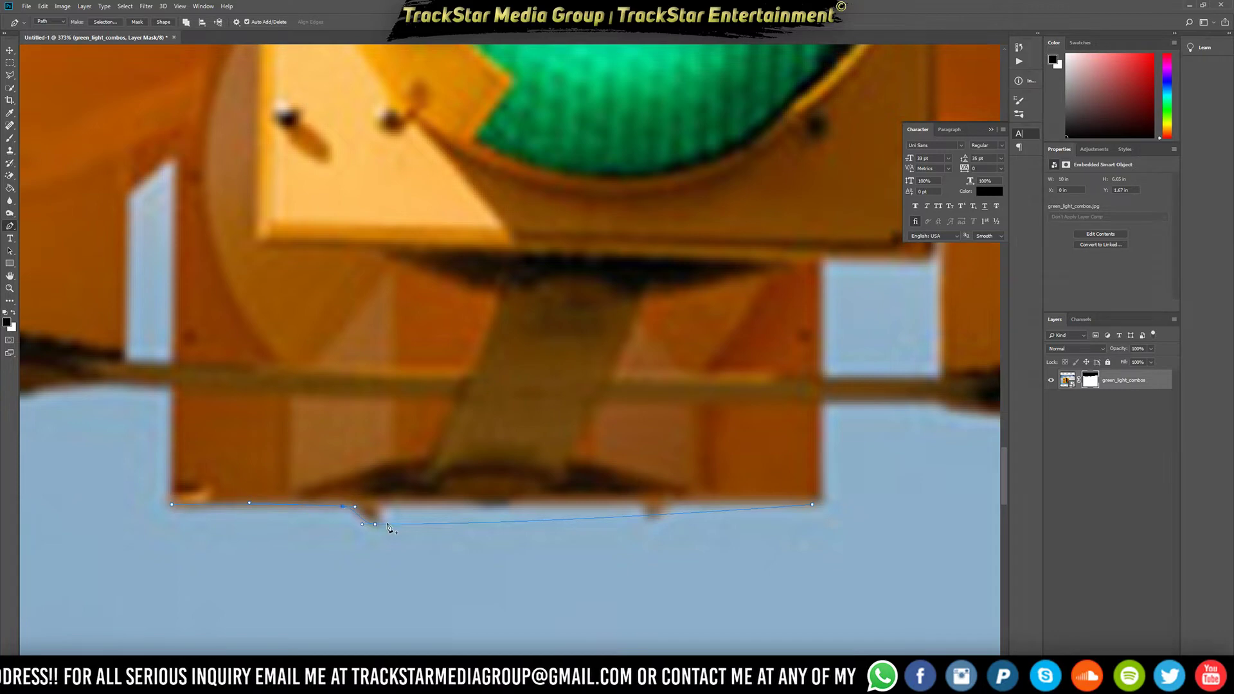
left_click_drag(388, 527, 386, 509)
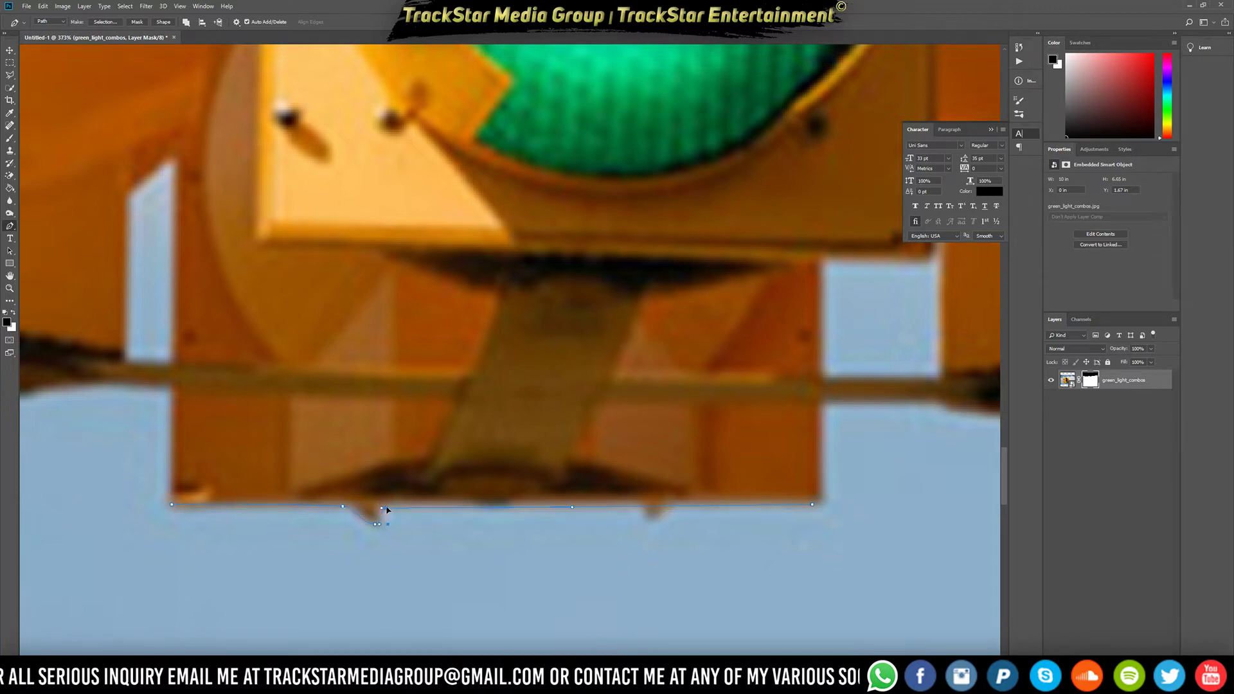
left_click(635, 506)
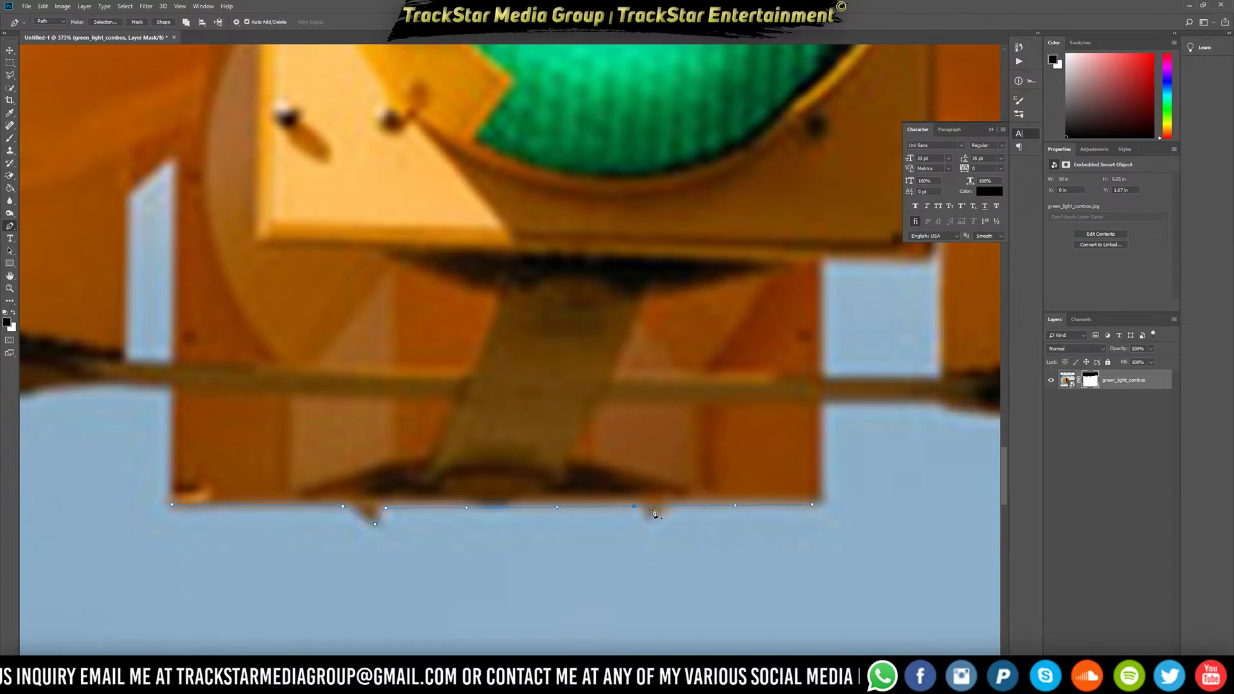
mouse_move(652, 508)
left_mouse_down()
mouse_move(653, 522)
mouse_move(676, 507)
left_mouse_up()
left_click(678, 519)
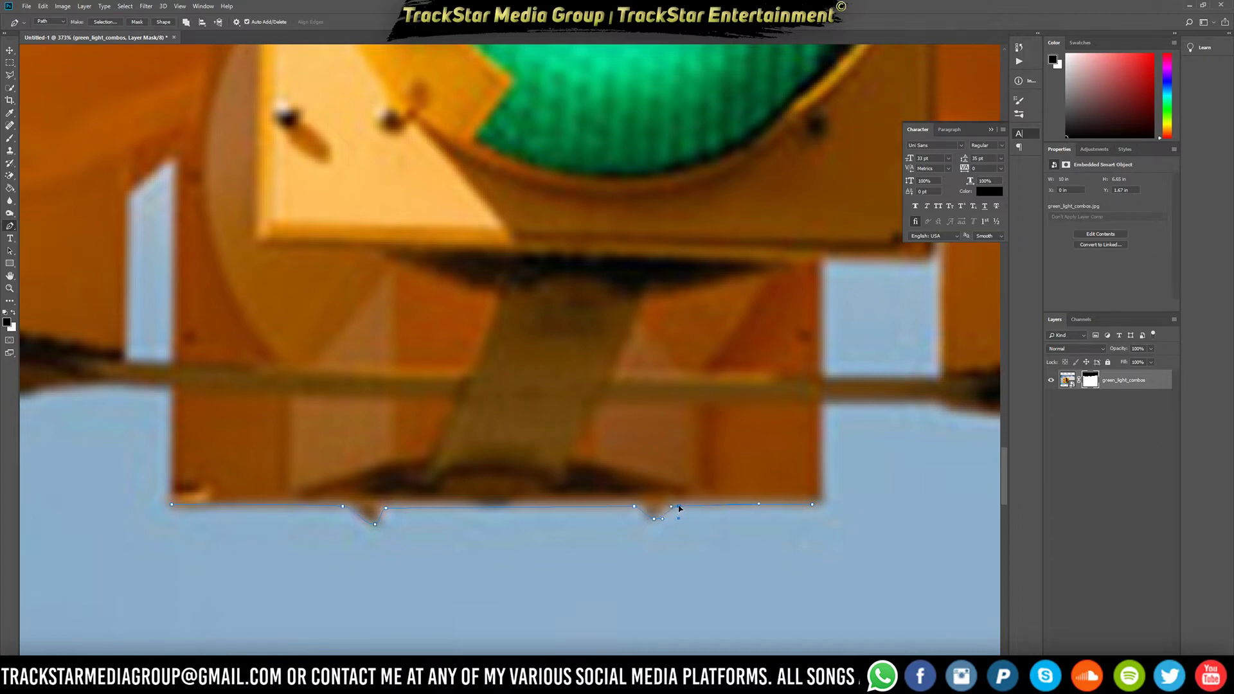
Extend the path up the right side of the lowest housing to just below the horizontal bar
scroll(771, 449, "down", 8)
scroll(949, 463, "up", 9)
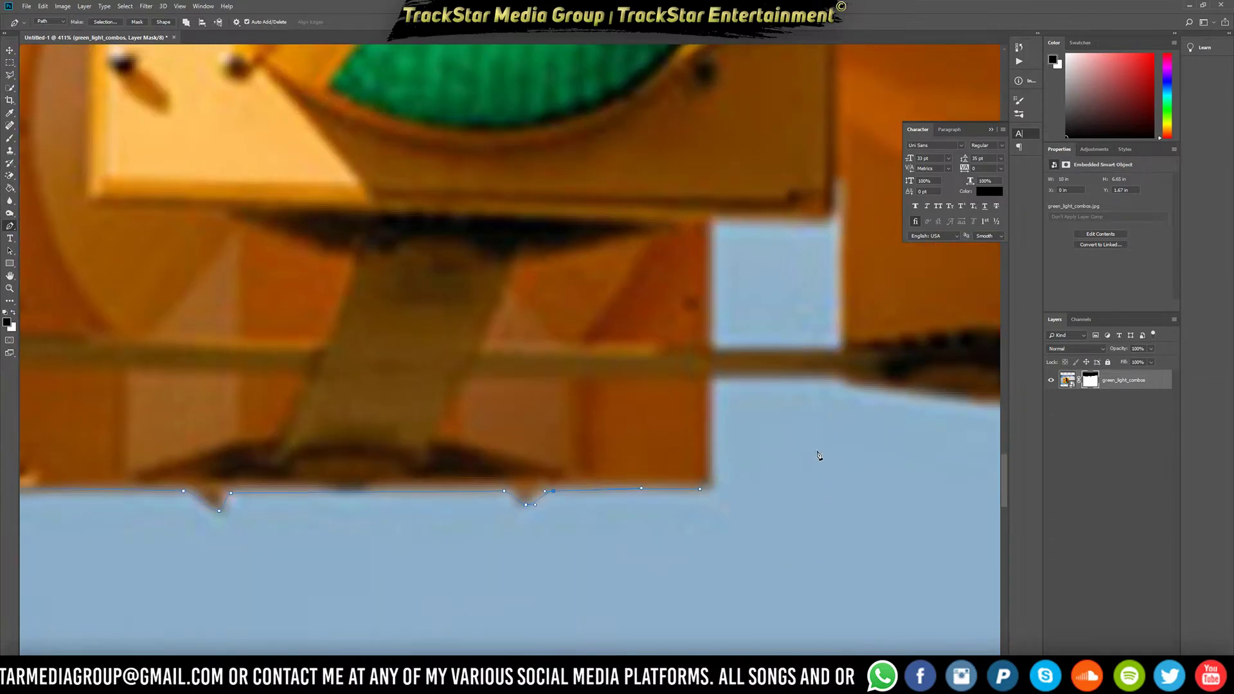
left_click(712, 379)
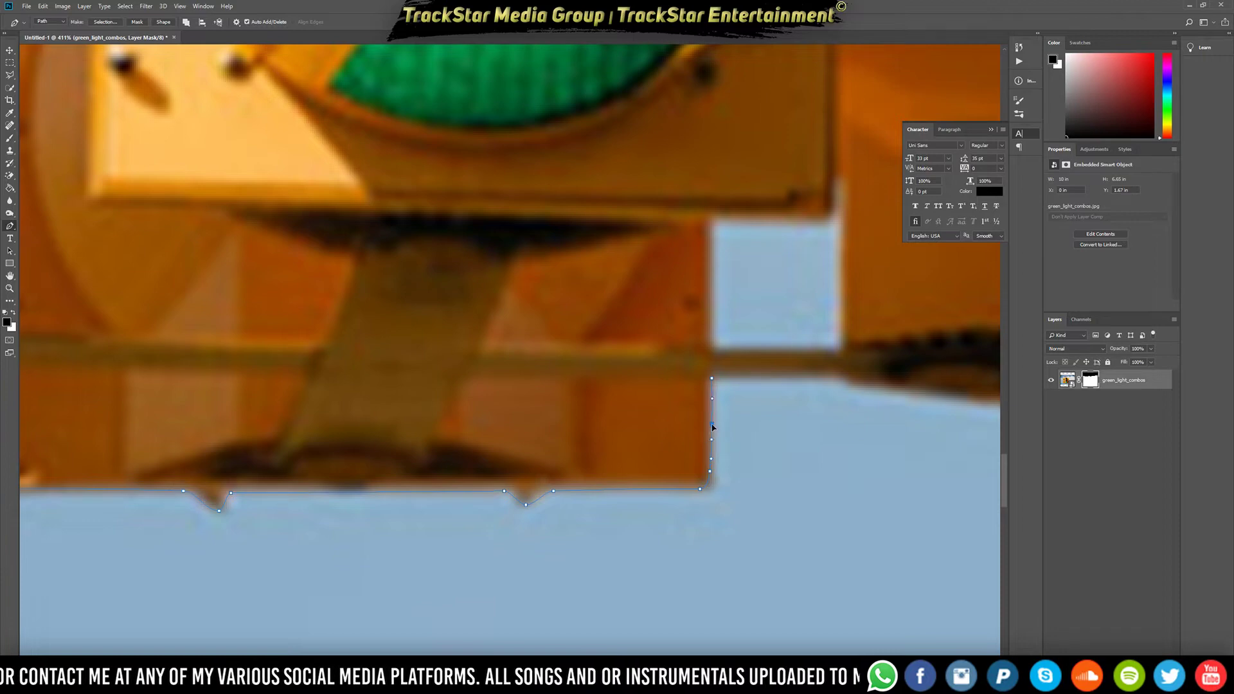
scroll(771, 407, "down", 20)
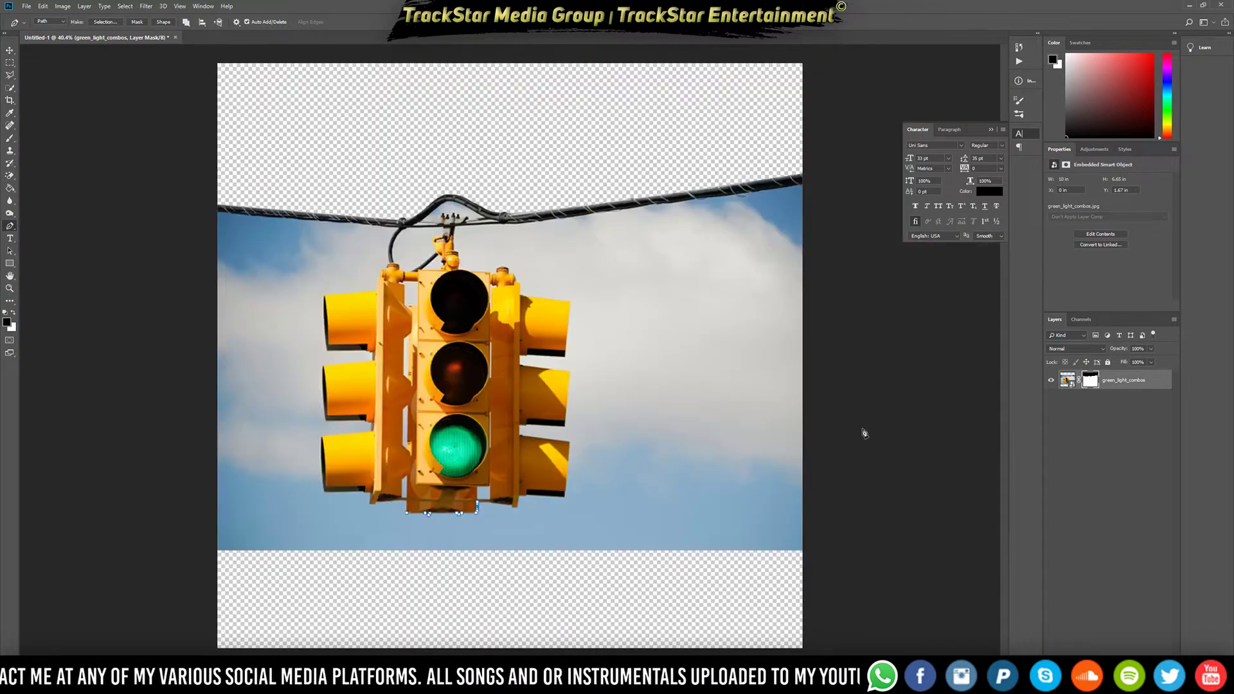
scroll(751, 464, "up", 12)
scroll(116, 495, "down", 12)
scroll(554, 482, "up", 9)
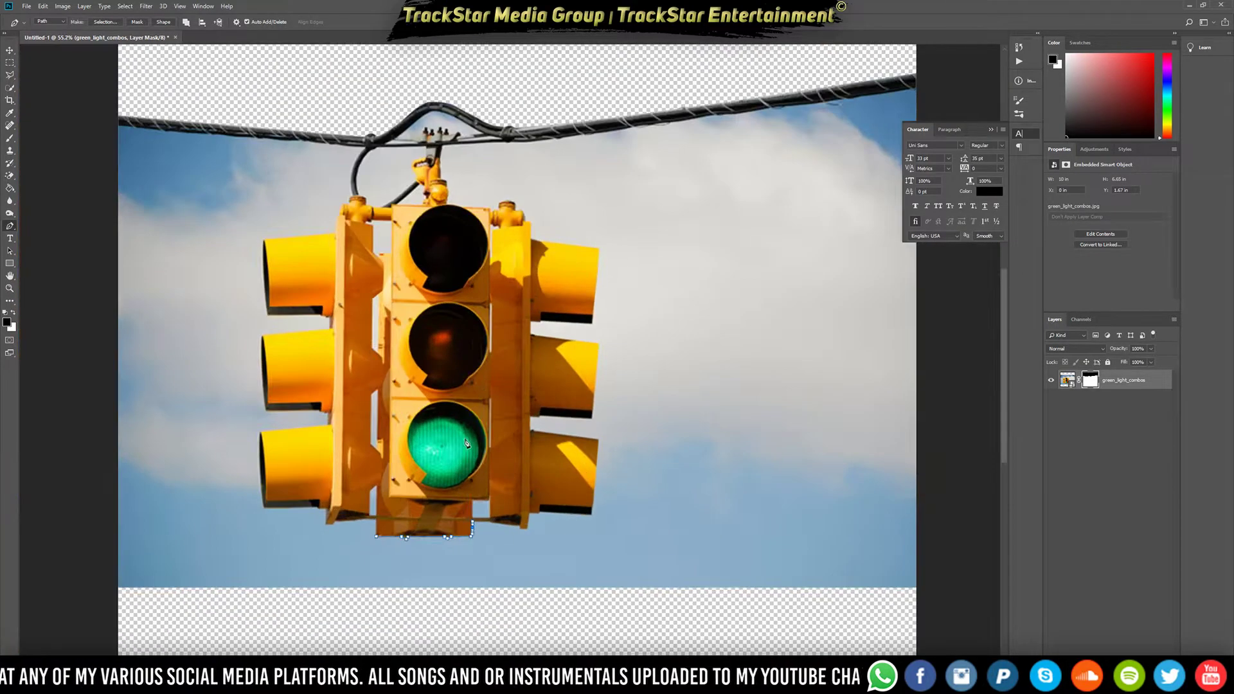
scroll(550, 518, "up", 4)
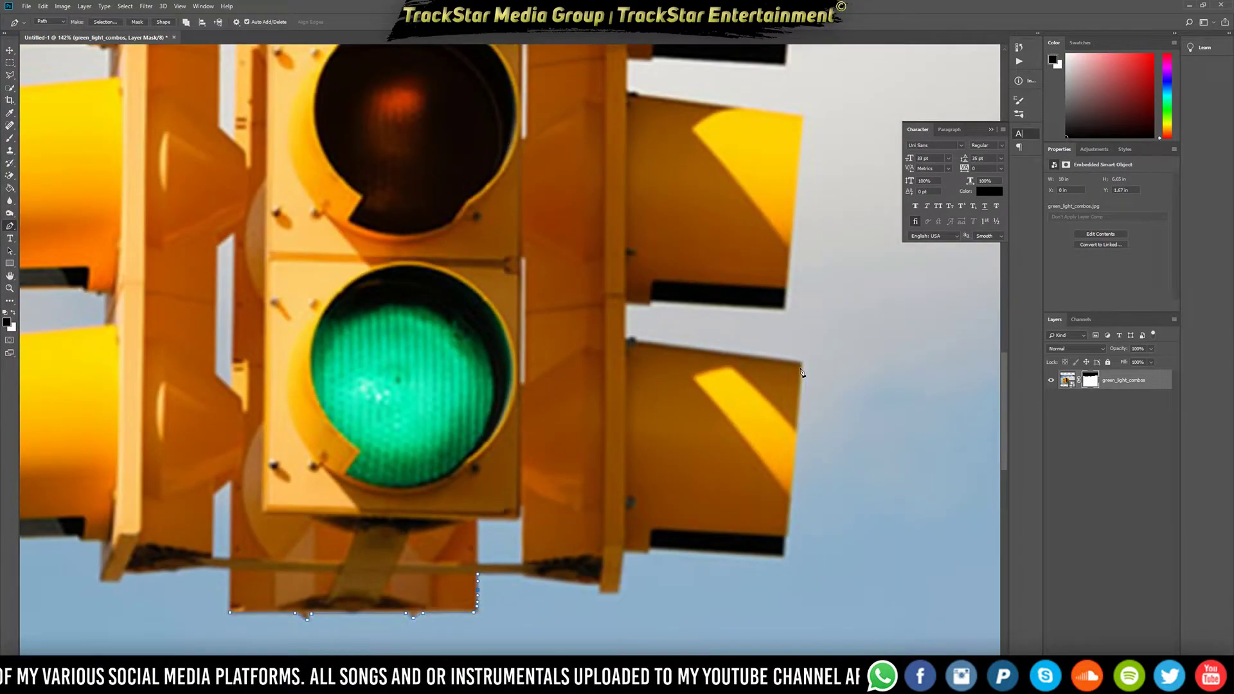
left_click(801, 364)
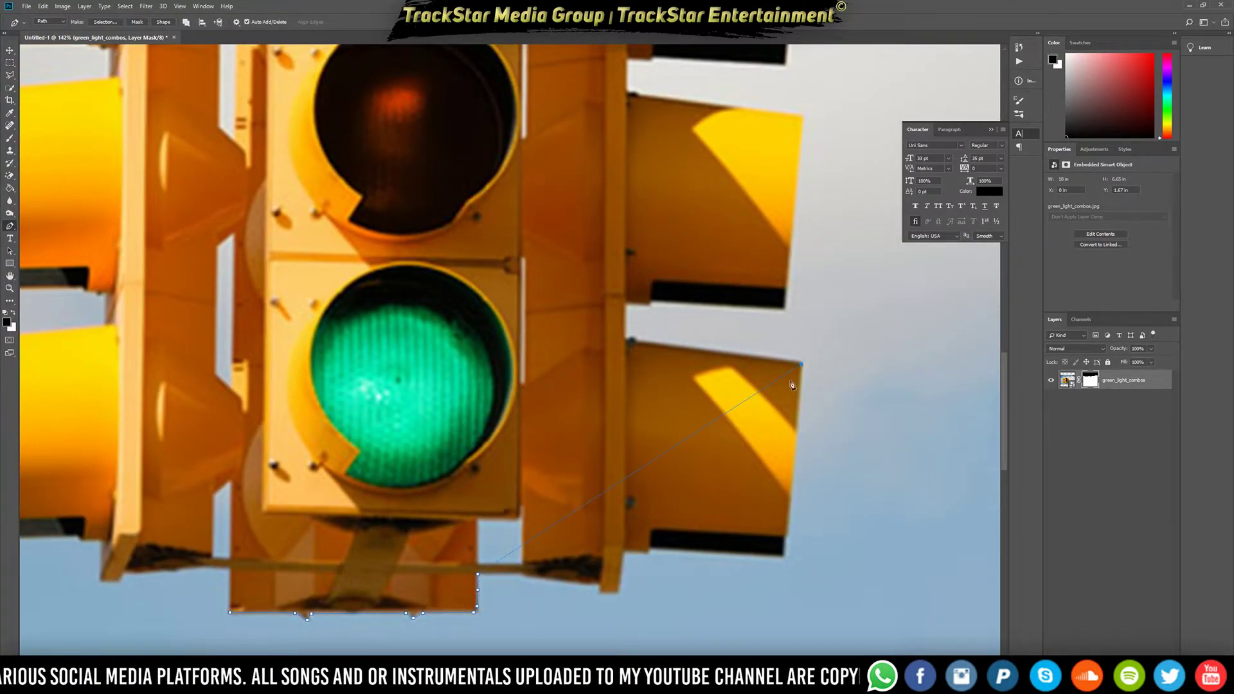
scroll(750, 424, "down", 4)
scroll(707, 546, "up", 8)
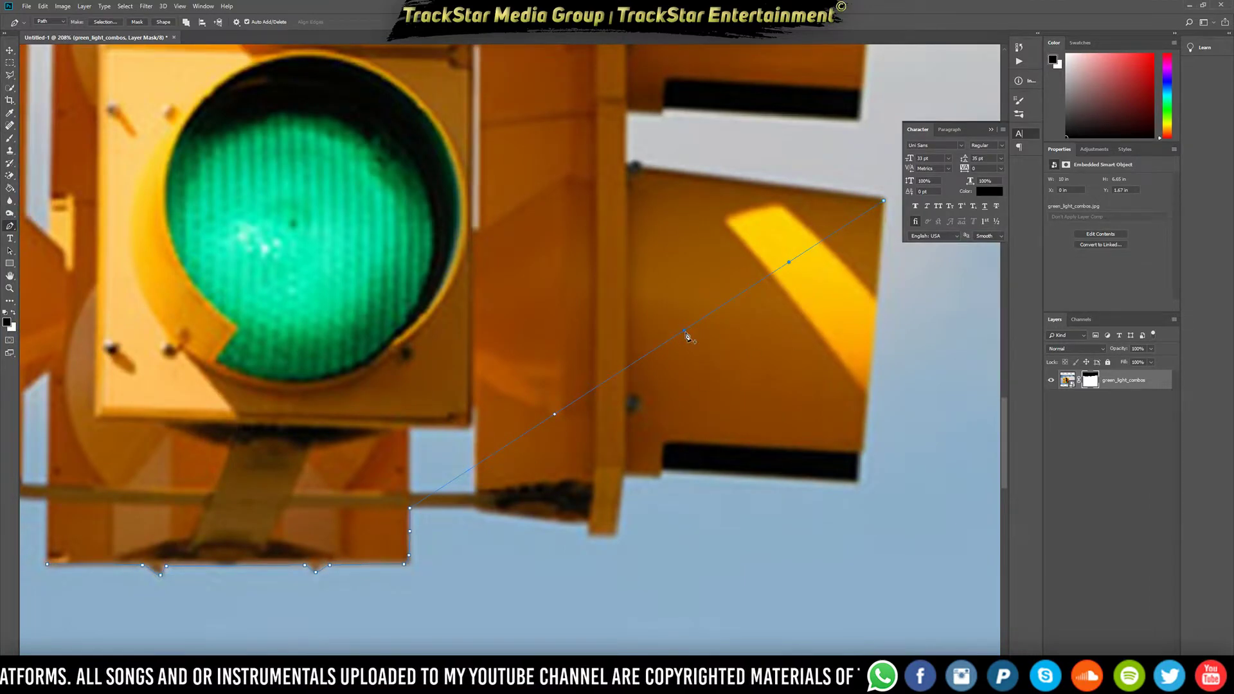
left_click_drag(685, 332, 747, 407)
key("ctrl+z")
key("ctrl+z")
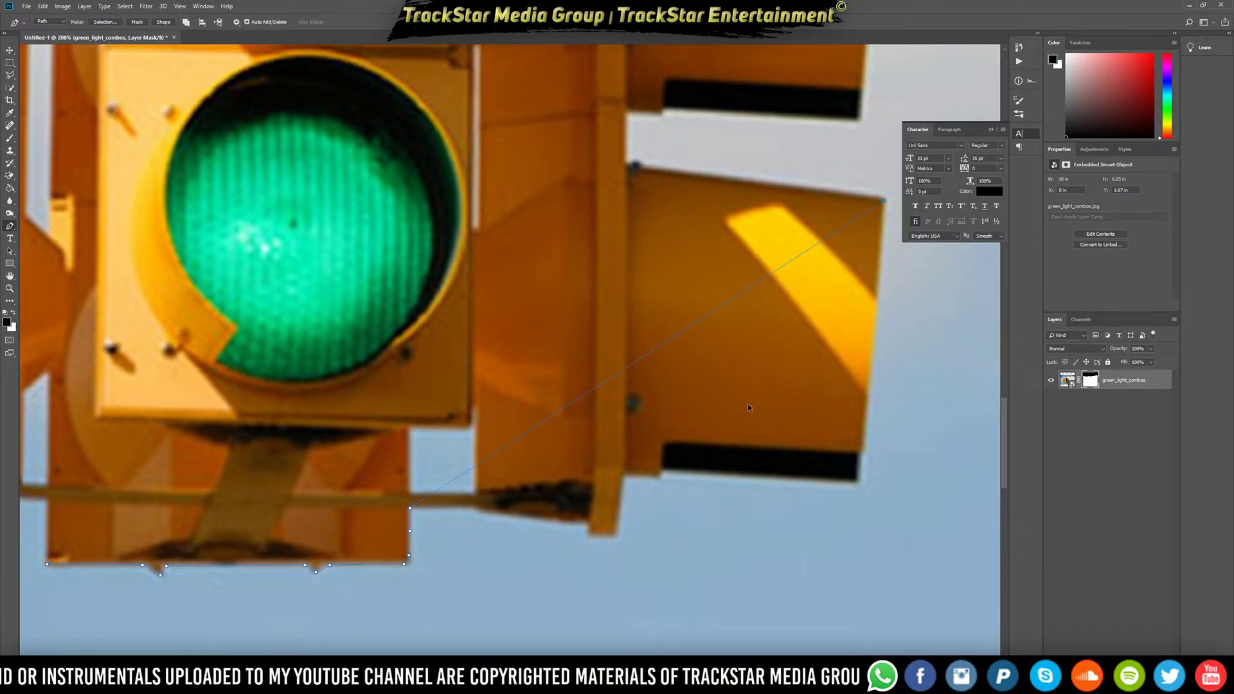
left_click(705, 317)
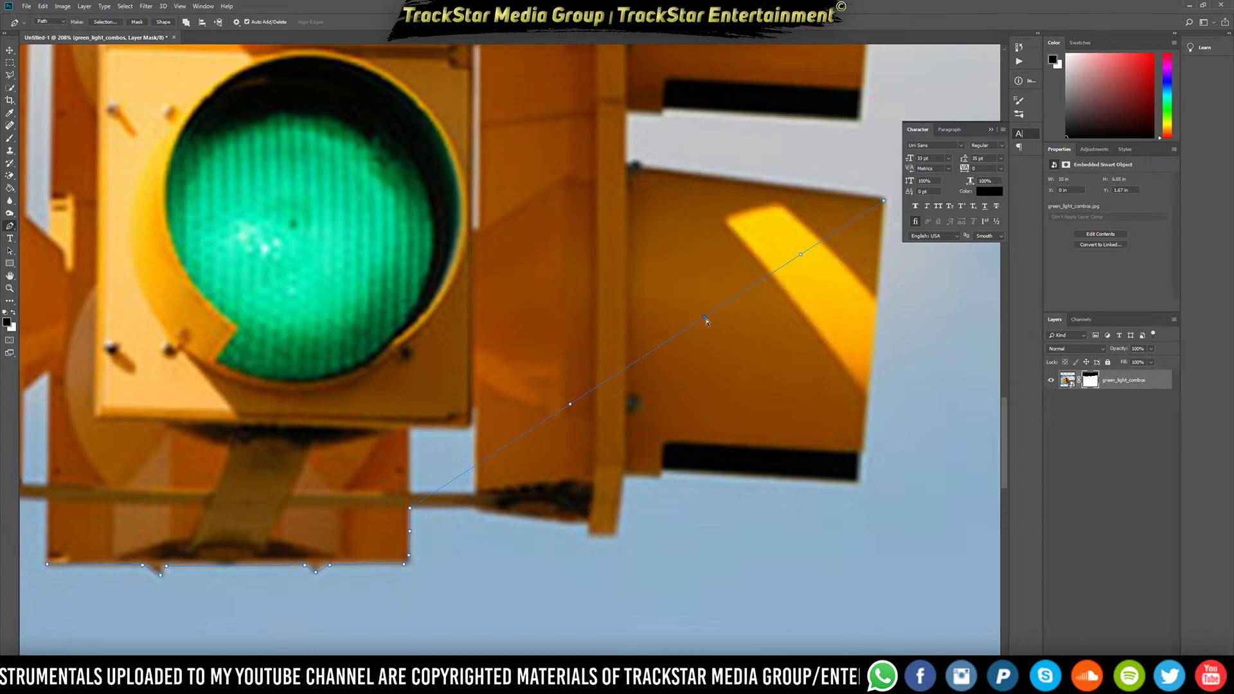
left_click_drag(705, 318, 859, 487)
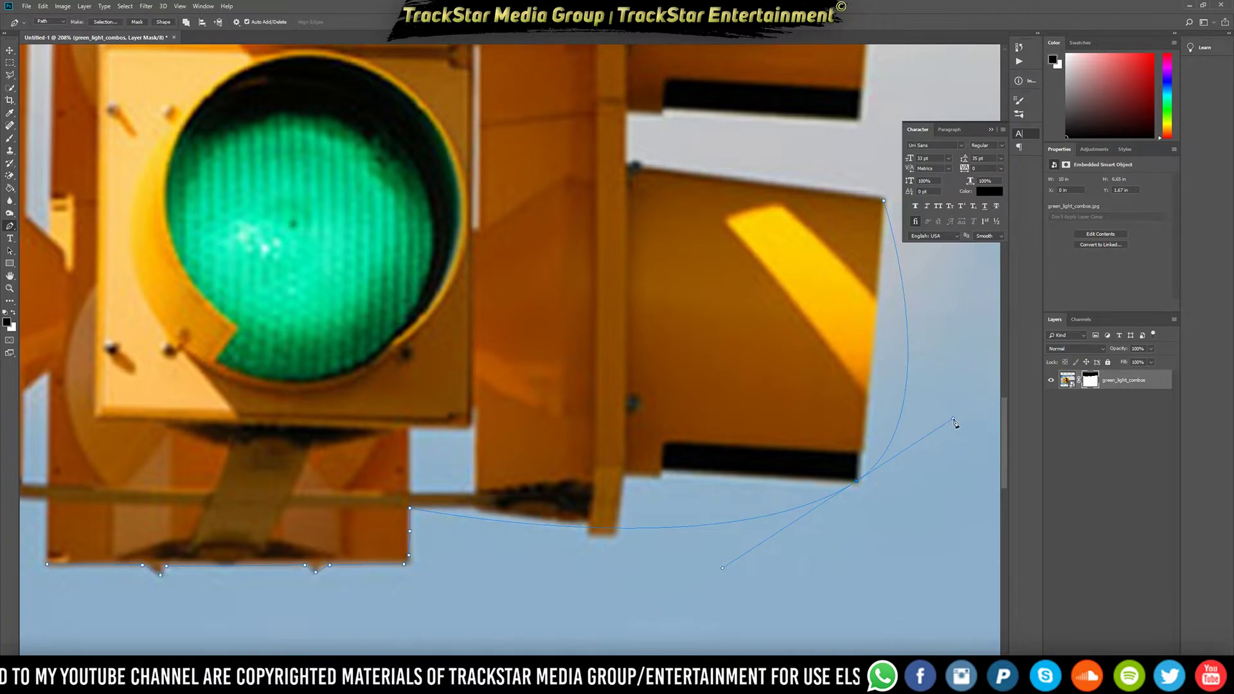
left_click_drag(952, 419, 883, 367)
key("ctrl+z")
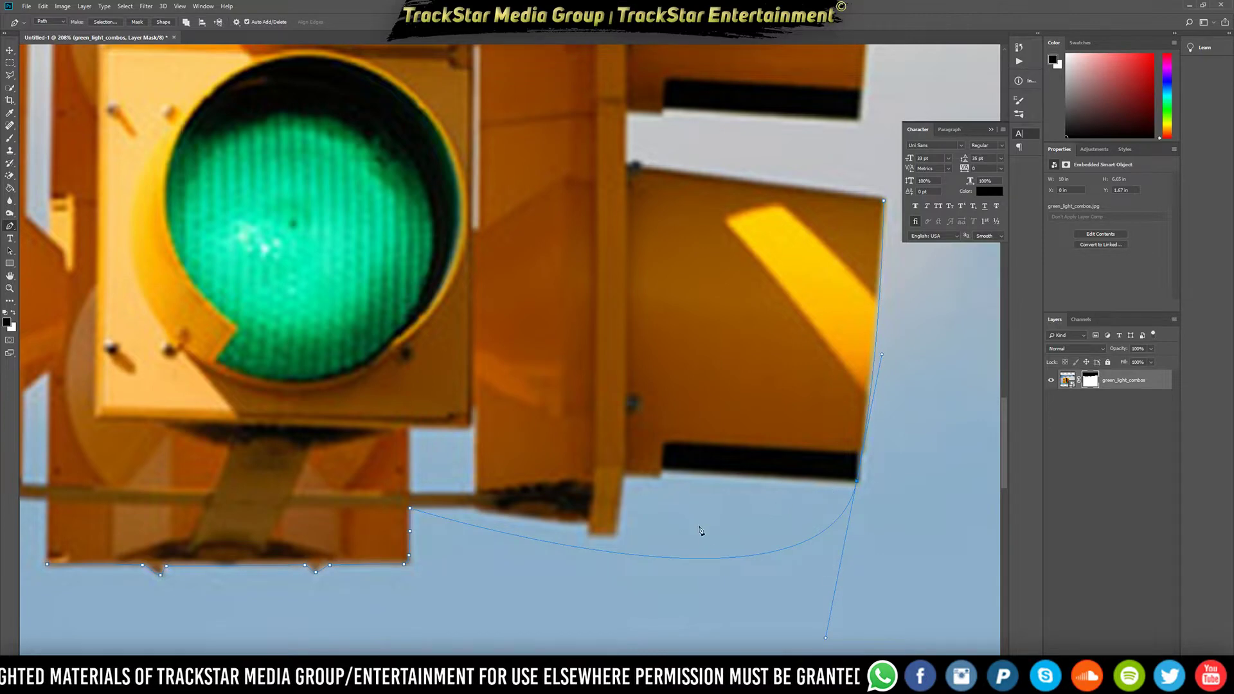
left_click(765, 555)
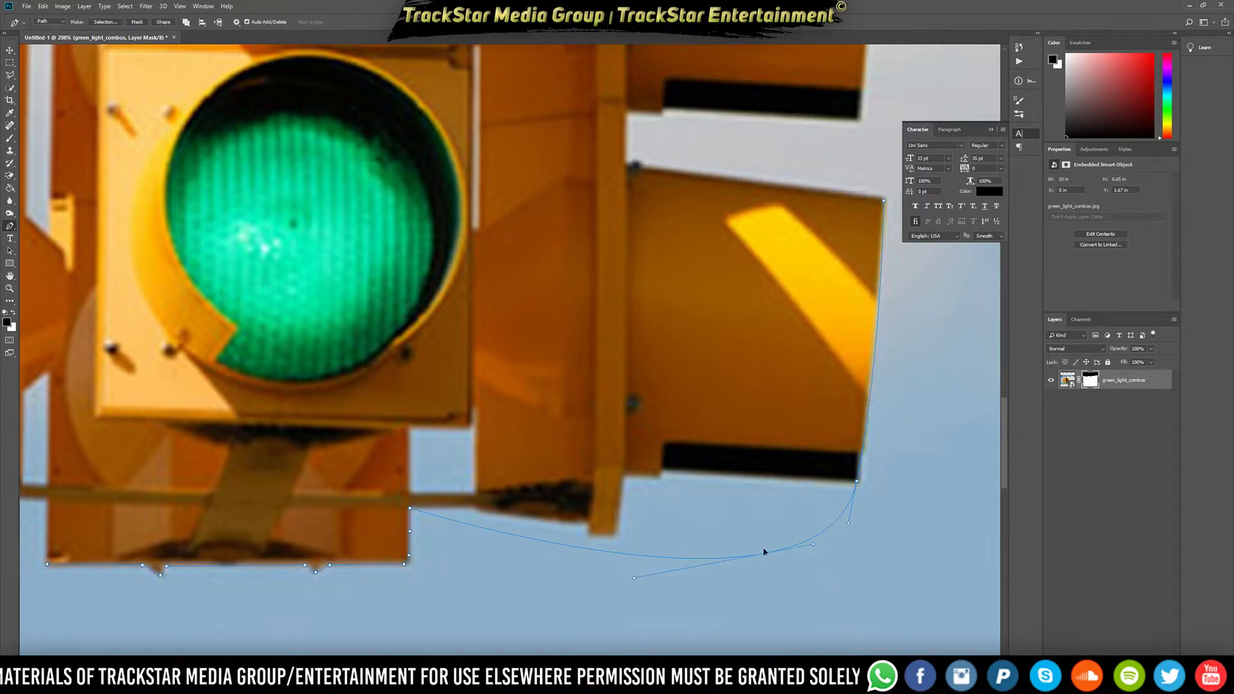
left_click_drag(765, 551, 665, 476)
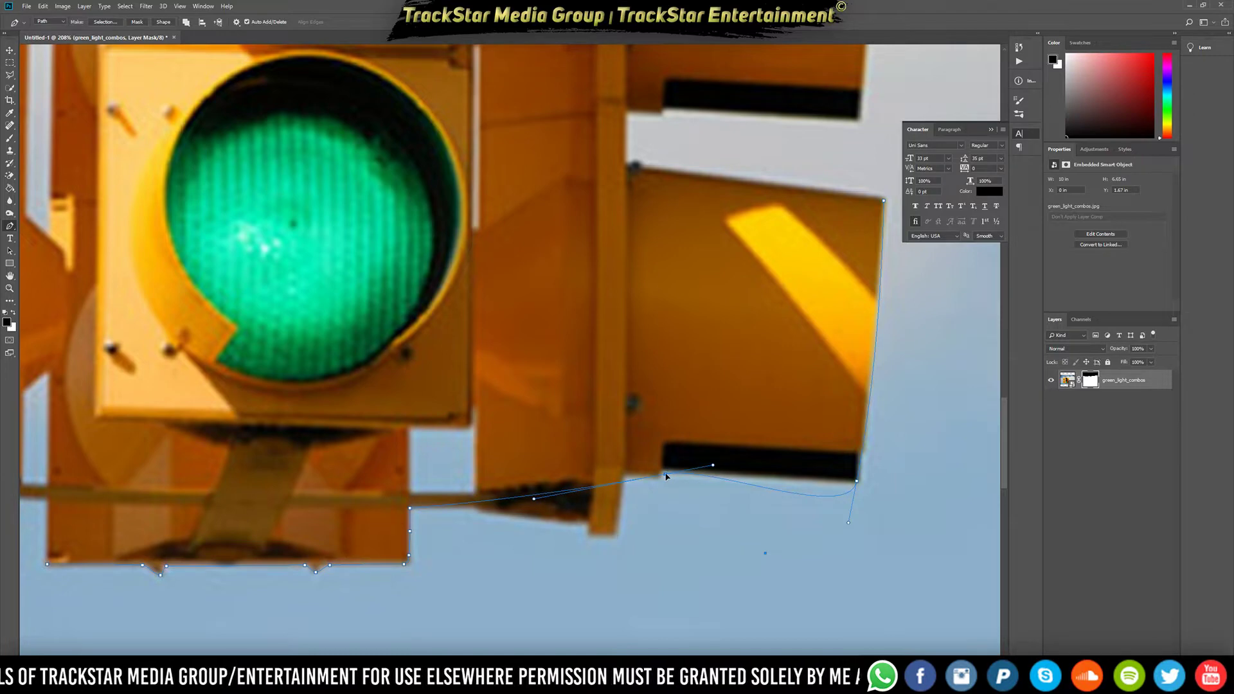
key("ctrl+alt+z")
key("ctrl+alt+z")
key("ctrl+alt+z")
key("ctrl+alt+z")
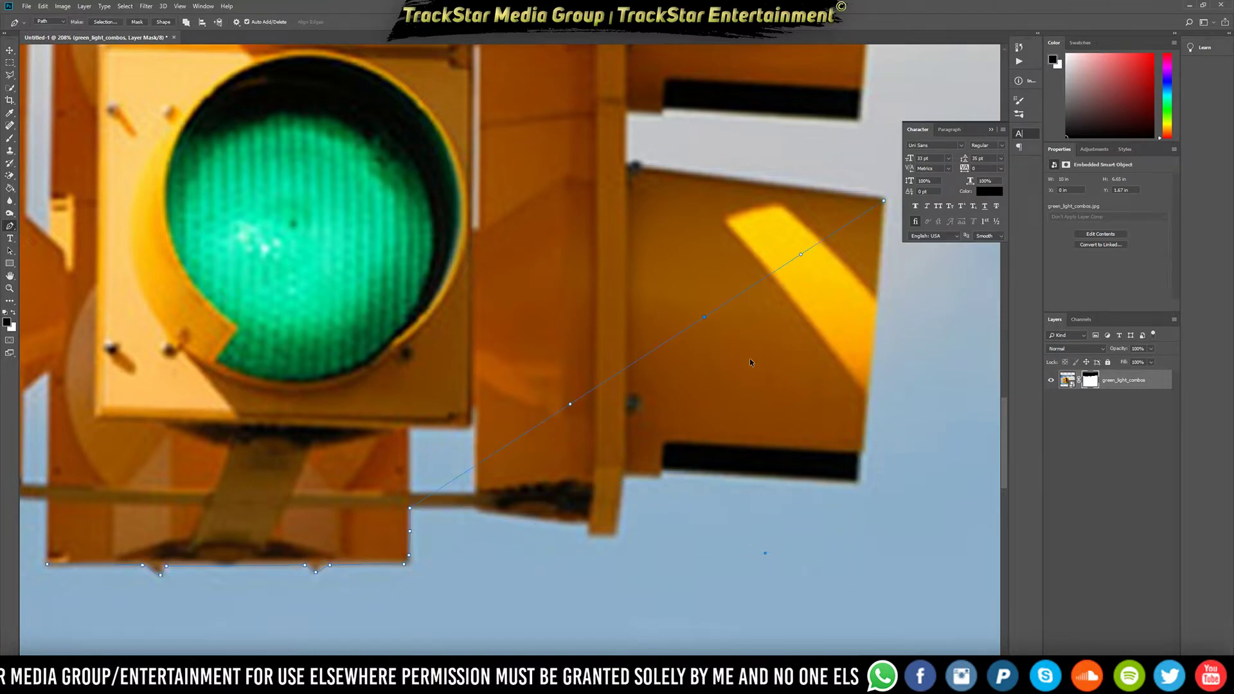
key("ctrl+alt+z")
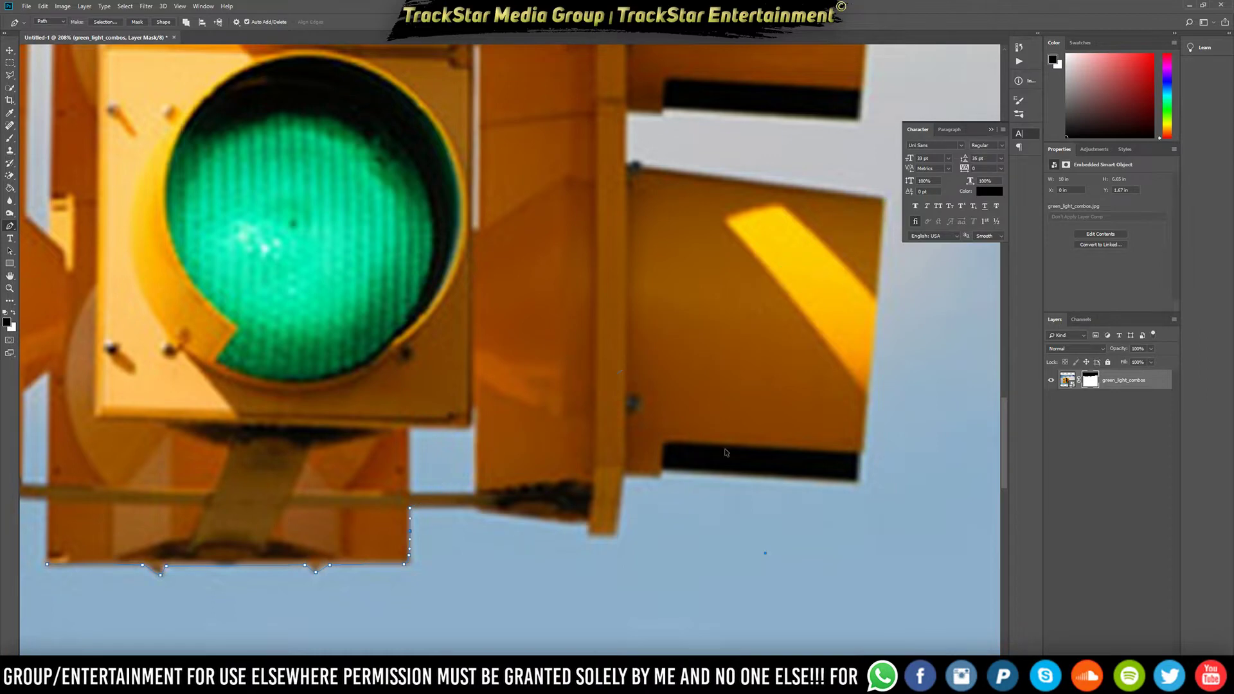
Continue the path beneath the bar, around the side post's foot, and along the lower right visor's bottom edge to the top of its black rim
scroll(506, 515, "up", 3)
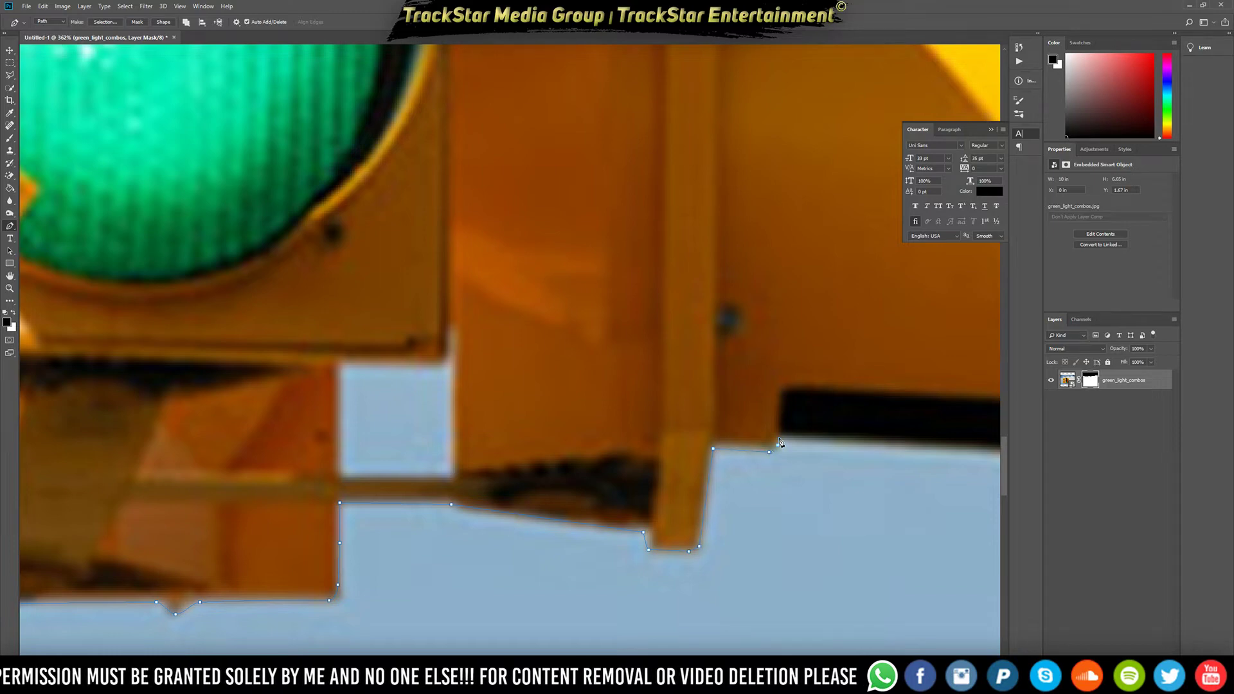
left_click(778, 438)
scroll(774, 453, "down", 16)
scroll(922, 491, "up", 18)
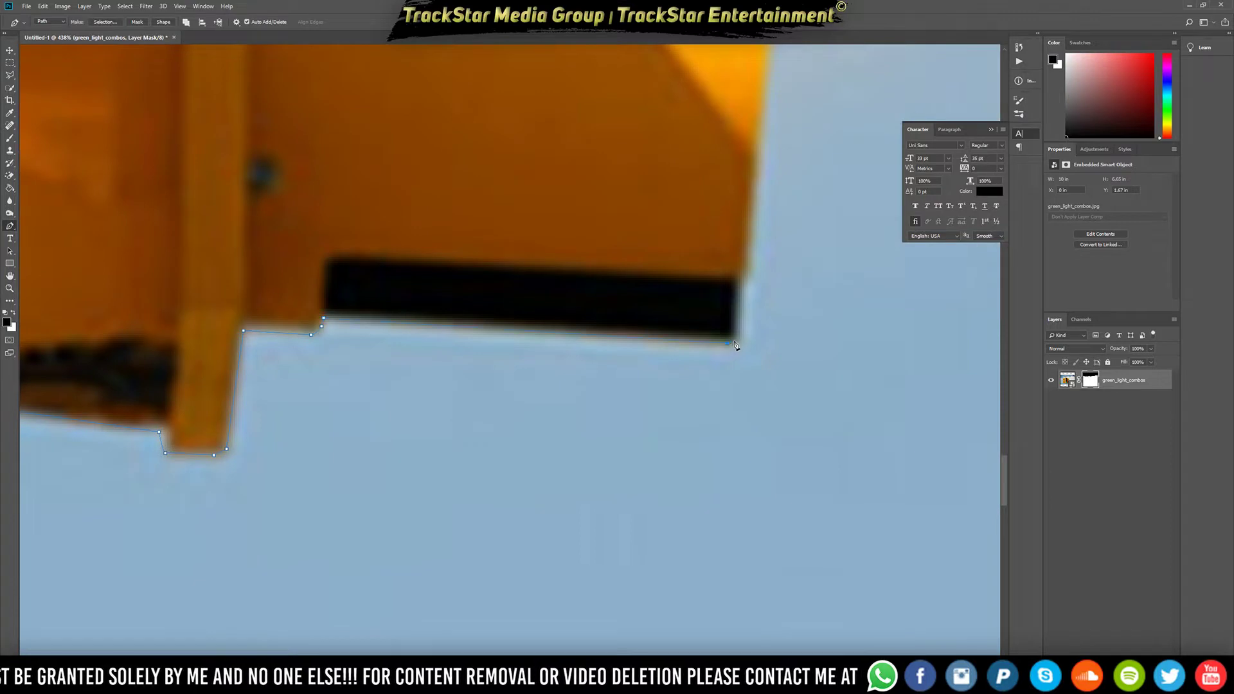
left_click(739, 289)
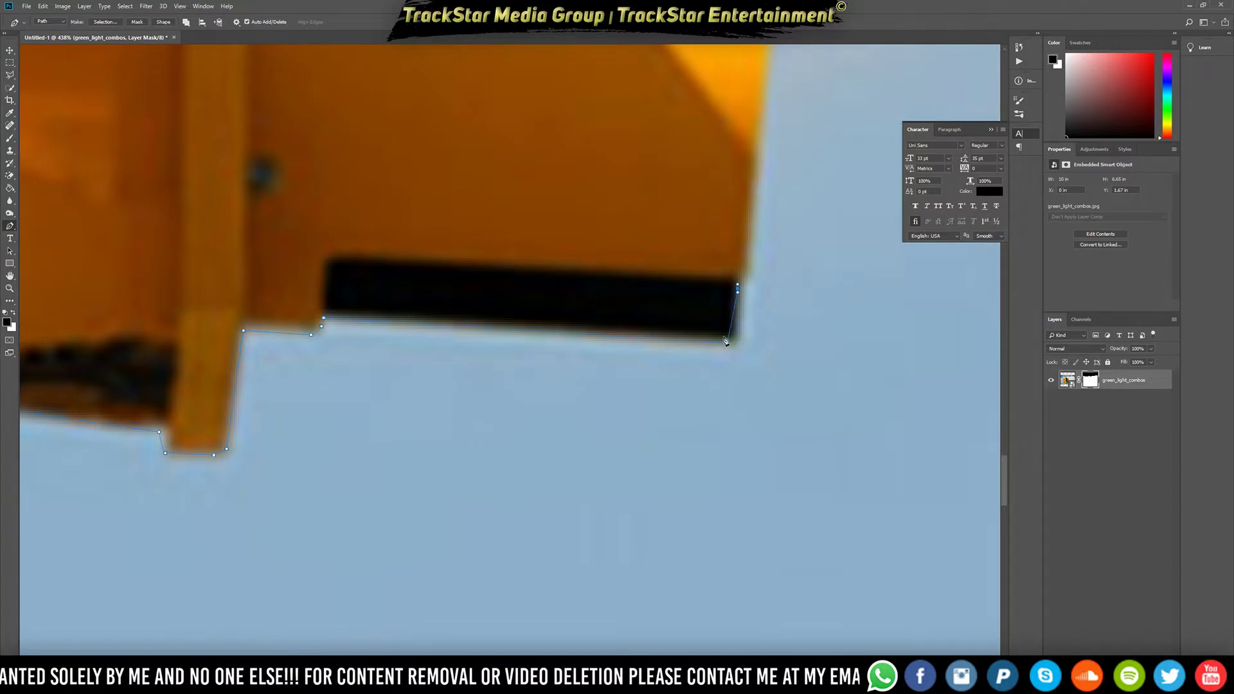
left_click_drag(728, 335, 733, 338)
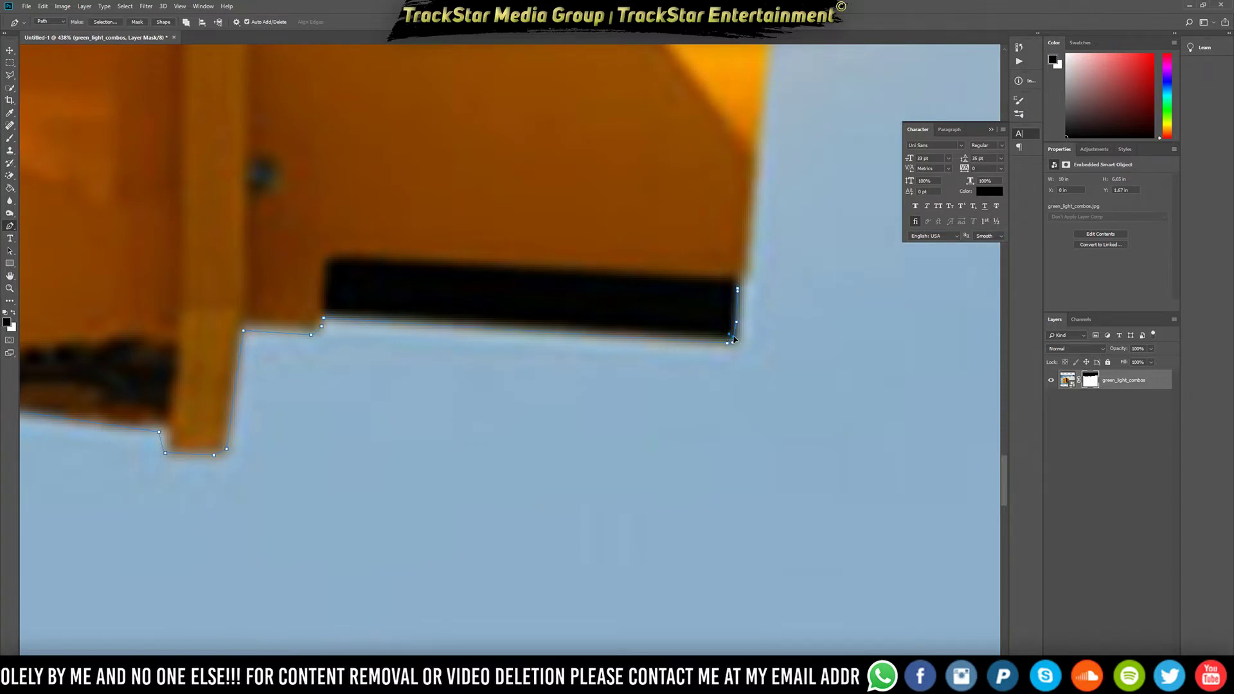
Extend the path up the lower right visor's outer edge to its upper corner, adding anchor points to fit the slight curve
scroll(733, 333, "down", 8)
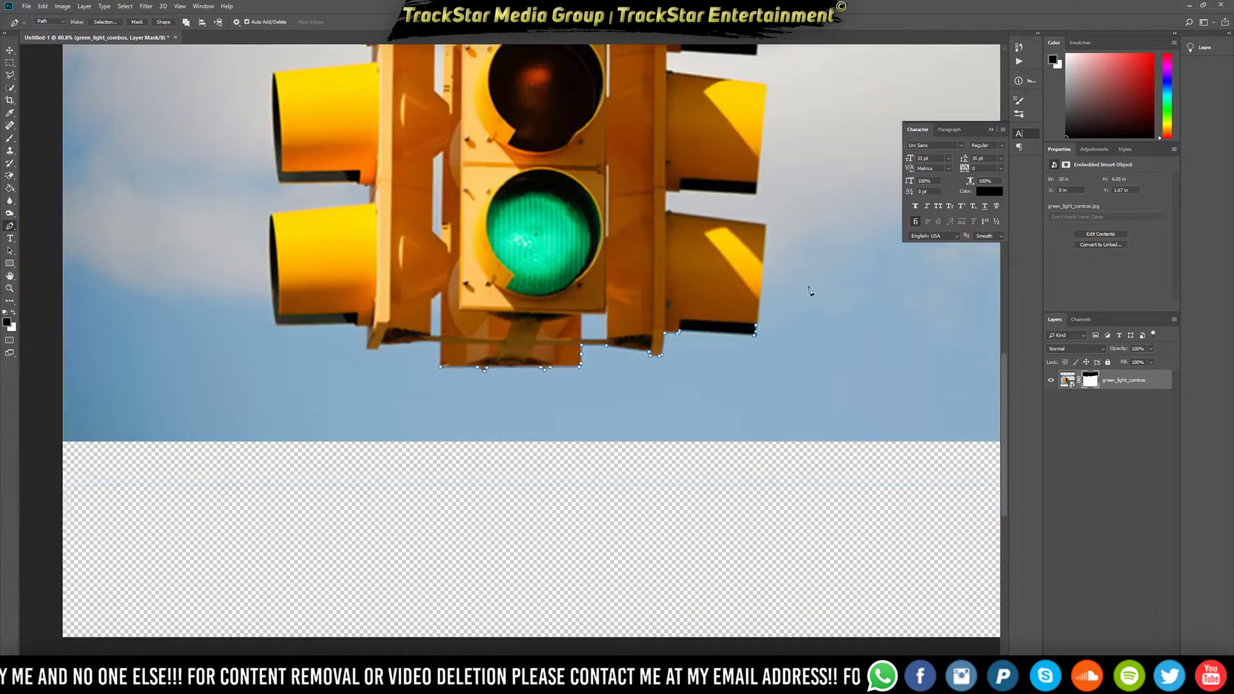
scroll(768, 228, "up", 5)
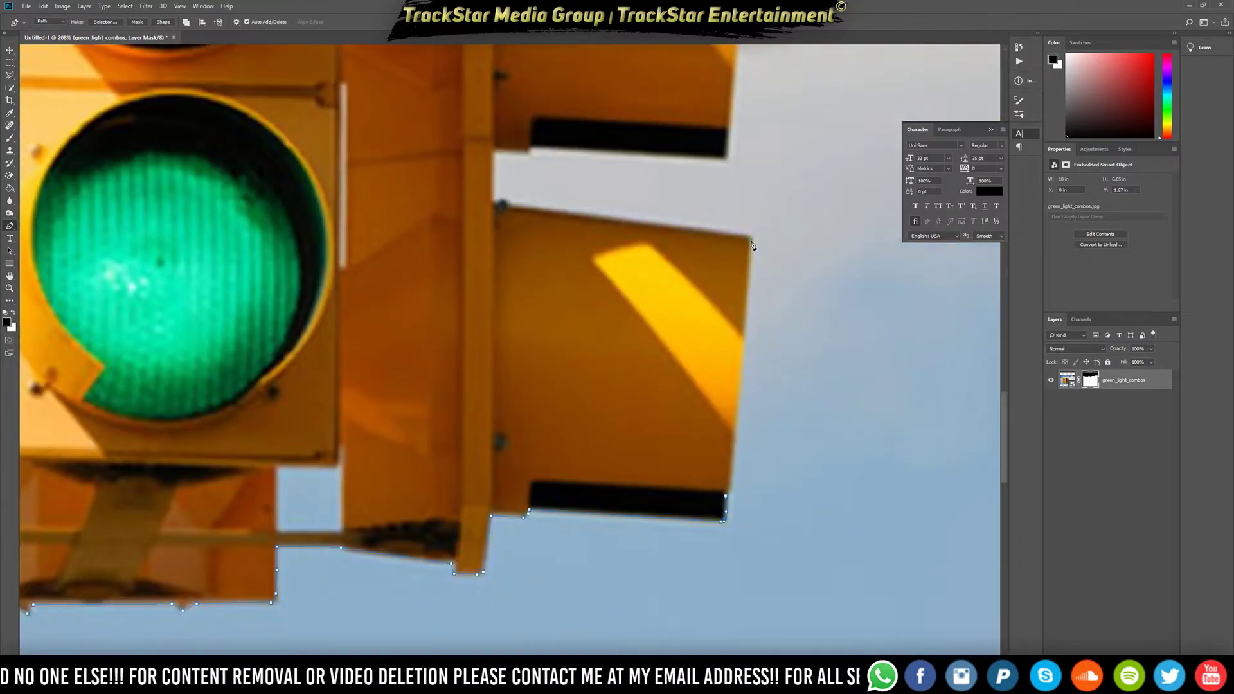
left_click(749, 240)
left_click_drag(751, 238, 749, 235)
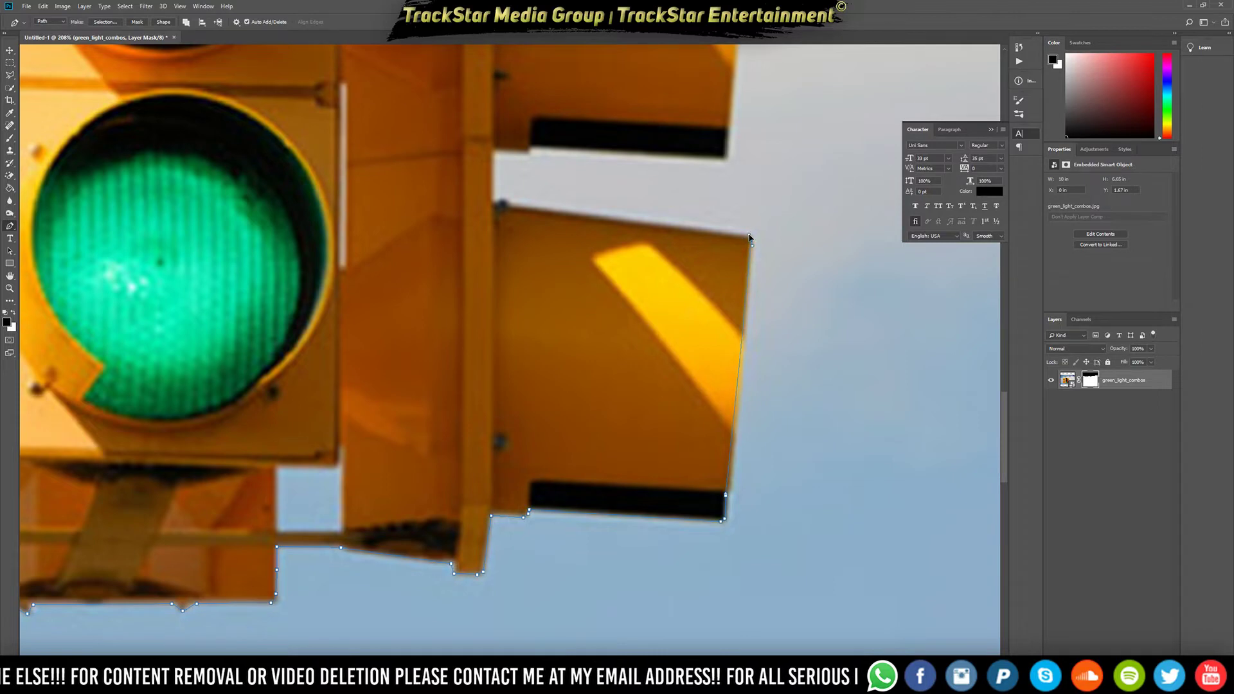
left_click(738, 375)
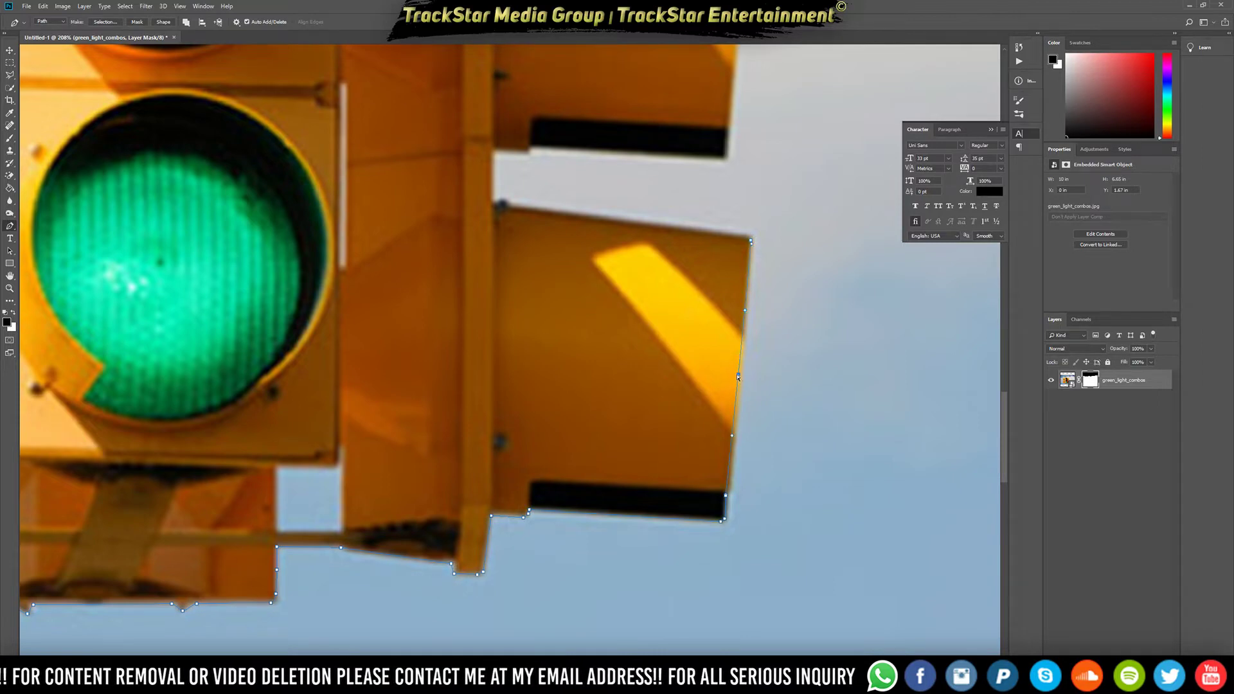
left_click_drag(739, 377, 744, 374)
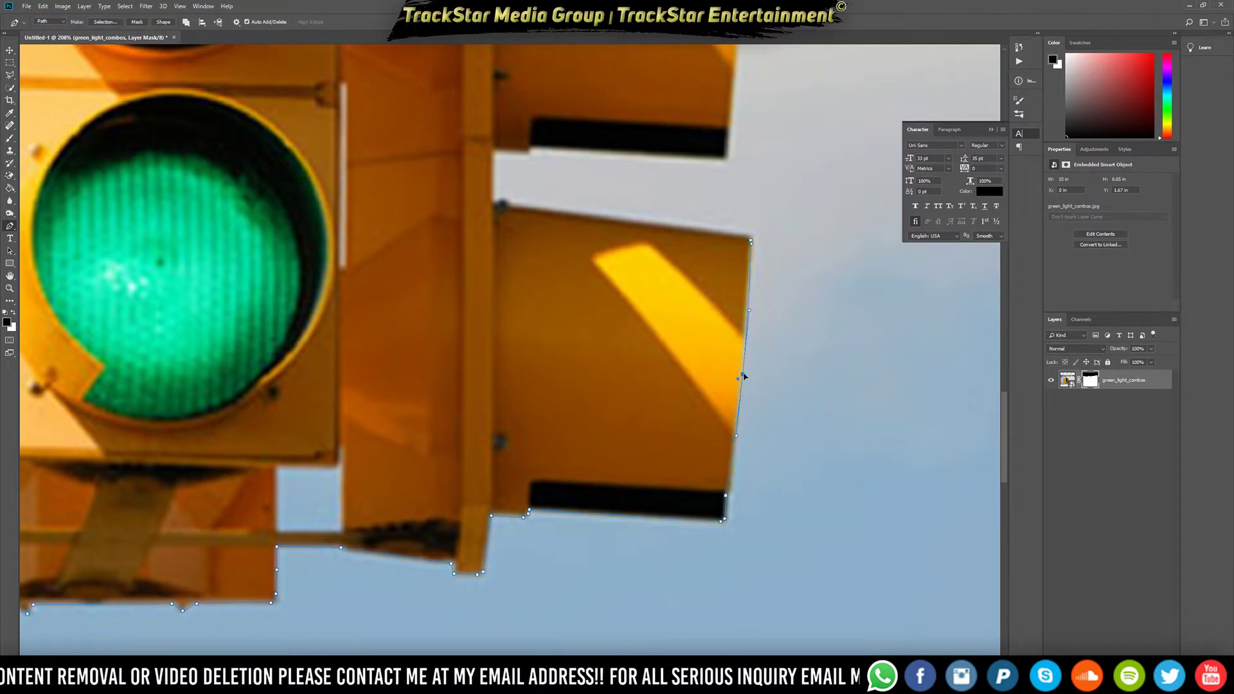
left_click(729, 478)
left_click_drag(729, 478, 731, 483)
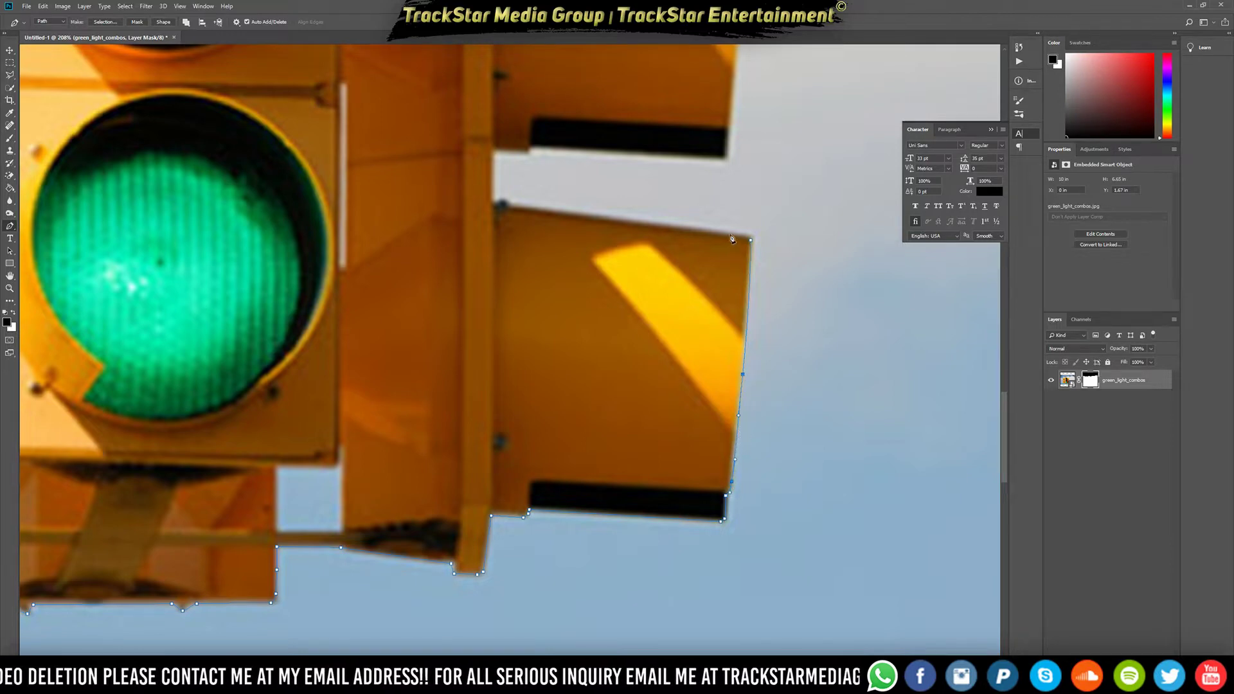
Trace the lower right visor's top edge, go around the bolt and up the post, and follow the middle visor's underside to its notch
left_click(509, 205)
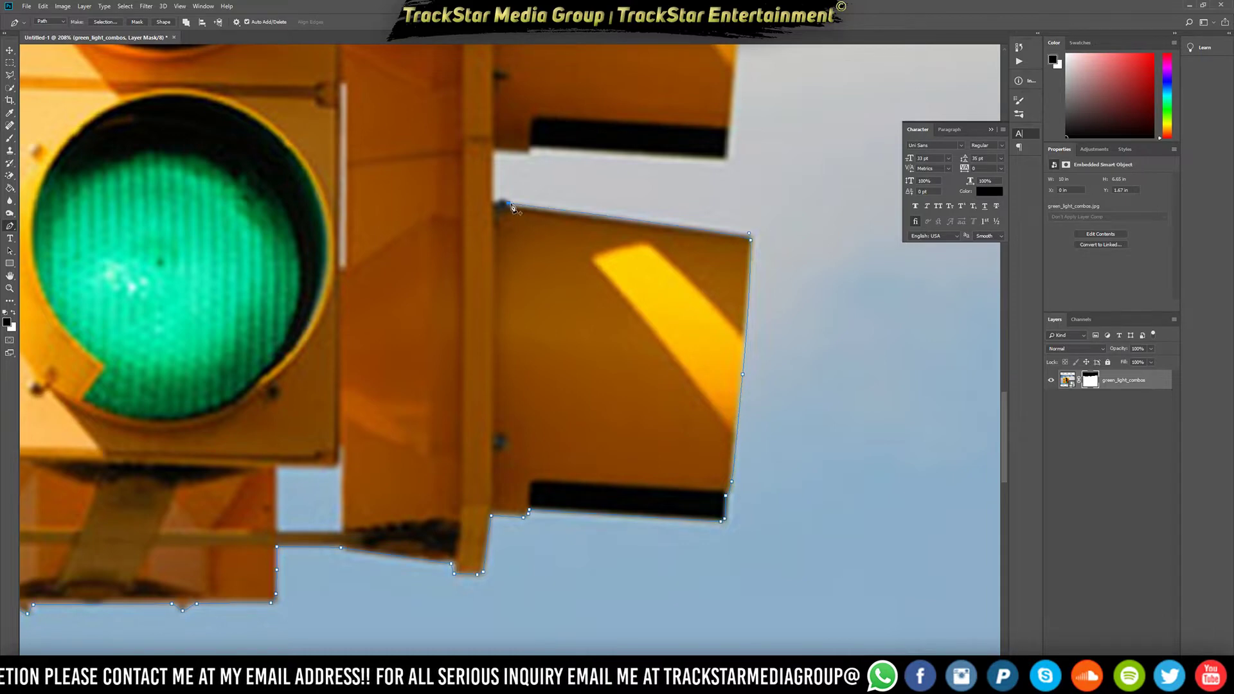
left_click(499, 200)
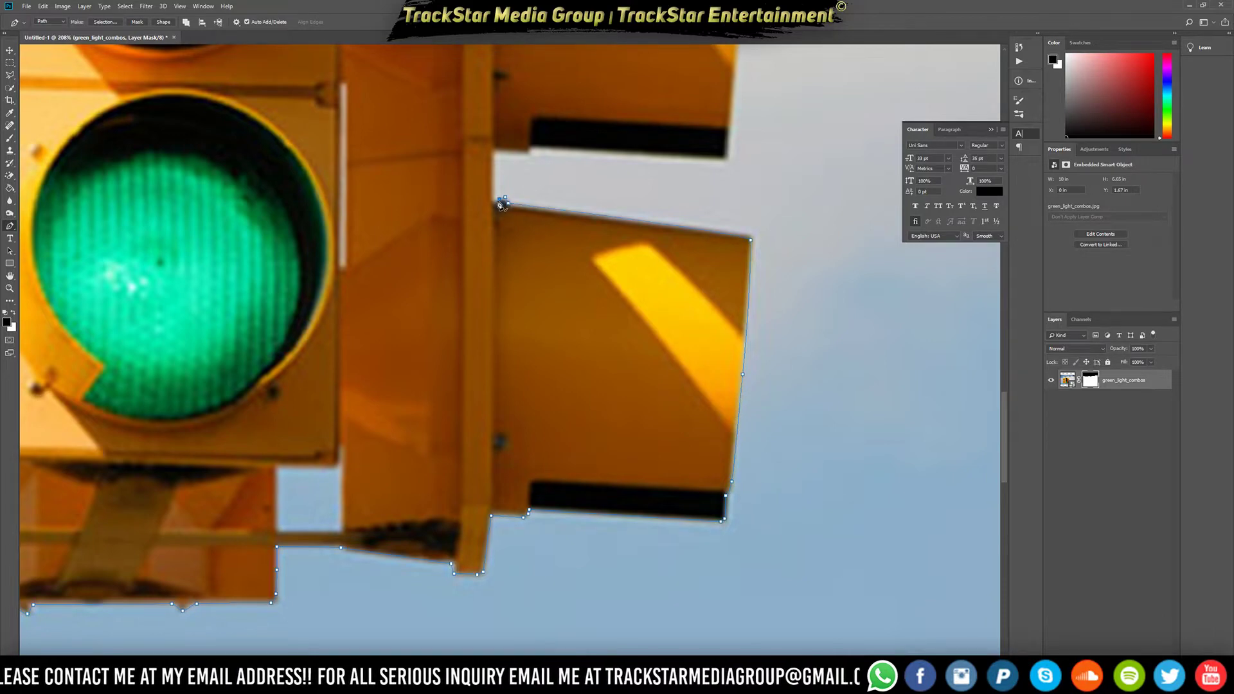
left_click(493, 201)
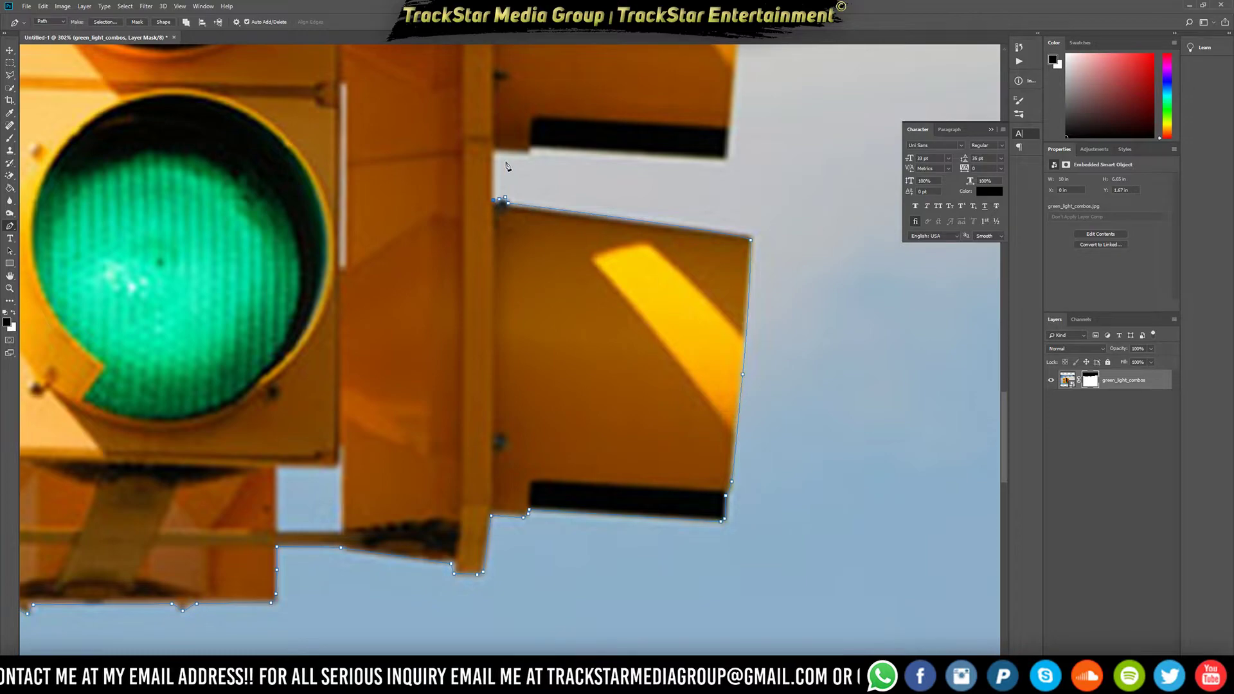
scroll(503, 162, "up", 8)
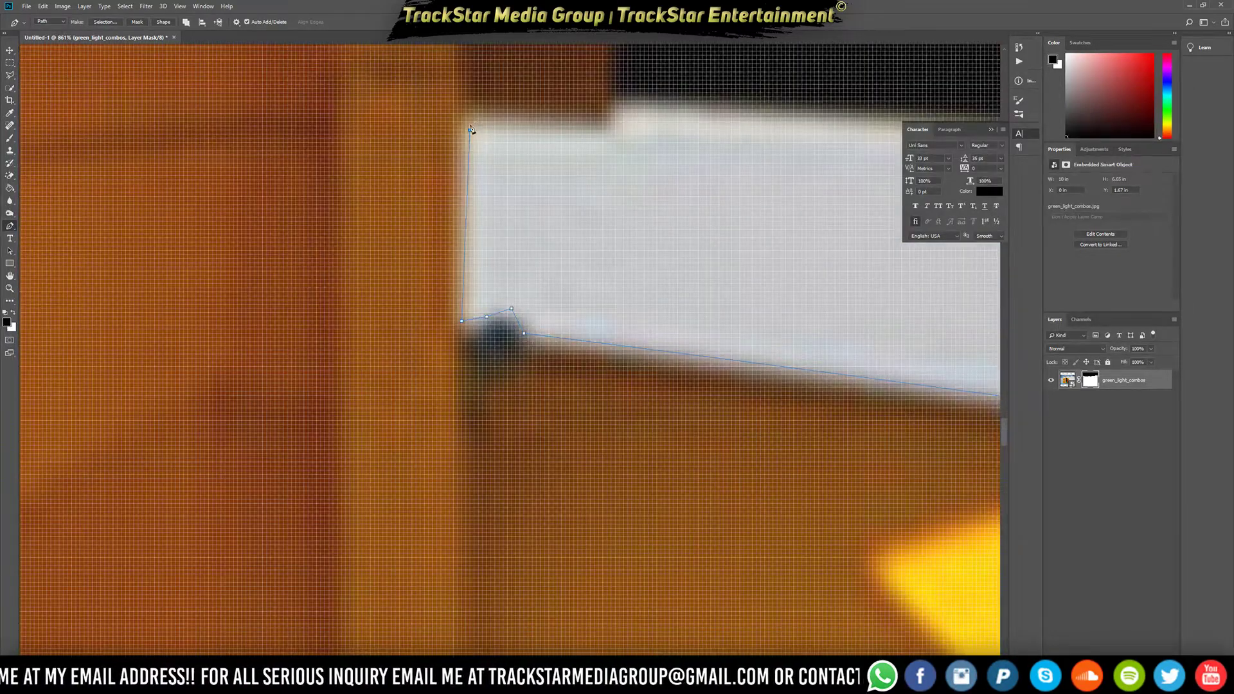
left_click_drag(478, 122, 484, 122)
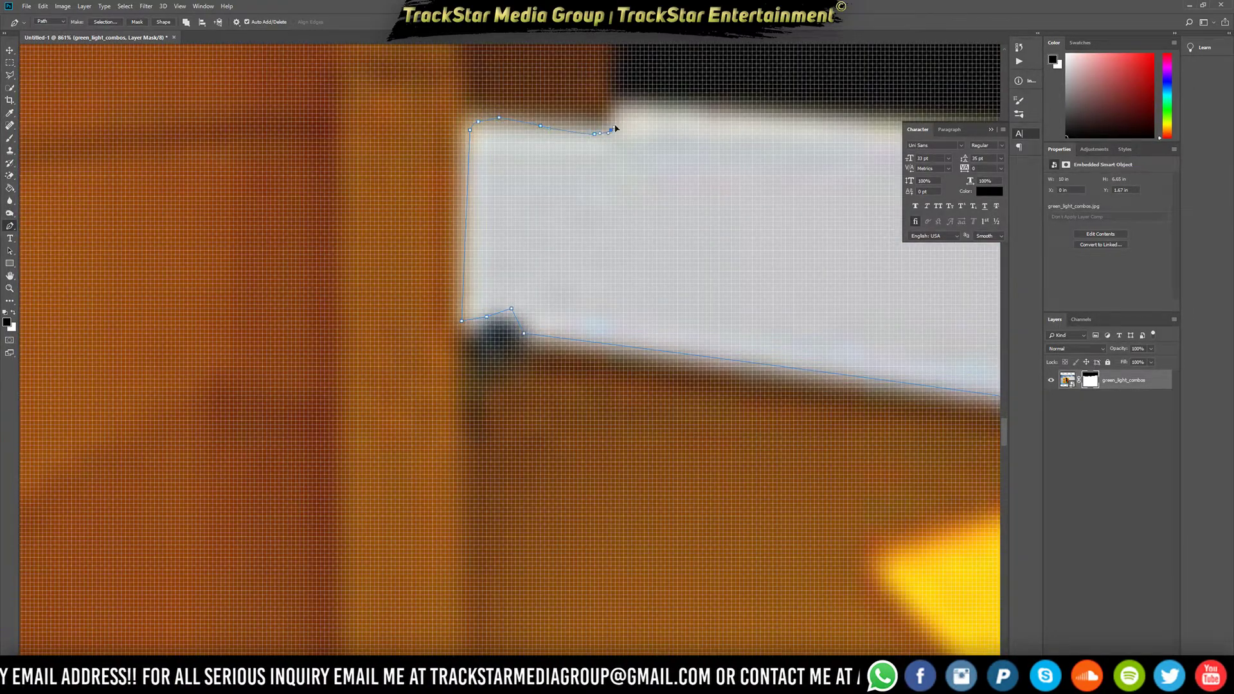
Continue the path along the middle right visor's bottom edge, around its outer corner, and up to the top of its black rim
scroll(683, 154, "down", 7)
scroll(683, 154, "down", 9)
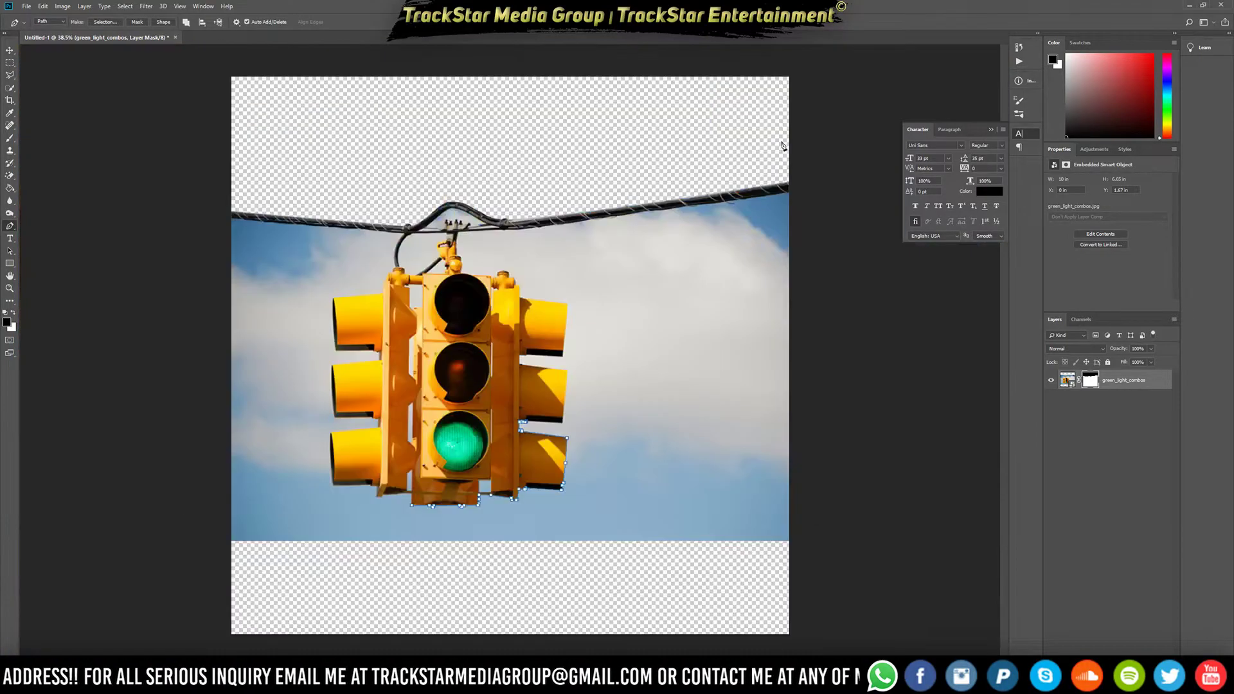
scroll(726, 215, "up", 7)
scroll(347, 635, "up", 10)
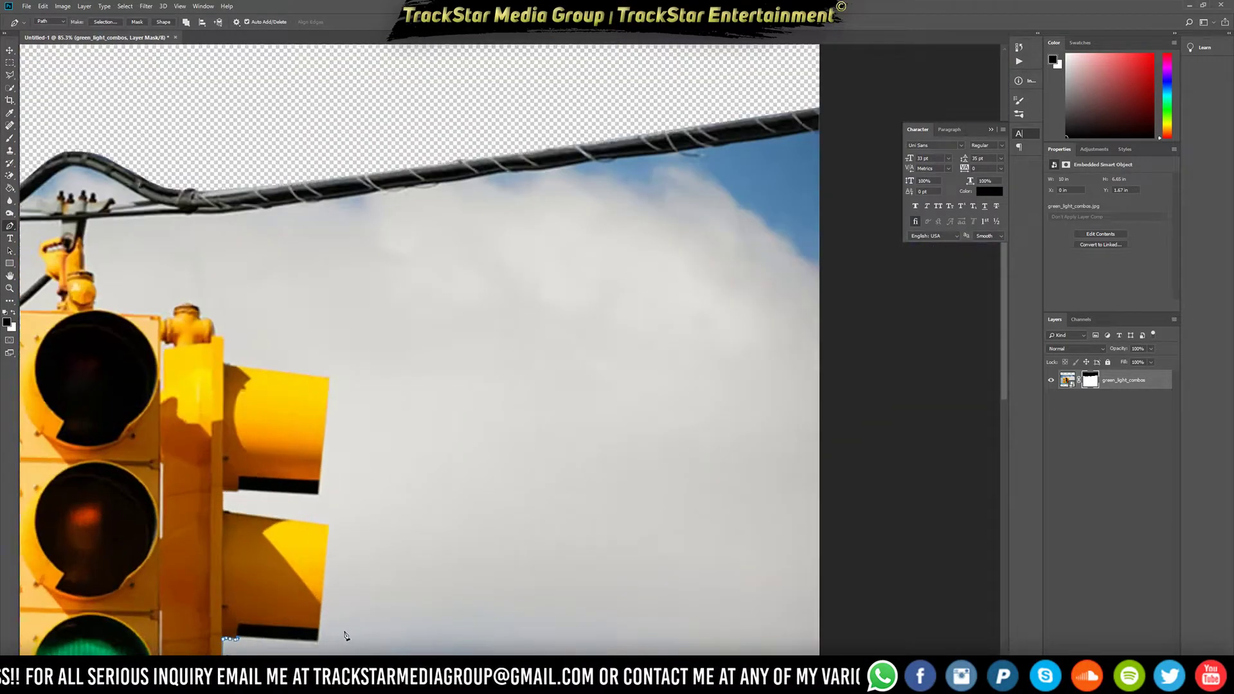
scroll(283, 504, "down", 3)
scroll(296, 557, "up", 5)
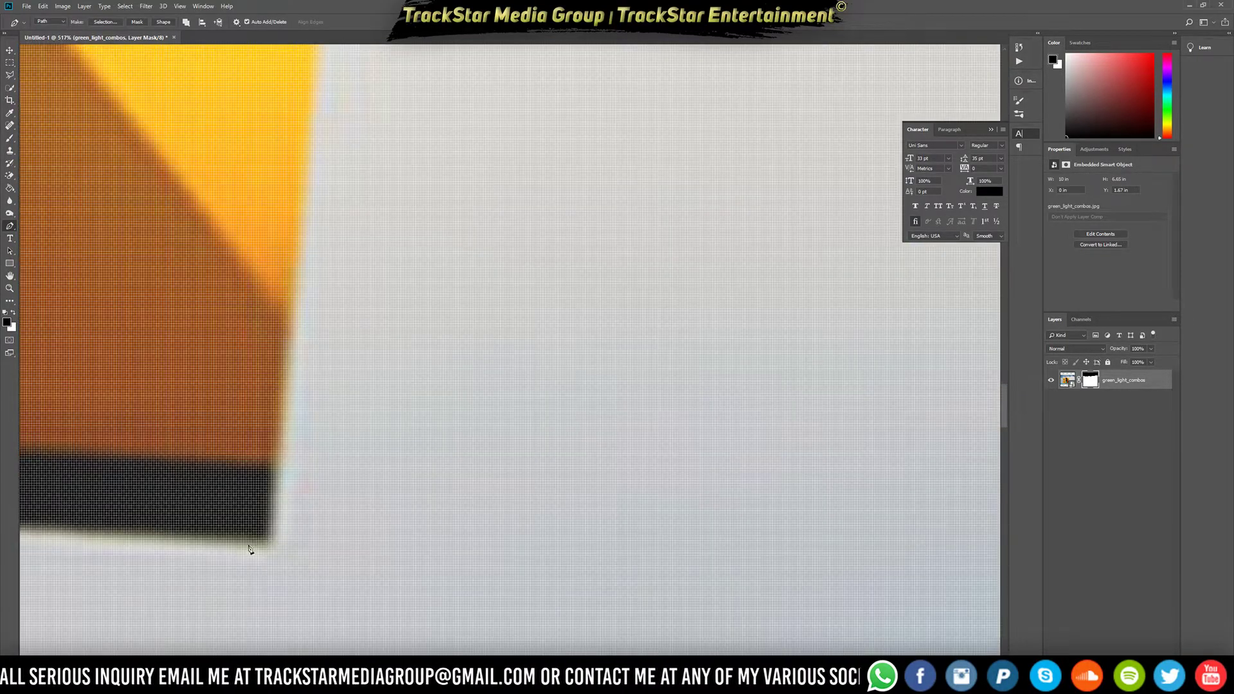
left_click(262, 550)
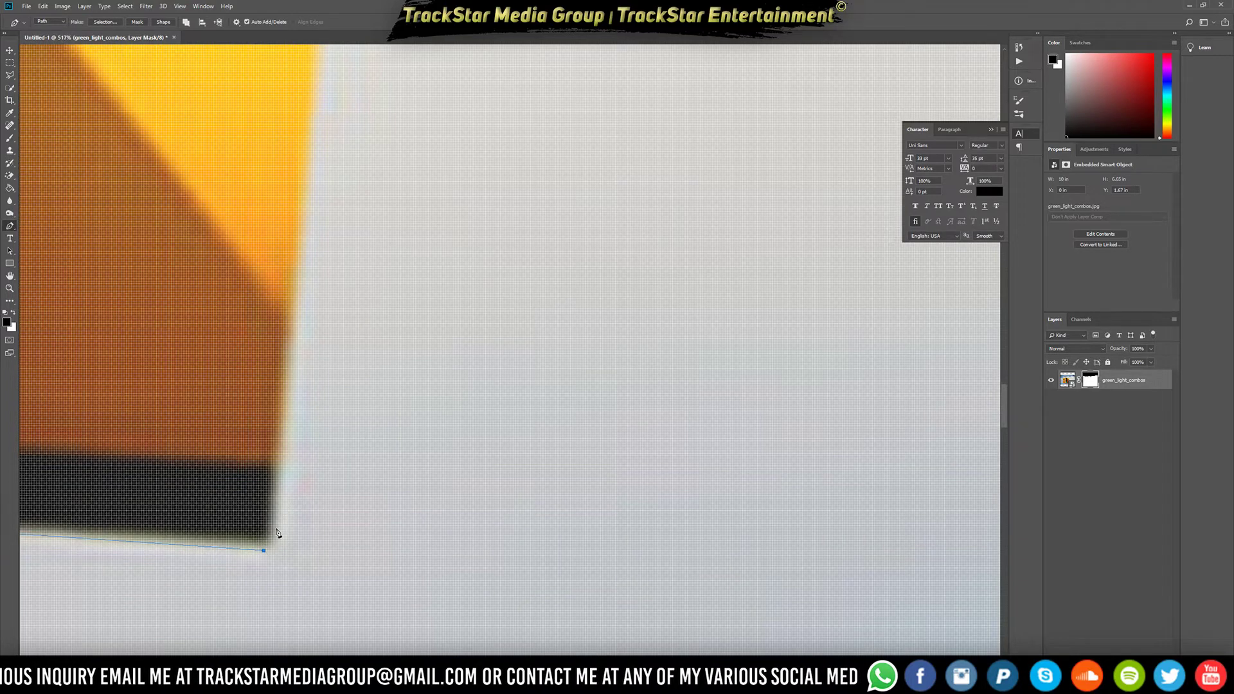
left_click(284, 468)
Extend the path up the middle right visor's outer edge and curve it around the upper corner
scroll(302, 370, "down", 10)
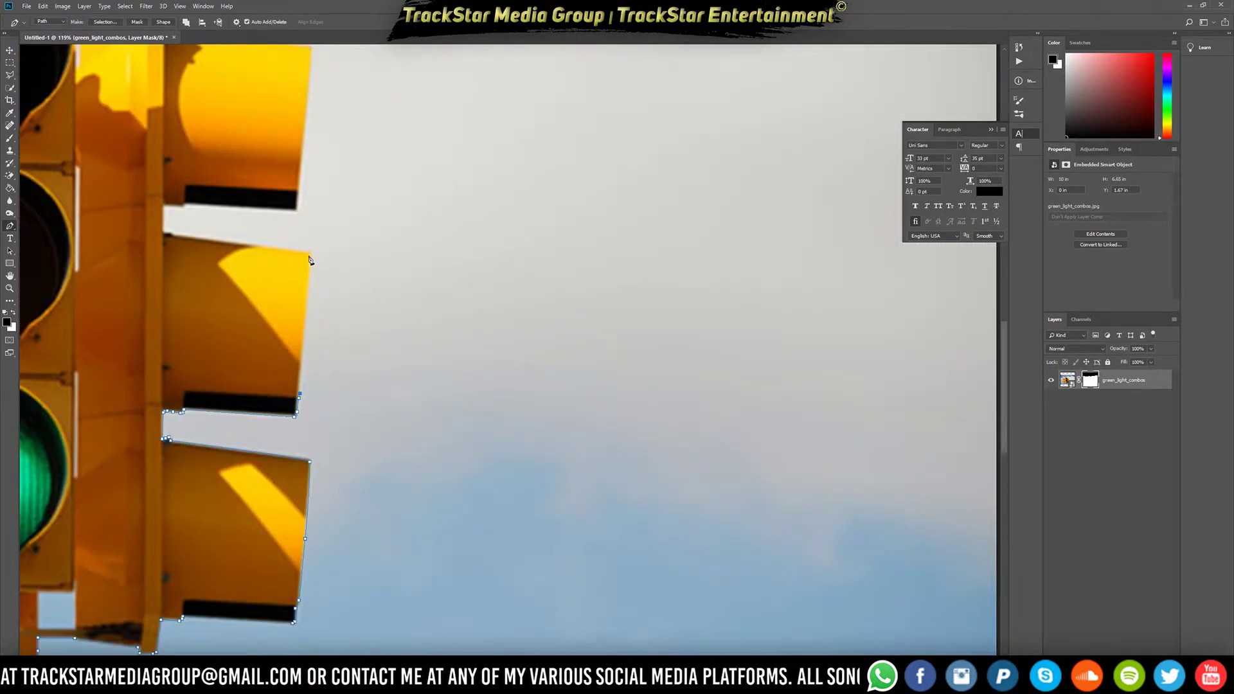
left_click(309, 260)
scroll(309, 260, "up", 10)
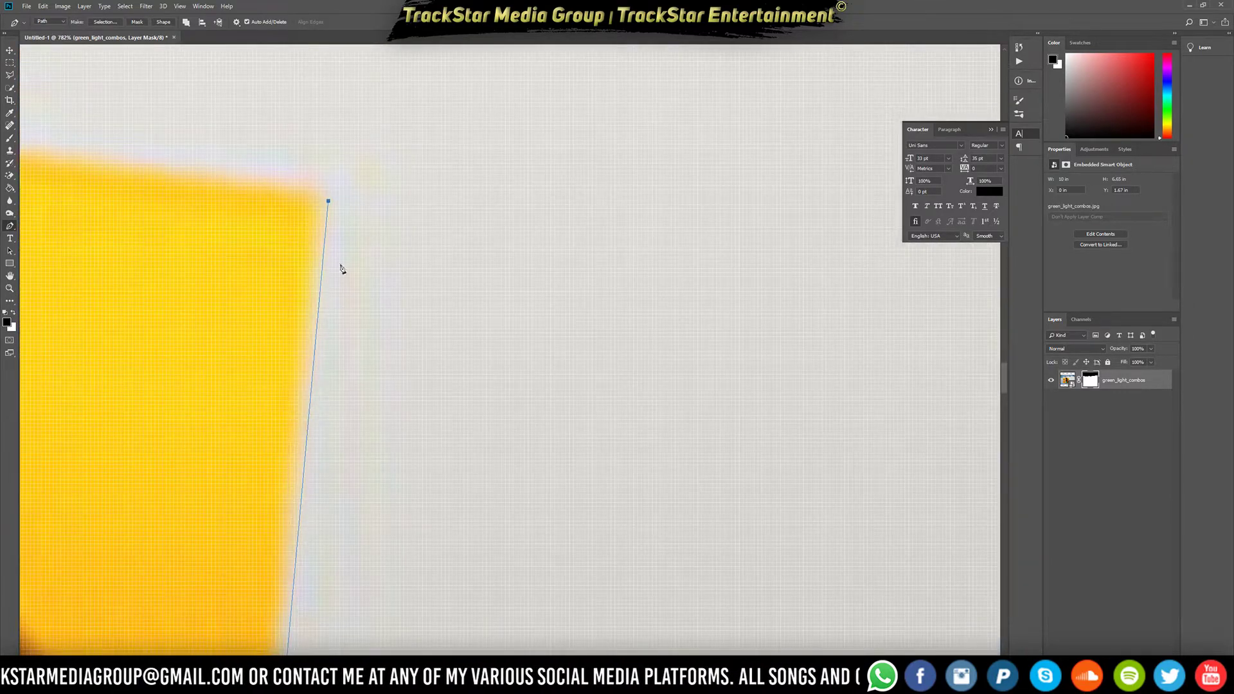
scroll(341, 269, "down", 4)
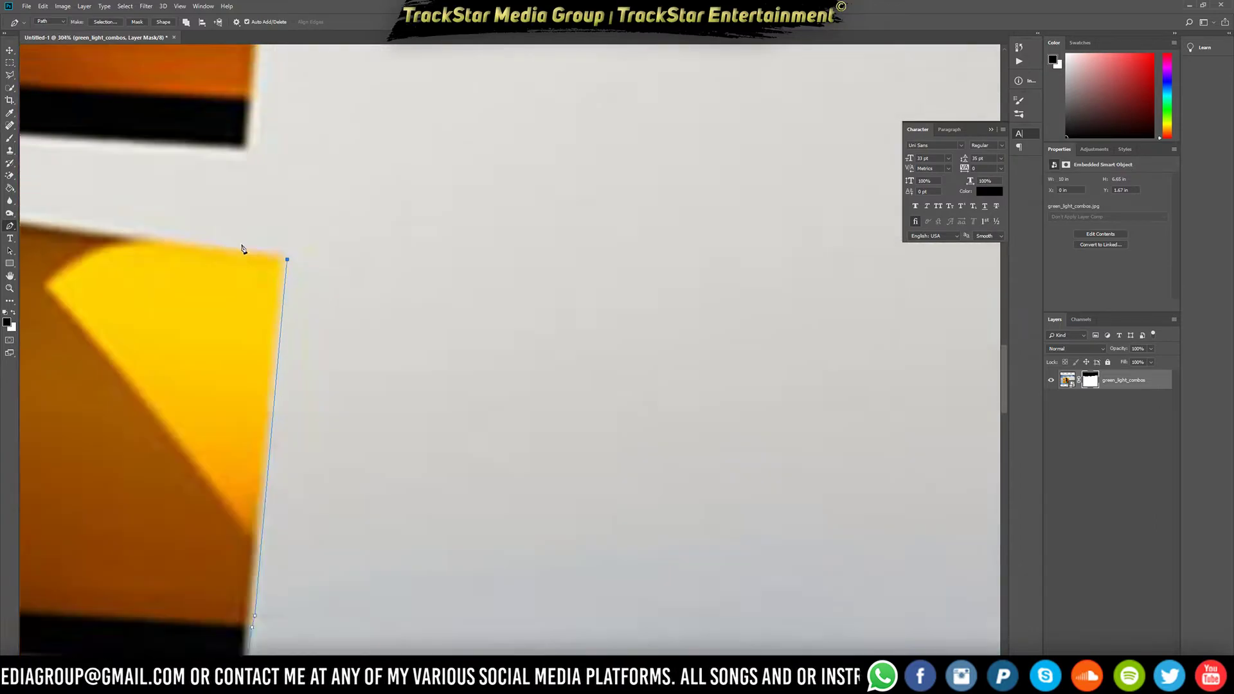
scroll(242, 249, "up", 8)
left_click_drag(331, 272, 215, 261)
Trace the middle right visor's top edge back to the bolt and carry the path around the bolt to the post
scroll(214, 263, "down", 3)
scroll(214, 268, "down", 10)
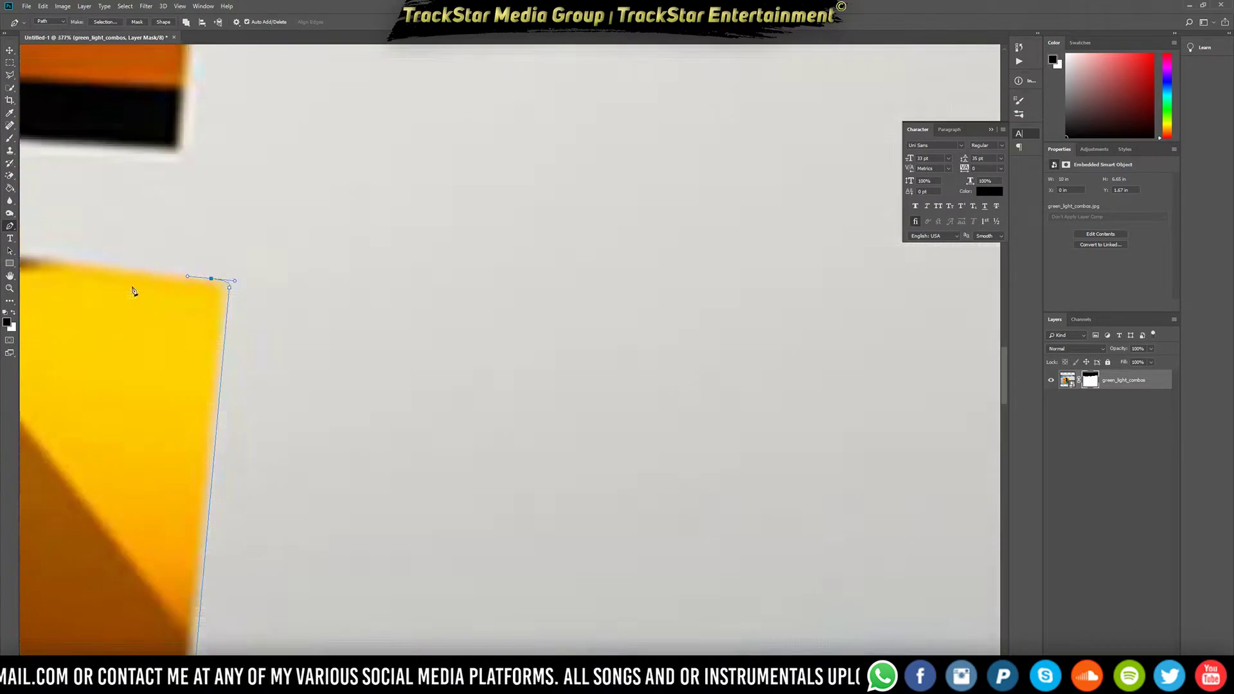
scroll(83, 289, "up", 4)
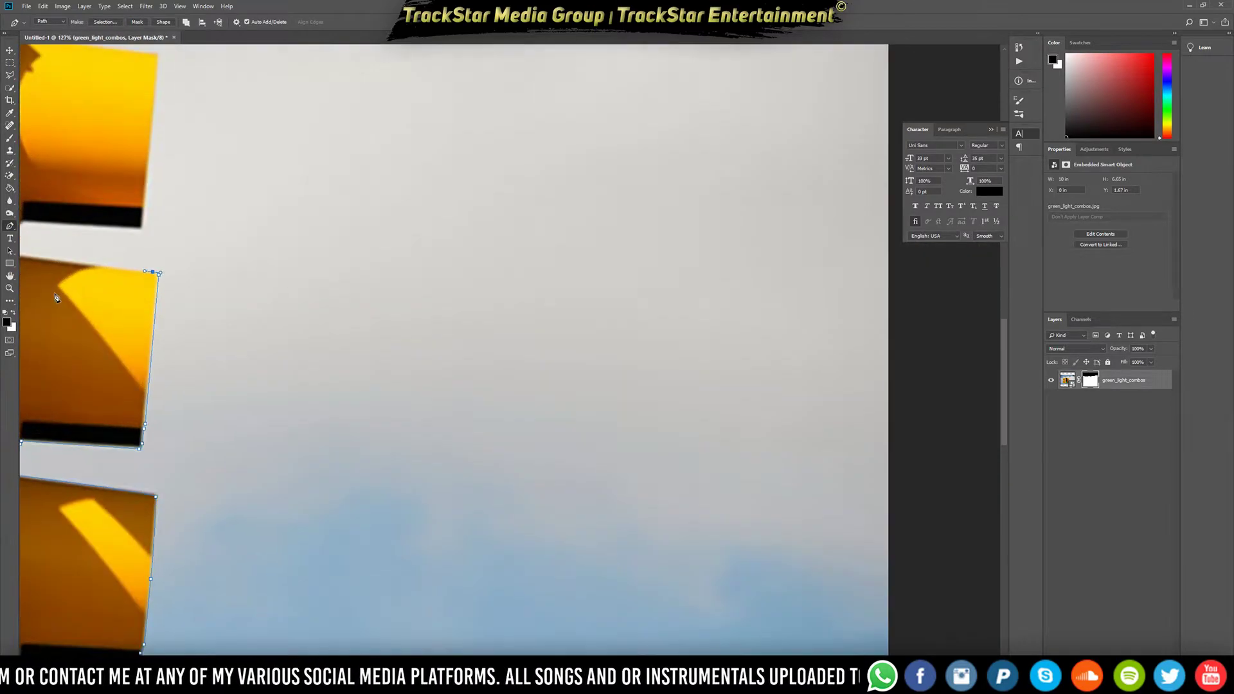
scroll(49, 286, "down", 8)
scroll(496, 351, "up", 2)
scroll(498, 350, "up", 6)
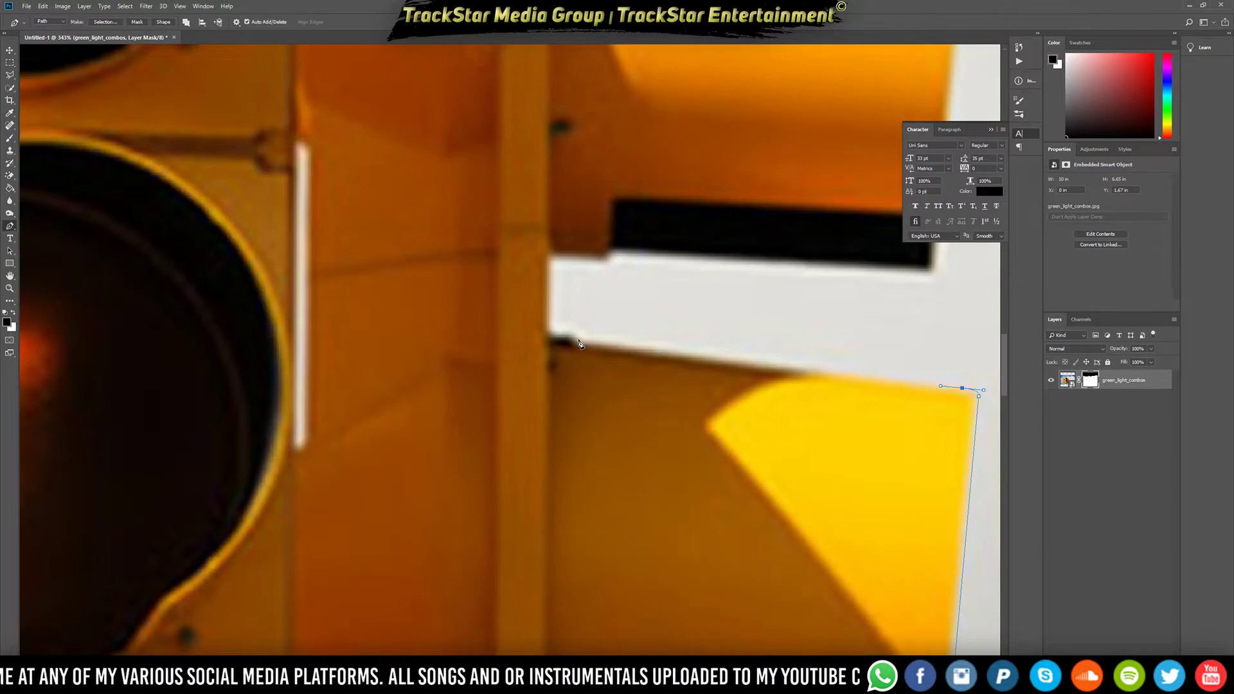
left_click(578, 339)
scroll(568, 339, "up", 4)
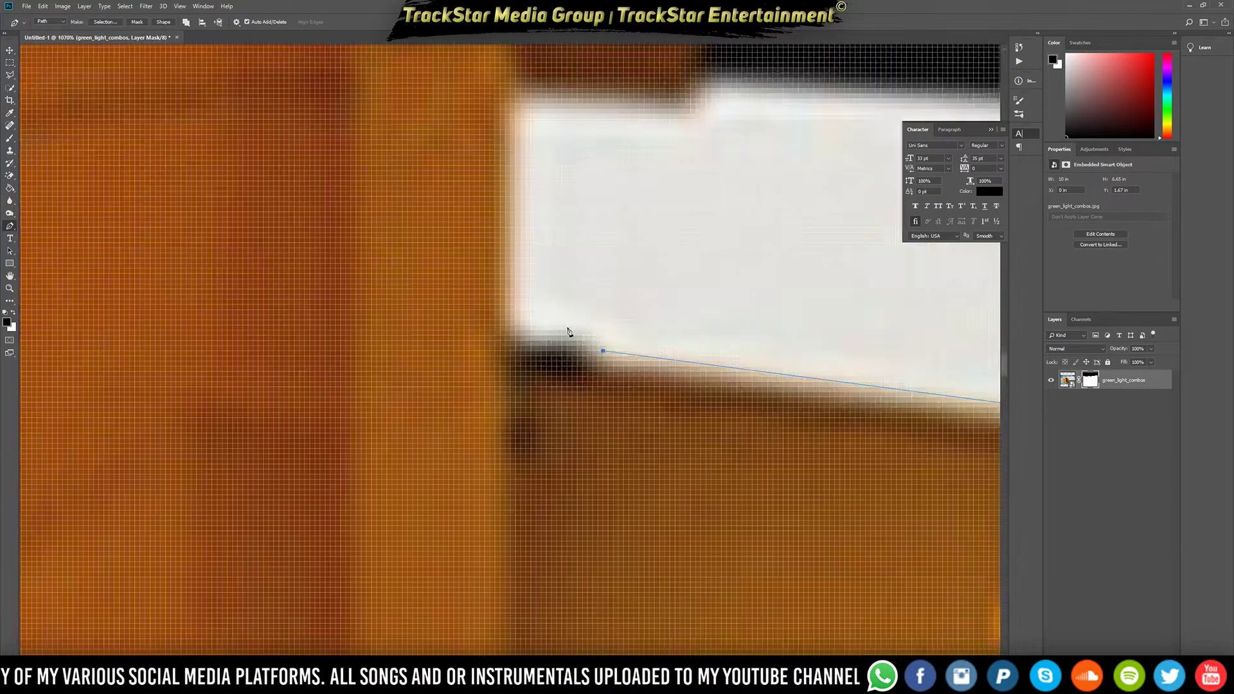
left_click_drag(571, 343, 473, 281)
Extend the path up the post and follow the upper right visor's underside to the notch at its black rim
scroll(474, 272, "down", 5)
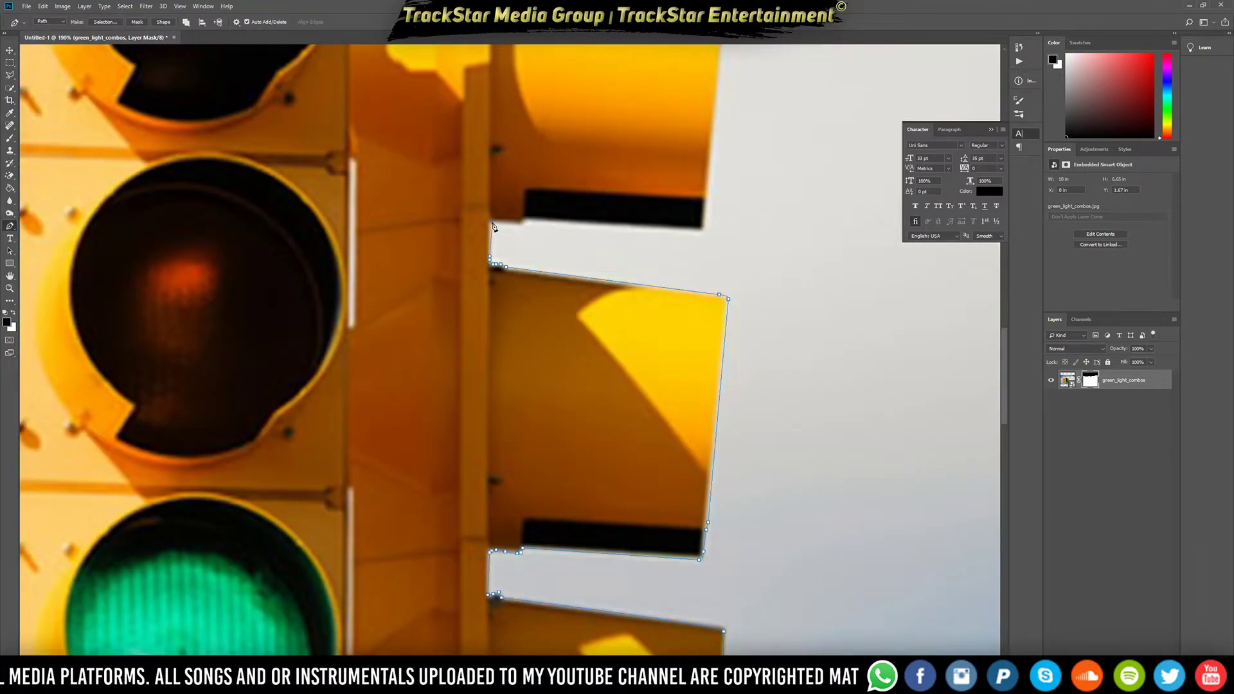
scroll(494, 226, "up", 5)
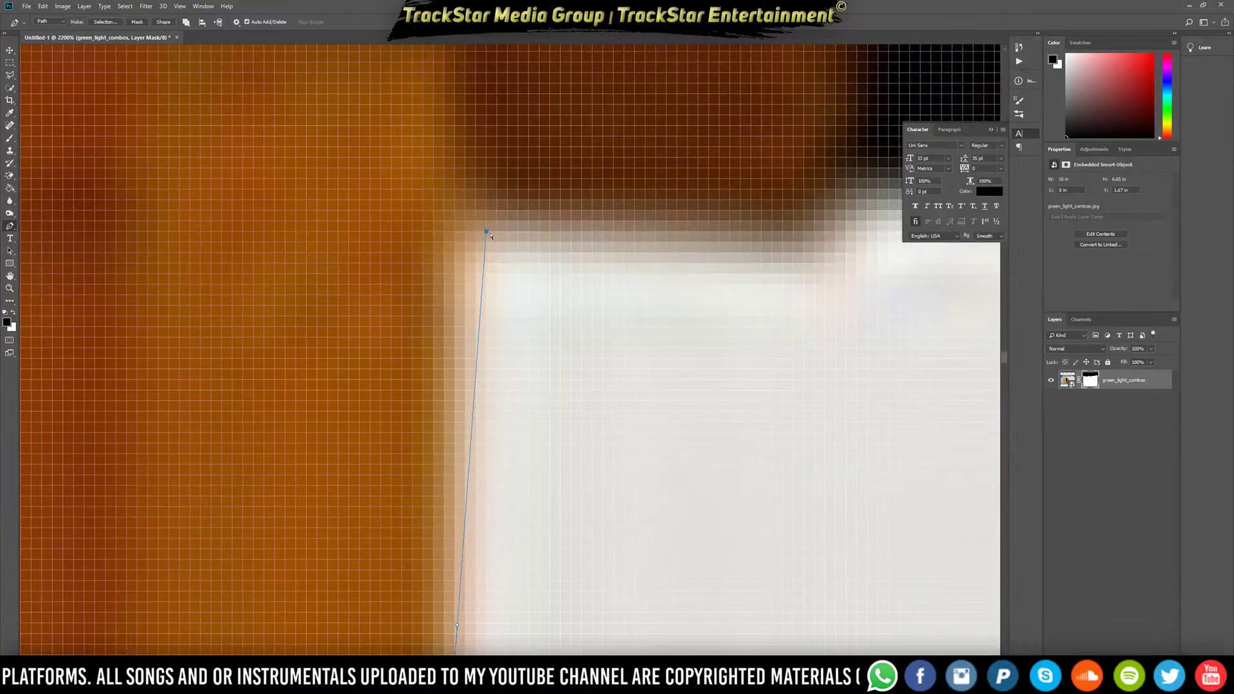
left_click_drag(486, 233, 463, 240)
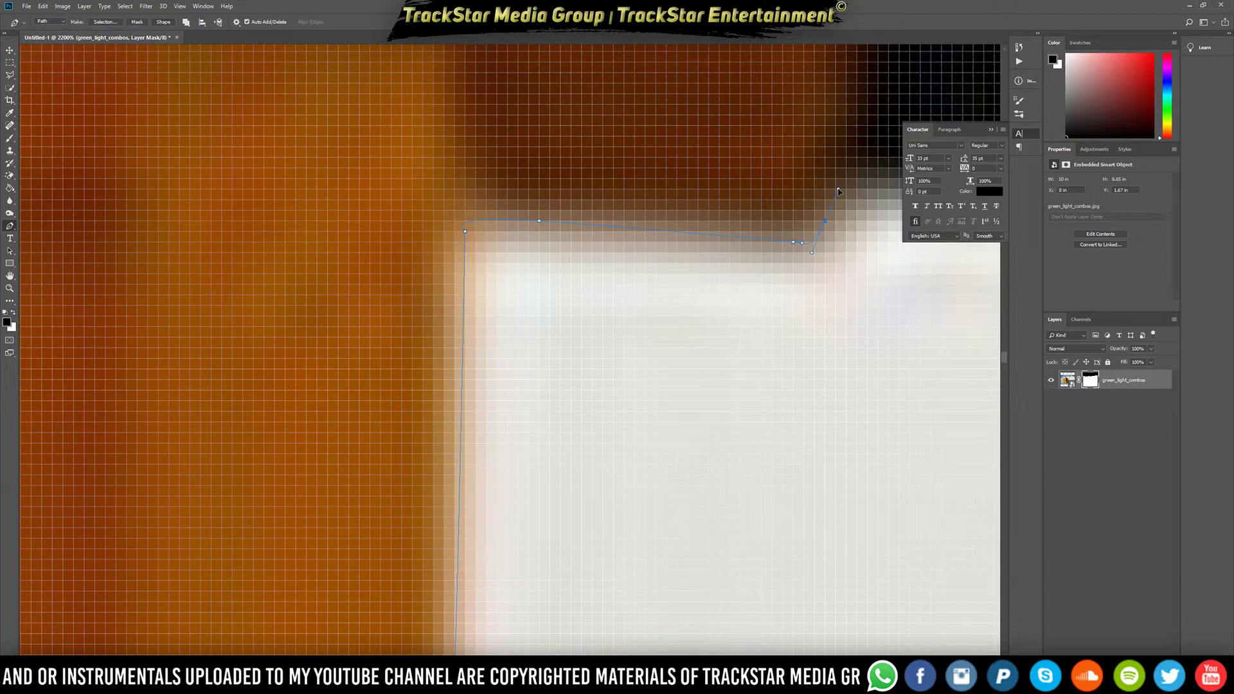
Continue the path along the upper right visor's black bottom edge and curve it around the outer corner
scroll(838, 191, "down", 8)
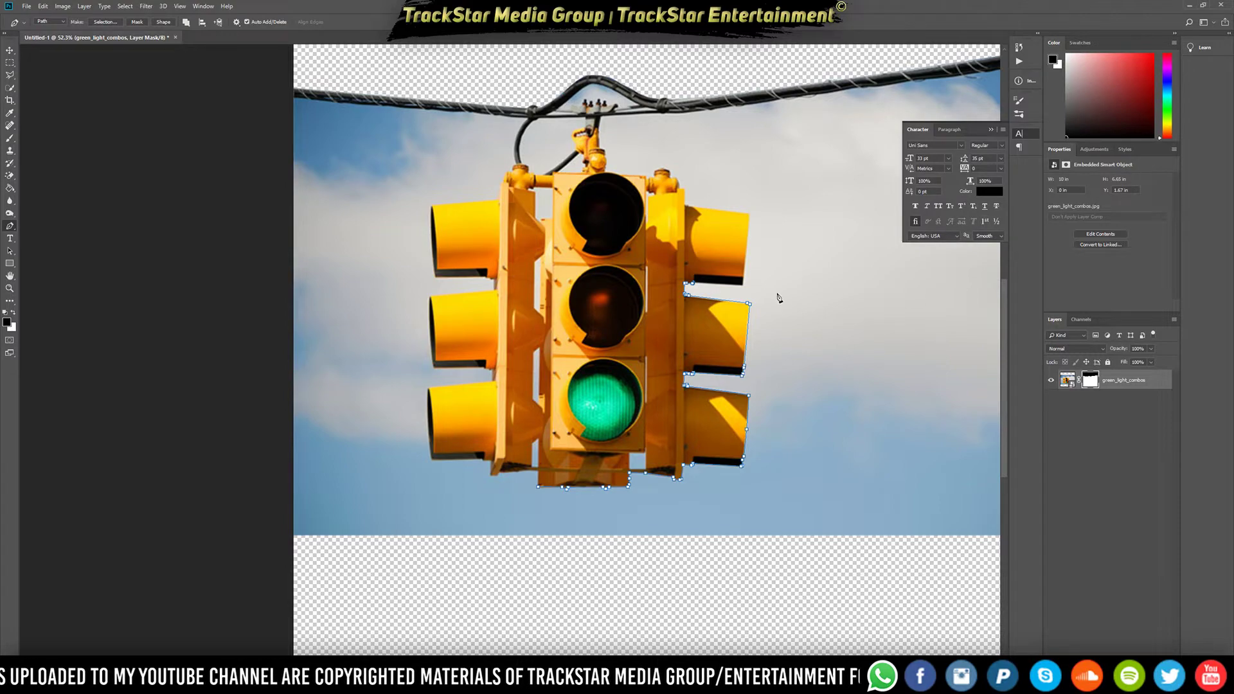
scroll(752, 286, "up", 8)
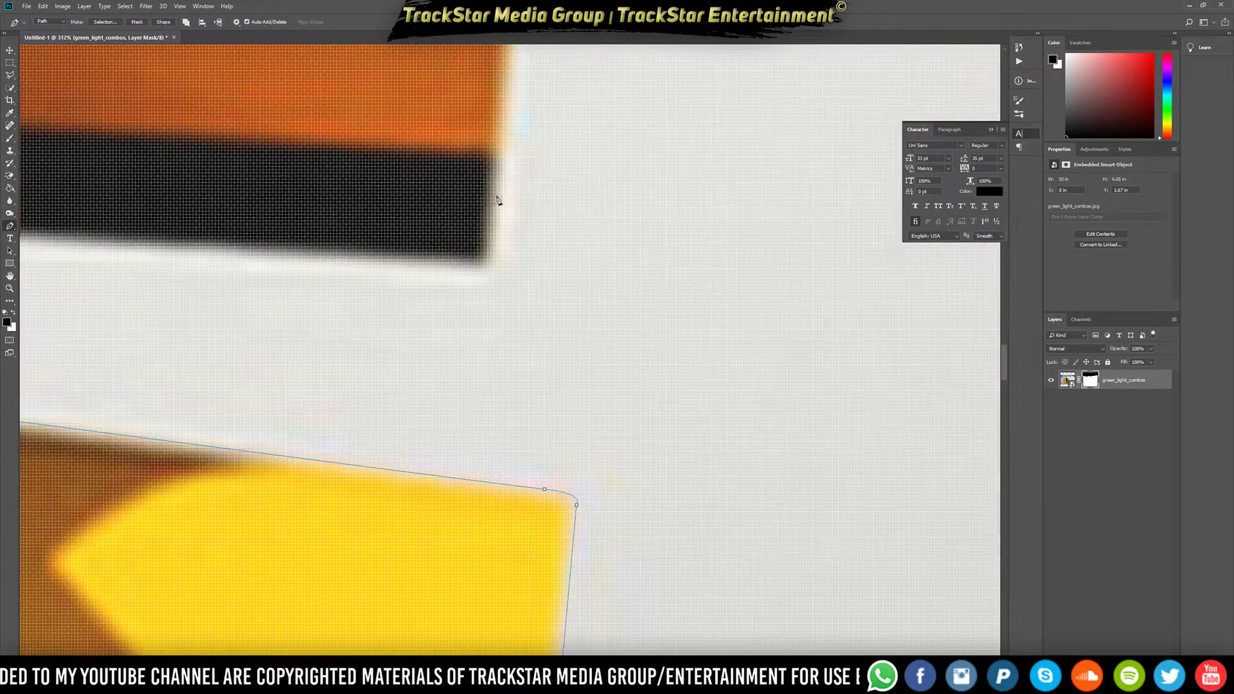
scroll(499, 200, "down", 4)
scroll(435, 252, "up", 4)
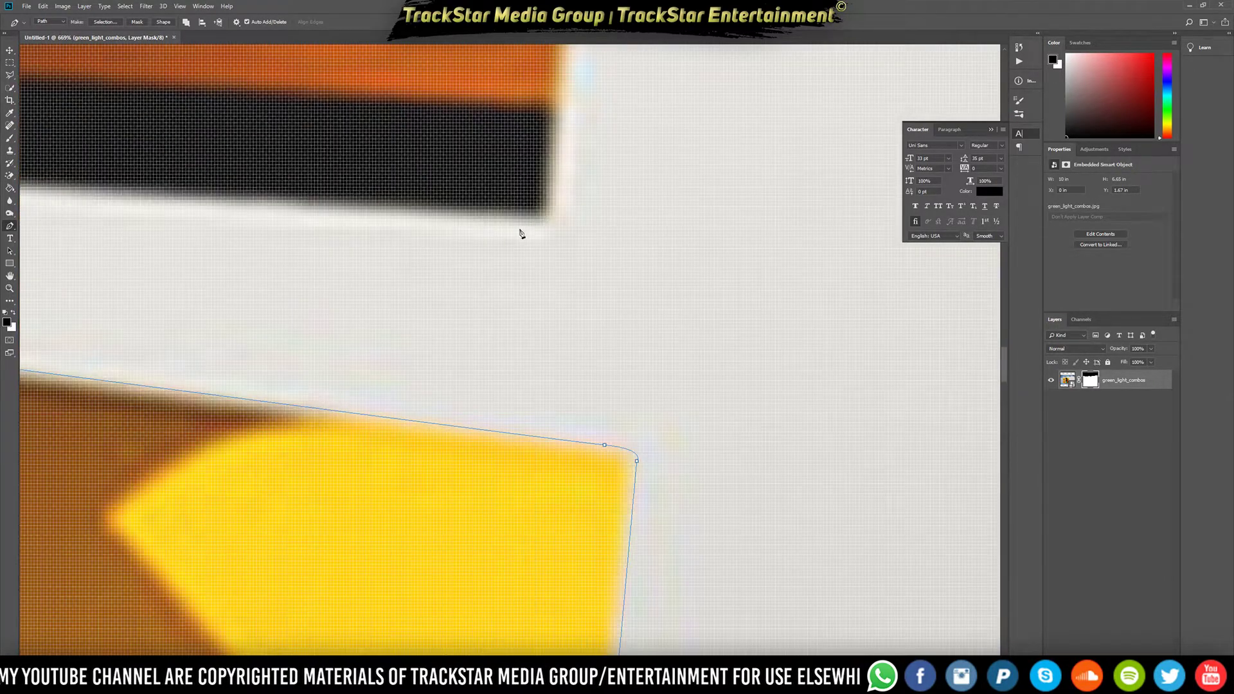
left_click(540, 223)
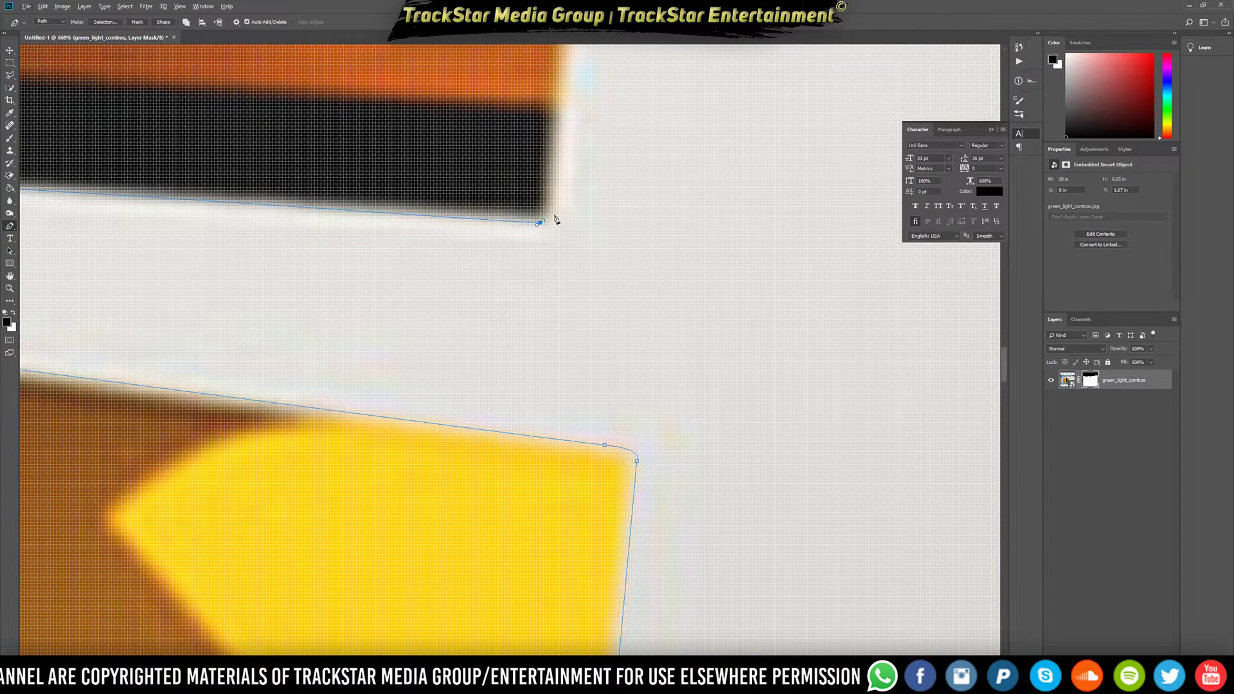
left_click(556, 195)
mouse_move(556, 186)
left_mouse_down()
mouse_move(558, 158)
mouse_move(554, 189)
left_mouse_up()
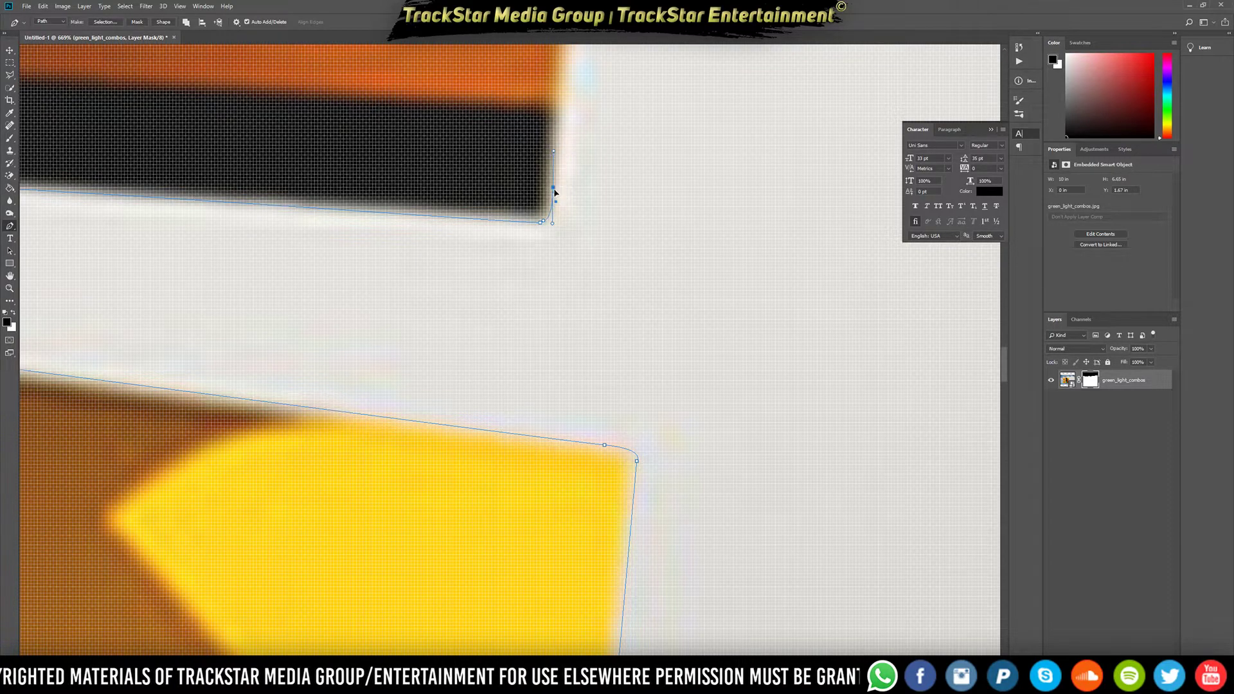
scroll(564, 132, "up", 7)
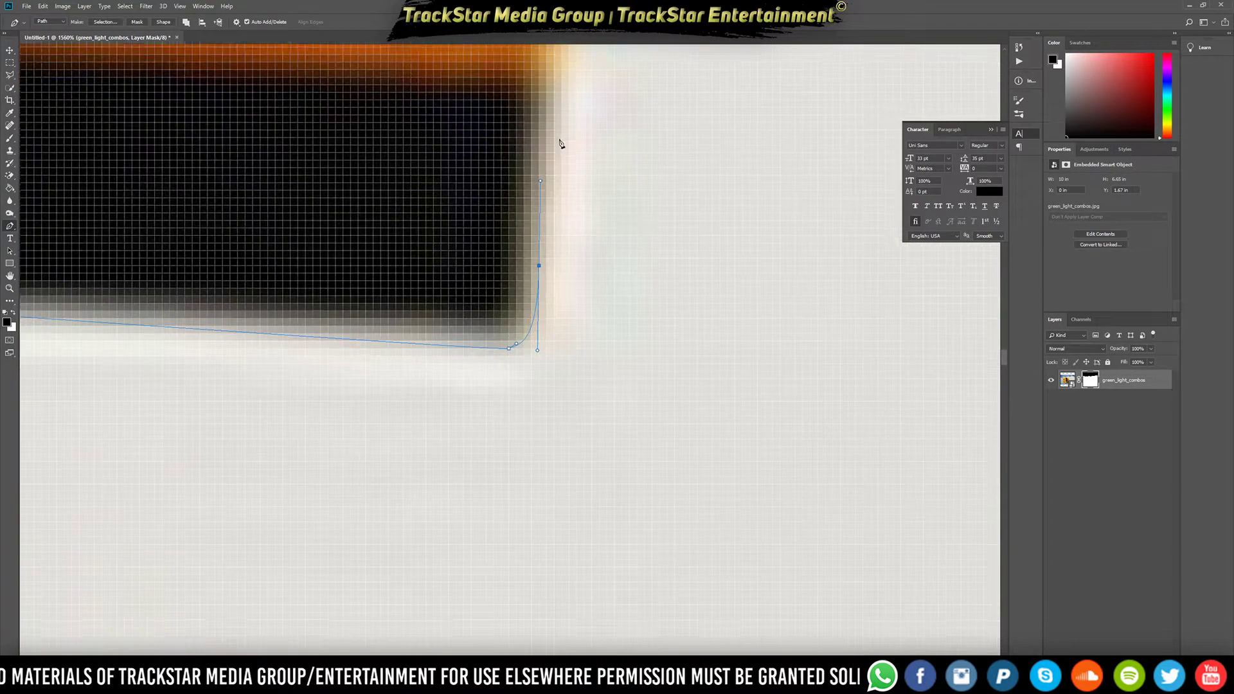
scroll(566, 133, "down", 5)
scroll(571, 133, "down", 15)
scroll(597, 116, "up", 4)
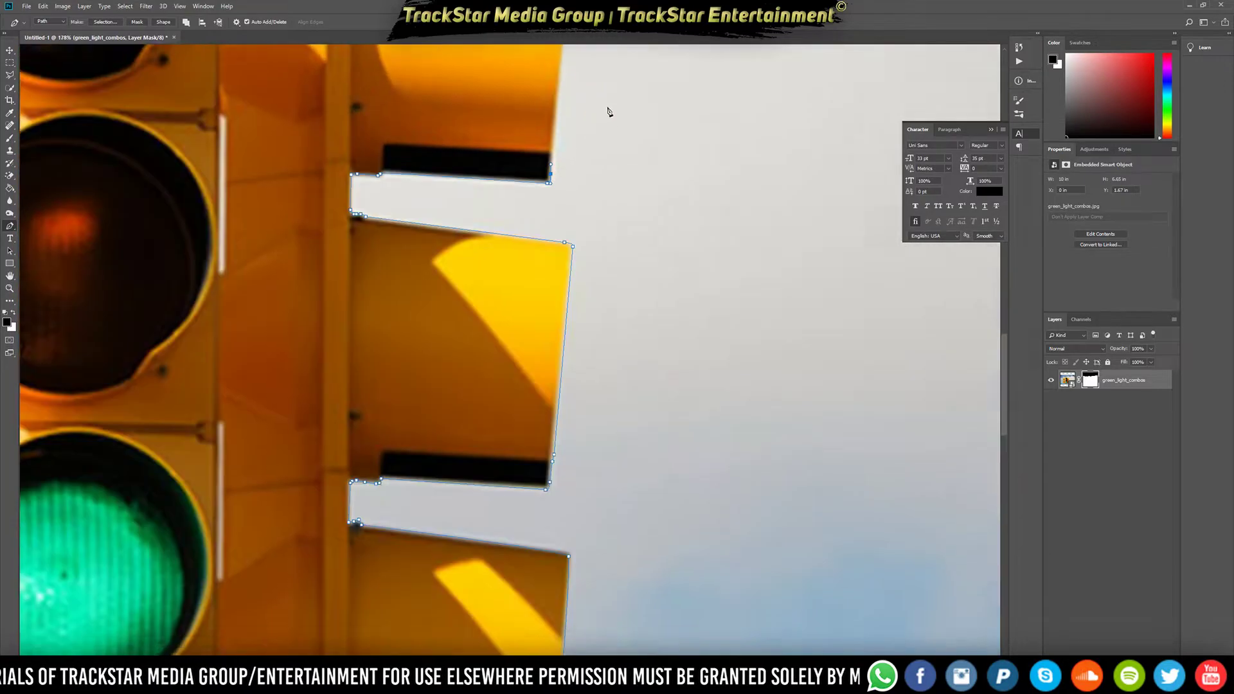
scroll(604, 140, "up", 2)
scroll(608, 146, "up", 3)
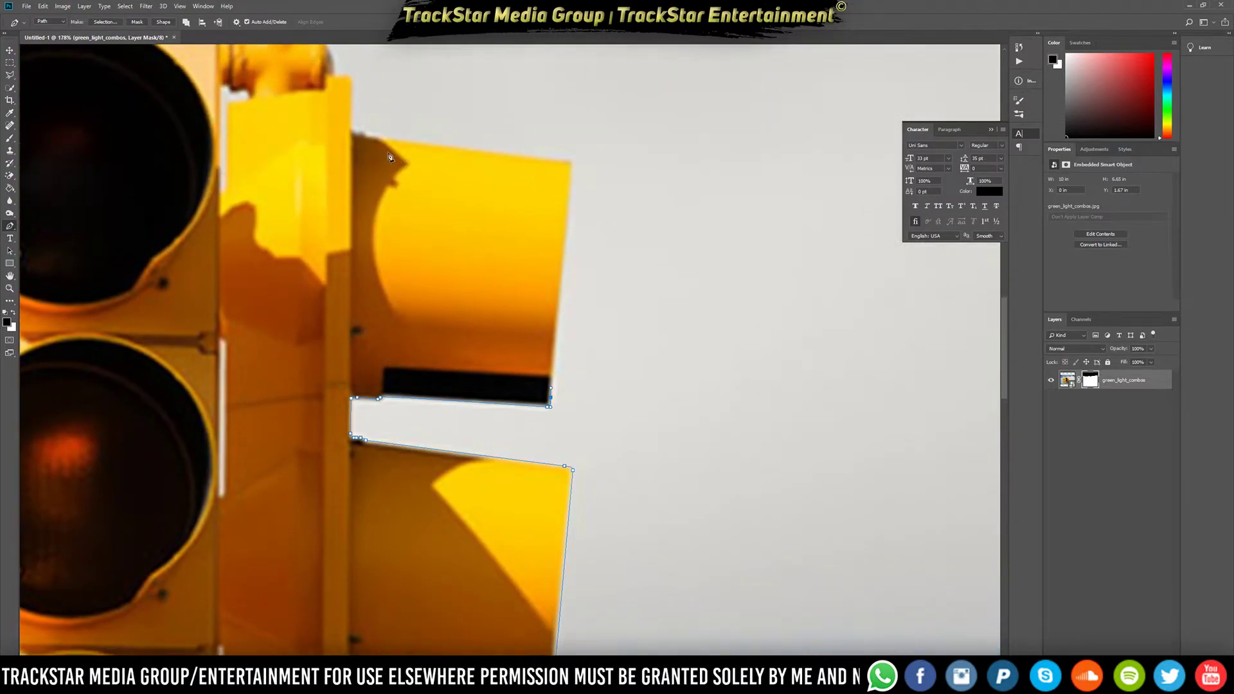
left_click(381, 143)
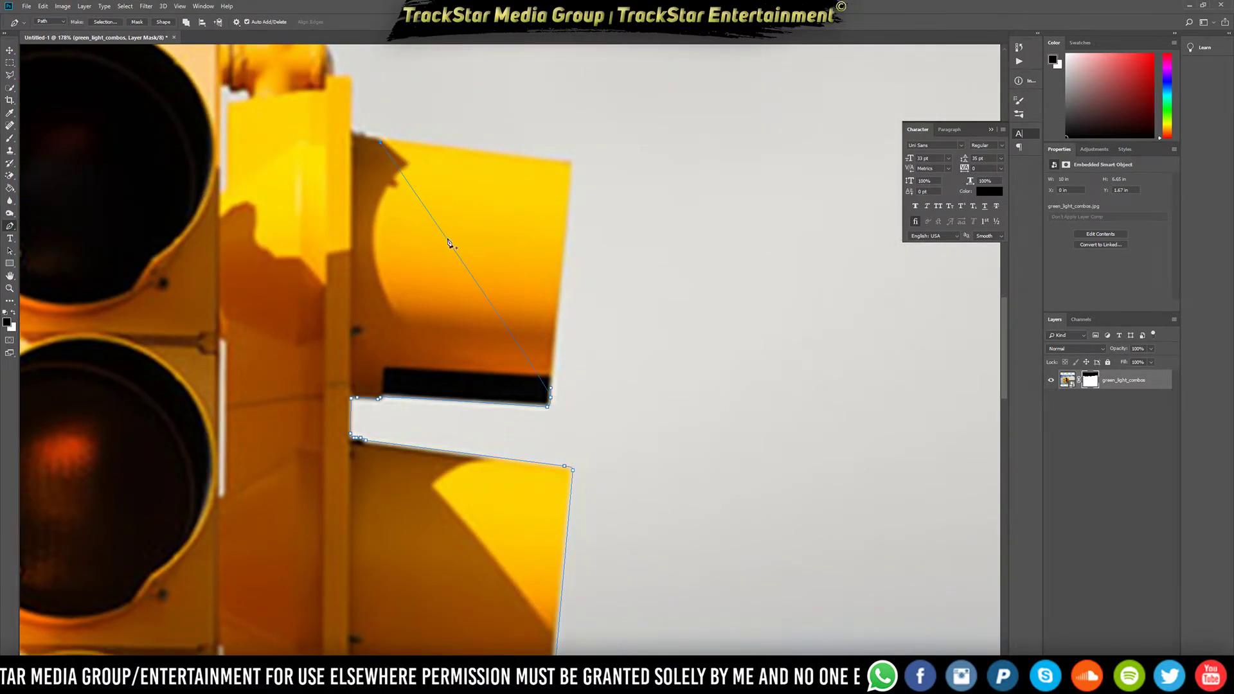
left_click_drag(447, 238, 562, 149)
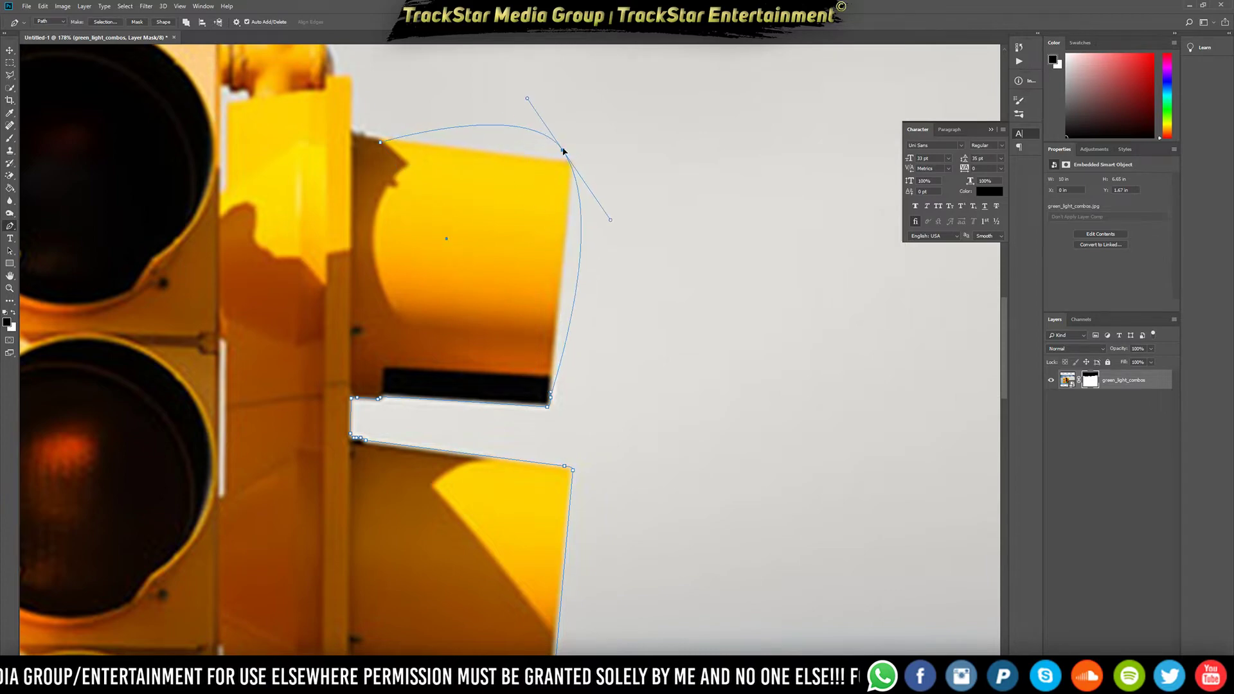
key("ctrl+alt+z")
key("ctrl+alt+z")
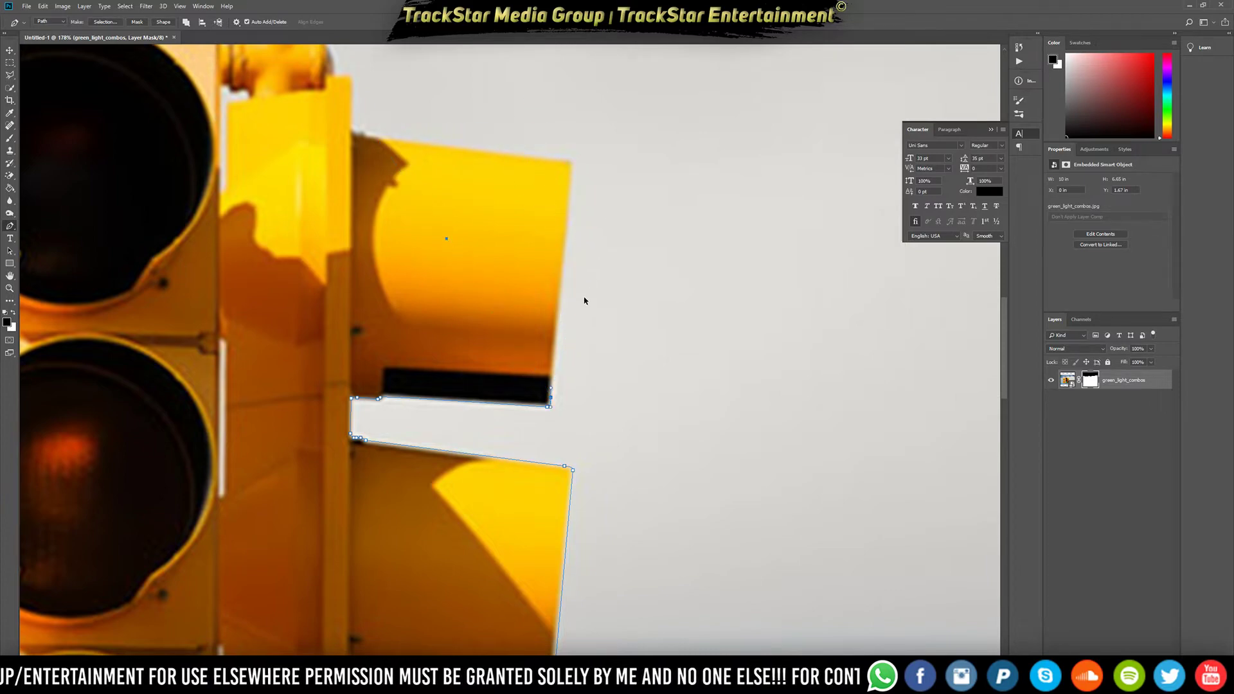
Extend the path up the upper right visor's outer edge and fit a curve closely around its upper corner
scroll(568, 315, "up", 3)
scroll(563, 404, "up", 3)
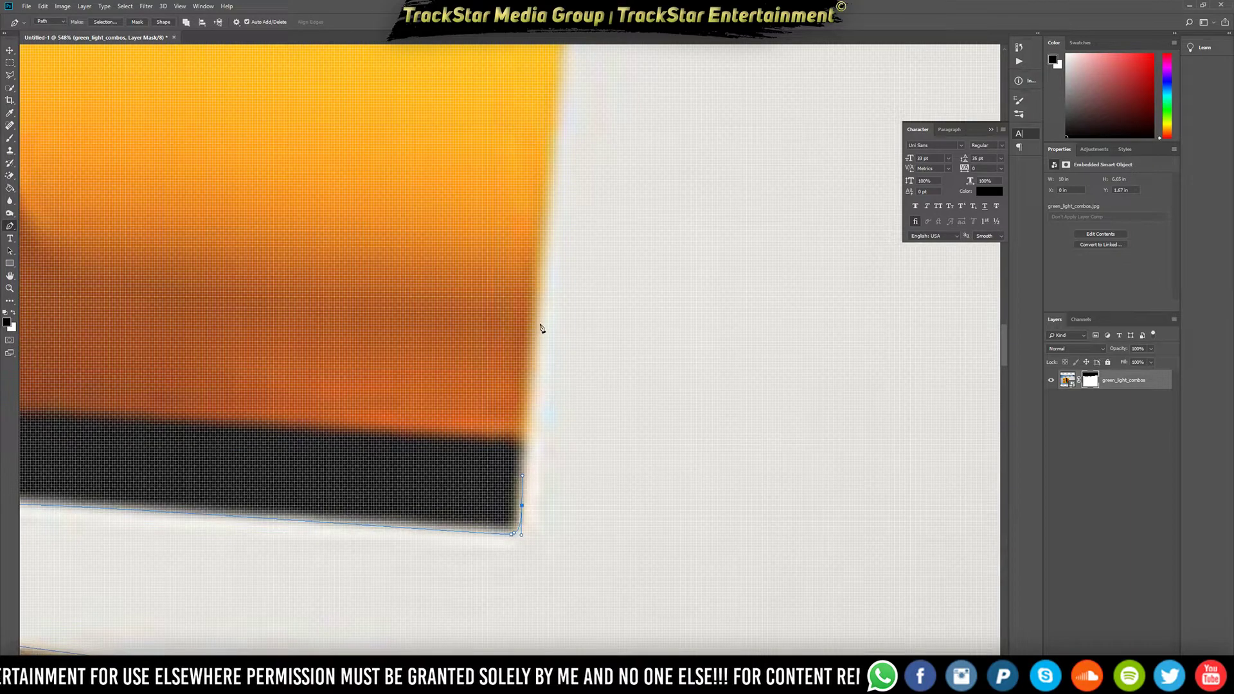
scroll(541, 328, "down", 5)
scroll(561, 159, "up", 1)
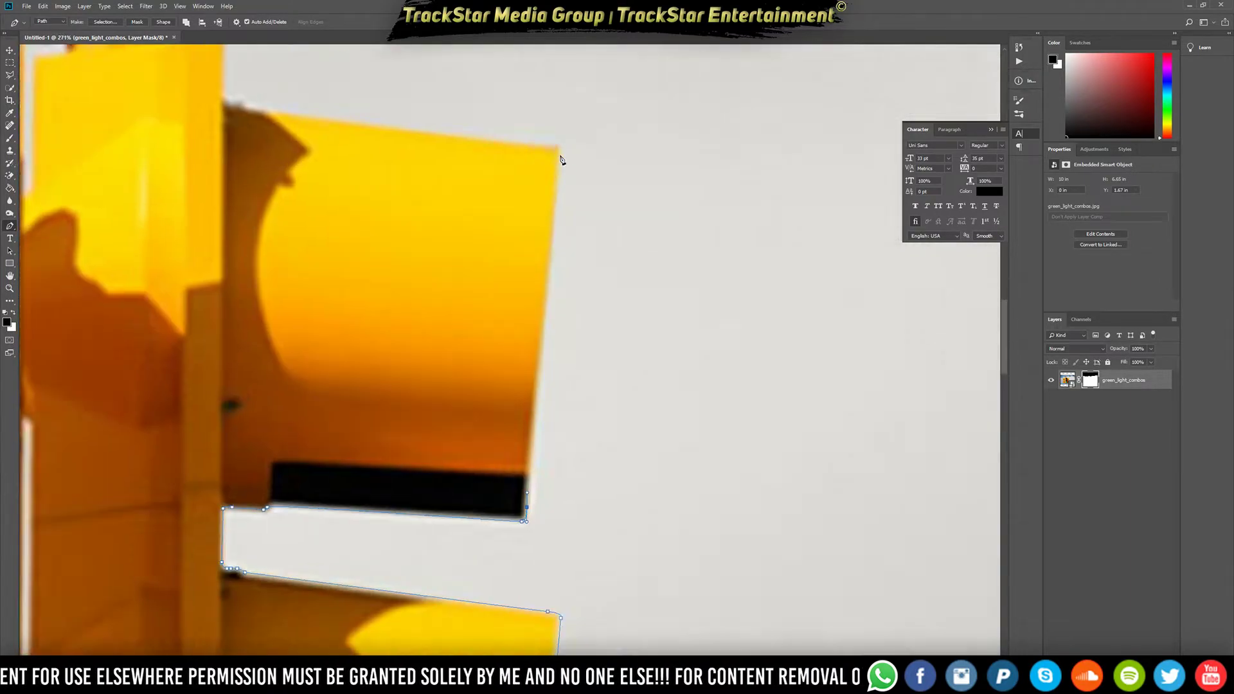
left_click(561, 161)
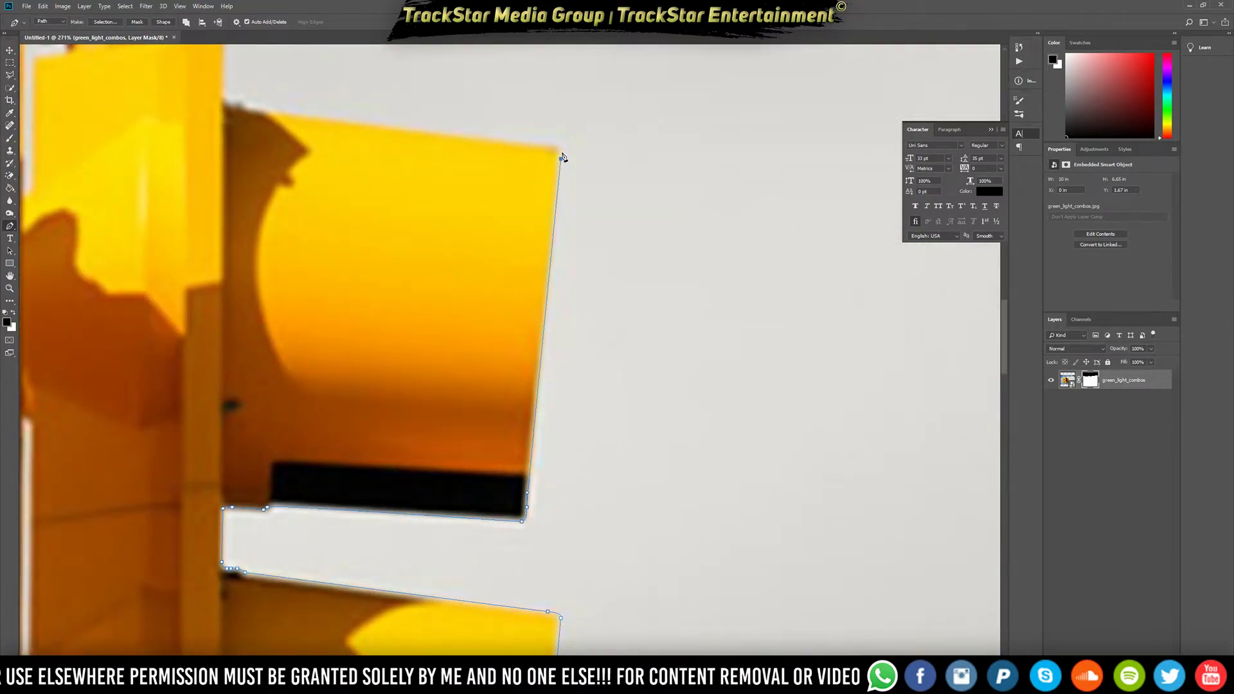
scroll(559, 154, "up", 8)
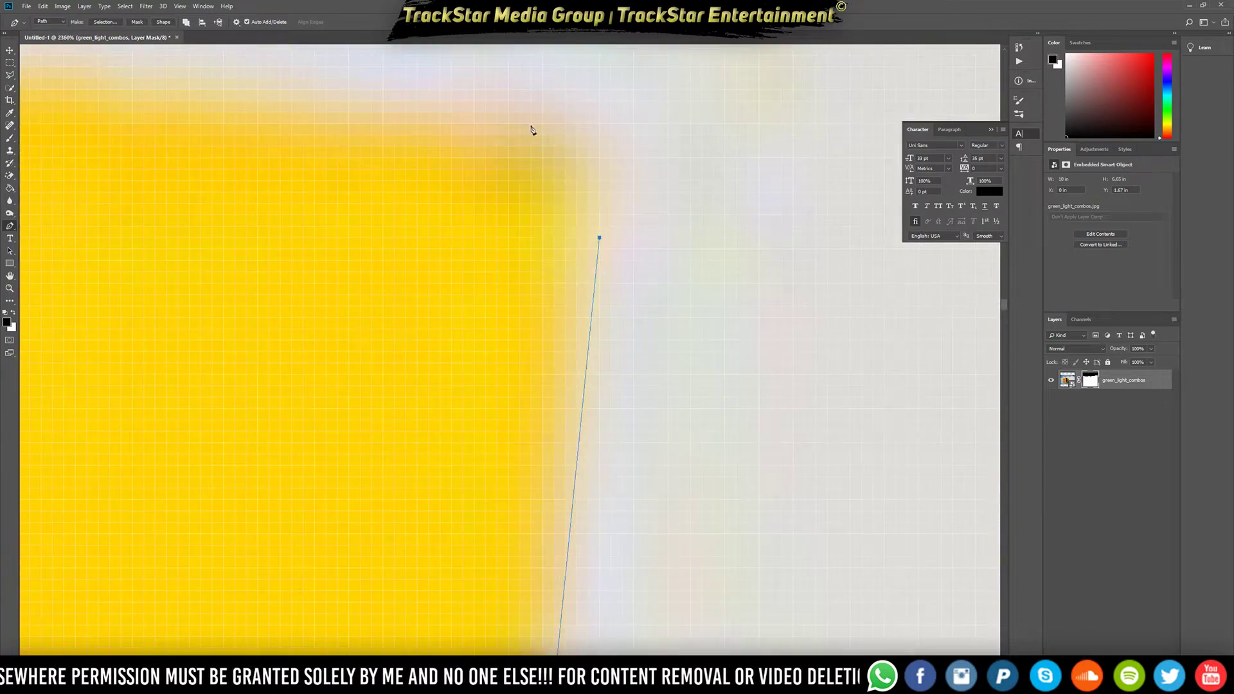
left_click_drag(474, 112, 367, 105)
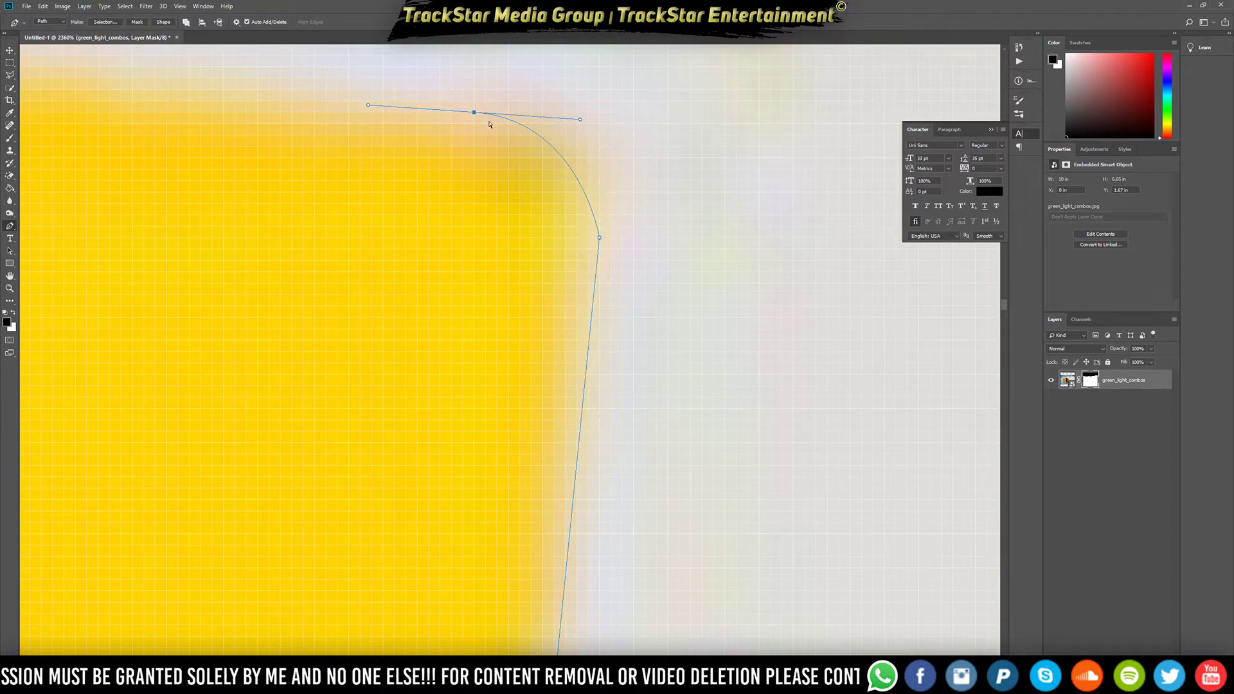
left_click_drag(476, 115, 503, 106)
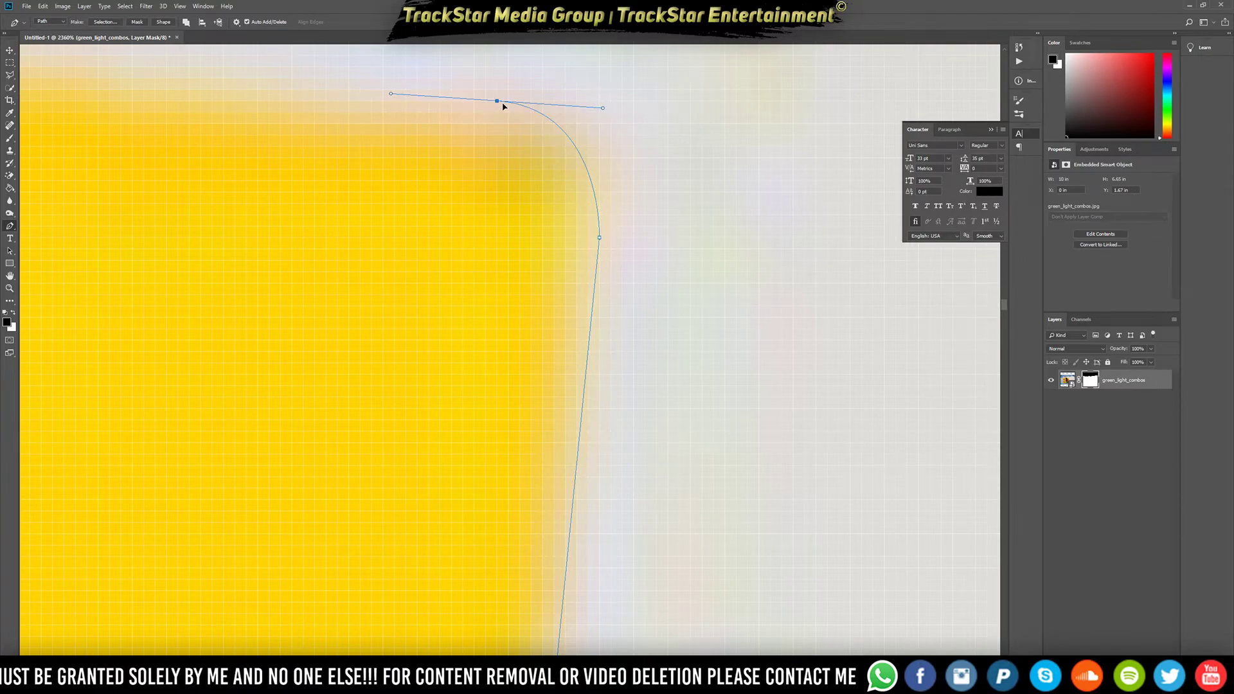
Trace the upper right visor's top edge back to the bolt and curve the path over the bolt to the post
scroll(434, 131, "down", 19)
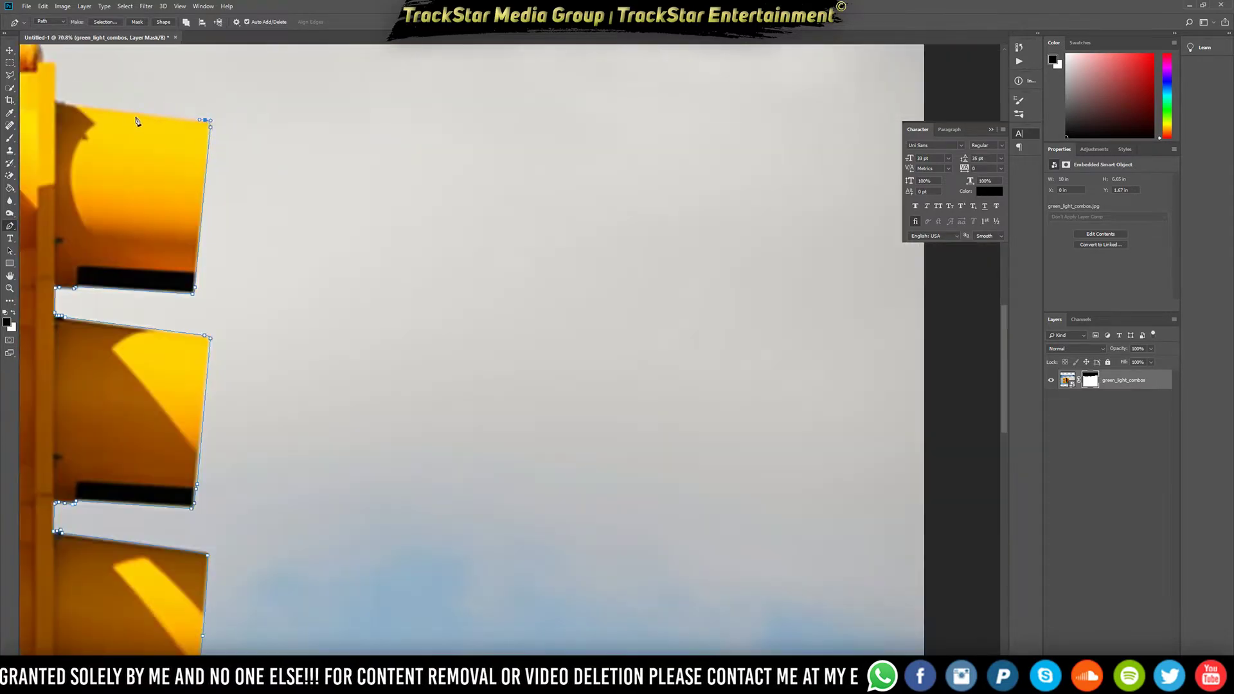
scroll(88, 103, "up", 13)
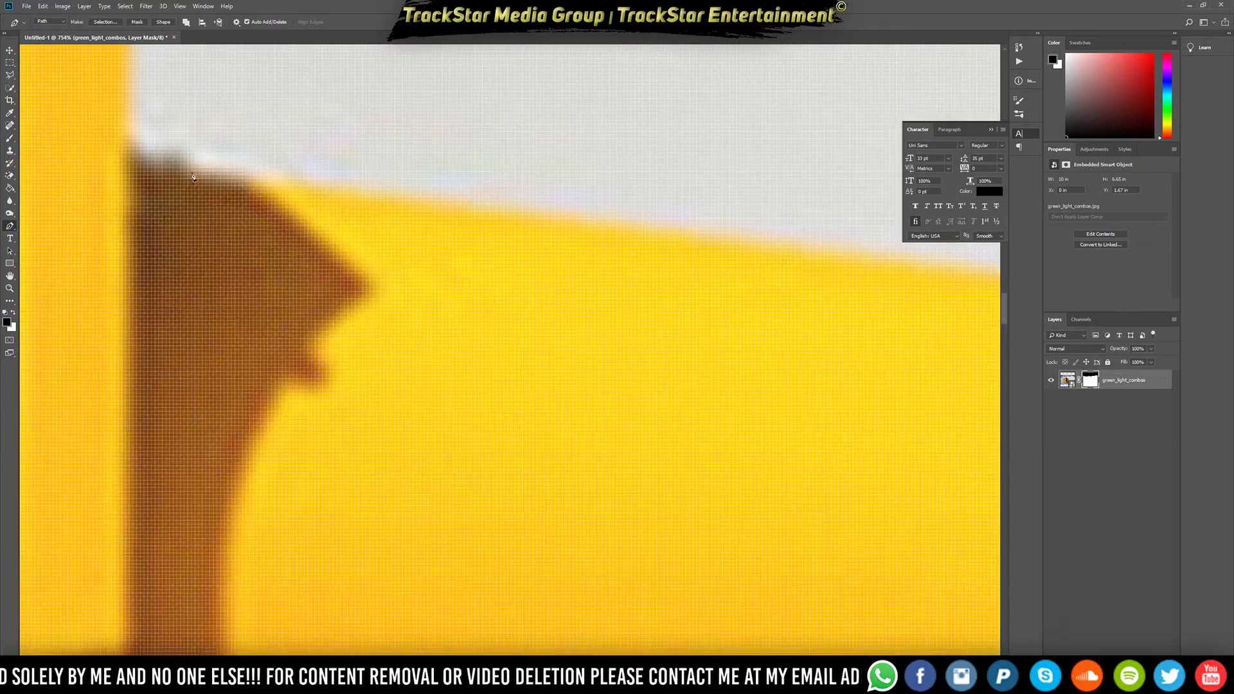
left_click(199, 165)
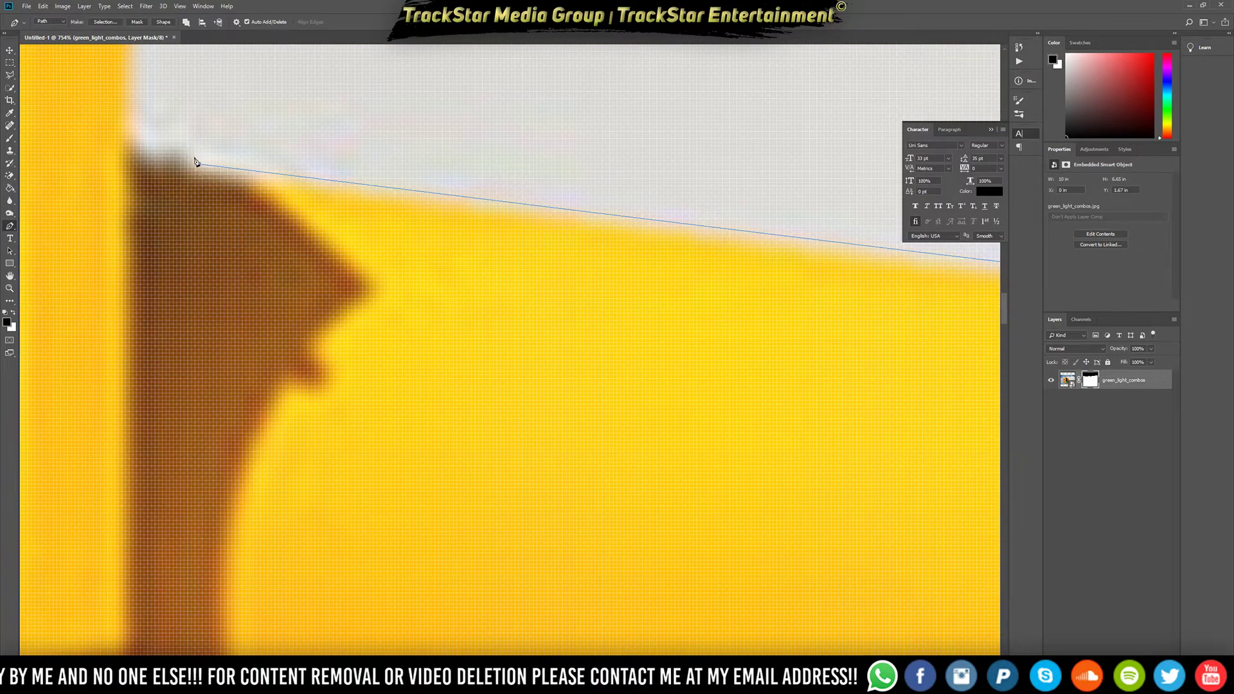
left_click(191, 156)
left_click(177, 149)
left_click_drag(165, 152, 160, 156)
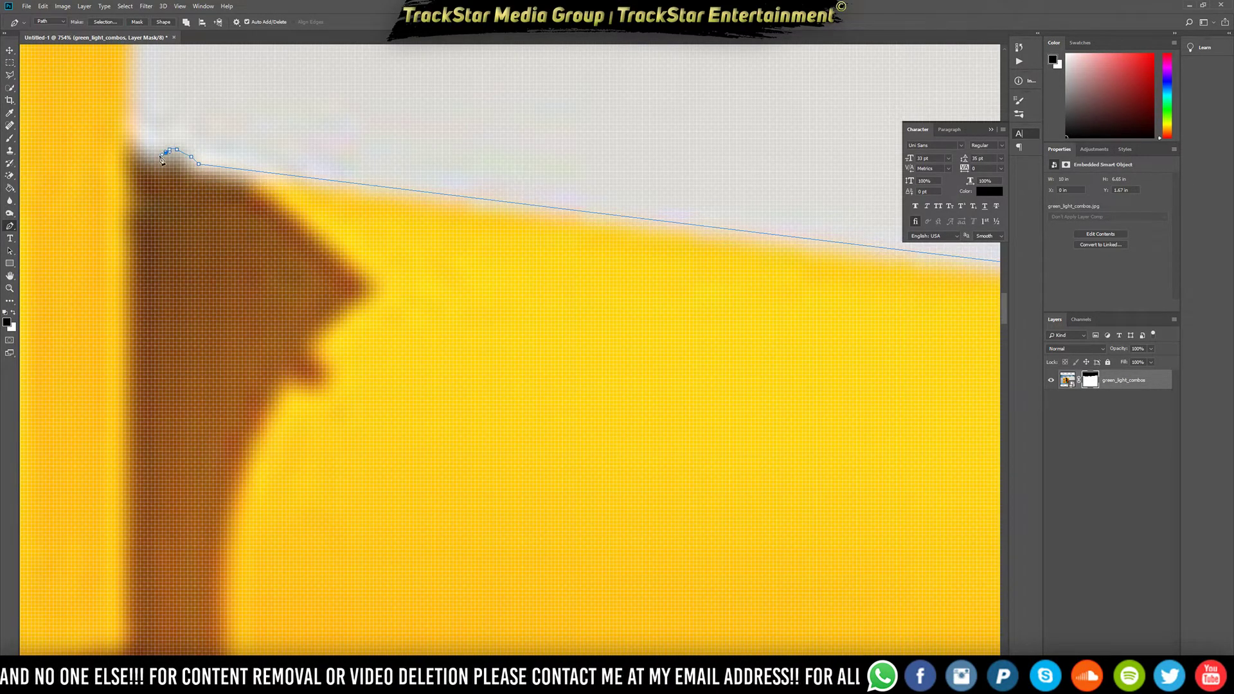
Extend the path up the right post's outer edge and around its top corner to the pipe fitting
scroll(138, 120, "down", 15)
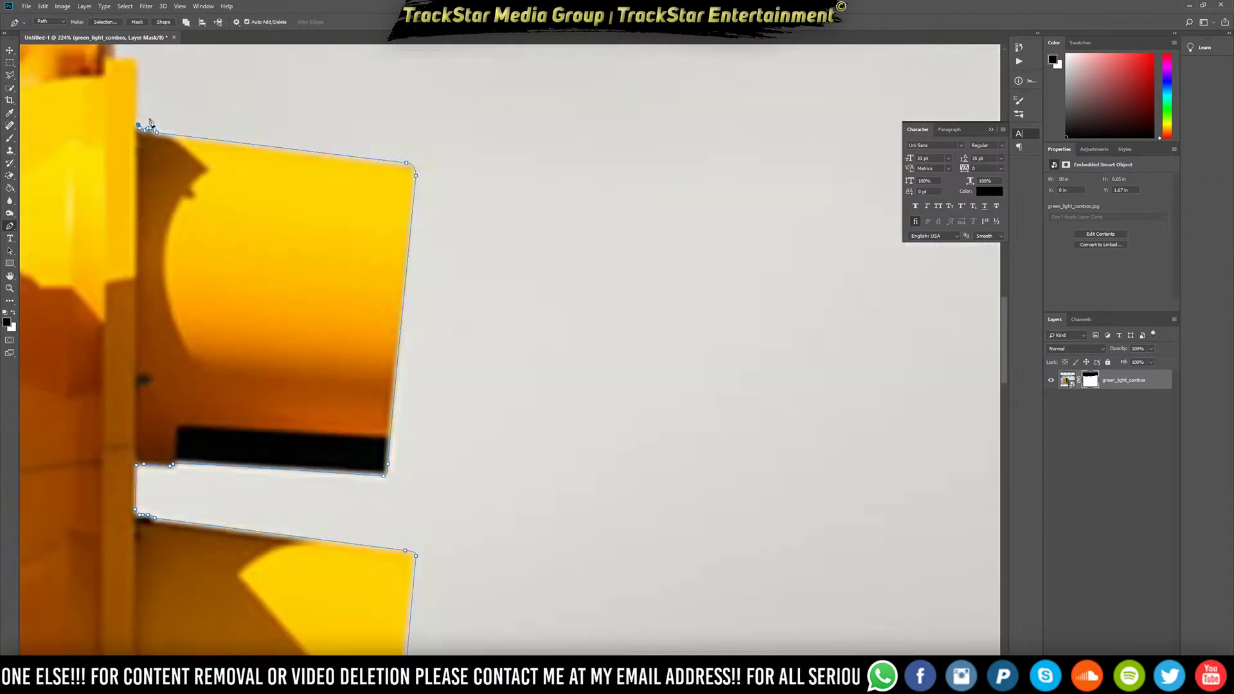
scroll(116, 95, "up", 7)
scroll(121, 167, "up", 4)
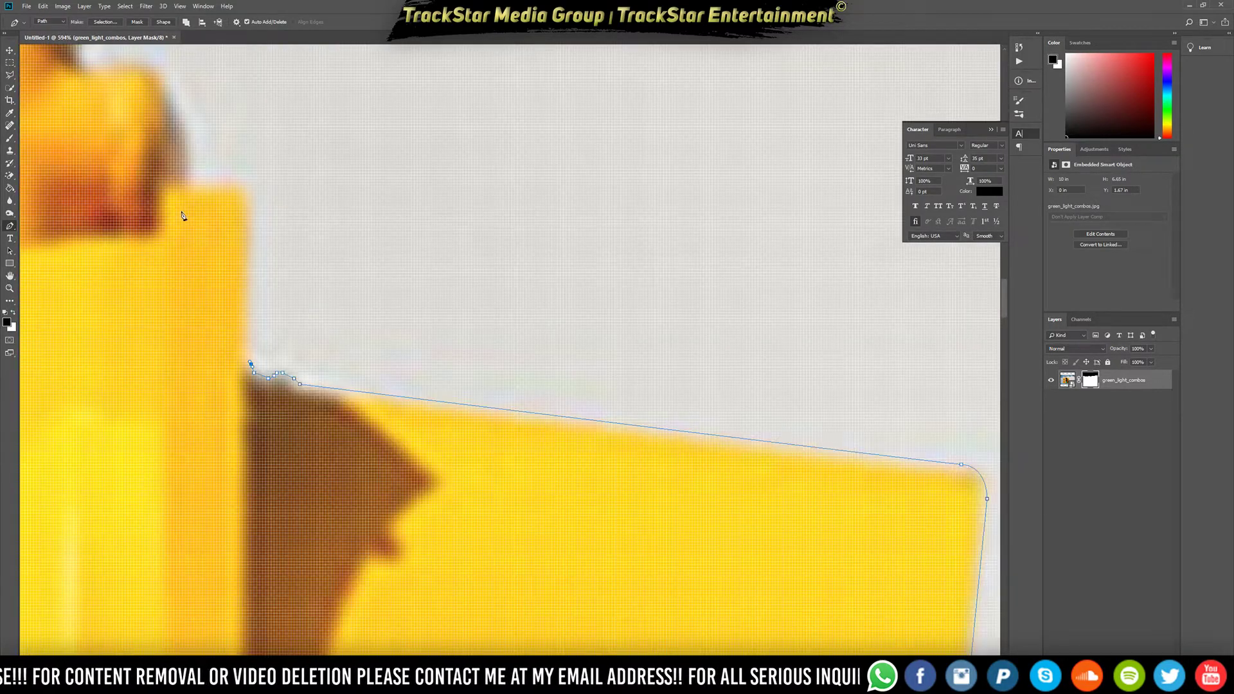
left_click(251, 192)
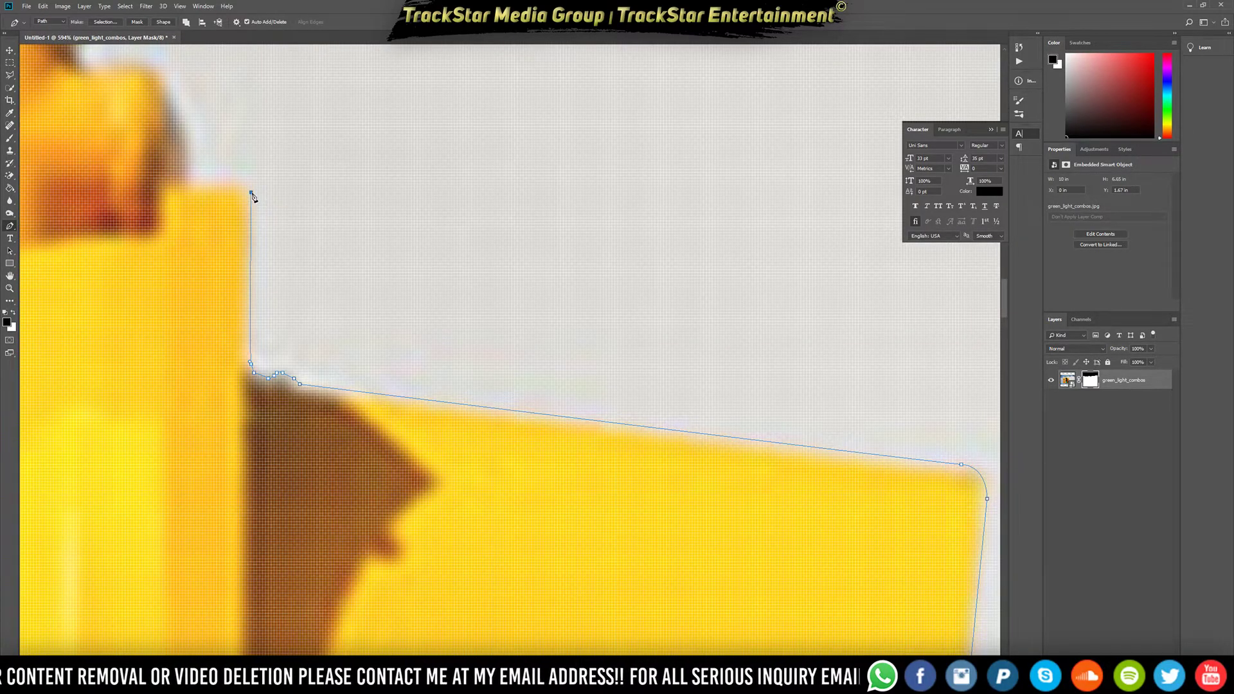
left_click_drag(236, 178, 205, 182)
left_click_drag(197, 184, 191, 185)
scroll(189, 180, "down", 6)
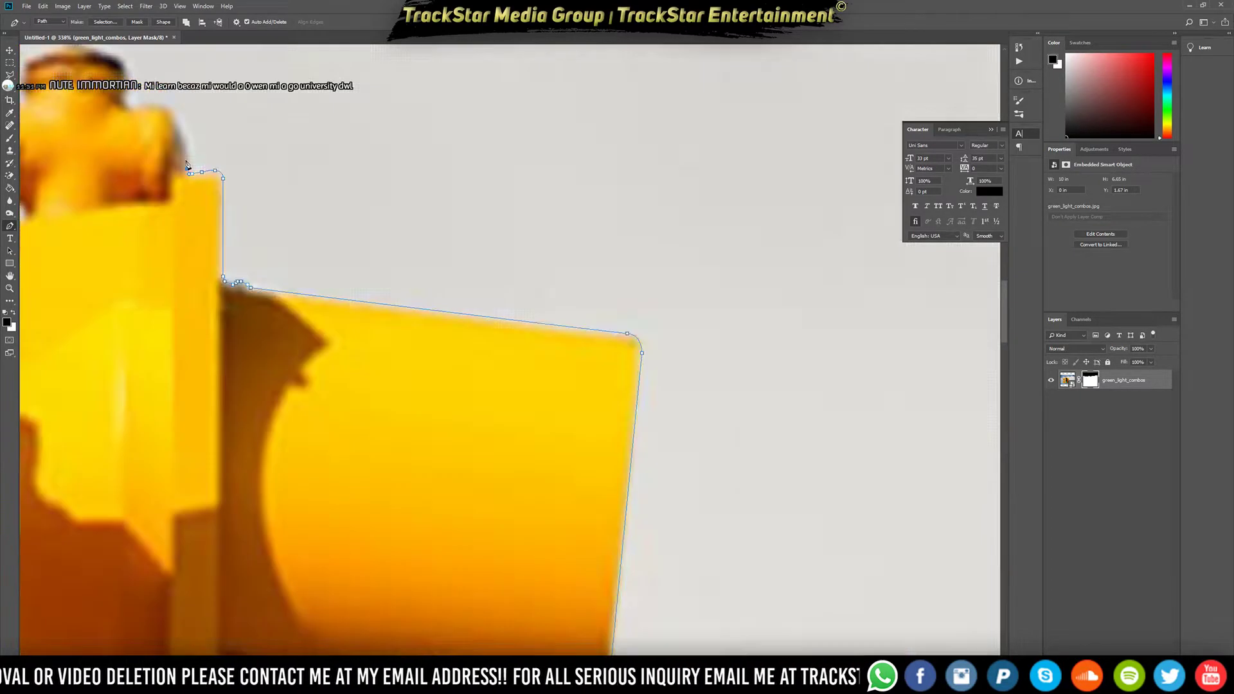
Trace the right pipe fitting's outer side and shoulder up to the right side of its cap
scroll(149, 137, "up", 5)
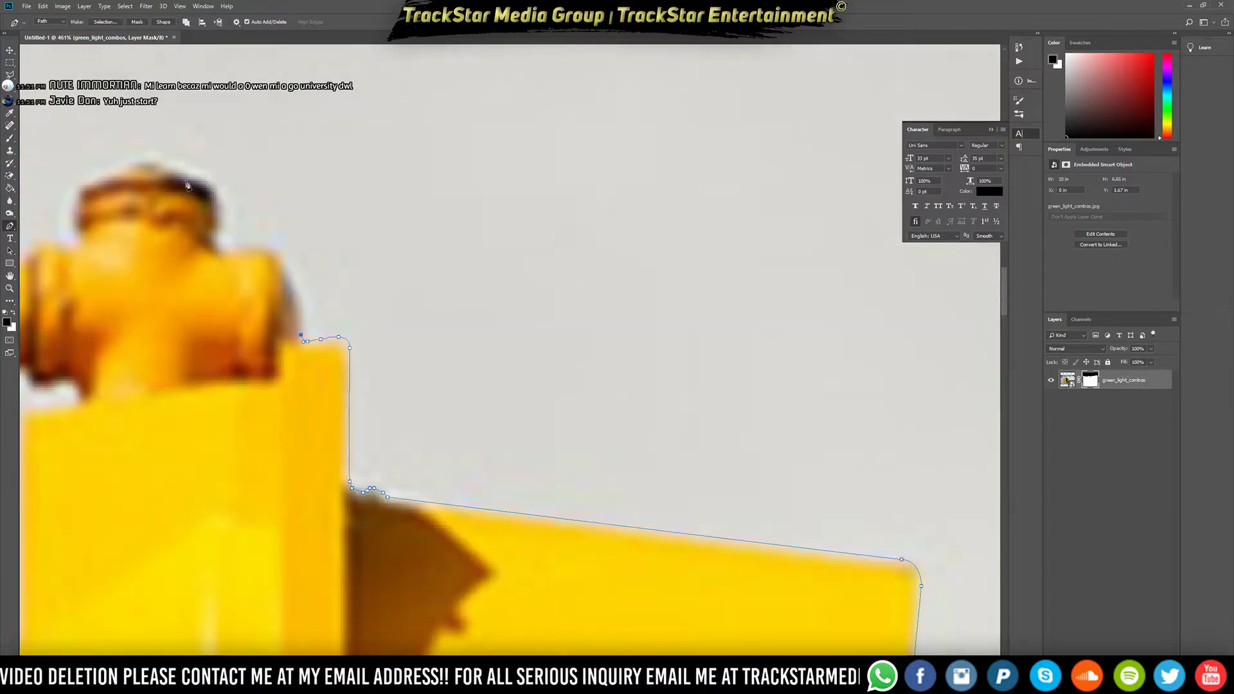
left_click_drag(283, 259, 231, 247)
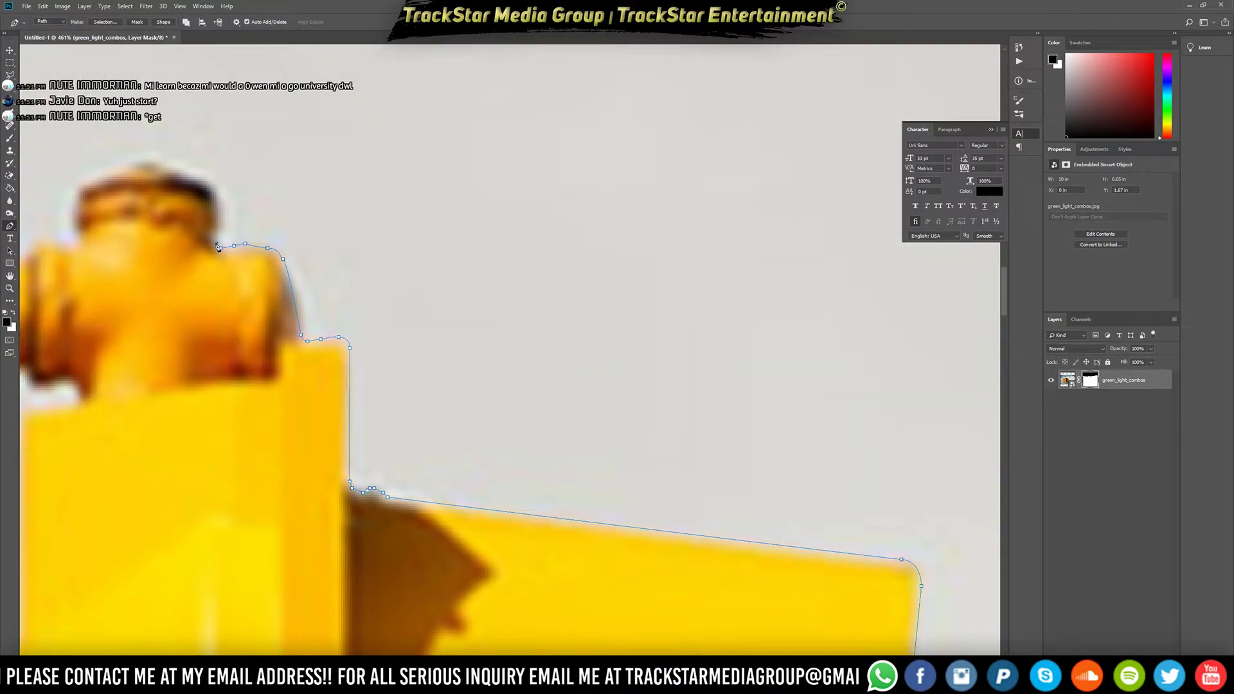
left_click(214, 239)
left_click(216, 228)
left_click_drag(217, 199, 214, 194)
Carry the path over the right pipe fitting's cap, down its far side and along the opposite shoulder
left_click_drag(208, 186, 166, 168)
left_click_drag(159, 164, 110, 173)
left_click_drag(100, 175, 79, 192)
left_click_drag(78, 194, 75, 205)
left_click_drag(74, 210, 72, 223)
mouse_move(76, 230)
left_mouse_down()
mouse_move(73, 243)
mouse_move(33, 248)
left_mouse_up()
left_click(49, 241)
left_click(25, 255)
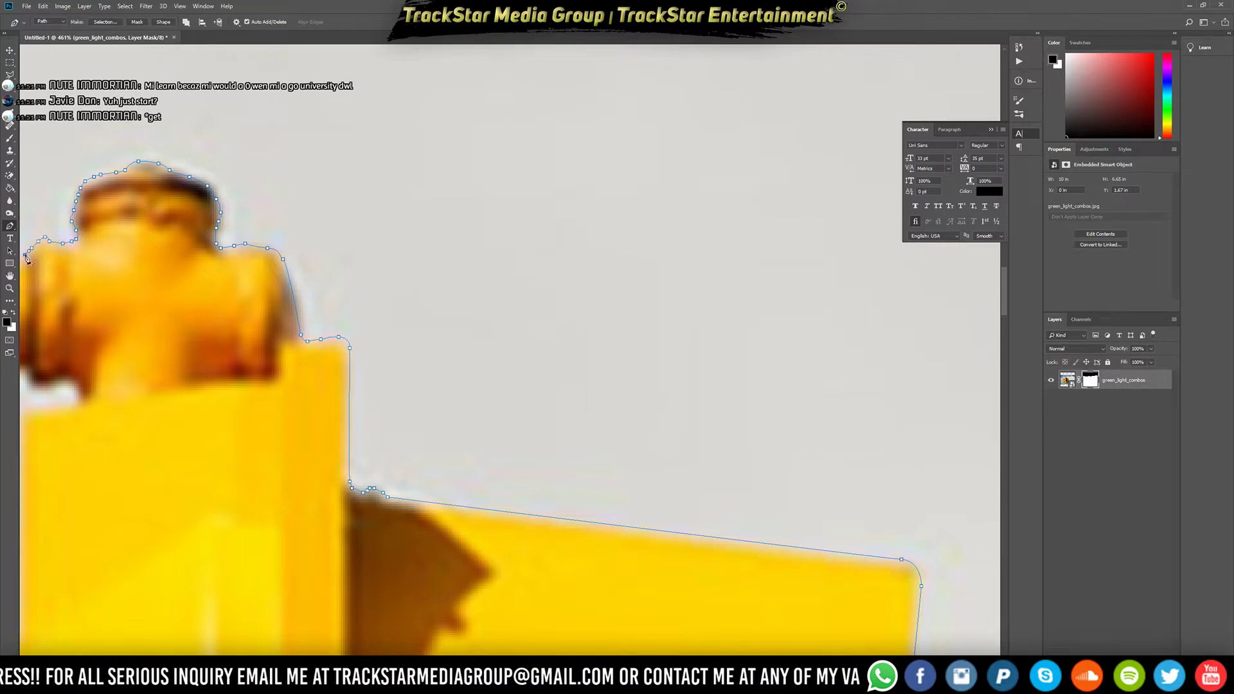
Try to trace the gap between the right pipe fitting and the front housing and the housing's upper corner
scroll(45, 243, "down", 9)
scroll(55, 246, "down", 4)
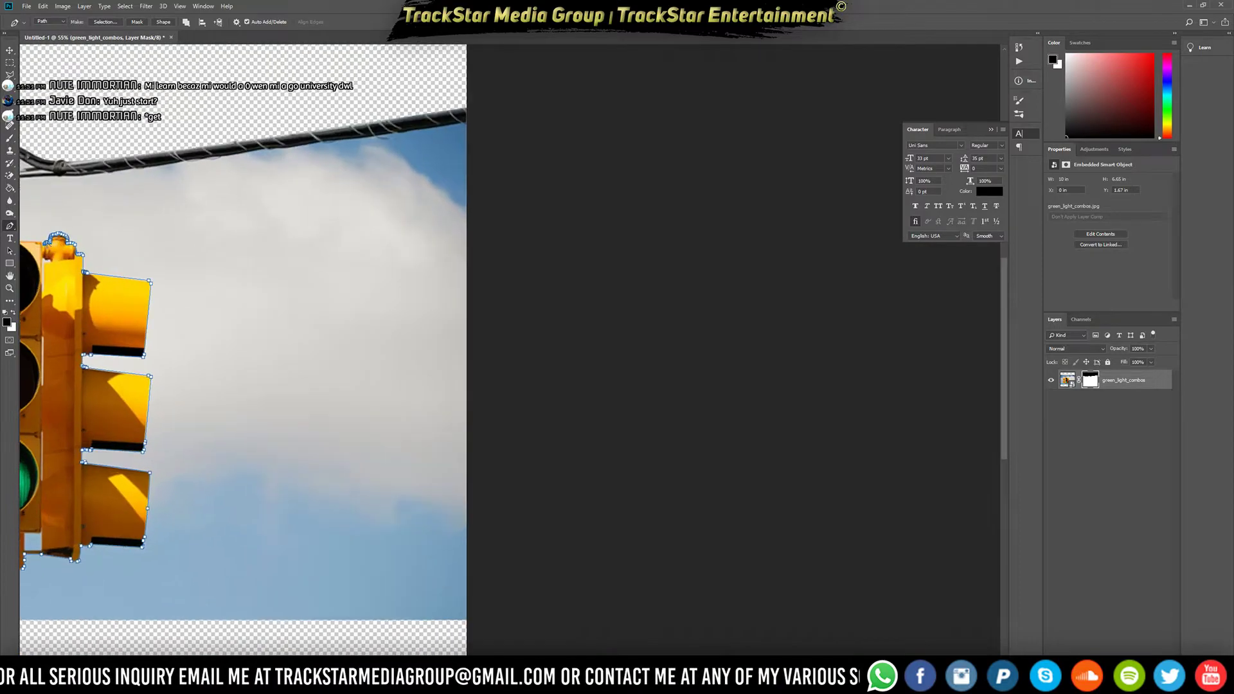
scroll(411, 281, "up", 10)
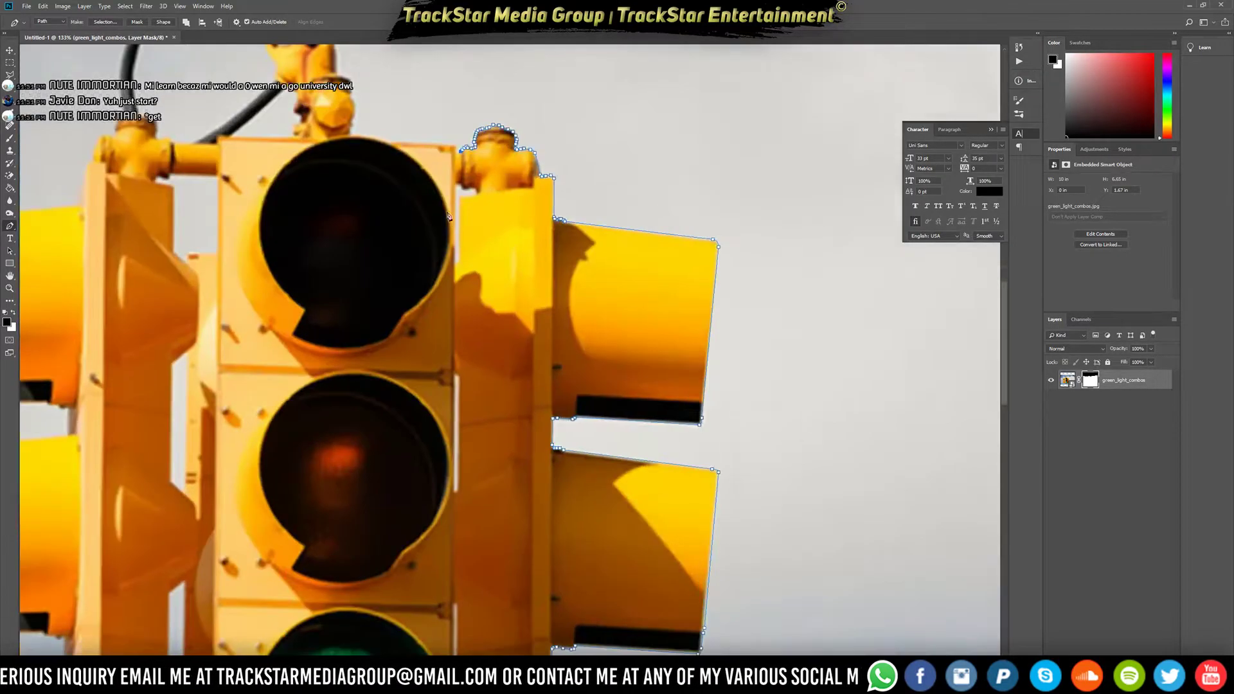
scroll(499, 193, "up", 8)
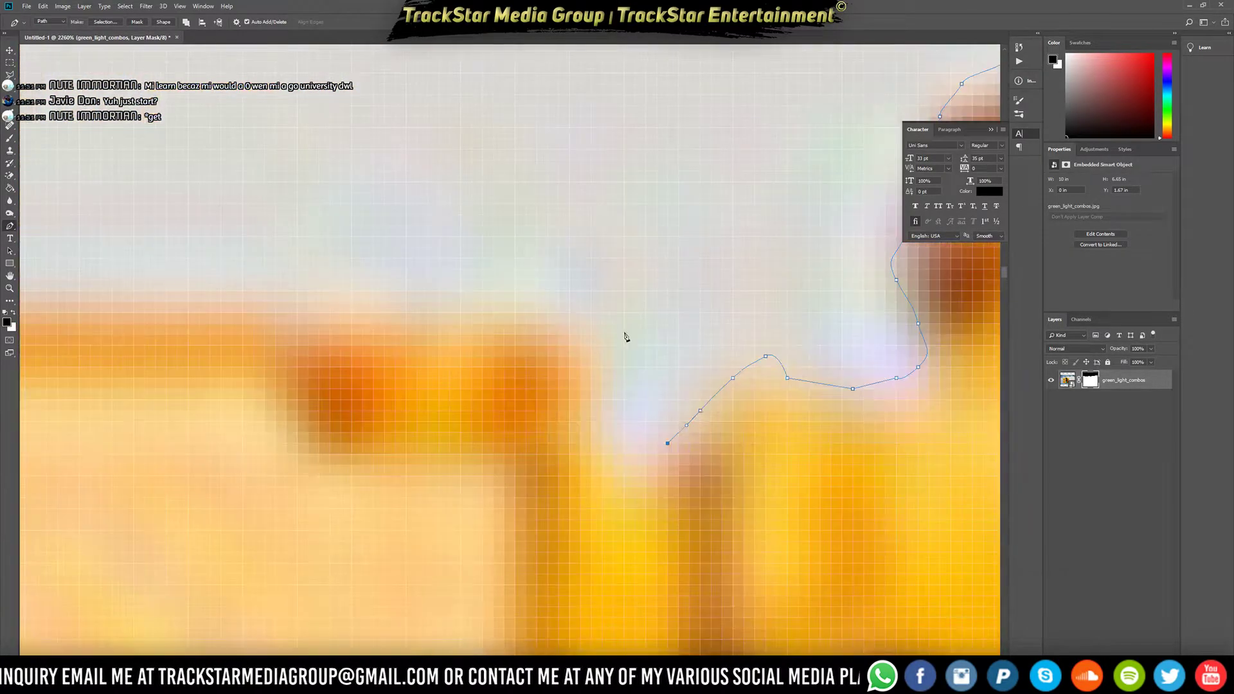
left_click_drag(645, 454, 618, 453)
left_click_drag(613, 455, 579, 336)
left_click(602, 432)
left_click(602, 367)
left_click_drag(569, 334, 548, 315)
left_click(547, 313)
left_click(504, 301)
left_click(481, 300)
left_click(460, 301)
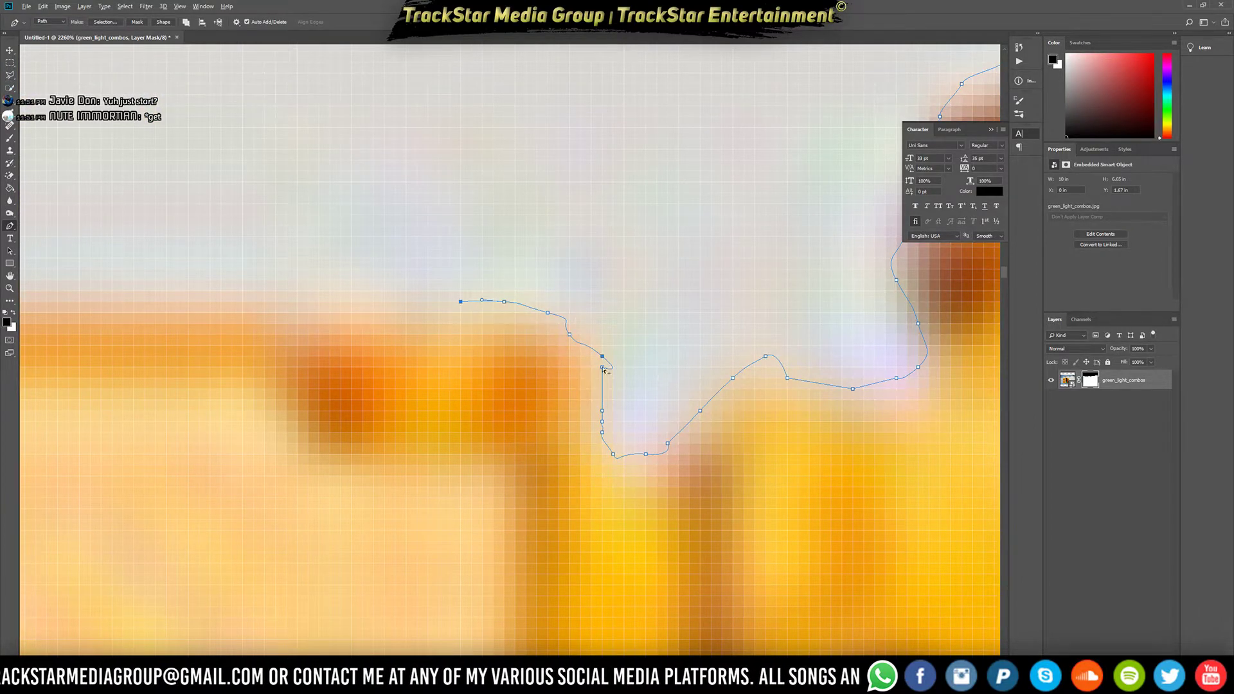
Undo the path points around the gap and the front housing's corner, back to the pipe fitting's edge
scroll(588, 334, "up", 3)
key("ctrl+alt+z")
key("ctrl+alt+z")
key("ctrl+alt+z")
key("ctrl+alt+z")
key("ctrl+alt+z")
key("ctrl+alt+z")
key("ctrl+alt+z")
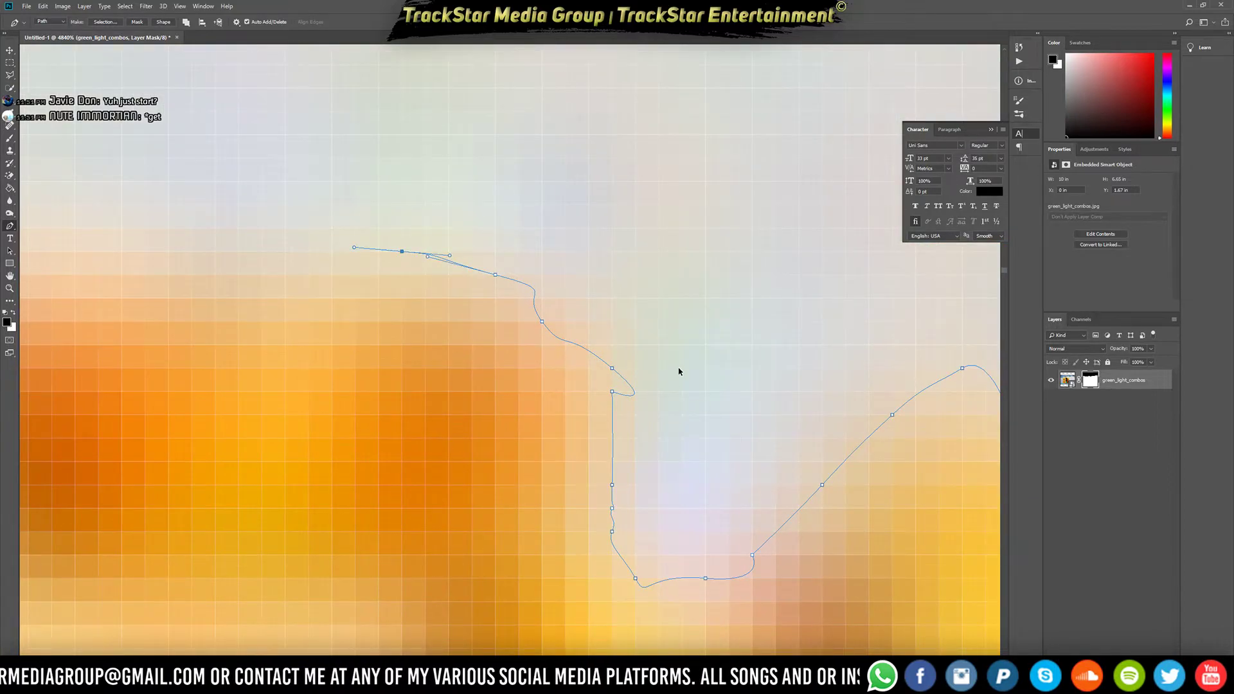
key("ctrl+alt+z")
key("ctrl+alt+z")
key("ctrl+alt+z")
key("ctrl+alt+z")
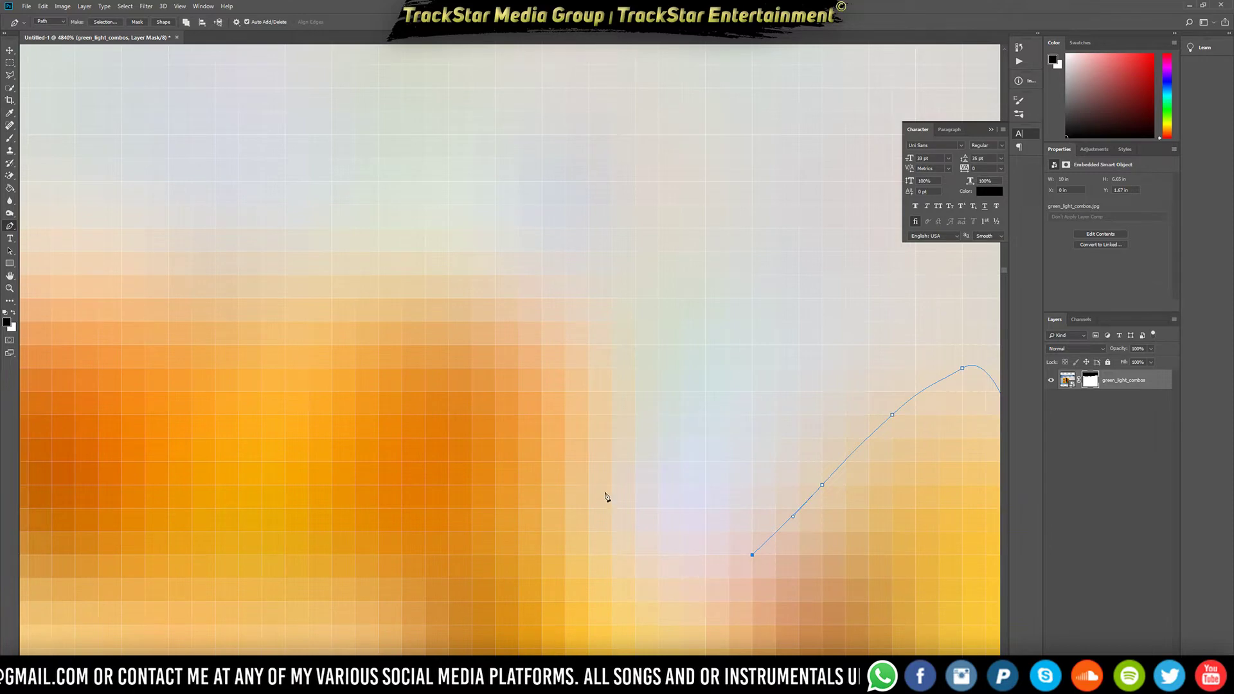
Fit a smooth curve through the gap beside the right pipe fitting and around the front housing's upper right corner
left_click_drag(588, 321, 593, 317)
left_click(652, 420)
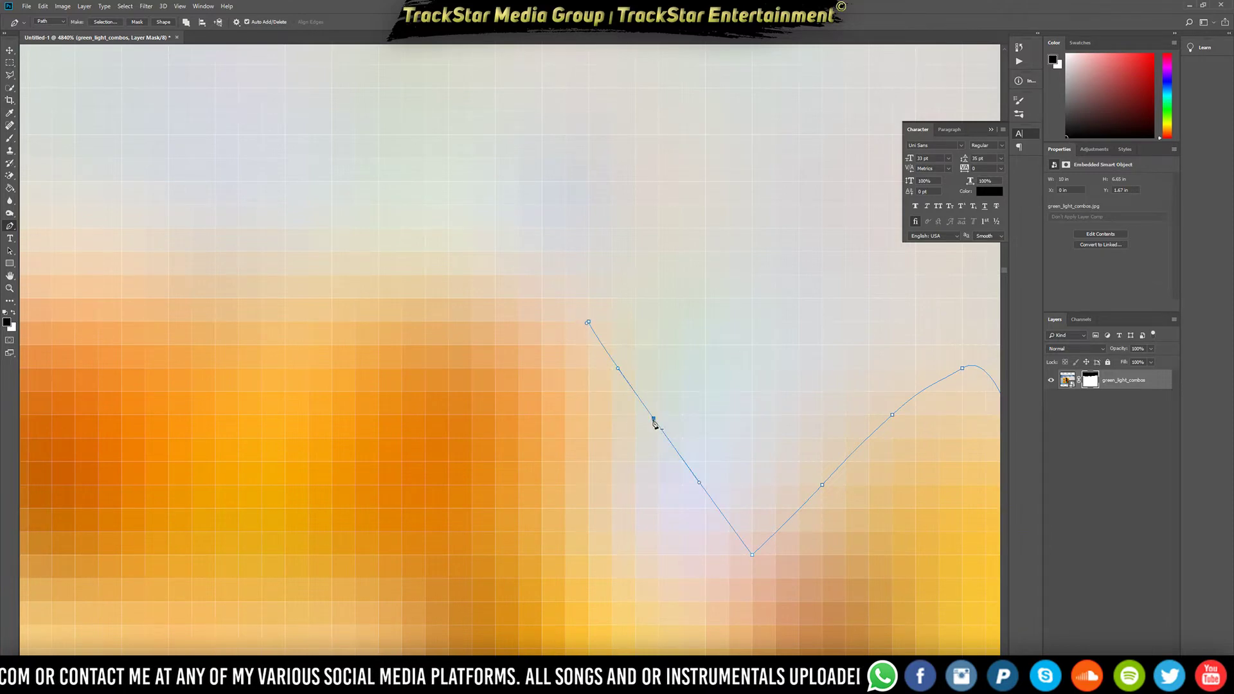
left_click_drag(653, 421, 632, 542)
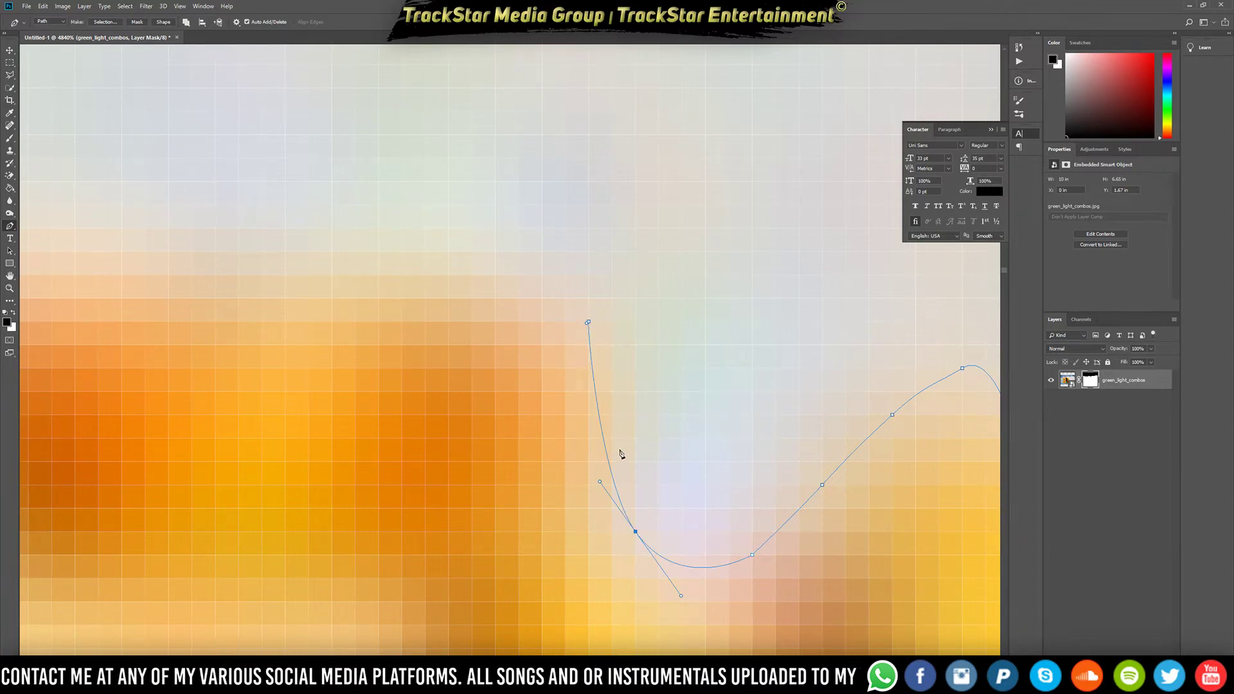
left_click_drag(602, 437, 605, 390)
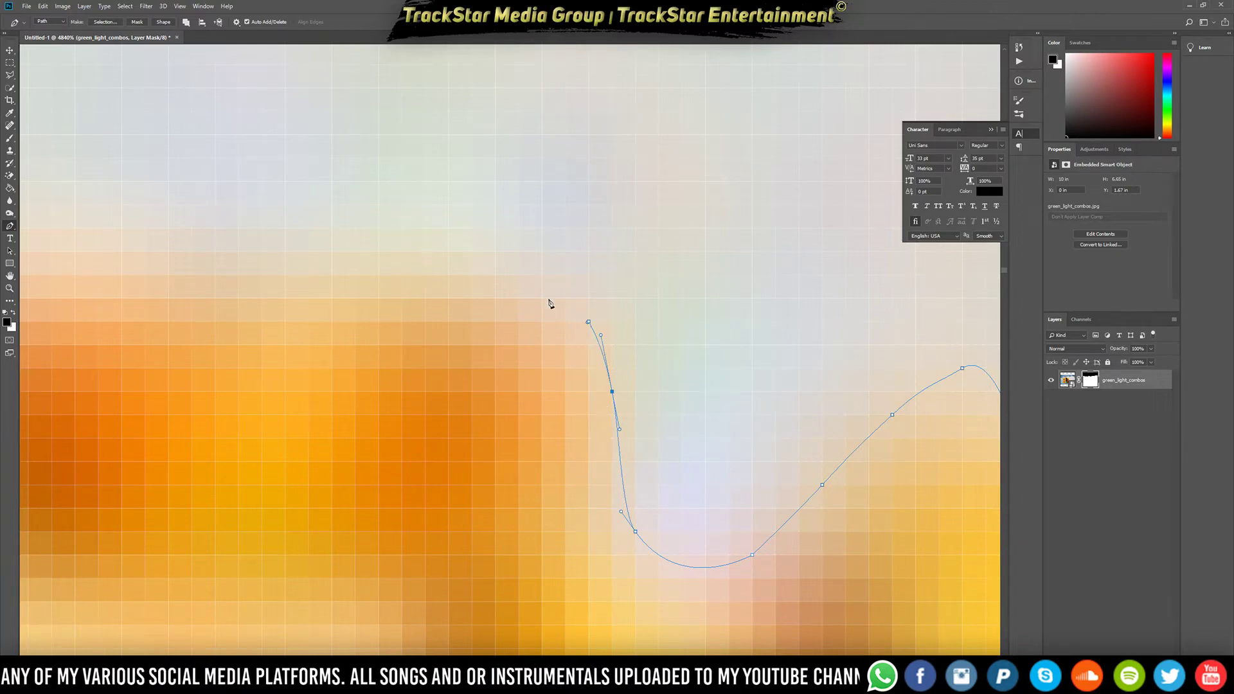
left_click_drag(355, 274, 144, 270)
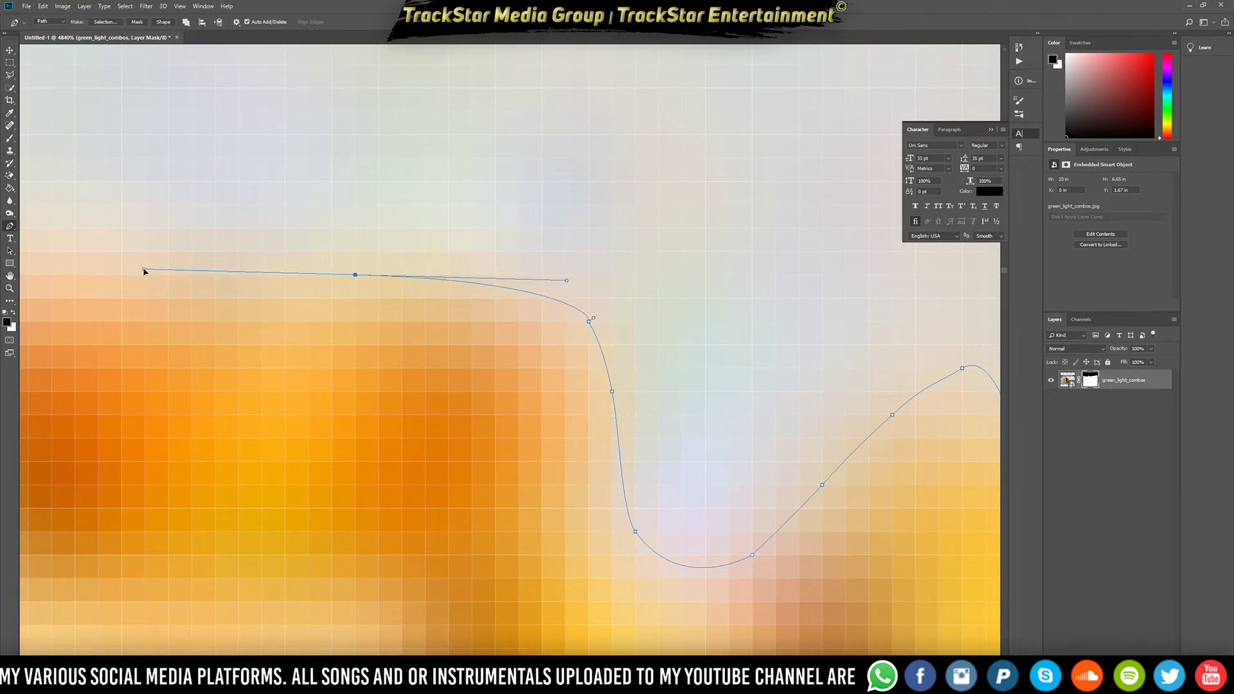
Extend the path along the front housing's top edge and over the top lens rim to the centre fitting's base
scroll(306, 341, "down", 10)
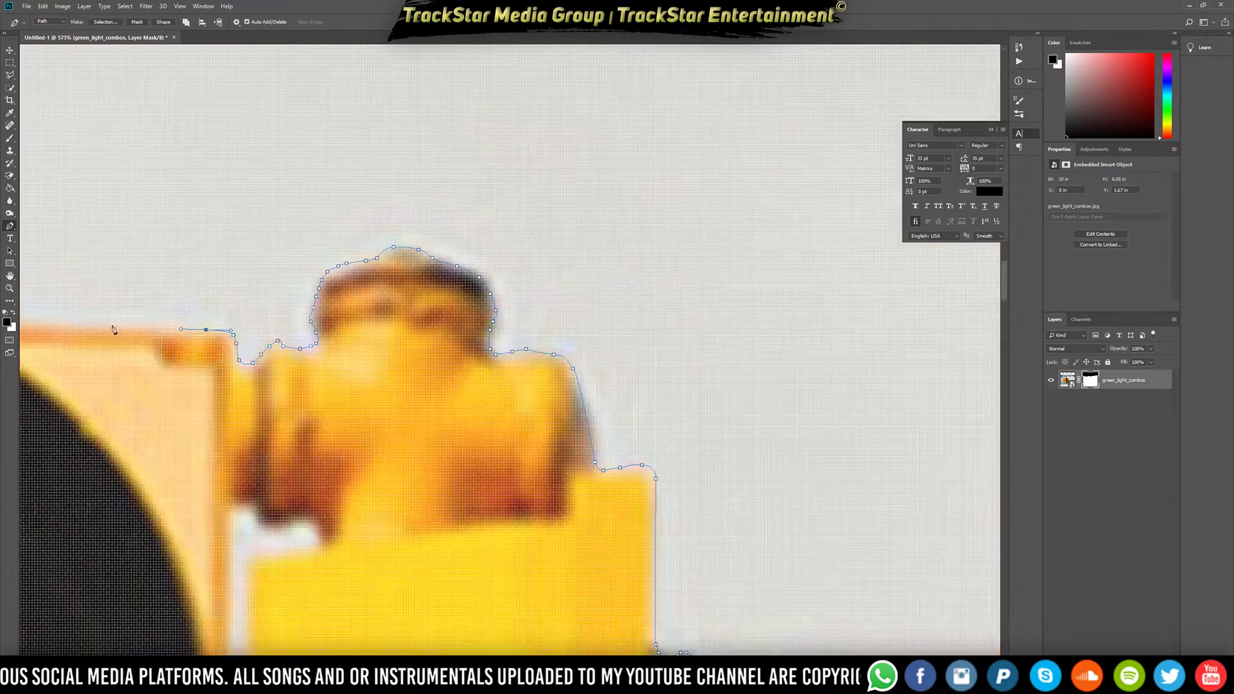
scroll(52, 334, "down", 6)
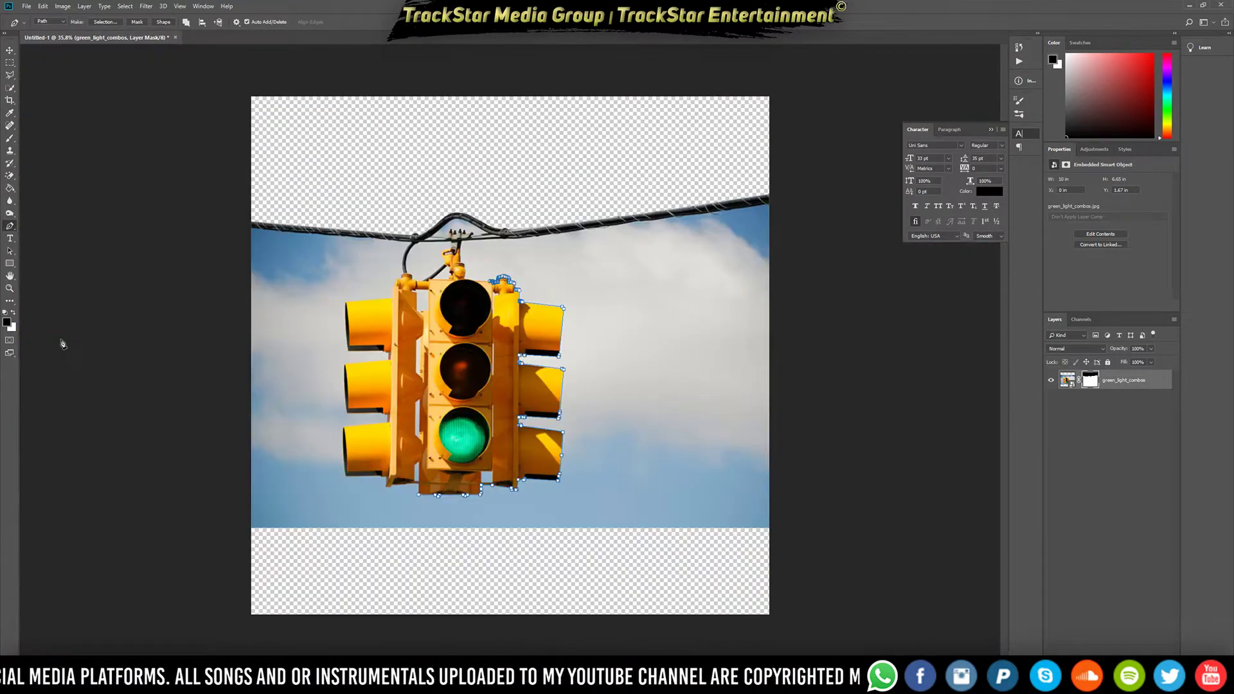
scroll(424, 320, "up", 8)
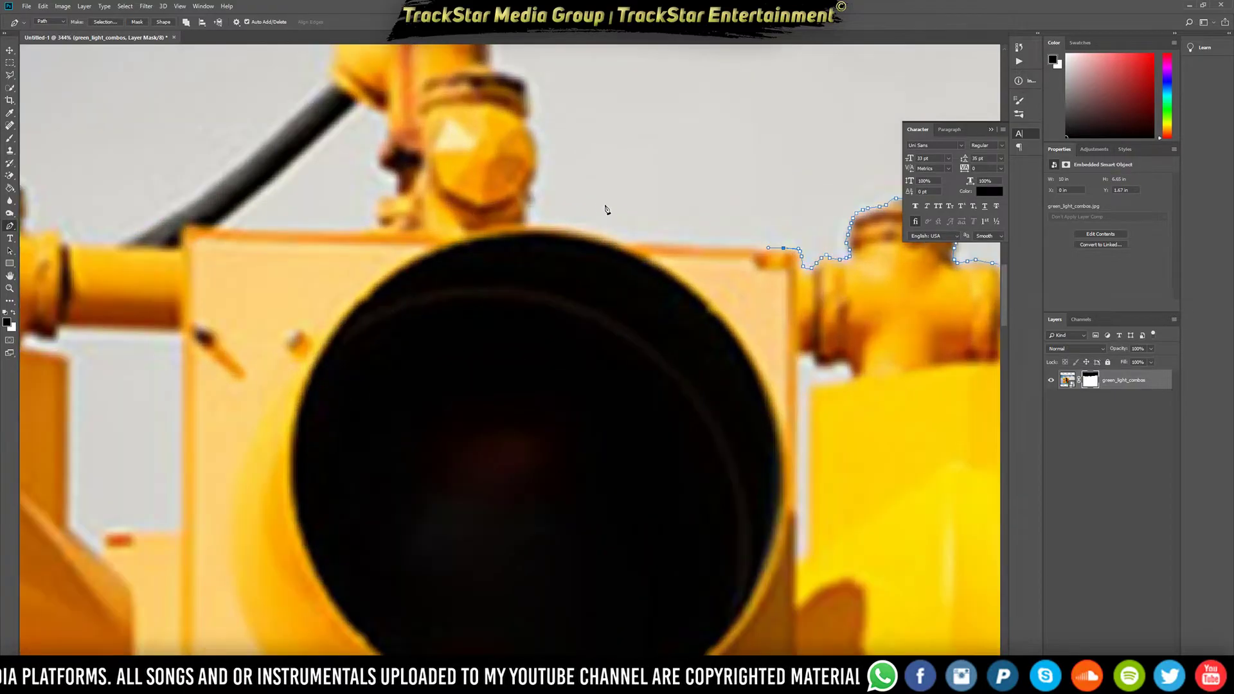
scroll(668, 279, "up", 4)
scroll(687, 281, "down", 4)
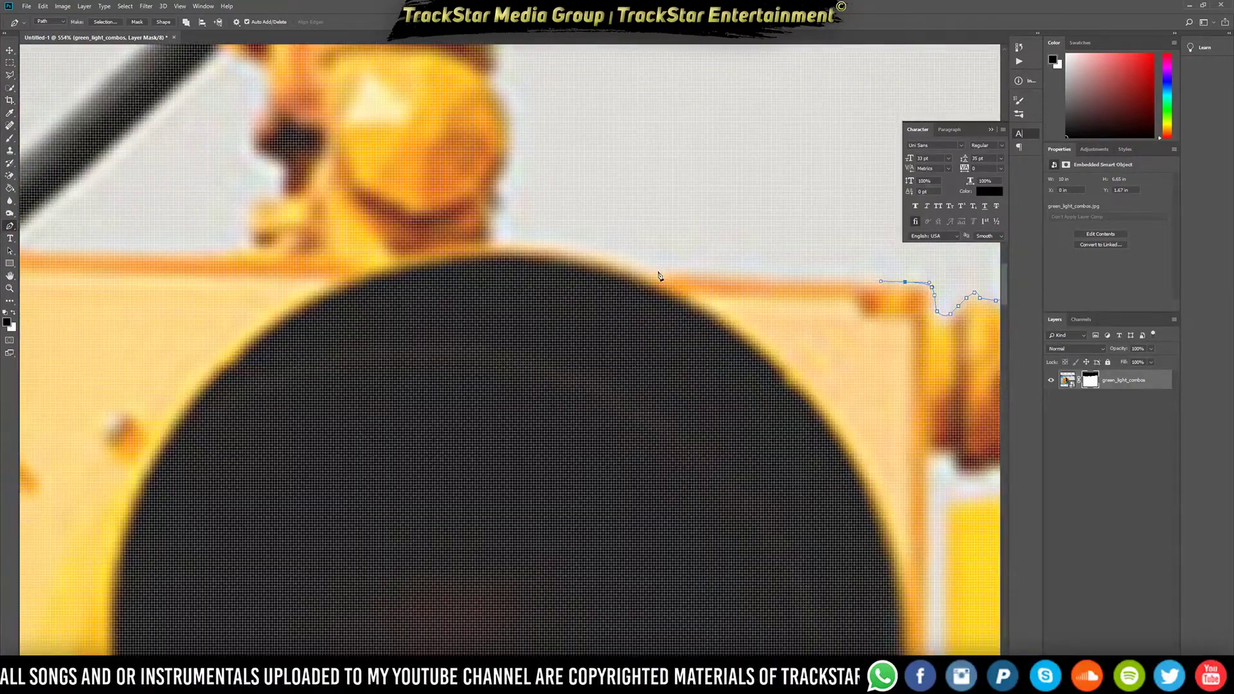
left_click(665, 270)
left_click(643, 263)
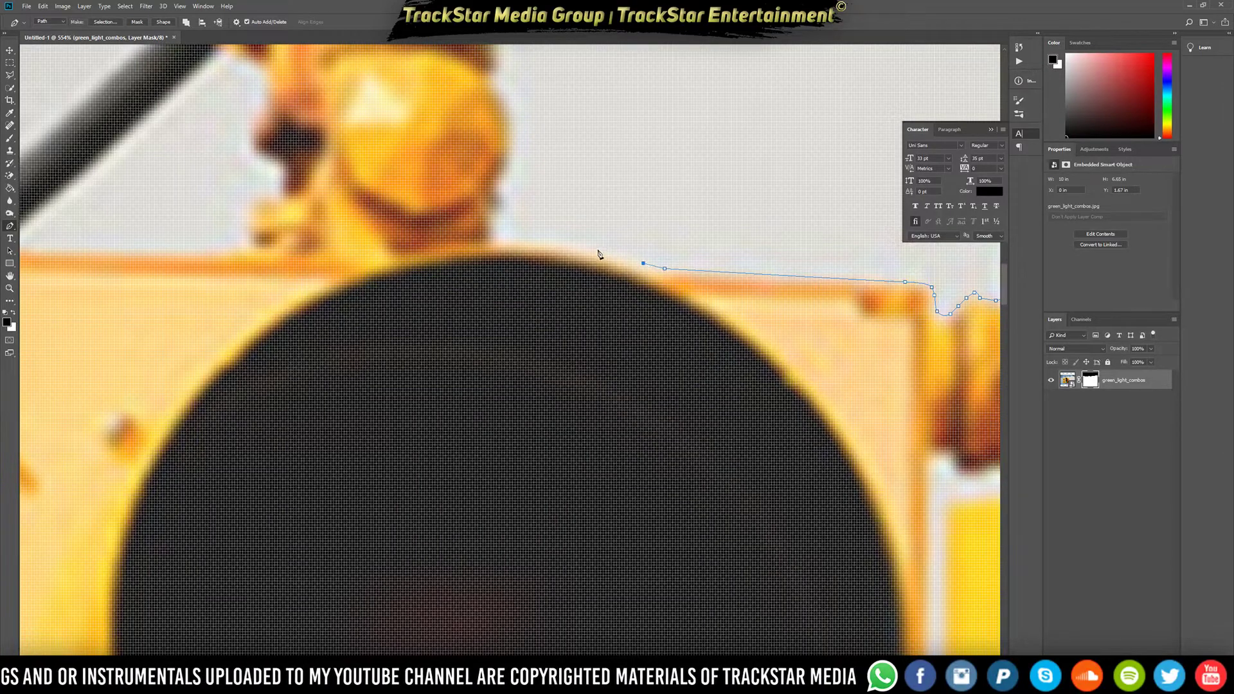
left_click_drag(597, 250, 591, 247)
left_click(528, 242)
left_click_drag(507, 239, 501, 239)
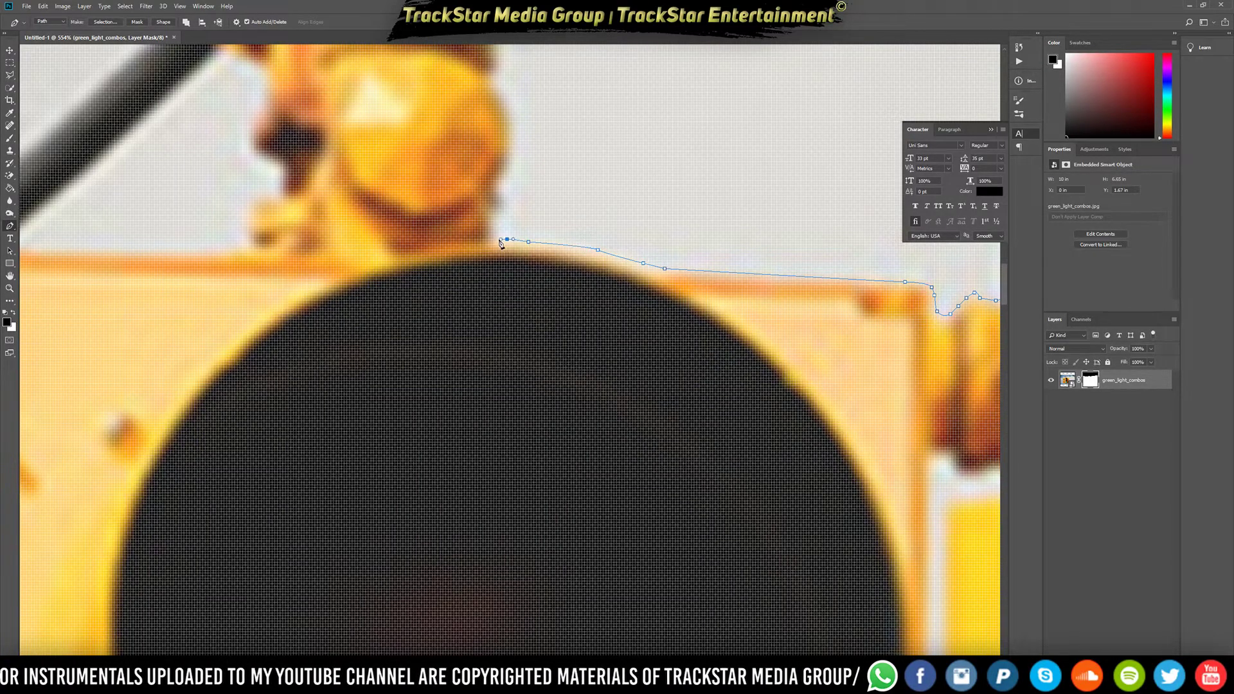
Trace the right side of the faceted centre fitting from its base up to the dark rim above
left_click(494, 212)
left_click(502, 210)
left_click(501, 202)
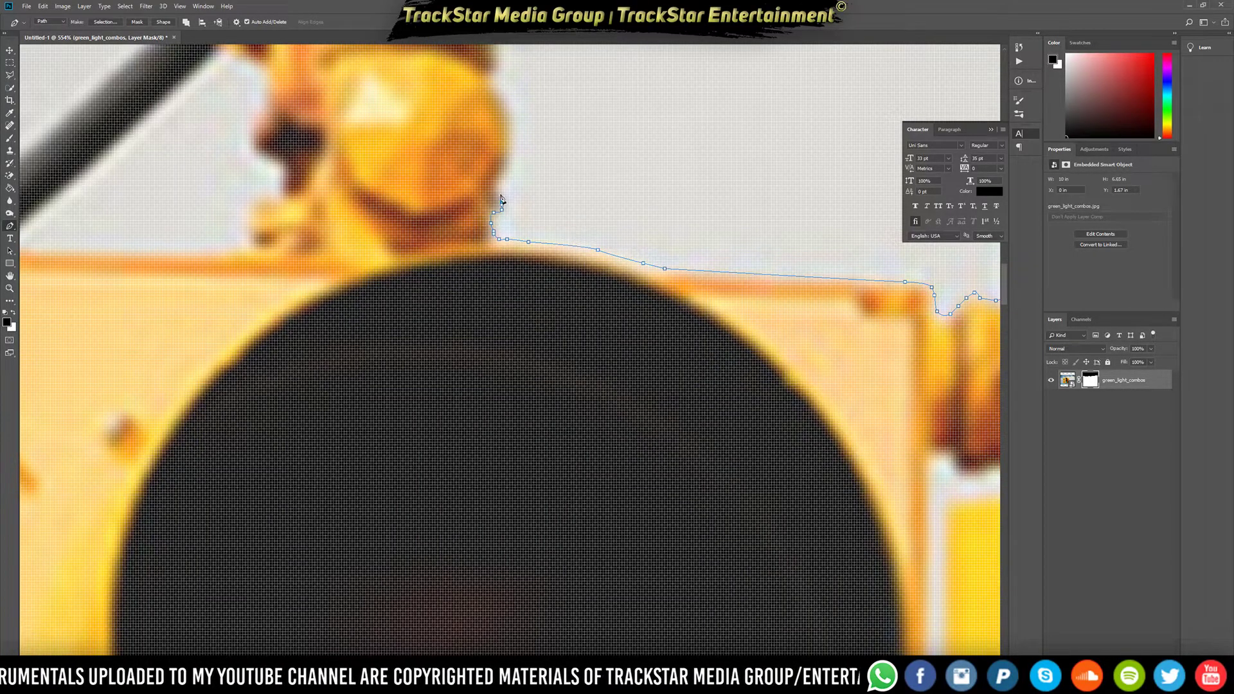
left_click(501, 184)
left_click(507, 175)
left_click(512, 164)
left_click(512, 146)
left_click(512, 141)
left_click(515, 121)
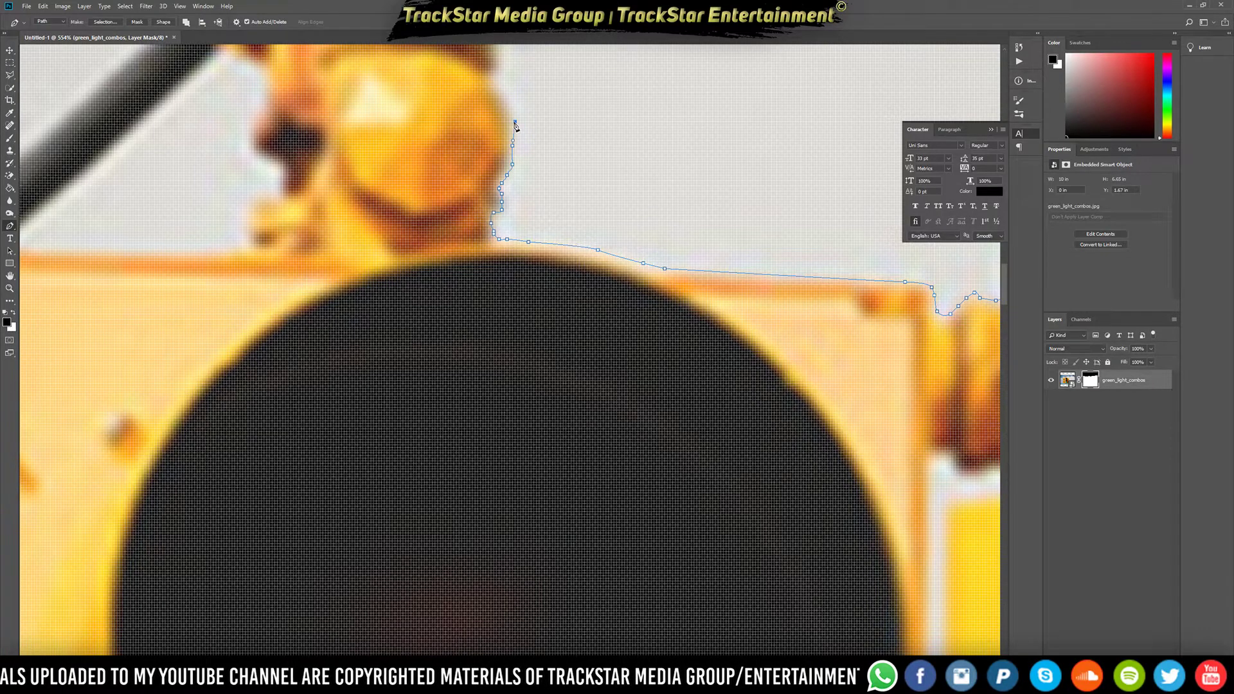
left_click(499, 66)
Carry the path around the centre fitting's dark rim and in to the foot of the yellow hanging bracket
scroll(505, 68, "down", 2)
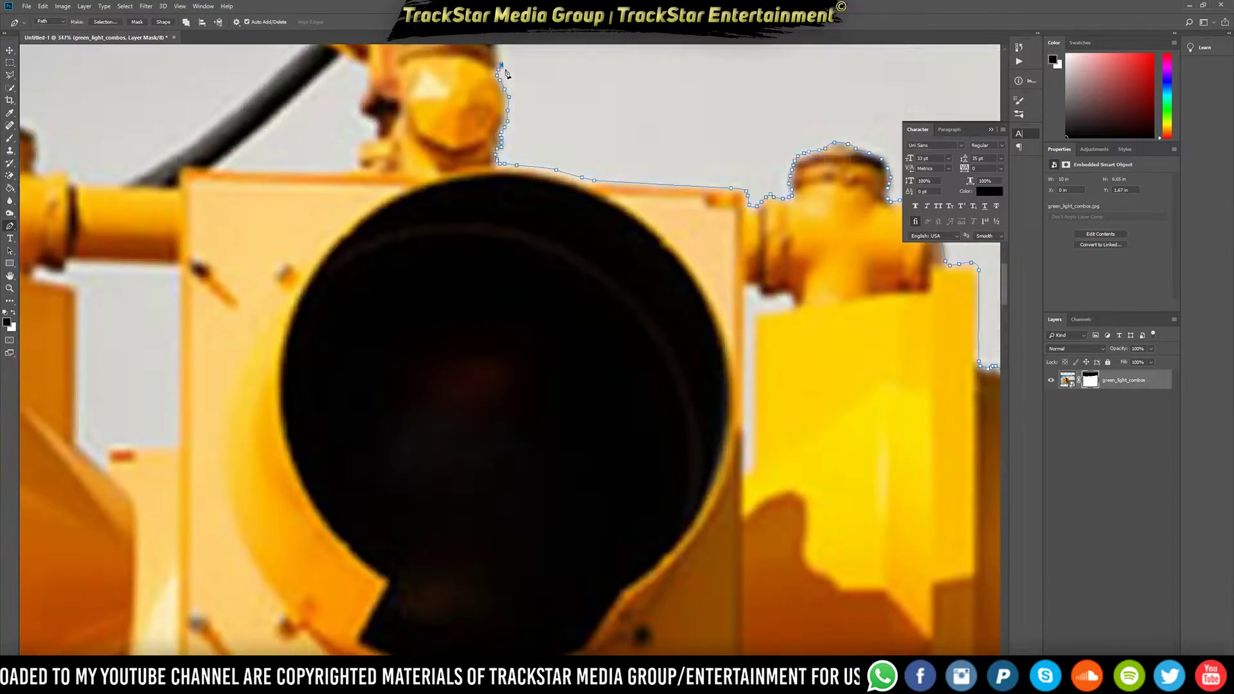
scroll(607, 154, "up", 1)
scroll(598, 154, "up", 4)
scroll(507, 213, "up", 5)
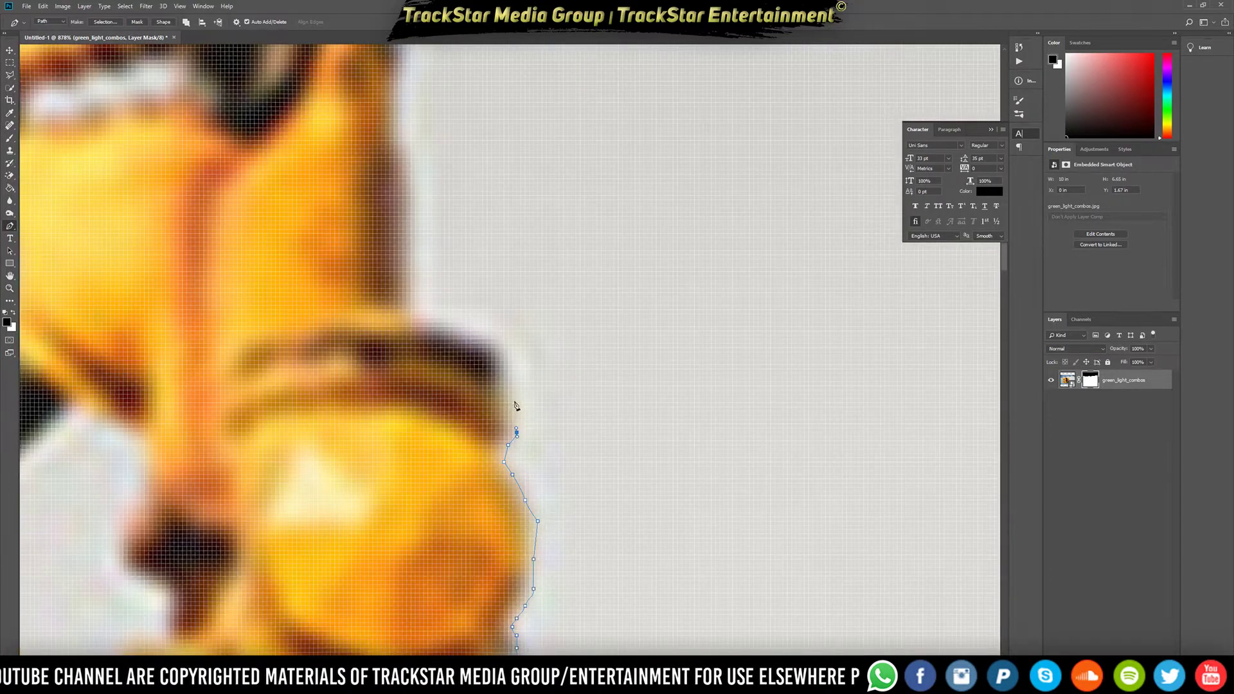
left_click(512, 403)
left_click(508, 390)
left_click(507, 372)
left_click_drag(507, 352, 411, 289)
left_click(478, 340)
left_click(432, 319)
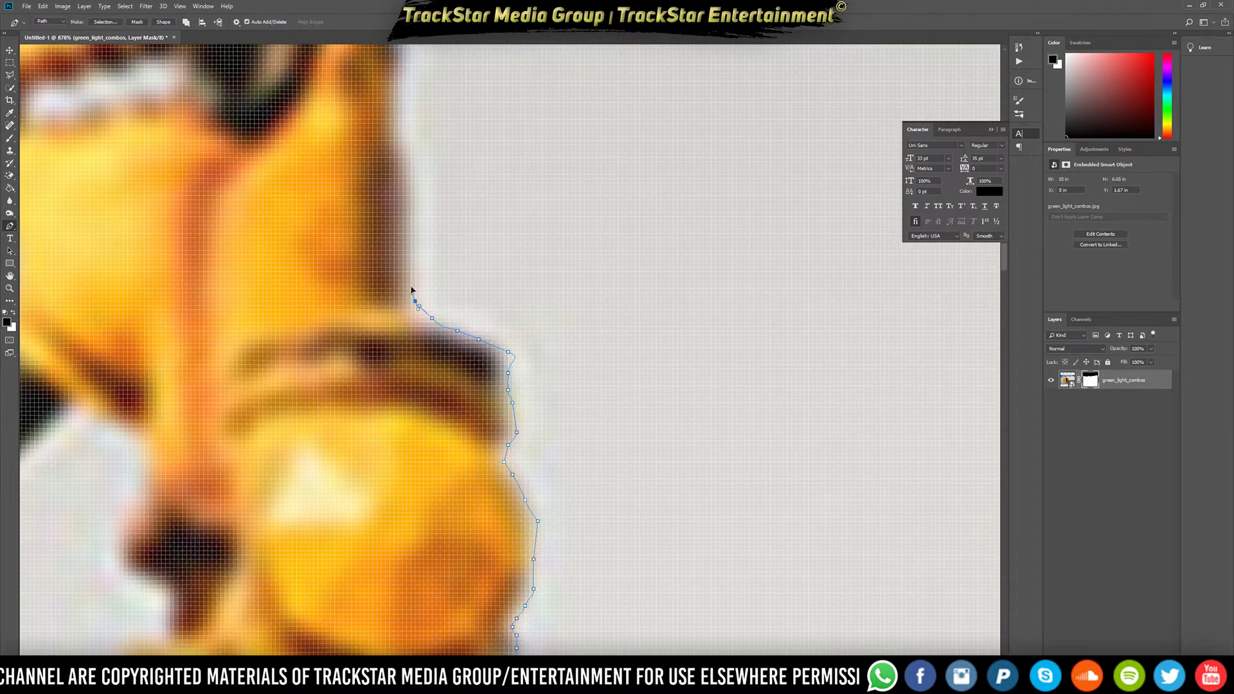
Trace the right edge of the yellow hanging bracket from its foot up to the dark strap above it
left_click(410, 280)
left_click(410, 250)
left_click(411, 207)
left_click(411, 187)
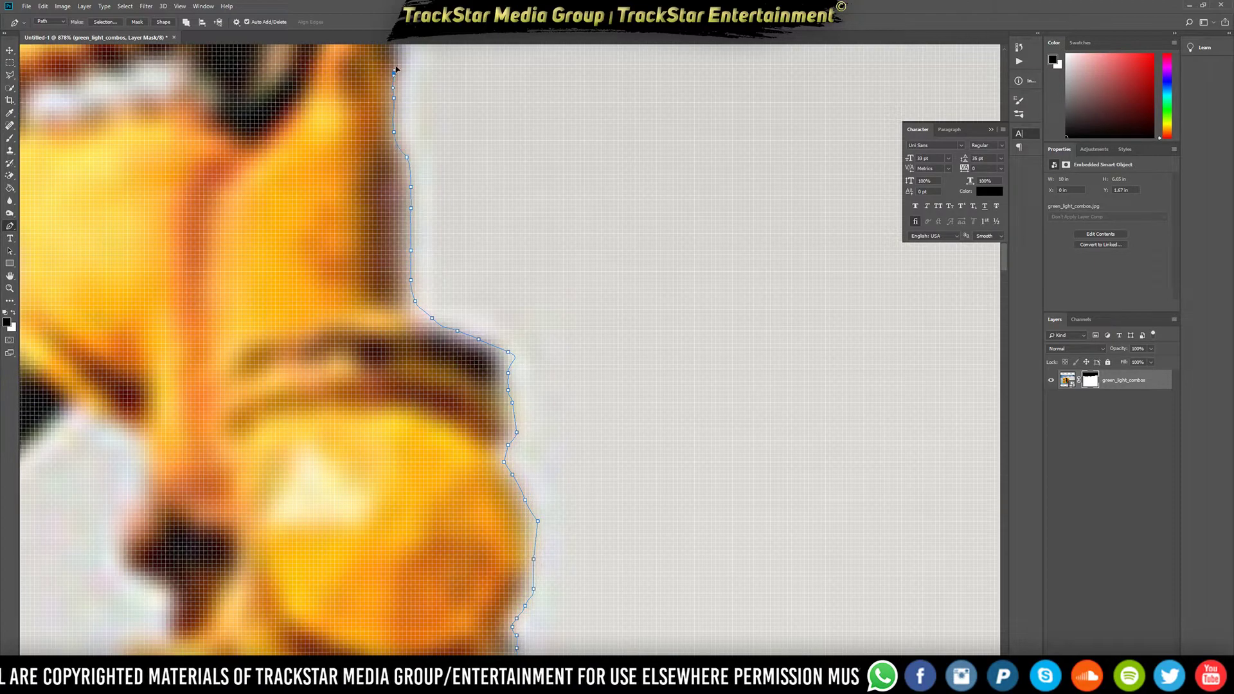
left_click(401, 61)
scroll(458, 122, "down", 4)
scroll(493, 101, "up", 3)
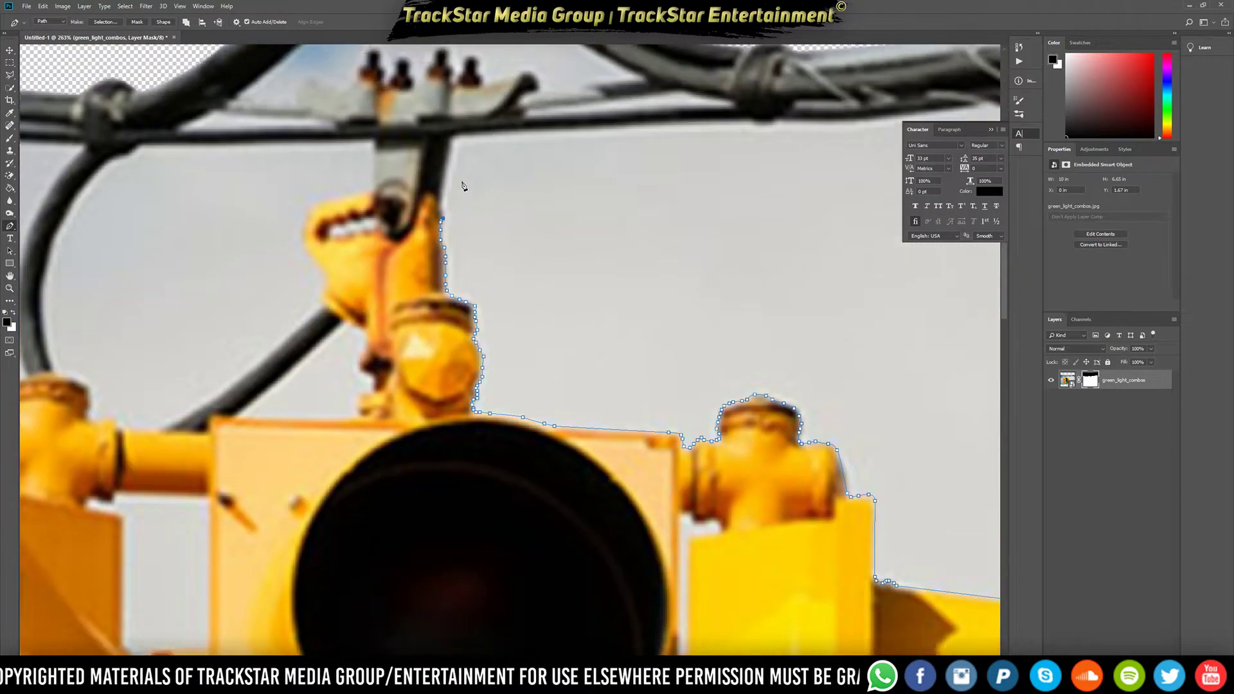
scroll(462, 185, "up", 4)
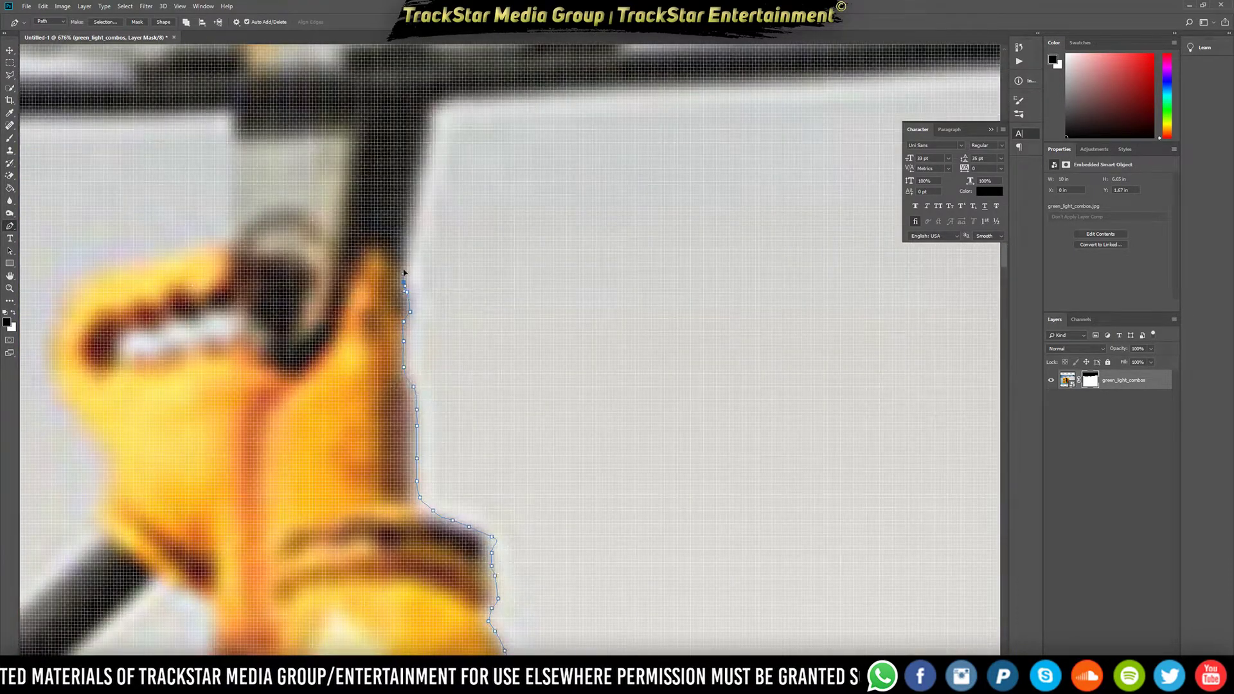
left_click(403, 266)
left_click(413, 237)
left_click(417, 223)
left_click(422, 211)
left_click(426, 198)
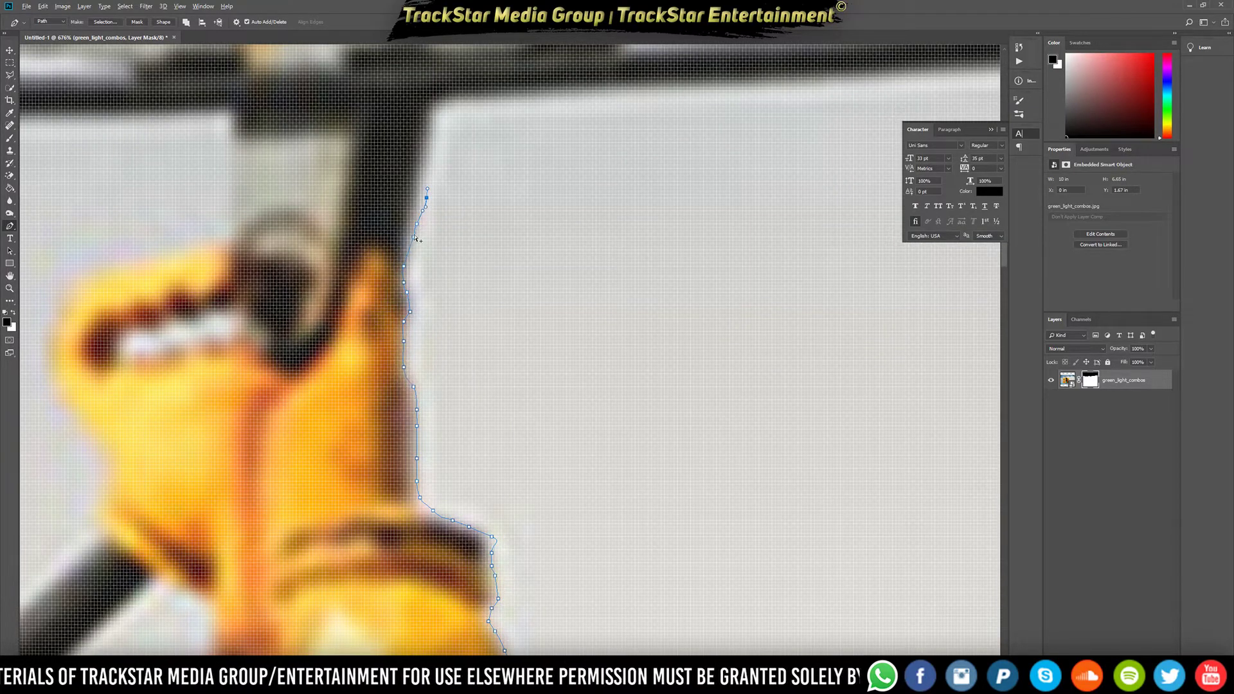
key("ctrl+alt+z")
key("ctrl+alt+z")
key("ctrl+alt+z")
key("ctrl+alt+z")
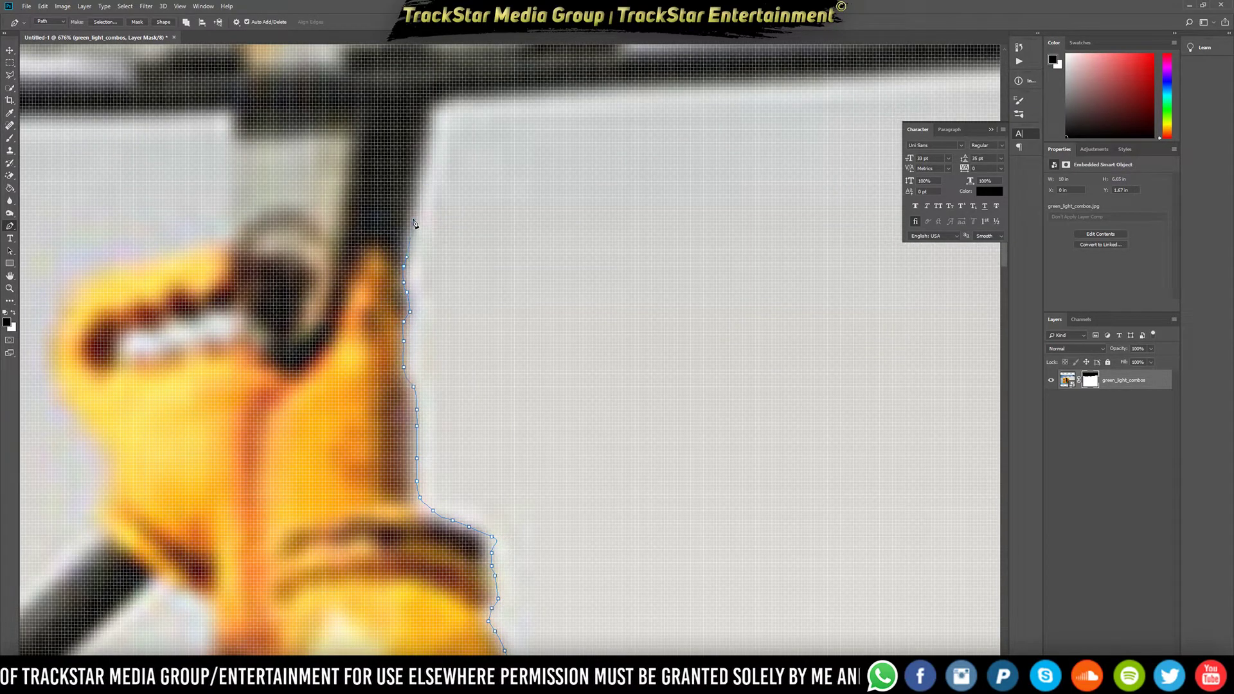
Trace the right edge of the dark strap from the bracket's tip up to the underside of the cable
left_click(413, 223)
left_click(413, 213)
left_click(417, 197)
left_click(419, 182)
left_click(423, 162)
left_click(426, 146)
left_click(430, 133)
left_click(430, 110)
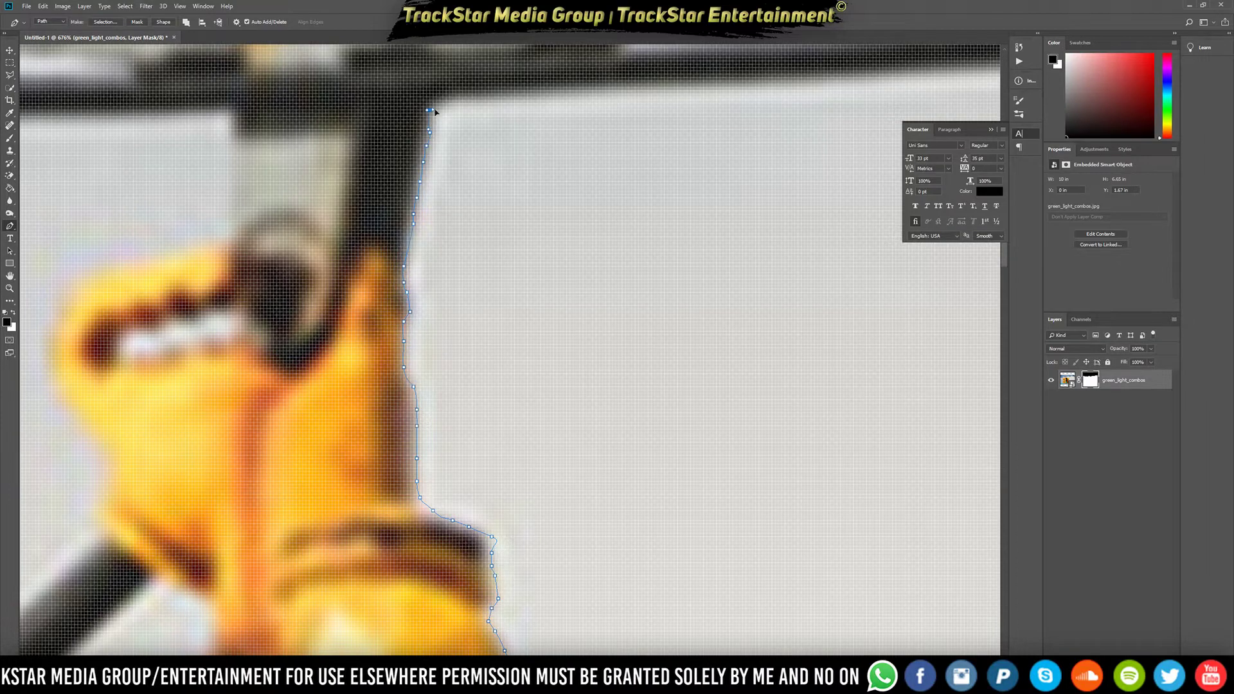
Extend the path along the underside of the thin cable, then with one long segment to the canvas's right edge
left_click(472, 102)
left_click(512, 99)
left_click(546, 96)
scroll(650, 119, "down", 6)
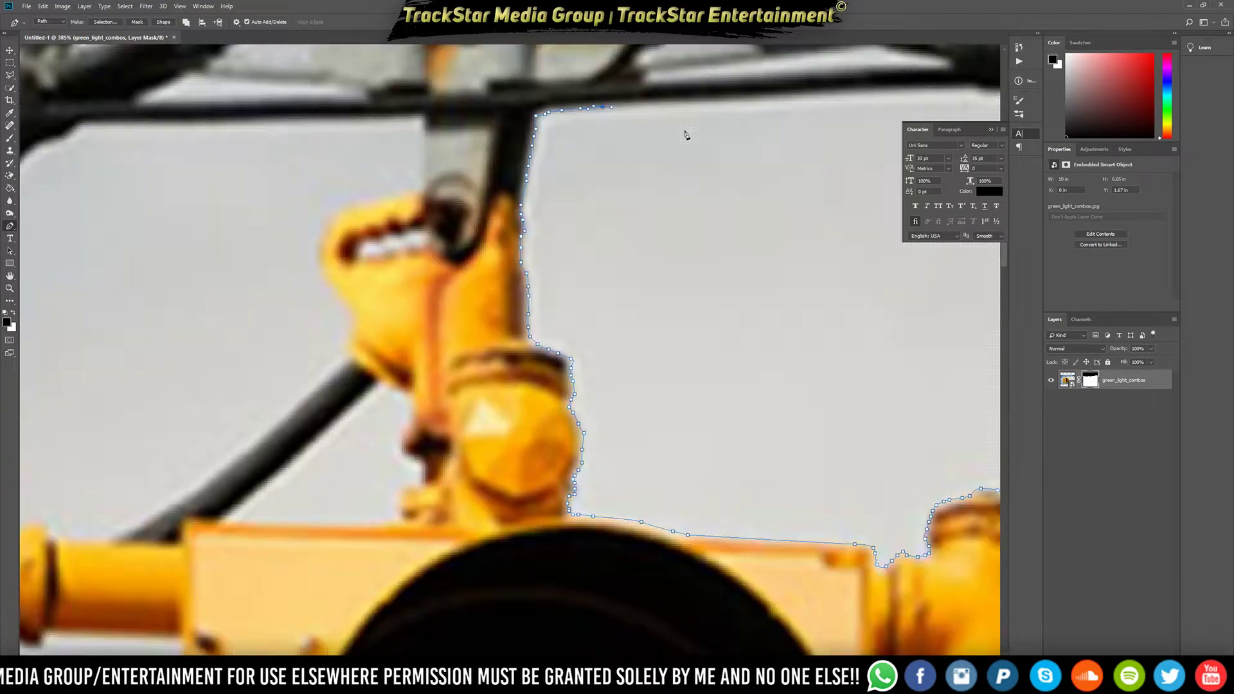
scroll(790, 209, "down", 6)
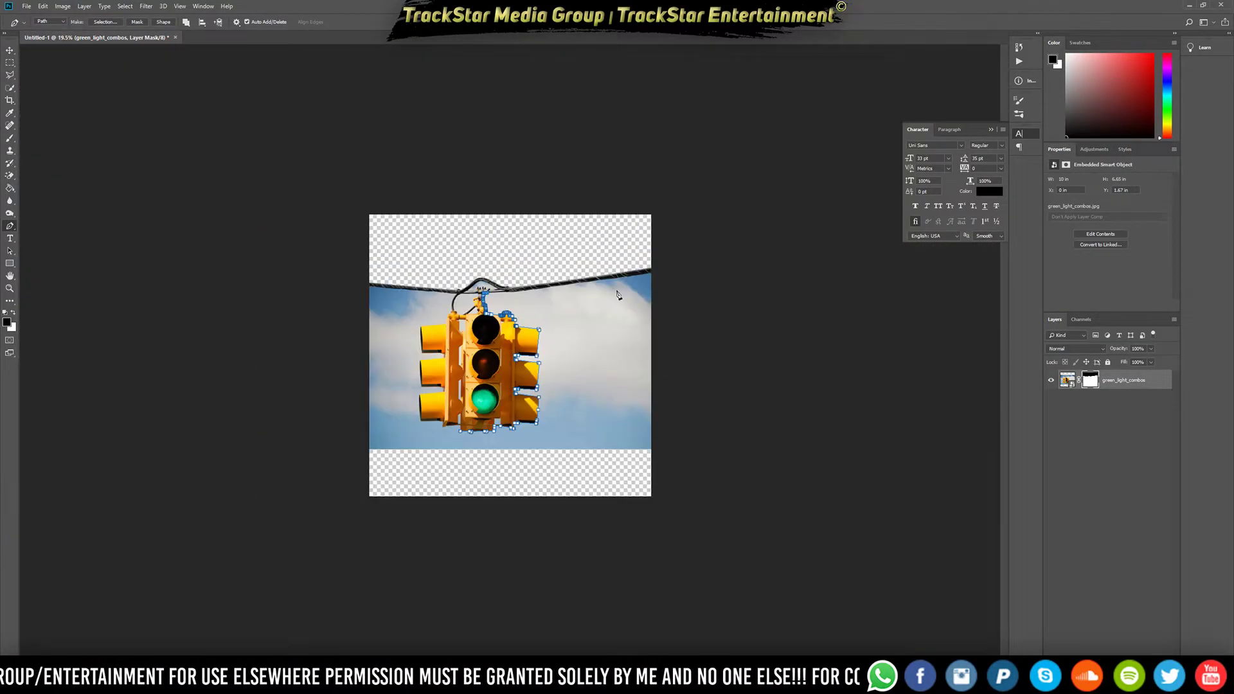
scroll(694, 277, "up", 3)
scroll(694, 278, "up", 1)
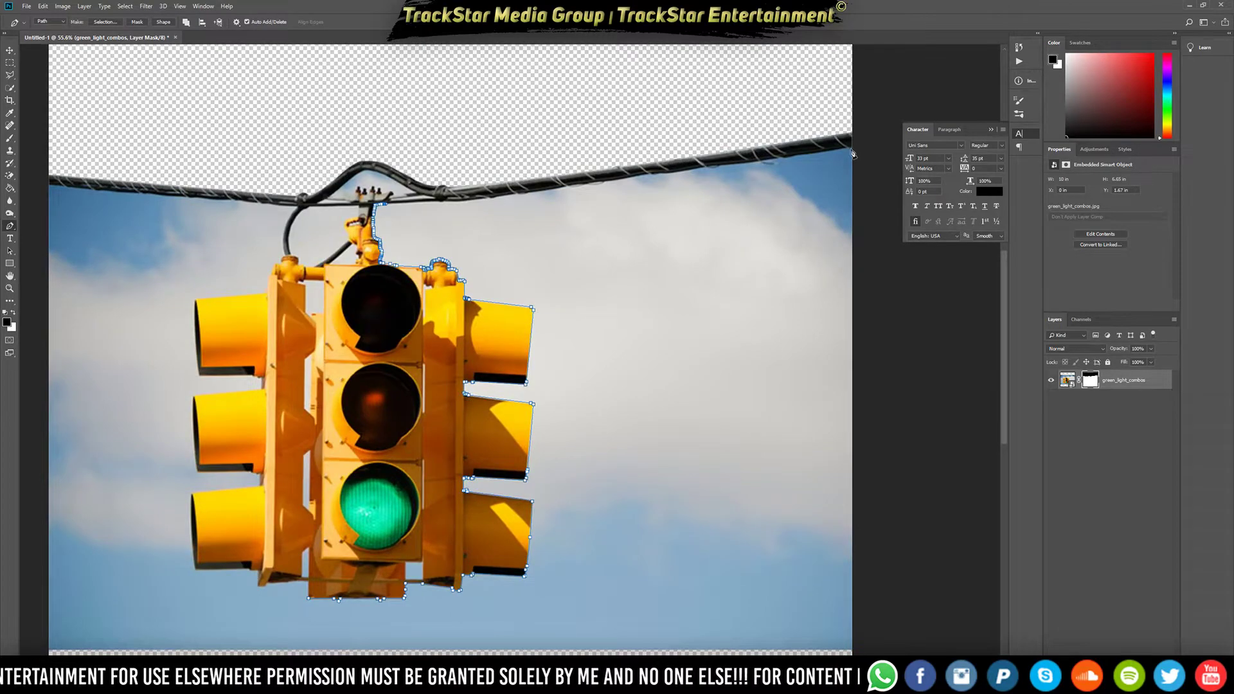
left_click(851, 150)
Add an anchor on the long cable segment and fit it to the cable's underside beside the right clamp
scroll(492, 225, "up", 2)
scroll(546, 264, "up", 6)
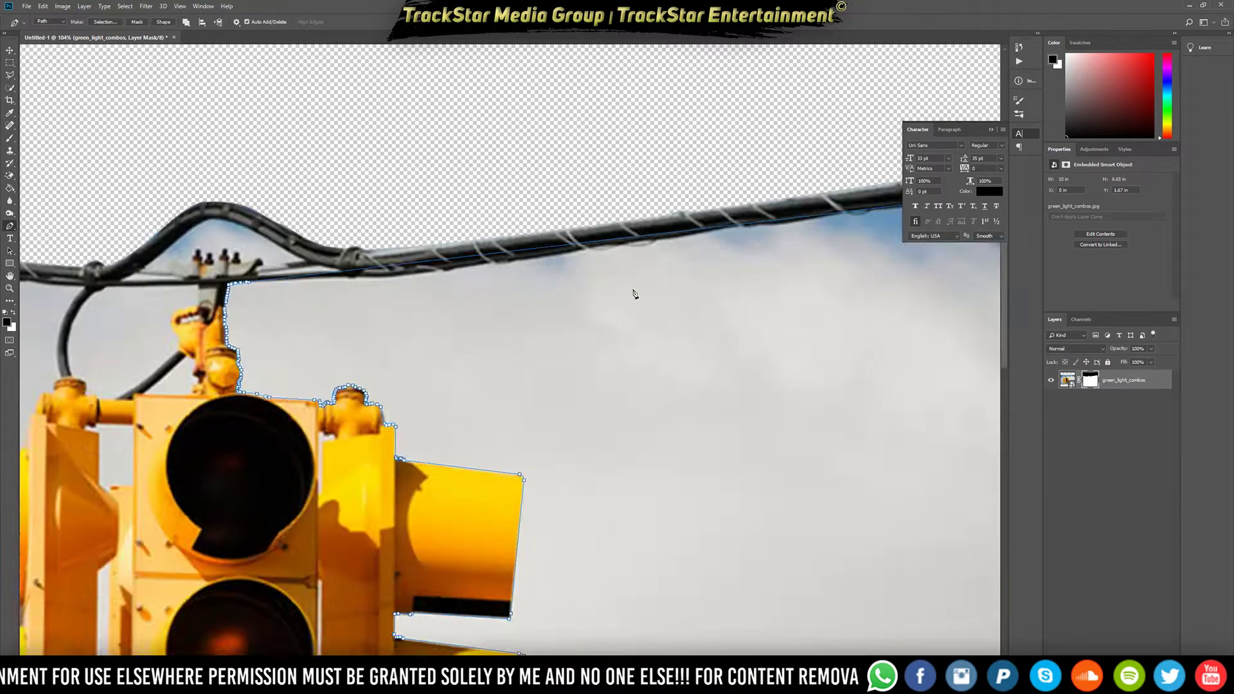
scroll(634, 294, "up", 6)
scroll(111, 289, "down", 9)
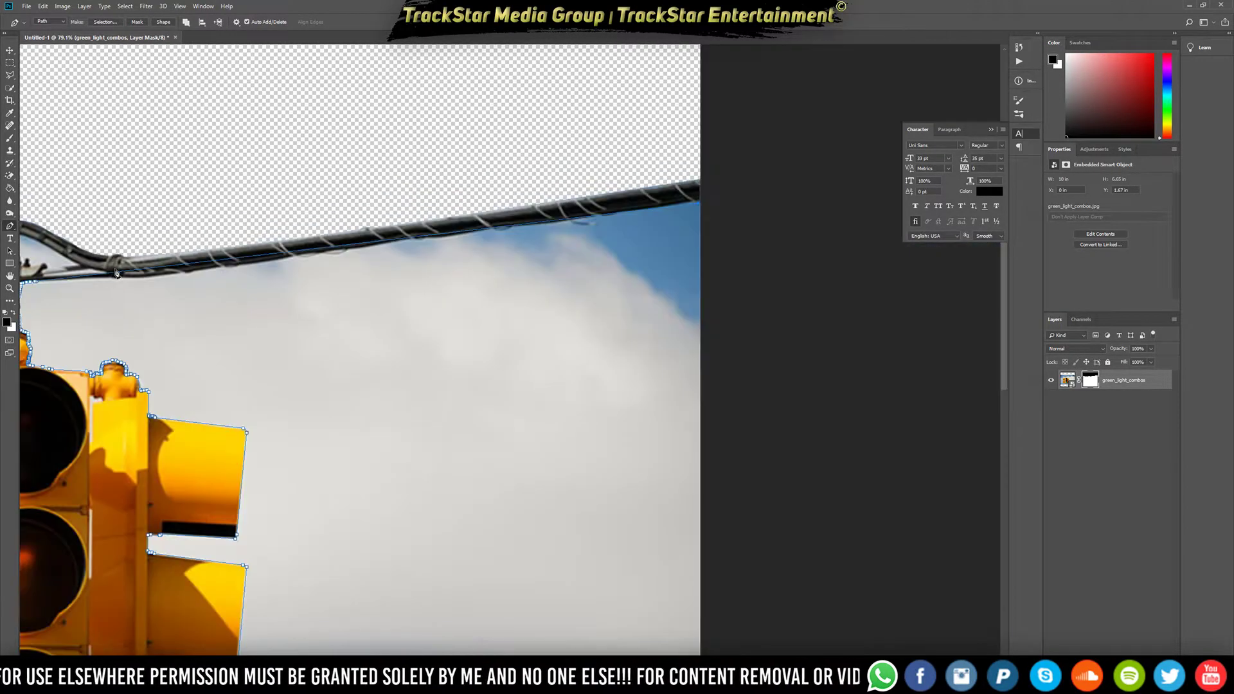
left_click_drag(122, 271, 86, 280)
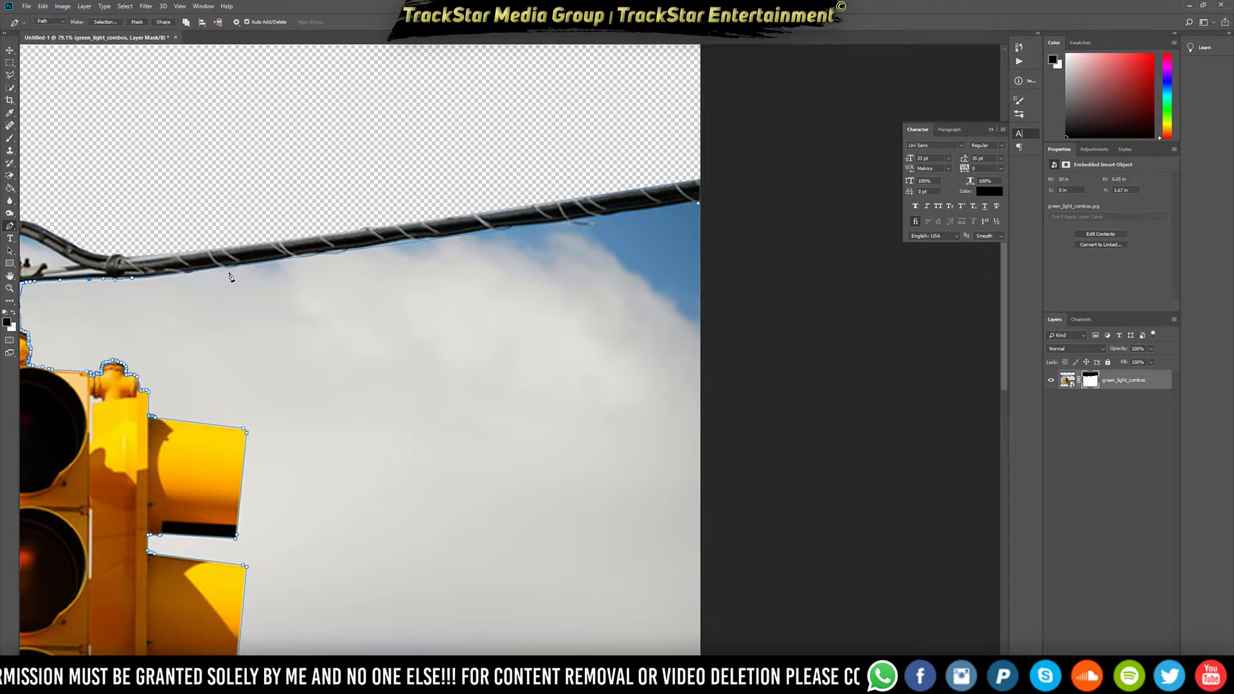
Add anchors where a wire wrap bulges below the cable and shape the path around the bulge
scroll(229, 273, "up", 8)
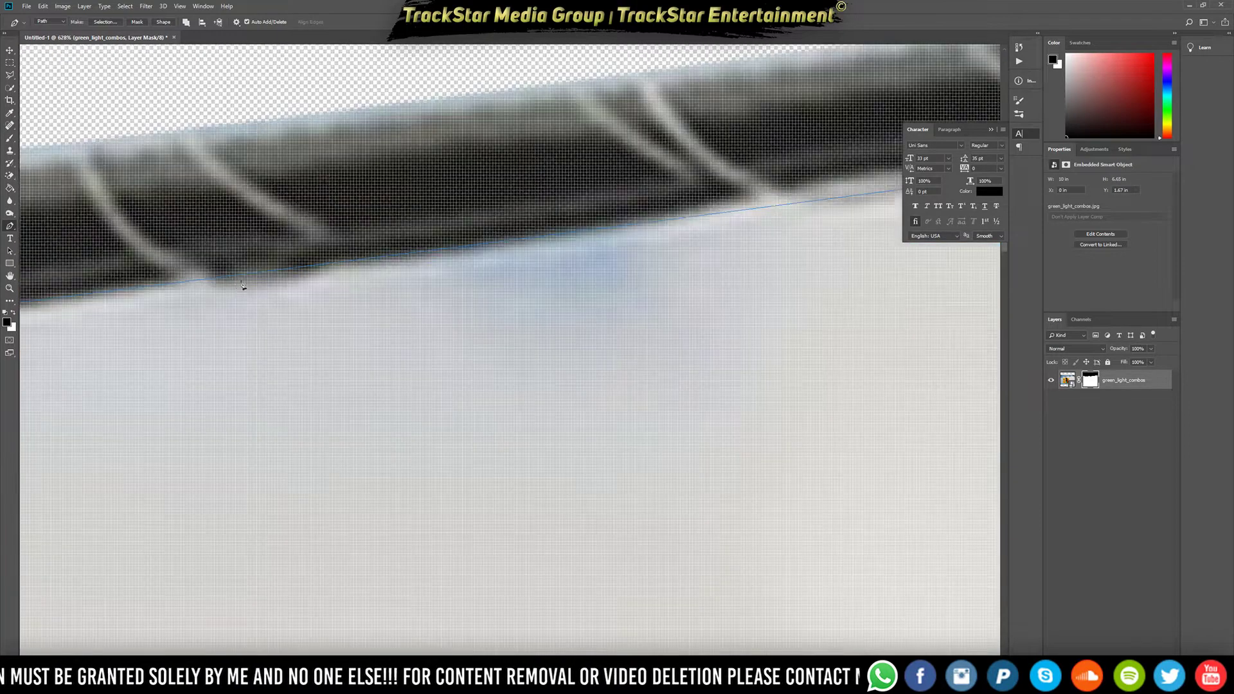
left_click(258, 276)
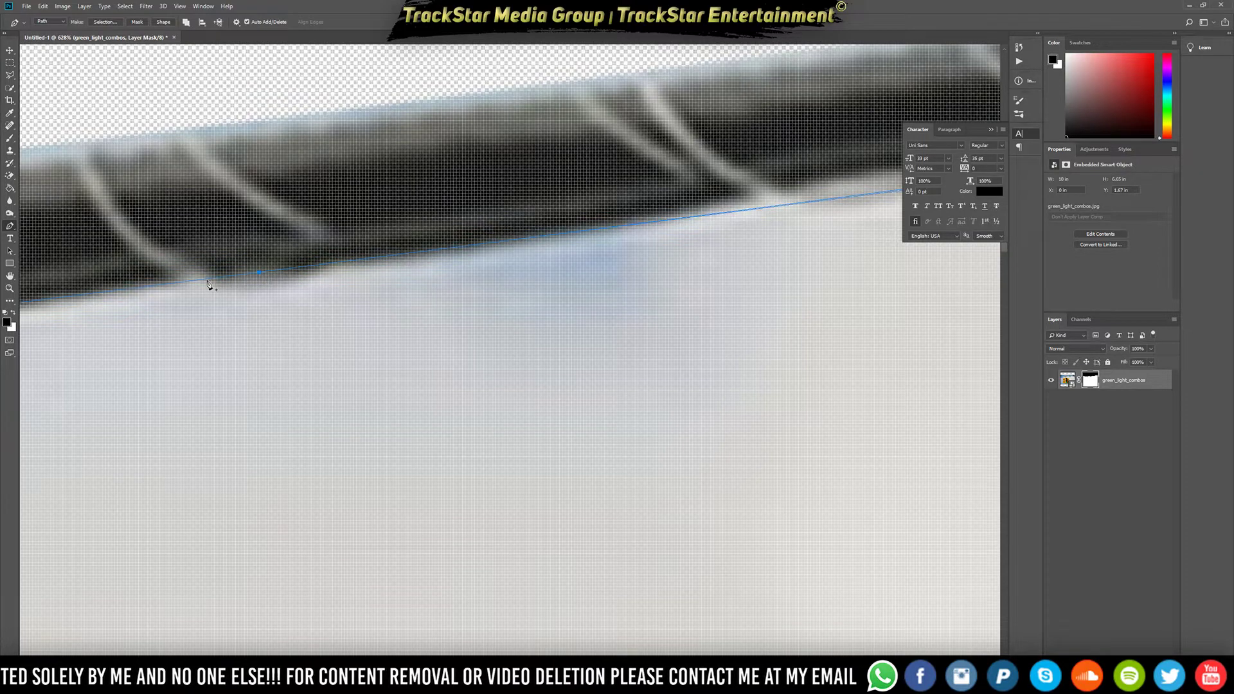
left_click_drag(203, 281, 333, 266)
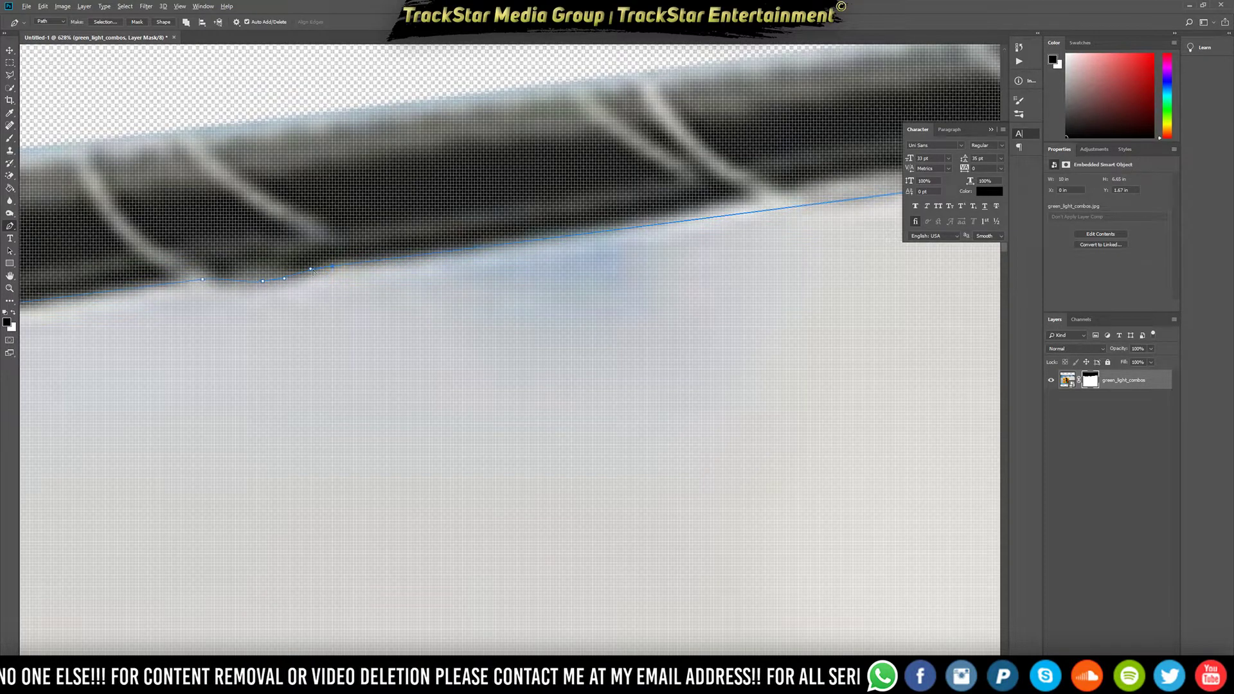
Add anchors along the cable's underside up to the next loose wire wrap and fit the path to its edge
scroll(462, 285, "down", 9)
scroll(646, 286, "up", 5)
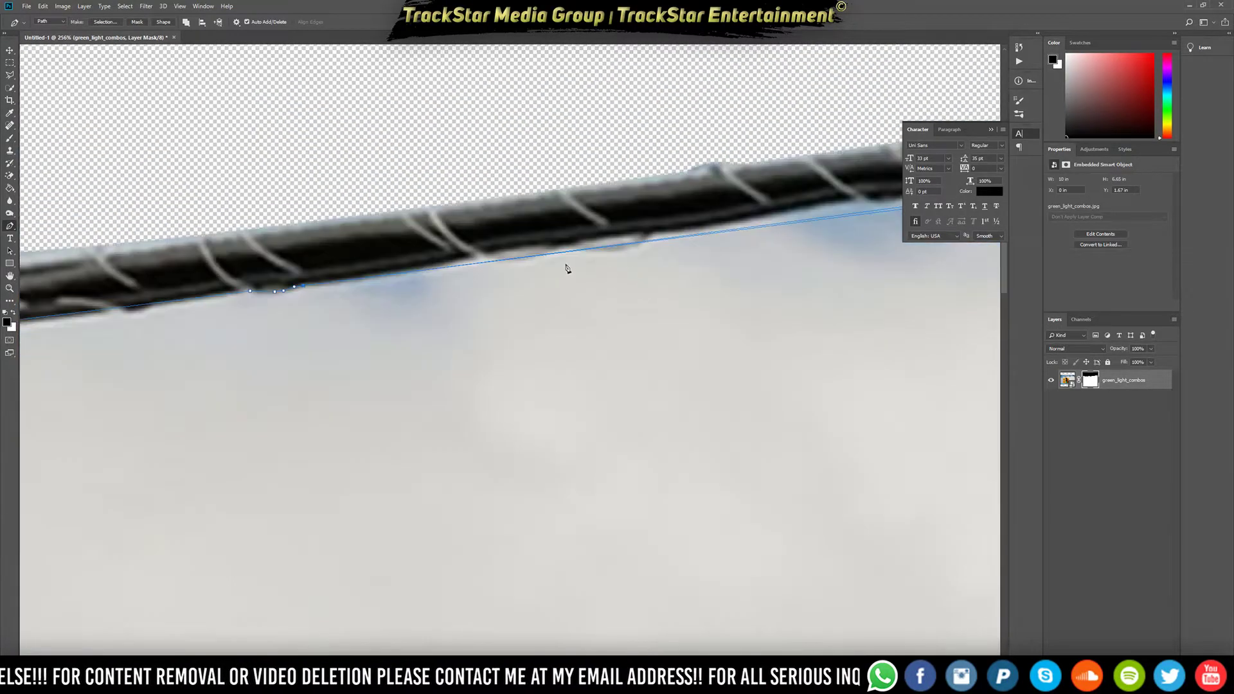
left_click(484, 262)
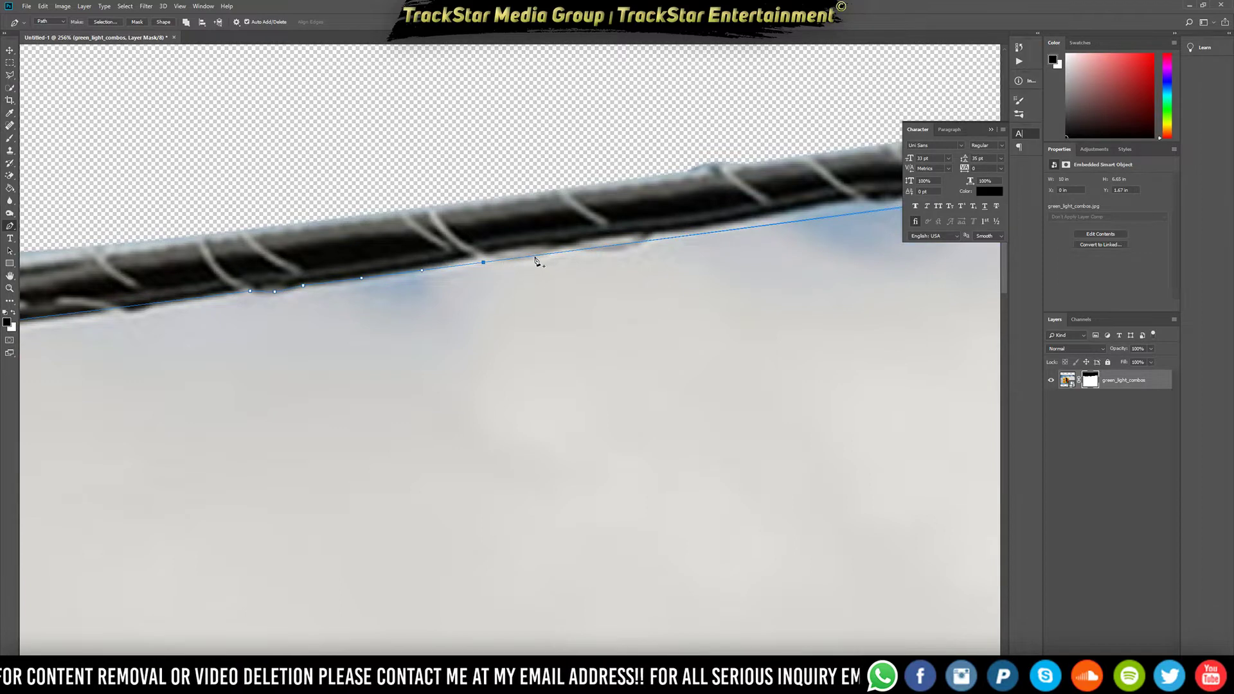
left_click_drag(536, 256, 541, 252)
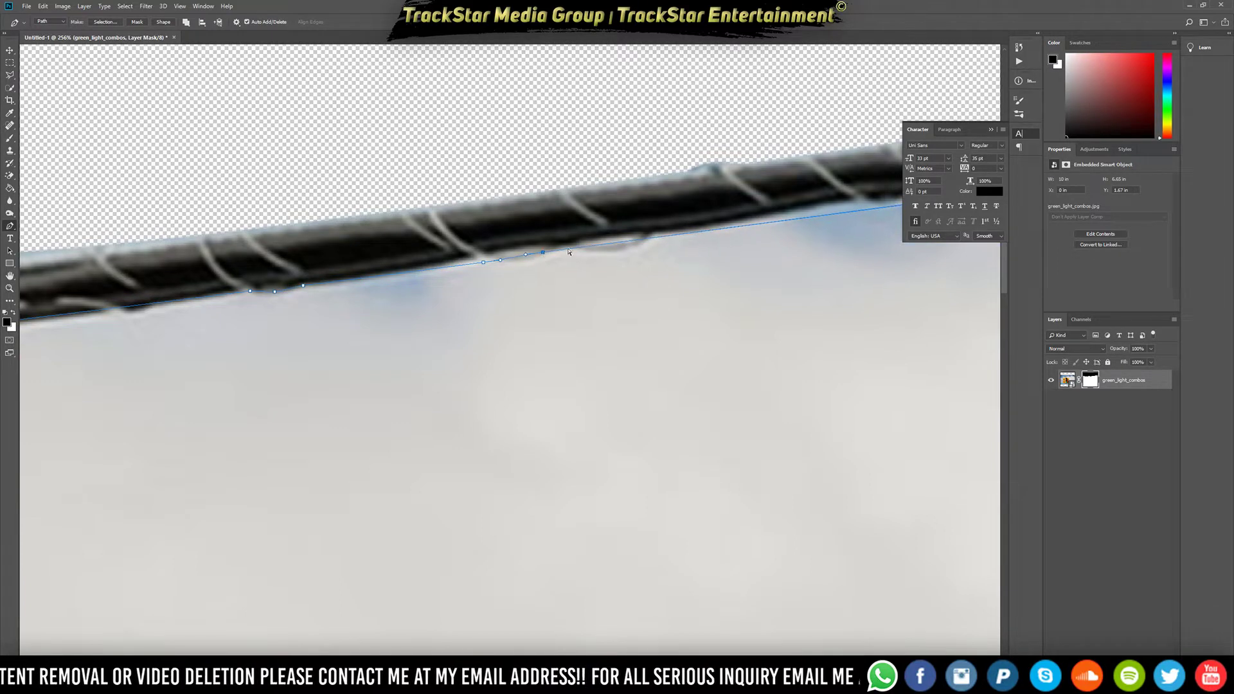
Refine the path along the cable's underside between the loose wire wrap and the canvas's right edge
scroll(705, 237, "down", 8)
scroll(840, 251, "up", 3)
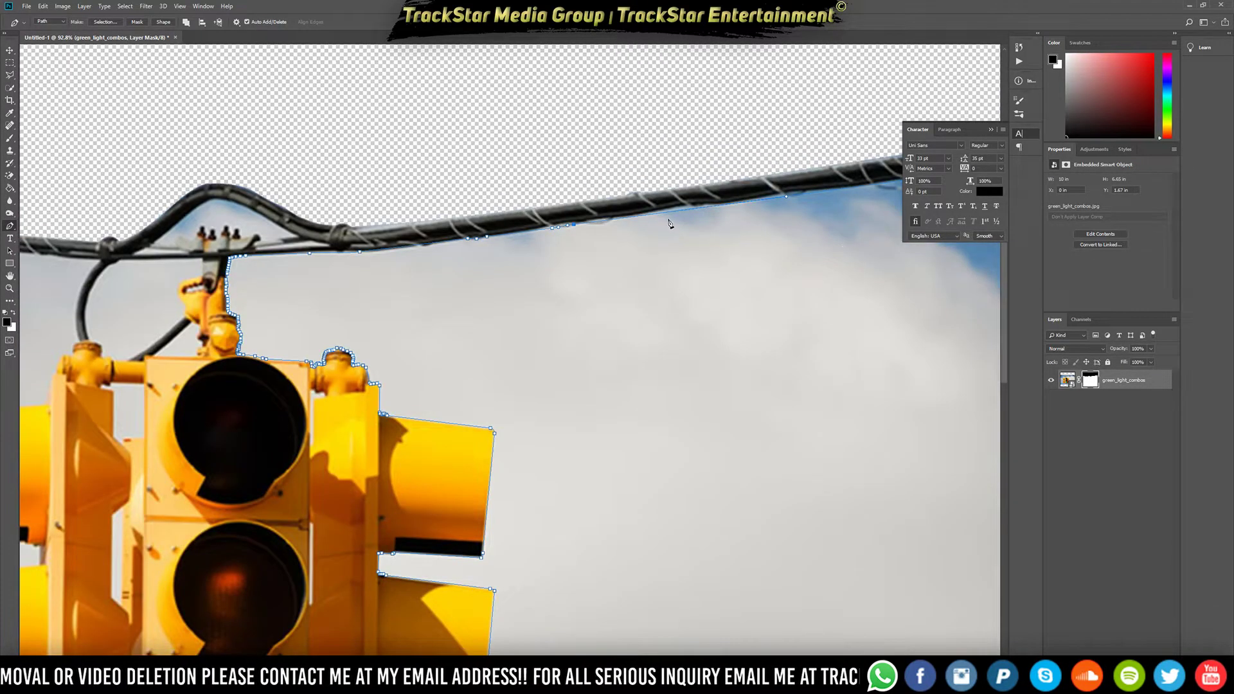
left_click_drag(659, 214, 669, 209)
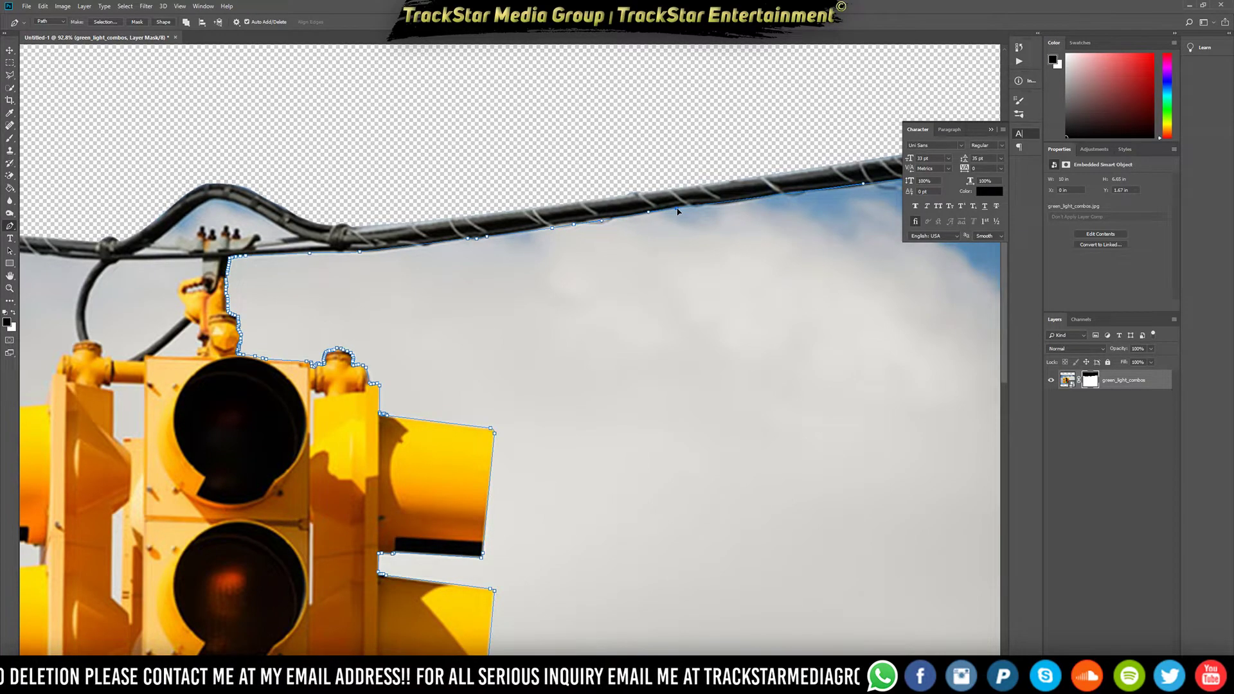
Continue the path from its cable endpoint to a point just outside the canvas's right edge
scroll(792, 204, "down", 6)
scroll(788, 262, "up", 4)
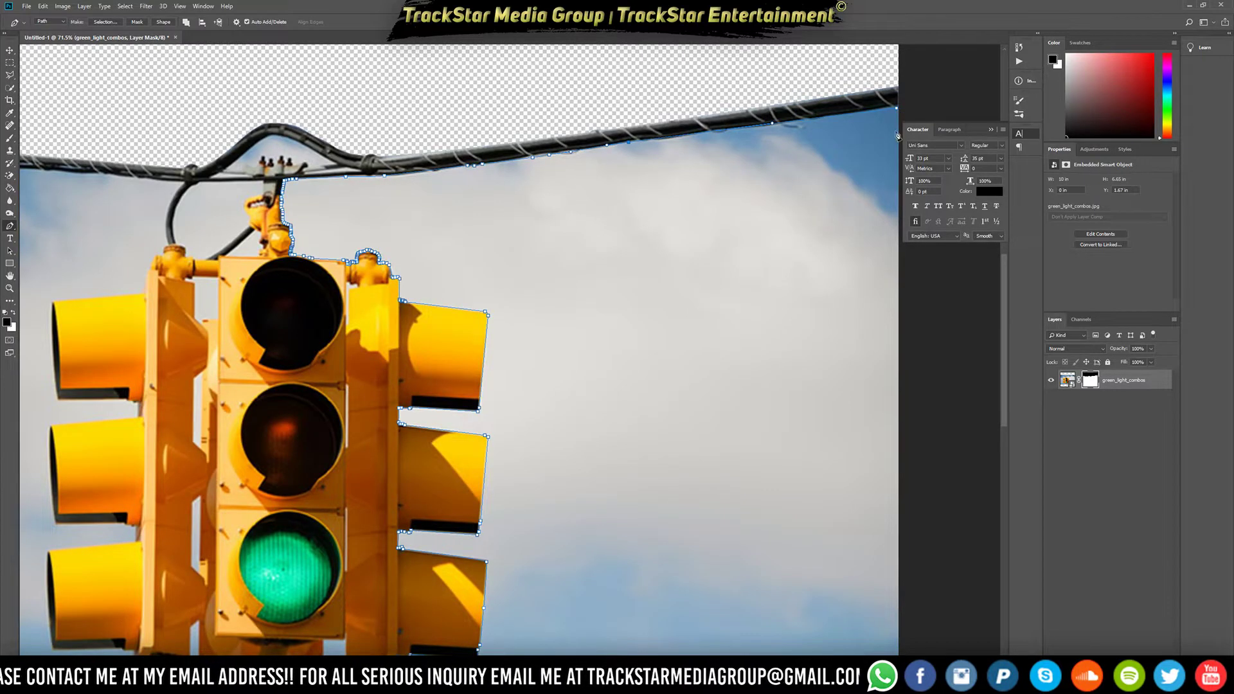
left_click(923, 112)
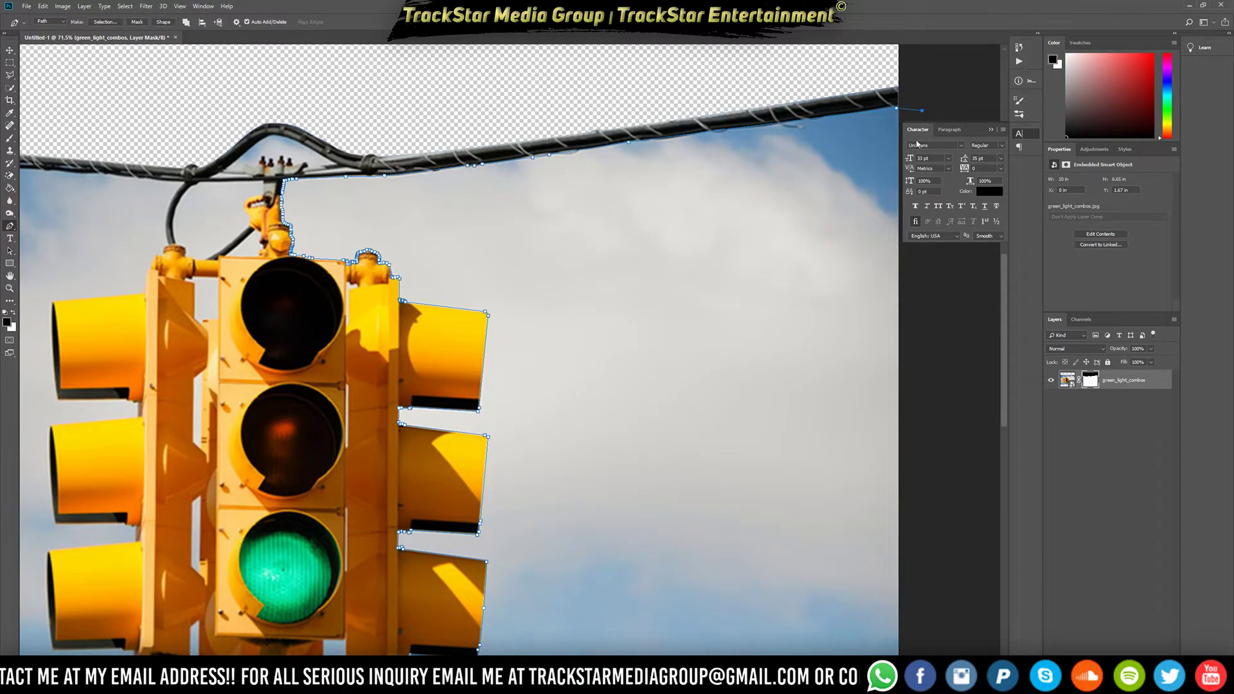
Extend the pen path outside the canvas around the right-hand sky and bring it back beneath the traffic light's base
scroll(963, 505, "down", 5)
left_click_drag(821, 552, 793, 562)
left_click_drag(663, 573, 483, 501)
left_click_drag(478, 478, 474, 469)
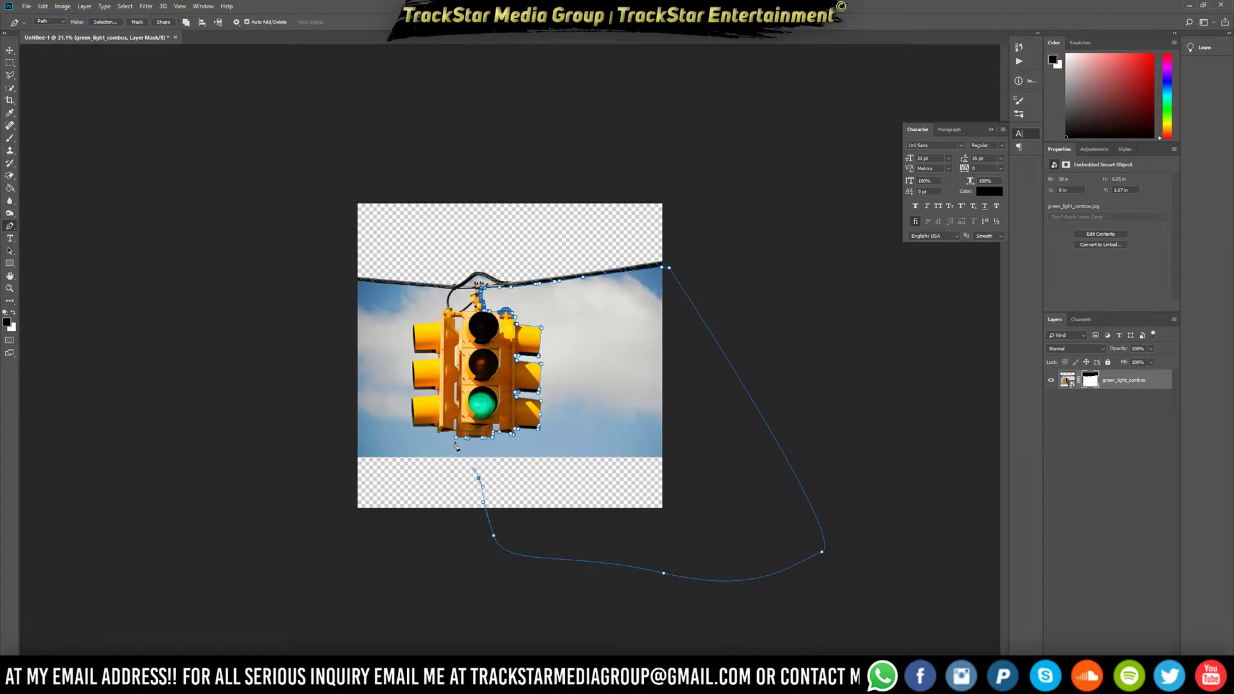
scroll(455, 442, "down", 2)
scroll(474, 427, "up", 8)
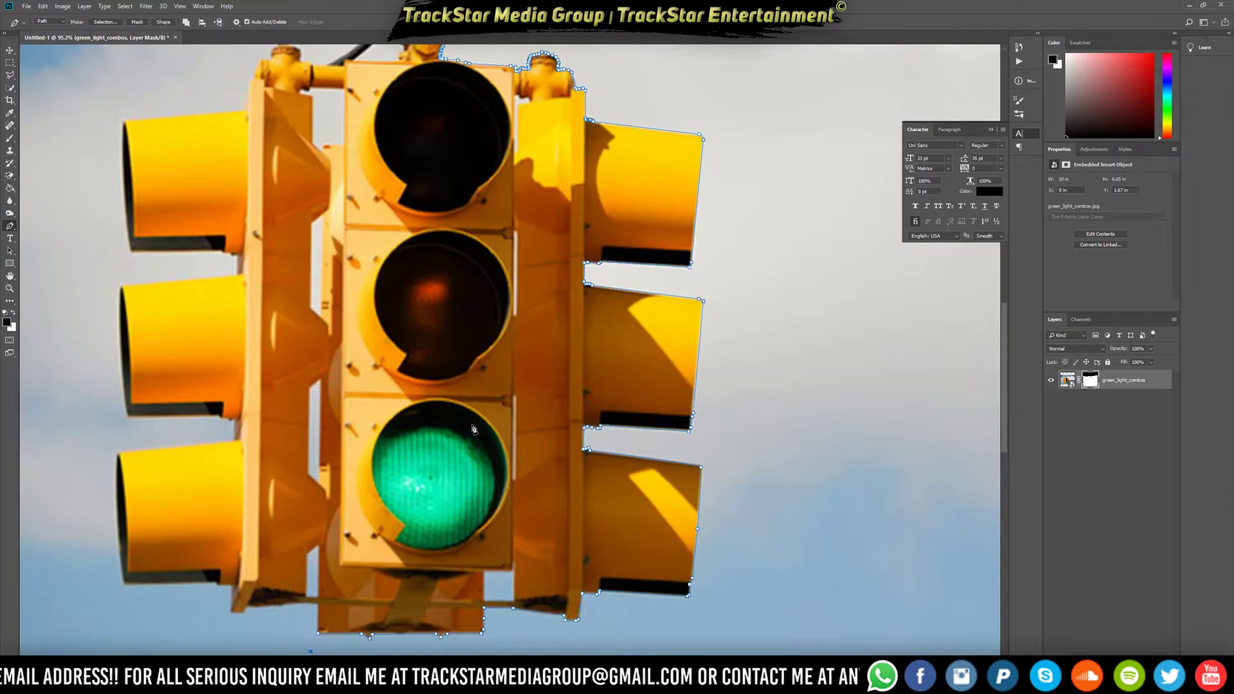
Convert the pen path into a new anti-aliased selection with a 0.4-pixel feather radius
scroll(476, 424, "down", 2)
right_click(486, 579)
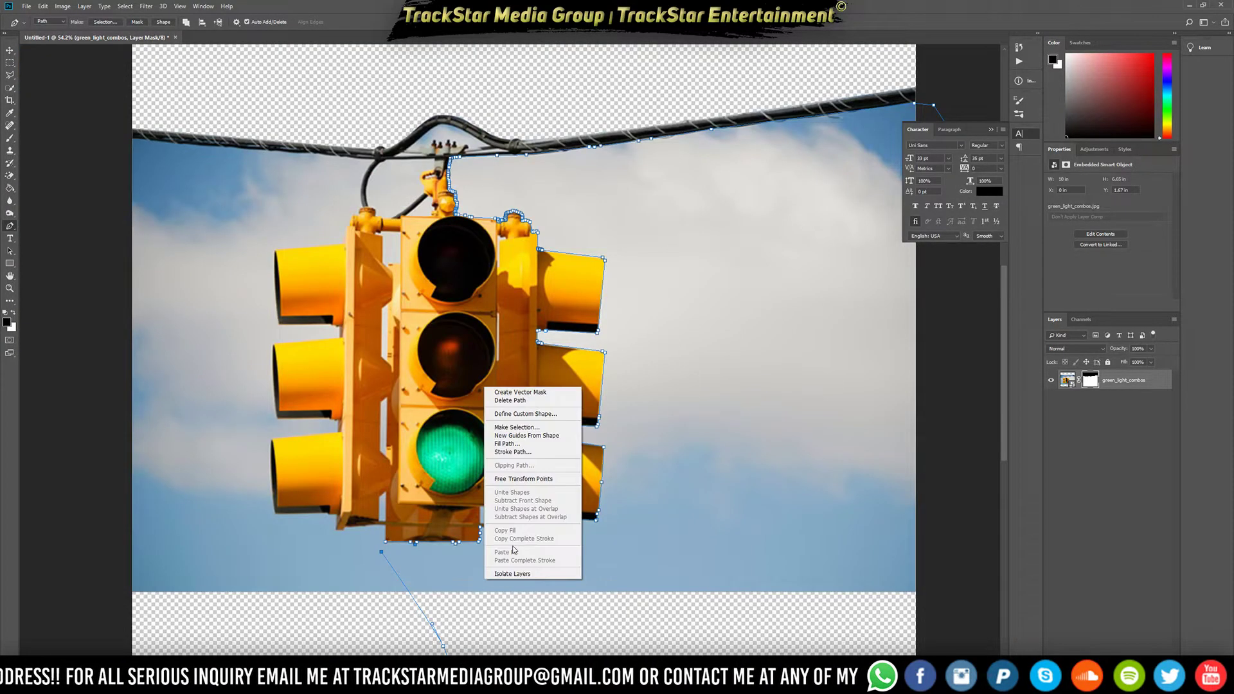
left_click(569, 428)
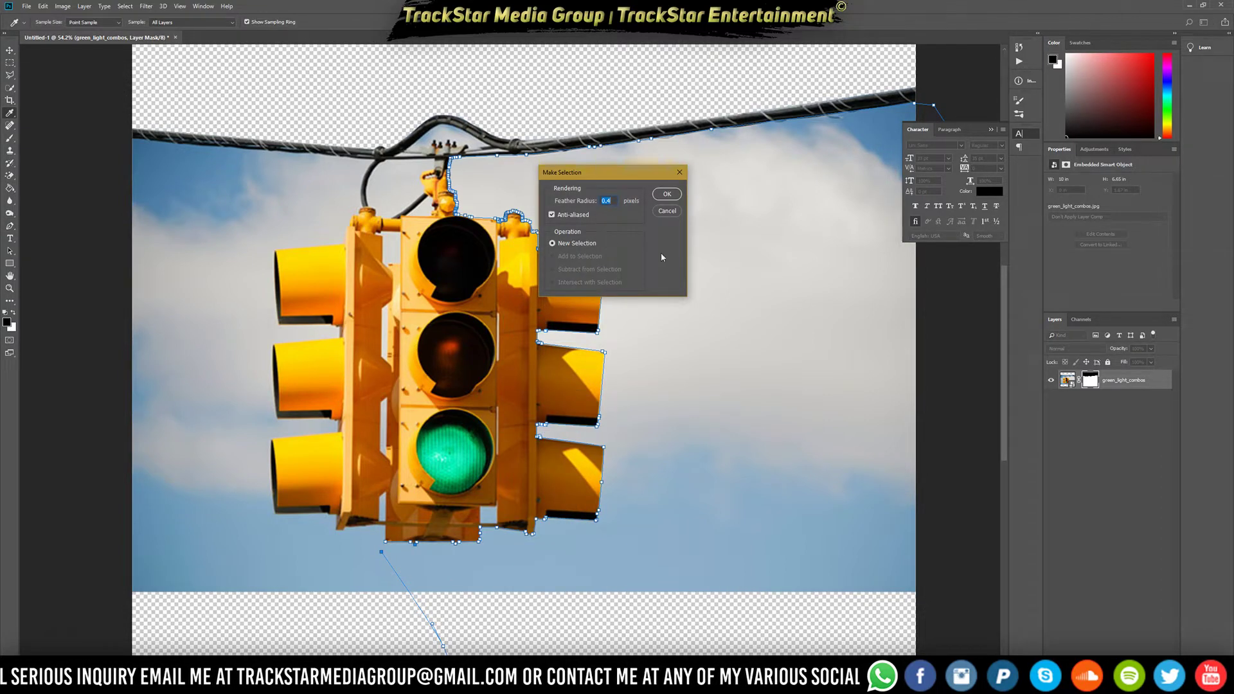
left_click(670, 196)
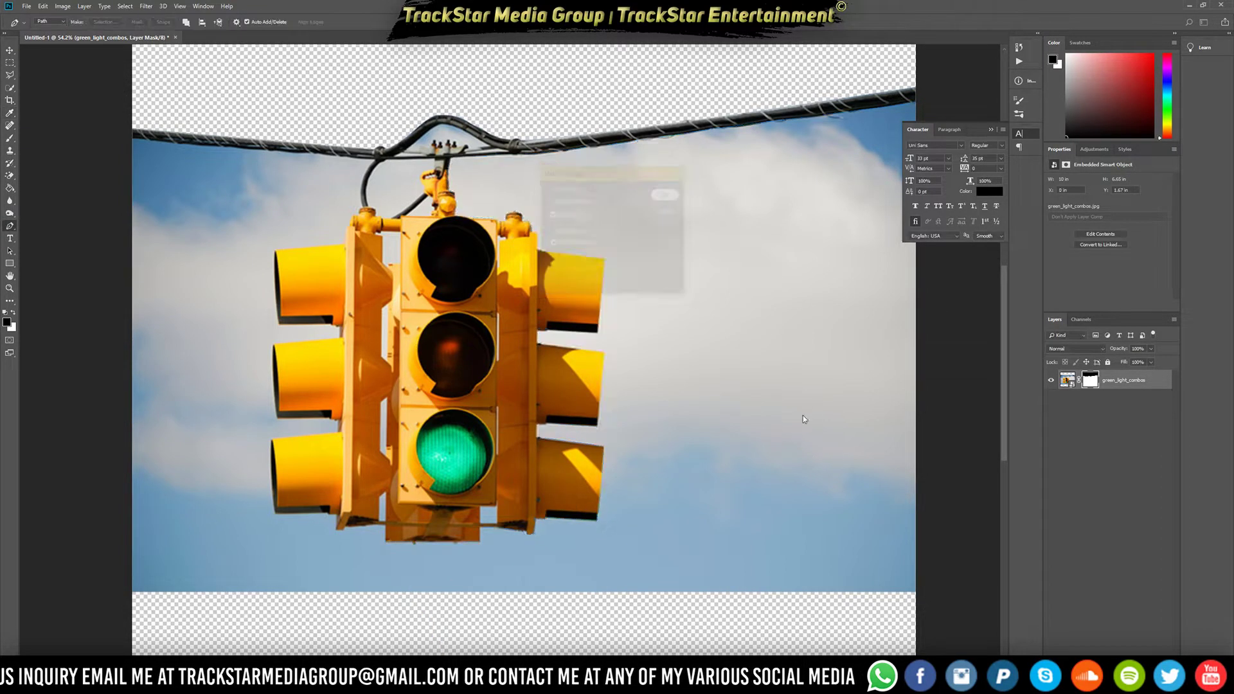
scroll(747, 445, "down", 3)
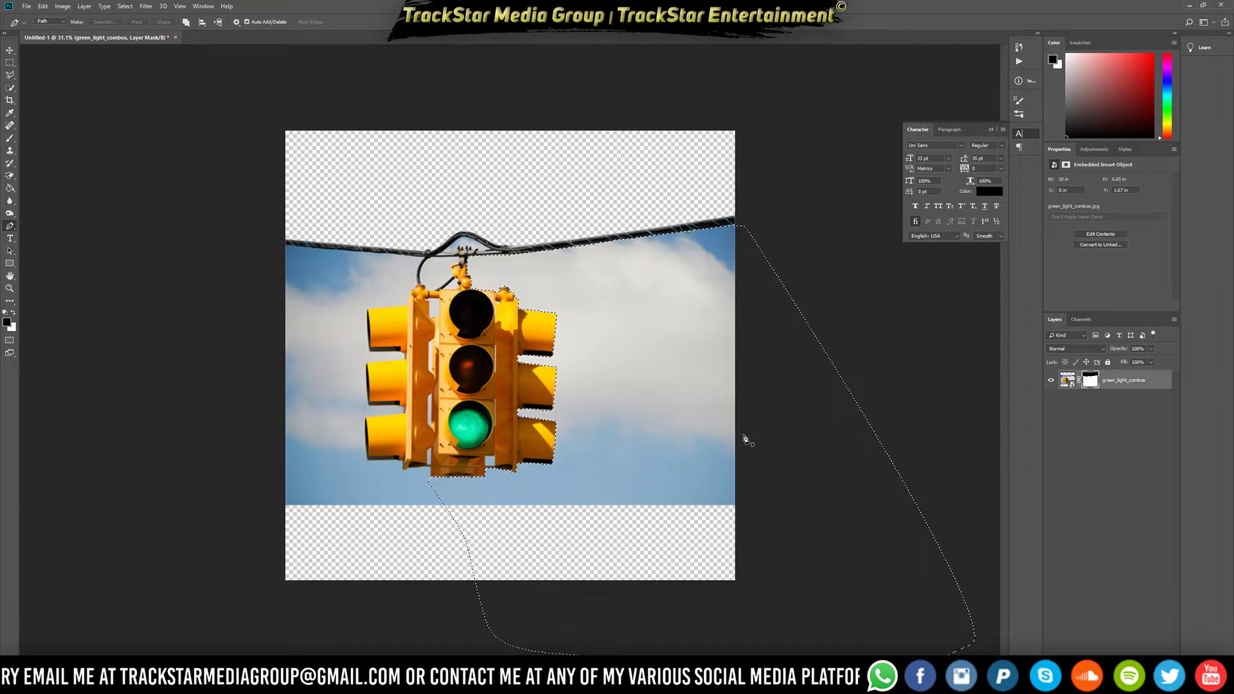
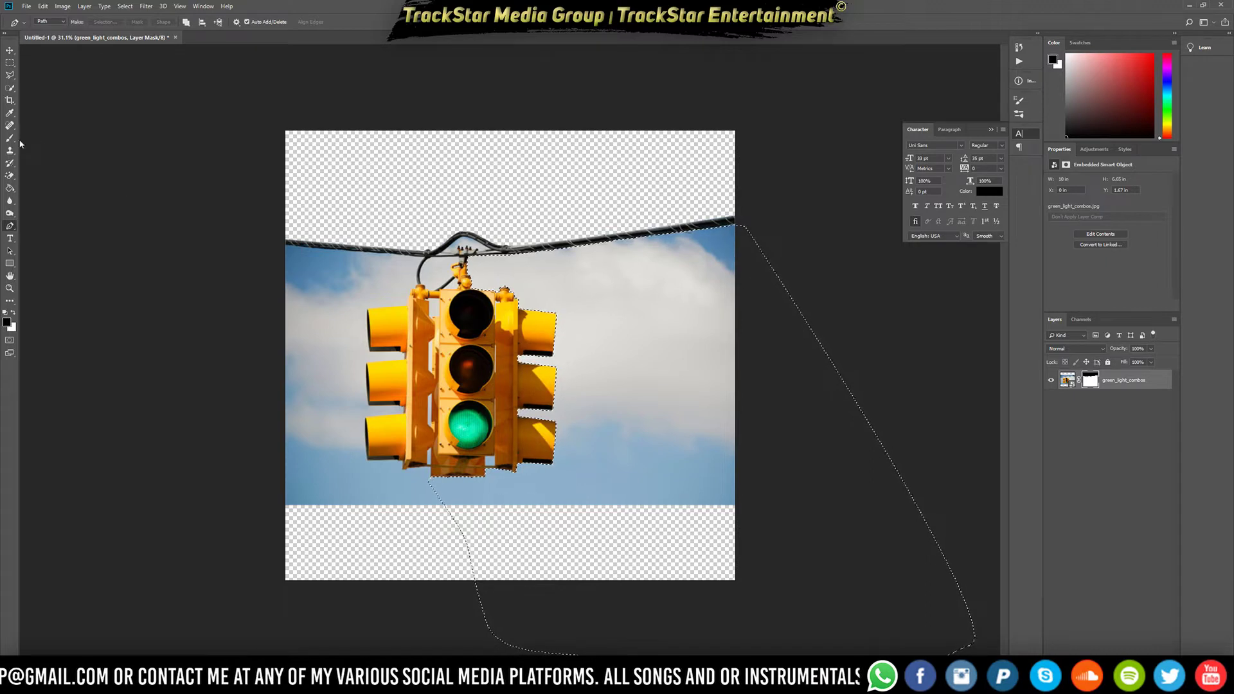
Switch to the Brush tool, enlarge it to 600 px and brush over the selected sky on the layer mask
left_click(9, 138)
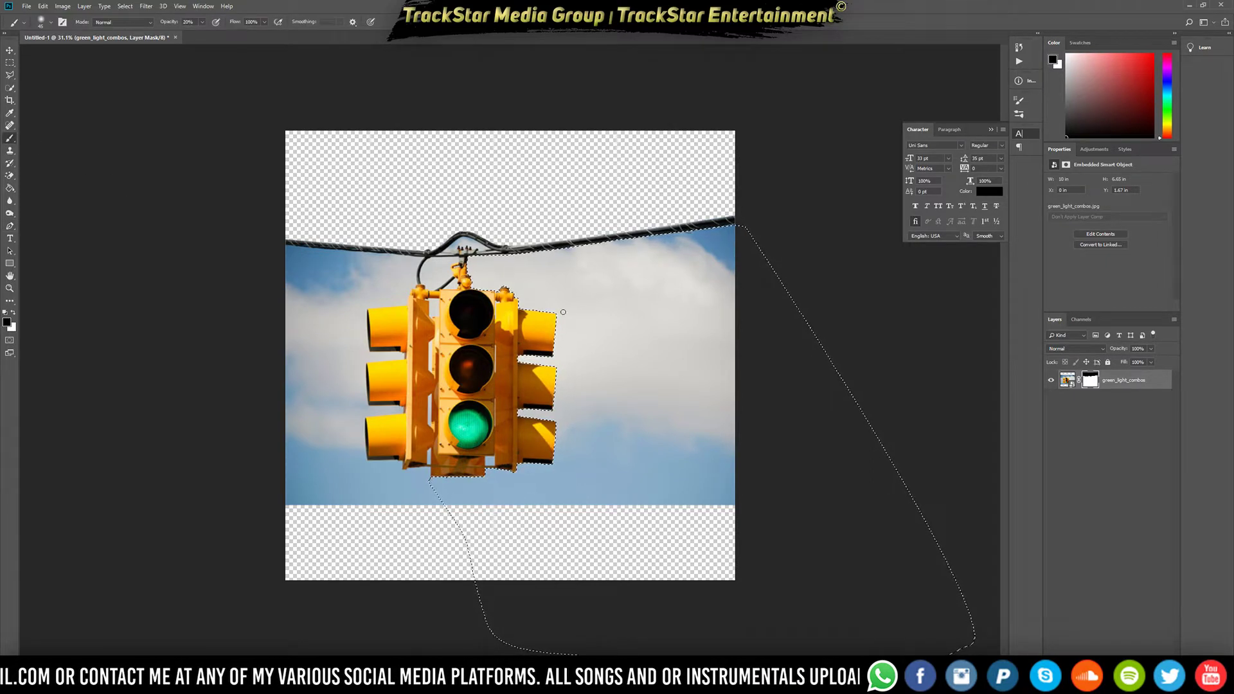
scroll(570, 336, "up", 7)
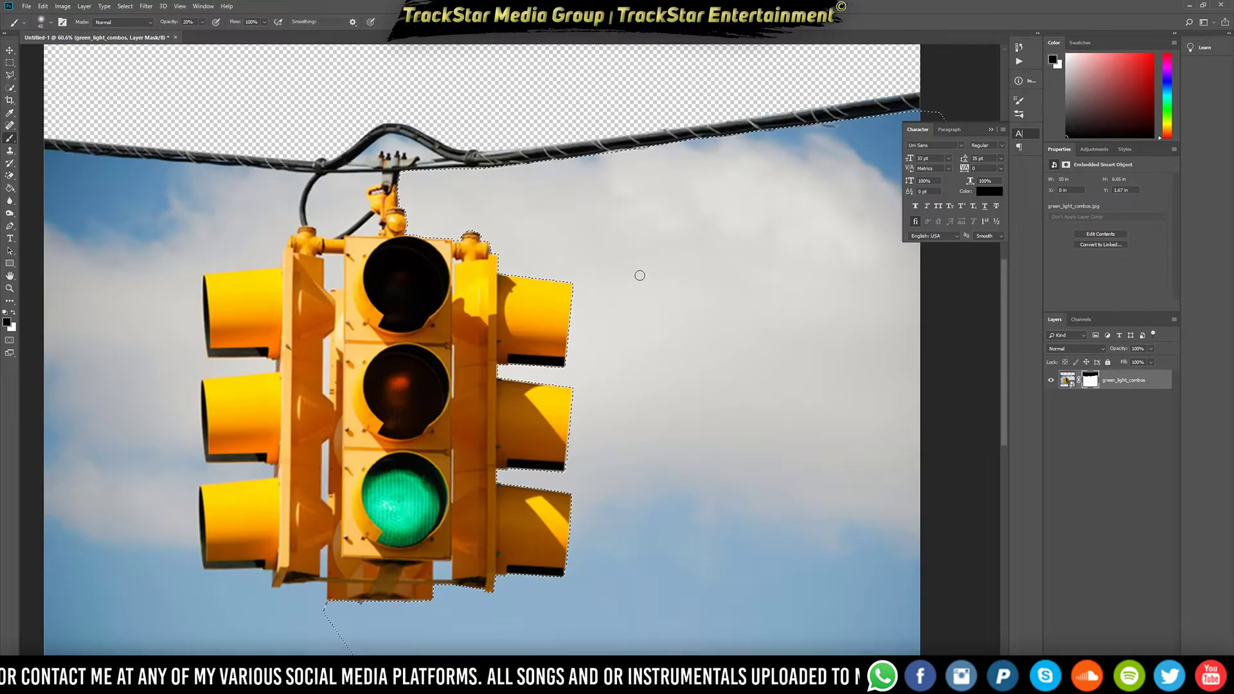
key("bracketright")
key("bracketright")
key("bracketright")
key("bracketright")
key("bracketright")
key("bracketright")
key("bracketright")
key("bracketright")
key("bracketright")
key("bracketright")
key("bracketright")
key("bracketright")
key("bracketright")
key("bracketright")
key("bracketright")
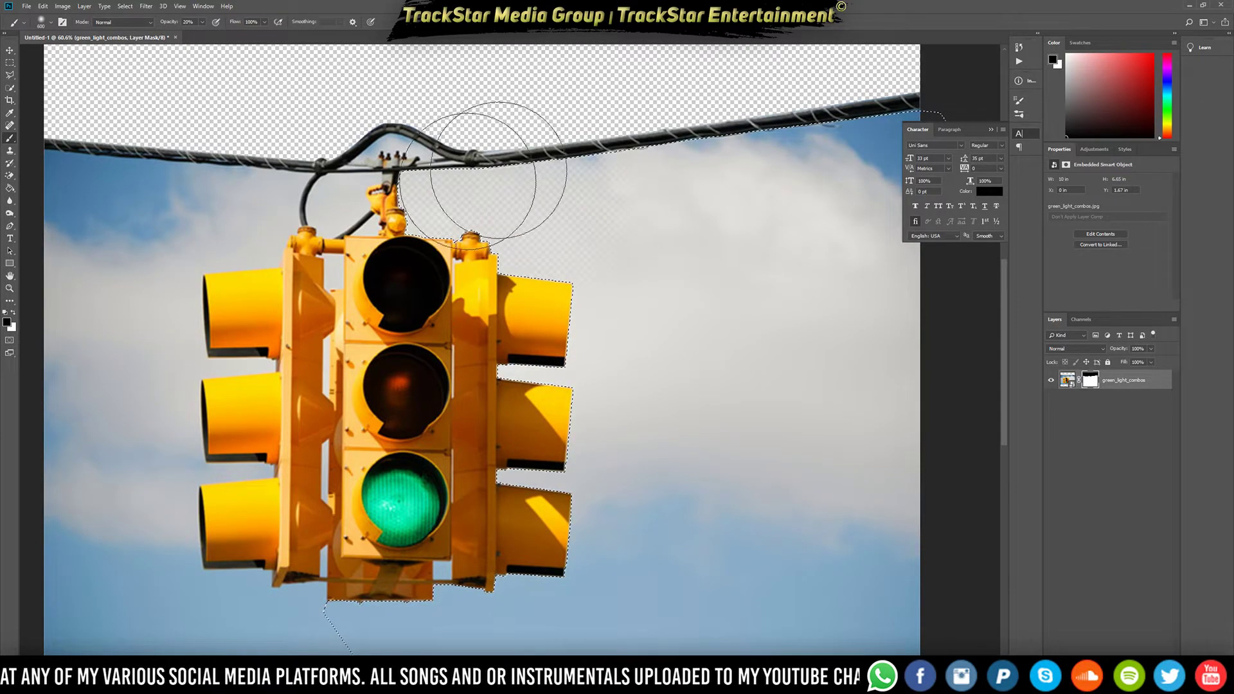
scroll(624, 213, "down", 5)
scroll(625, 214, "down", 3)
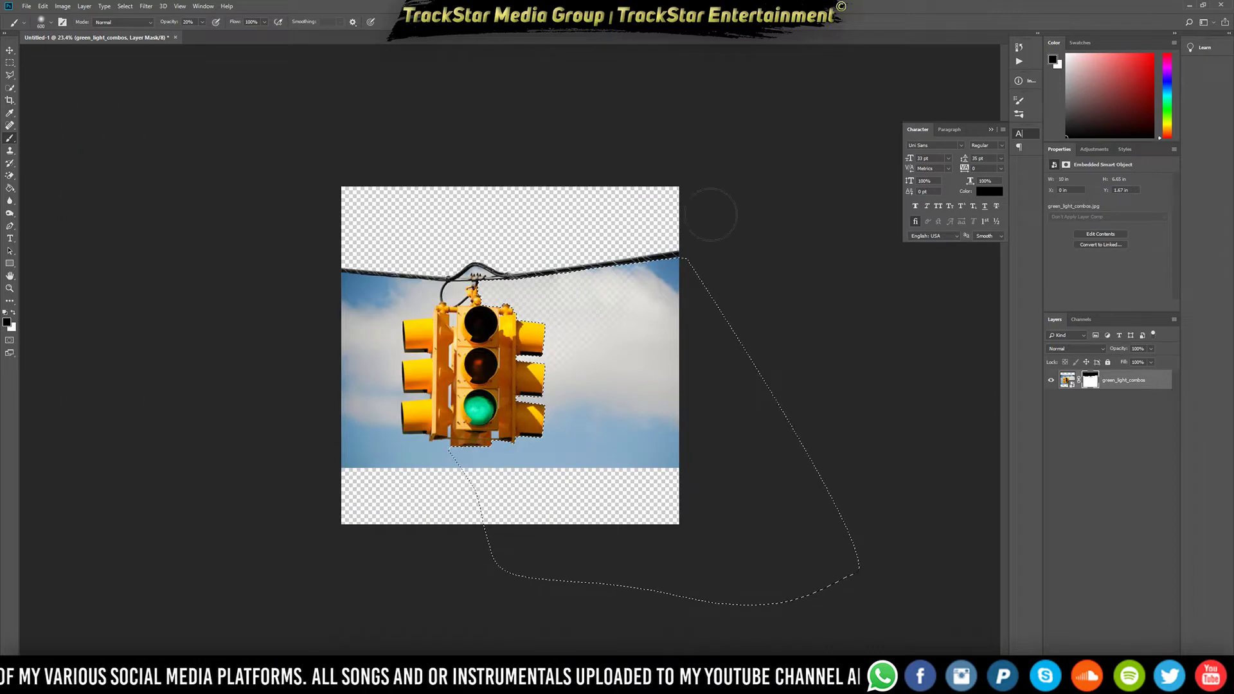
Set the brush hardness and opacity to 100% and mask out all the selected sky right of the traffic light
right_click(635, 432)
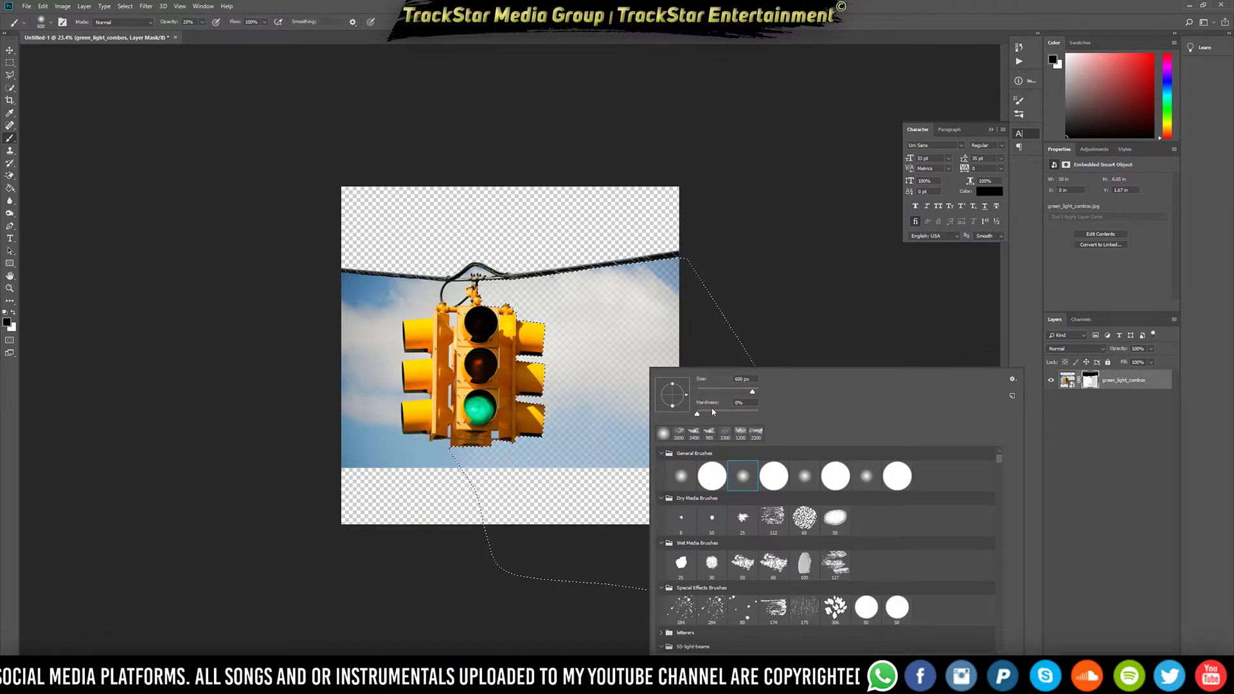
left_click_drag(698, 414, 969, 416)
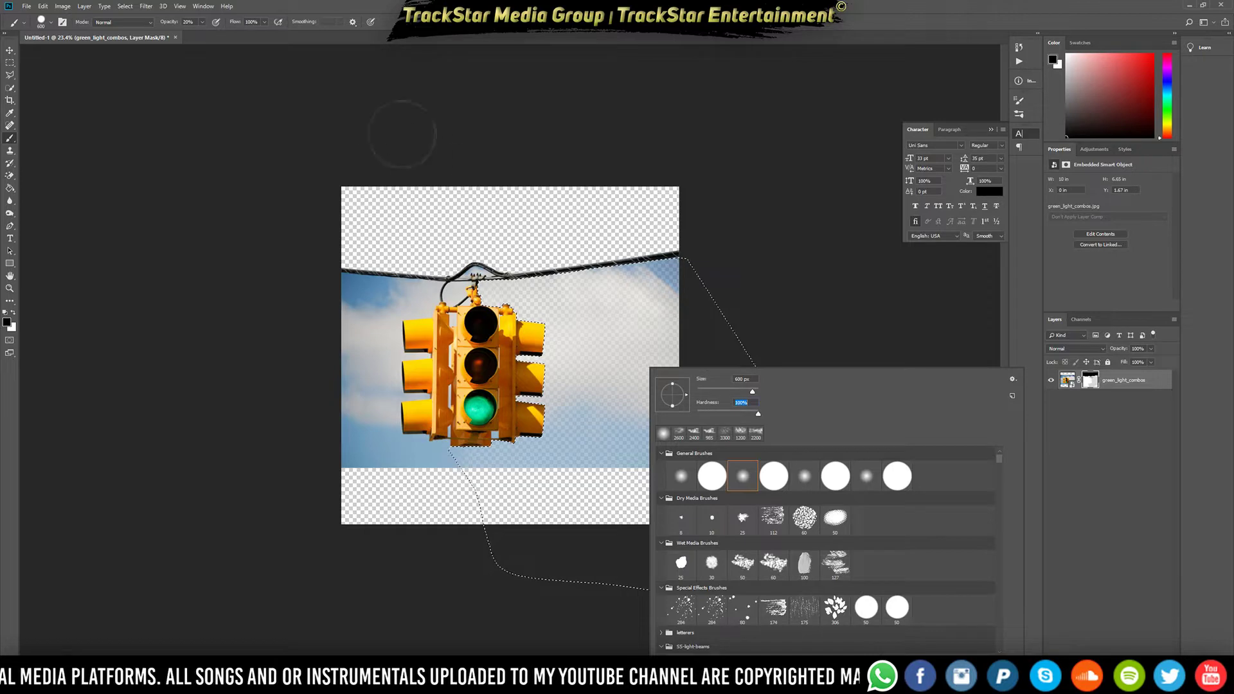
left_click(202, 22)
left_click_drag(201, 34, 434, 42)
mouse_move(711, 409)
left_mouse_down()
mouse_move(676, 447)
mouse_move(654, 411)
mouse_move(585, 412)
mouse_move(589, 344)
mouse_move(686, 300)
mouse_move(428, 289)
mouse_move(548, 212)
mouse_move(611, 306)
left_mouse_up()
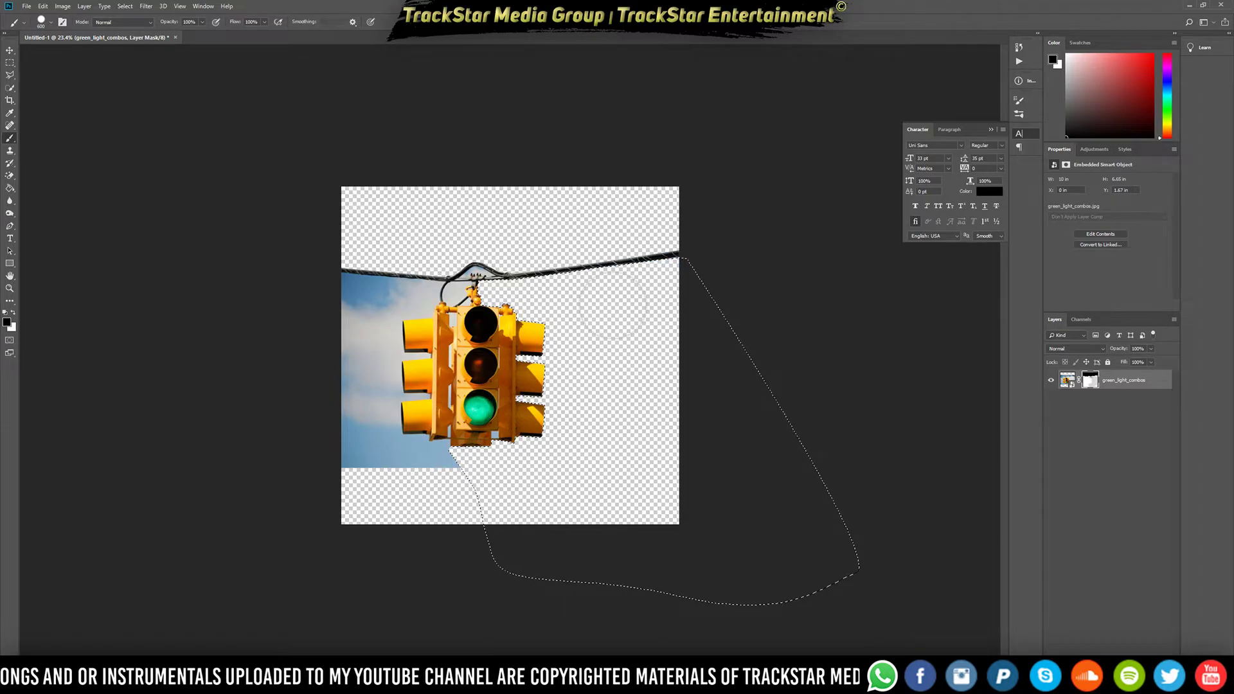
Start a Pen tool path along the left and top edges of the small square sky gap below the green lamp
scroll(570, 518, "up", 7)
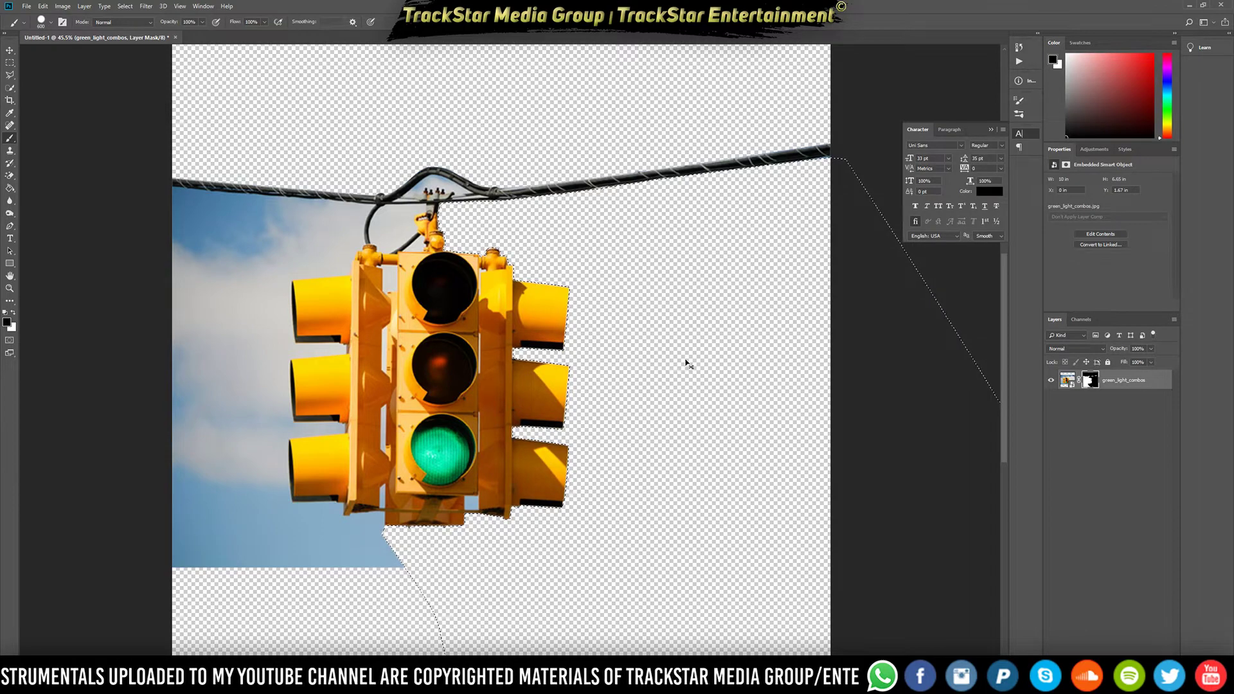
scroll(662, 350, "down", 3)
scroll(460, 412, "up", 6)
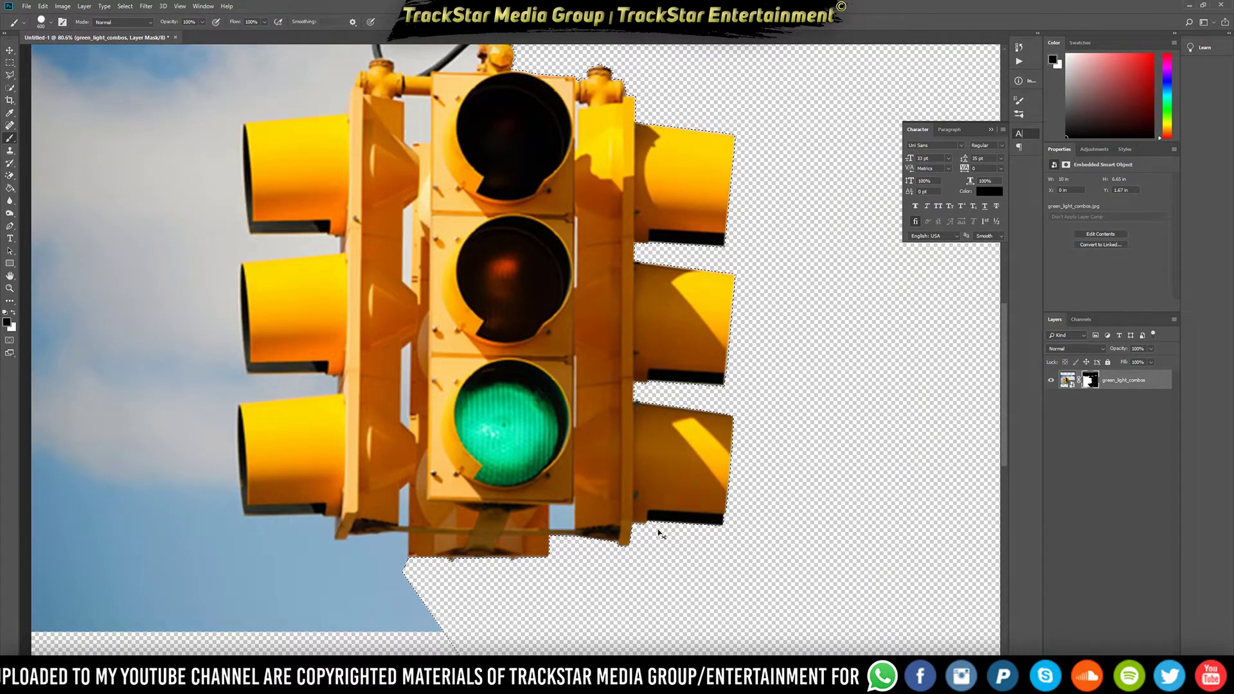
left_click(9, 226)
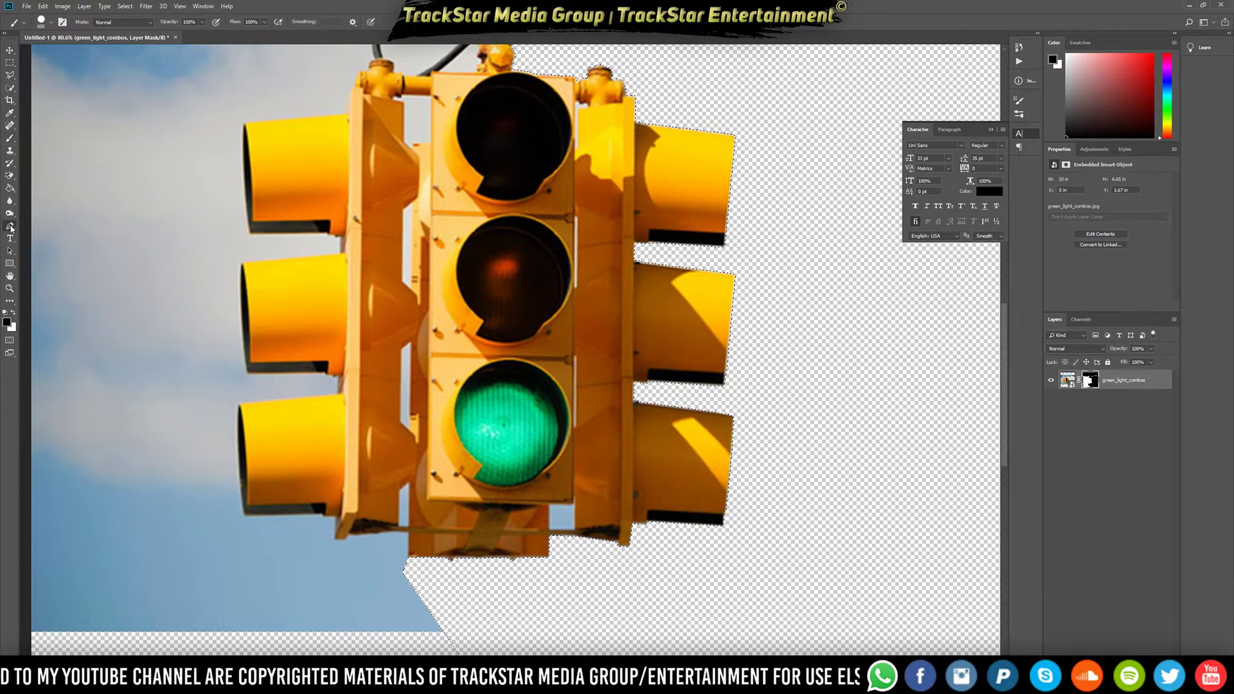
scroll(633, 610, "up", 3)
scroll(499, 521, "up", 2)
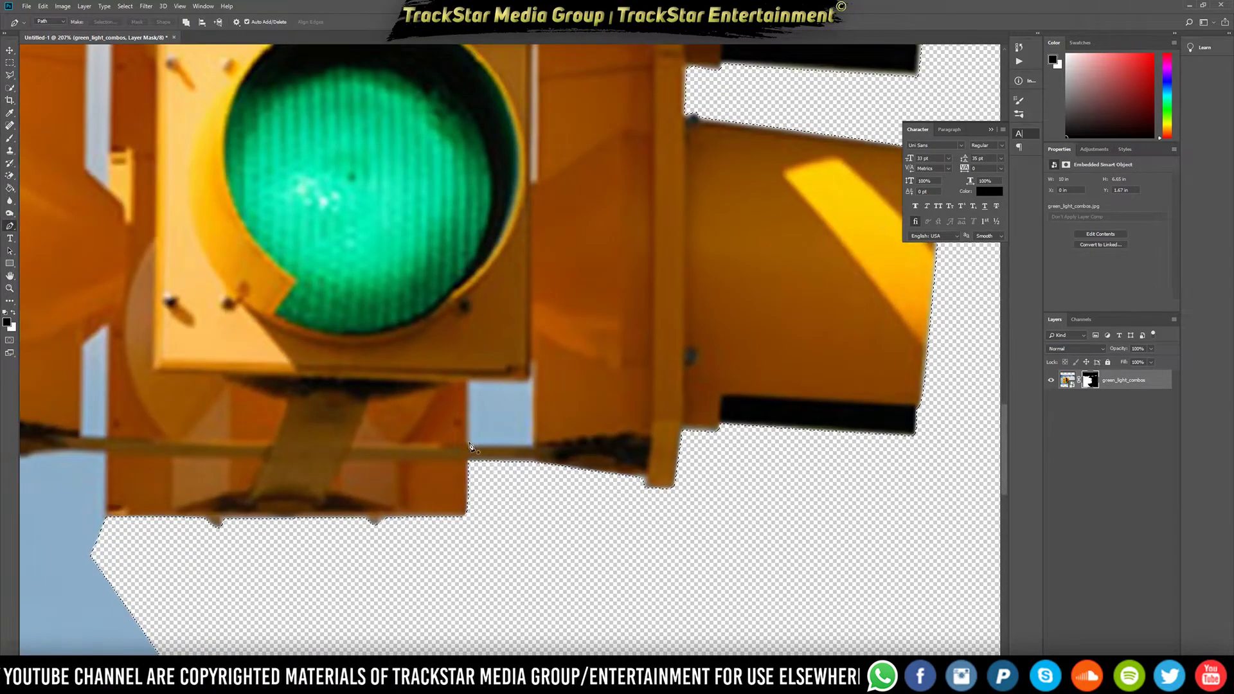
left_click(470, 382)
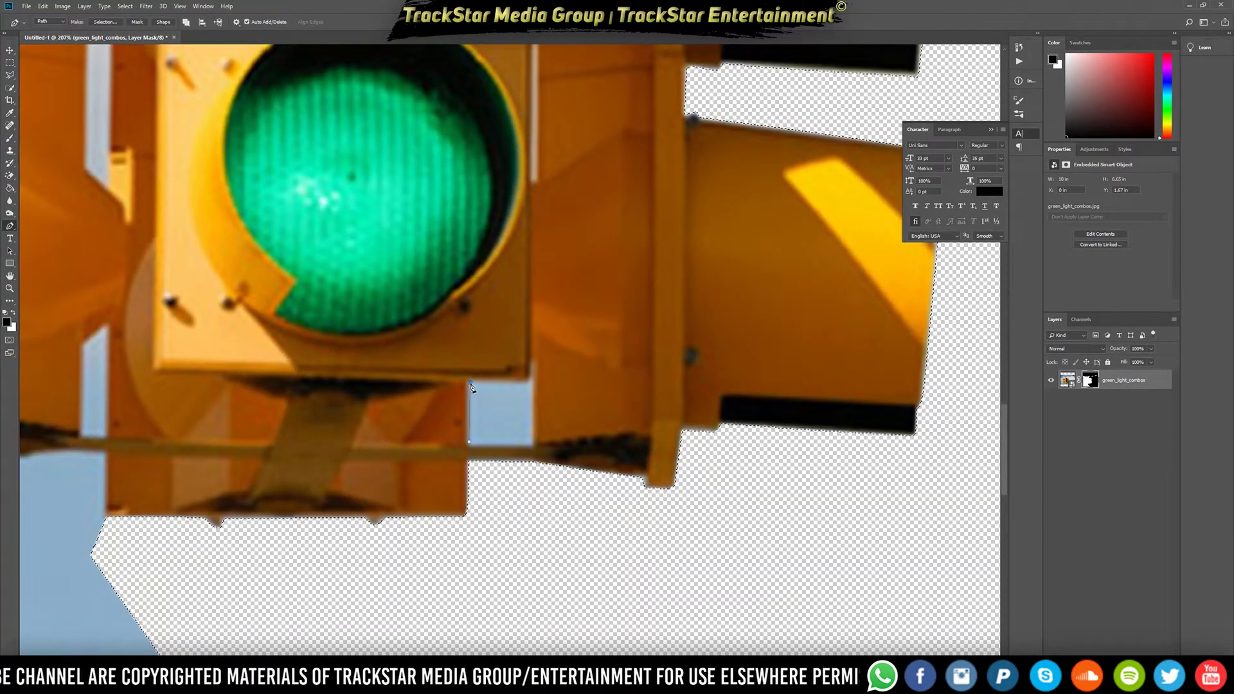
left_click(529, 381)
left_click_drag(532, 385, 532, 389)
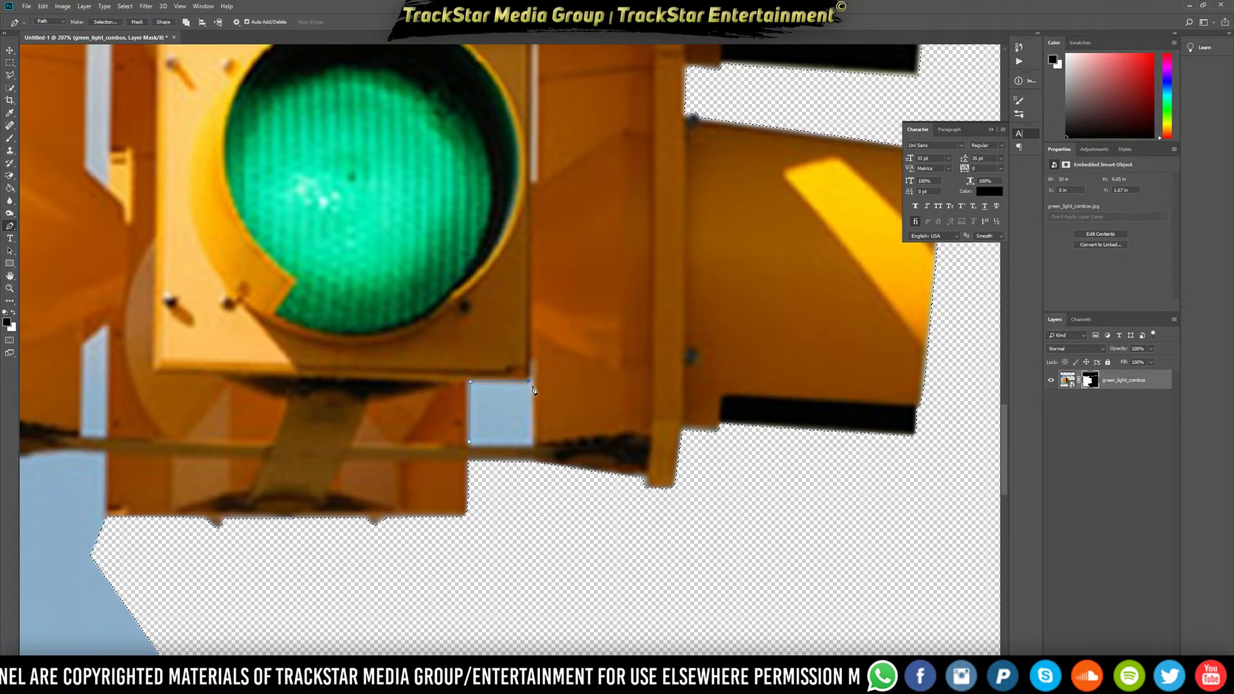
Trace the right and bottom edges of the small square sky gap and close the path at its starting anchor
scroll(531, 444, "up", 6)
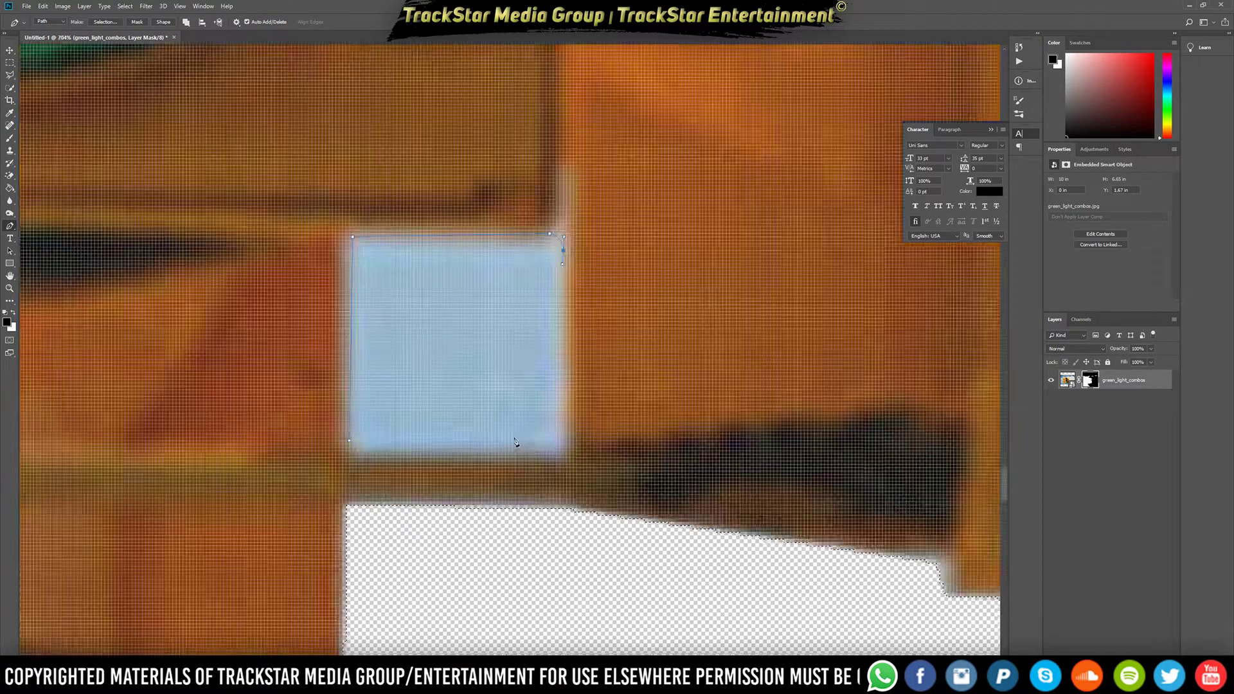
left_click(584, 467)
left_click(574, 472)
left_click(563, 472)
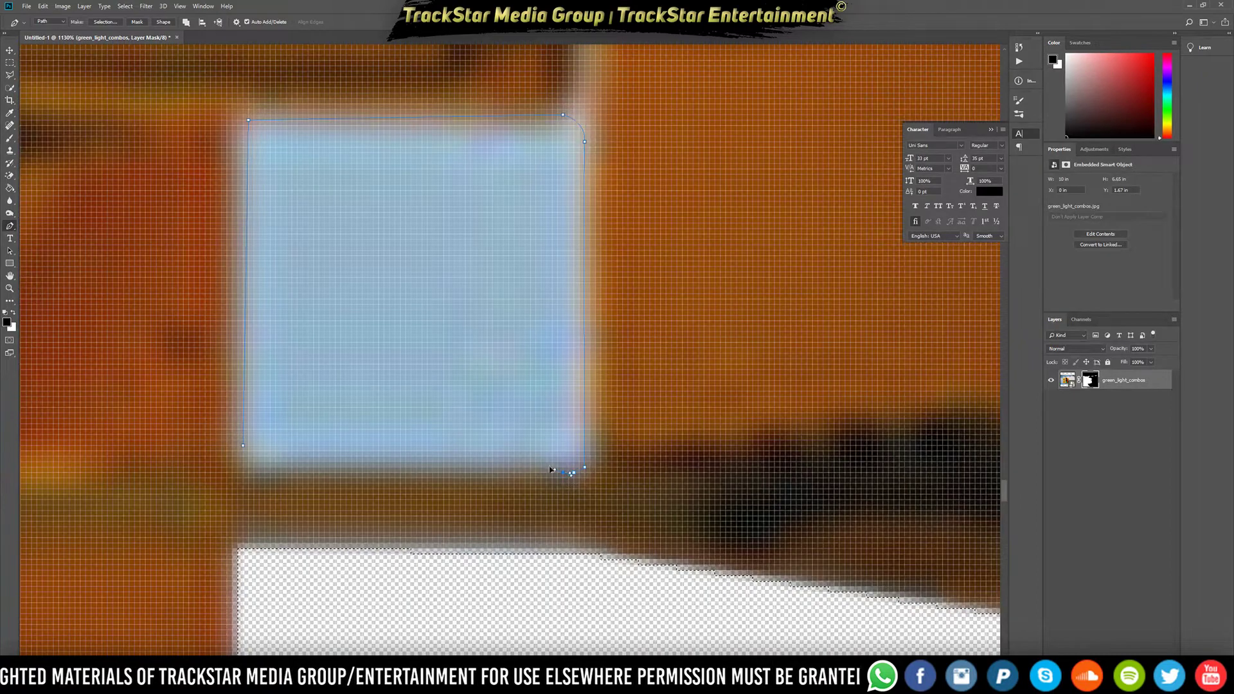
left_click_drag(541, 467, 517, 466)
left_click_drag(411, 467, 365, 468)
left_click(297, 467)
left_click(270, 472)
left_click(264, 472)
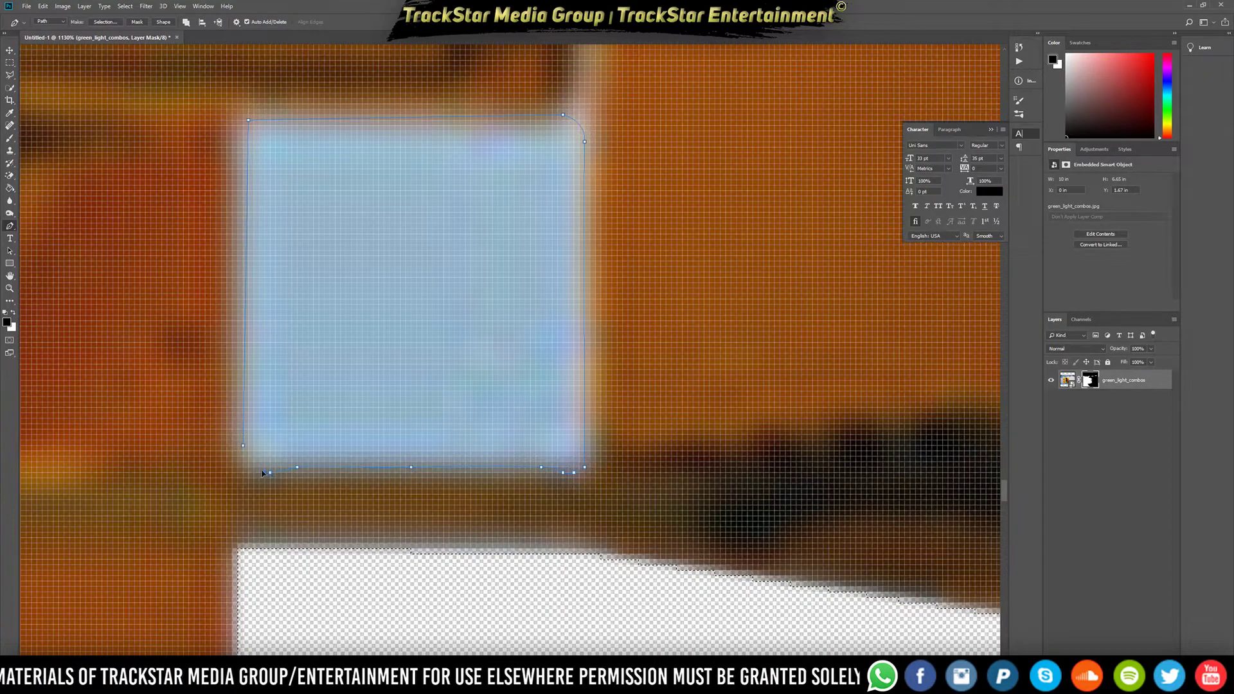
left_click(243, 461)
left_click(243, 445)
Turn the square gap's path into a new anti-aliased selection with a 0.4-pixel feather radius
scroll(246, 453, "down", 8)
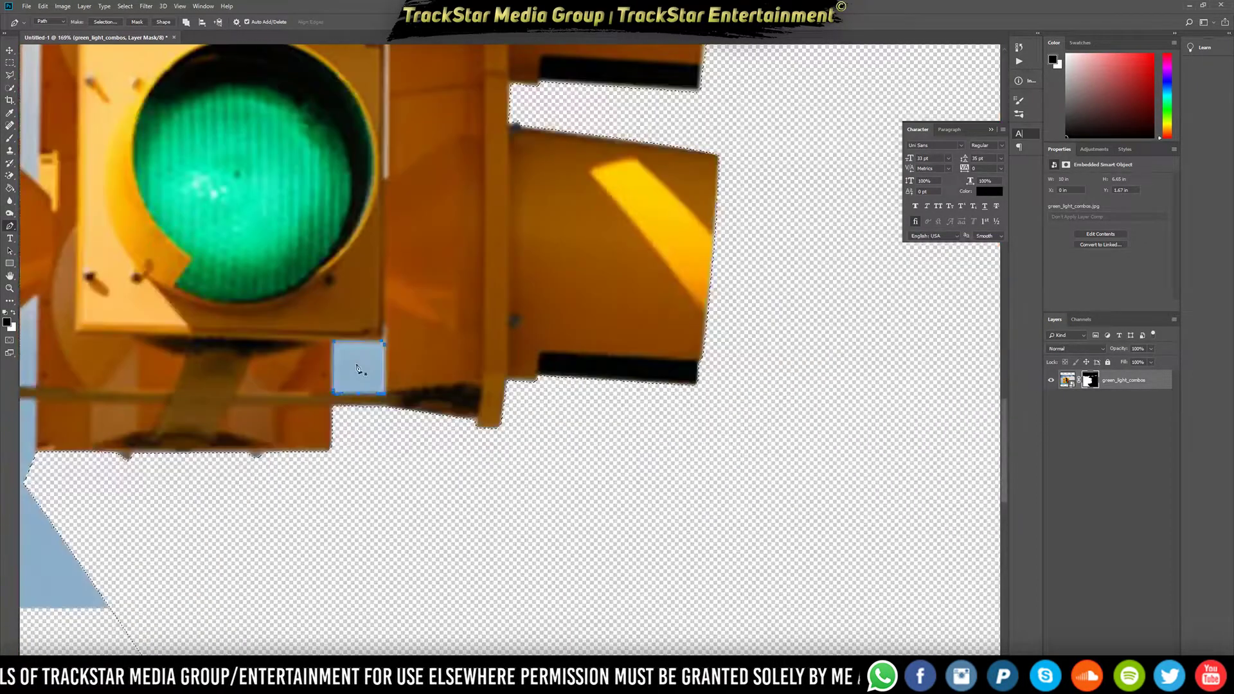
right_click(360, 356)
left_click(429, 395)
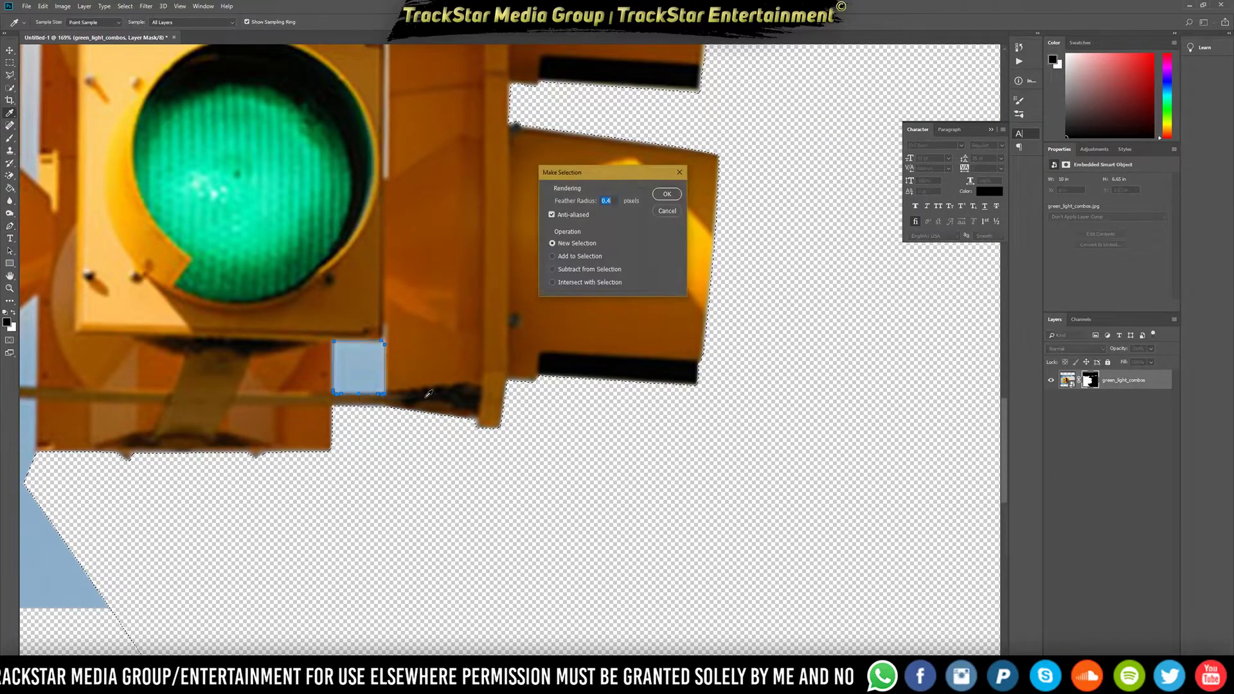
key("Return")
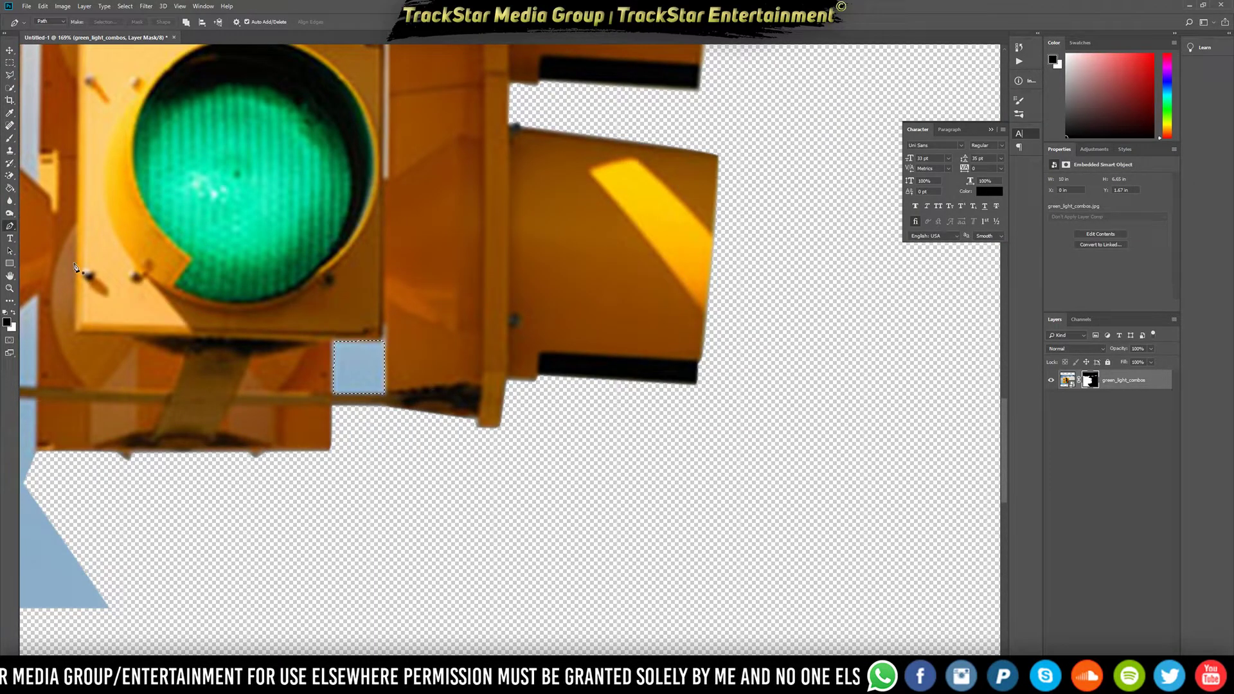
Mask out the sky inside the selected square gap with the Brush tool and clear the selection
key("b")
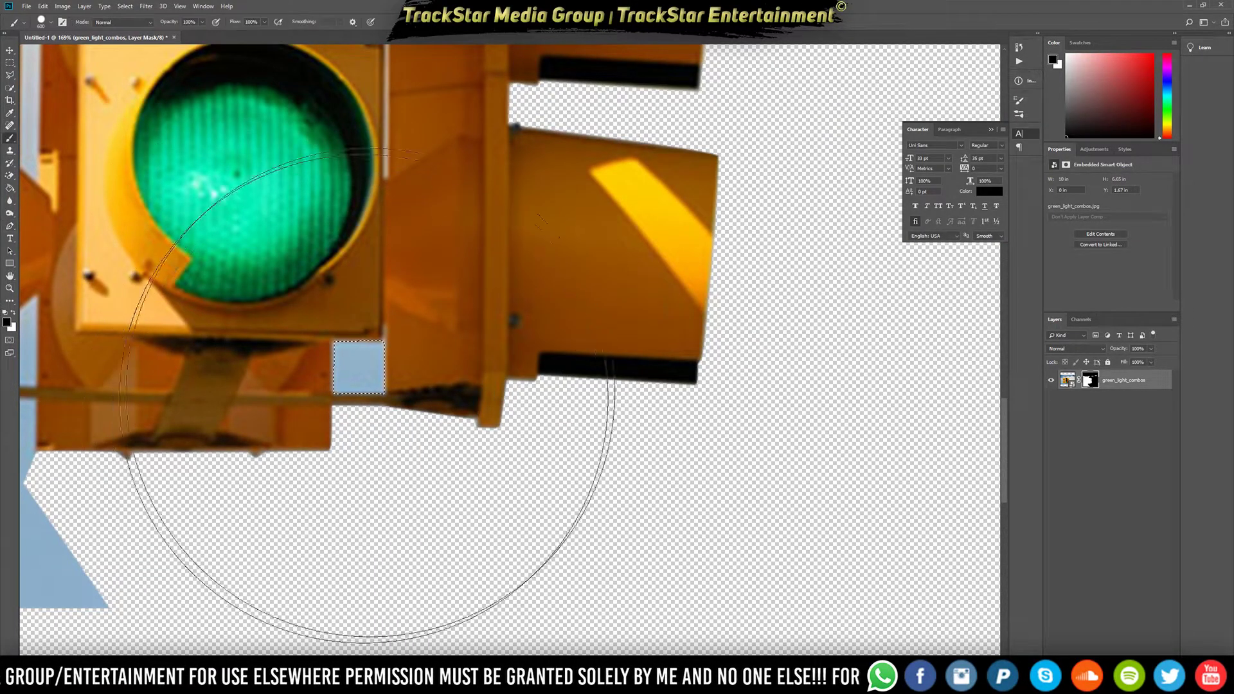
left_click(371, 393)
scroll(539, 330, "down", 9)
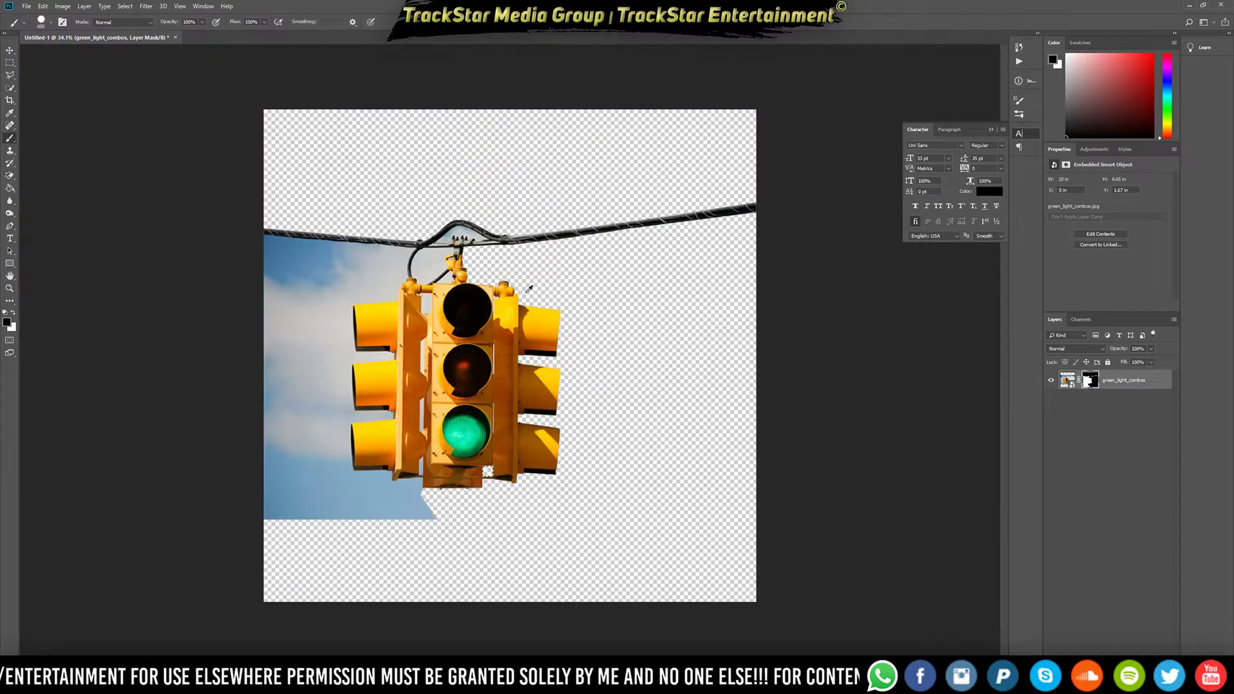
Start a Pen tool path in the sky gap under the cable arch, from the arch's left inner edge to the first bolt's left side
scroll(322, 293, "up", 1)
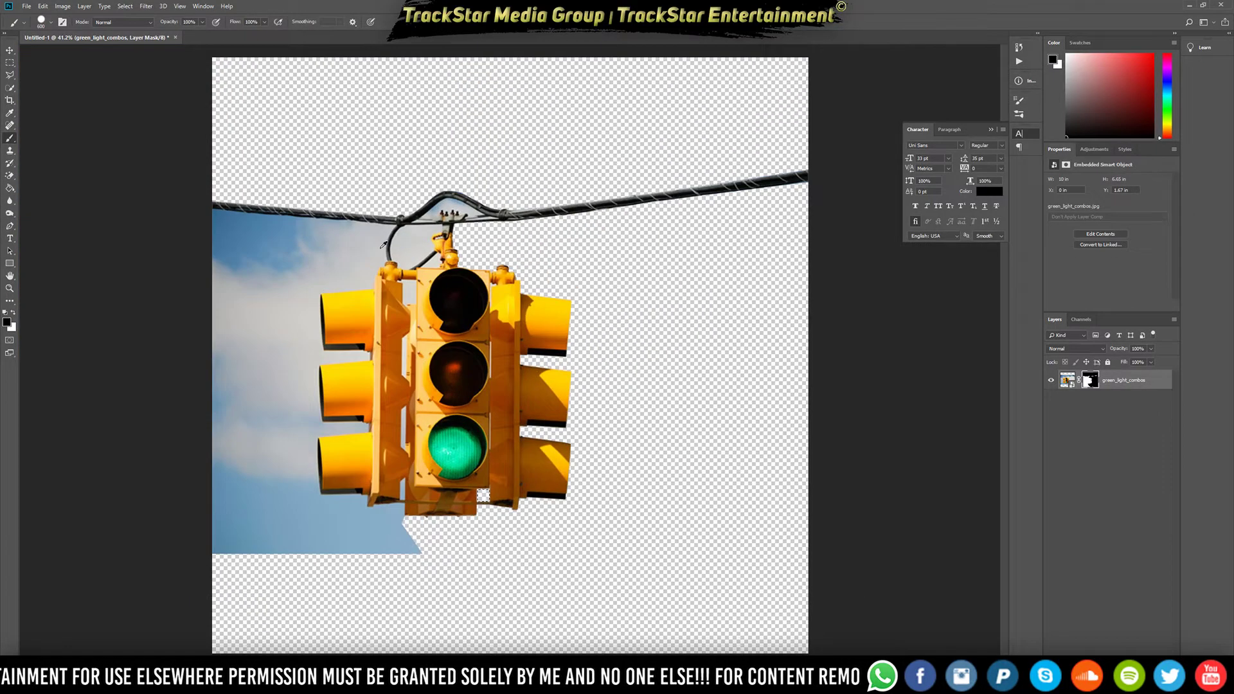
scroll(453, 186, "up", 10)
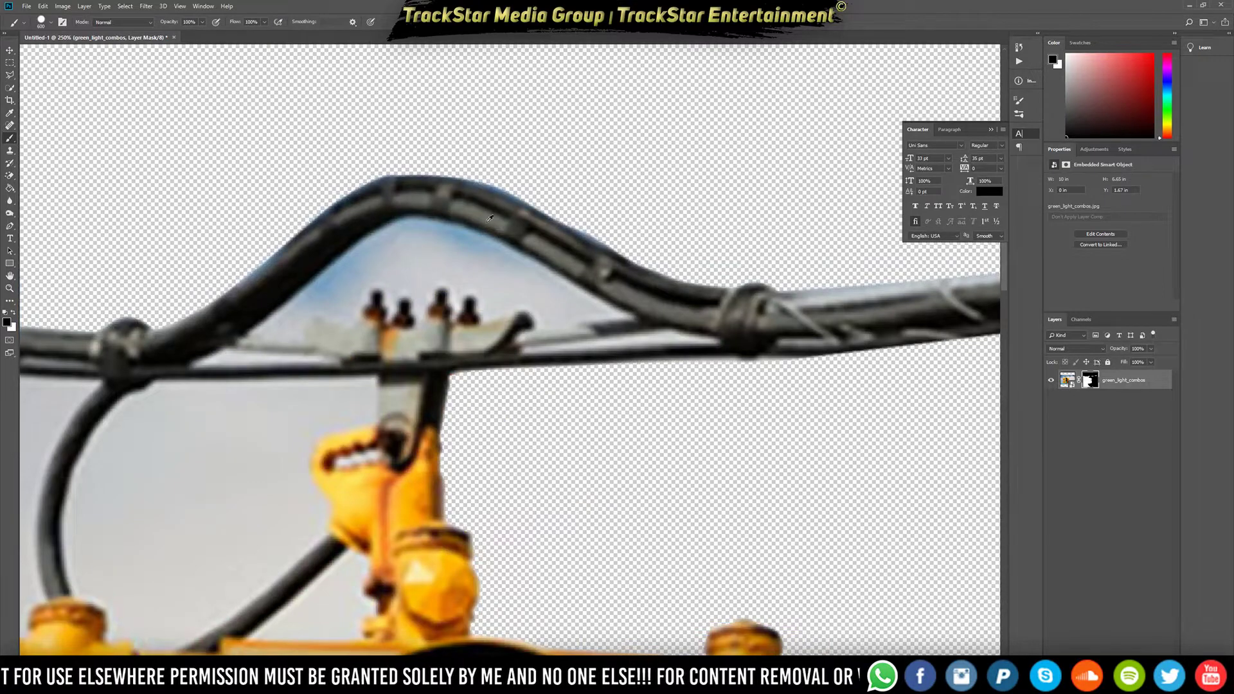
scroll(482, 193, "down", 10)
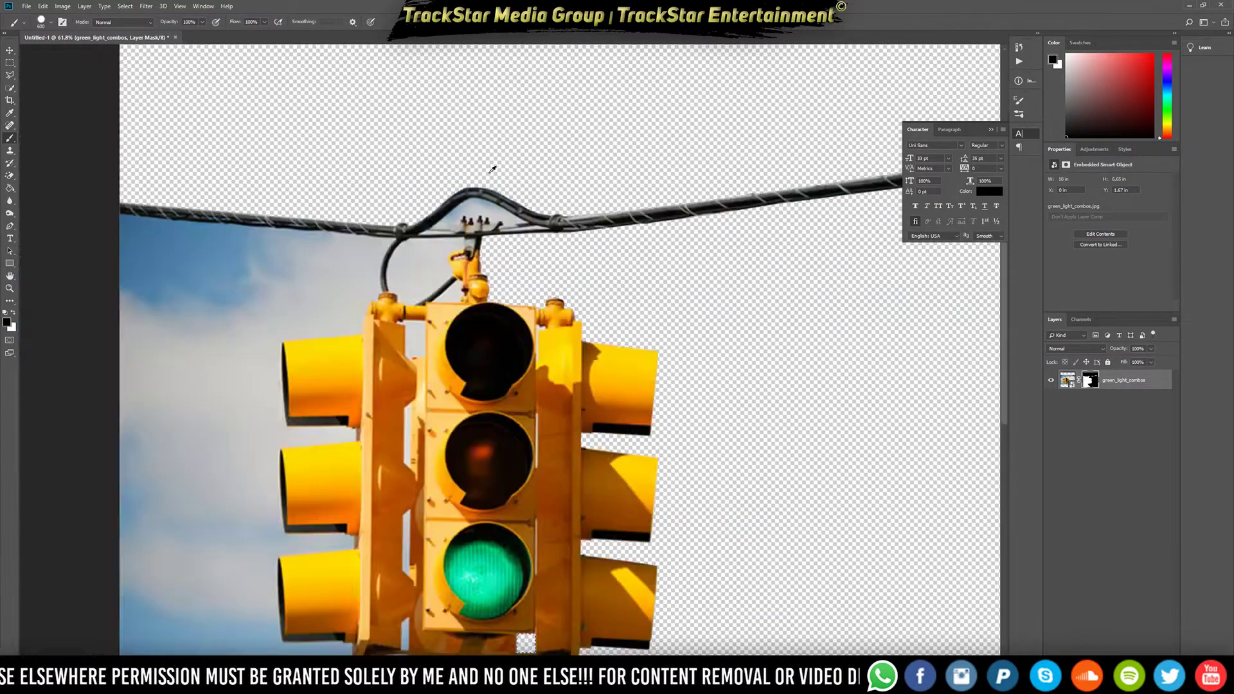
scroll(501, 159, "up", 8)
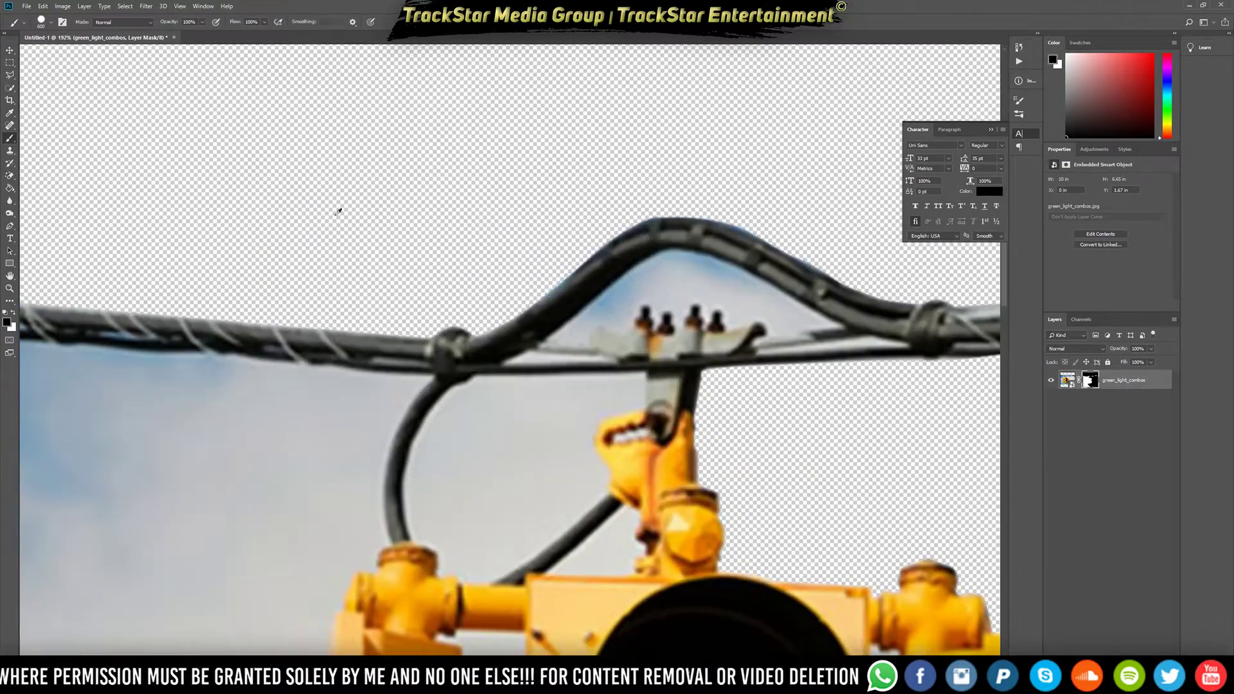
left_click(11, 225)
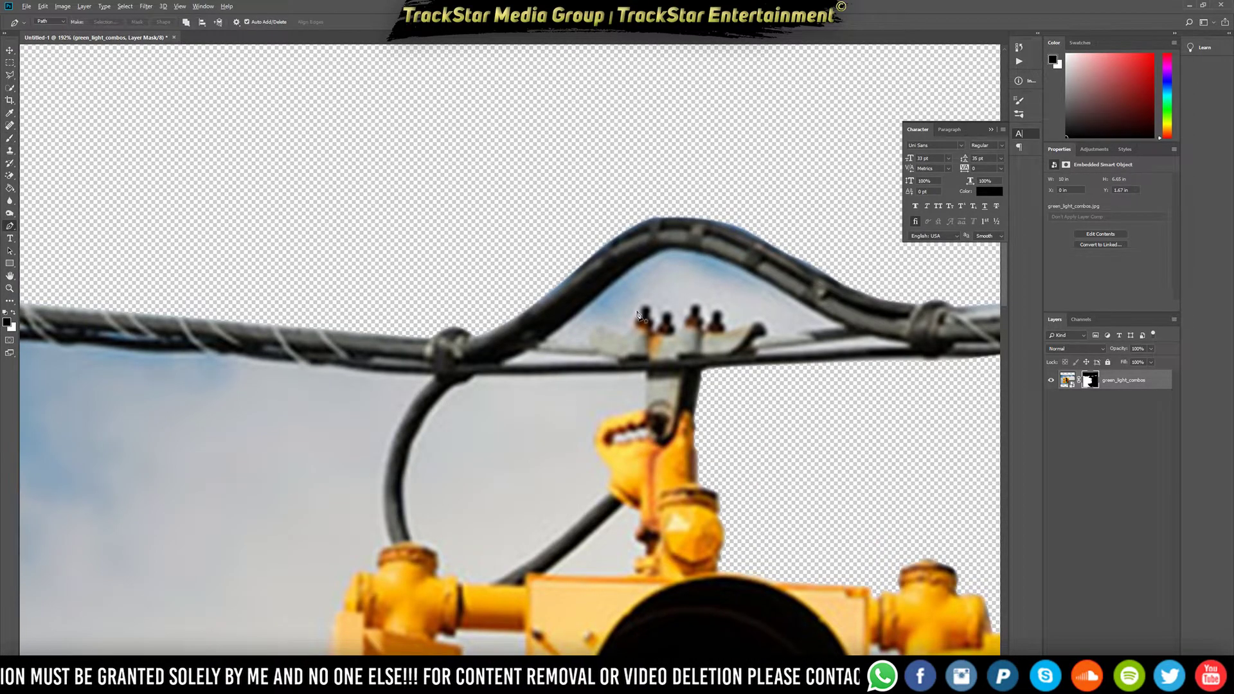
scroll(639, 318, "up", 3)
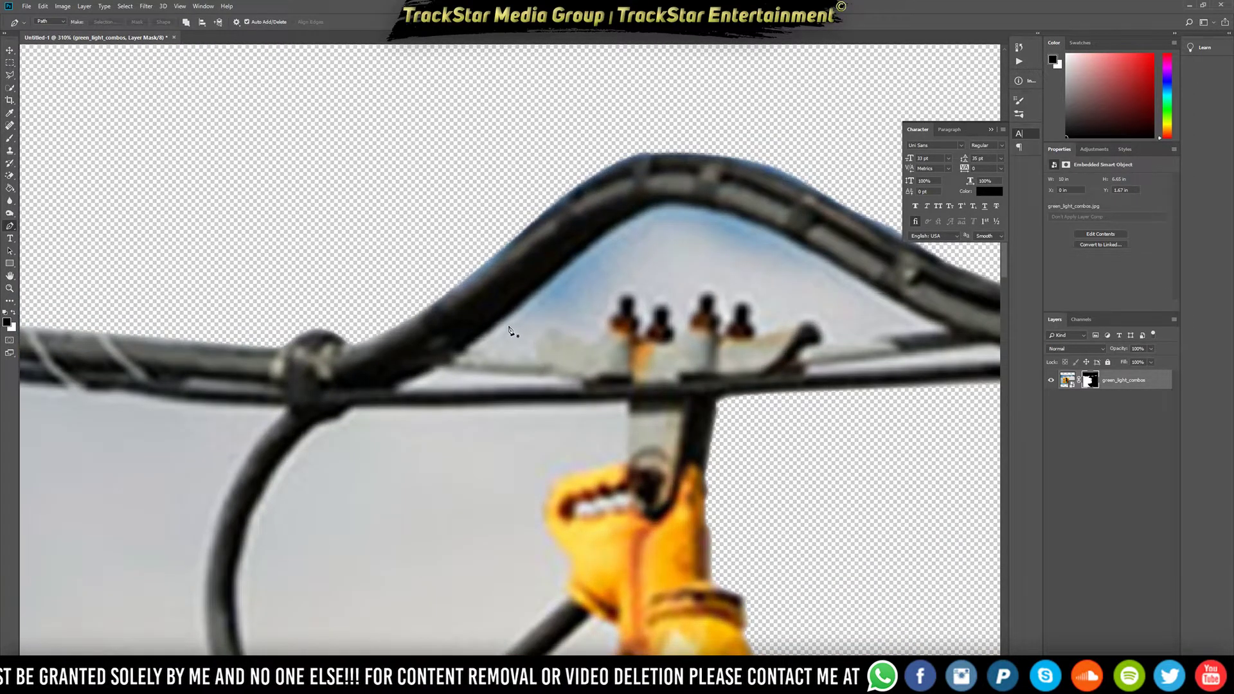
left_click(509, 326)
left_click_drag(587, 332, 592, 333)
scroll(610, 323, "up", 8)
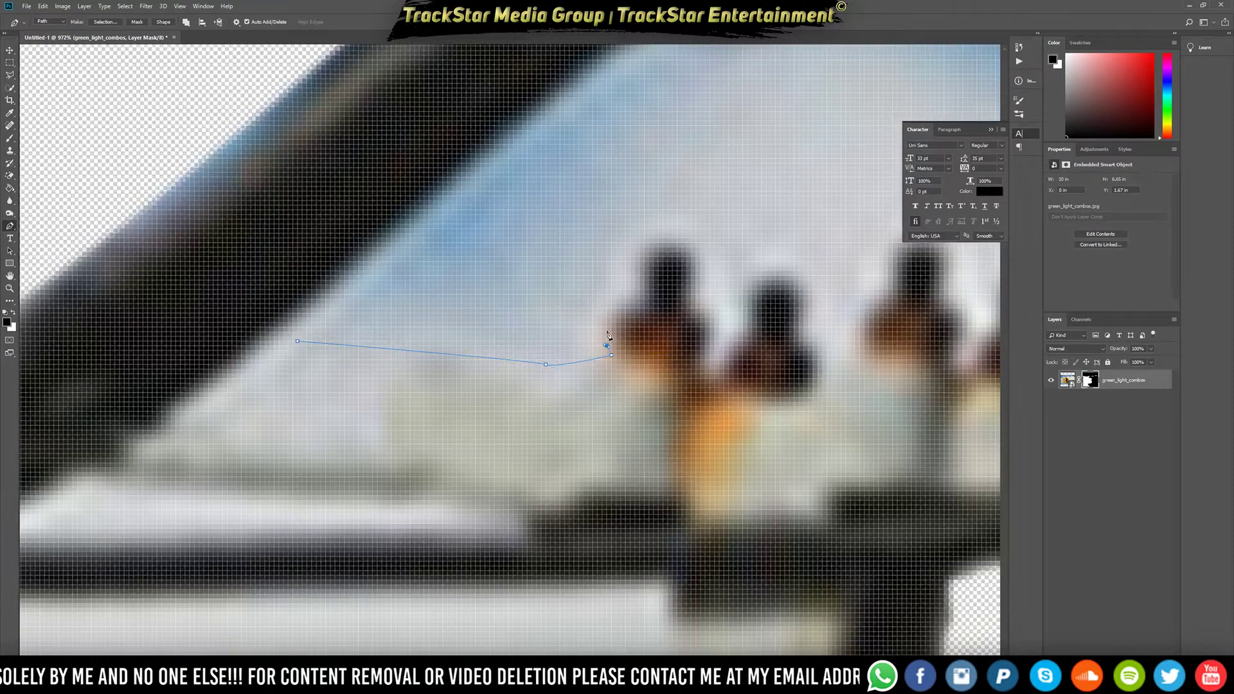
left_click(635, 289)
left_click(640, 284)
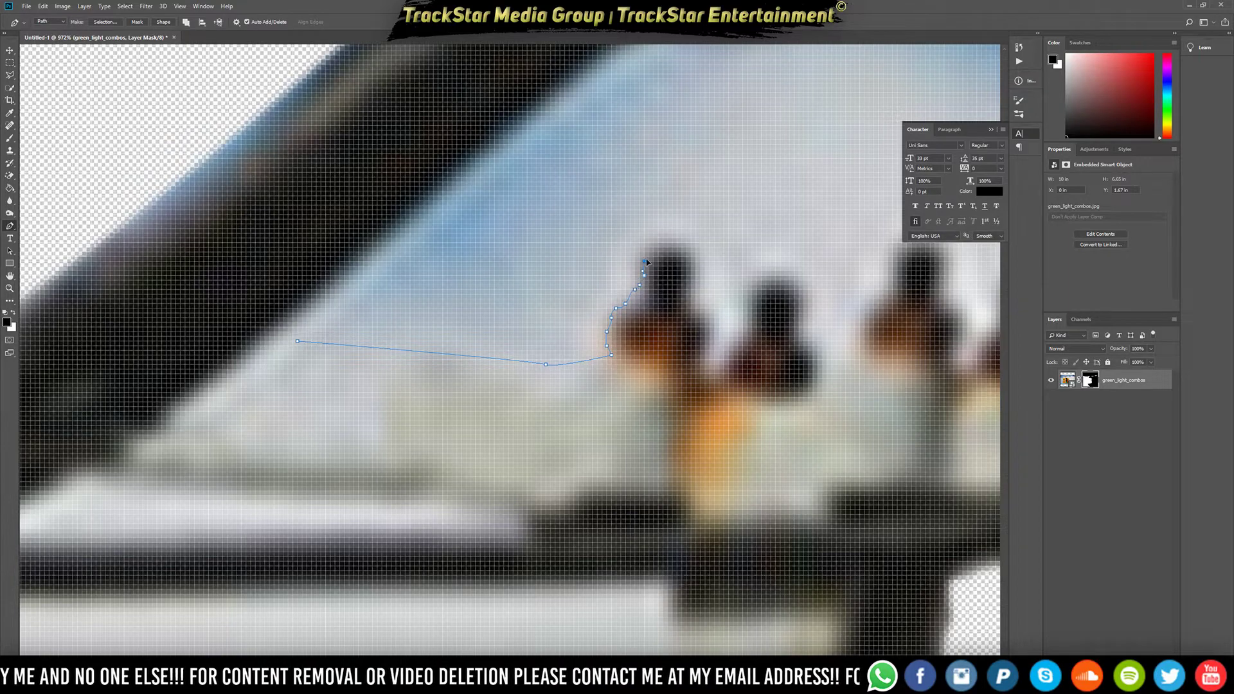
Continue the path over the first and second bolts to the left side of the third bolt
left_click(704, 299)
left_click(710, 301)
left_click(714, 318)
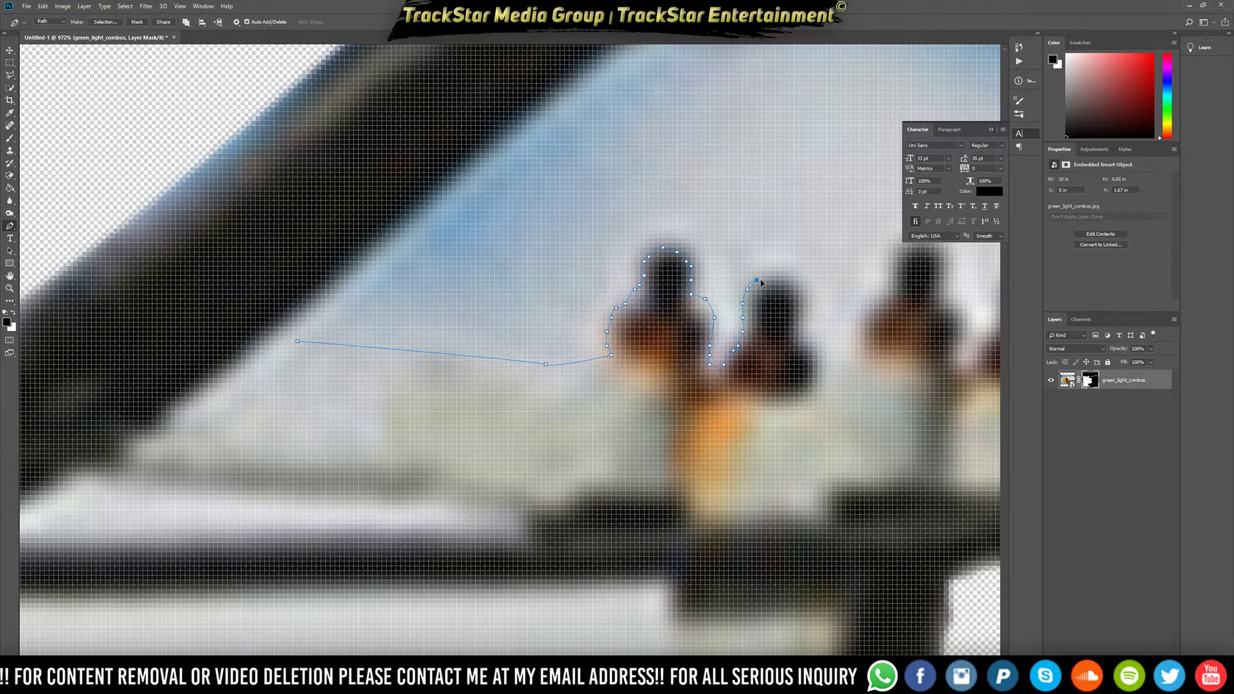
left_click(811, 304)
left_click(807, 313)
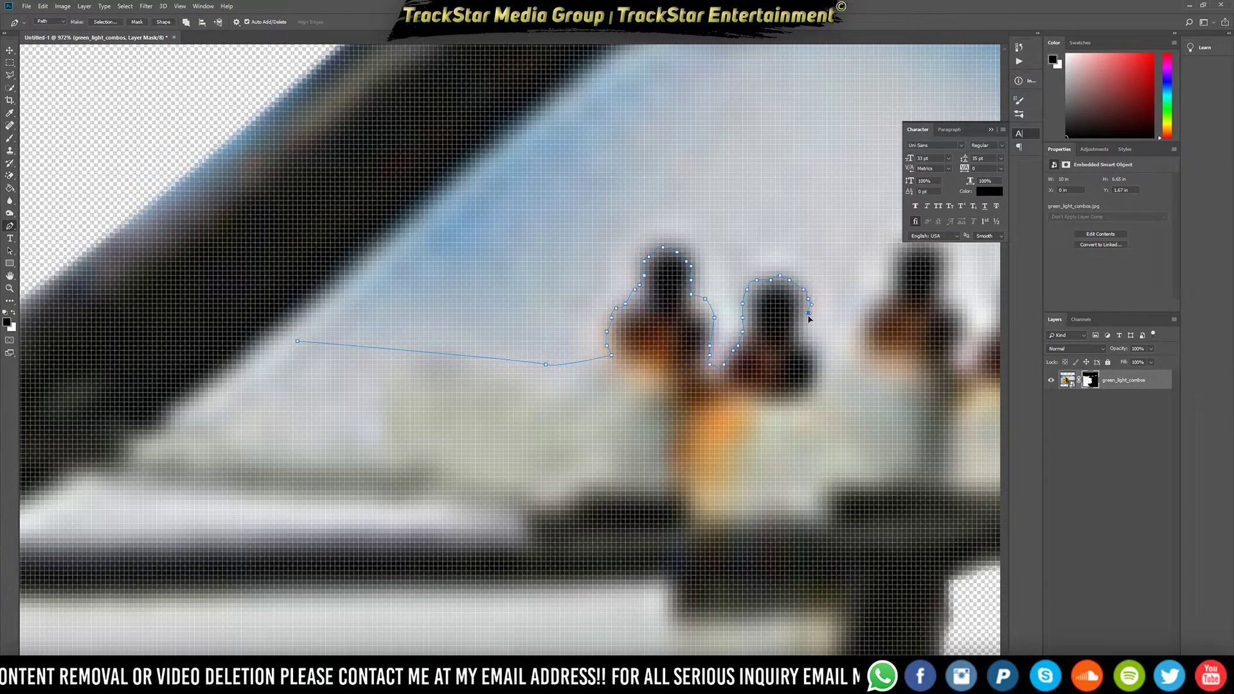
left_click(836, 346)
left_click_drag(850, 331, 857, 322)
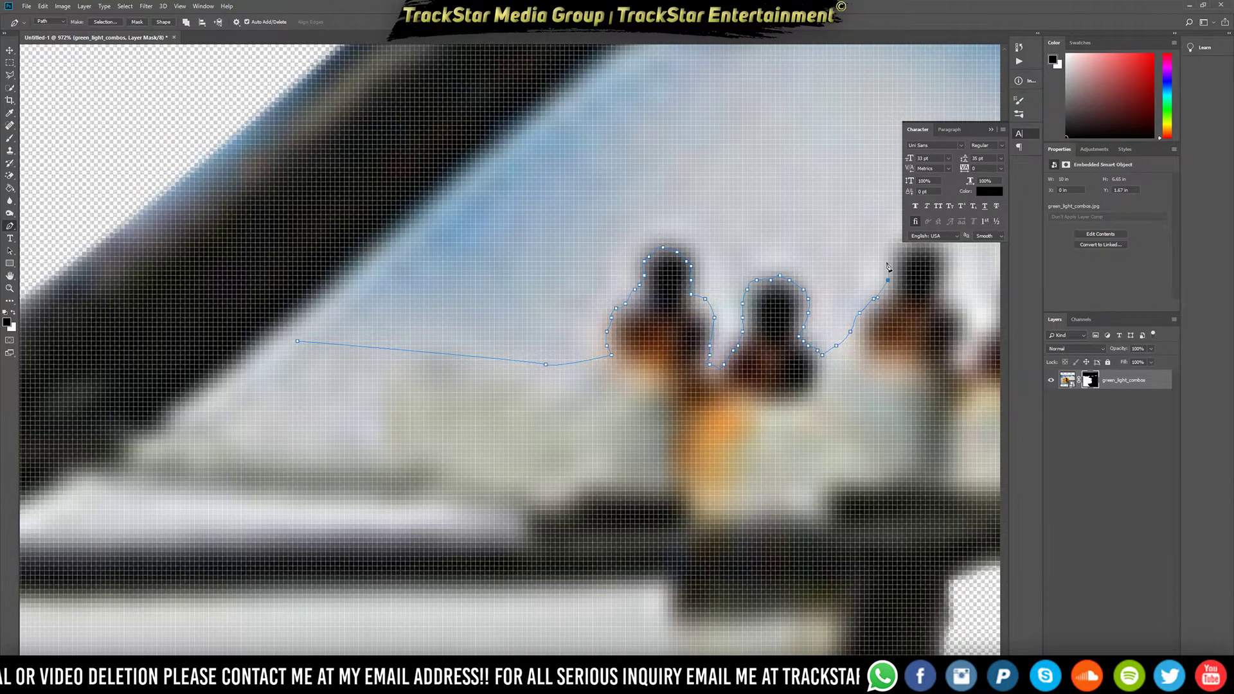
Trace the path over the third bolt's head and down its right side to the notch before the fourth bolt
scroll(938, 286, "down", 6)
scroll(845, 283, "up", 4)
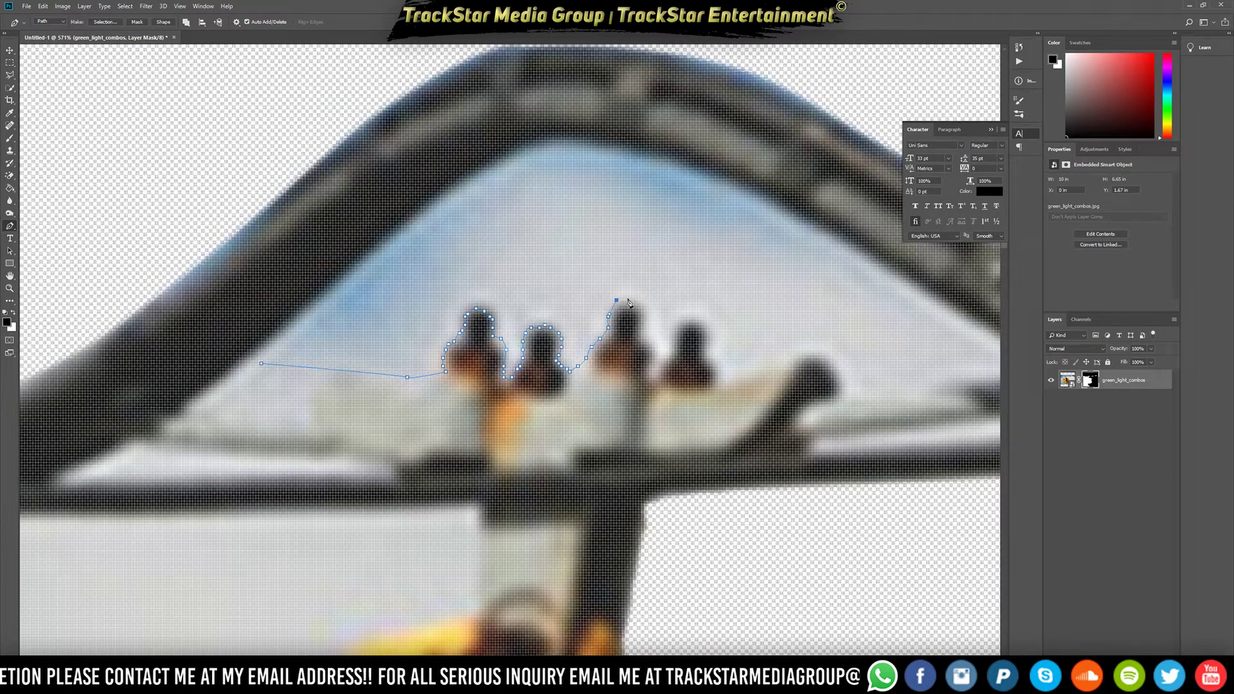
left_click(631, 298)
left_click_drag(638, 300, 643, 305)
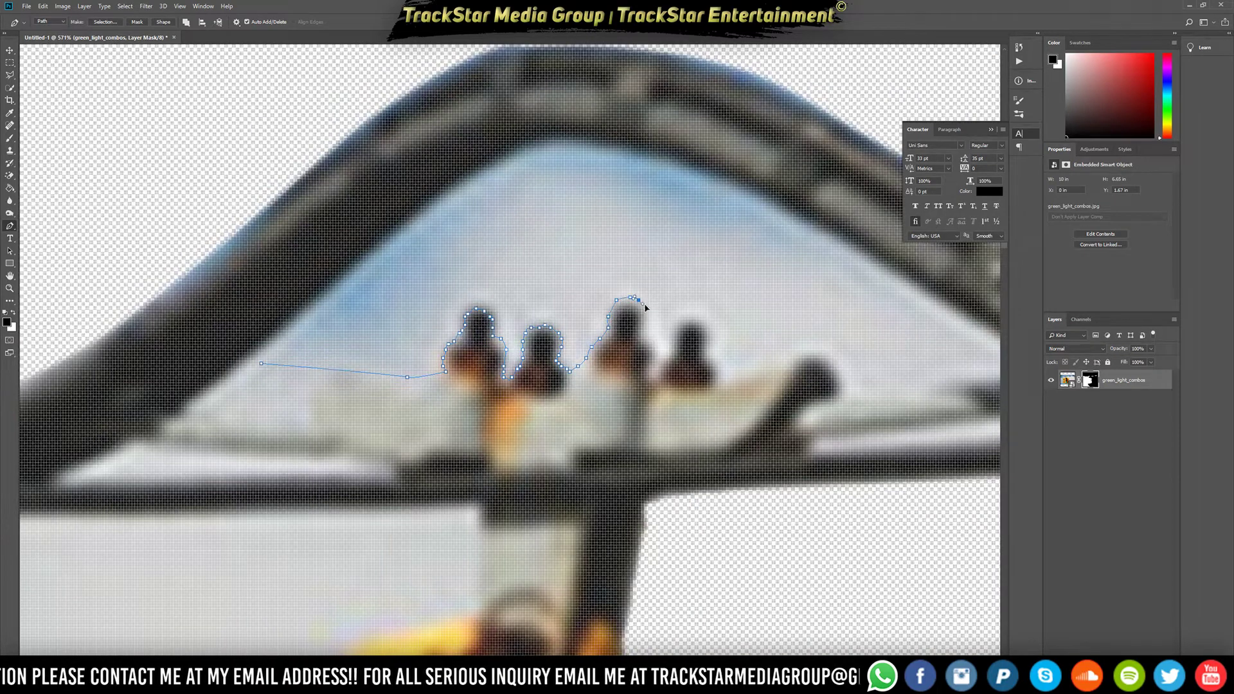
left_click(655, 349)
left_click(658, 356)
left_click_drag(658, 361, 654, 371)
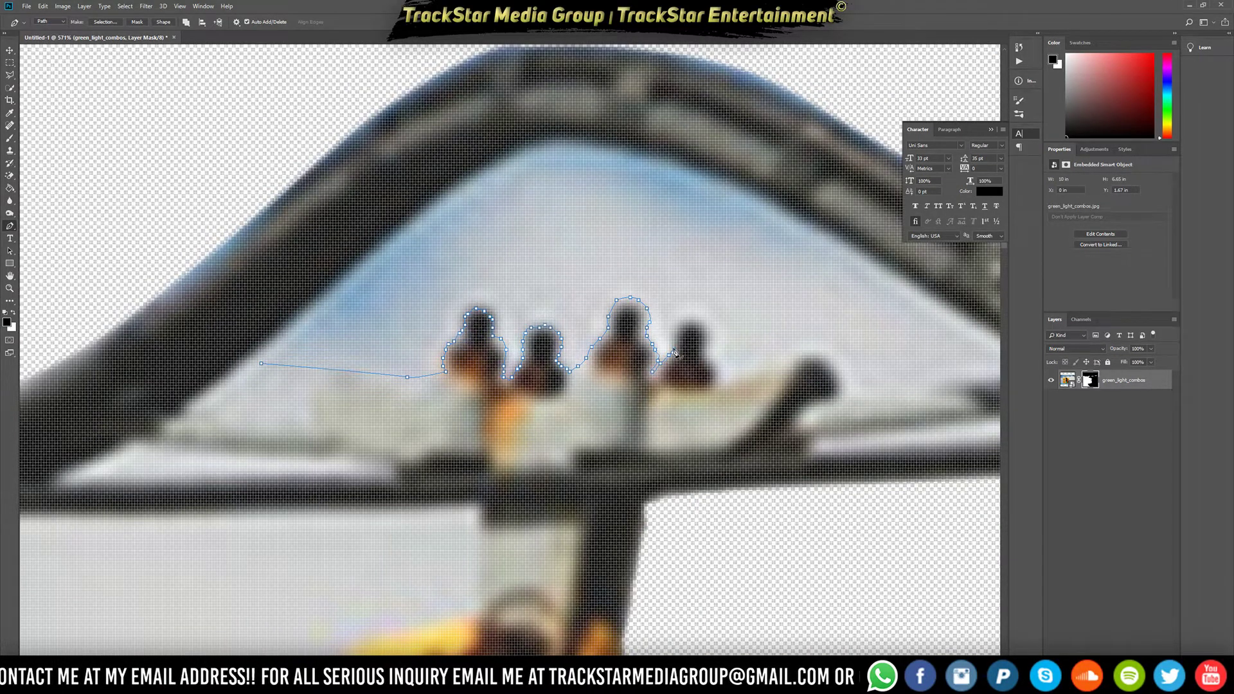
Trace the path around the head of the fourth bolt and down its right side
left_click(674, 325)
left_click(677, 322)
left_click(687, 319)
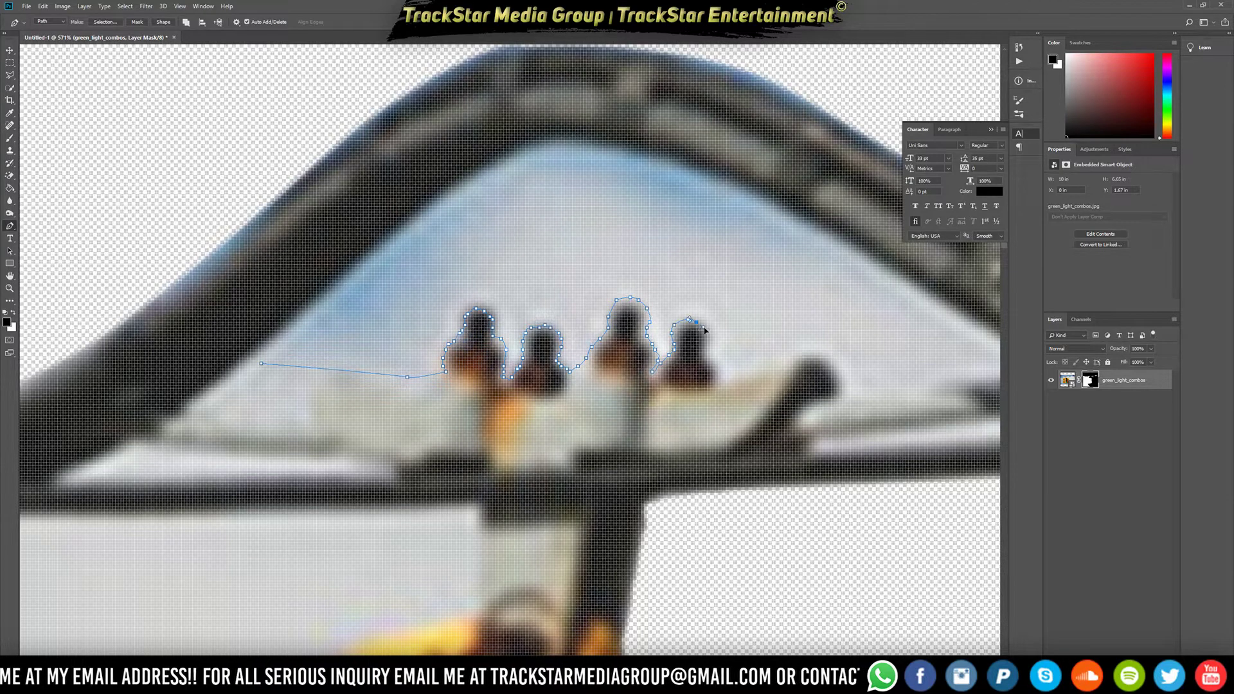
left_click(707, 330)
left_click(710, 341)
left_click(708, 352)
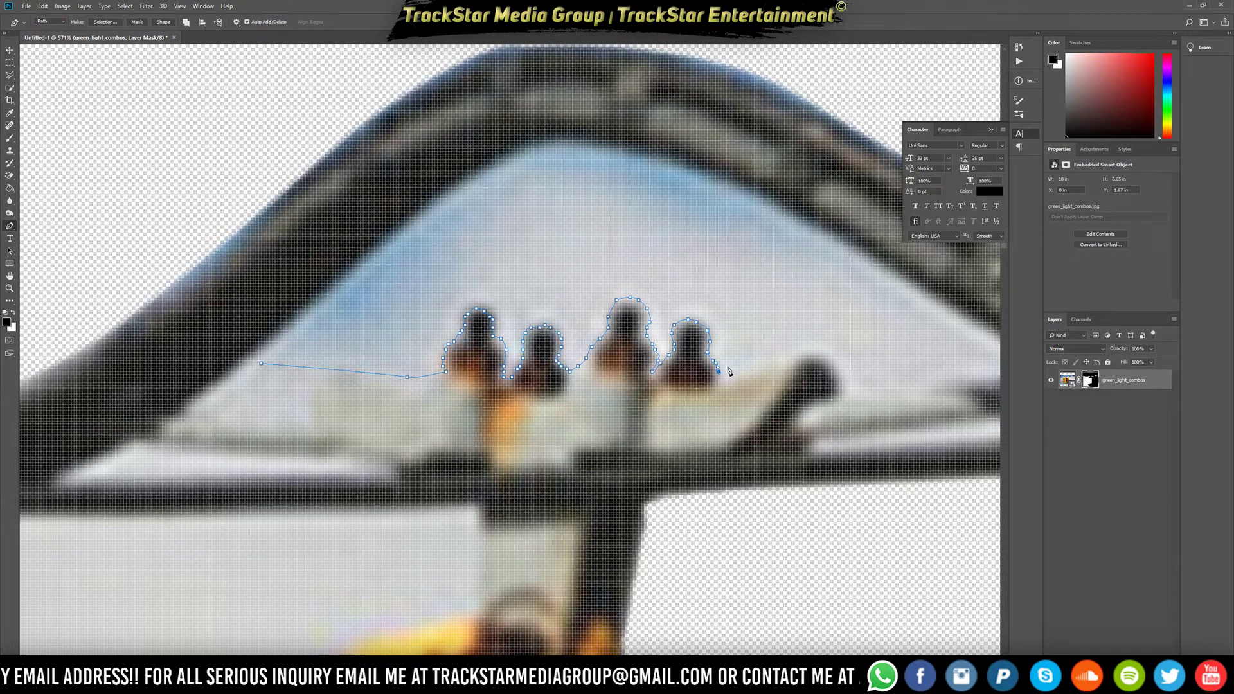
Extend the path around the bracket's dark right tip and on to the right corner of the gap
left_click(803, 351)
left_click_drag(834, 358, 841, 393)
scroll(884, 379, "down", 3)
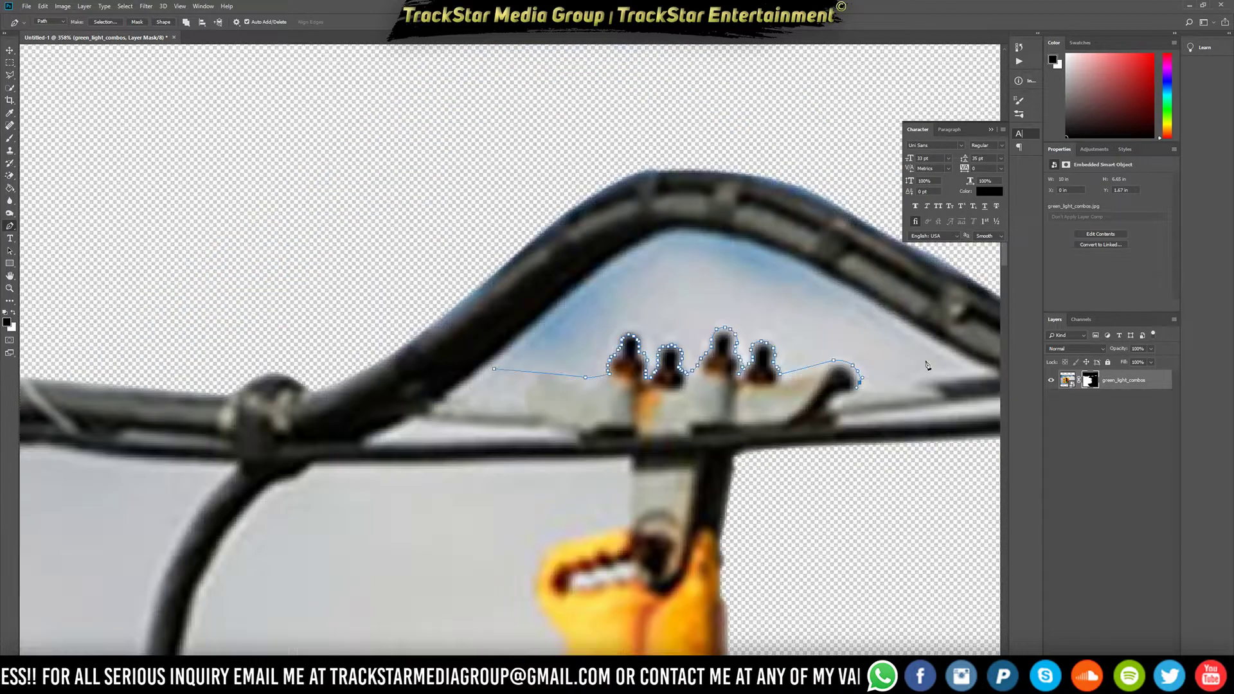
left_click(980, 374)
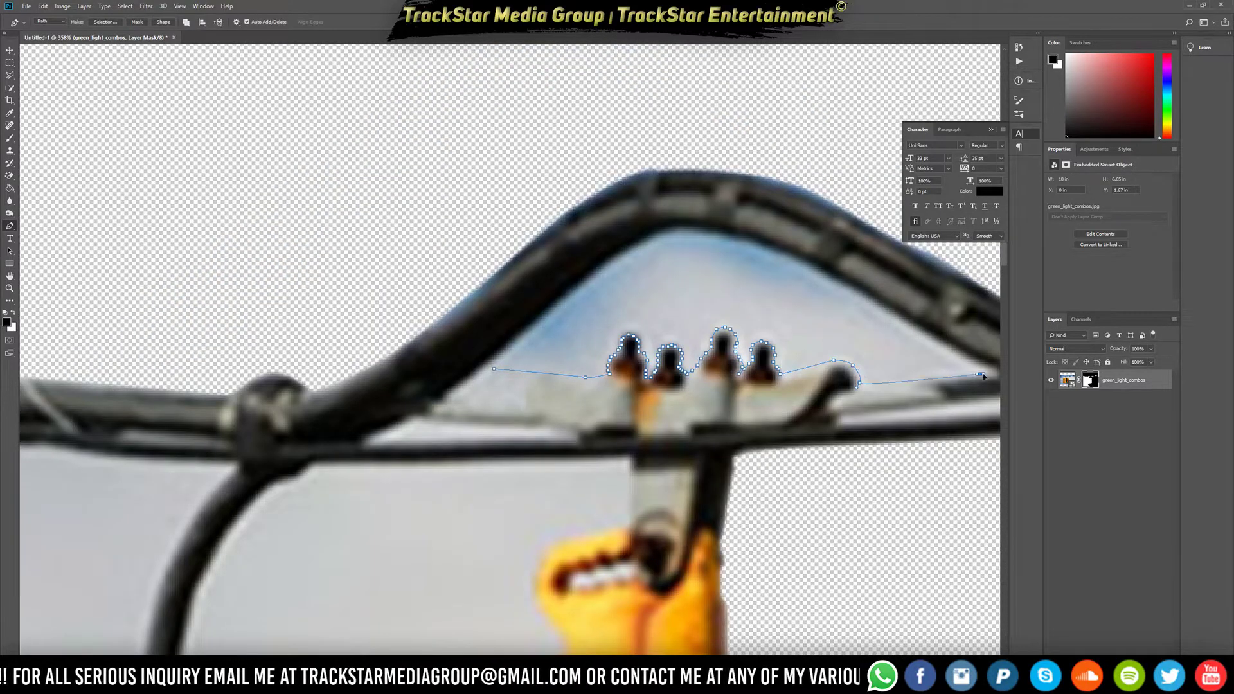
Close the path through the arch's peak and curve both sides to follow the underside of the cable
left_click(679, 233)
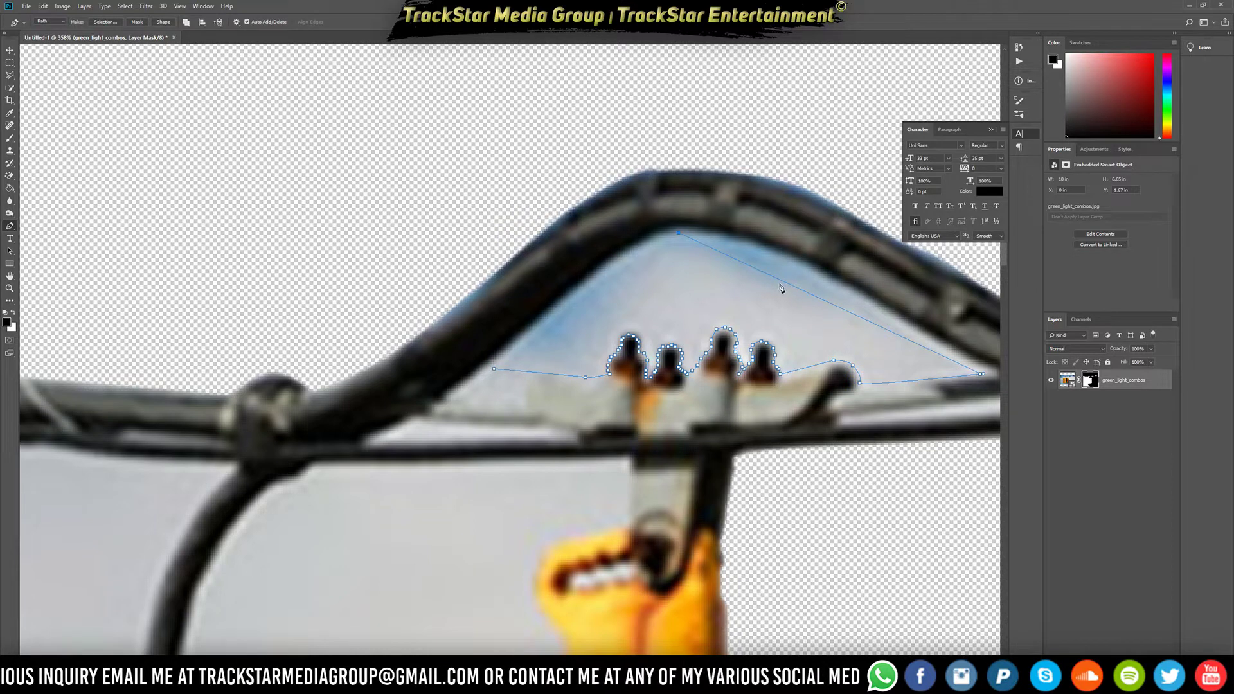
left_click_drag(785, 286, 794, 262)
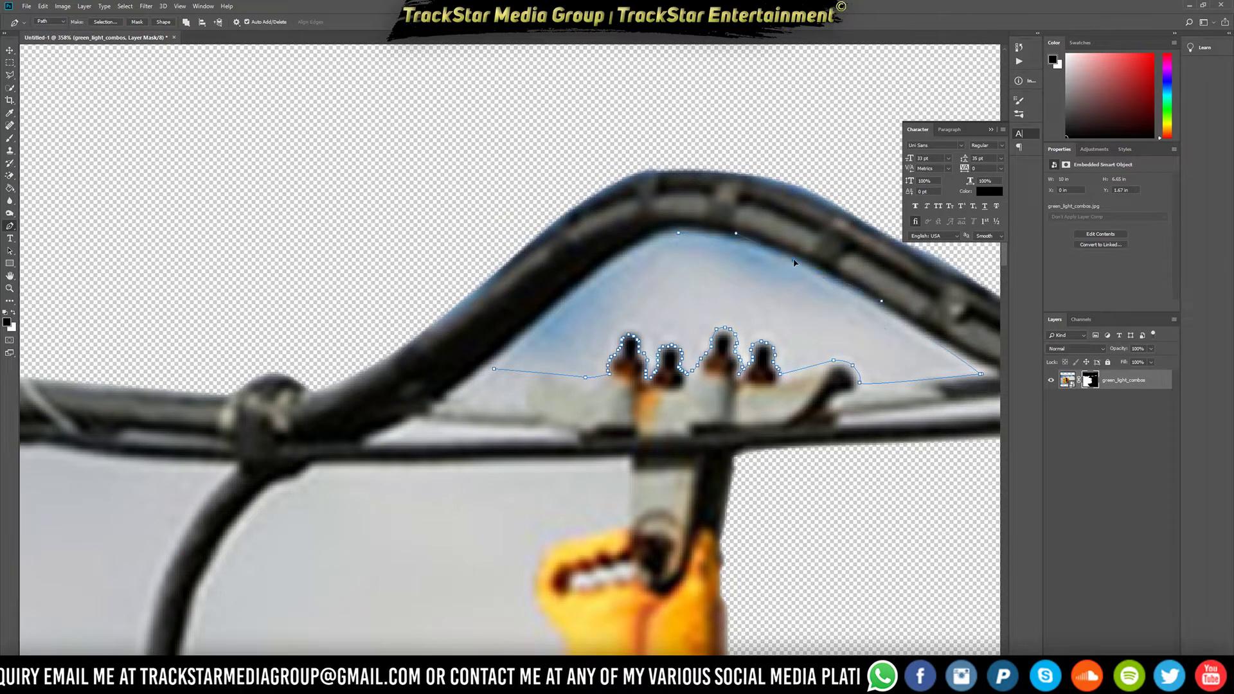
left_click(494, 370)
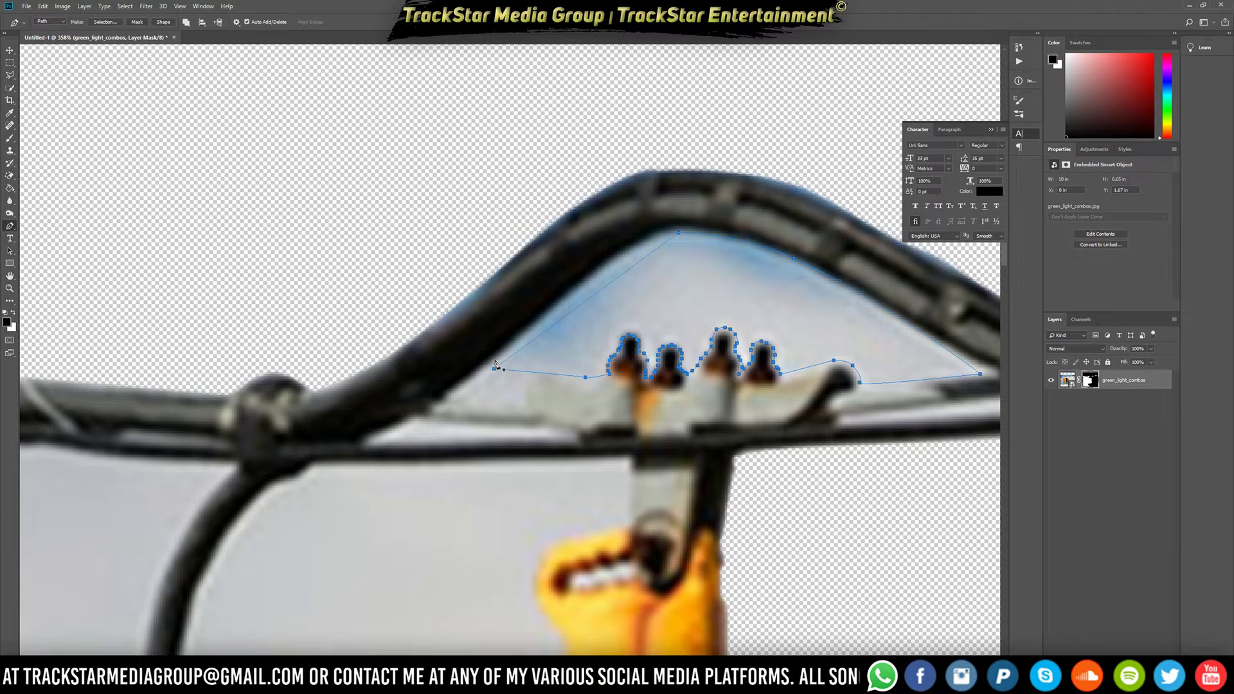
left_click_drag(592, 302, 597, 273)
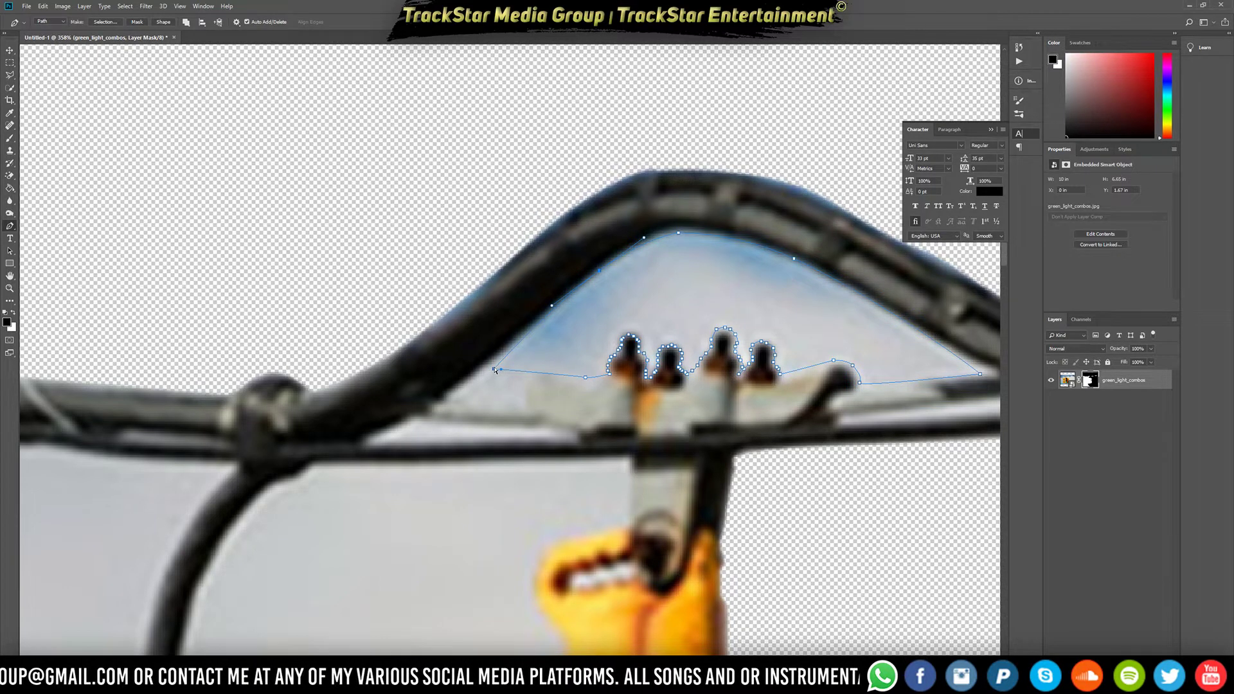
Turn the arch gap's path into a new anti-aliased selection with a 0.4-pixel feather radius
right_click(731, 300)
left_click(774, 337)
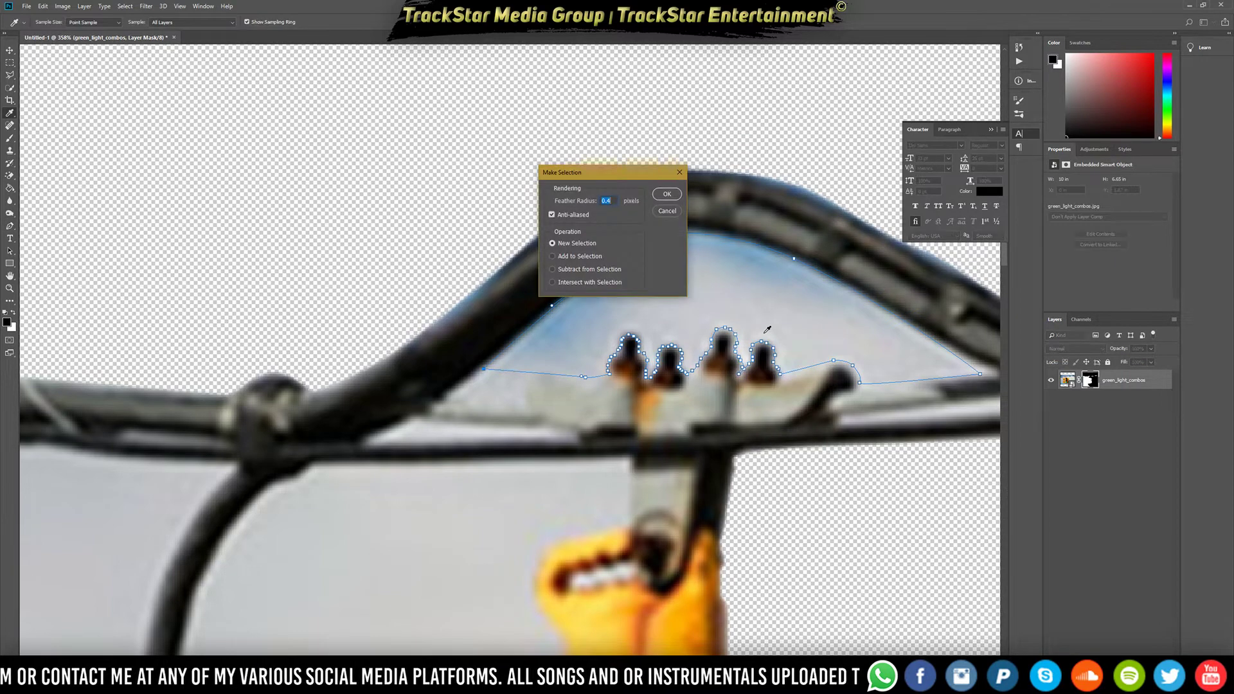
key("Return")
Mask out the sky inside the selected gap under the cable arch with the Brush tool and clear the selection
key("b")
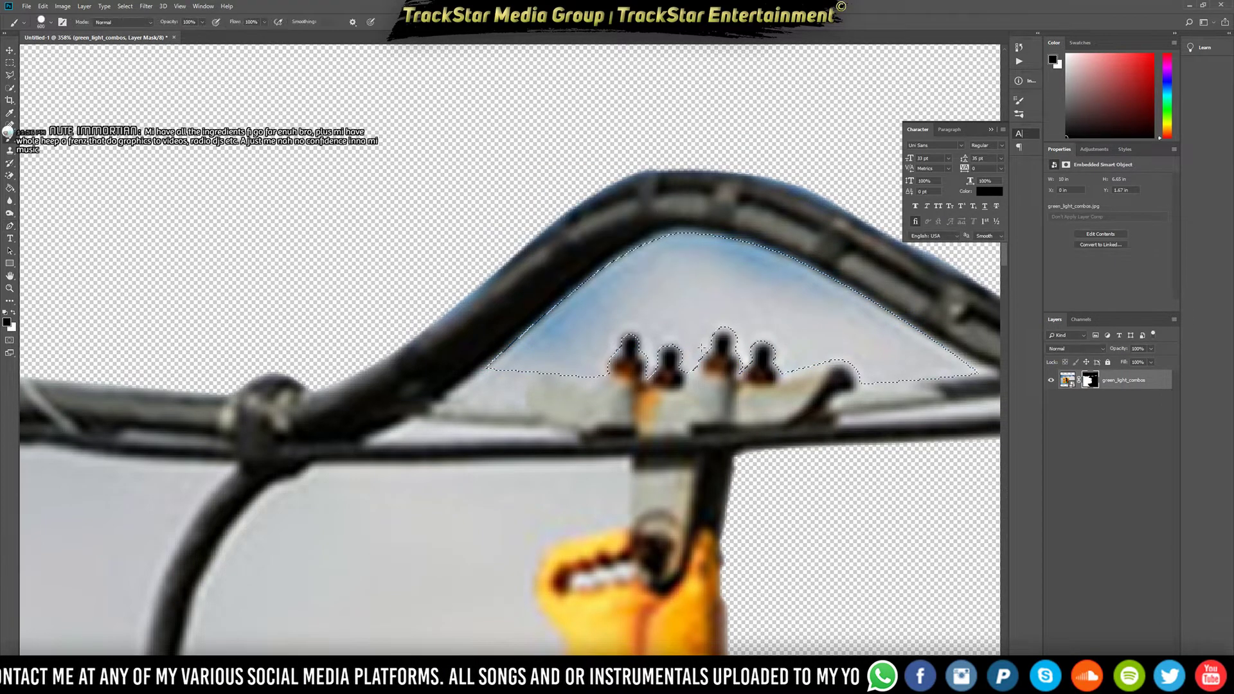
left_click(668, 330)
scroll(713, 313, "down", 10)
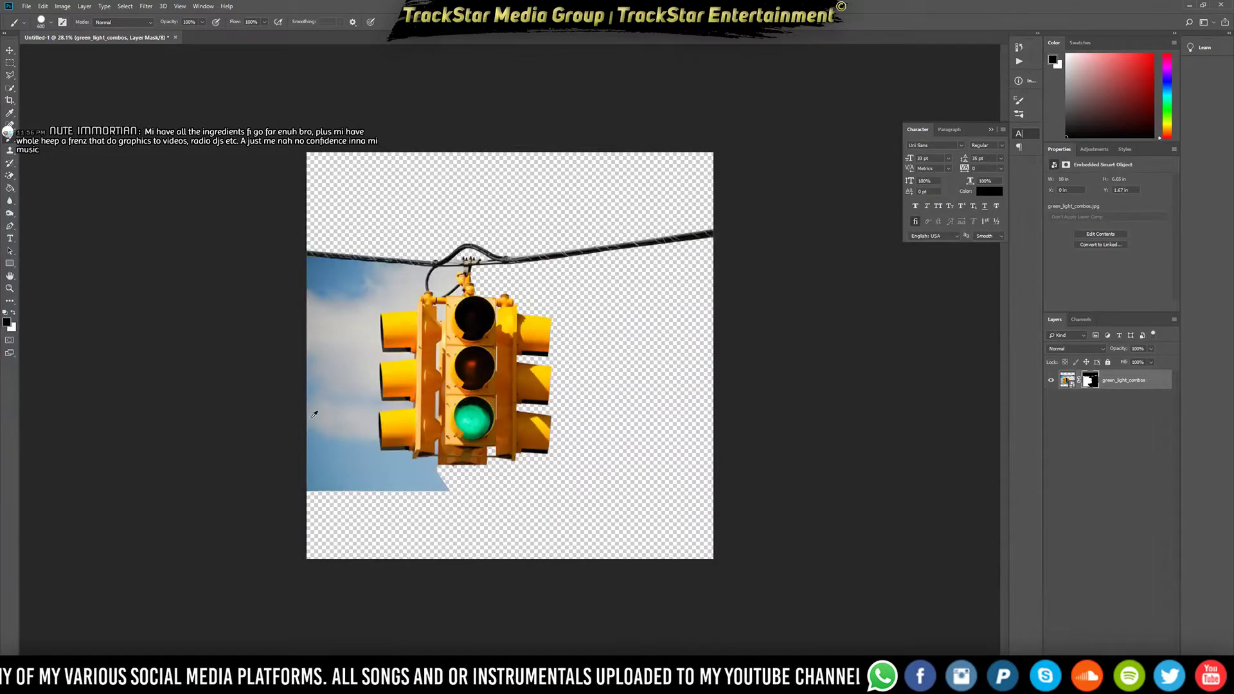
scroll(235, 487, "up", 3)
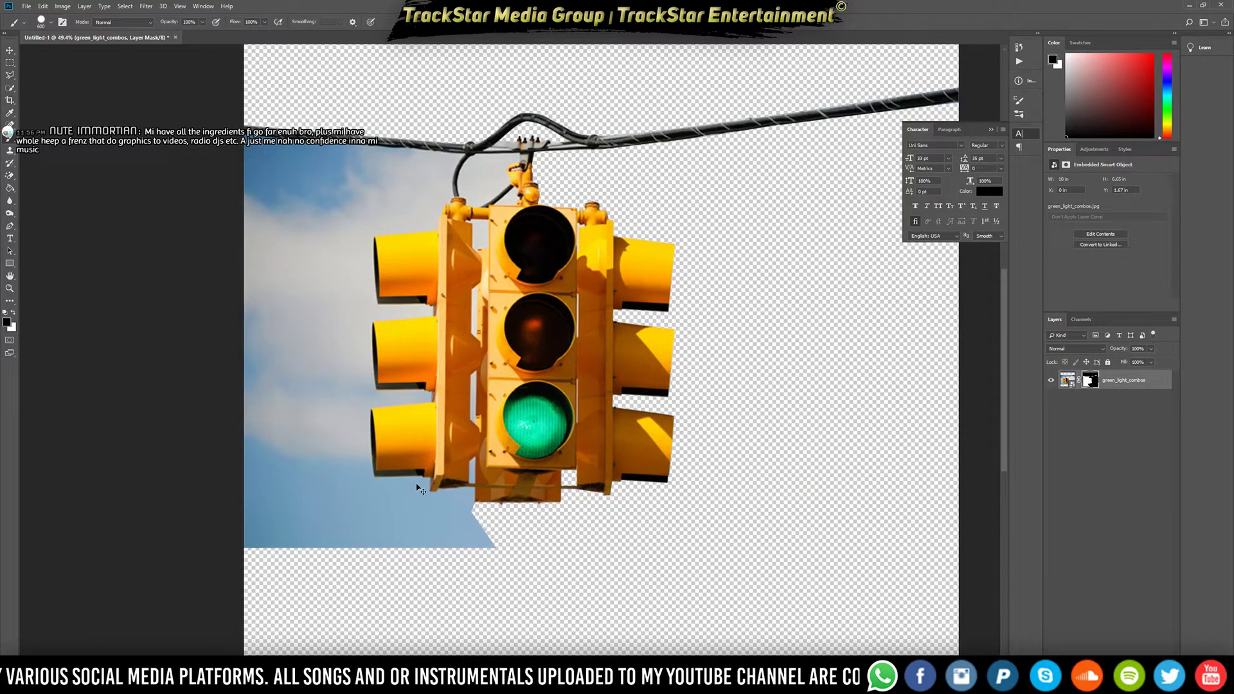
Start saving the document to the Desktop and try to rename the Magic 1 Riddim folder there to Green Light Riddim
key("ctrl+s")
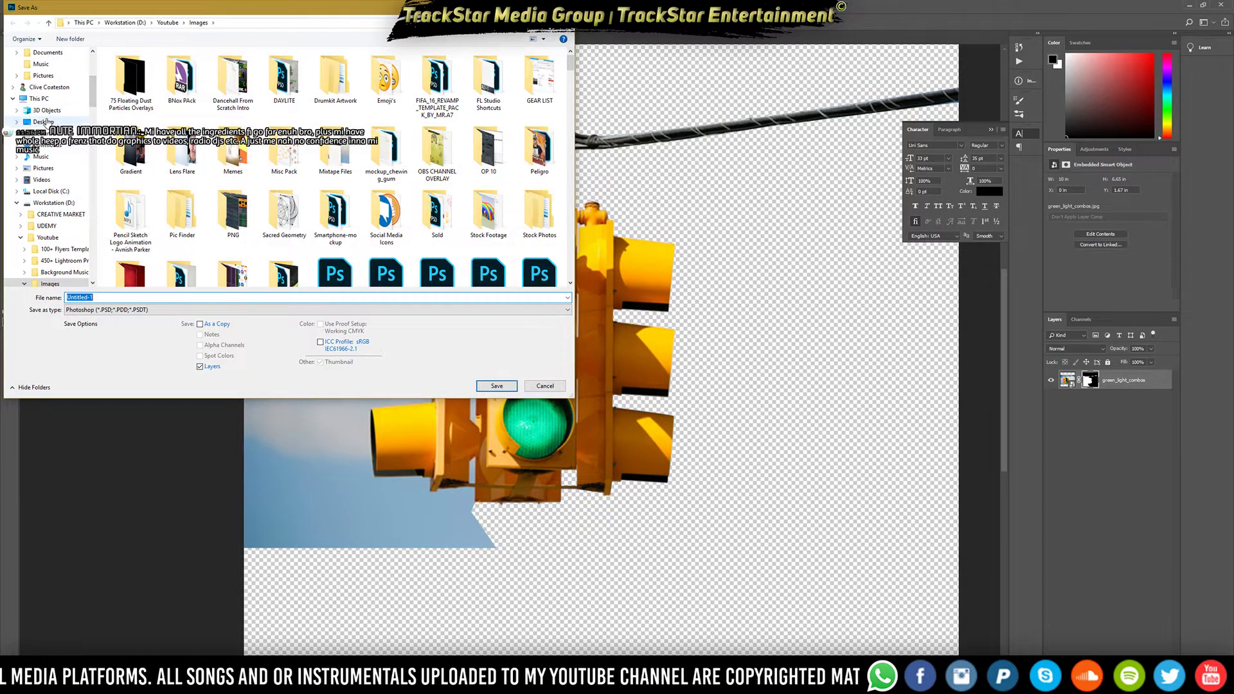
left_click(57, 120)
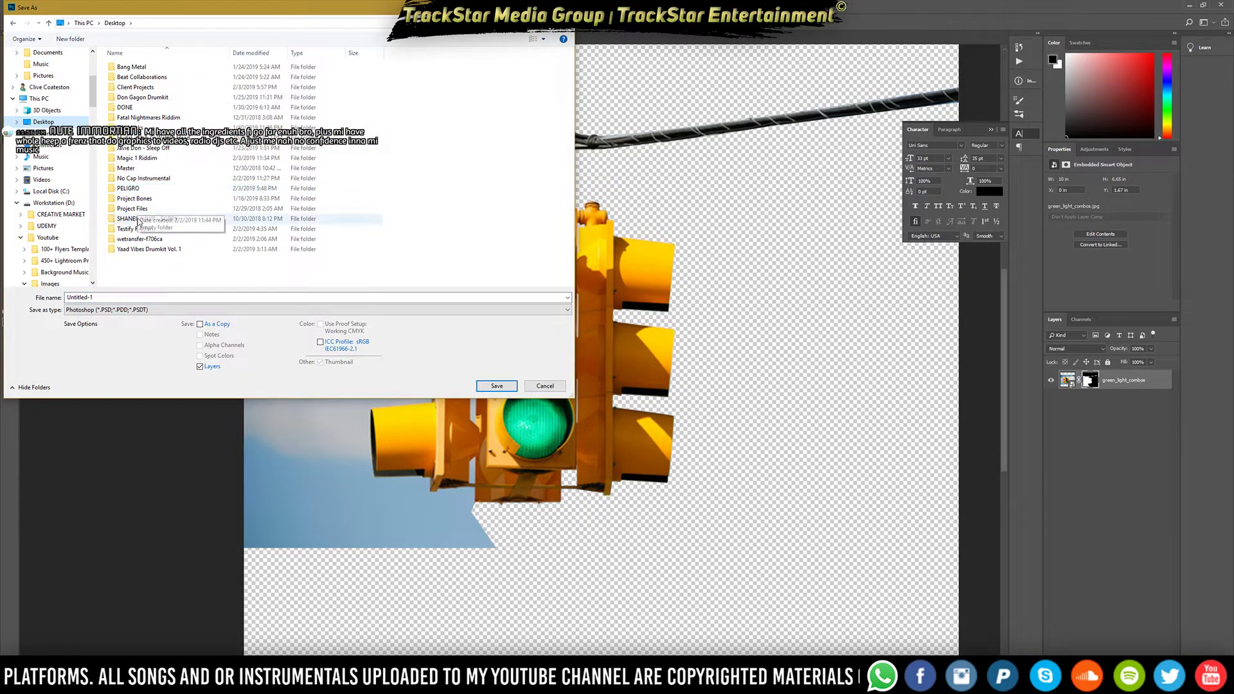
left_click(139, 160)
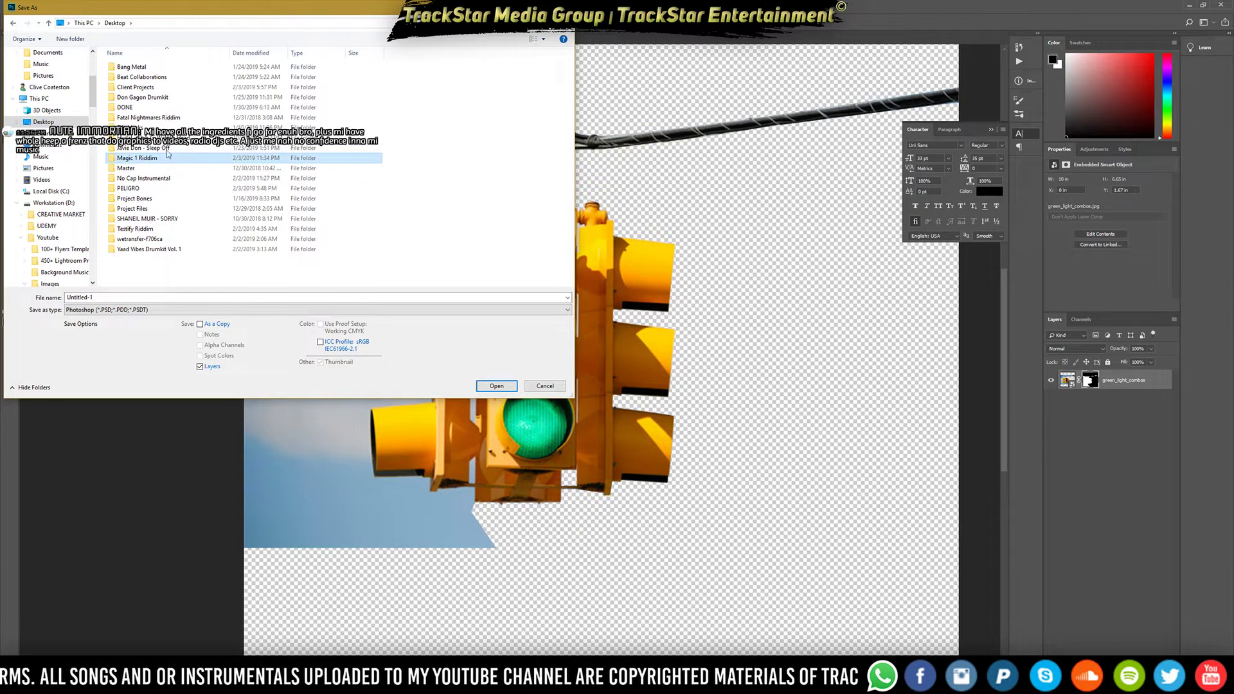
key("F2")
type("DYoutubeImagesMixtape Files")
key("ctrl+a")
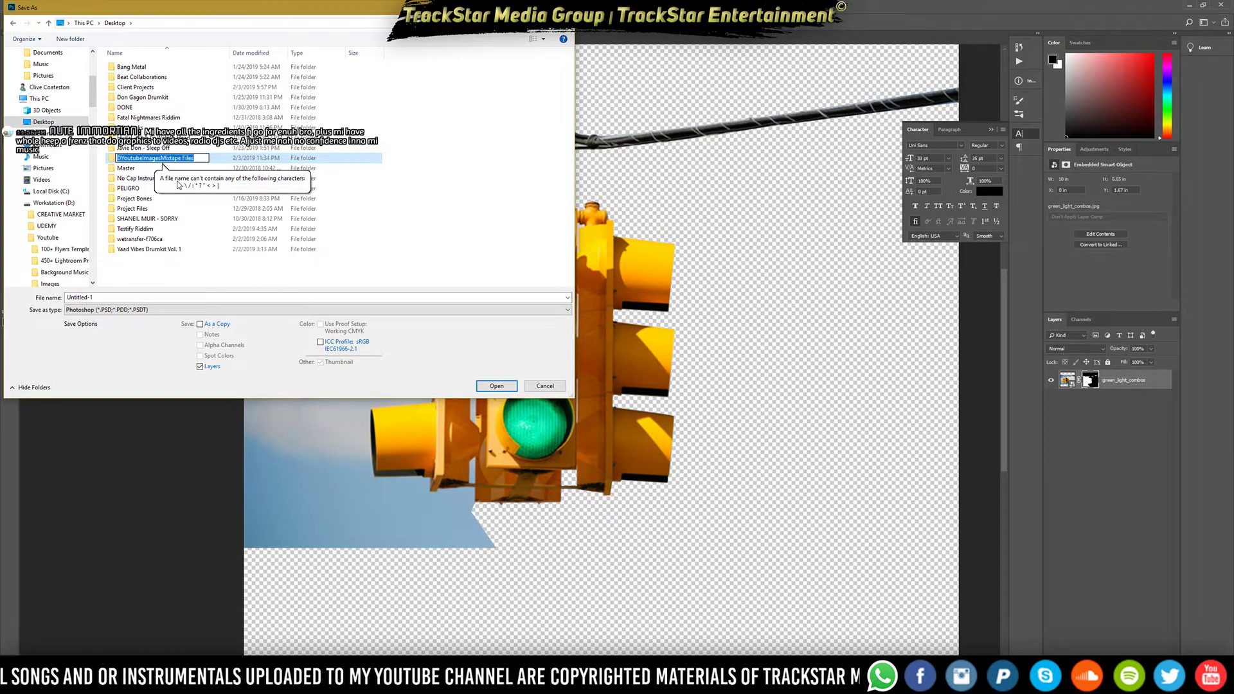
type("Green")
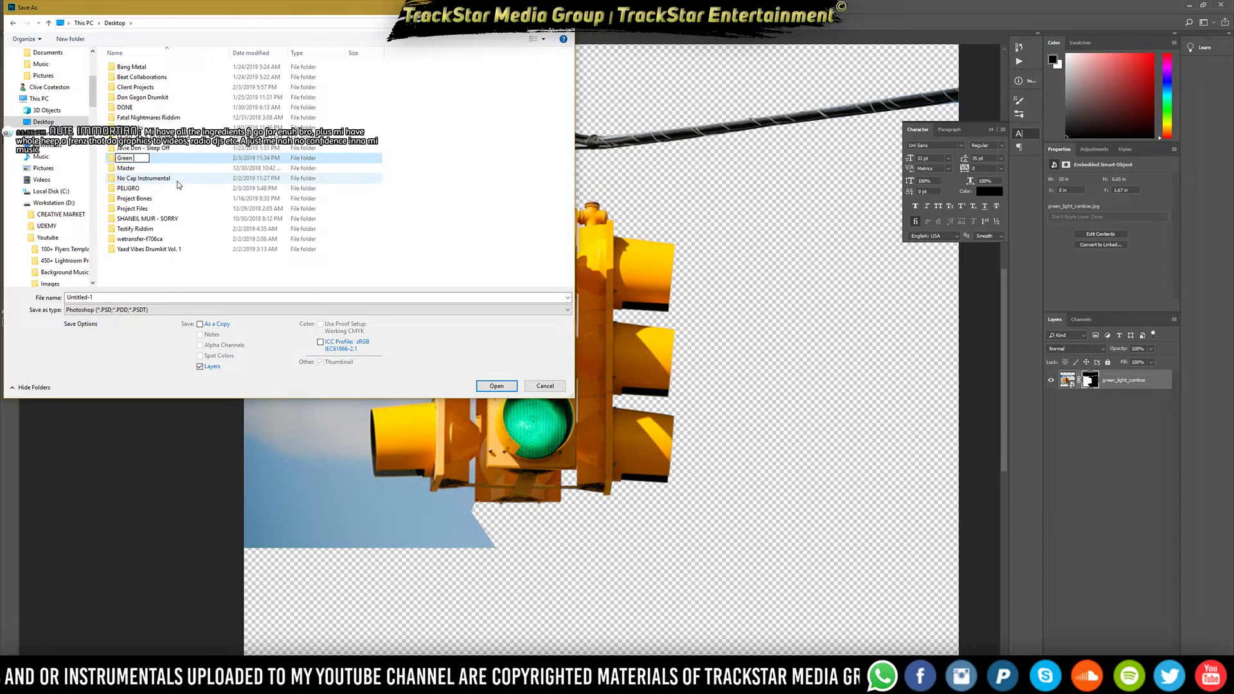
type(" Light Riddim")
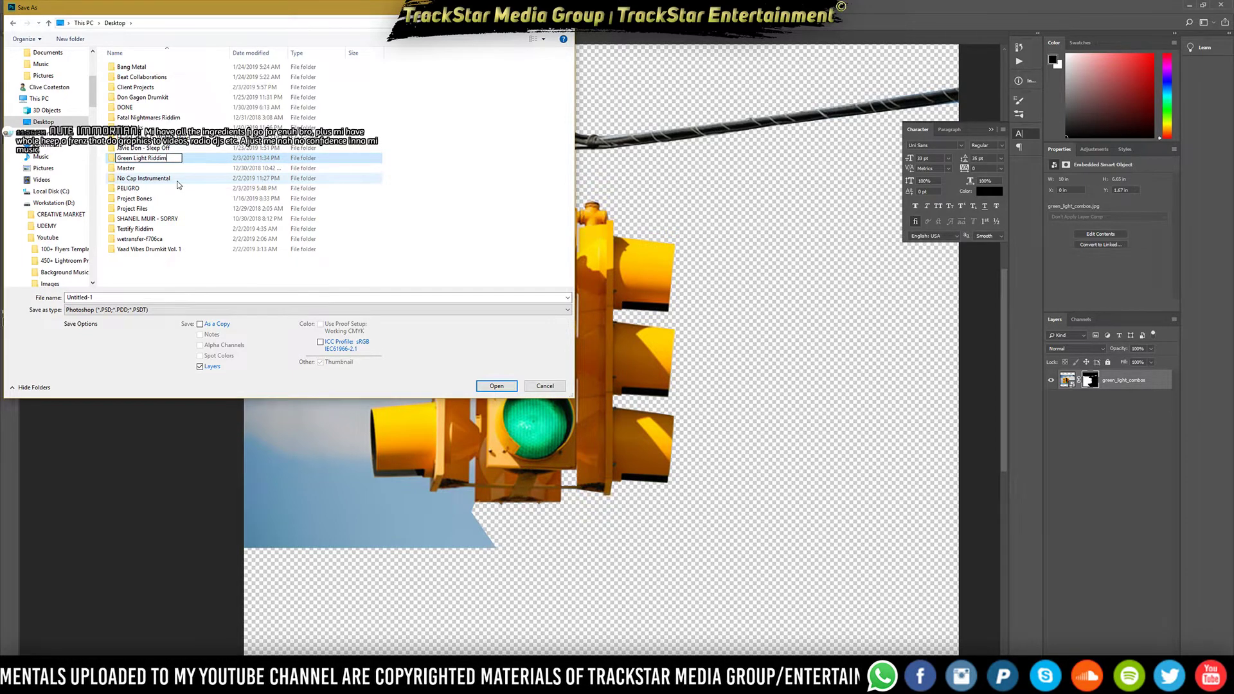
key("Return")
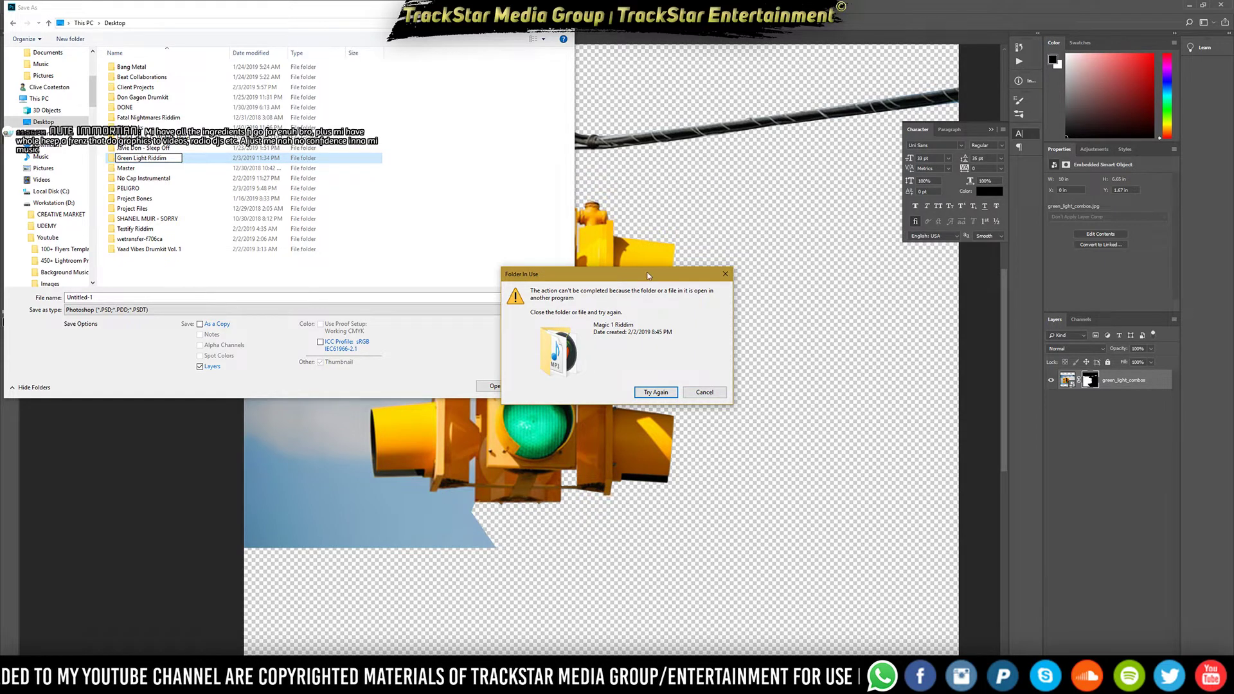
Close the media player that is using the Magic 1 Riddim folder and retry renaming the folder to Green Light Riddim
left_click(452, 680)
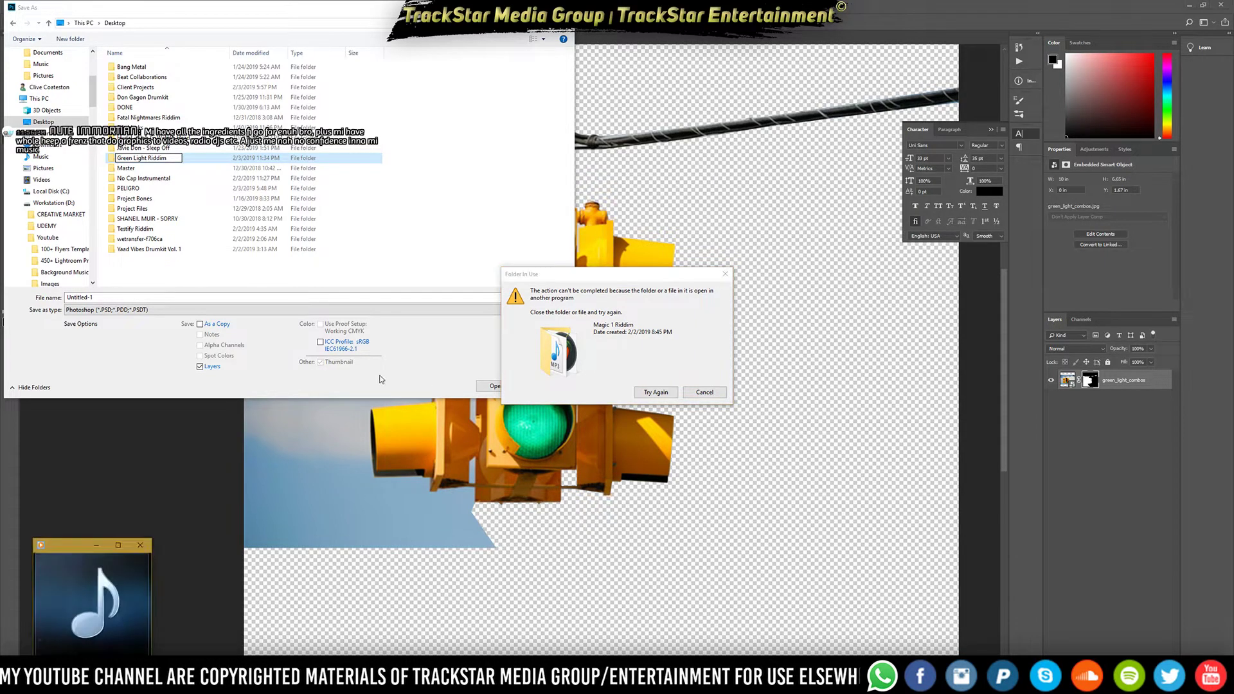
left_click(142, 548)
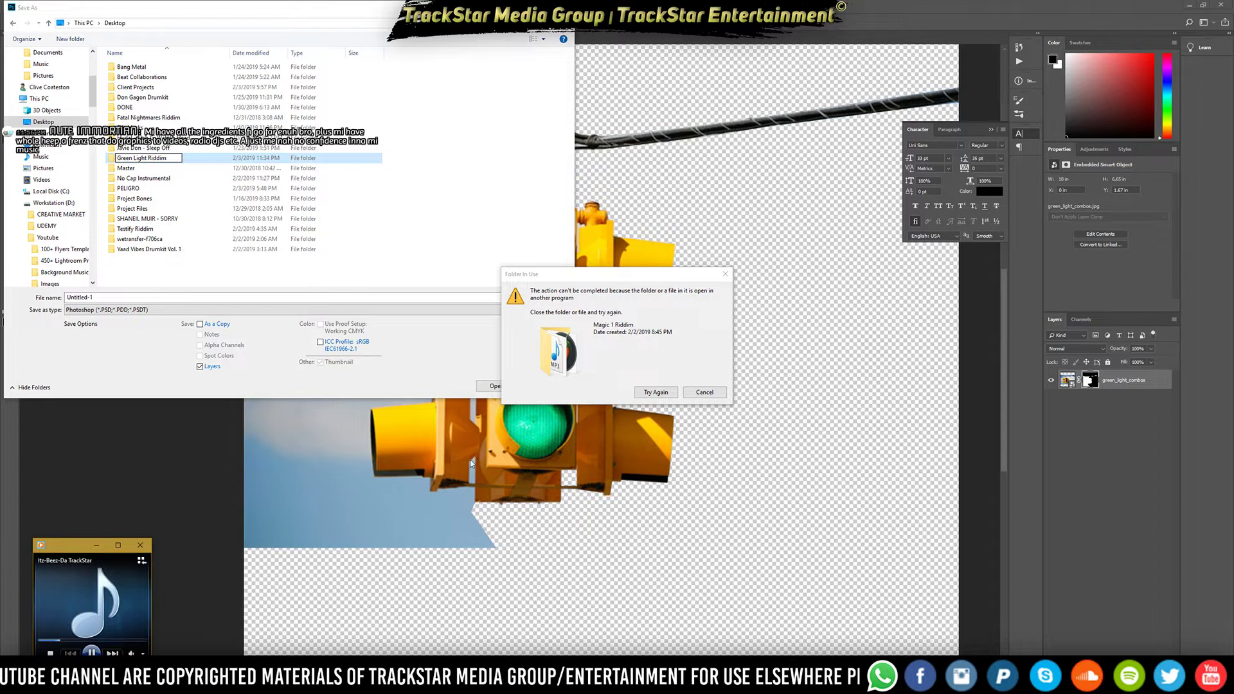
left_click(656, 392)
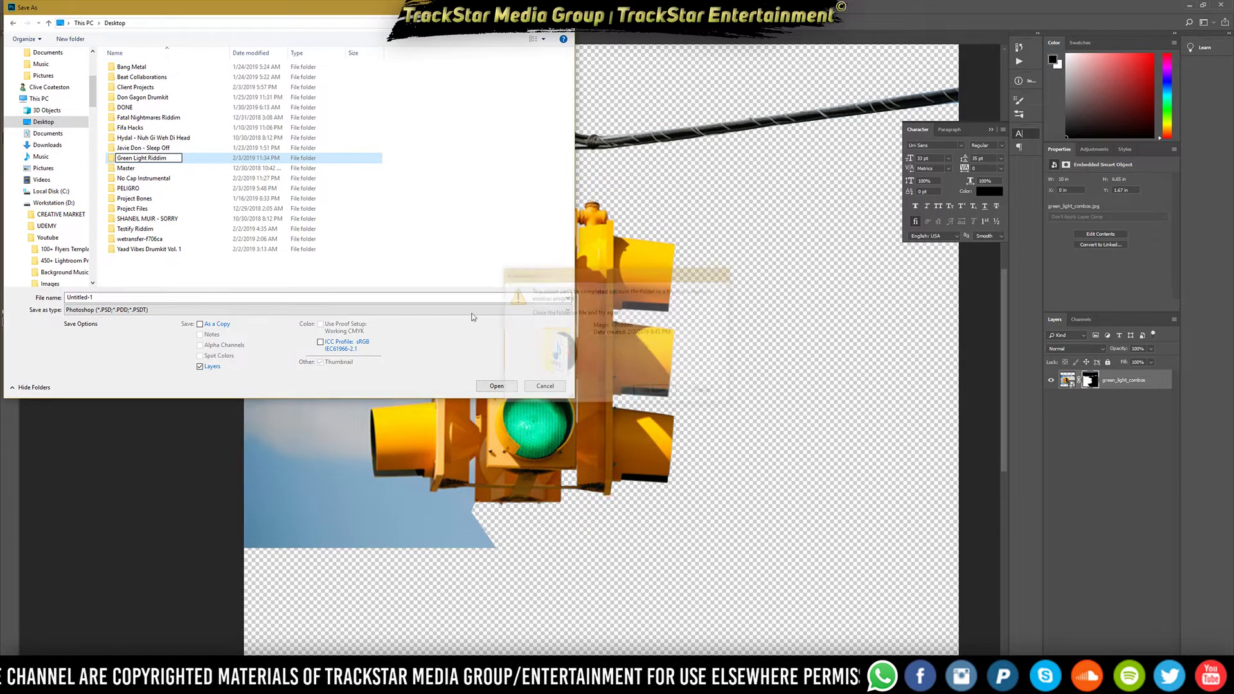
Save the document as a Photoshop file named Green Light Riddim inside the Green Light Riddim folder on the Desktop
double_click(143, 148)
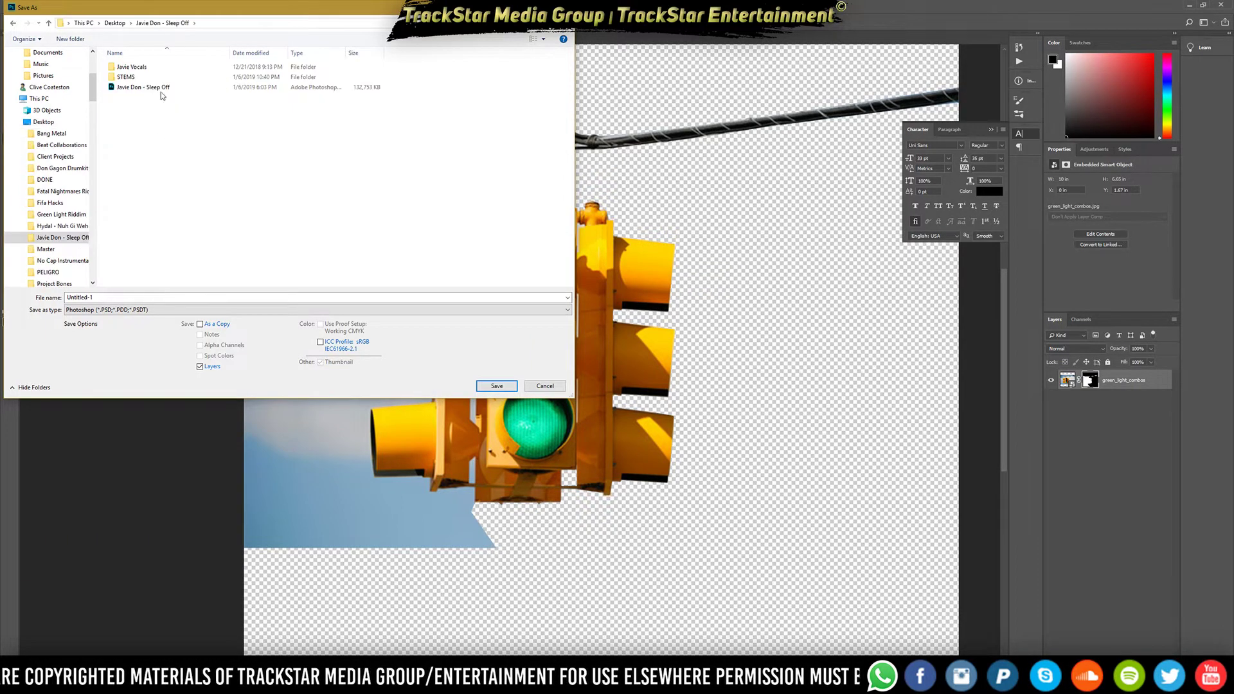
left_click(116, 27)
double_click(130, 190)
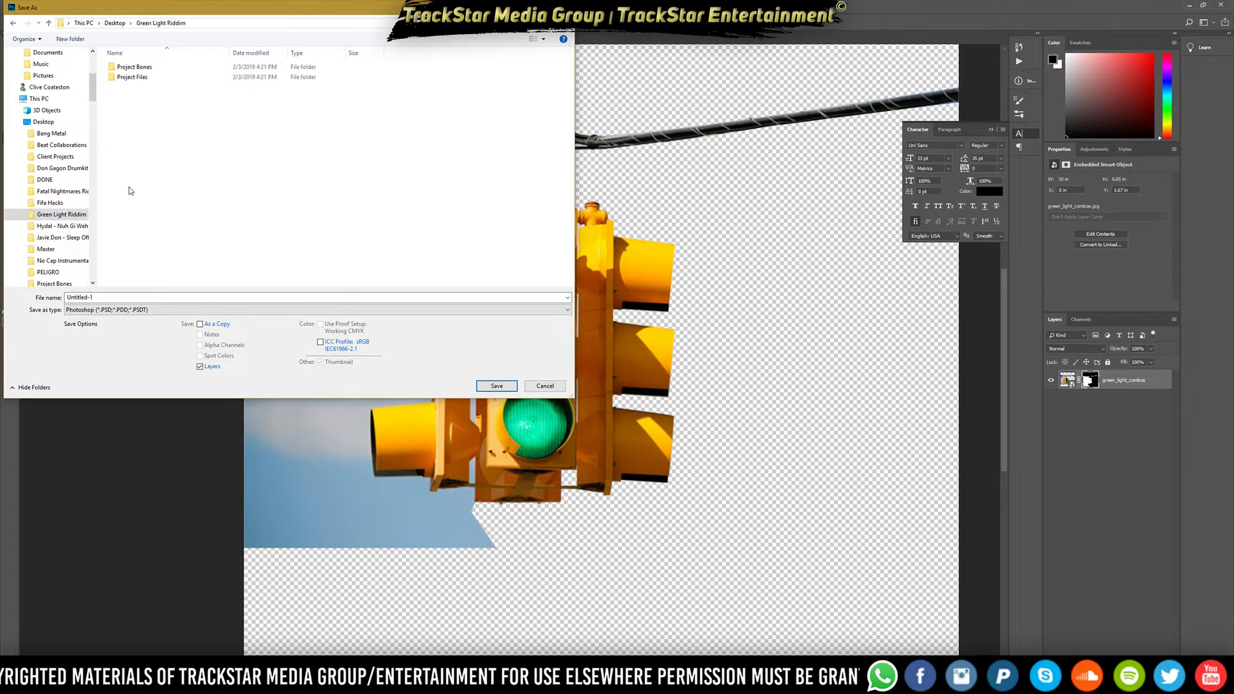
left_click(176, 297)
type("Green Light Riddim")
key("Return")
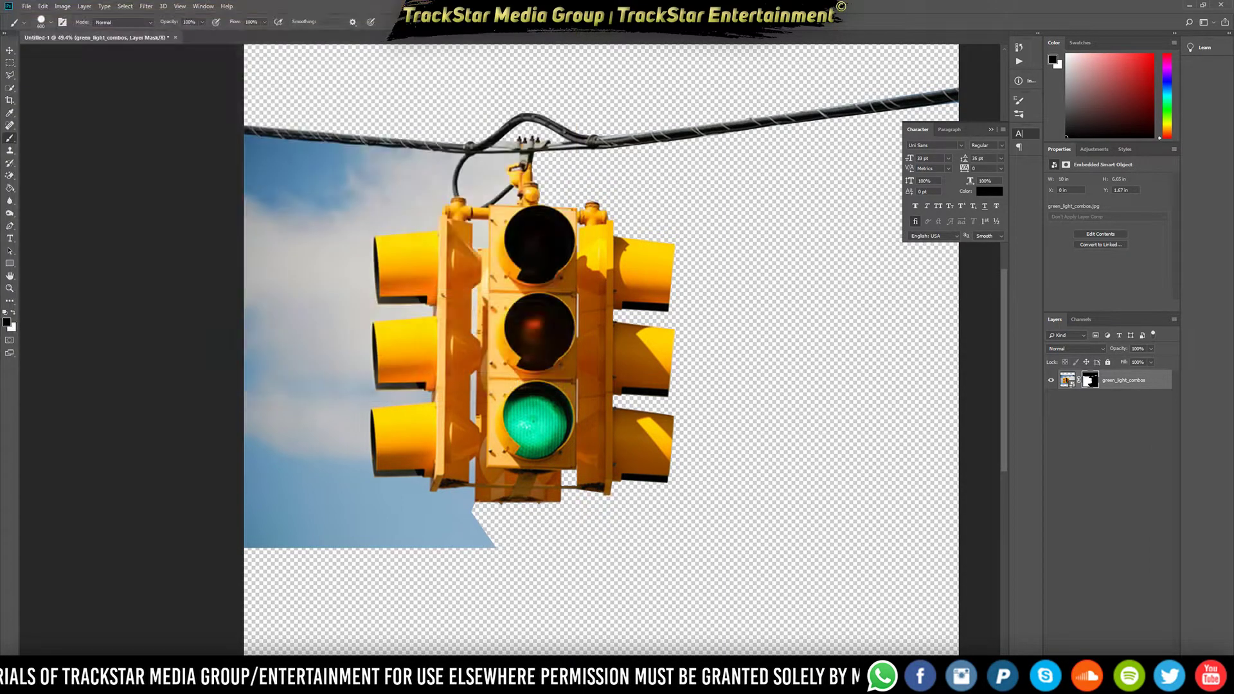
Try to resume the previous playlist in Windows Media Player
right_click(287, 681)
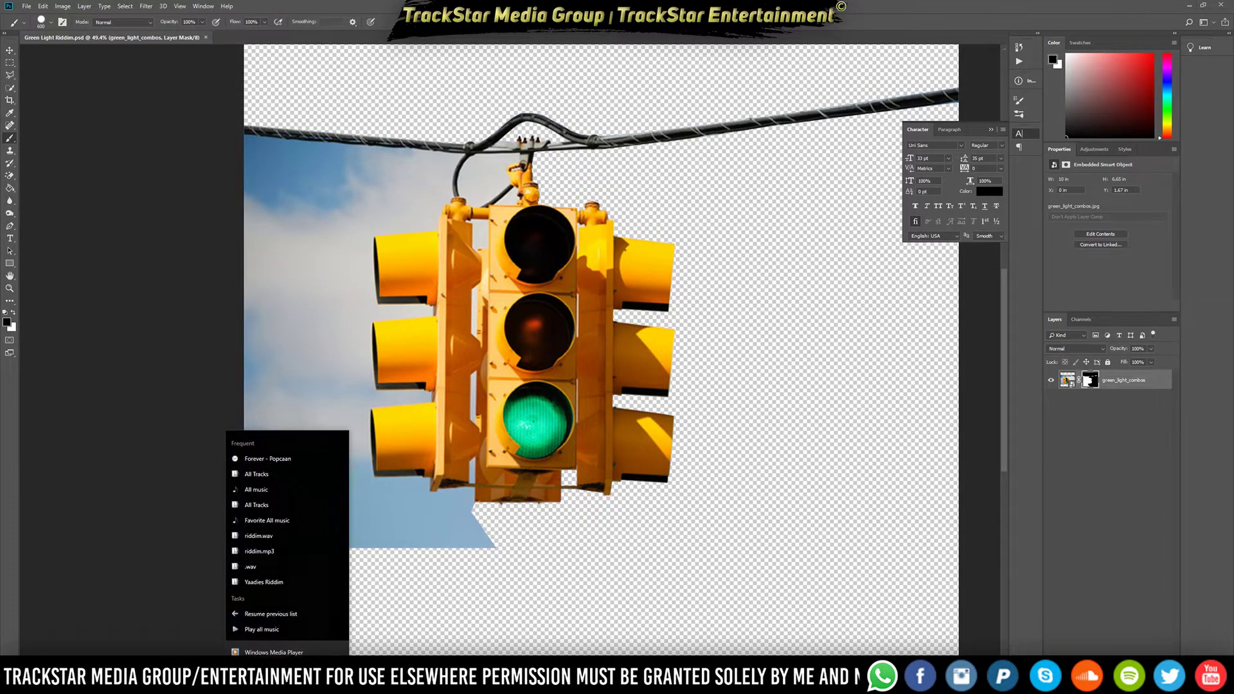
left_click(291, 608)
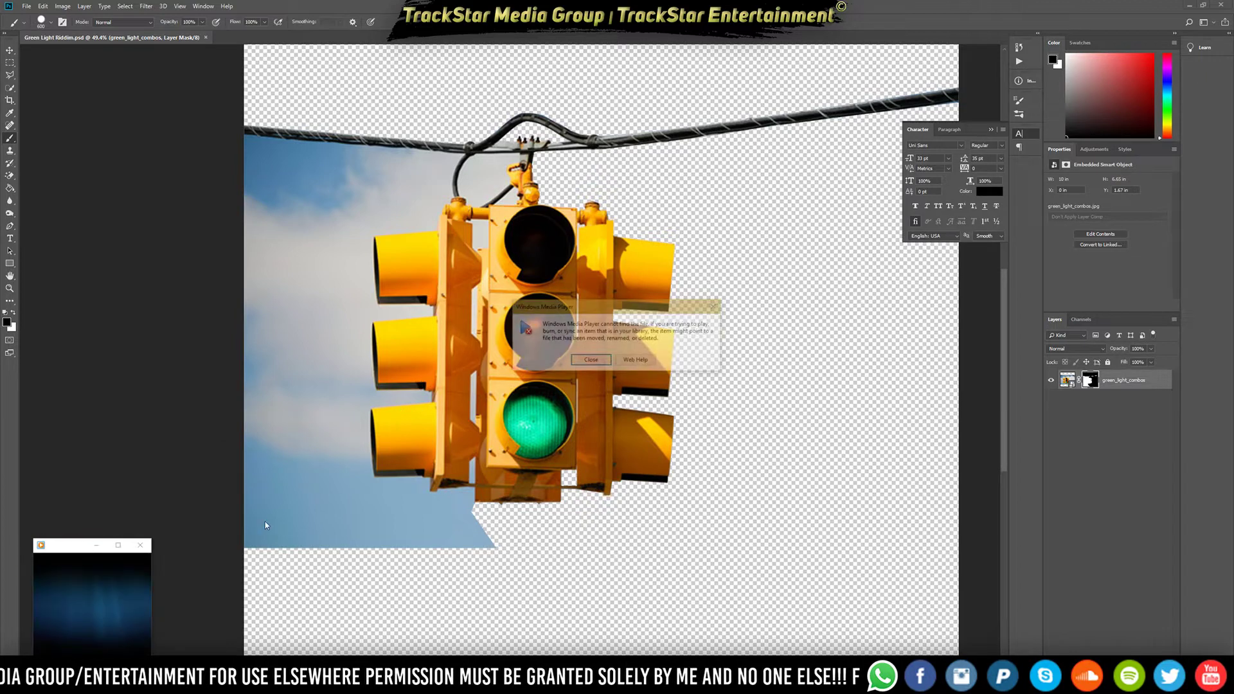
left_click(590, 360)
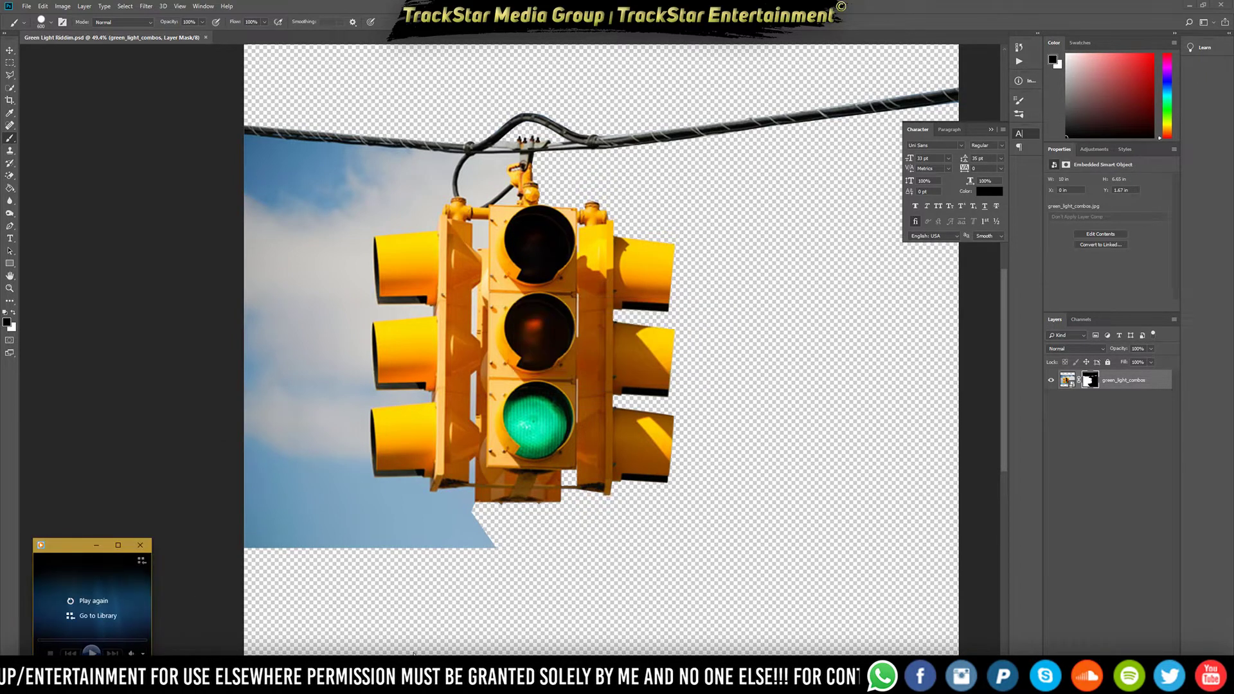
Switch to the Green Light Riddim folder in File Explorer and play the Green Light Riddim_ Wave file
key("alt+Tab")
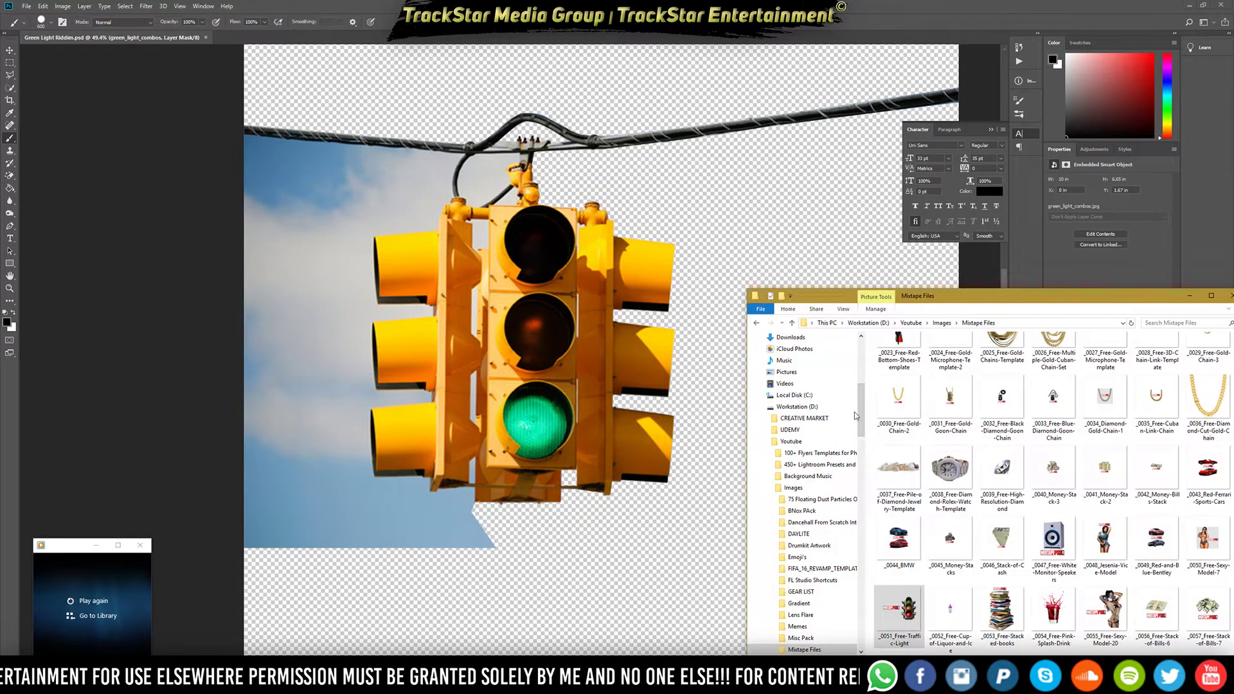
left_click(630, 674)
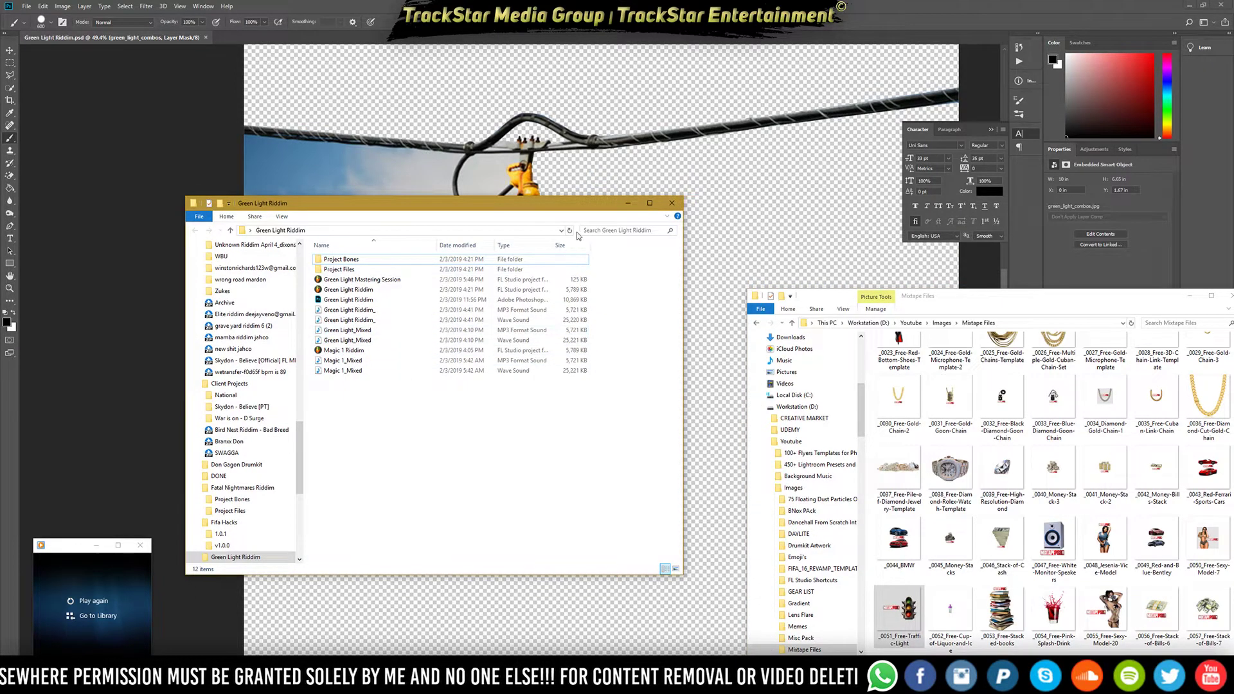
double_click(374, 320)
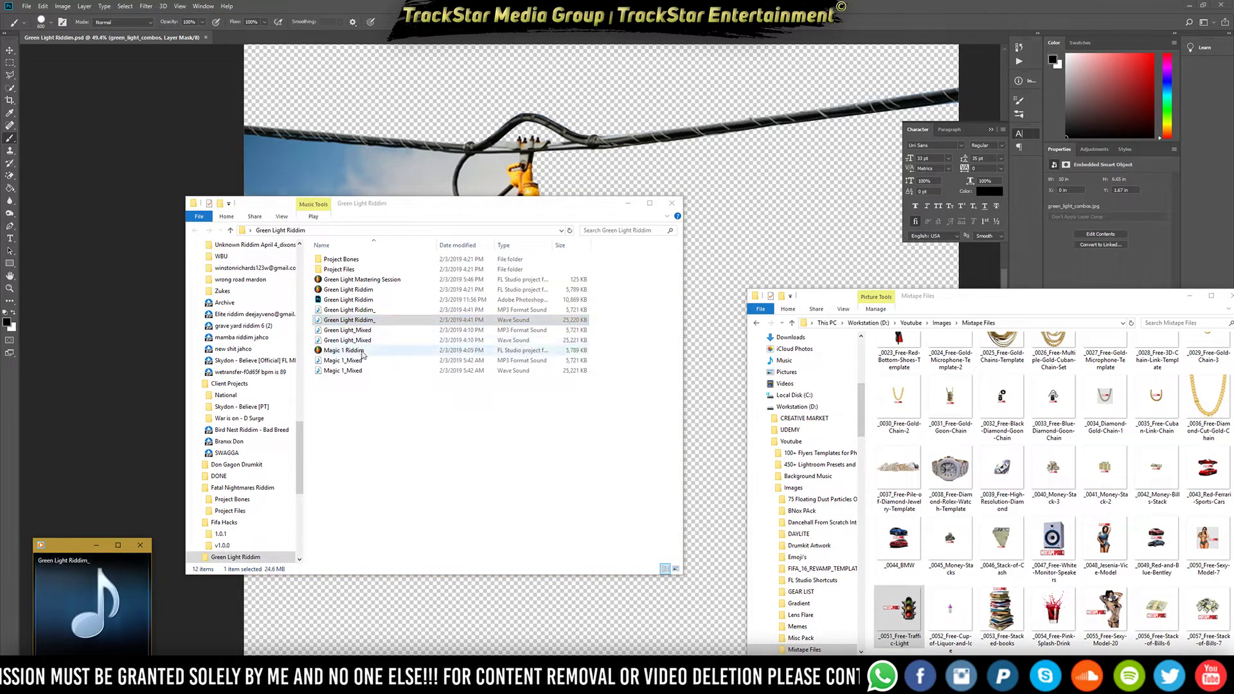
left_click(362, 340)
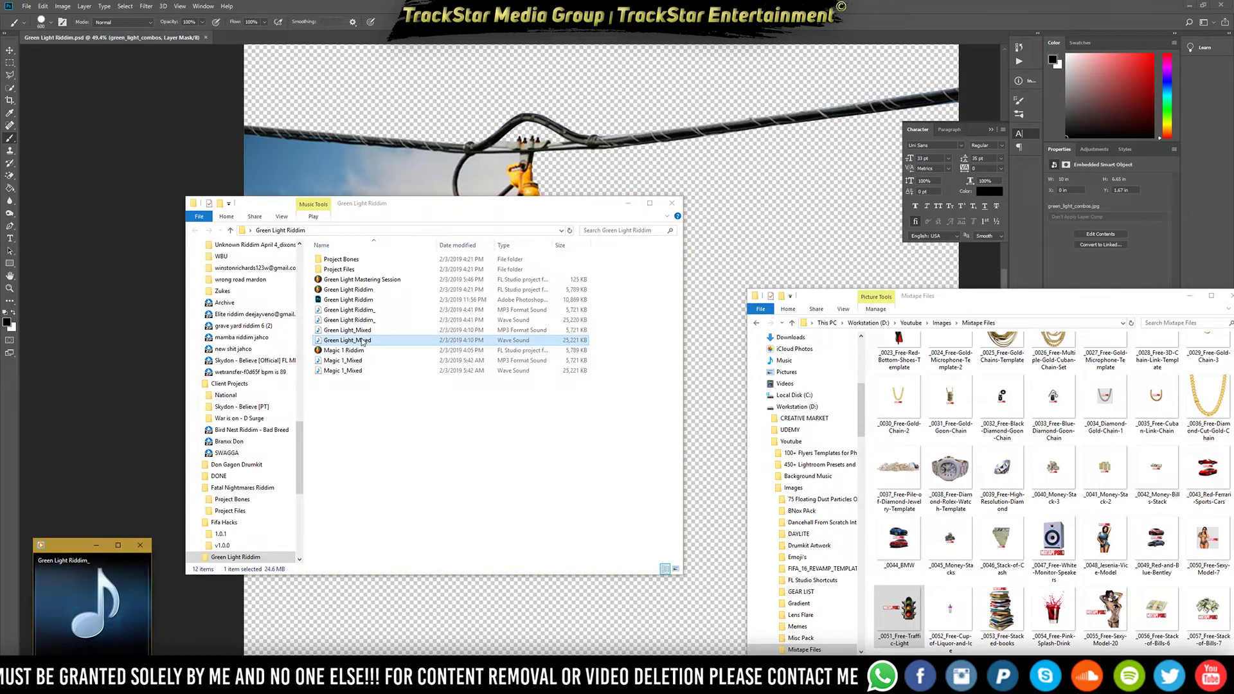
double_click(376, 320)
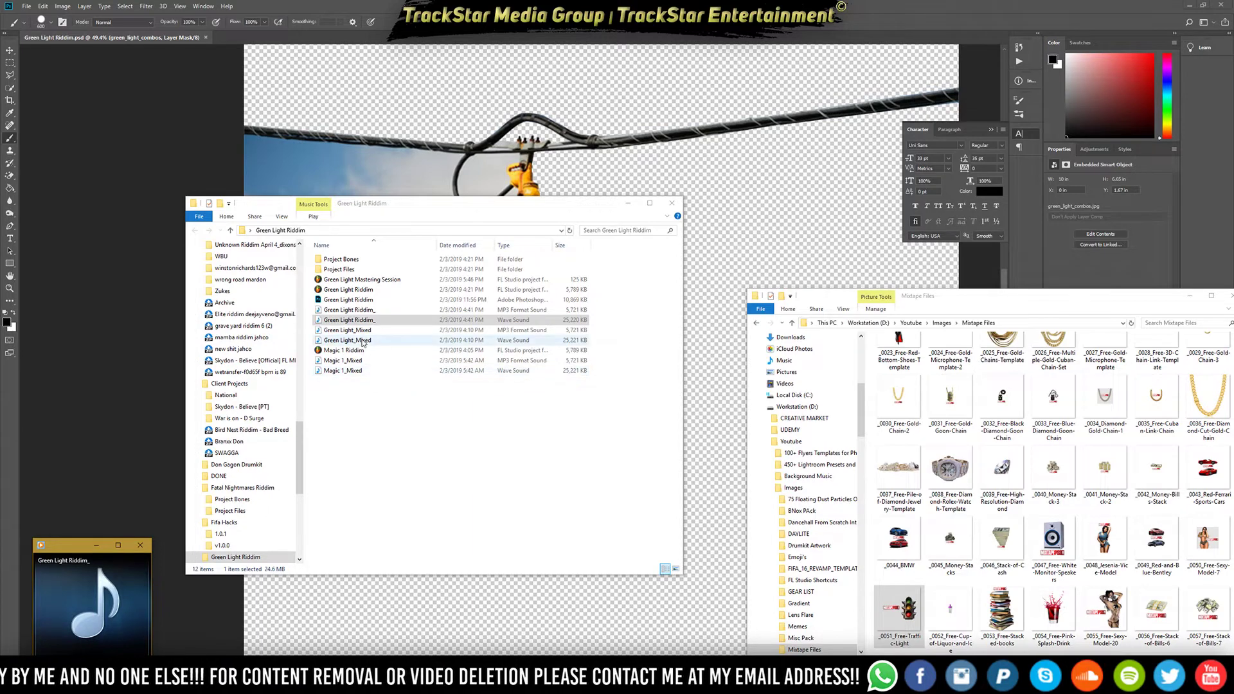
Duplicate the Green Light Riddim_ Wave file in the same folder and play the copy
left_click(371, 320)
key("ctrl+c")
key("ctrl+v")
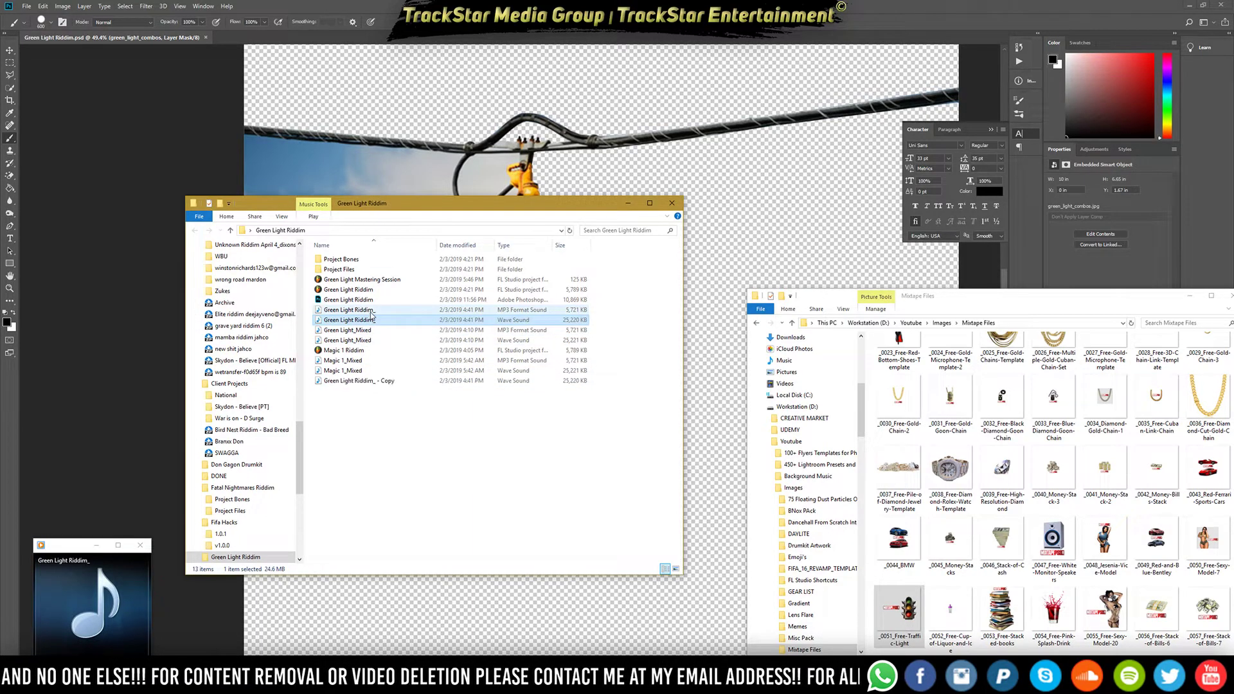
double_click(380, 381)
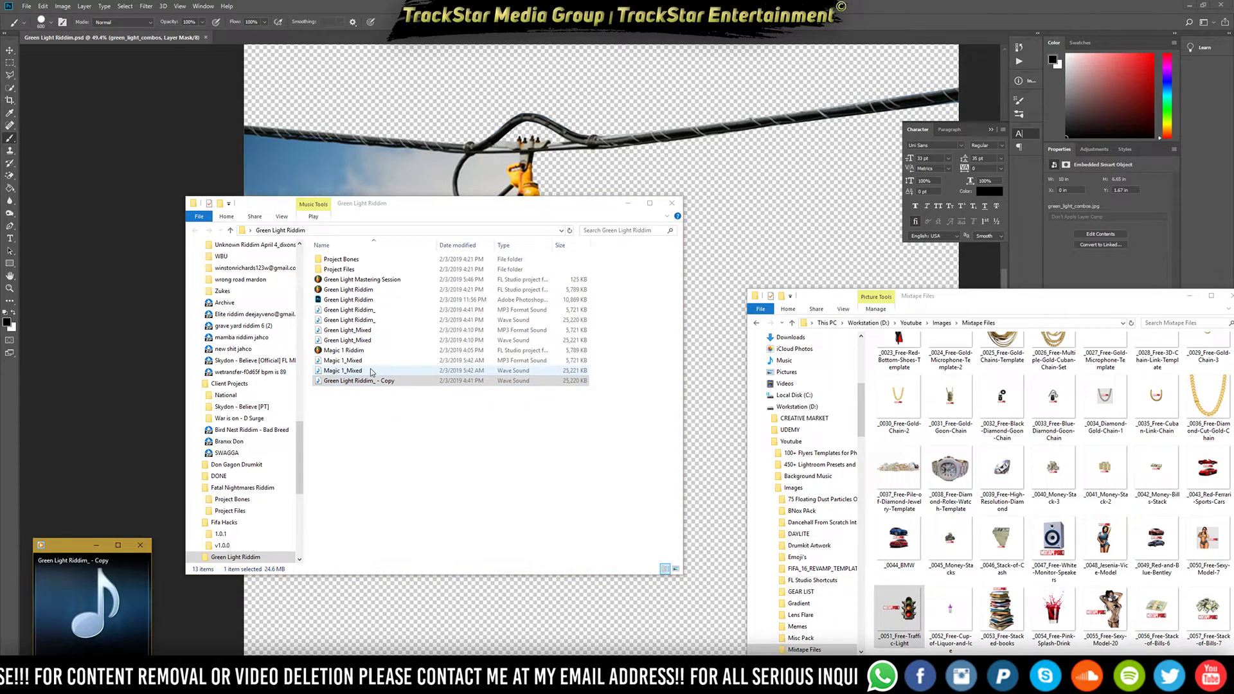
left_click(375, 403)
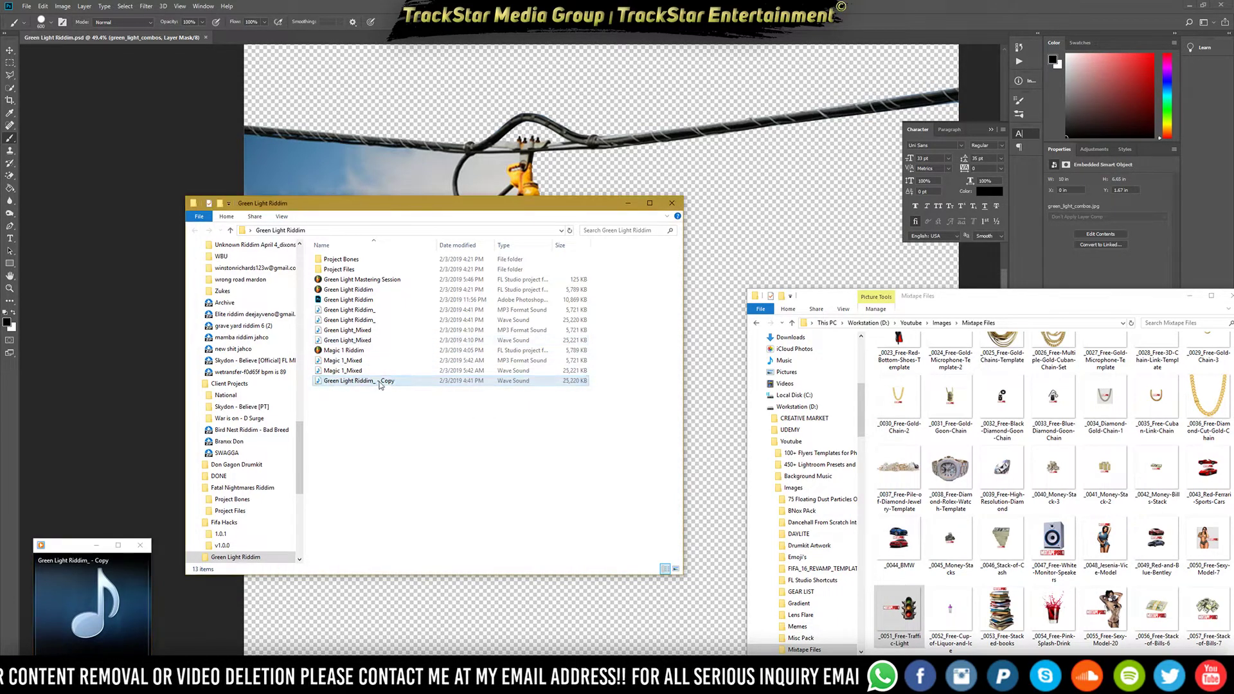
Try to delete the Green Light Riddim_ - Copy Wave file from the folder
left_click(380, 382)
left_click(382, 413)
left_click(382, 385)
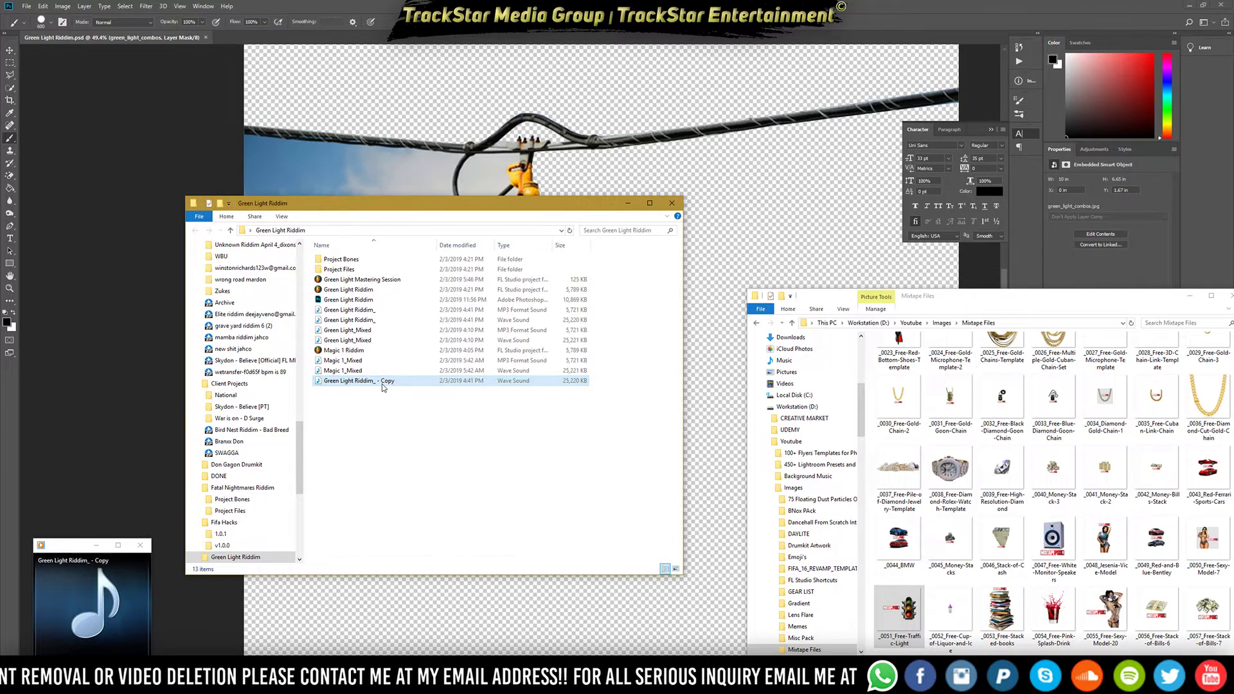
left_click(378, 393)
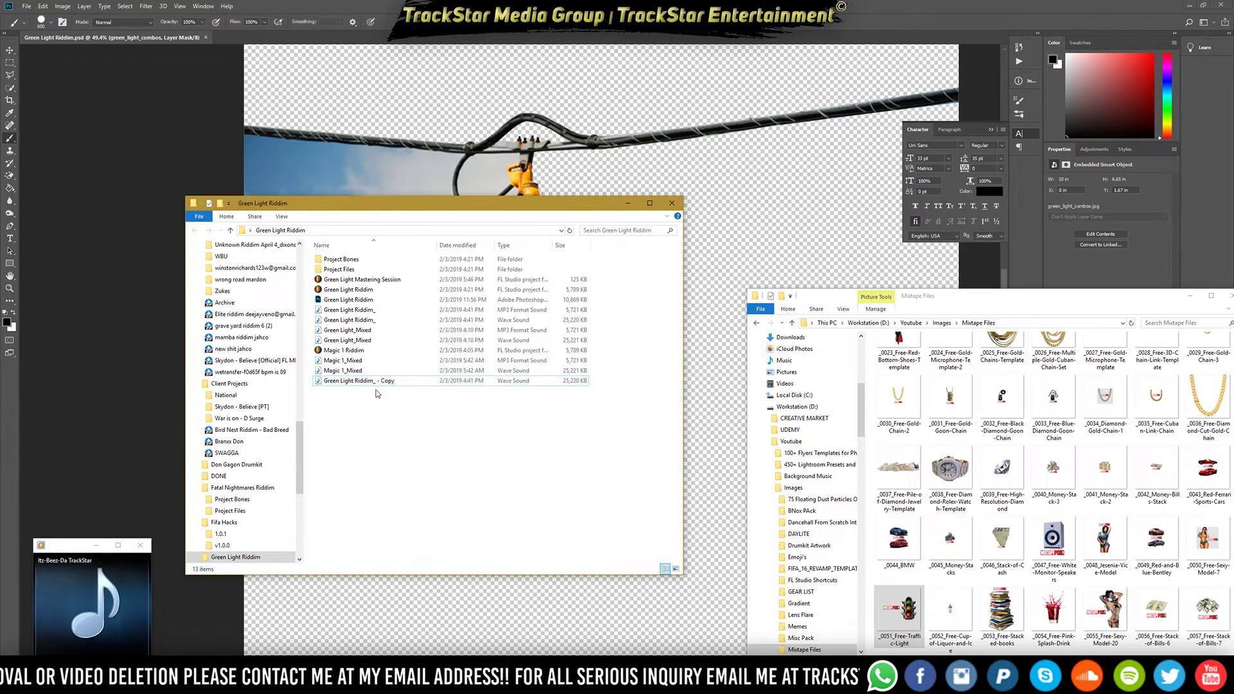
left_click(379, 383)
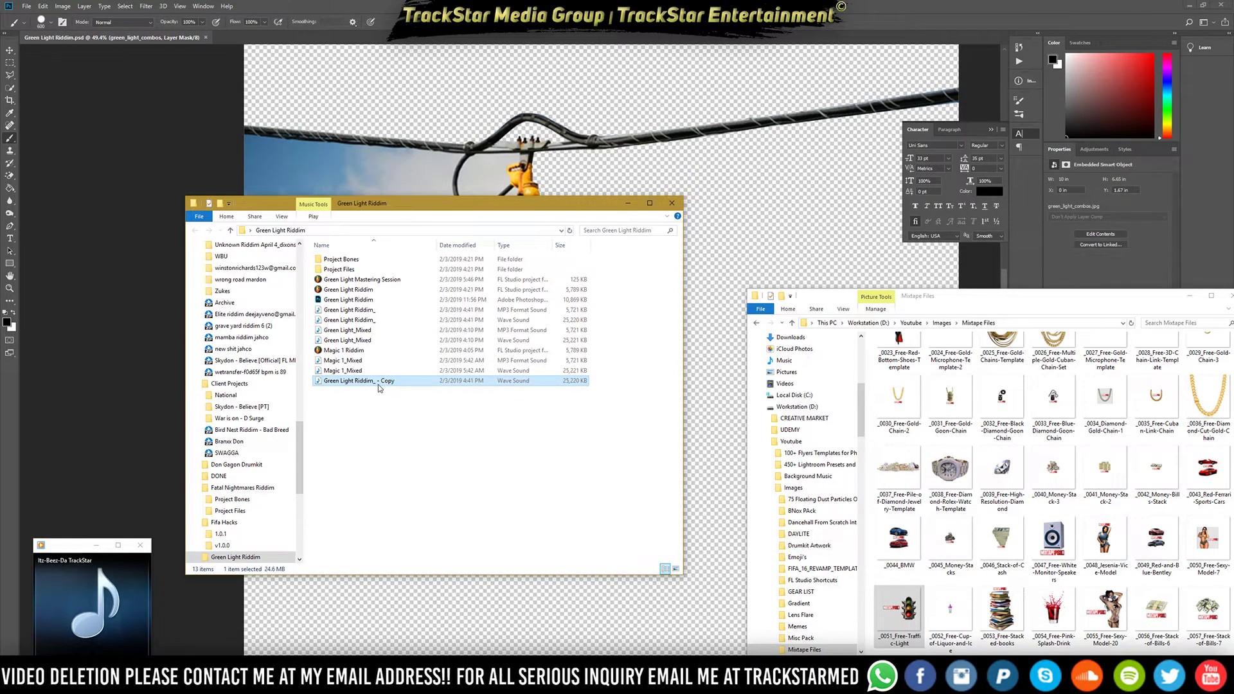
left_click(354, 351)
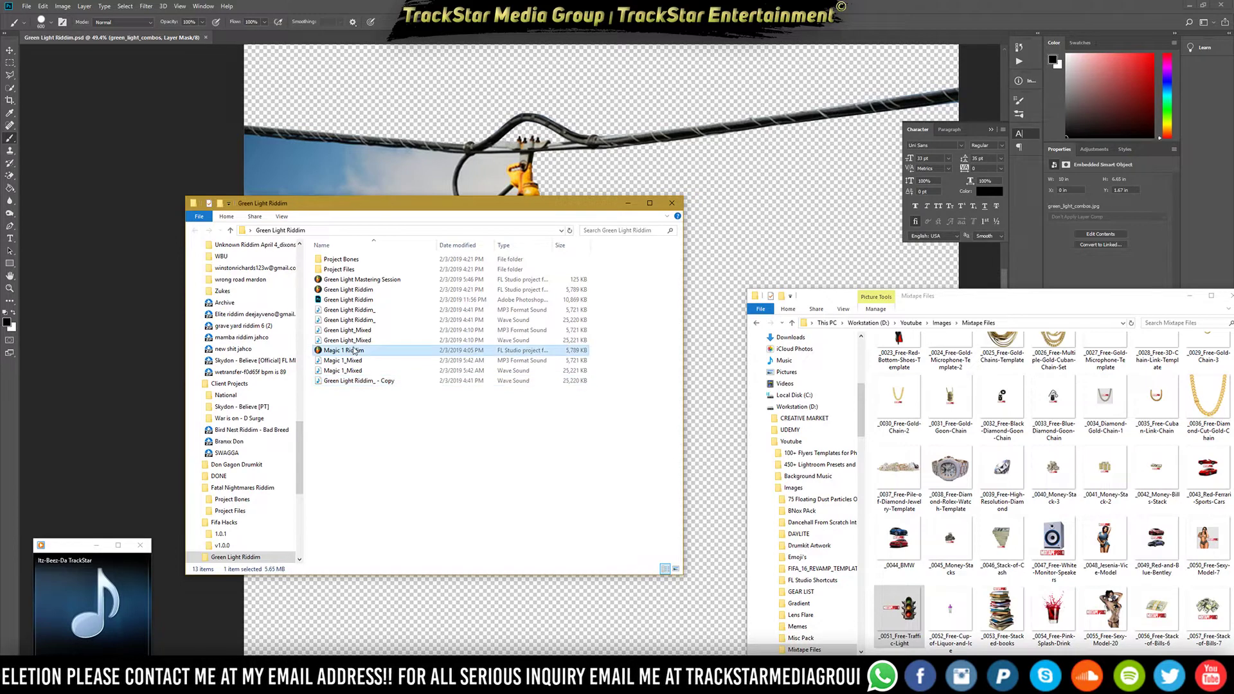
left_click(361, 381)
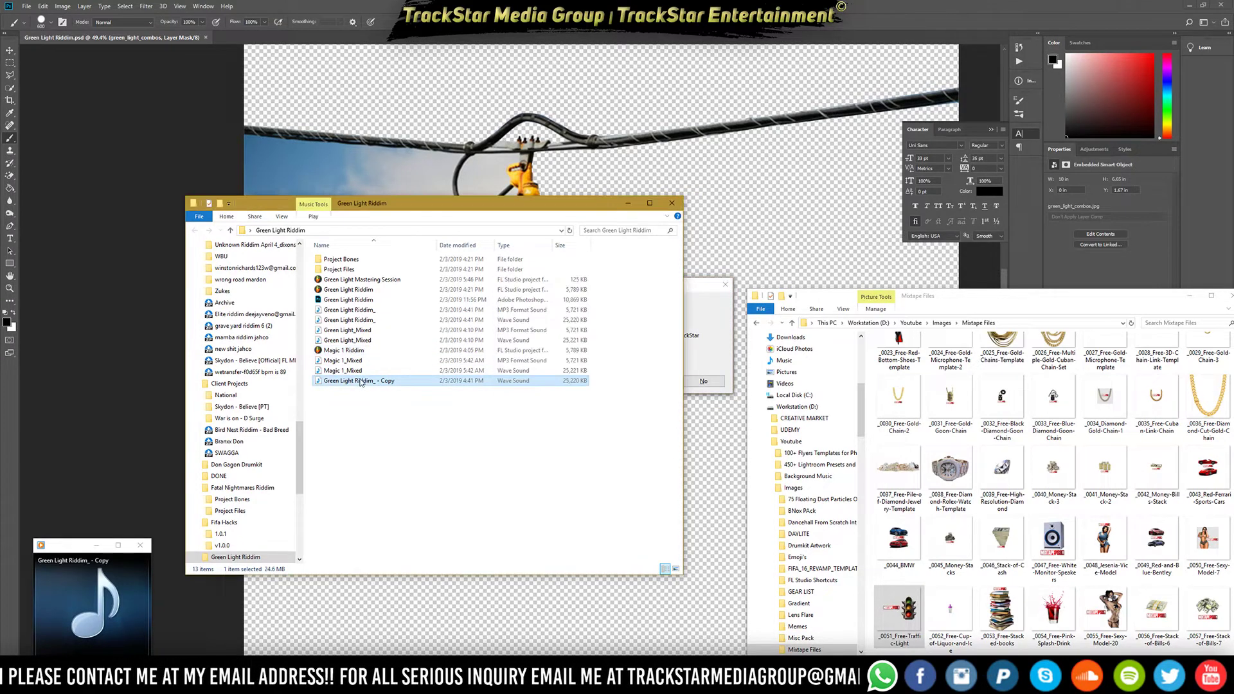
left_click(709, 351)
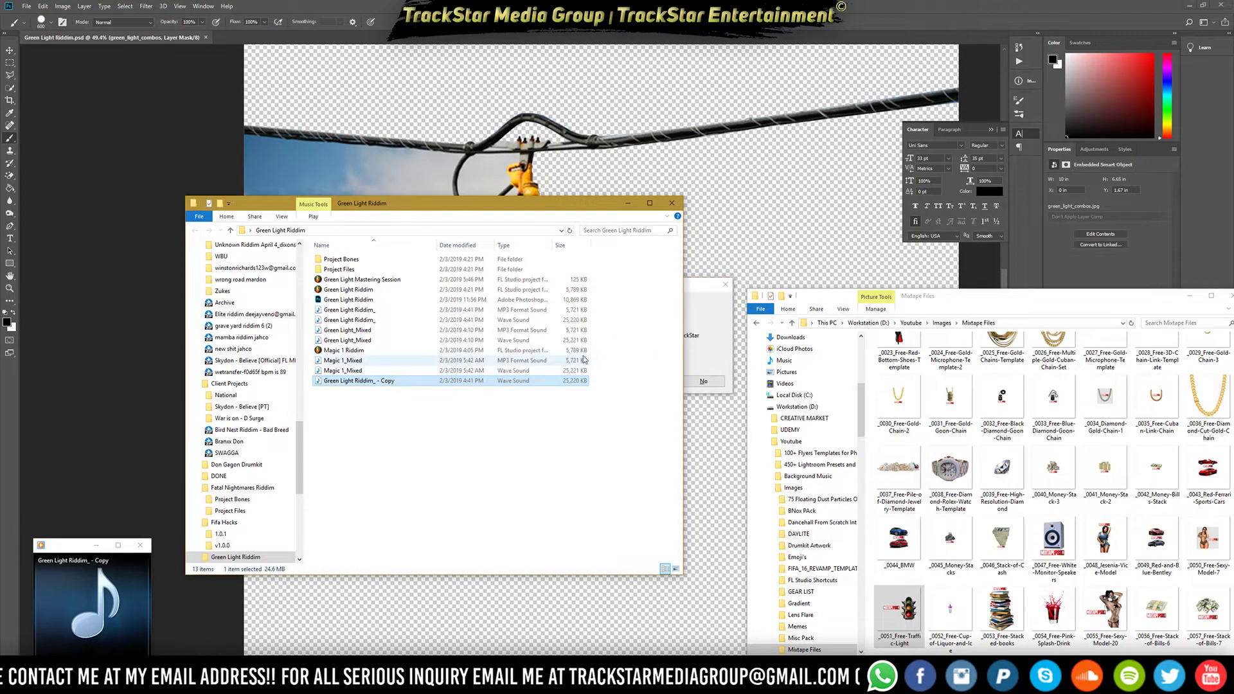
left_click(708, 336)
key("Return")
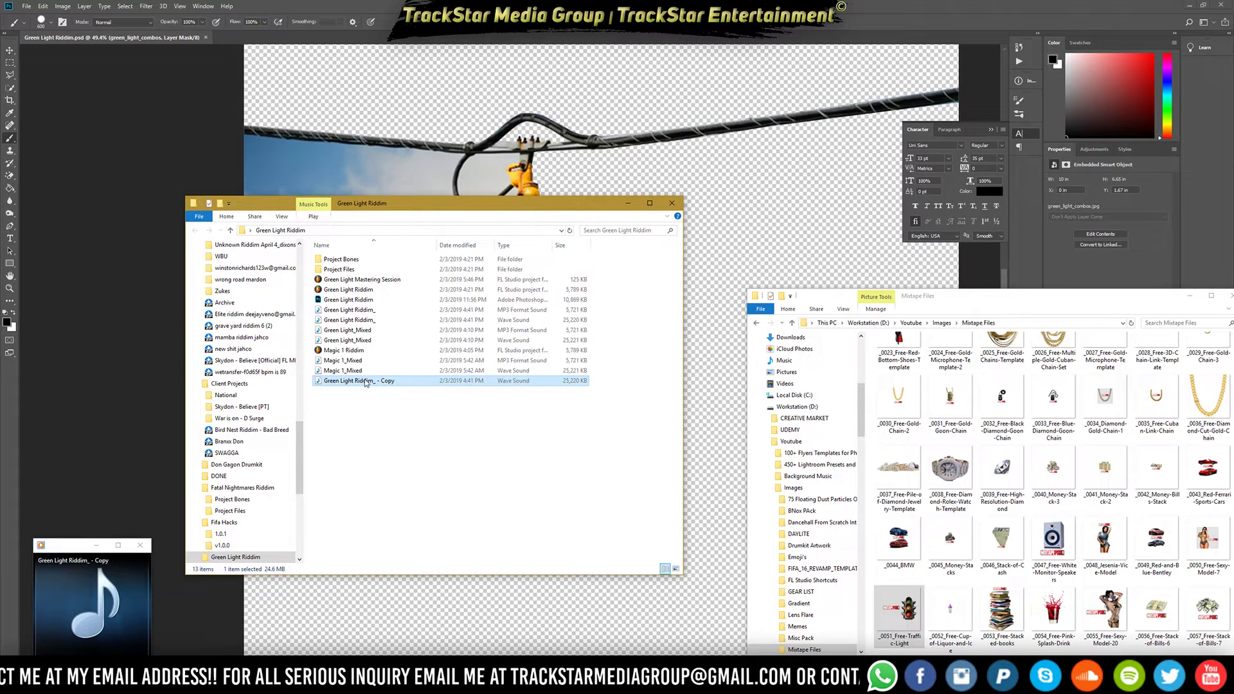
left_click(365, 382)
key("Escape")
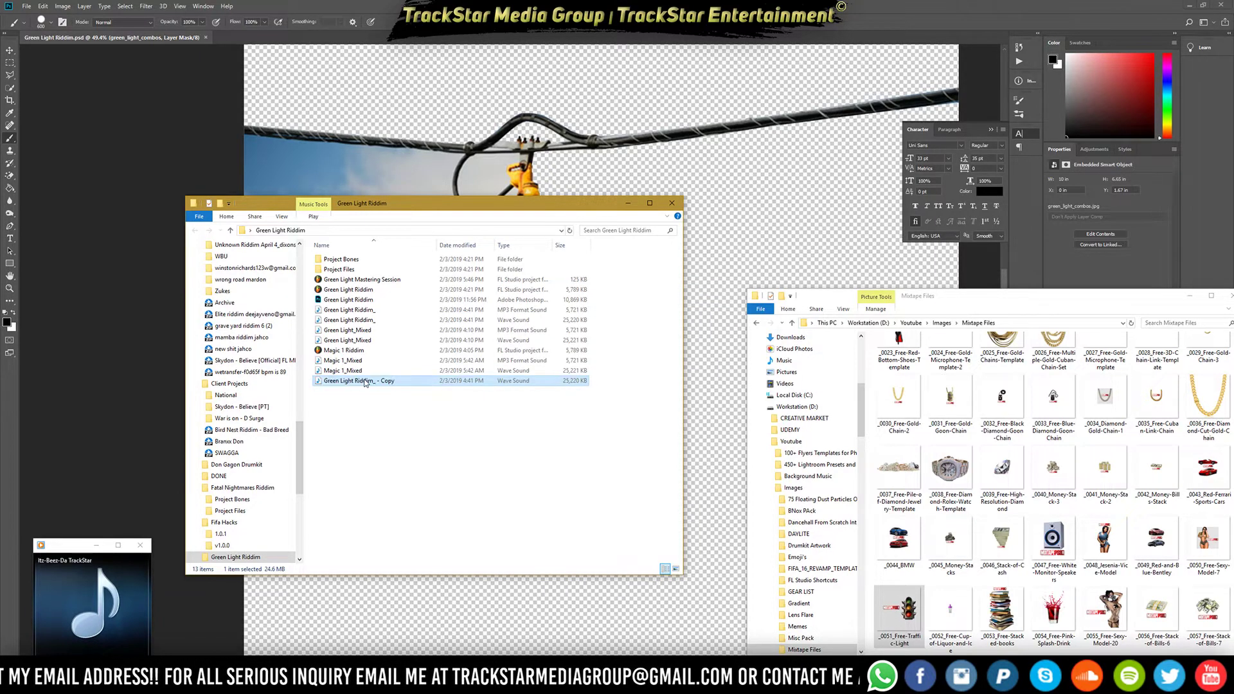
Rename the Green Light Riddim_ MP3 and Wave files together to Green Light Riddim, without the trailing underscore
left_click(360, 319)
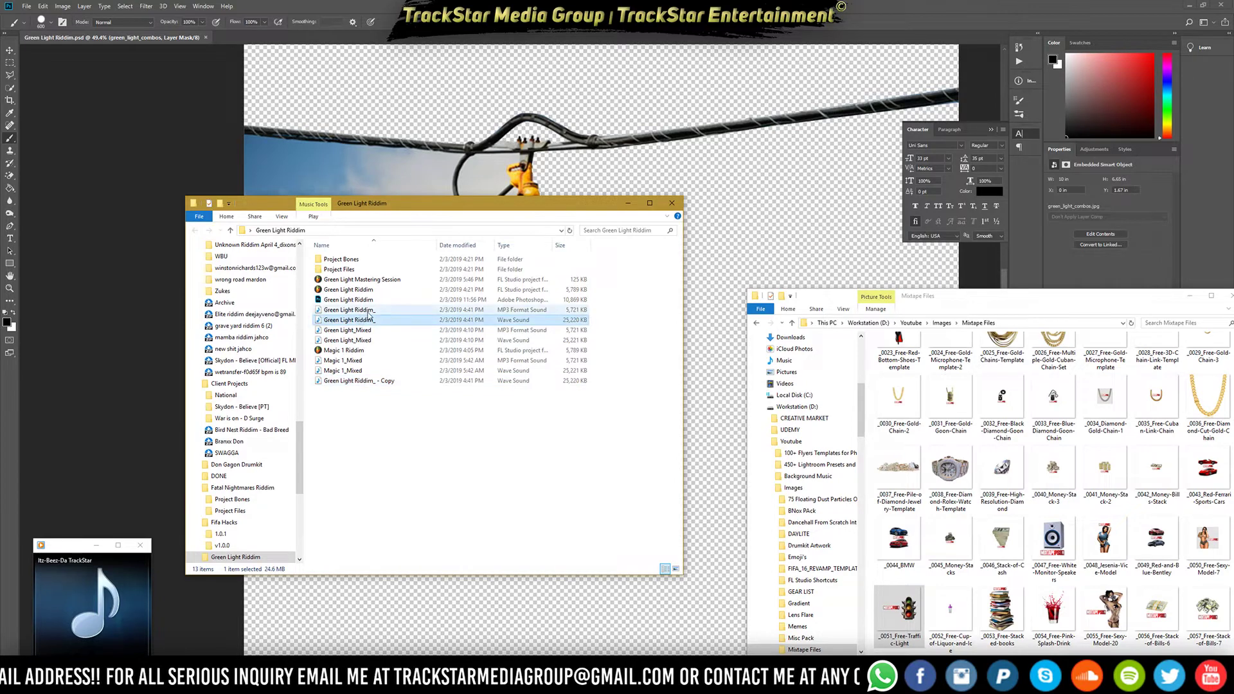
left_click(379, 310, "ctrl")
right_click(369, 319)
left_click(402, 521)
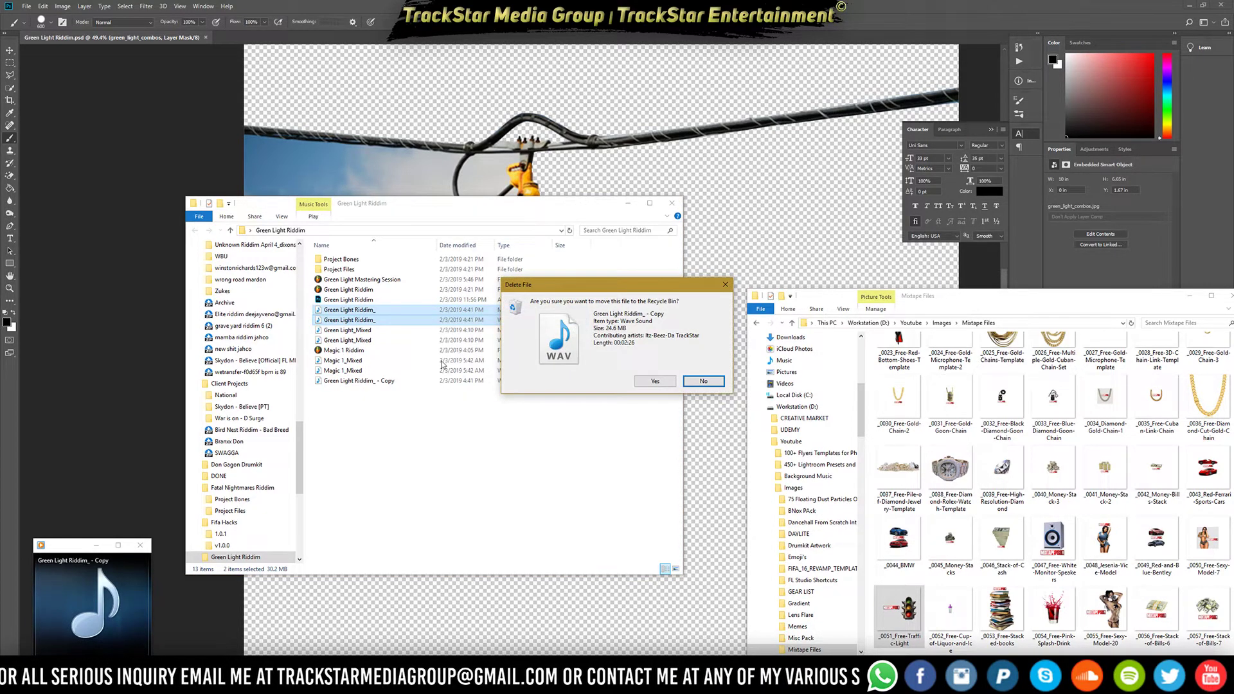
left_click(423, 311)
left_click(350, 319, "ctrl")
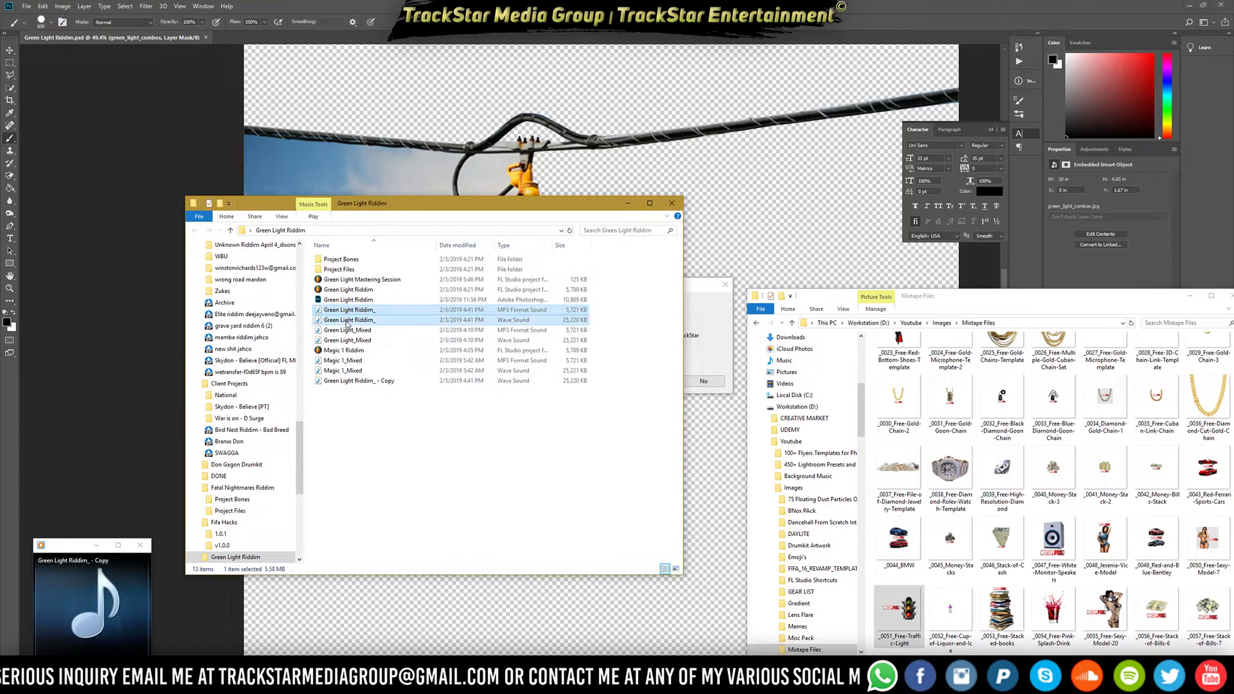
right_click(347, 321)
left_click(420, 532)
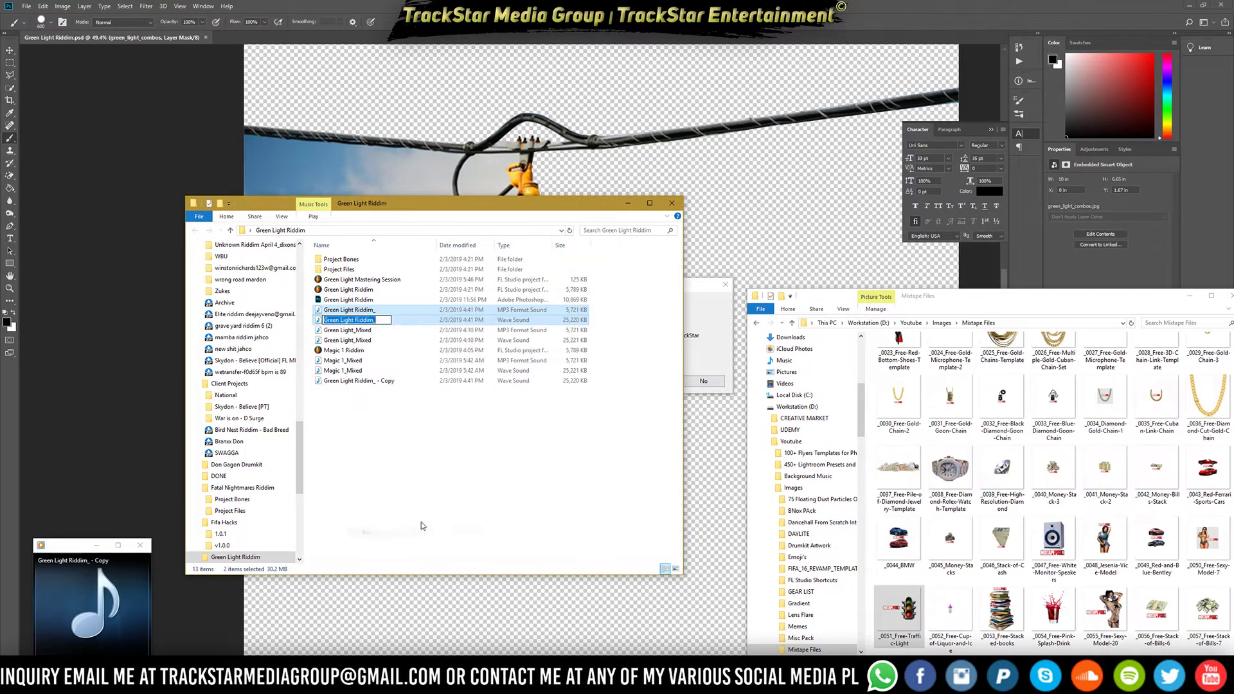
key("Right")
key("BackSpace")
key("Return")
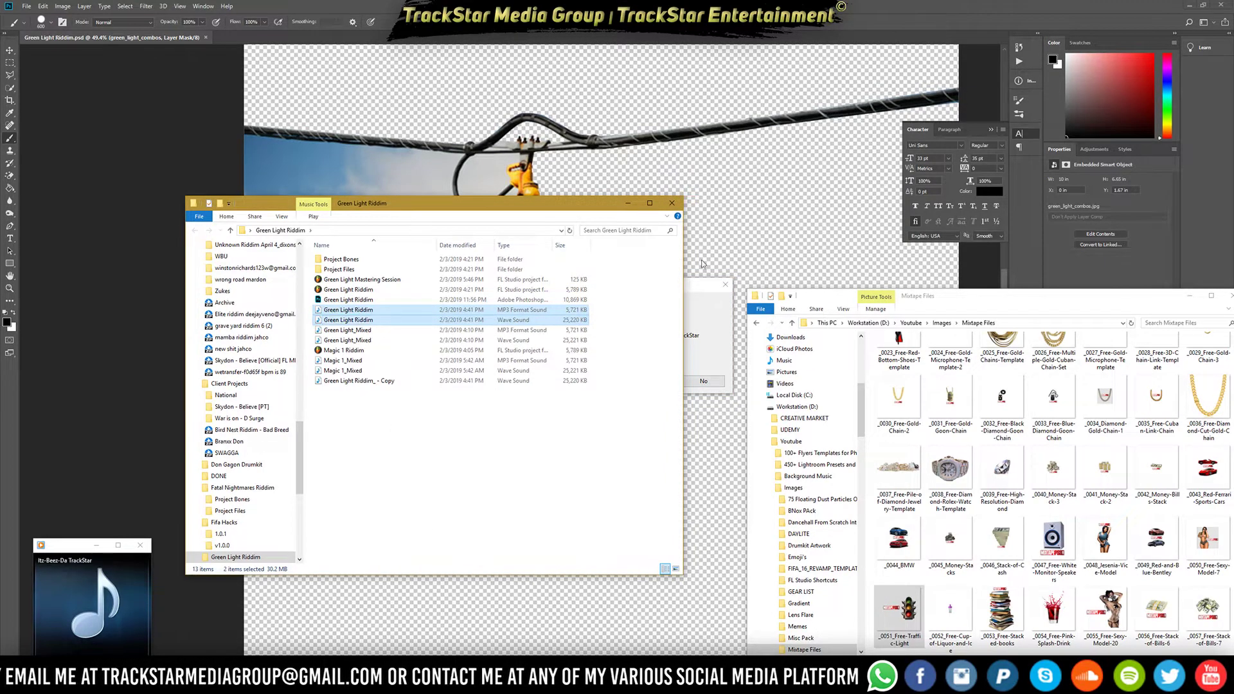
Return to the Green Light Riddim document in Photoshop and start a Pen path along the traffic light's underside toward the lowest left visor
left_click(822, 223)
scroll(336, 415, "up", 2)
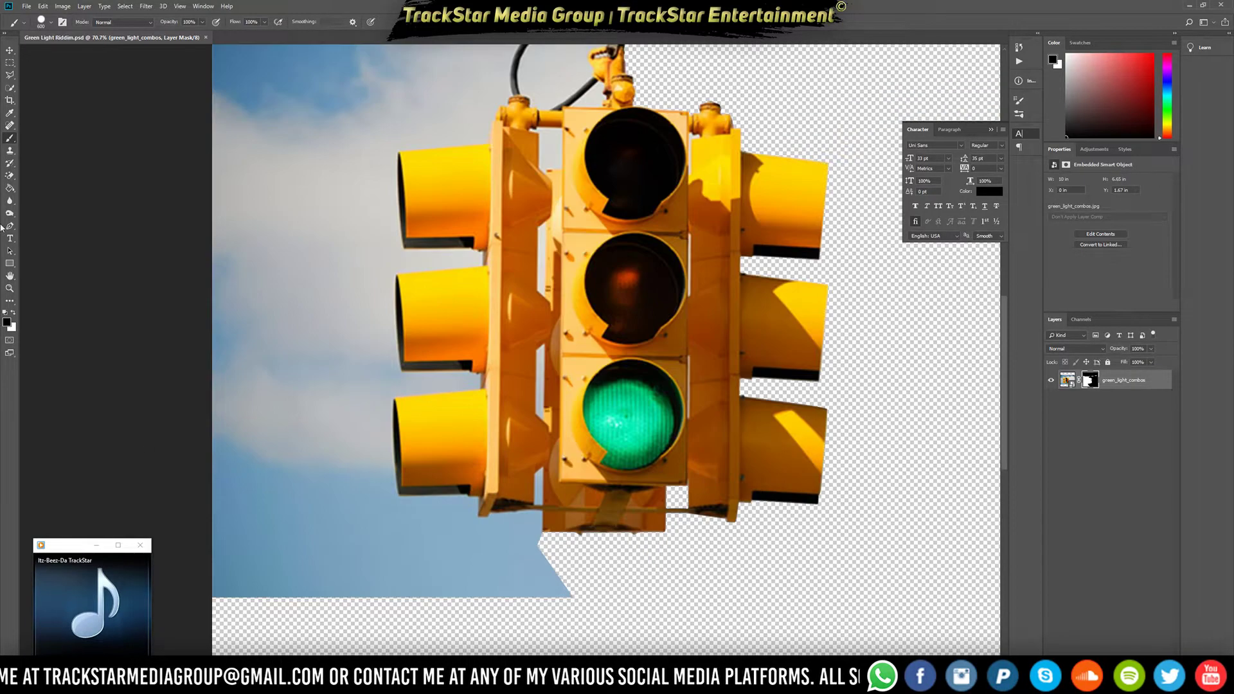
left_click(11, 227)
scroll(550, 591, "up", 5)
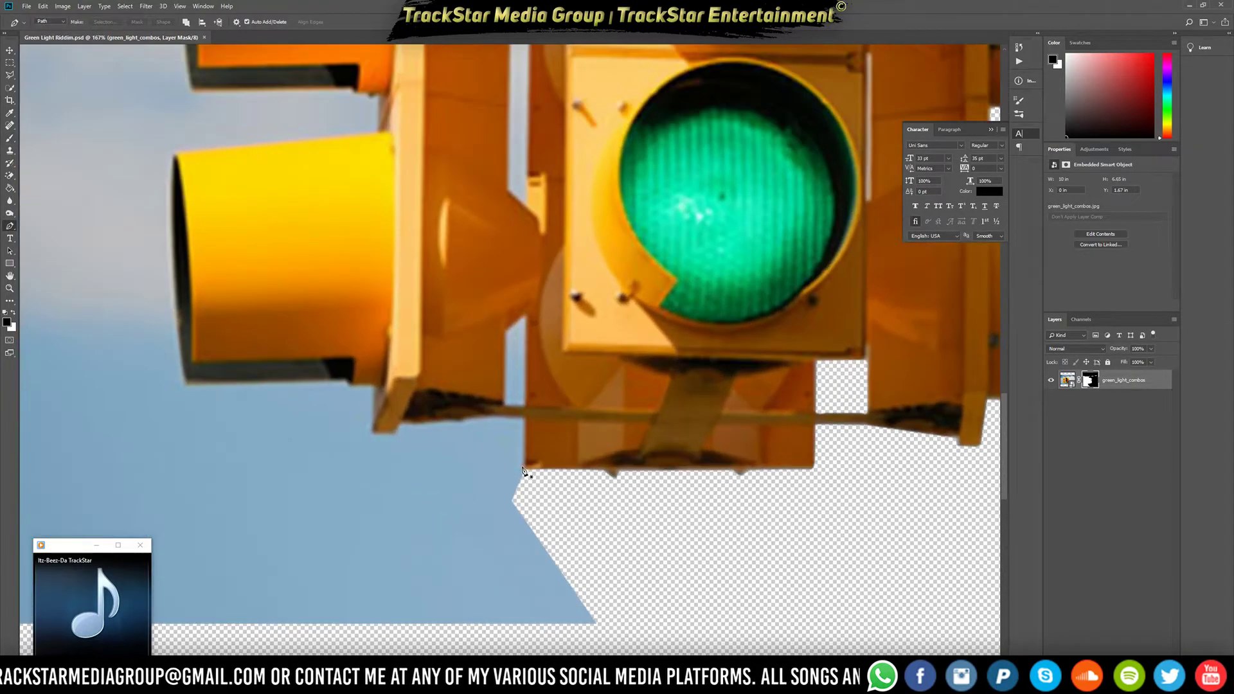
left_click_drag(523, 466, 523, 461)
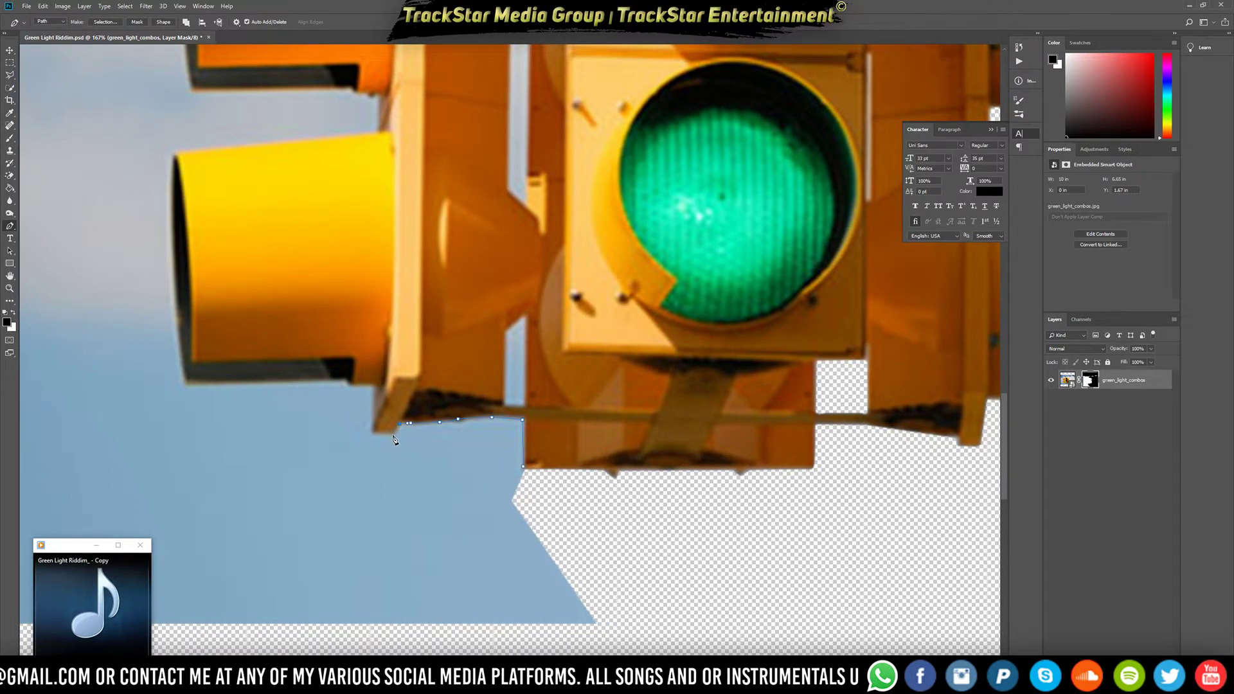
left_click(373, 390)
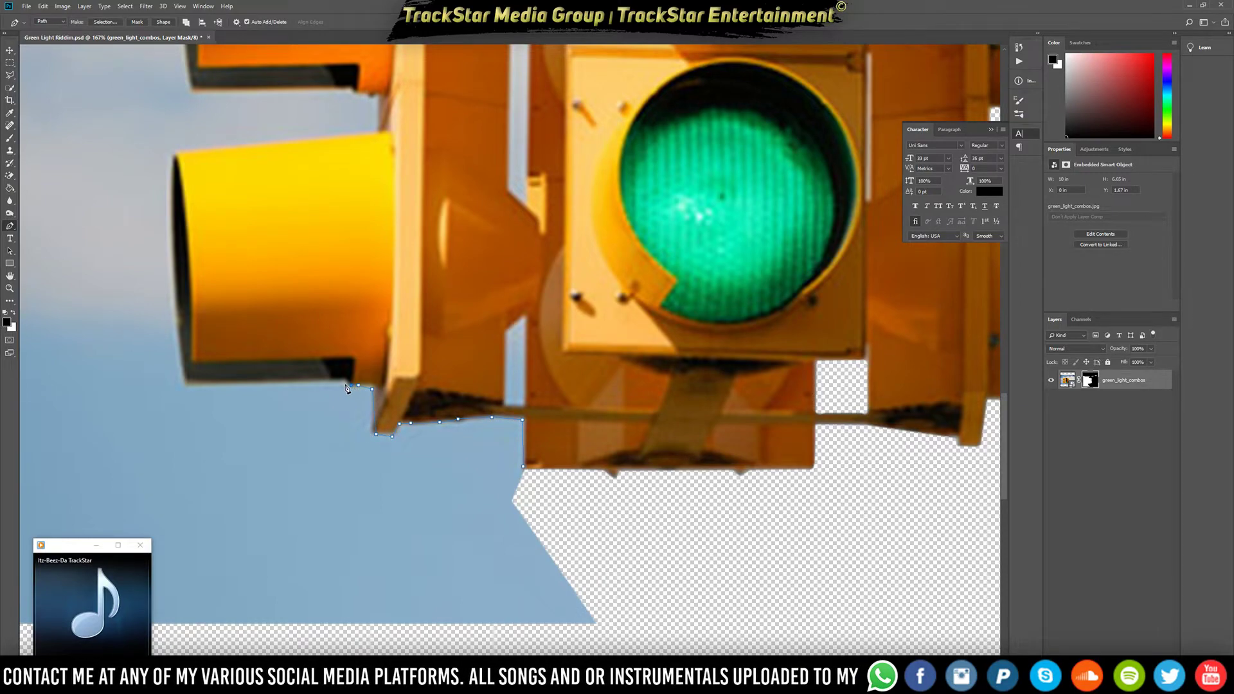
Undo the last path points at the left bracket's lower tip and retrace its outline up to the lowest left visor's underside
scroll(414, 449, "up", 14)
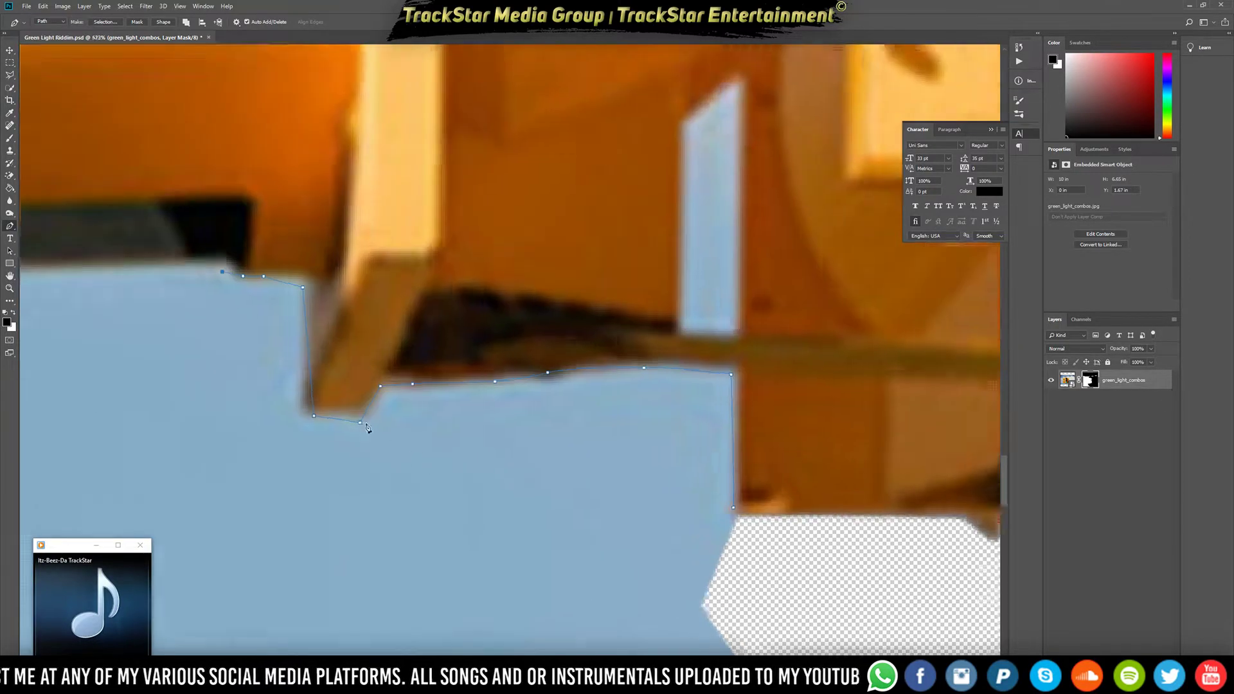
key("ctrl+alt+z")
key("ctrl+alt+z")
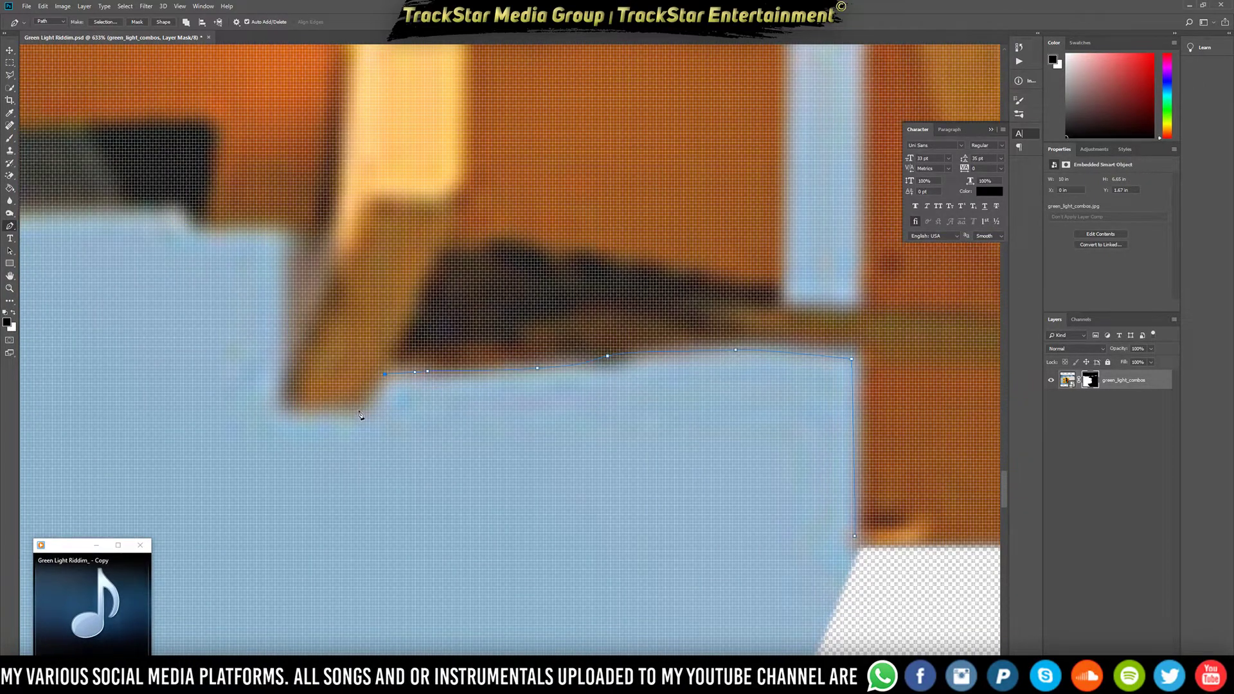
left_click(285, 407)
left_click(278, 384)
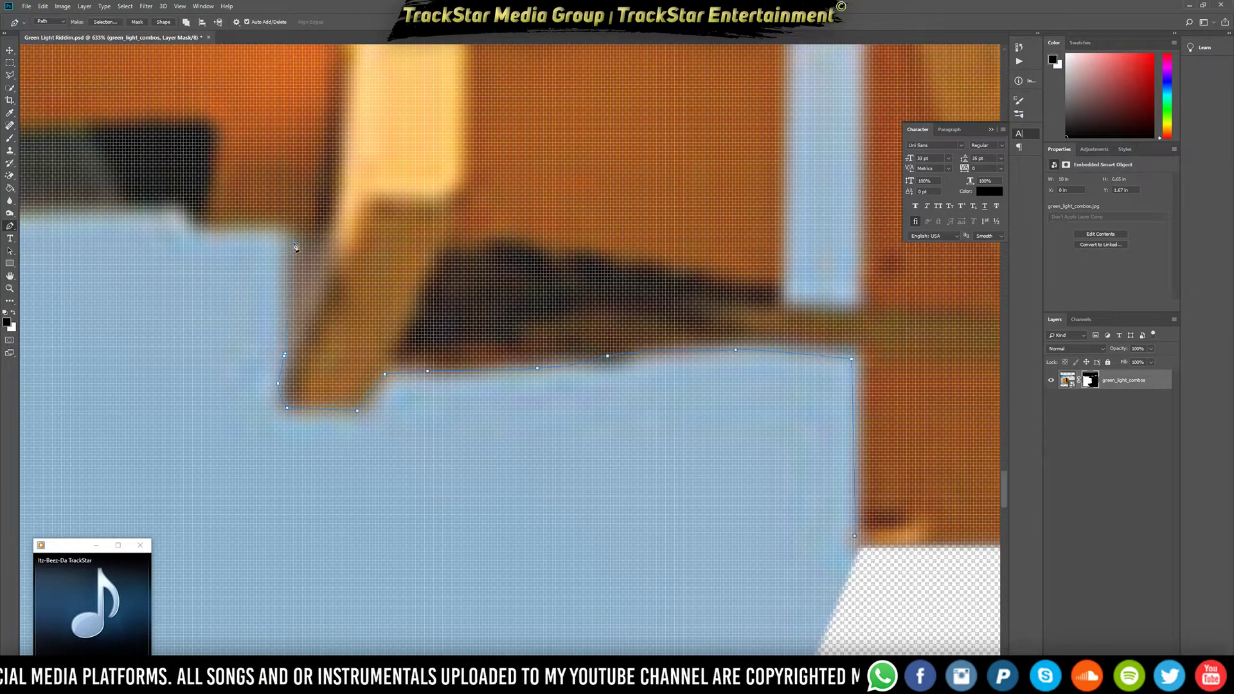
left_click_drag(291, 234, 279, 230)
left_click(208, 224)
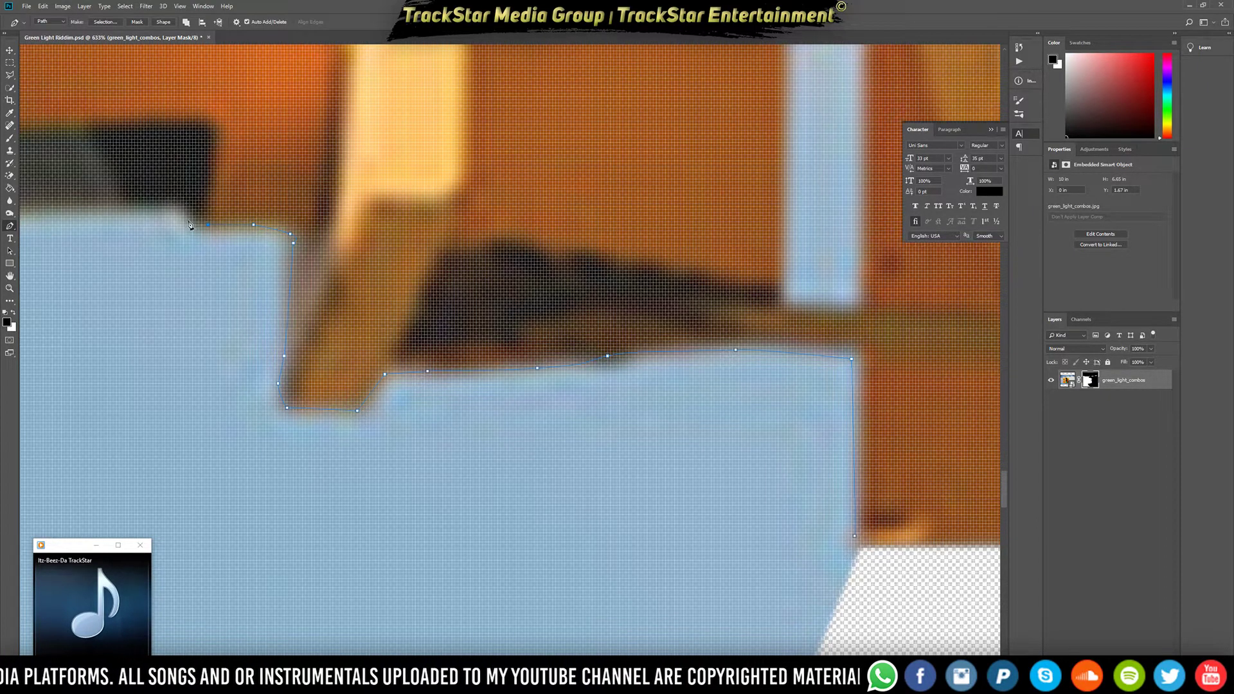
Extend the path along the lowest left visor's underside and front opening, shaping the segment with added anchors to follow the dark rim
scroll(130, 217, "down", 8)
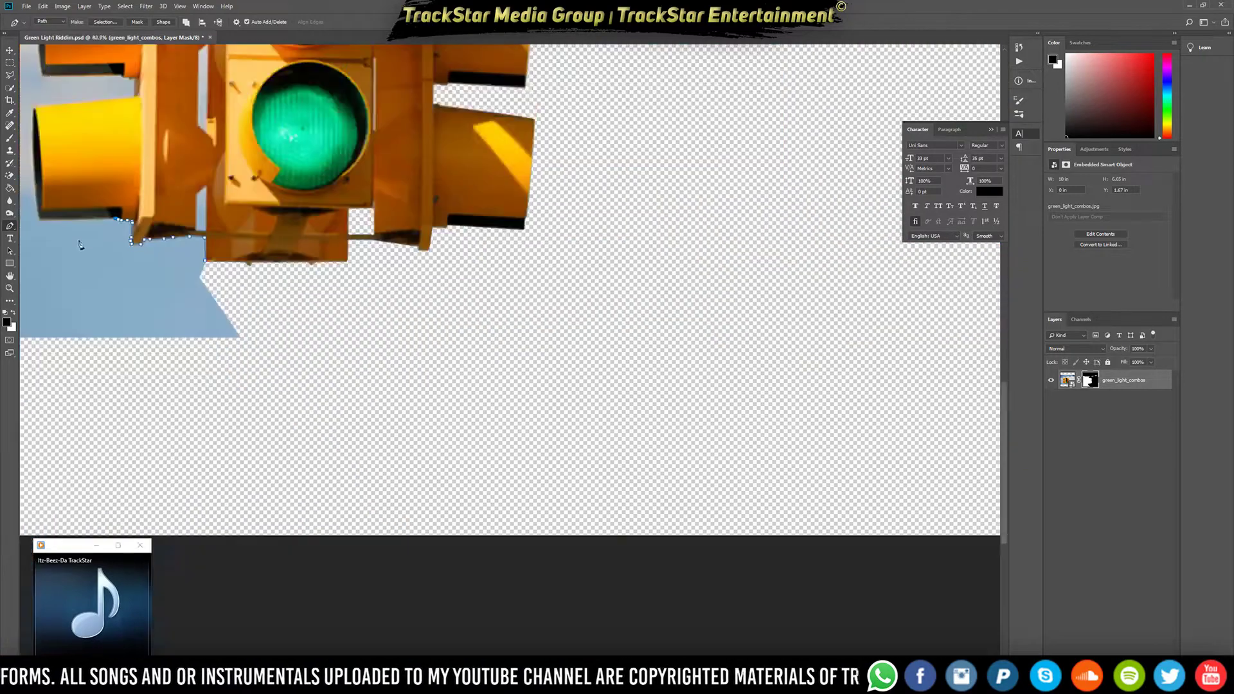
scroll(240, 464, "up", 2)
scroll(242, 464, "up", 3)
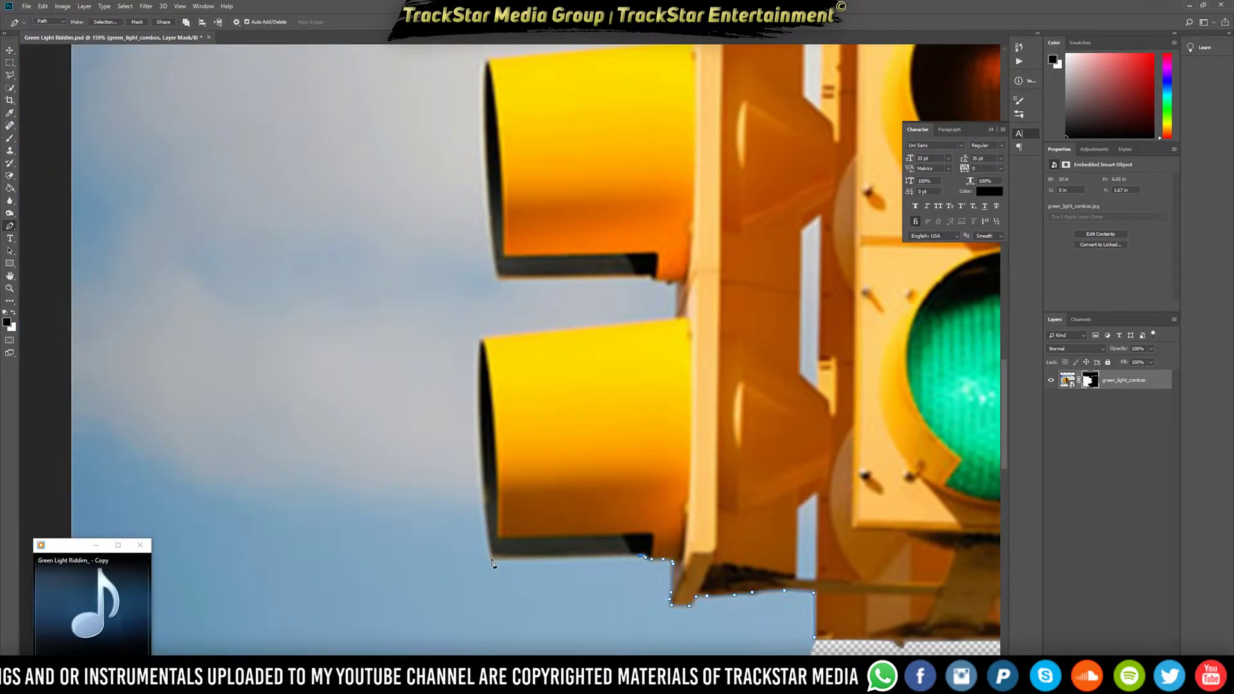
left_click(482, 338)
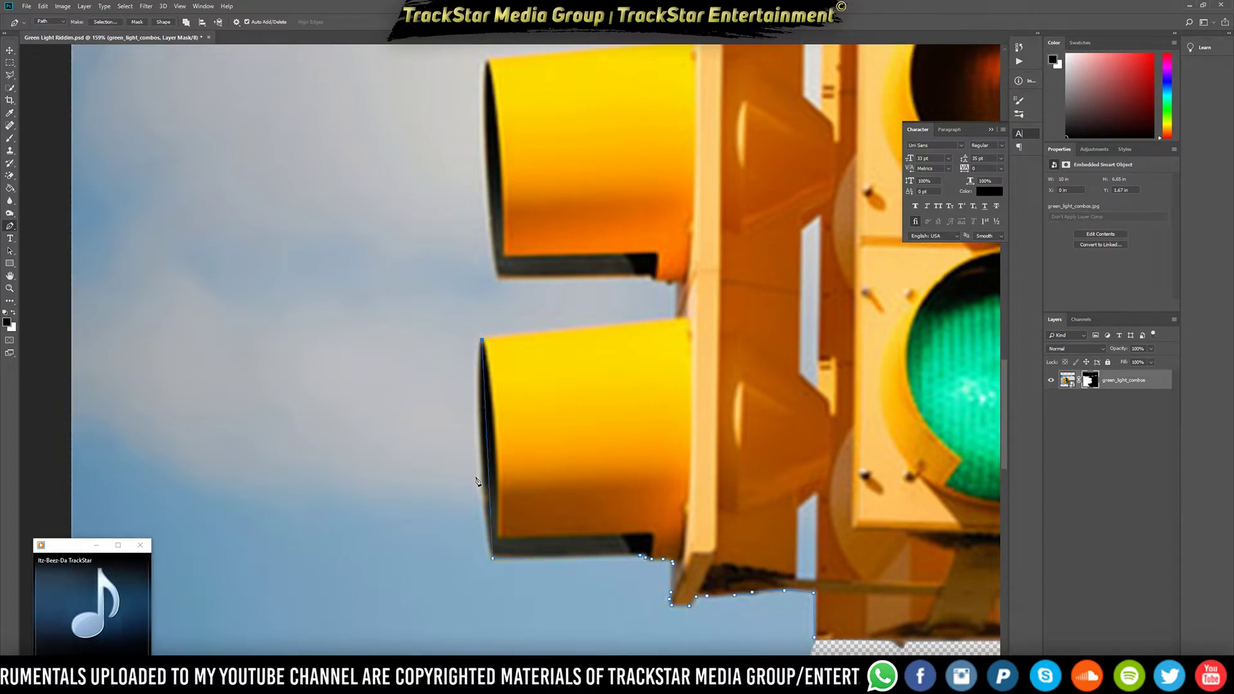
left_click(487, 445)
left_click_drag(487, 445, 482, 451)
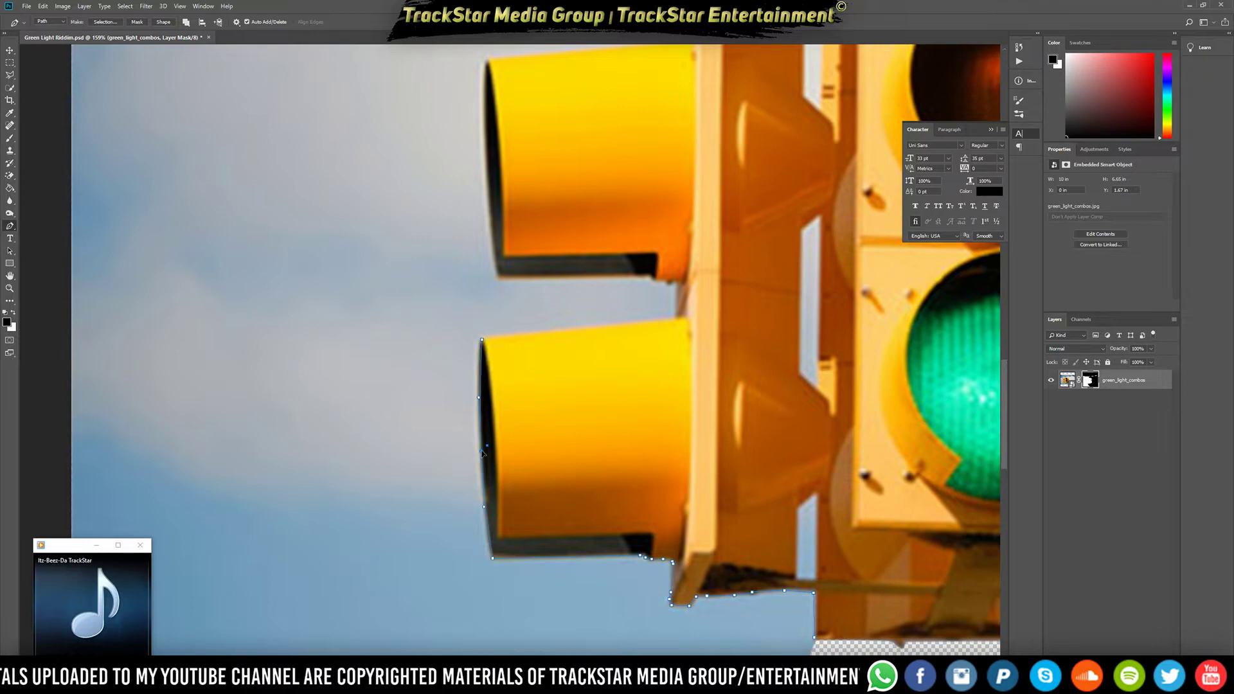
Curve the path around the lowest left visor's upper front corner and continue it along the top edge to the middle visor's base
scroll(482, 453, "up", 6)
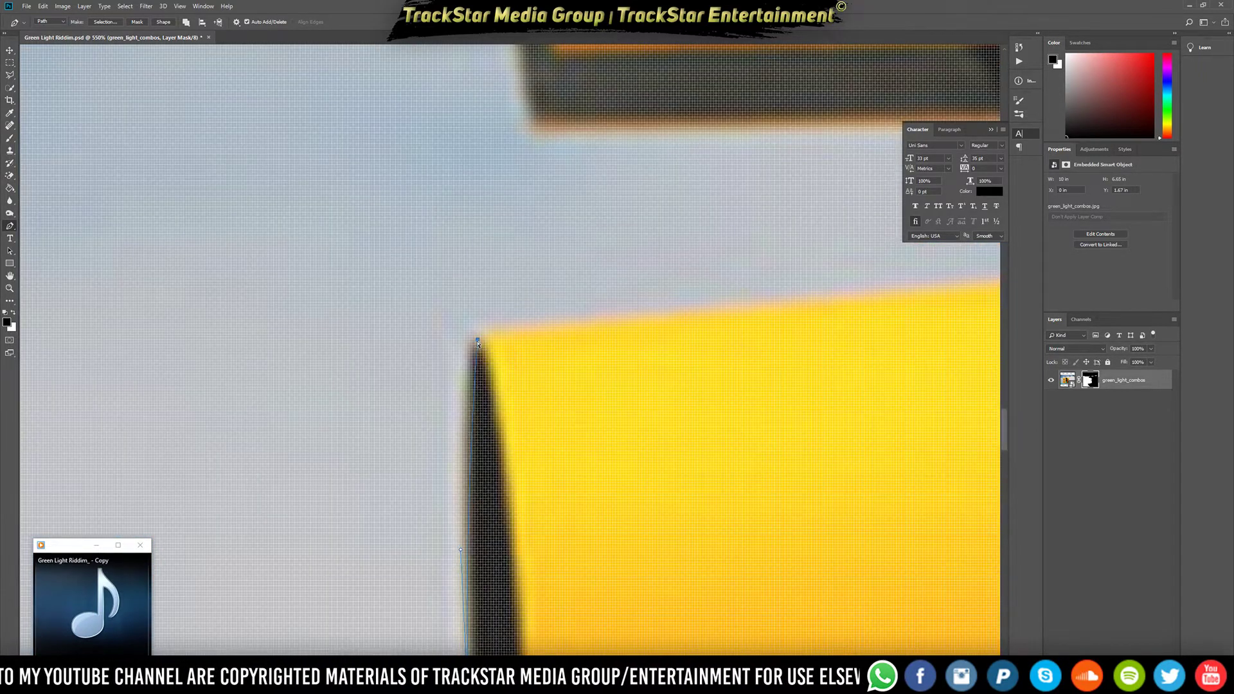
left_click_drag(478, 340, 529, 329)
scroll(630, 334, "down", 7)
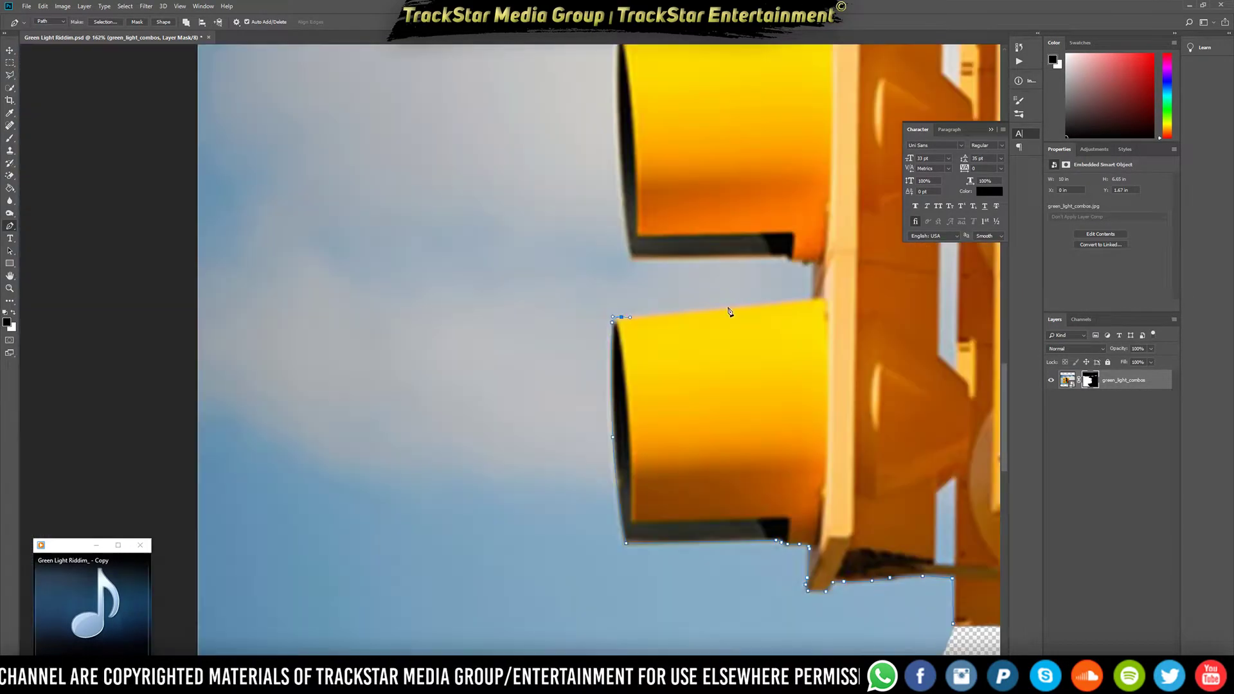
scroll(833, 297, "up", 5)
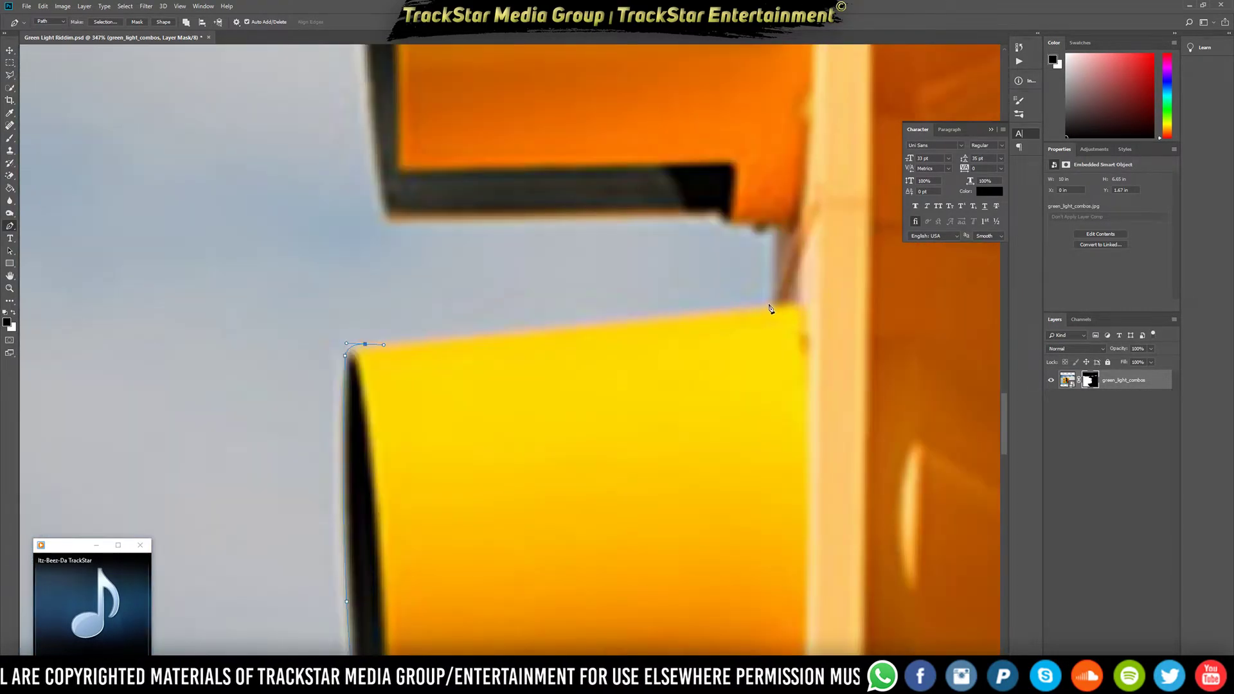
left_click(770, 306)
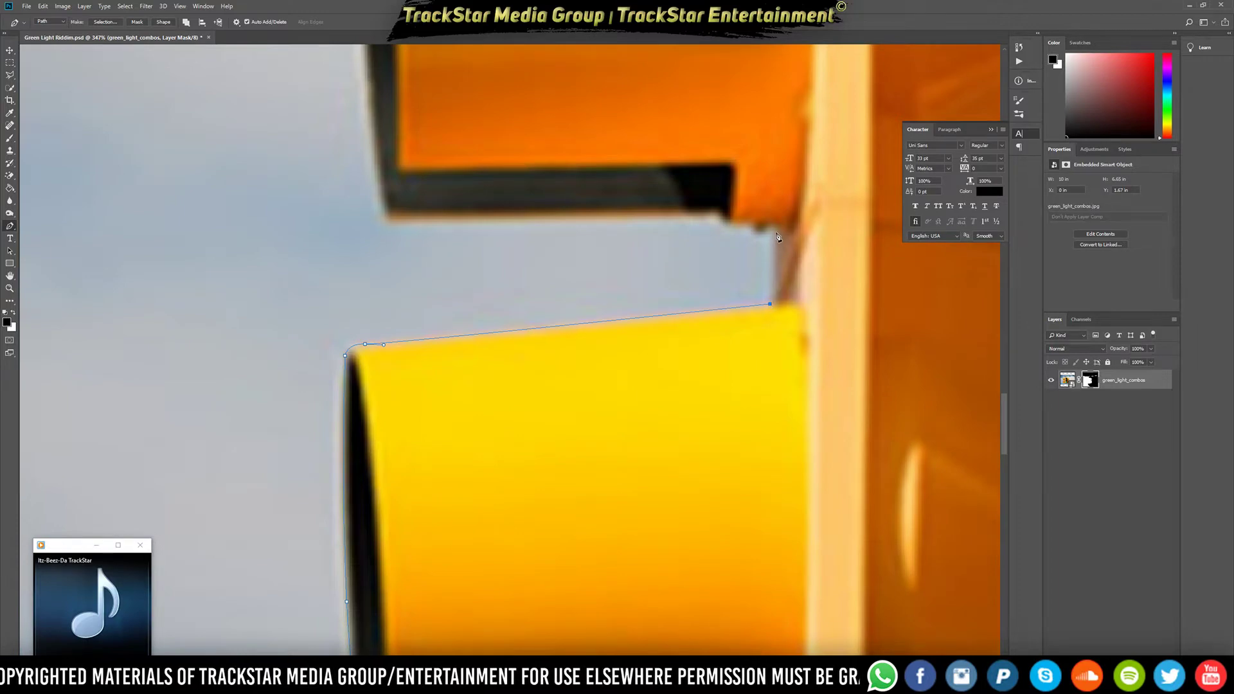
left_click(775, 234)
Trace the small stepped edge beneath the middle left visor's base with closely spaced path points
scroll(766, 241, "up", 6)
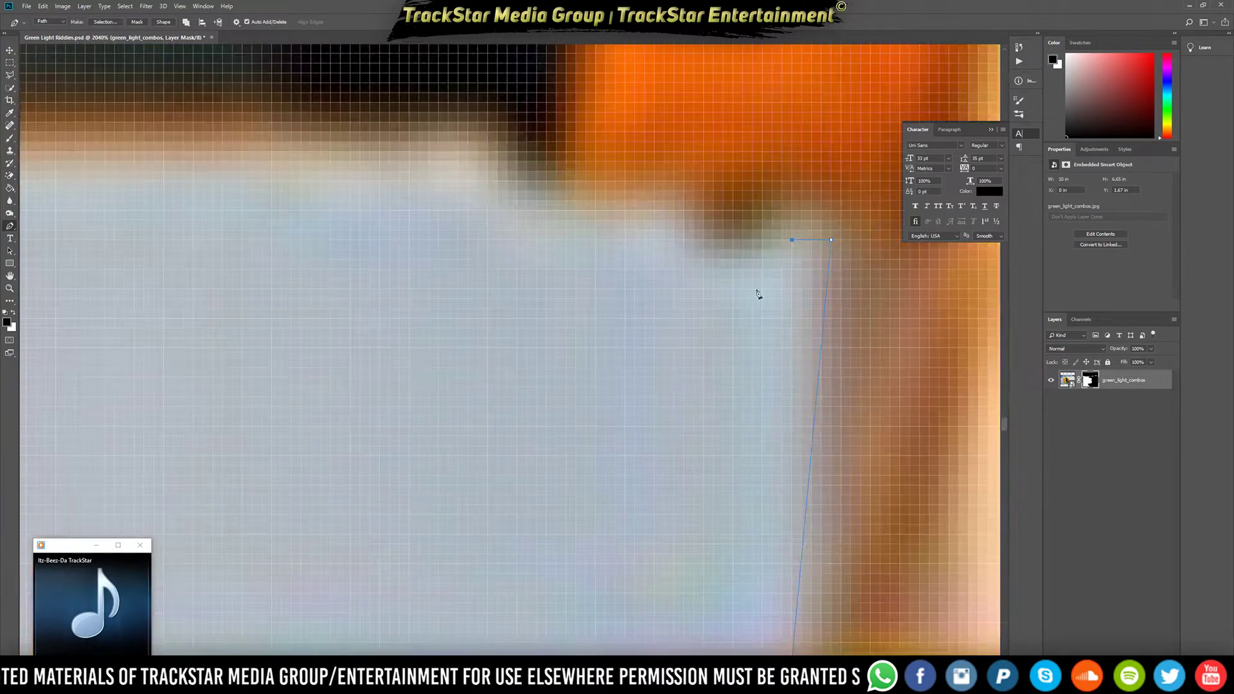
left_click_drag(723, 259, 712, 253)
left_click_drag(703, 249, 607, 215)
left_click(693, 229)
left_click(654, 210)
left_click_drag(595, 210, 569, 202)
scroll(545, 187, "down", 7)
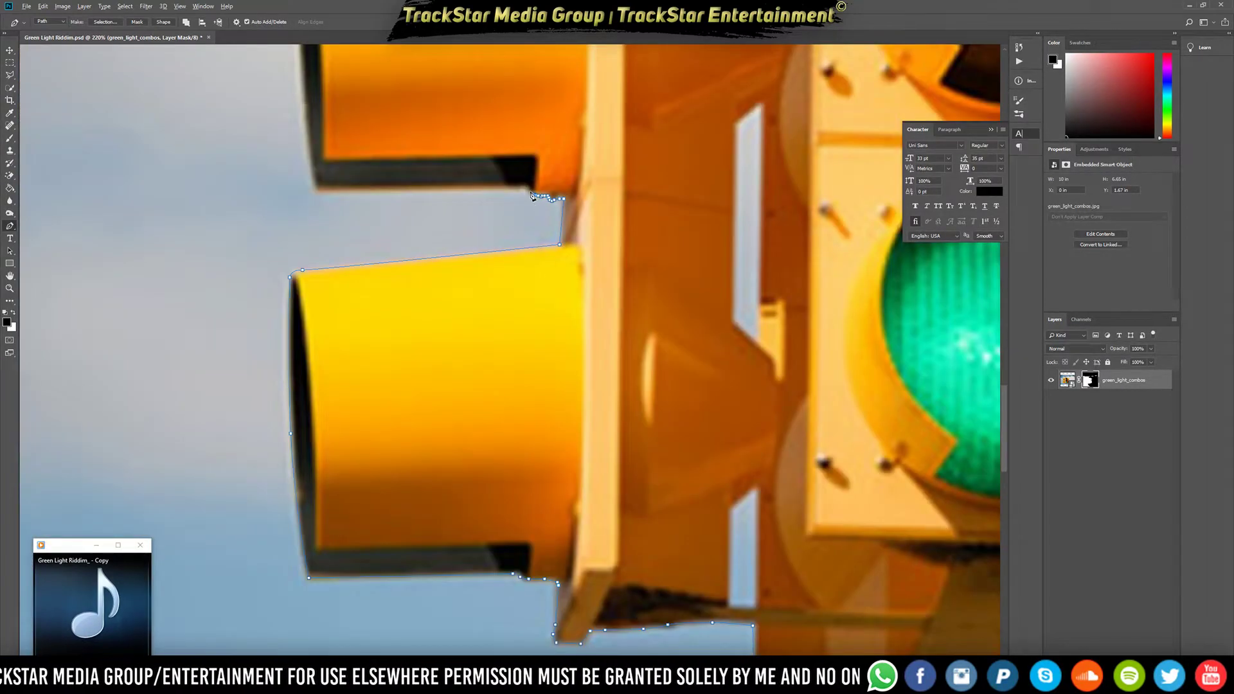
scroll(532, 195, "up", 5)
left_click(561, 221)
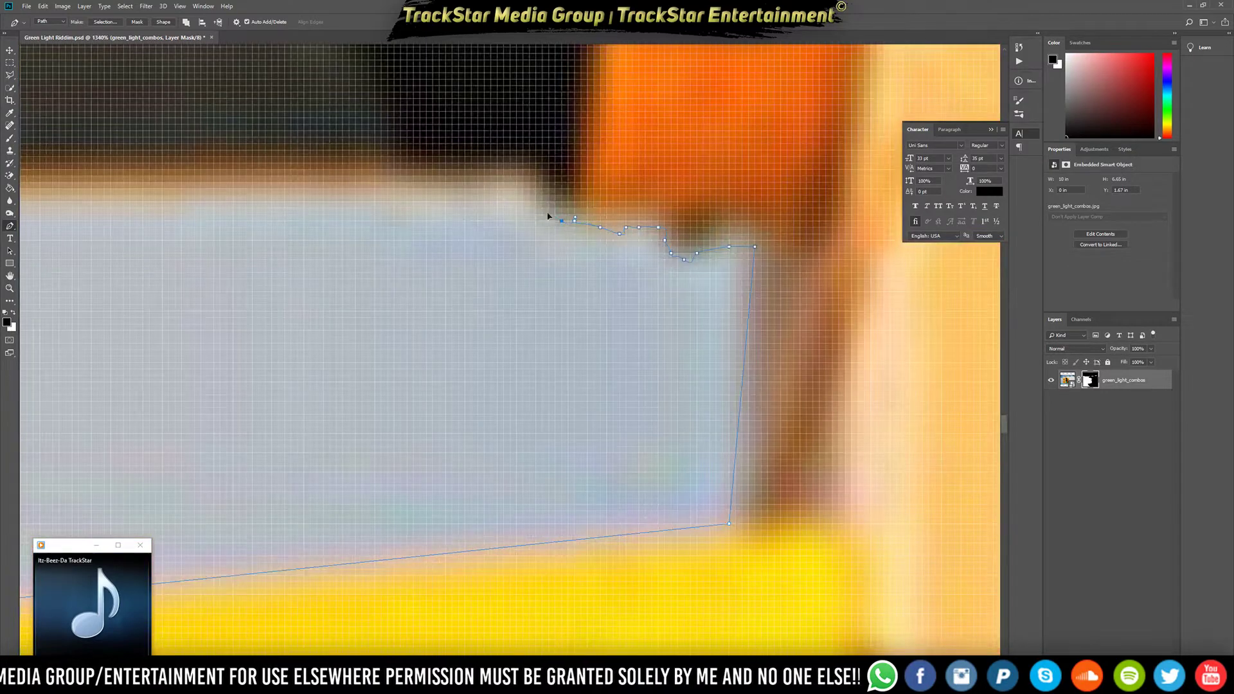
Extend the path along the middle left visor's underside, around its lower front corner and up to the rim's upper tip
scroll(498, 199, "down", 5)
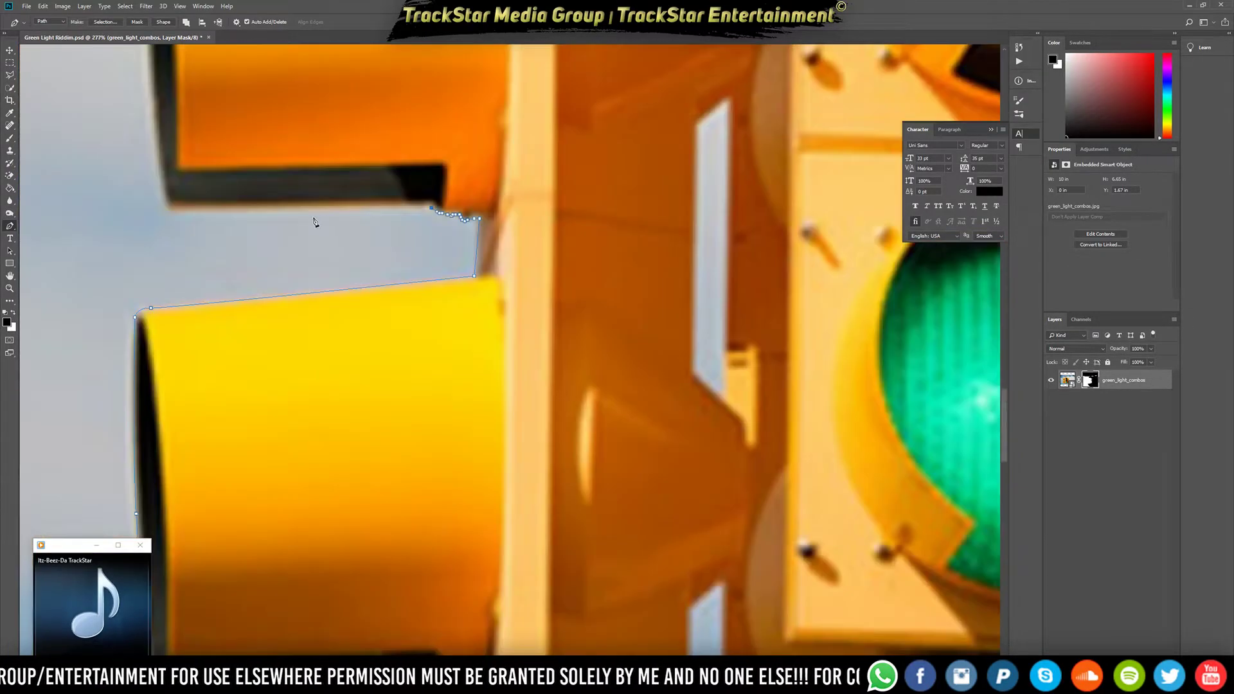
scroll(166, 222, "up", 4)
scroll(225, 222, "up", 2)
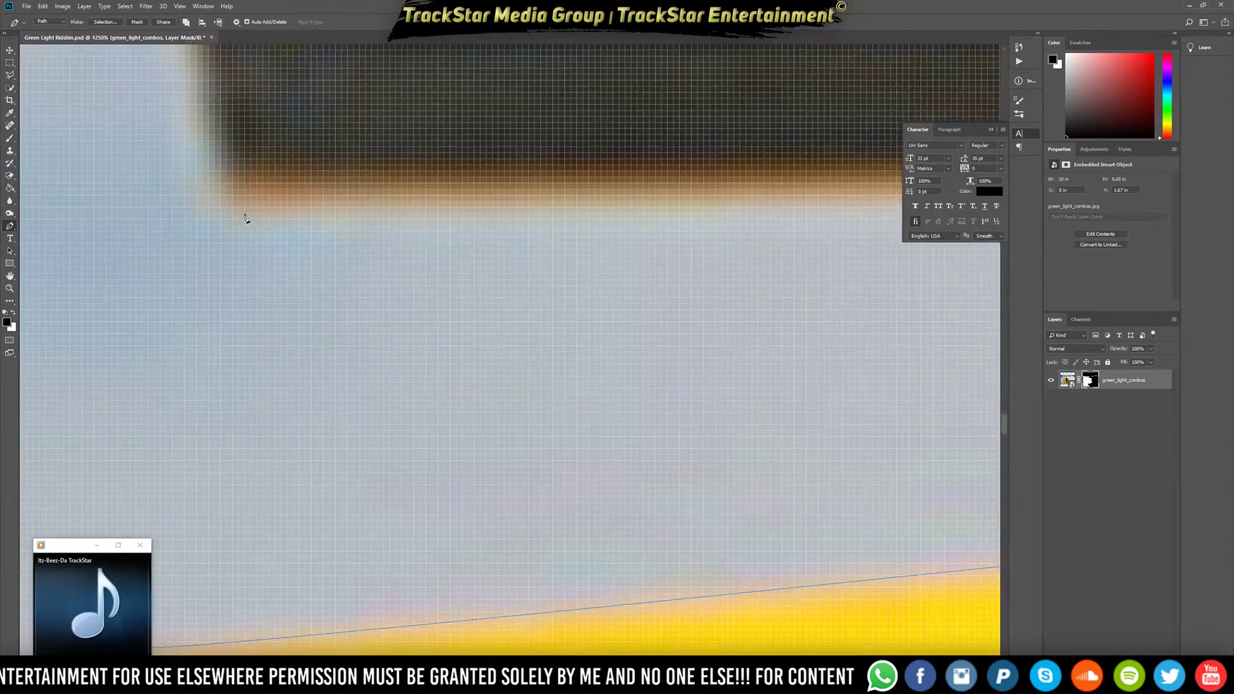
left_click_drag(236, 207, 221, 194)
scroll(226, 197, "down", 5)
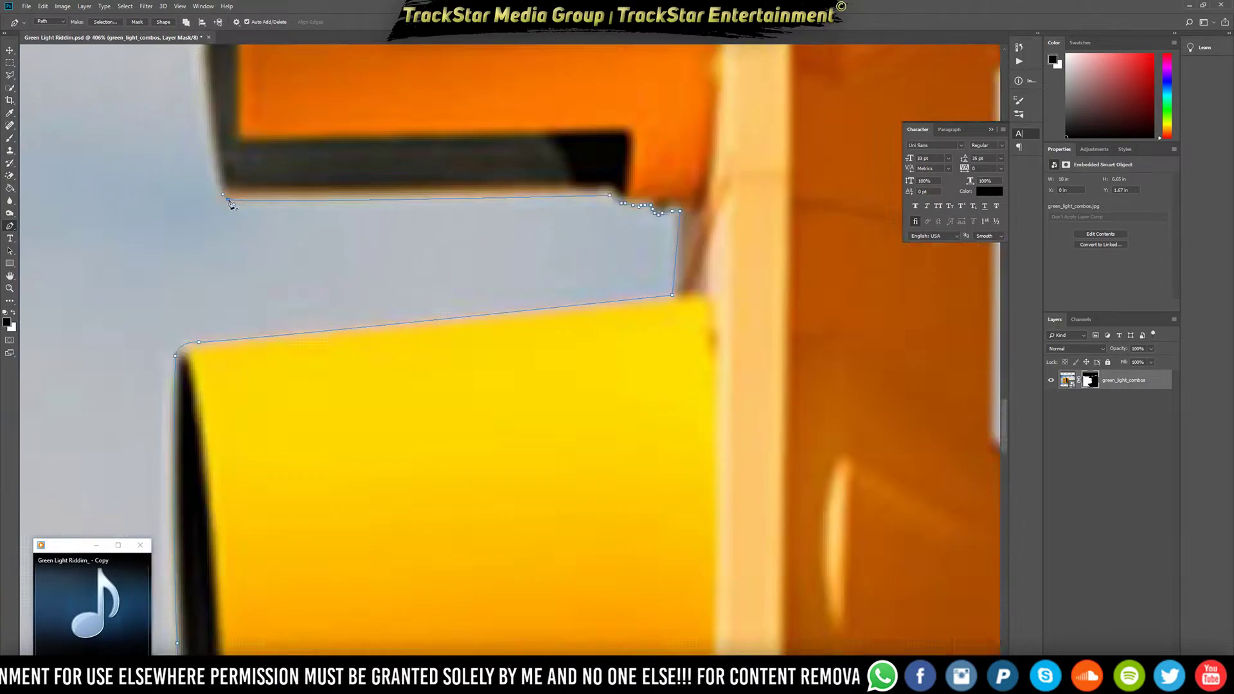
scroll(206, 161, "up", 3)
scroll(212, 157, "down", 5)
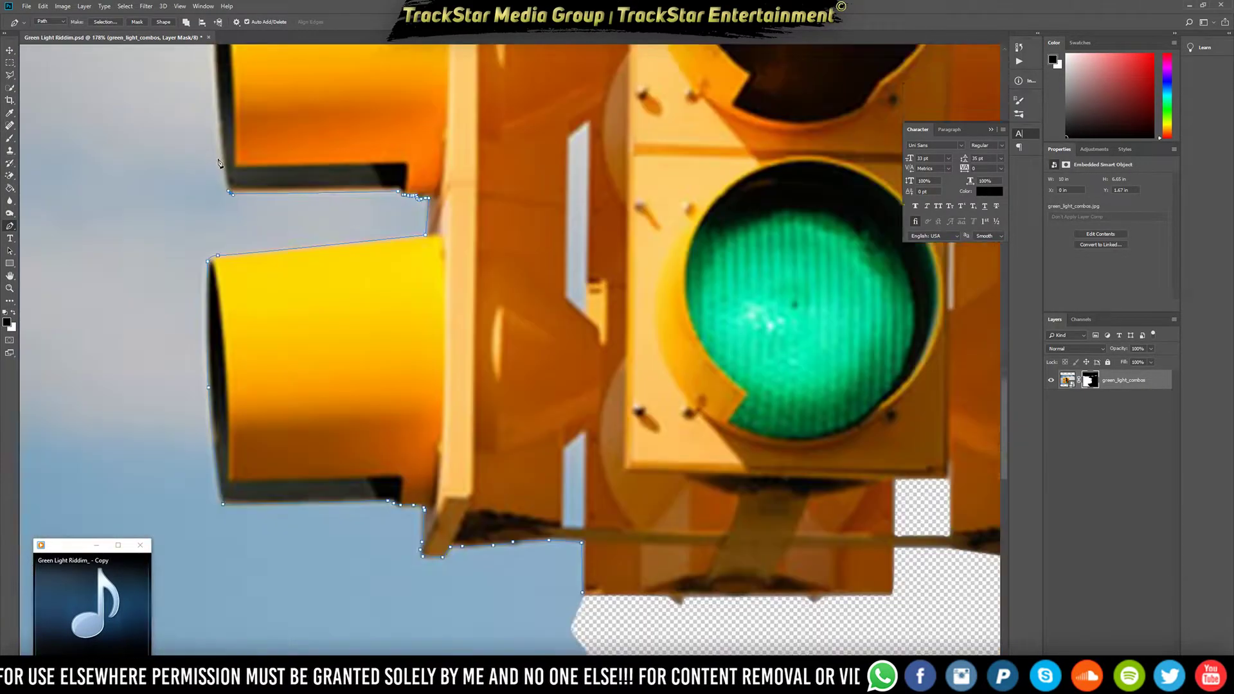
scroll(217, 135, "up", 2)
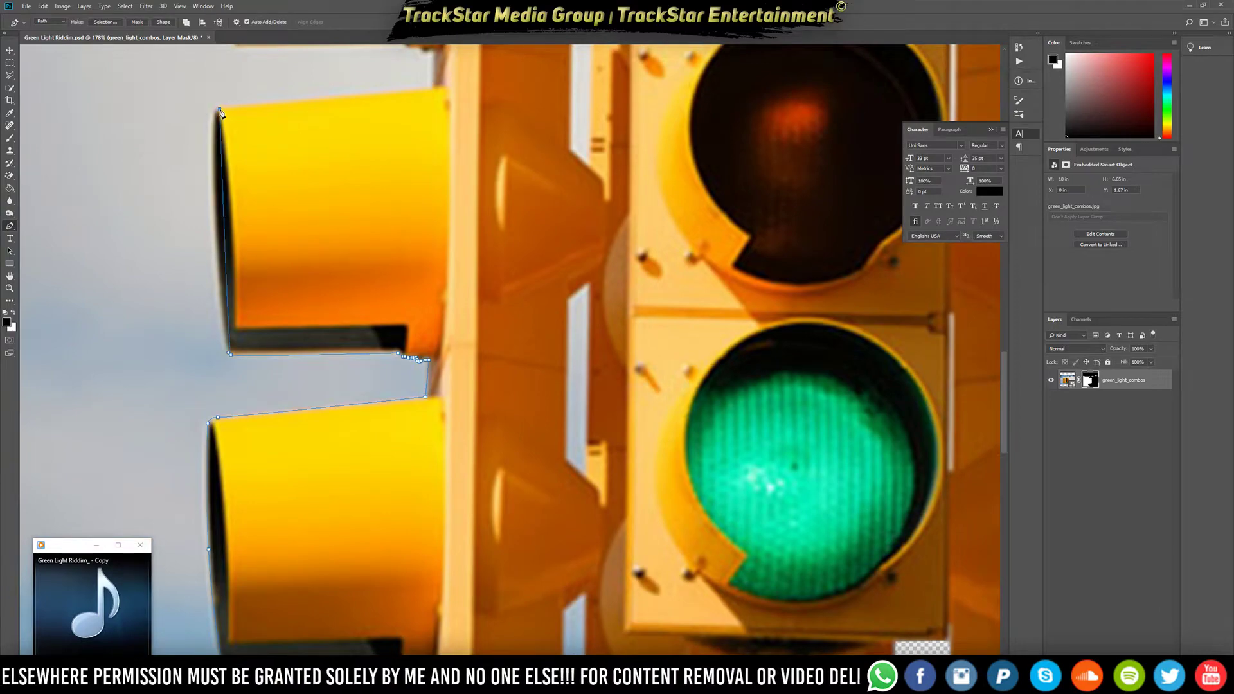
Add anchors to the path along the middle left visor's lower front rim and pull them out to the rim's outer edge
scroll(206, 211, "up", 5)
left_click(232, 225)
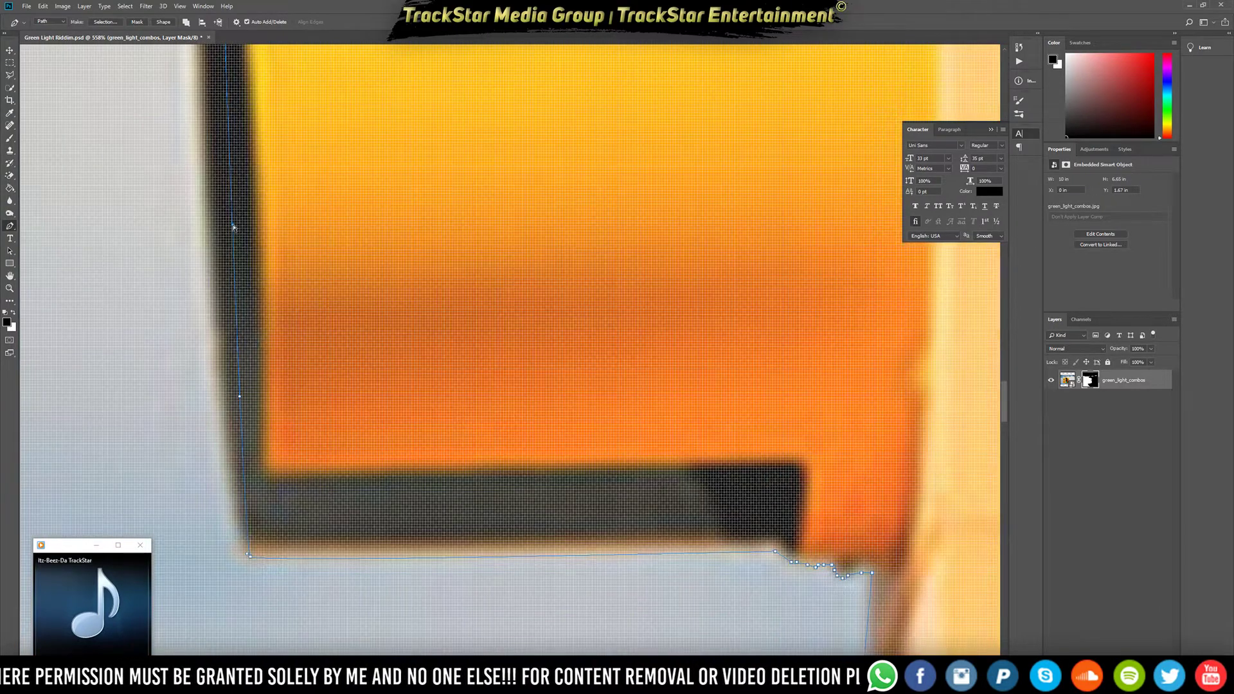
left_click_drag(233, 225, 205, 231)
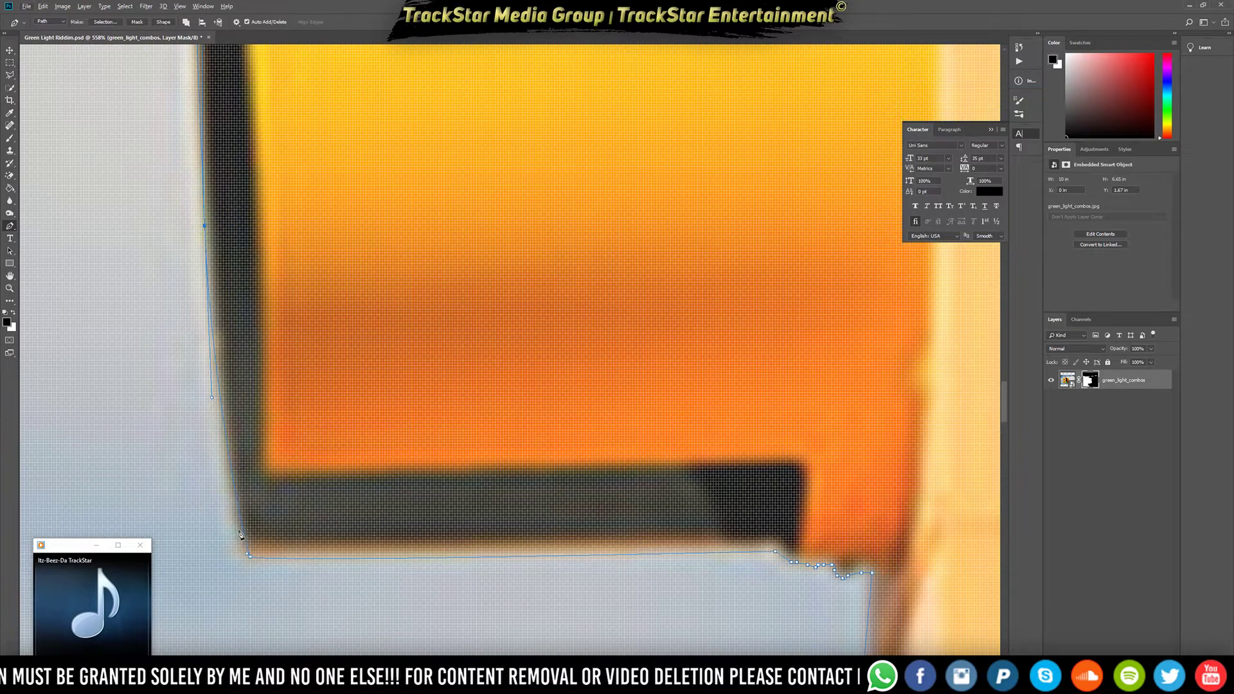
left_click(236, 492)
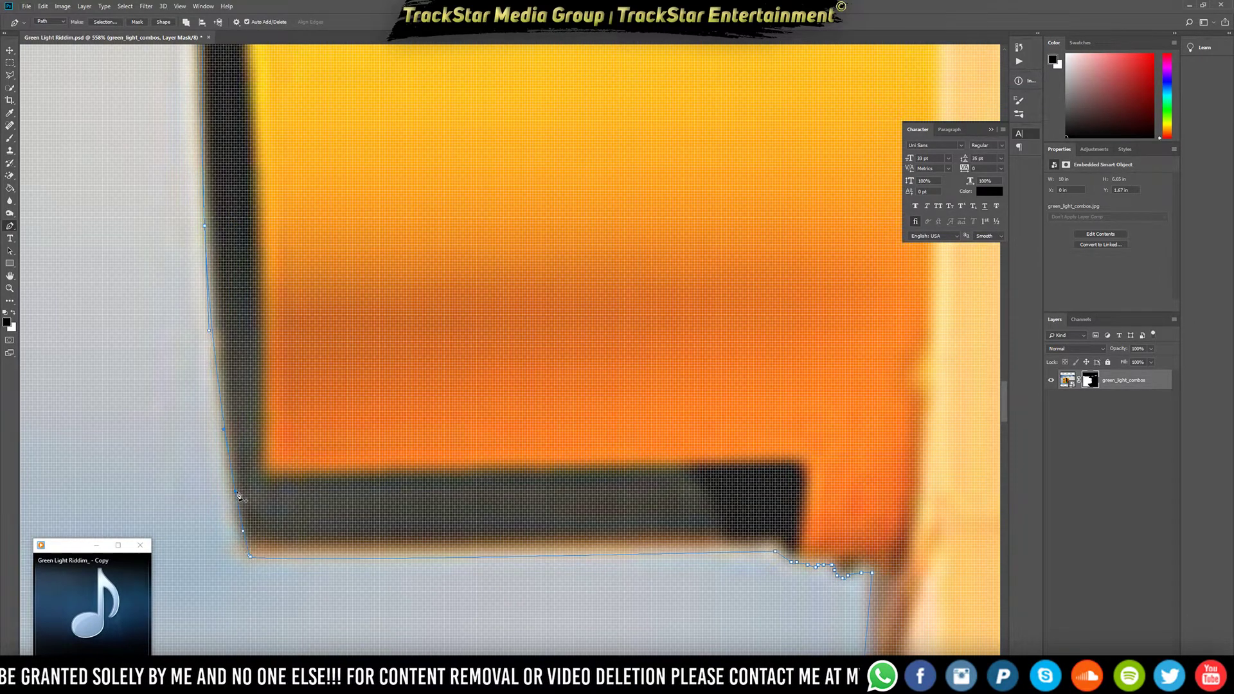
left_click_drag(236, 493, 230, 500)
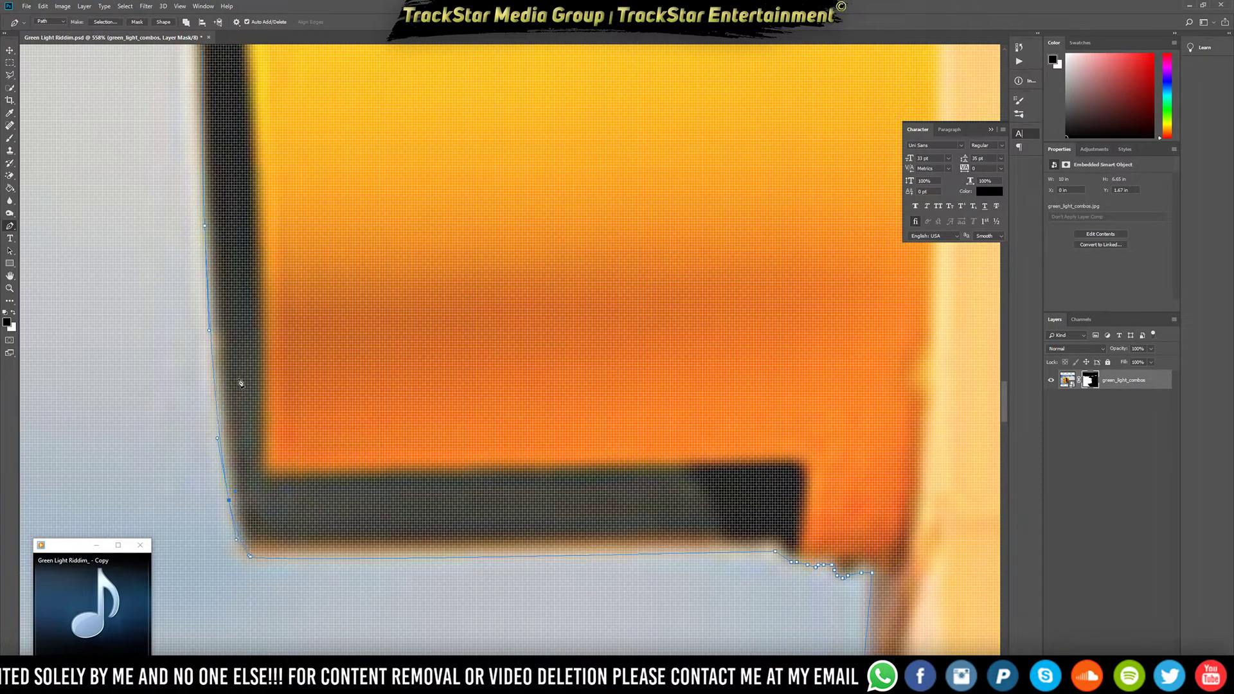
scroll(242, 376, "up", 2)
key("super")
scroll(260, 315, "down", 4)
key("super")
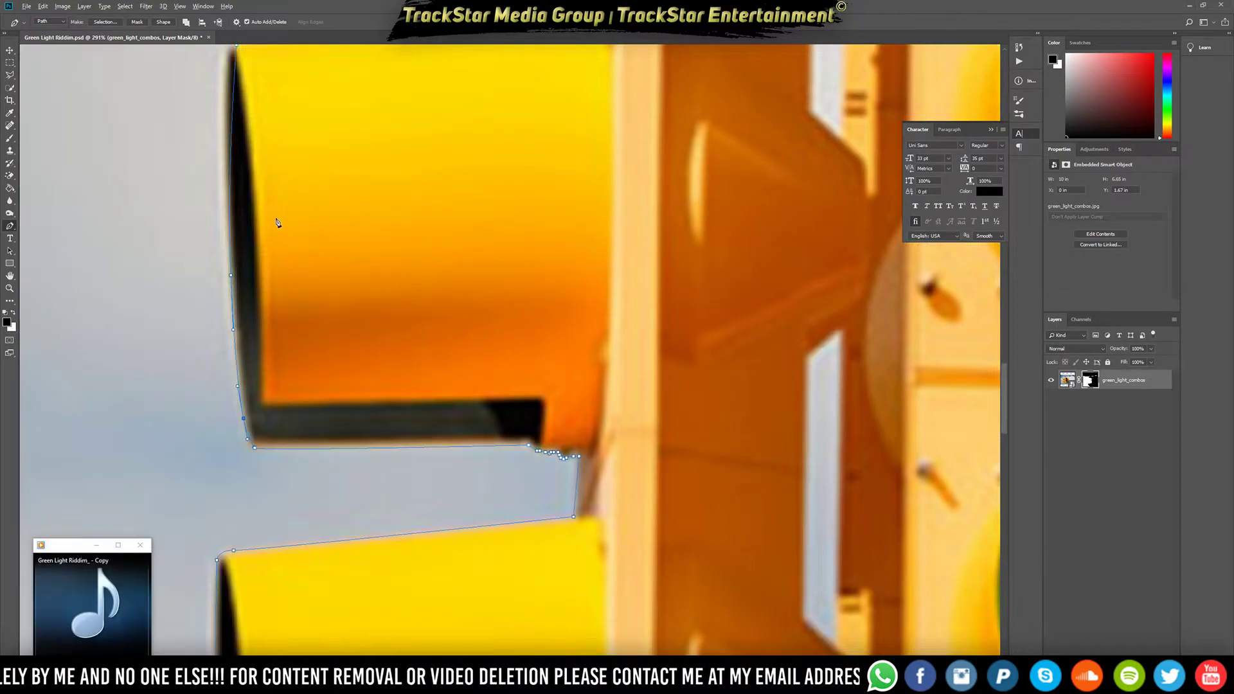
Reposition the path anchor at the middle left visor's upper front tip and bend the segment below it outward around the dark rim
scroll(278, 223, "down", 4)
scroll(308, 207, "up", 3)
scroll(231, 288, "up", 7)
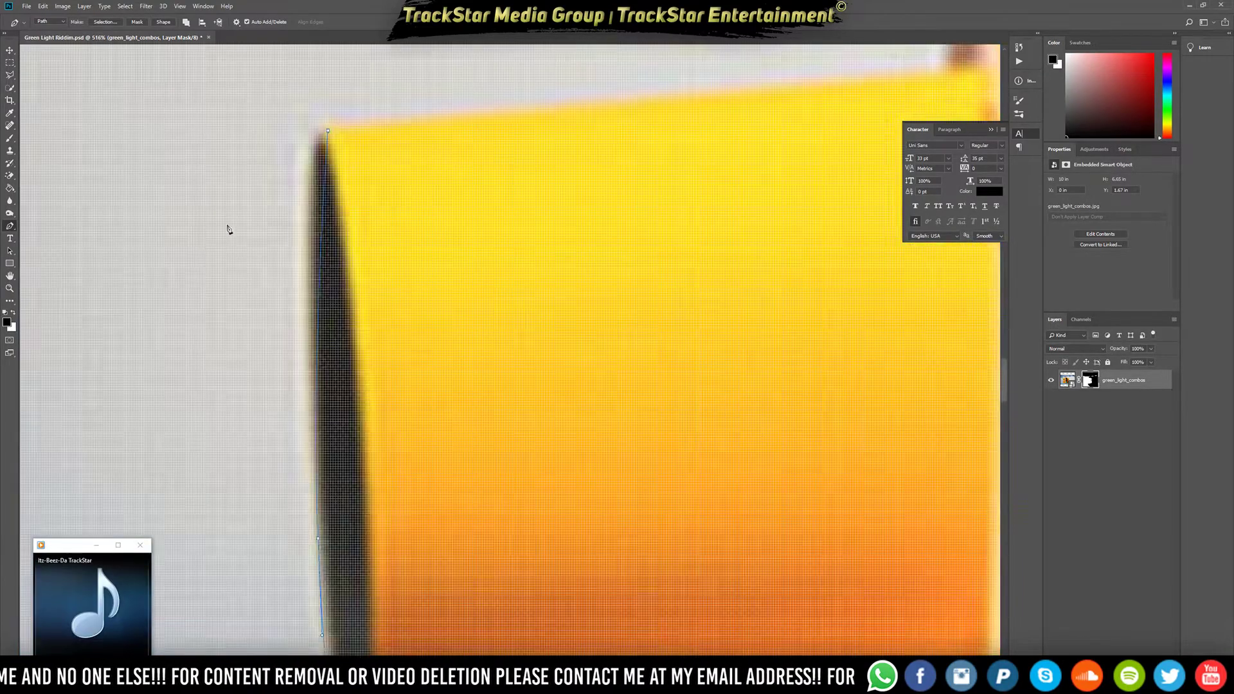
scroll(228, 229, "up", 3)
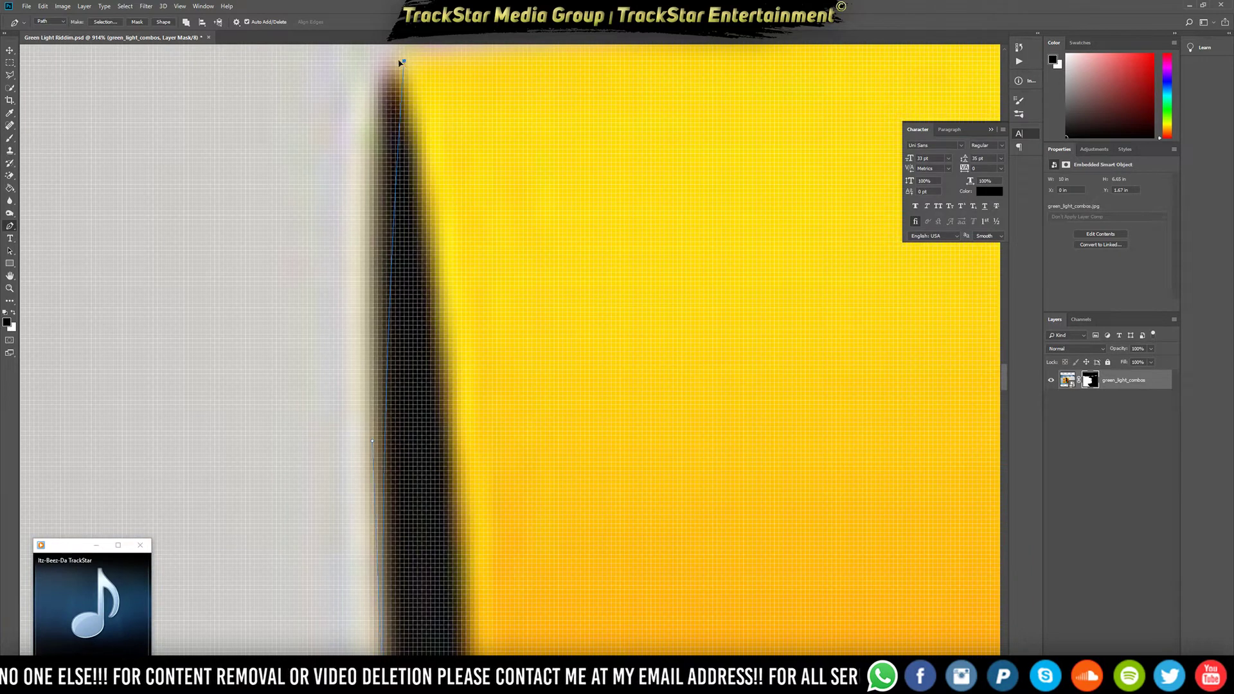
mouse_move(399, 63)
left_mouse_down()
mouse_move(359, 82)
mouse_move(359, 96)
mouse_move(370, 103)
mouse_move(386, 72)
left_mouse_up()
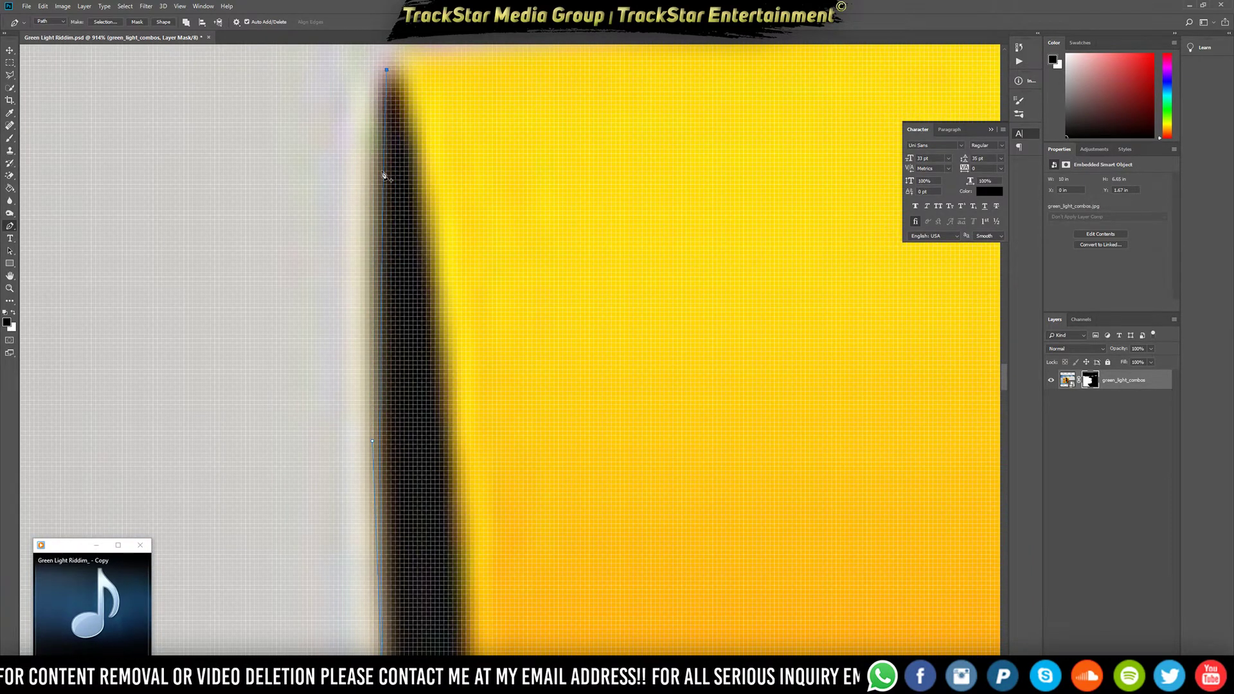
left_click(383, 213)
left_click_drag(384, 216, 362, 214)
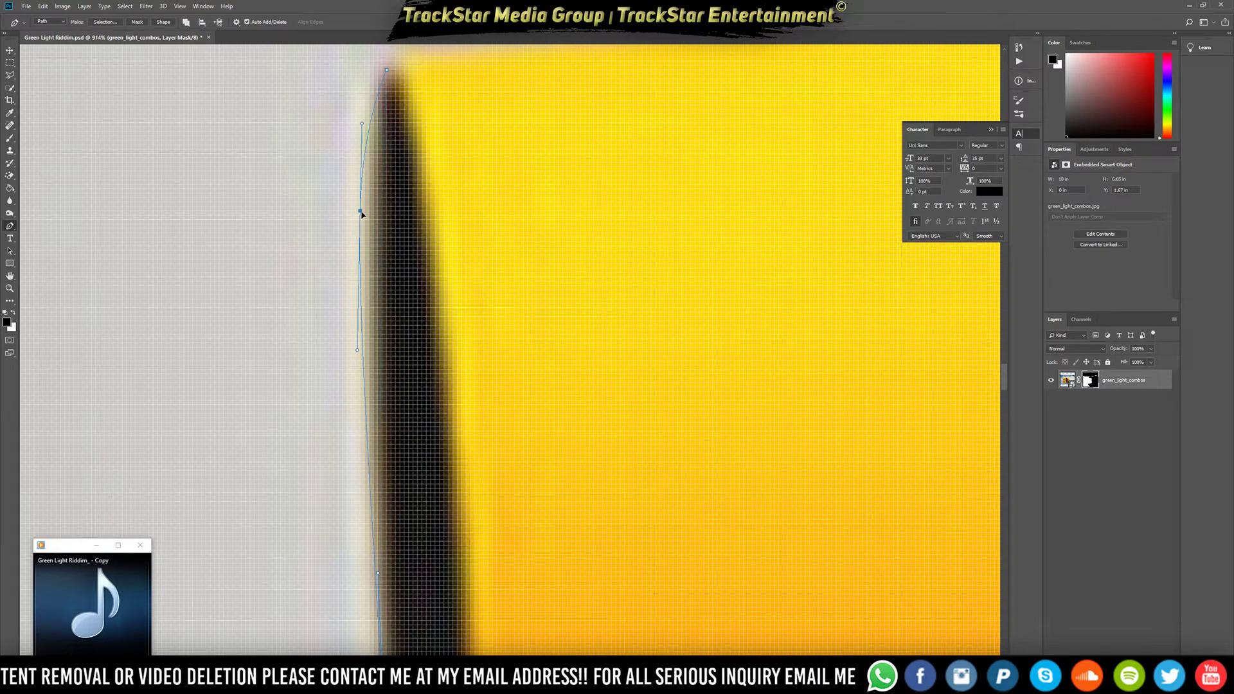
scroll(416, 312, "down", 1)
key("super")
scroll(412, 356, "down", 3)
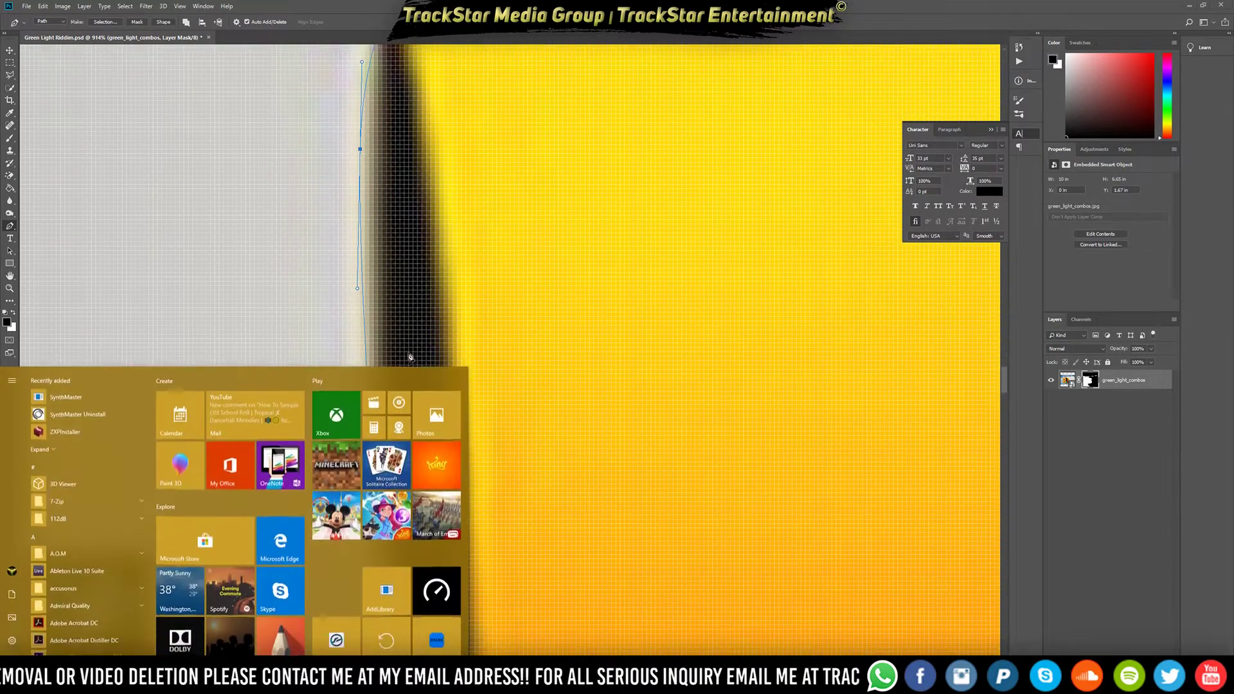
key("super")
key("super")
scroll(431, 312, "down", 3)
key("super")
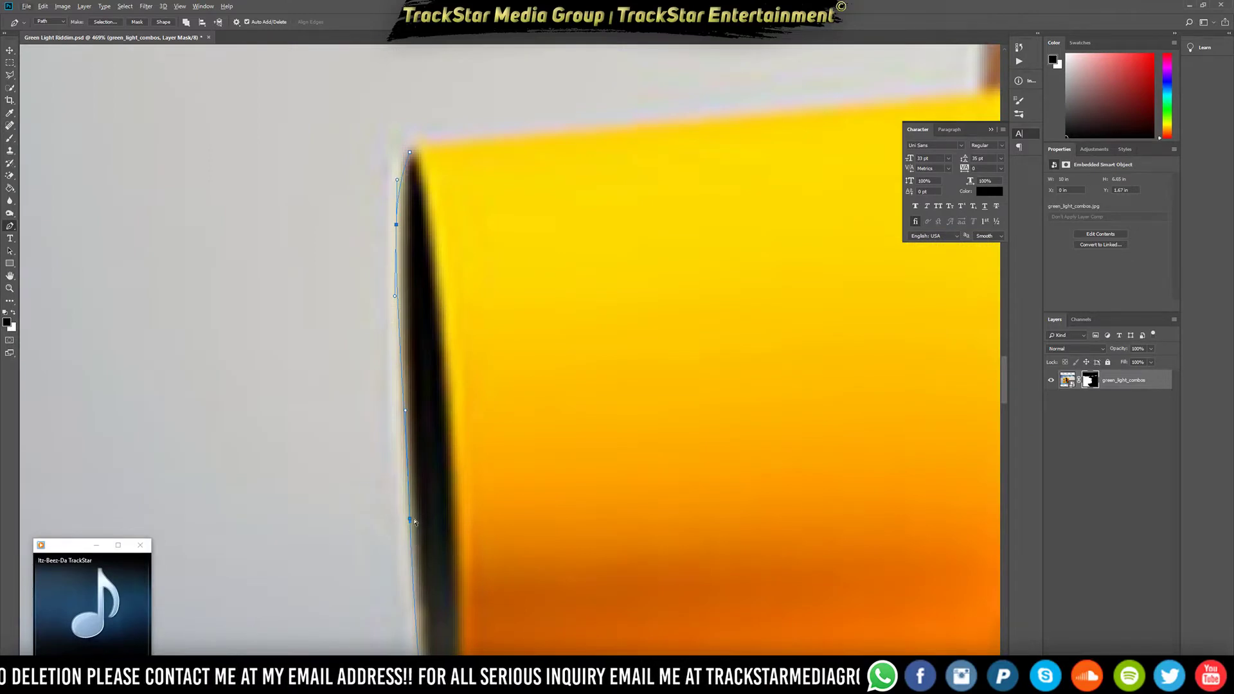
Shift the front rim anchor outward on the middle left visor, then carry the path around its upper tip and along its top edge to the housing
left_click_drag(411, 519, 407, 506)
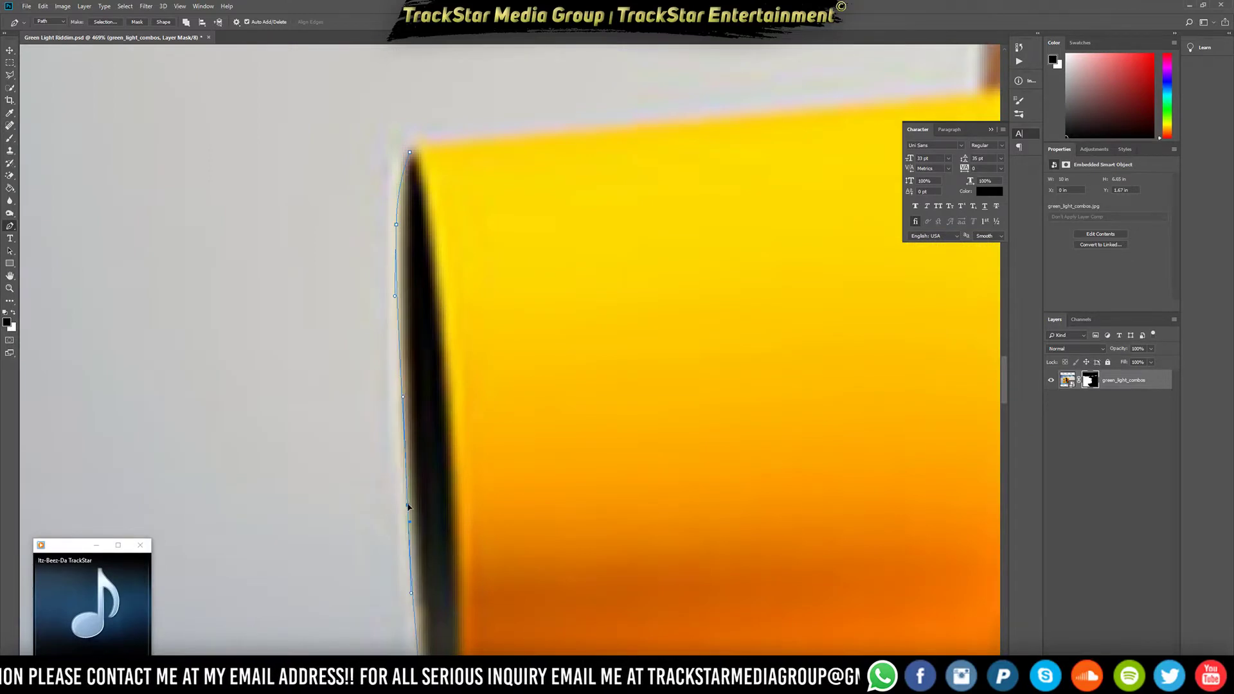
scroll(460, 303, "up", 2)
scroll(486, 215, "down", 8)
scroll(662, 222, "up", 7)
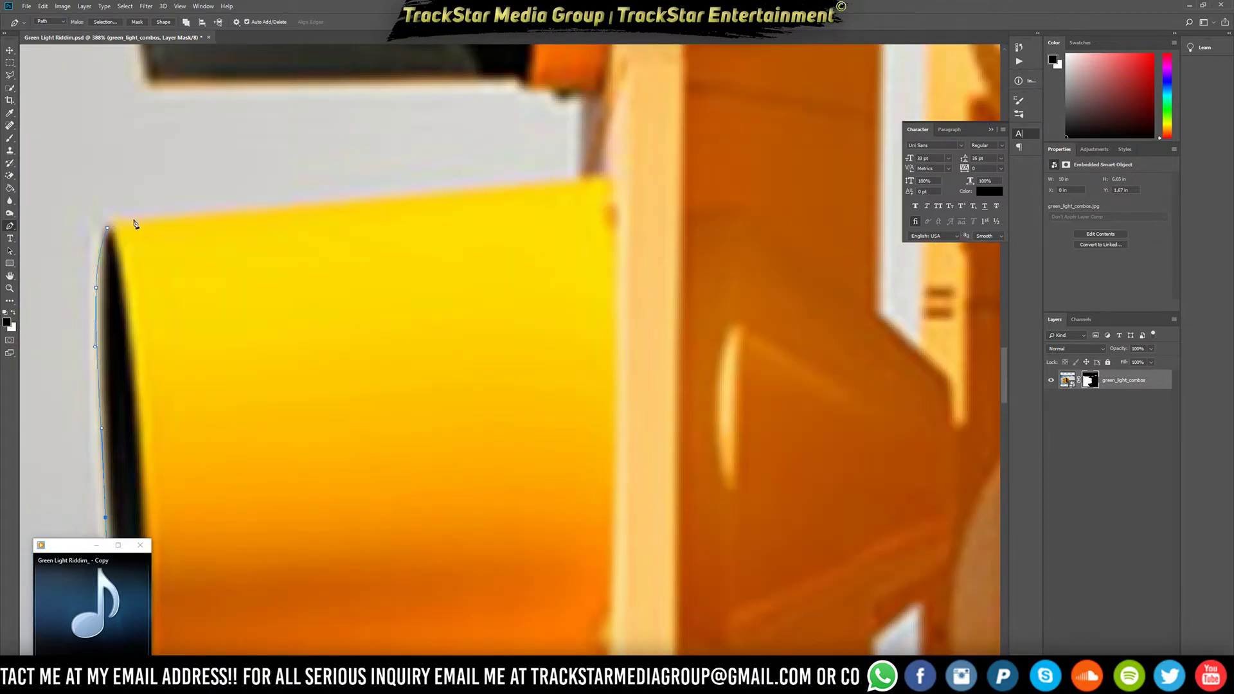
left_click_drag(133, 219, 160, 221)
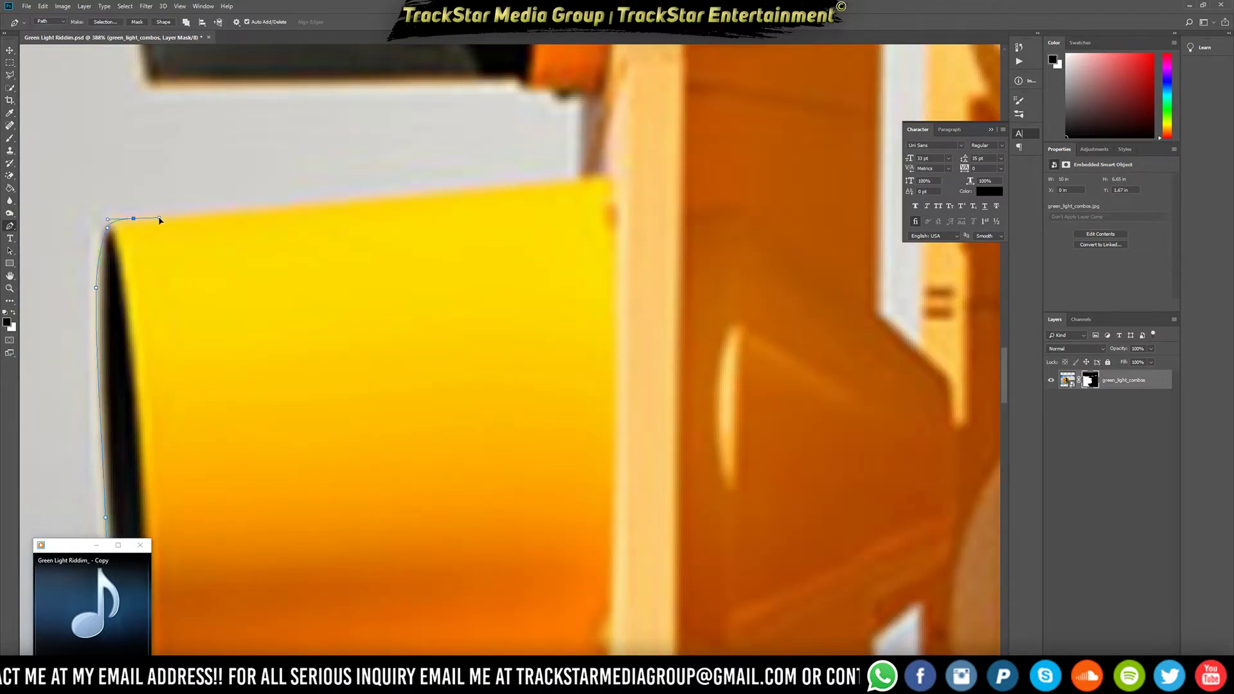
left_click(577, 174)
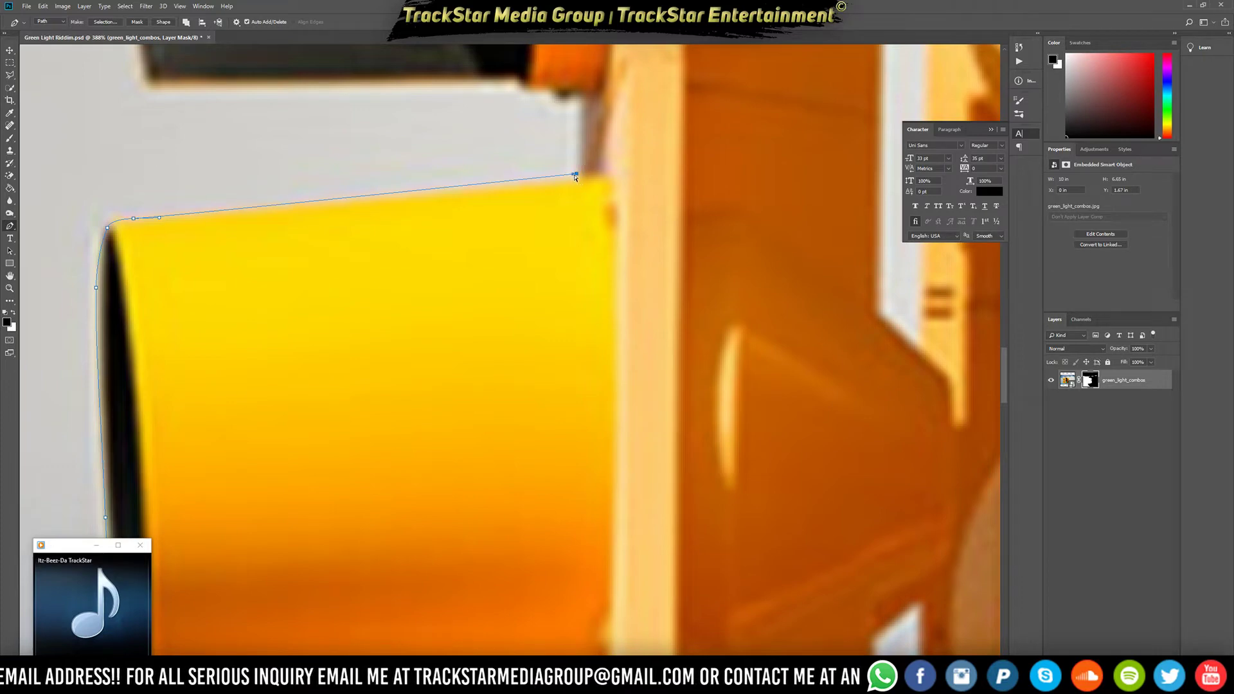
left_click_drag(577, 174, 580, 178)
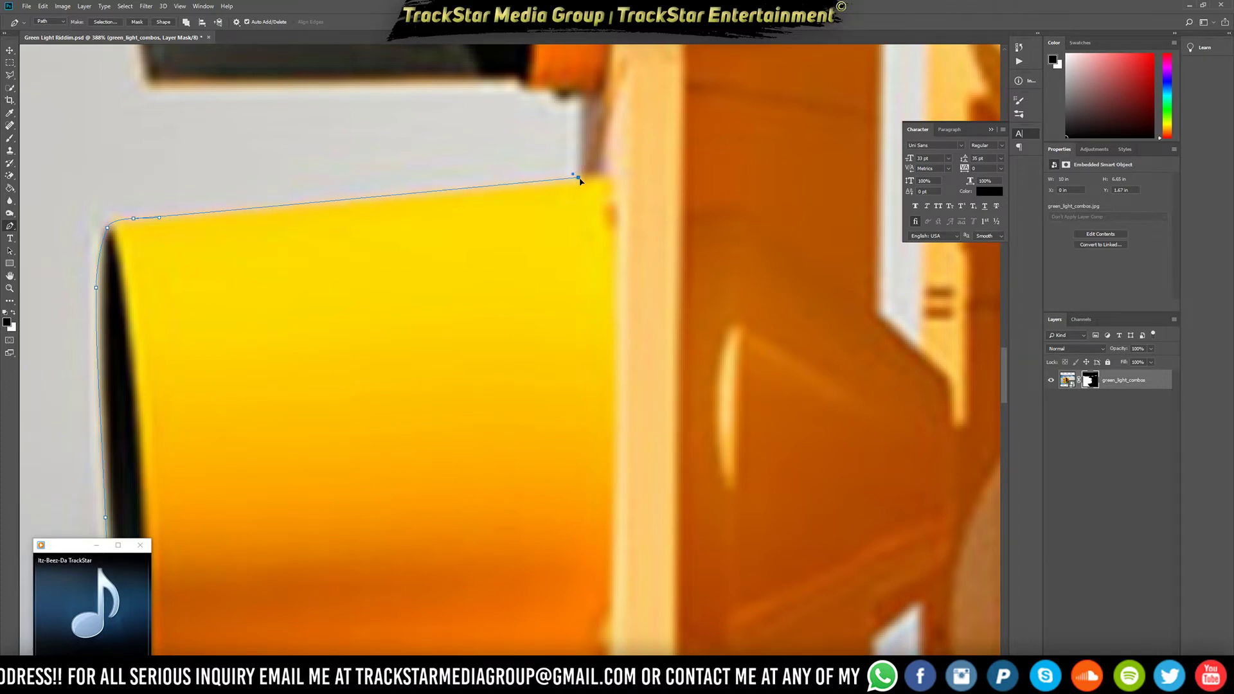
Run the path up the gap to the upper left visor and trace the small stepped edge beneath its base with closely spaced points
left_click(580, 102)
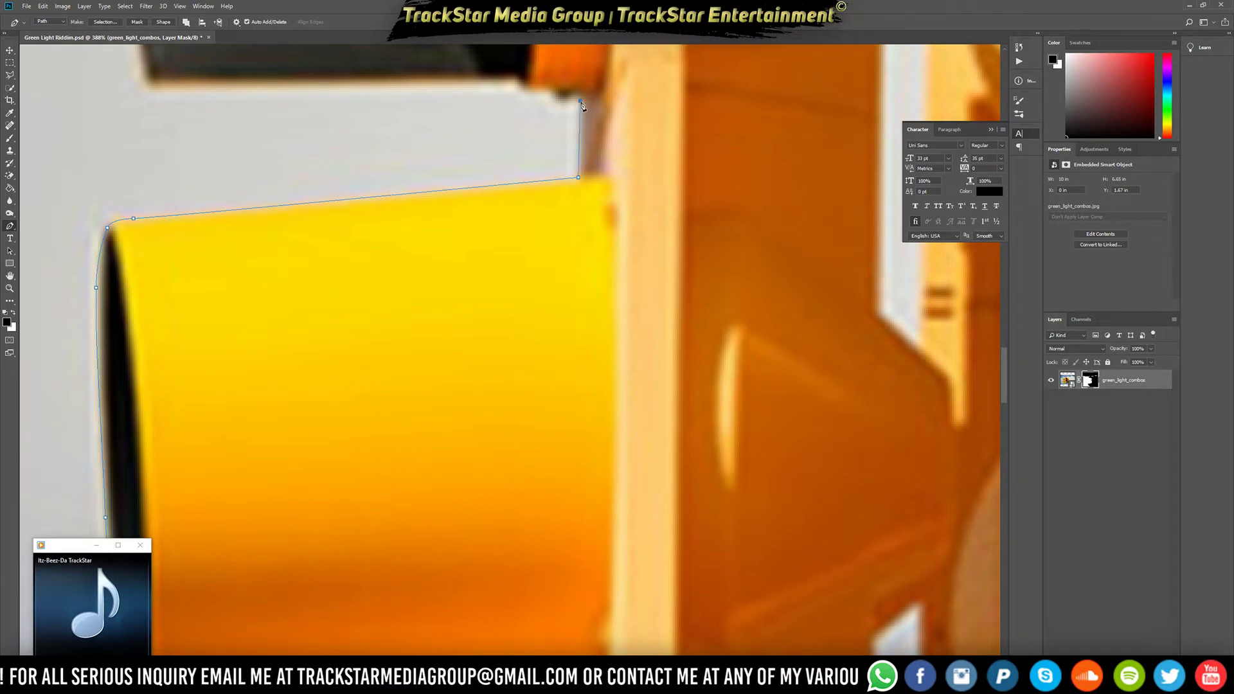
scroll(570, 99, "up", 12)
scroll(517, 141, "up", 2)
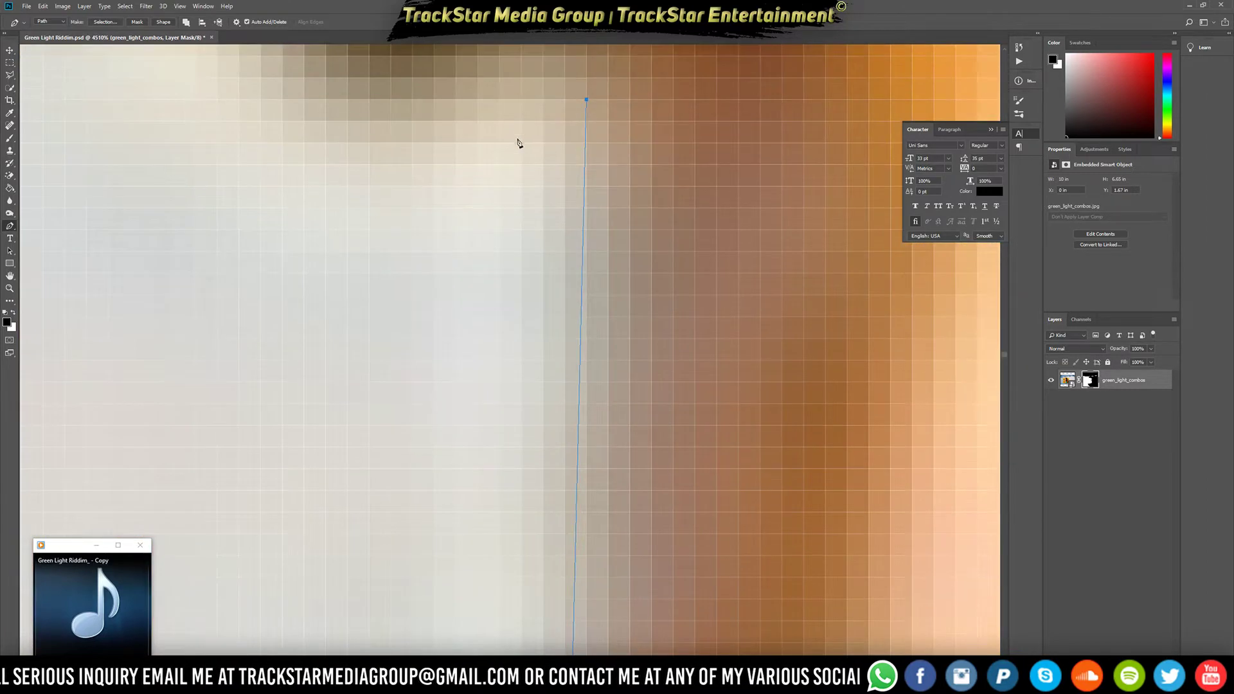
left_click_drag(543, 154, 526, 146)
left_click_drag(500, 154, 443, 184)
left_click_drag(412, 197, 400, 196)
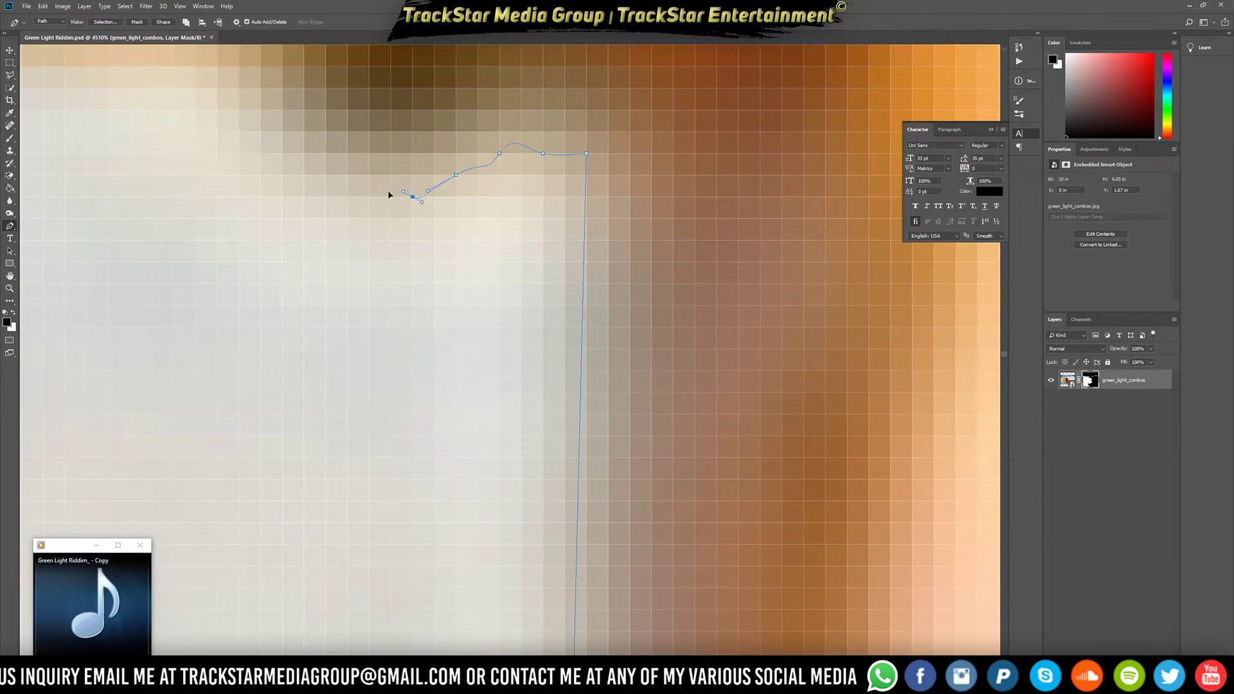
left_click_drag(326, 175, 307, 173)
left_click_drag(282, 131, 268, 124)
scroll(268, 111, "down", 5)
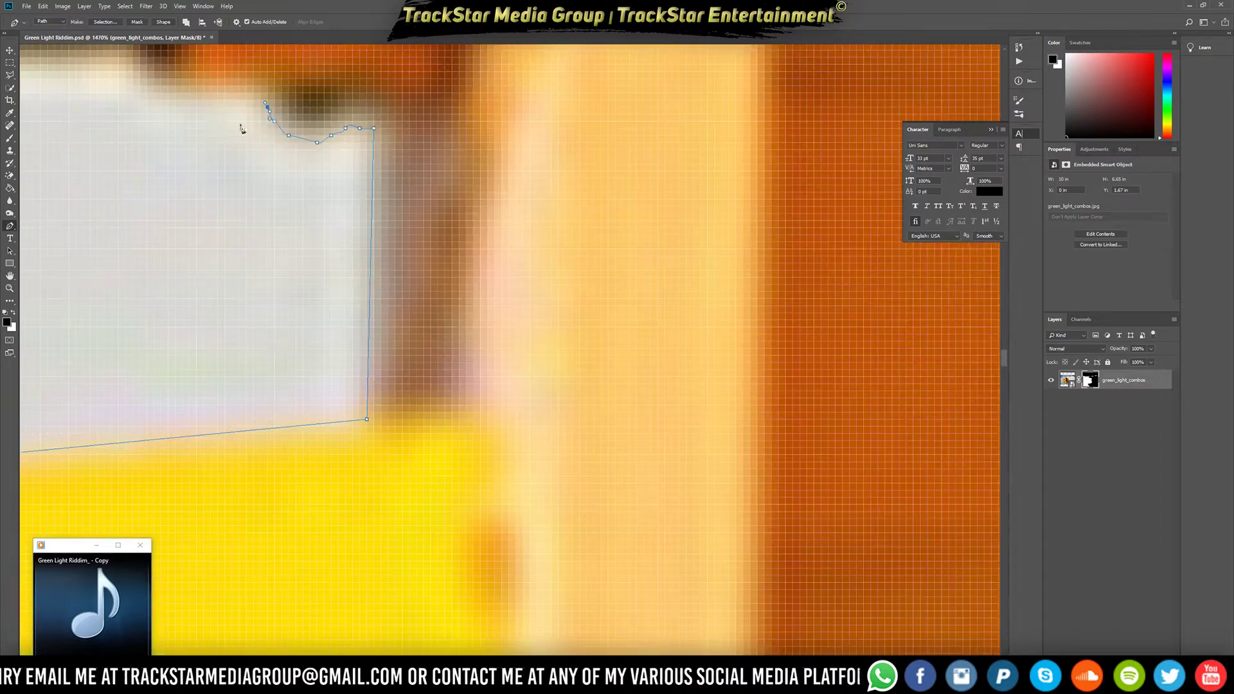
left_click_drag(225, 93, 194, 99)
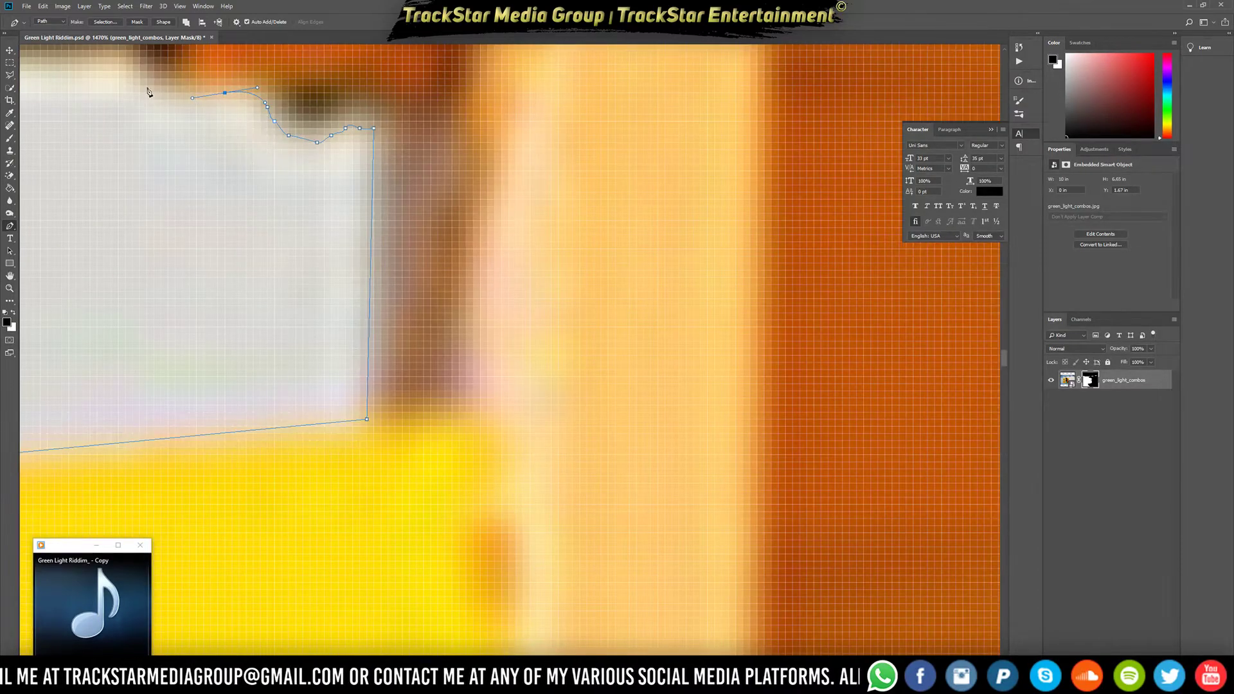
Extend the path along the upper left visor's underside, around its lower front corner and up to the rim's upper tip
scroll(135, 96, "down", 10)
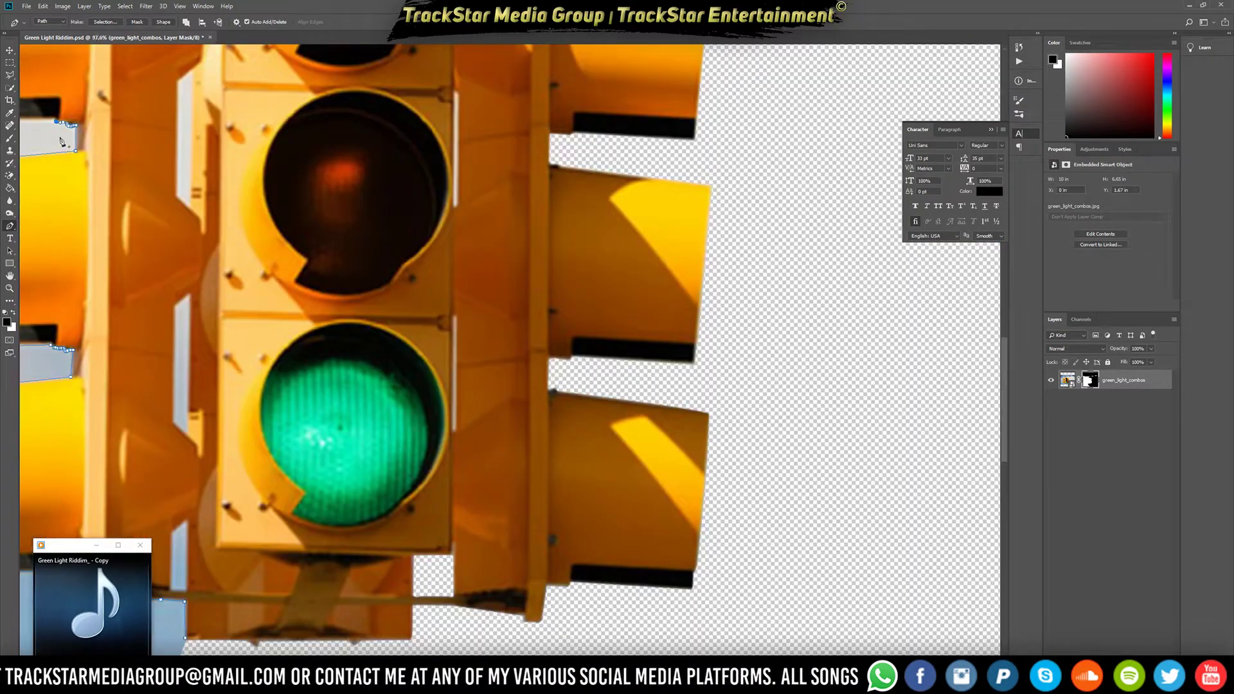
scroll(62, 141, "down", 5)
scroll(295, 378, "up", 12)
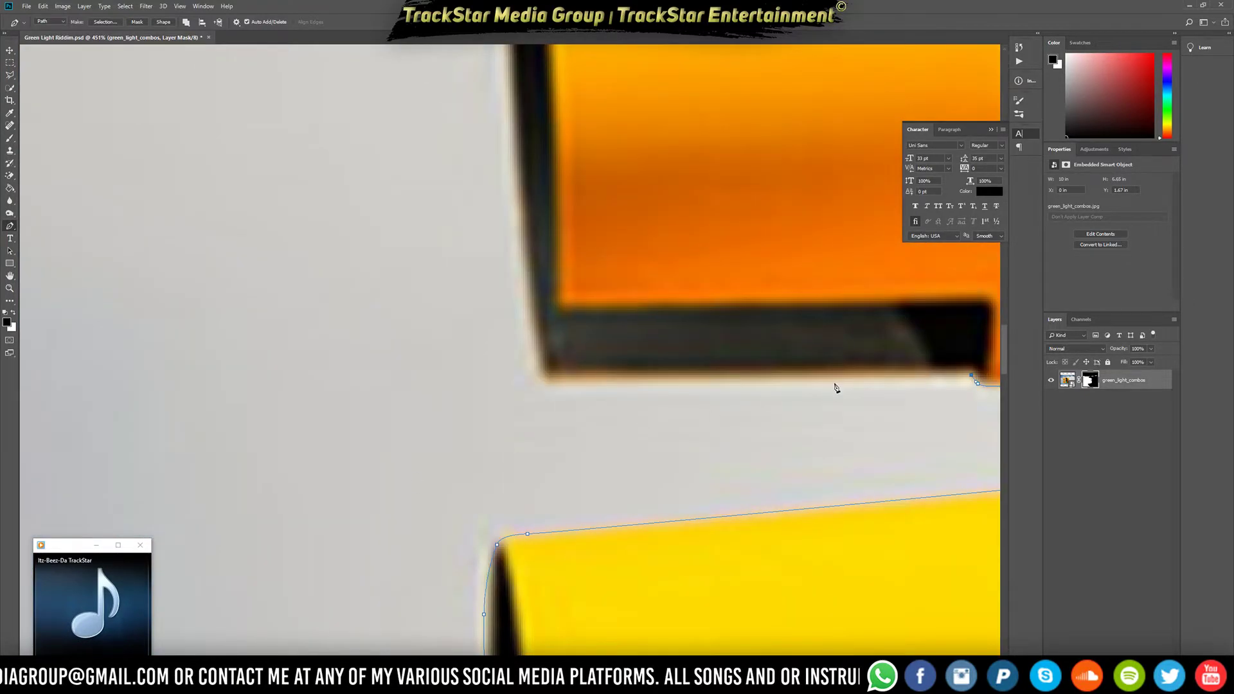
left_click(547, 384)
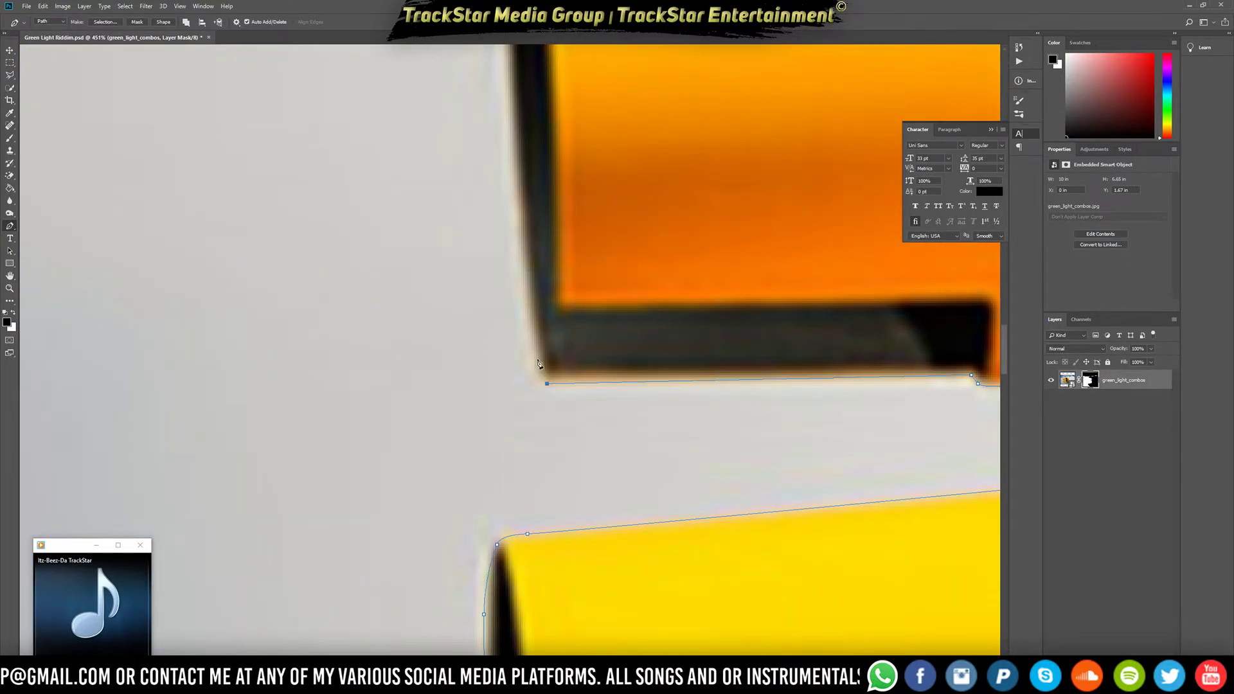
left_click_drag(527, 337, 520, 293)
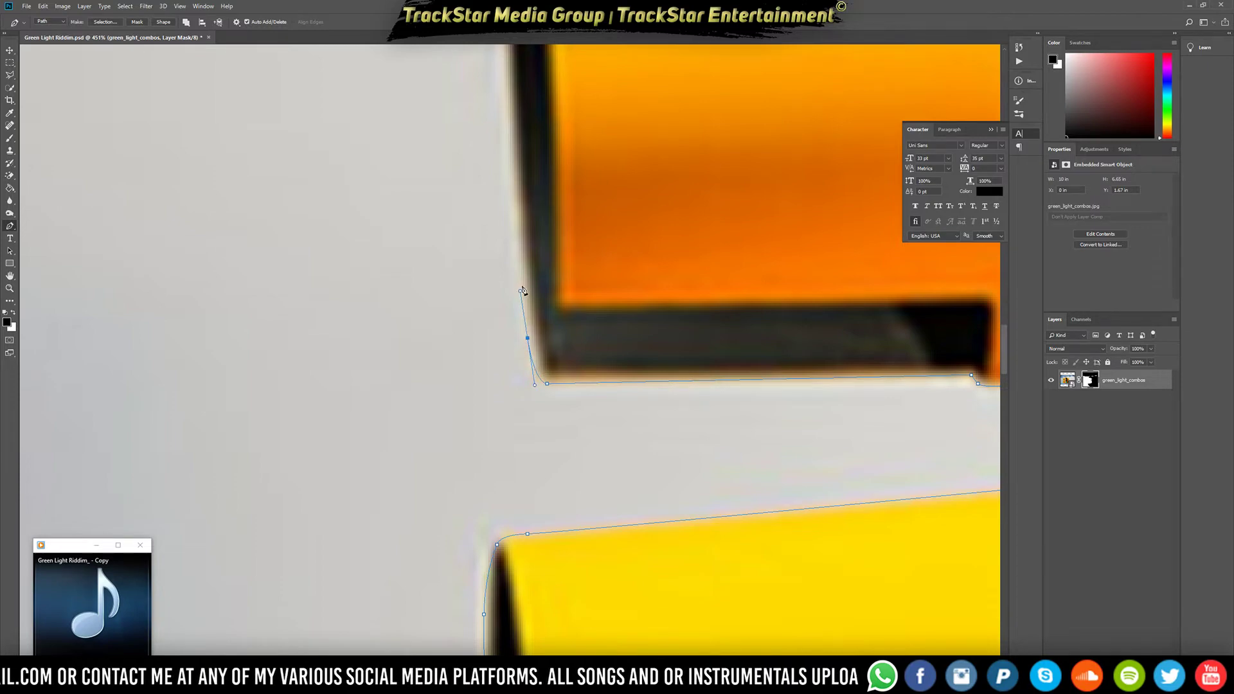
scroll(522, 290, "down", 5)
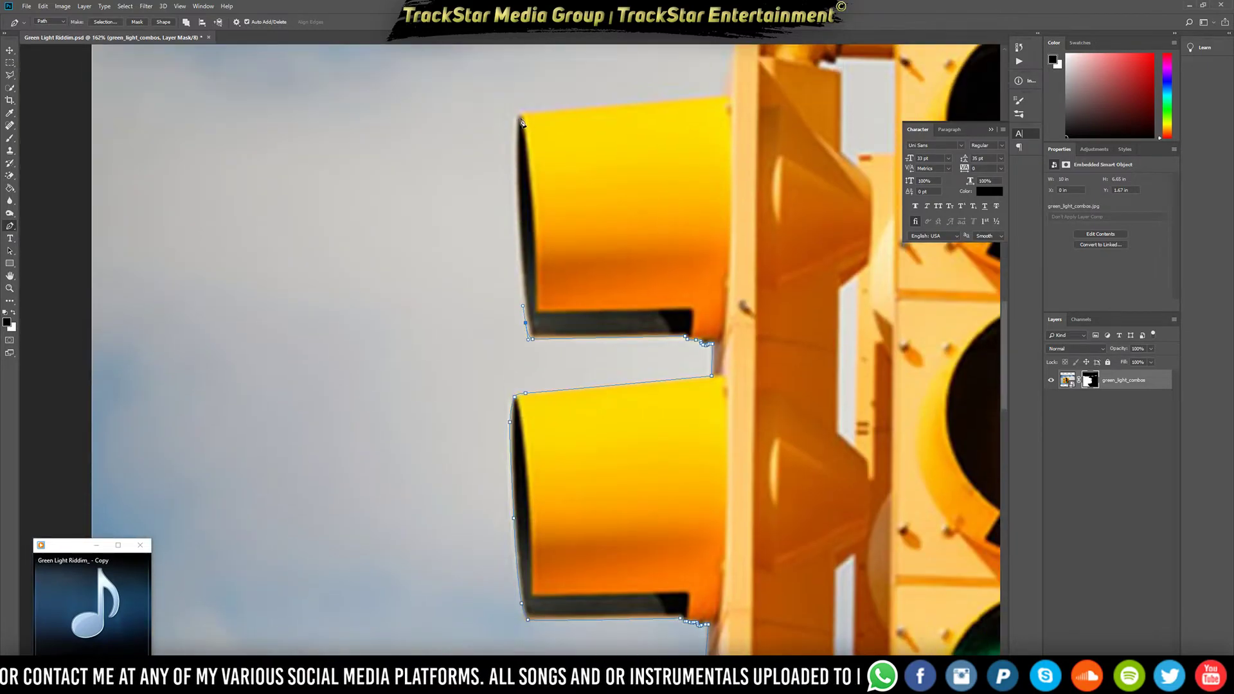
scroll(512, 243, "up", 3)
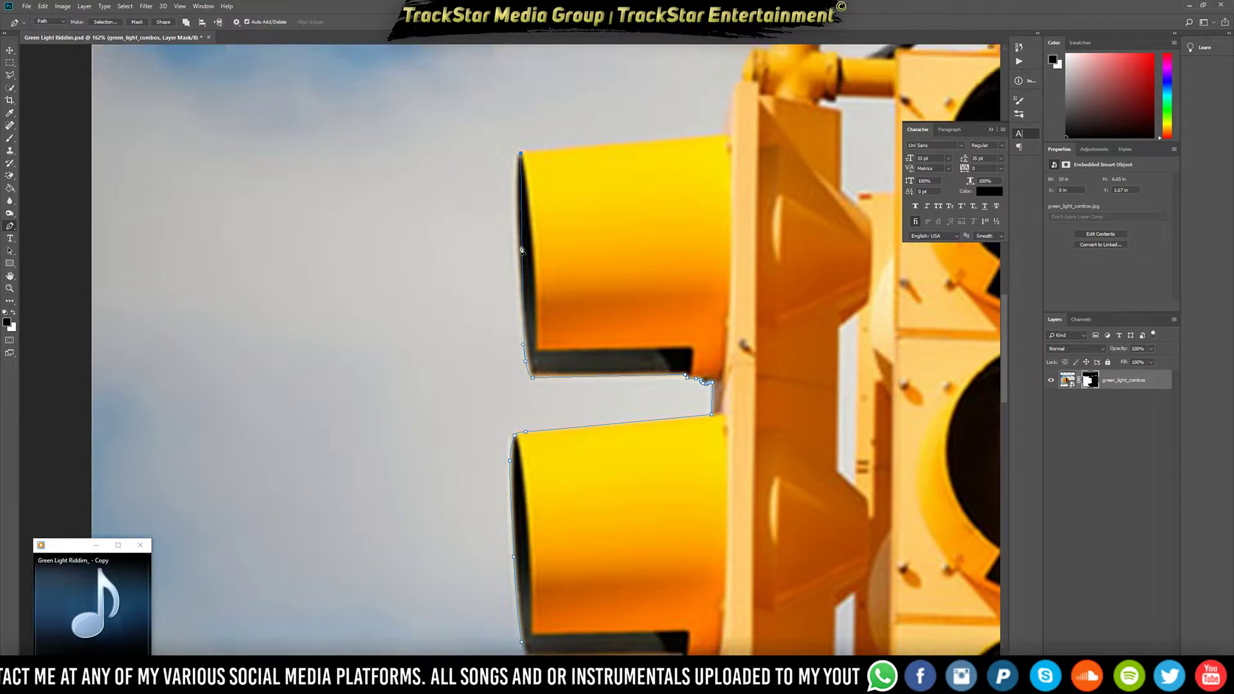
Add an anchor midway along the upper left visor's front rim and pull it out to the dark rim's outer edge
scroll(517, 287, "up", 5)
left_click(538, 276)
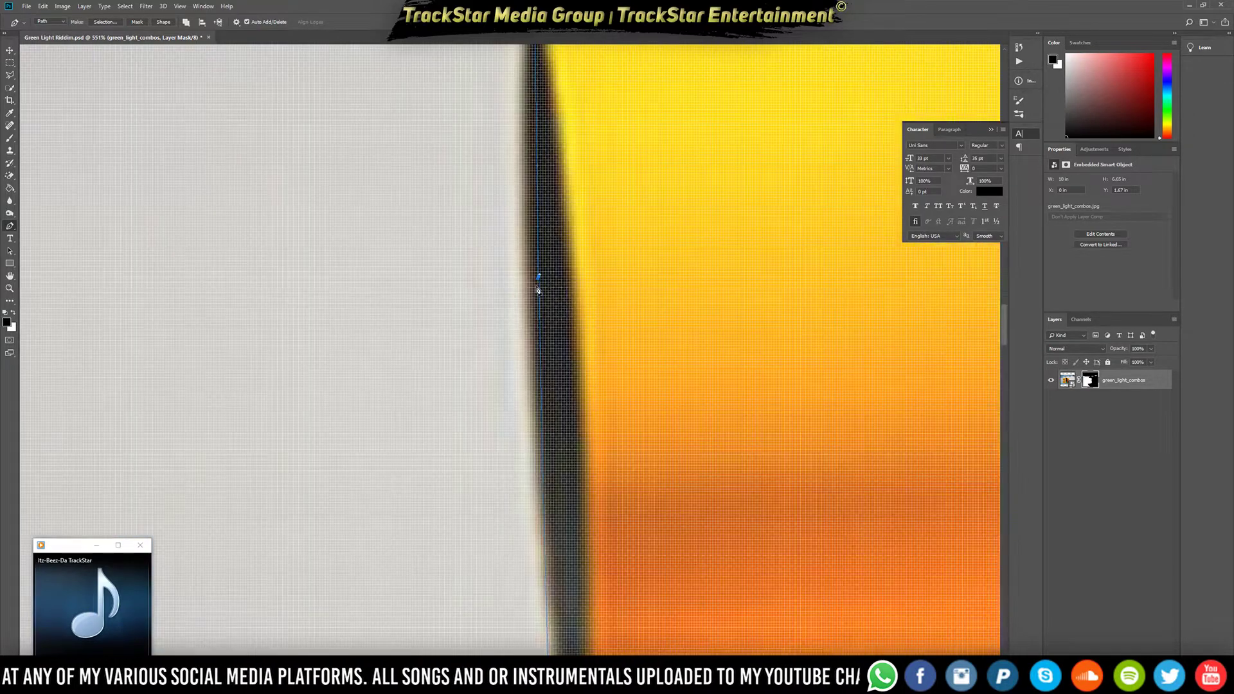
key("ctrl+z")
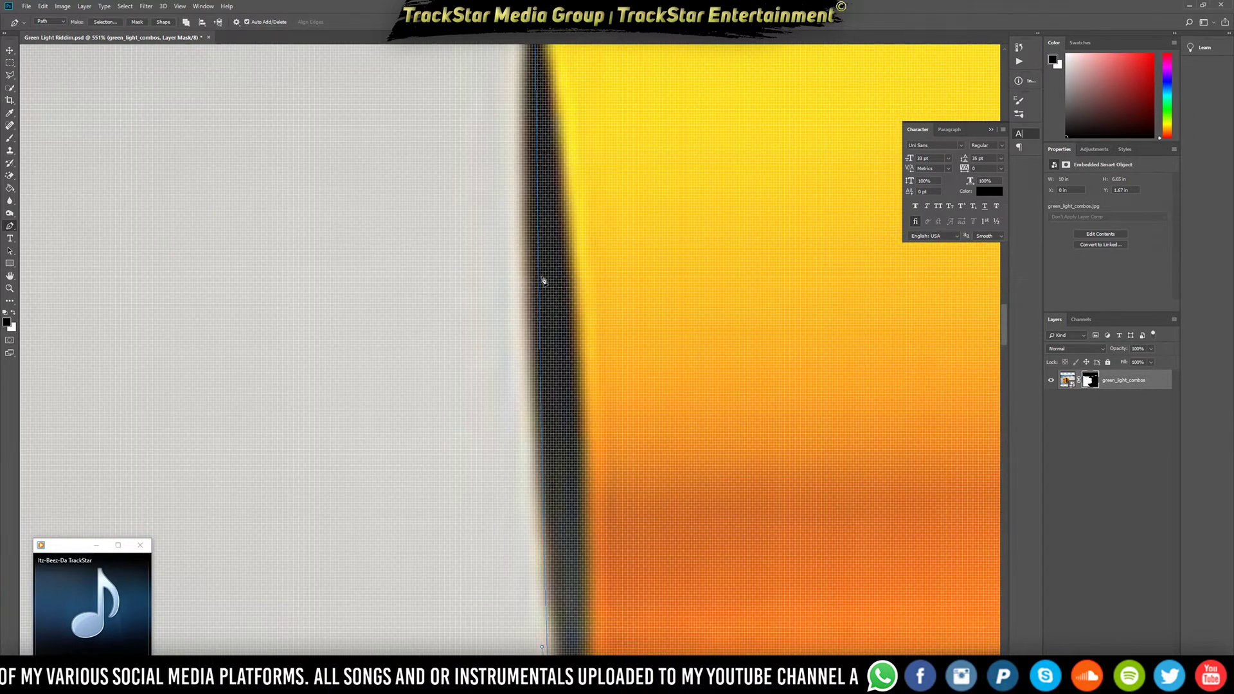
left_click_drag(539, 282, 521, 257)
scroll(536, 253, "down", 1)
scroll(541, 250, "down", 10)
scroll(586, 222, "up", 2)
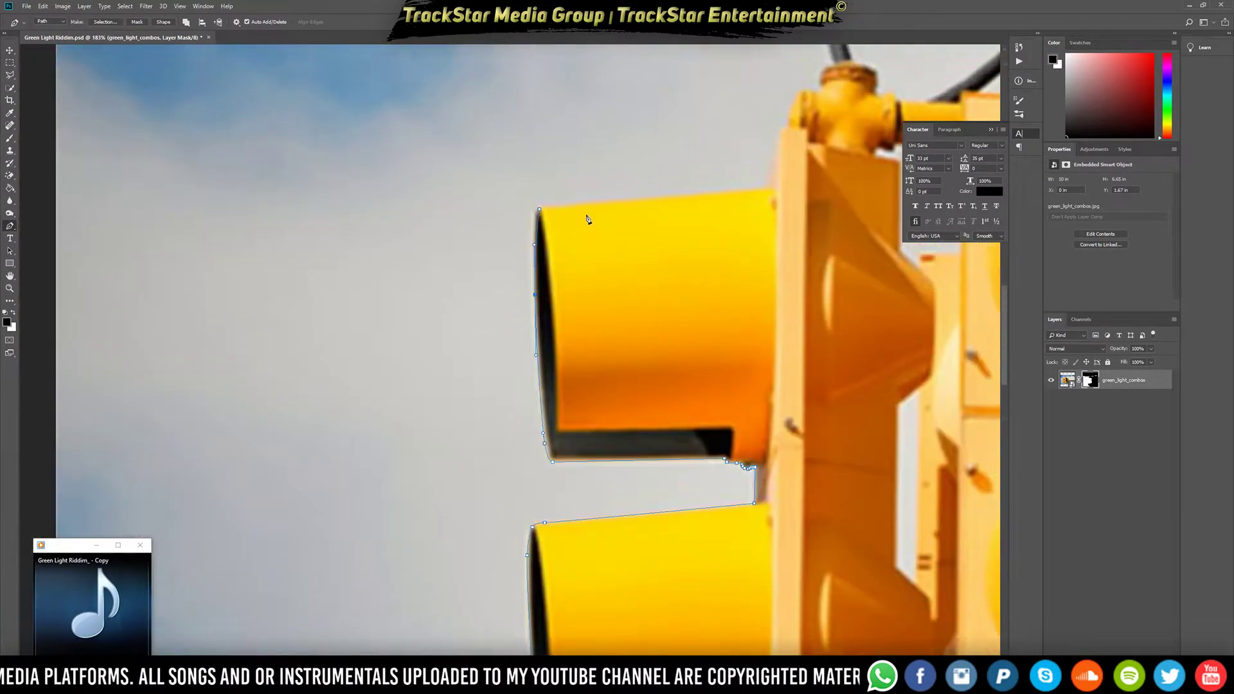
Move the path anchor at the upper left visor's tip outward and add another anchor below it on the rim's outer edge
scroll(550, 269, "up", 11)
scroll(542, 256, "up", 6)
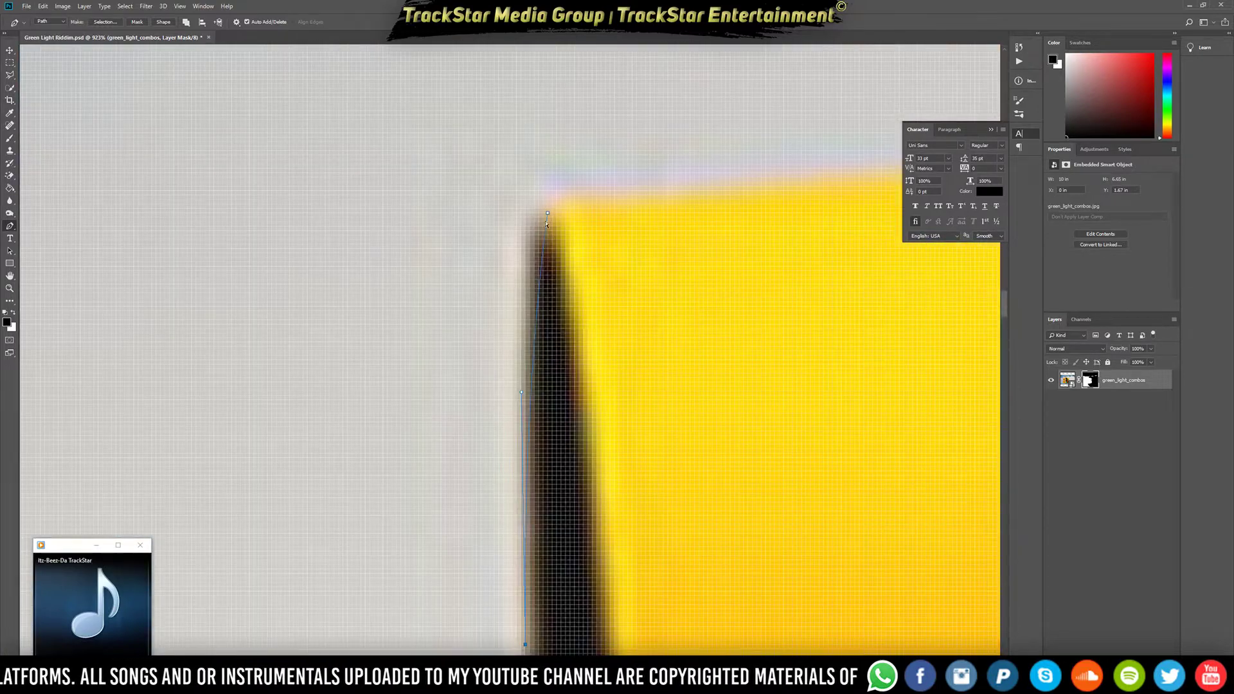
left_click_drag(550, 217, 538, 220)
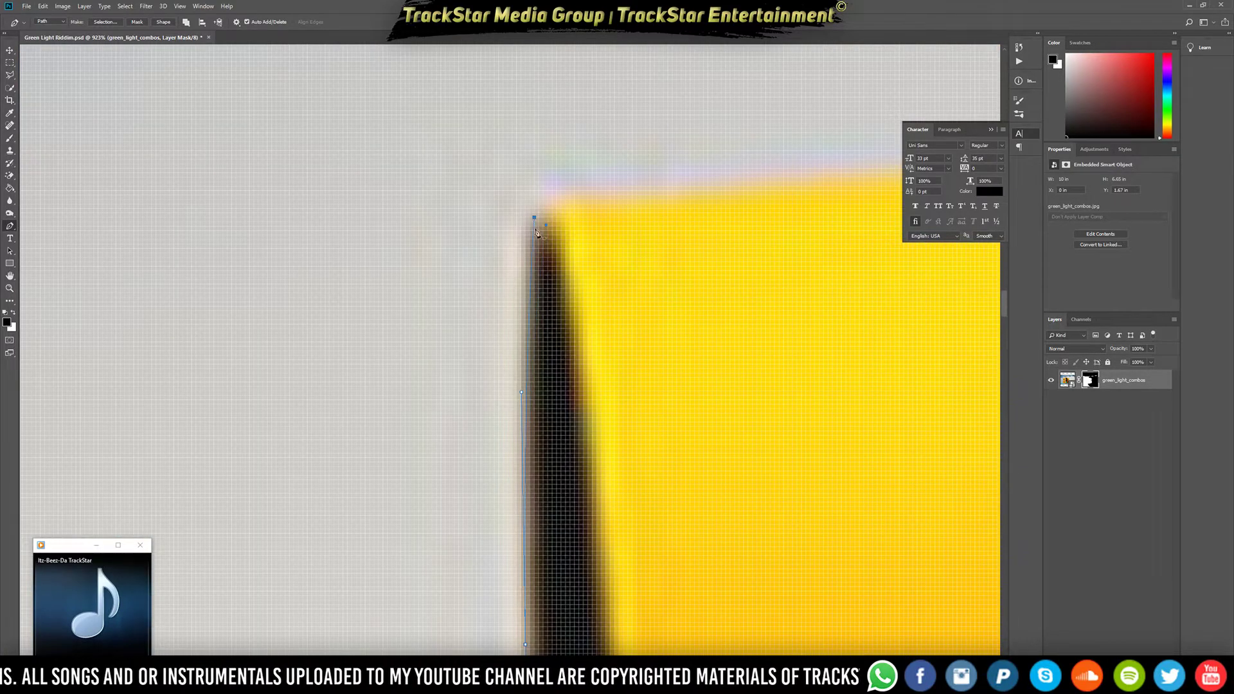
scroll(538, 232, "down", 3)
left_click(524, 341)
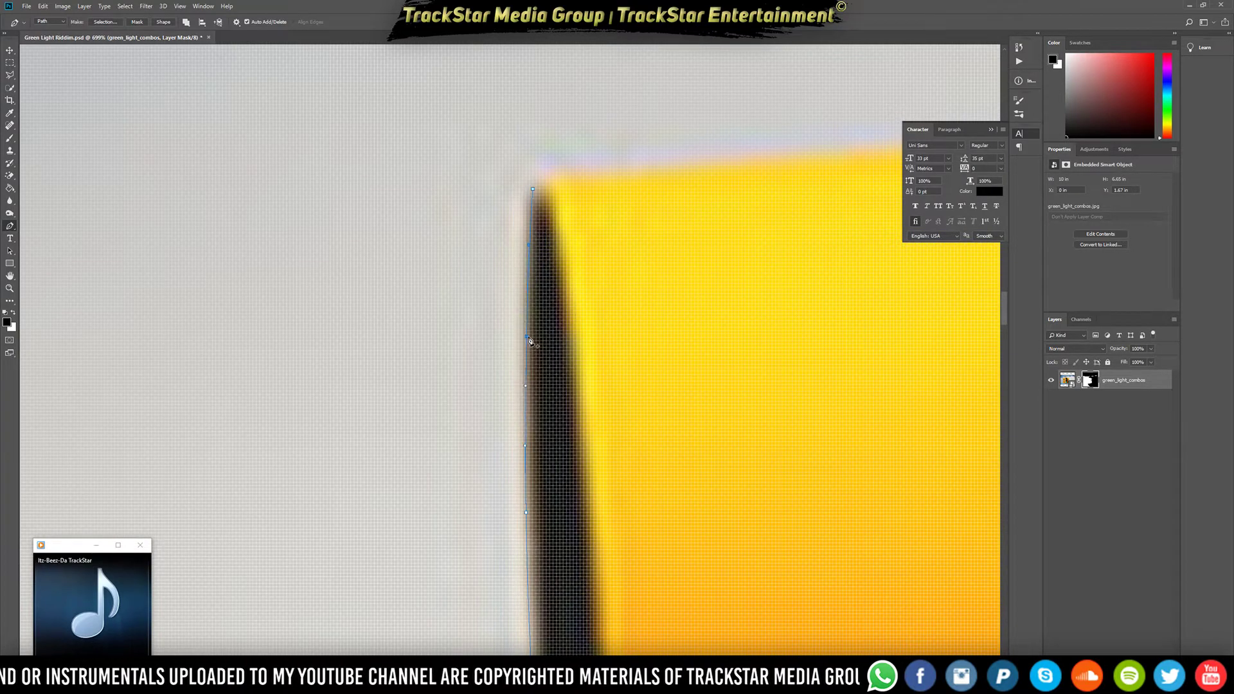
left_click_drag(530, 341, 523, 342)
scroll(531, 388, "down", 4)
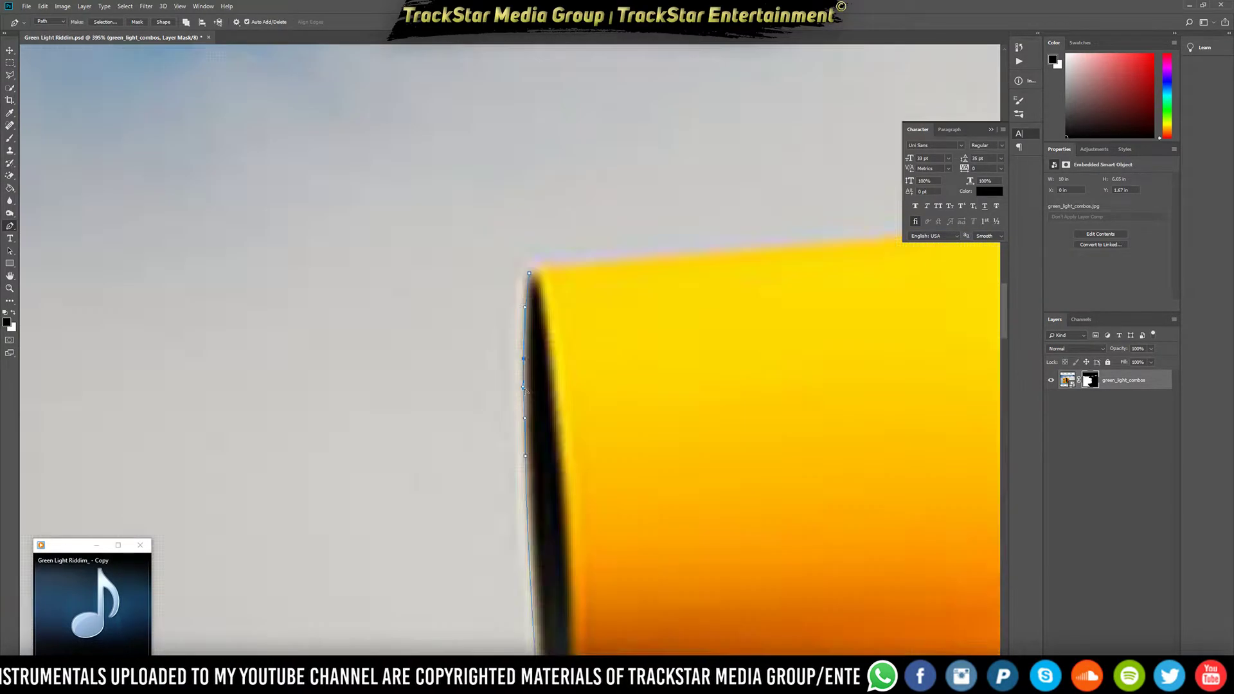
scroll(559, 405, "up", 4)
scroll(654, 334, "down", 3)
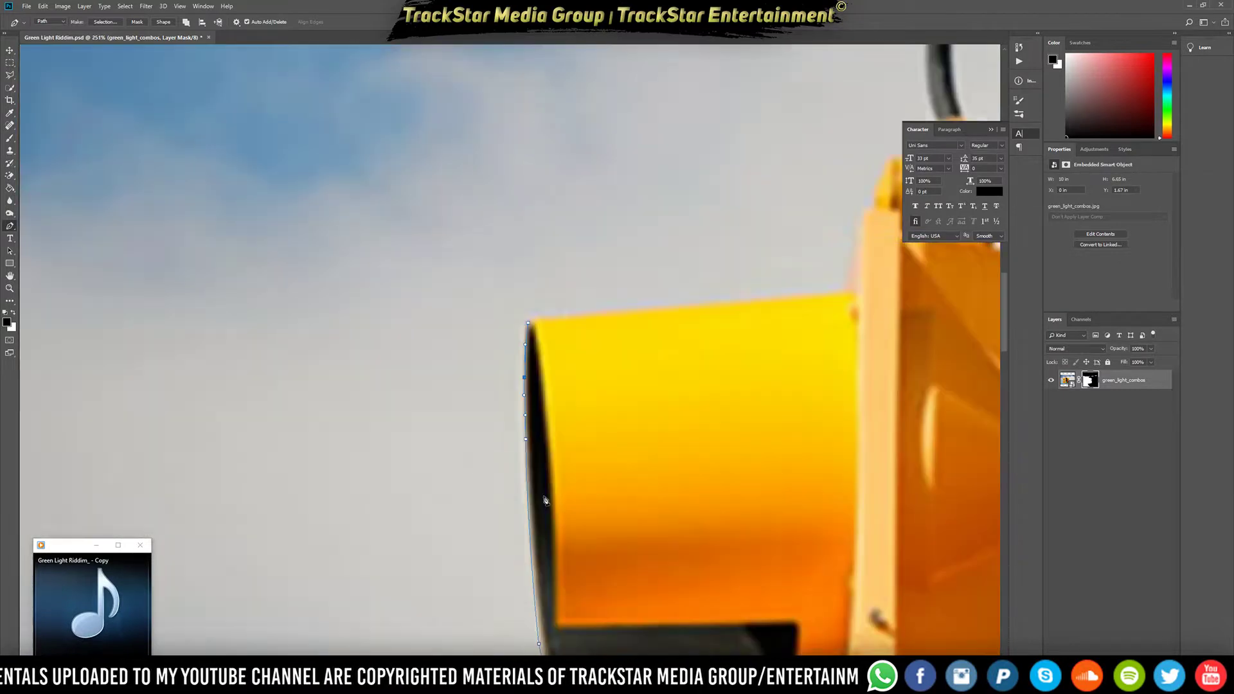
Curve the path over the upper left visor's tip and extend it along the top edge to the housing
scroll(538, 324, "up", 4)
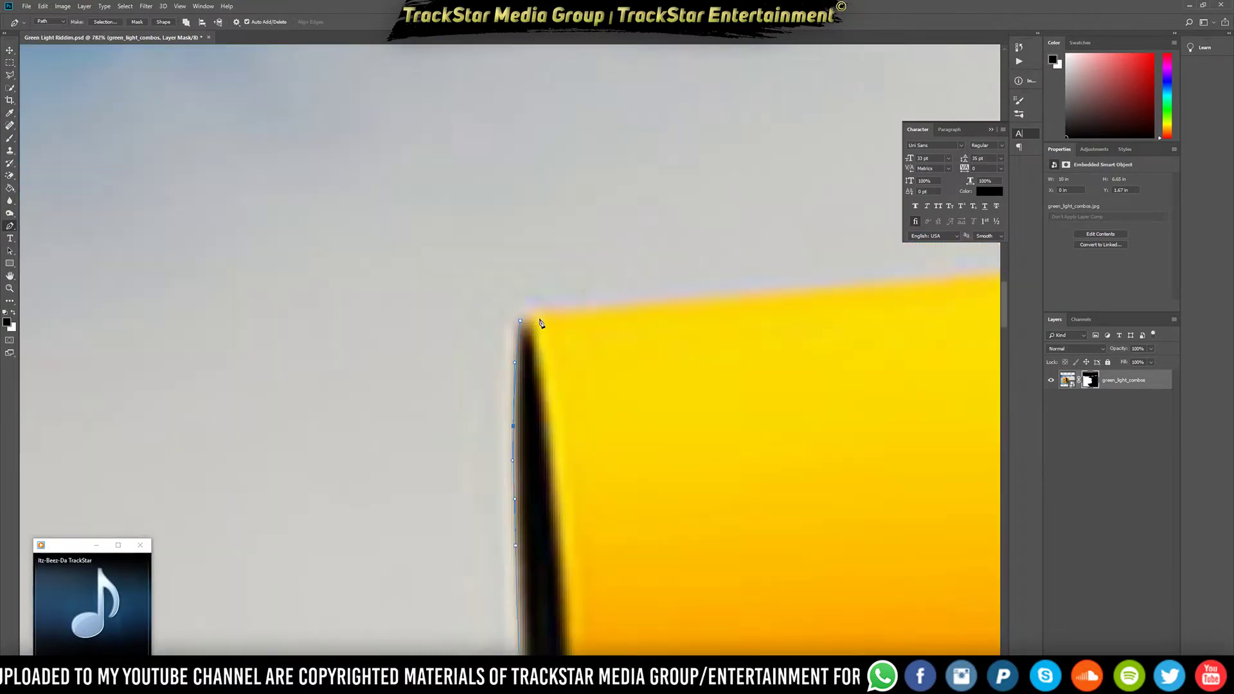
left_click_drag(553, 303, 601, 304)
scroll(687, 300, "down", 4)
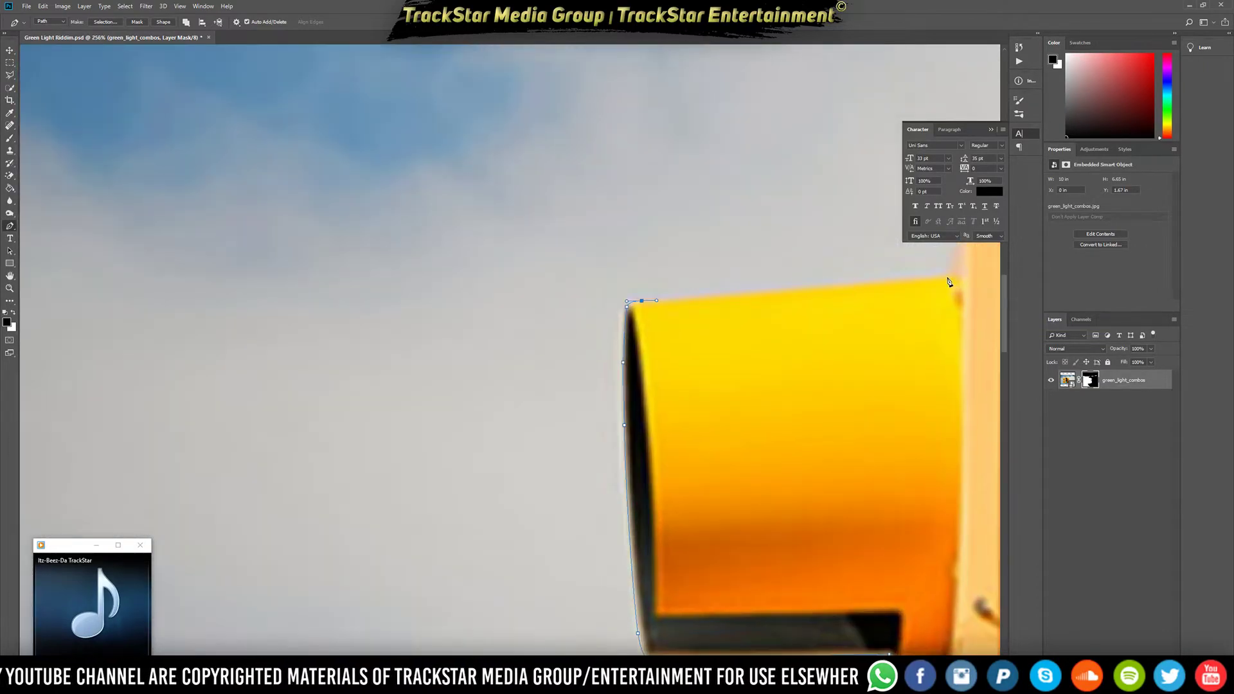
scroll(952, 277, "down", 8)
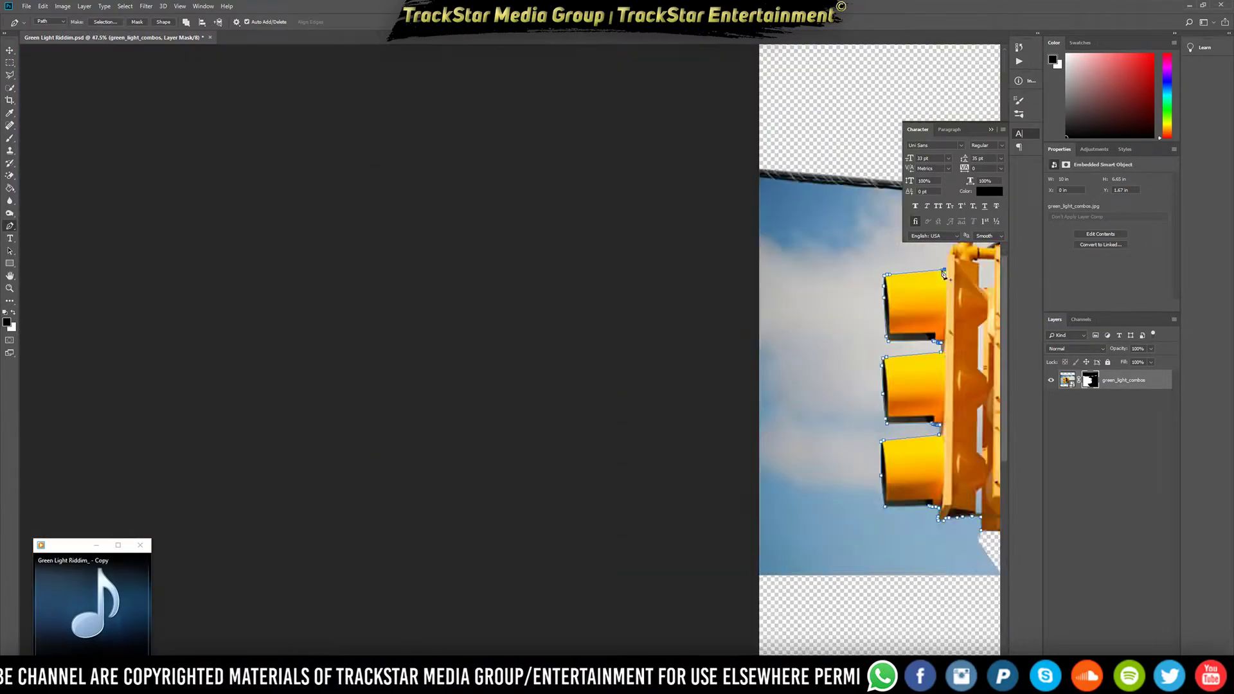
Trace the path up the left housing's outer edge and around the flange of the pipe fitting above it
scroll(393, 293, "up", 7)
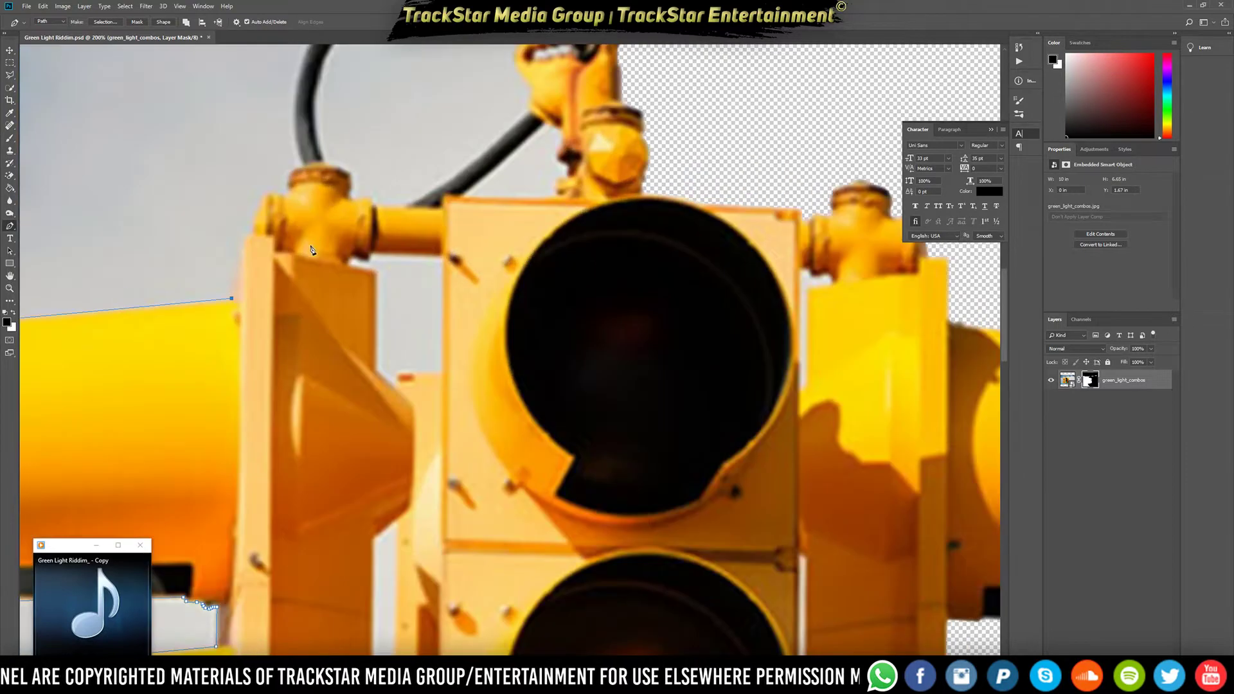
scroll(233, 255, "up", 3)
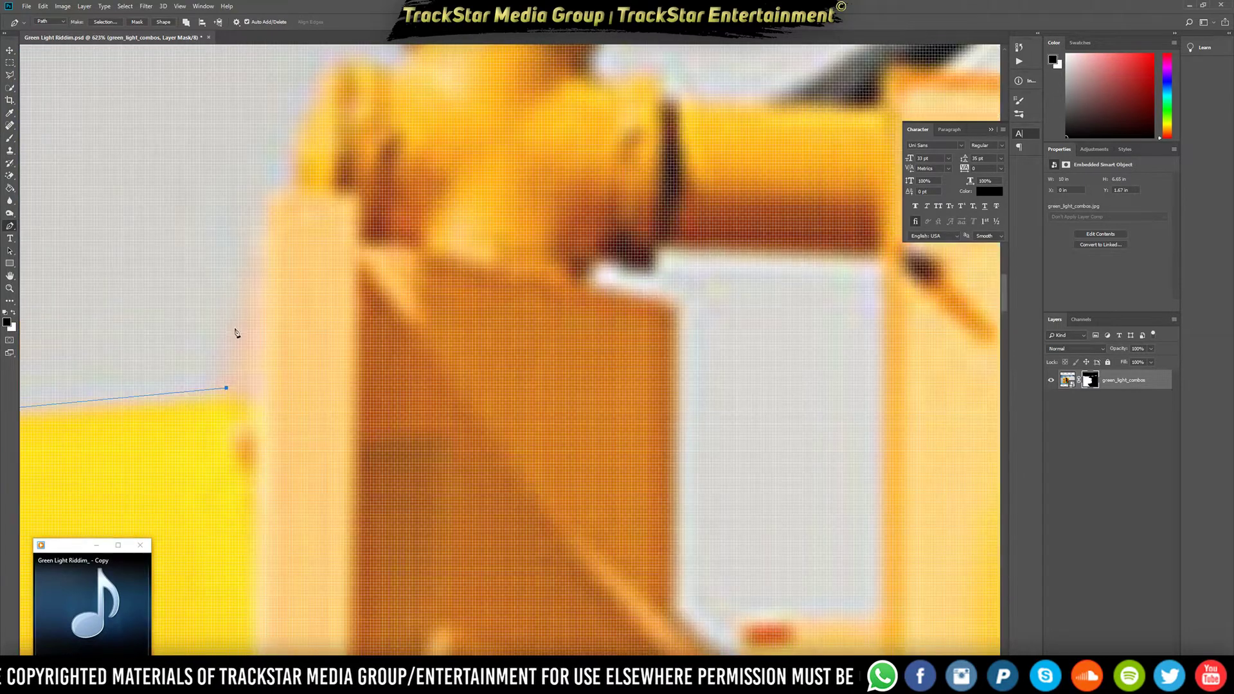
left_click_drag(257, 247, 258, 239)
left_click(263, 205)
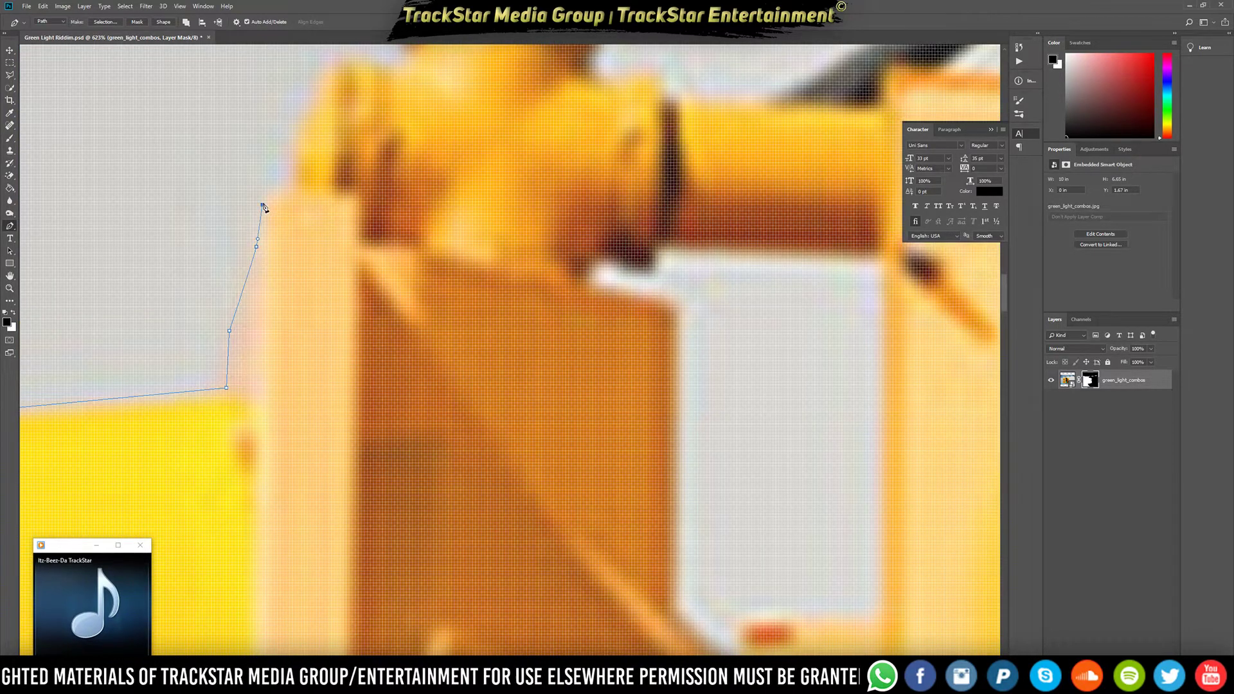
left_click_drag(289, 160, 288, 151)
left_click_drag(289, 141, 292, 134)
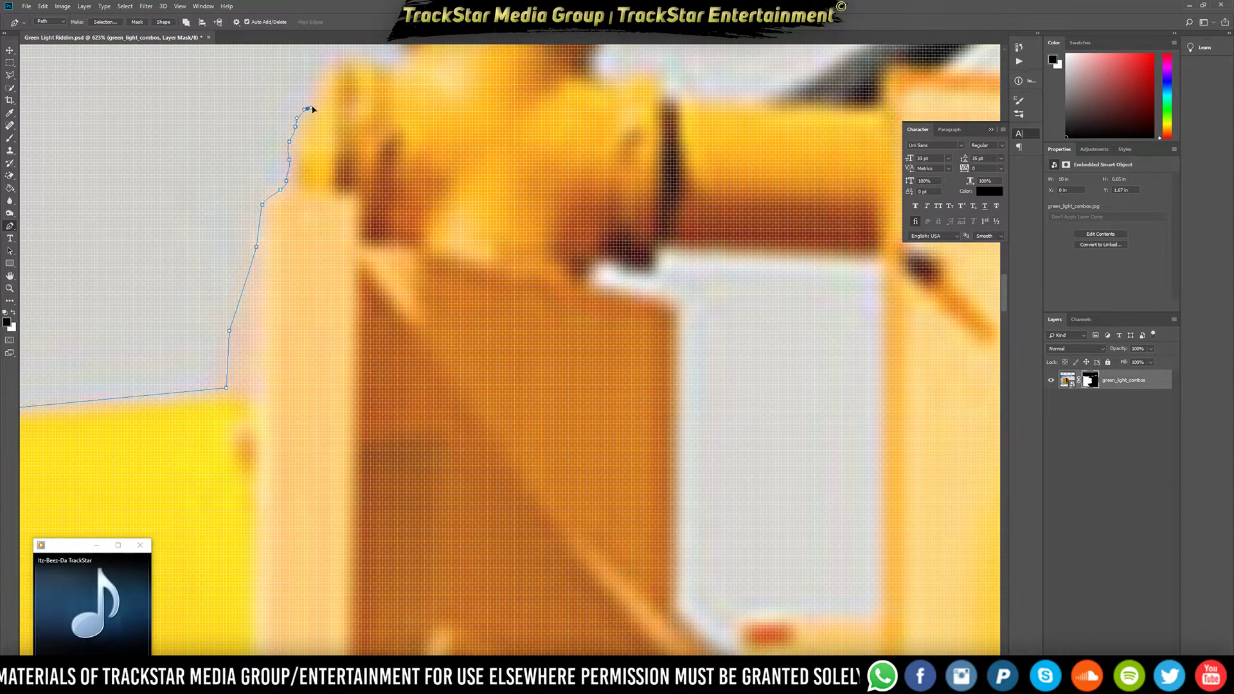
left_click_drag(328, 66, 333, 63)
left_click_drag(349, 61, 368, 63)
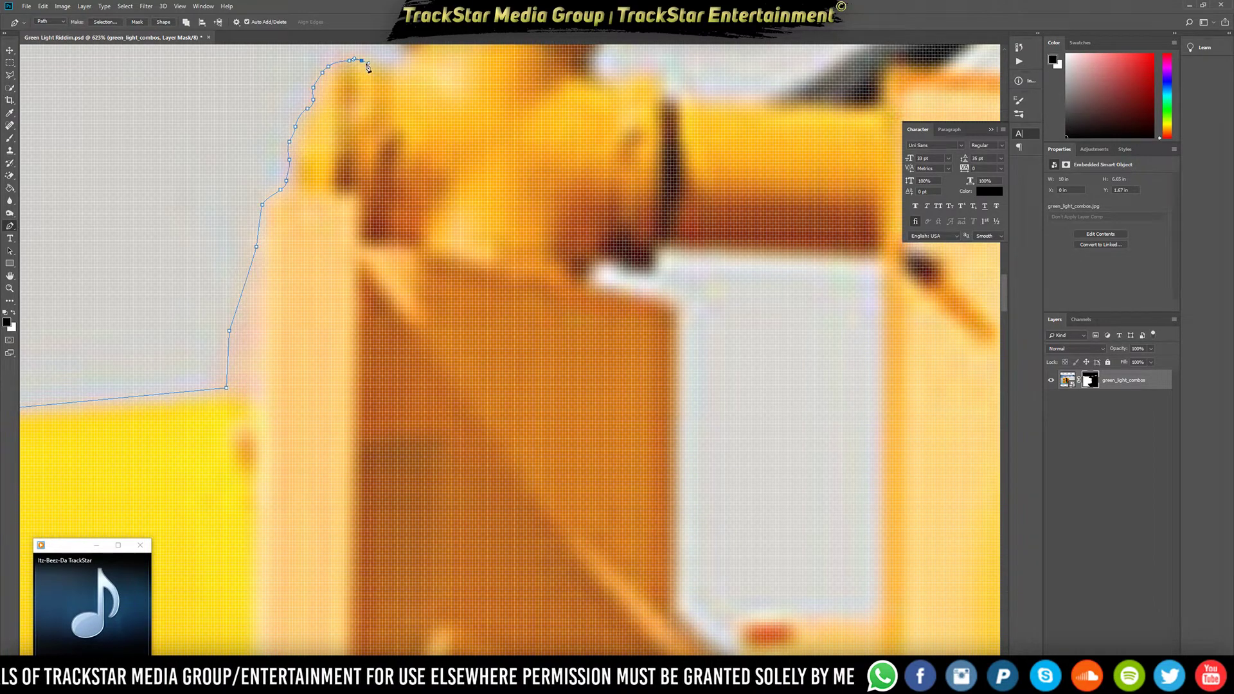
Trace the path up and over the cap of the upper left pipe fitting to the base of the looping cable
scroll(410, 80, "down", 13)
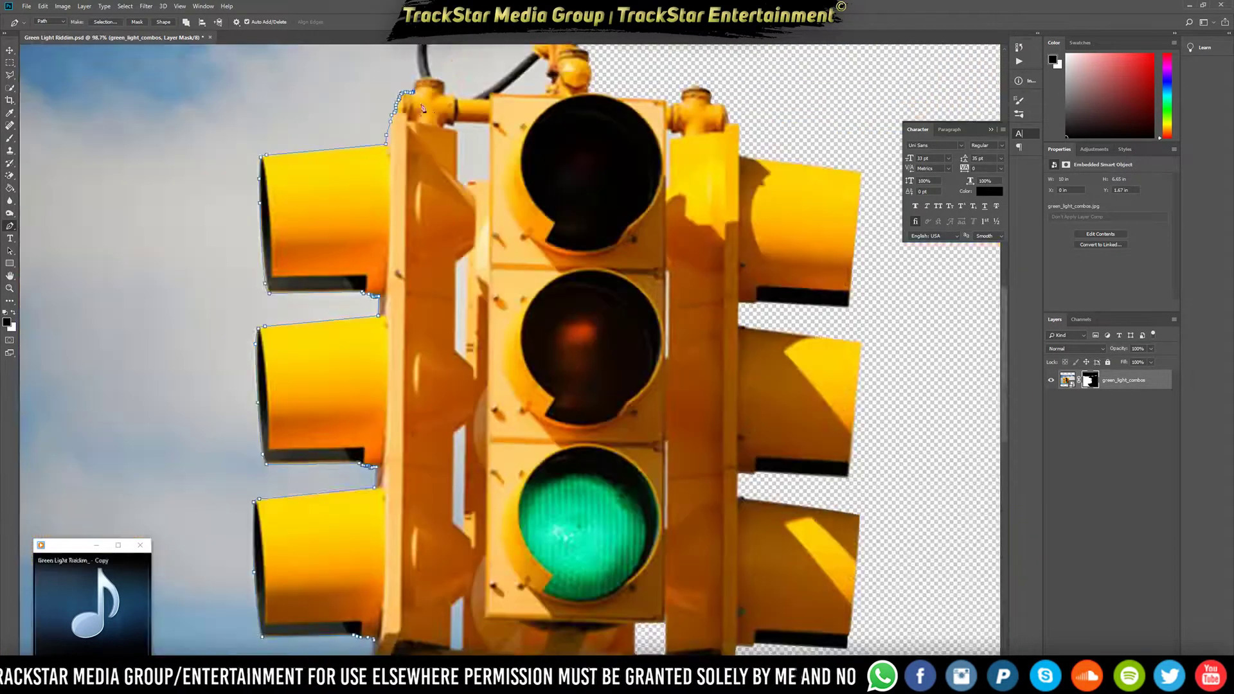
scroll(385, 110, "up", 5)
scroll(508, 154, "up", 7)
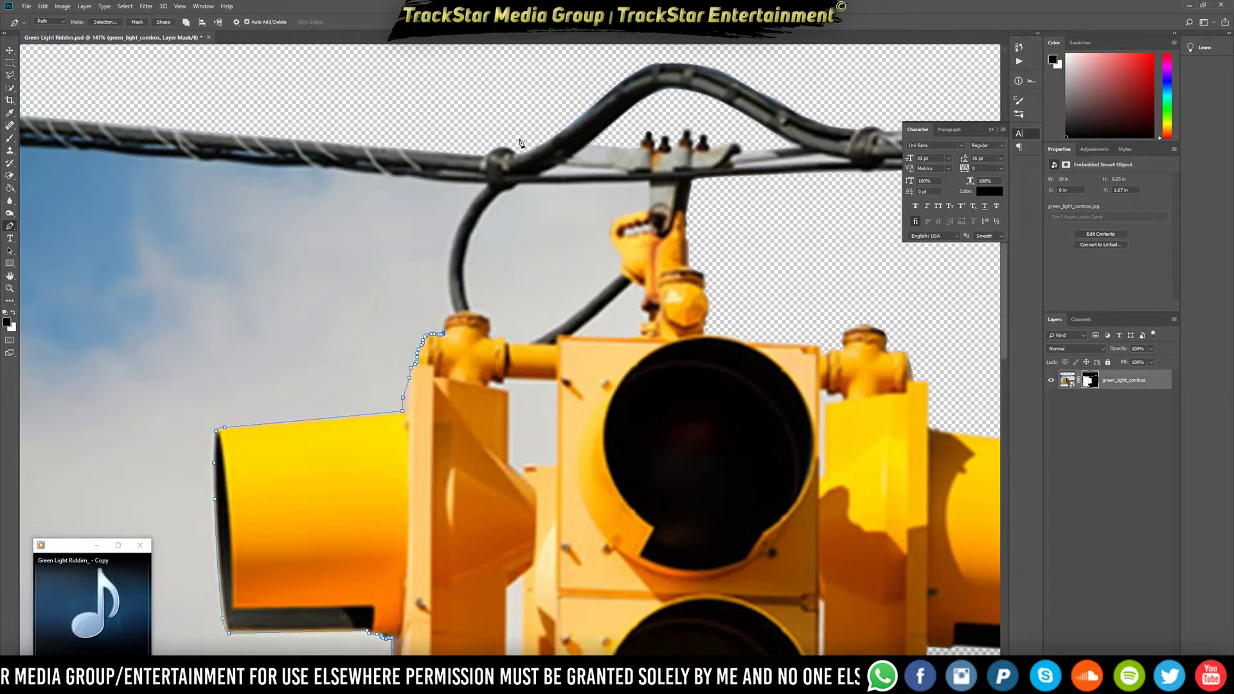
scroll(487, 300, "up", 7)
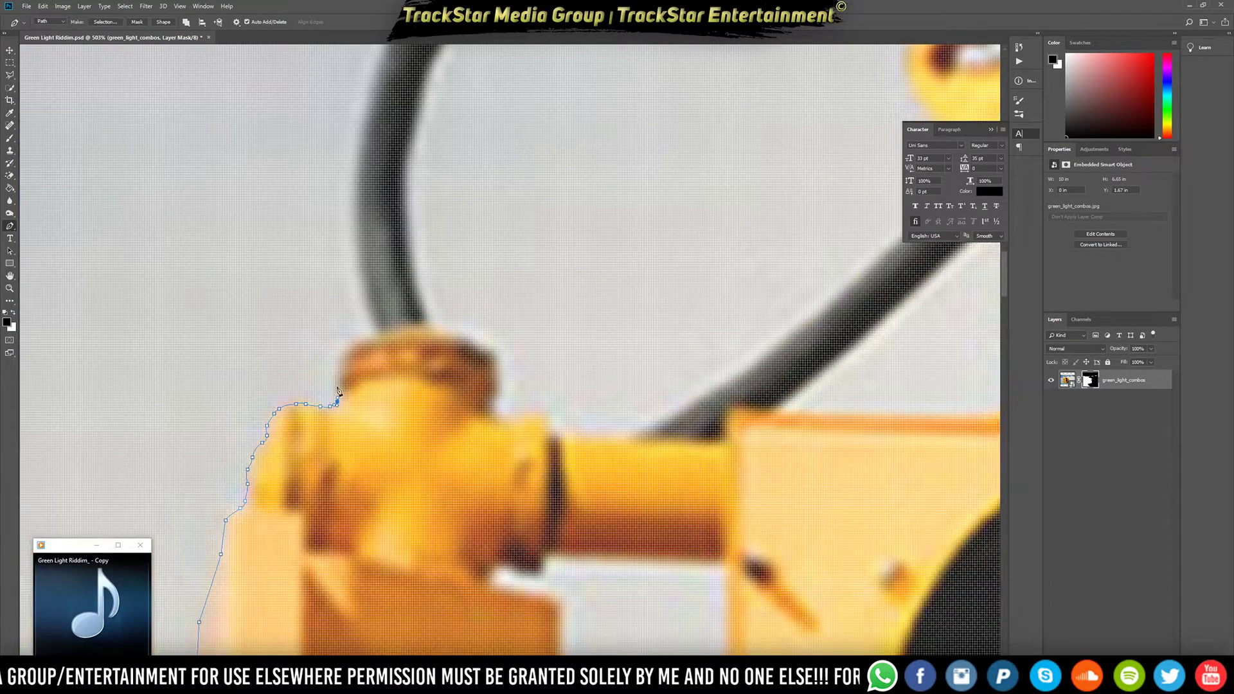
scroll(337, 390, "up", 5)
left_click_drag(350, 313, 401, 269)
left_click_drag(406, 262, 420, 259)
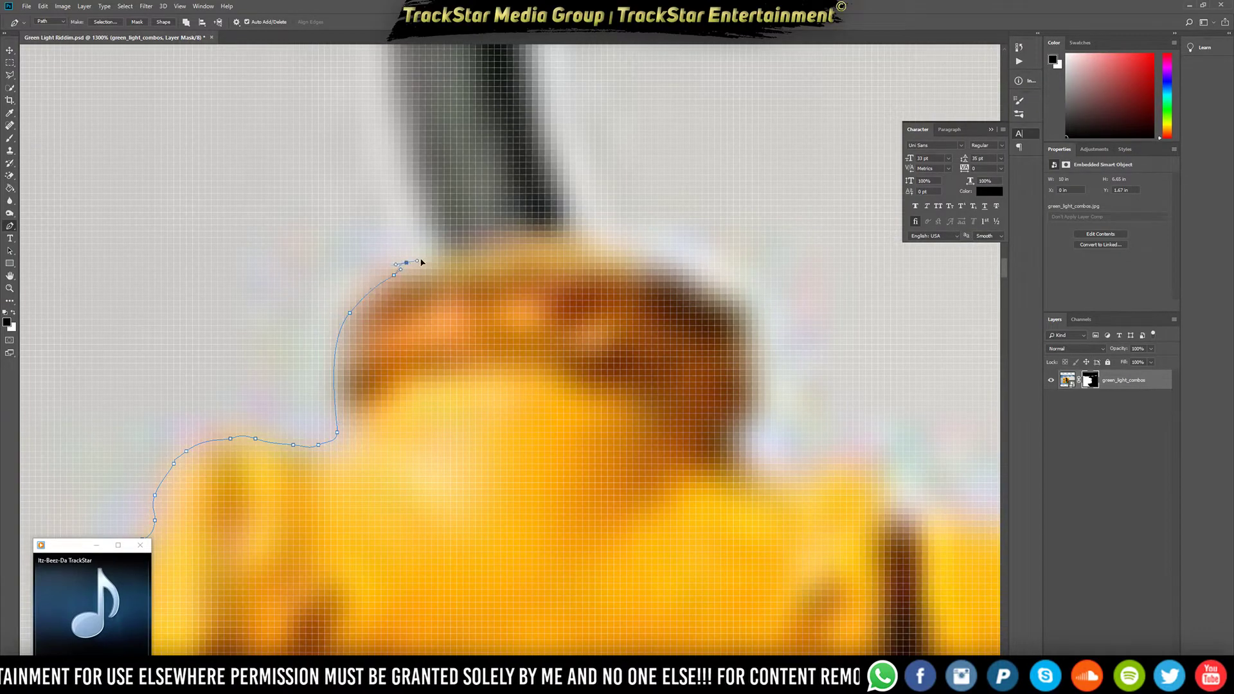
Extend the path up to where the looping cable meets the main cable and curve it along the loop's outer edge
scroll(436, 242, "down", 6)
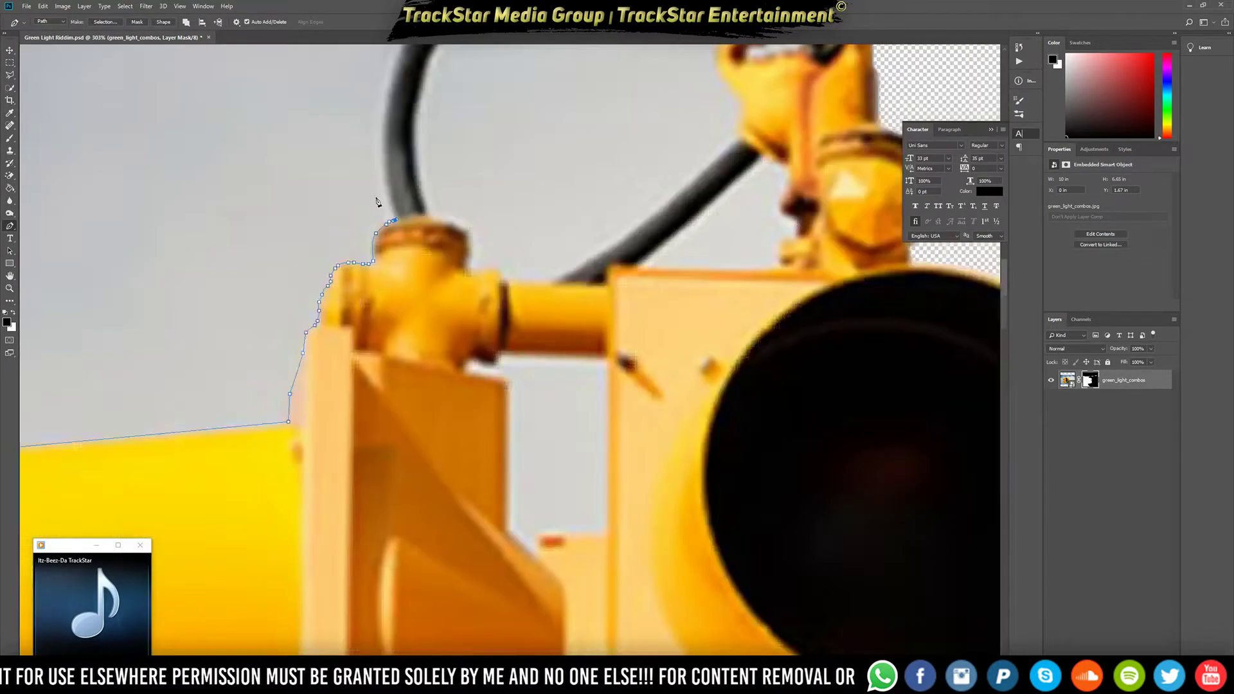
scroll(422, 122, "up", 3)
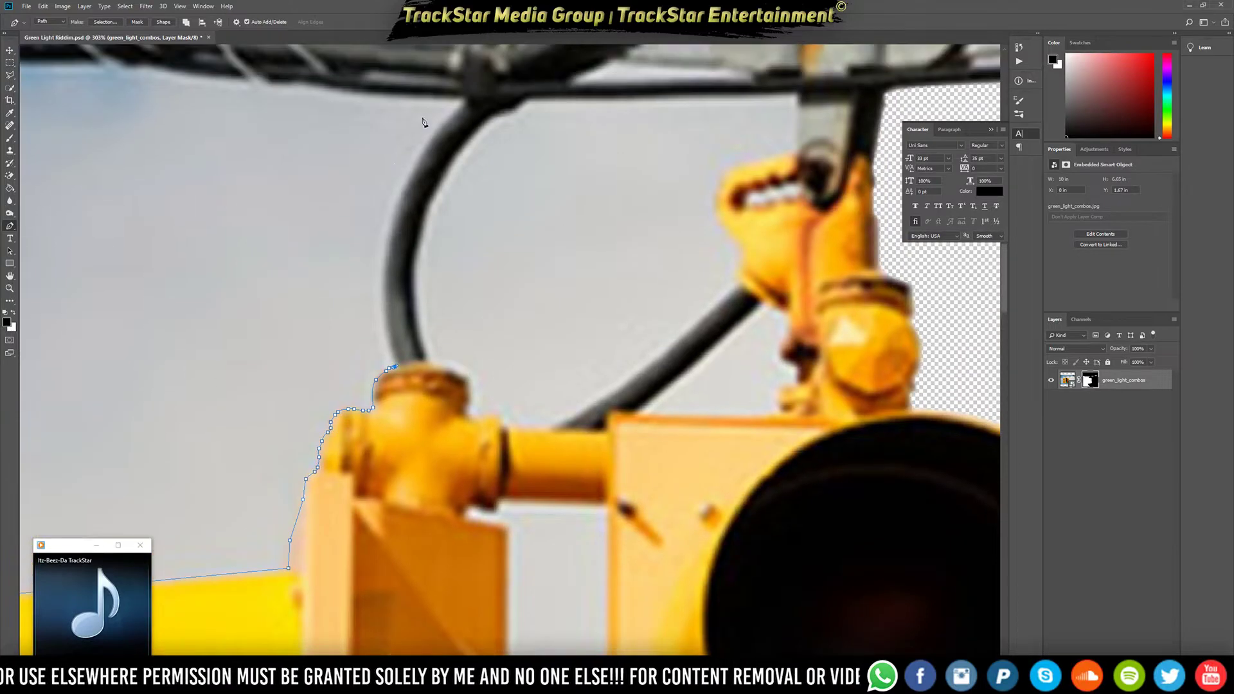
left_click(464, 99)
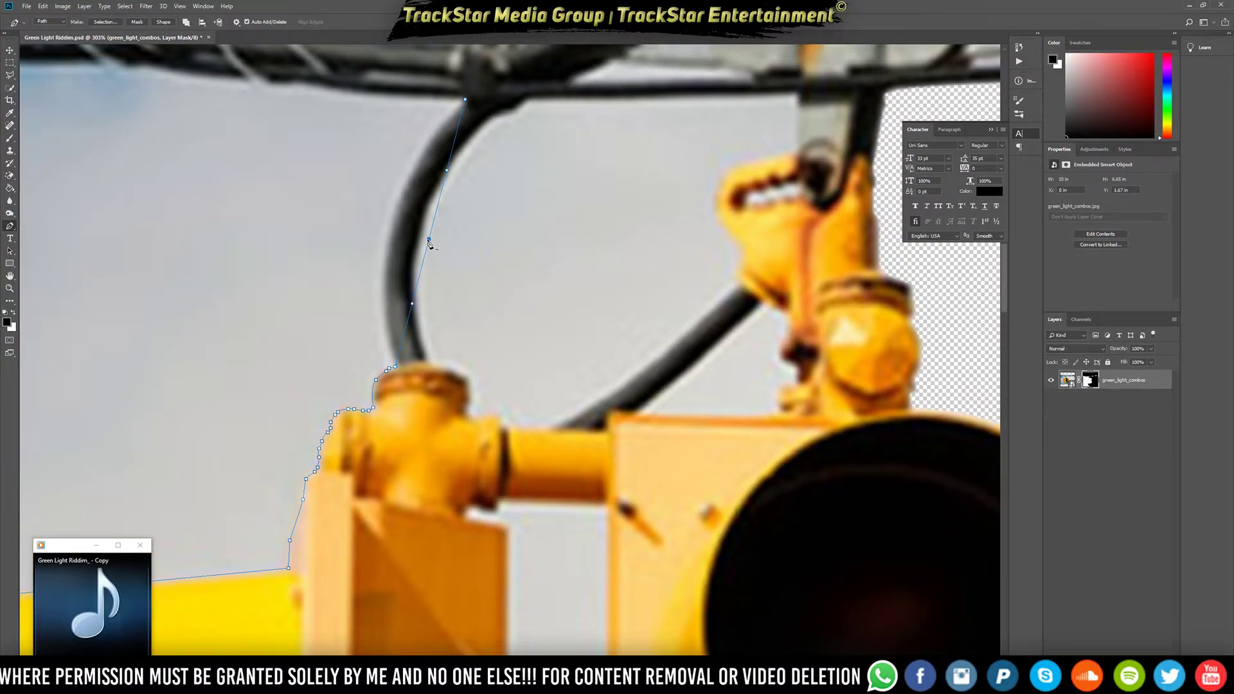
left_click_drag(429, 239, 387, 240)
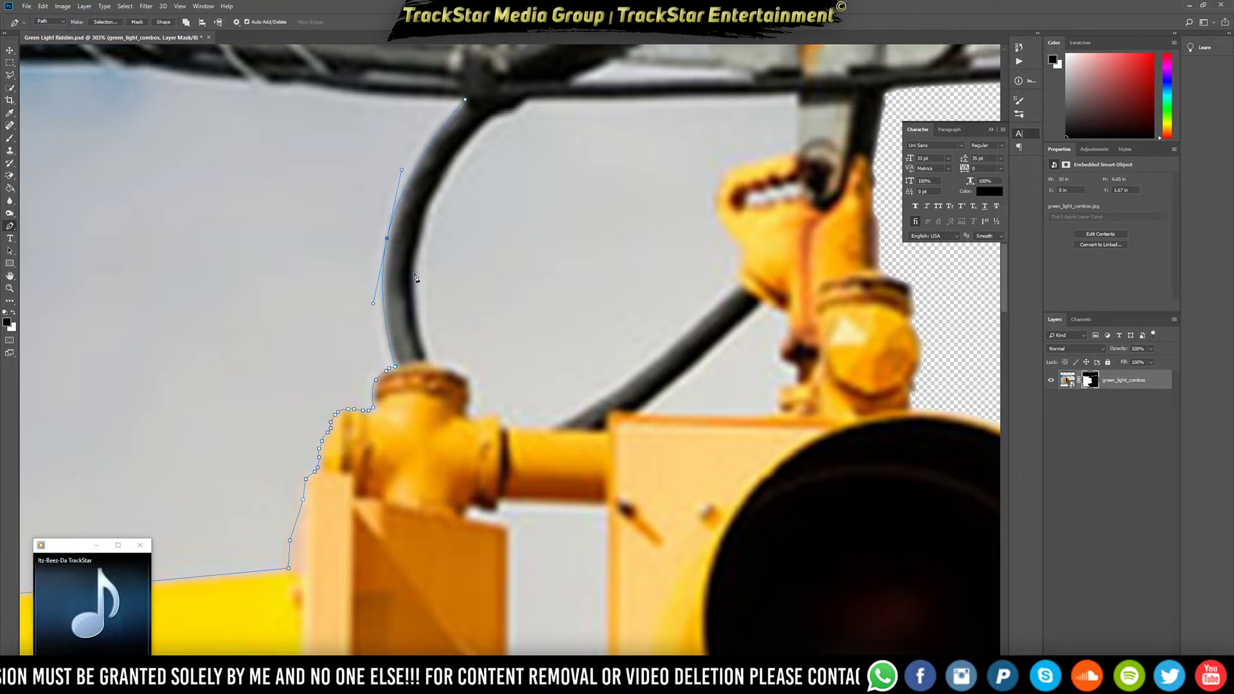
Continue the path along the main cable's underside to the canvas's left edge, adding anchors around a protruding cable wrap
scroll(427, 242, "up", 3)
scroll(336, 213, "down", 10)
scroll(39, 215, "down", 6)
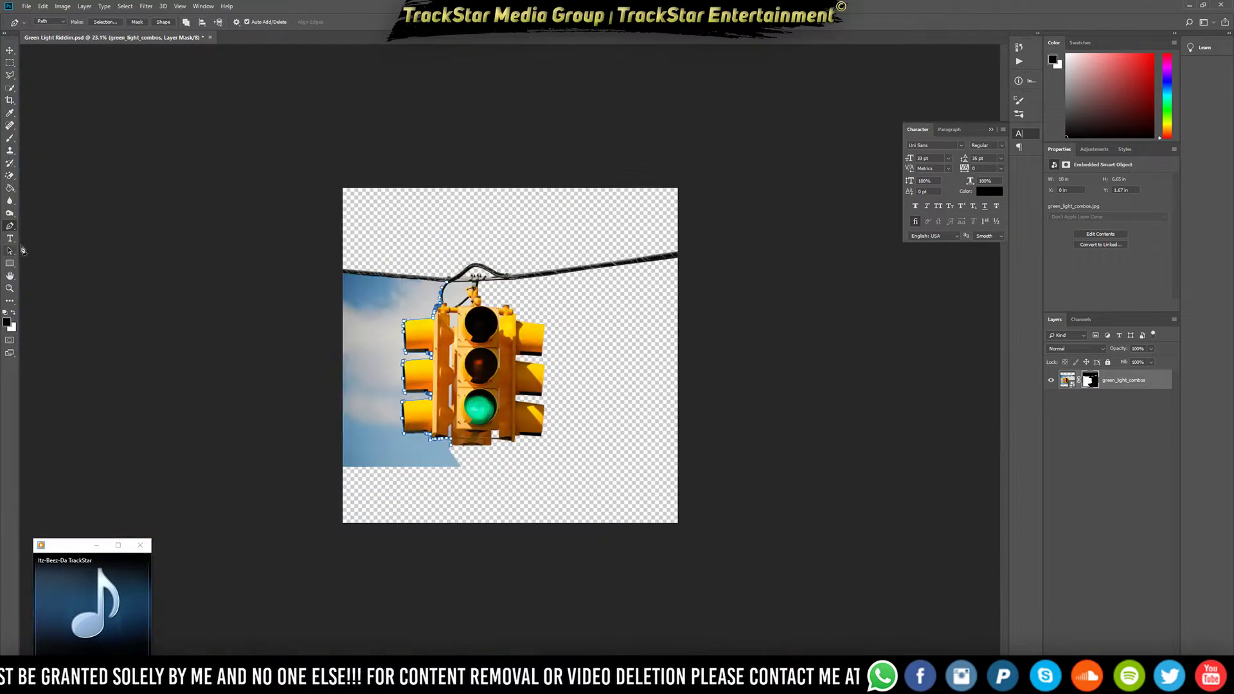
scroll(190, 247, "up", 9)
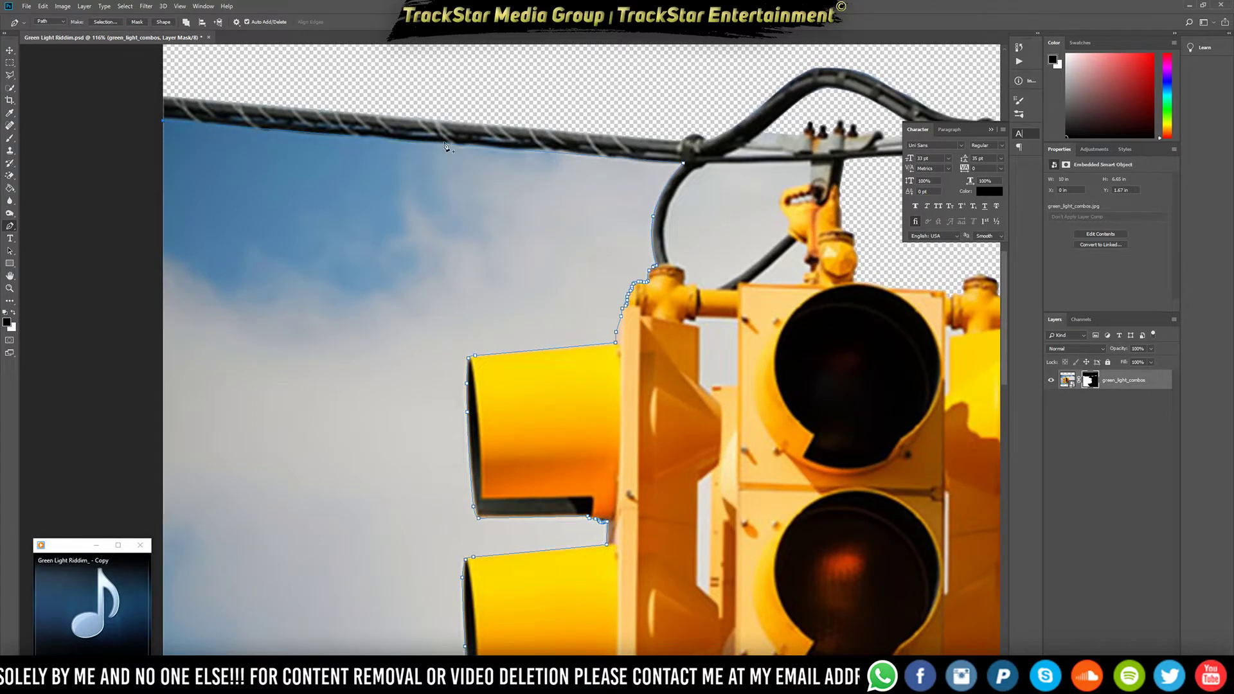
scroll(391, 165, "up", 3)
scroll(471, 268, "up", 8)
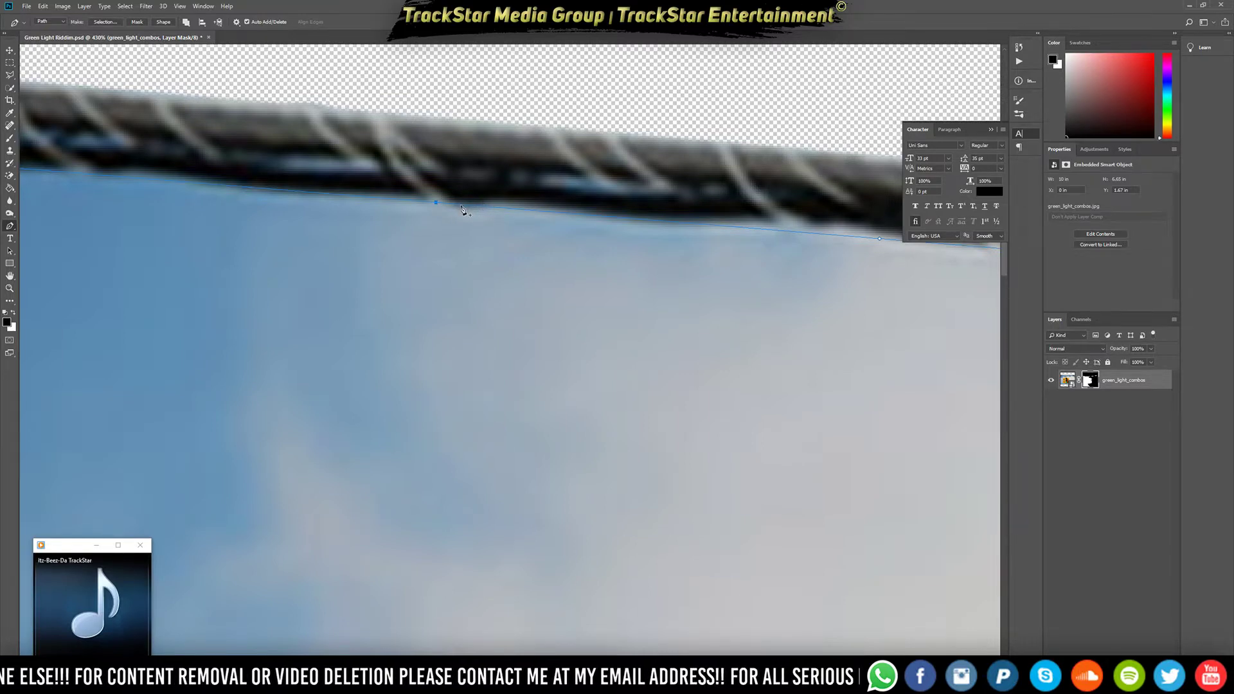
left_click_drag(461, 207, 498, 208)
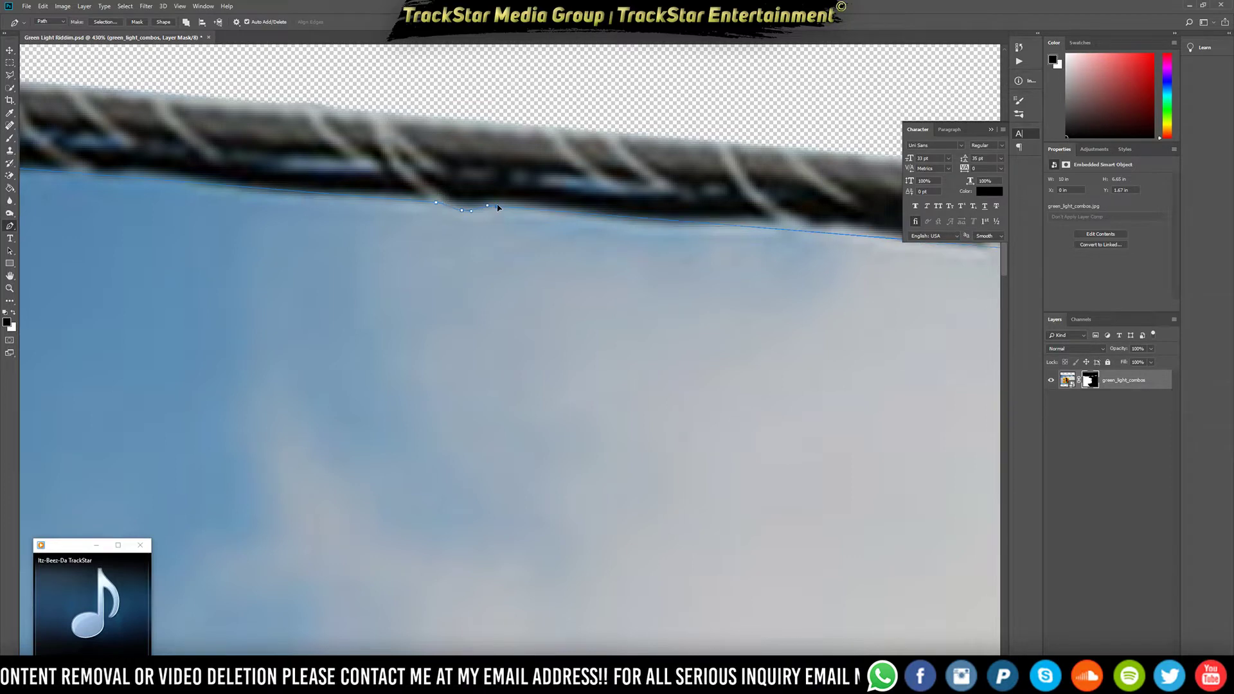
scroll(534, 232, "down", 12)
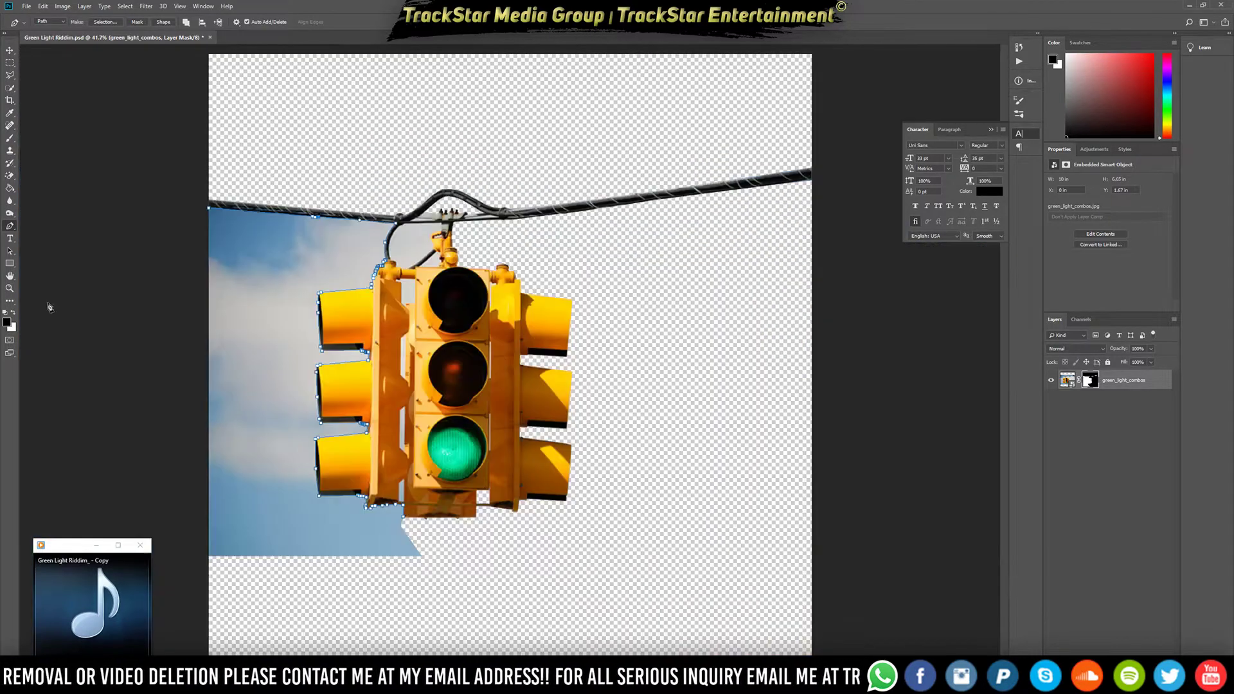
Extend the path outside the canvas around the left sky area and convert it into a new anti-aliased selection
left_click(10, 301)
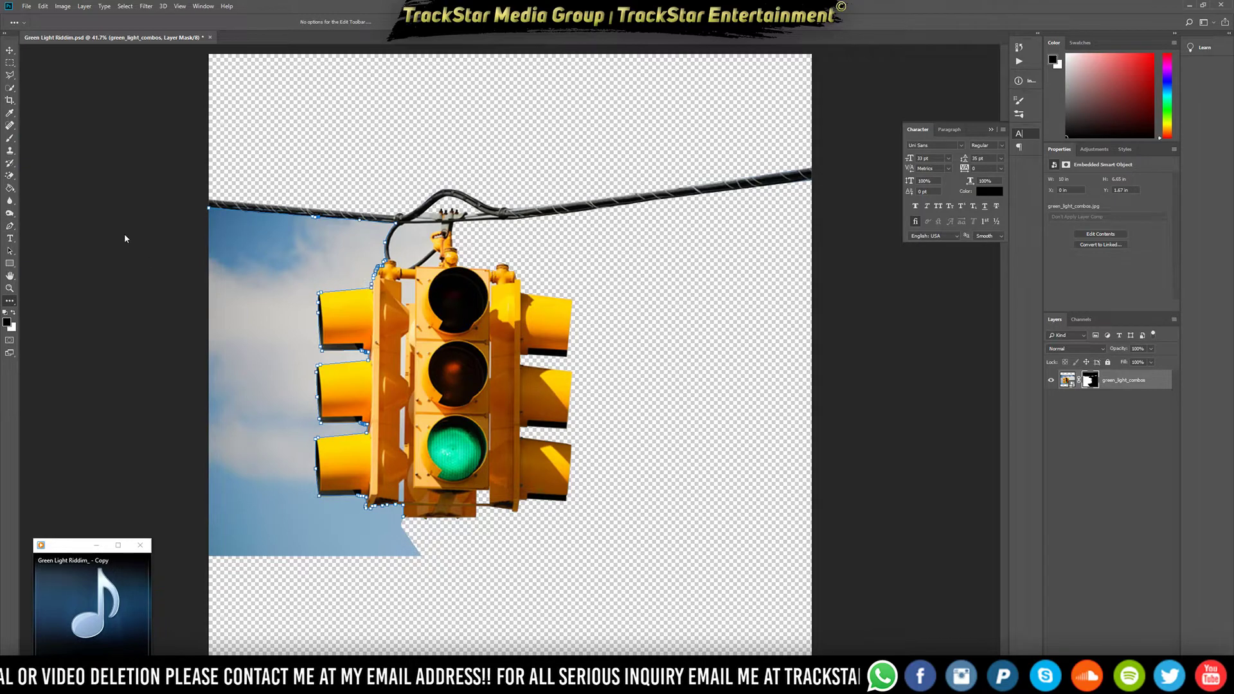
key("p")
left_click(108, 347)
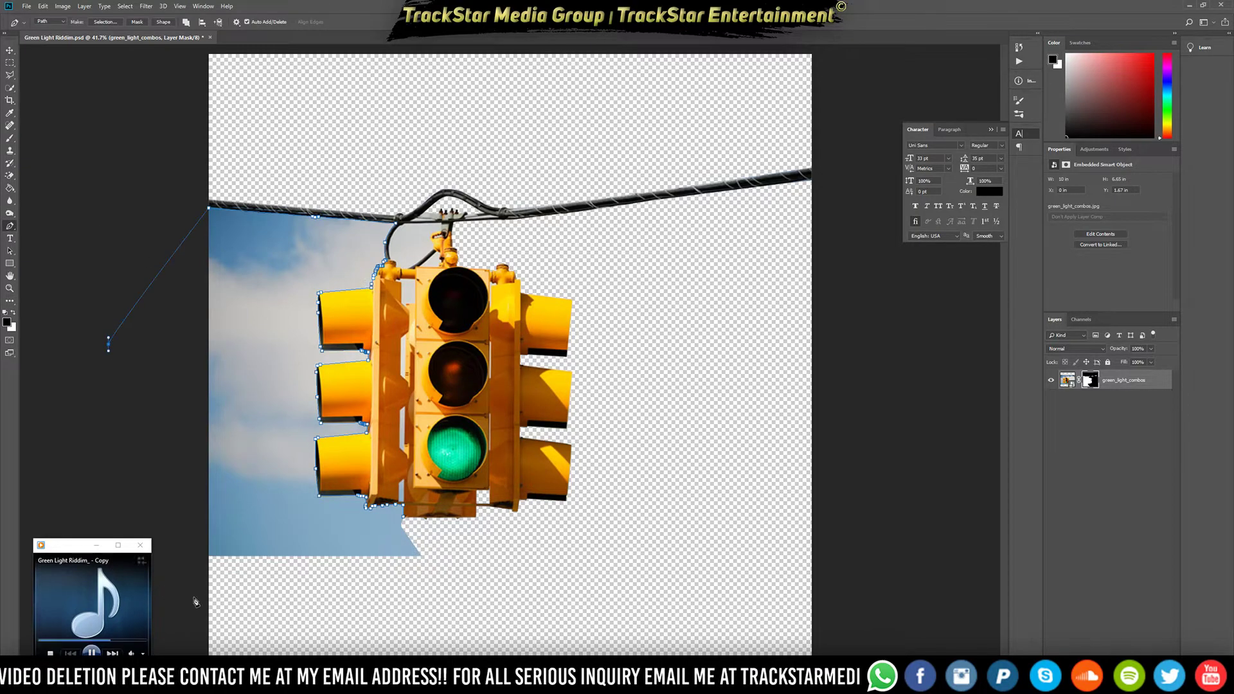
left_click(232, 615)
right_click(397, 543)
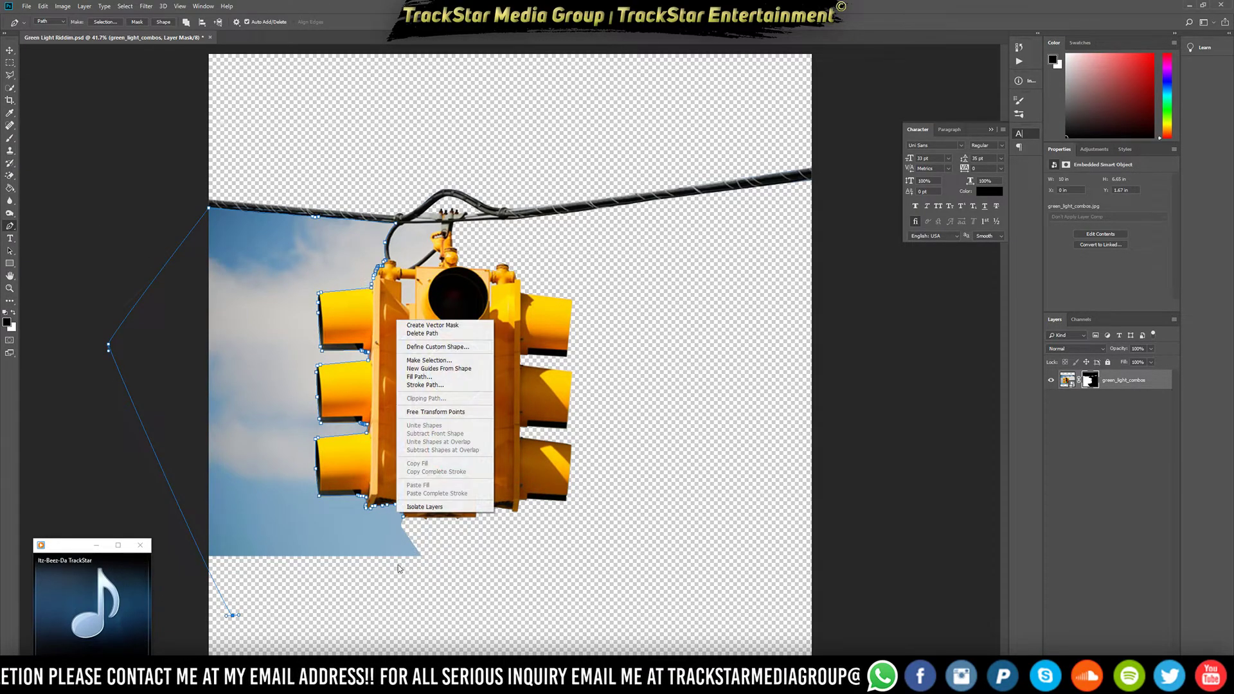
left_click(449, 359)
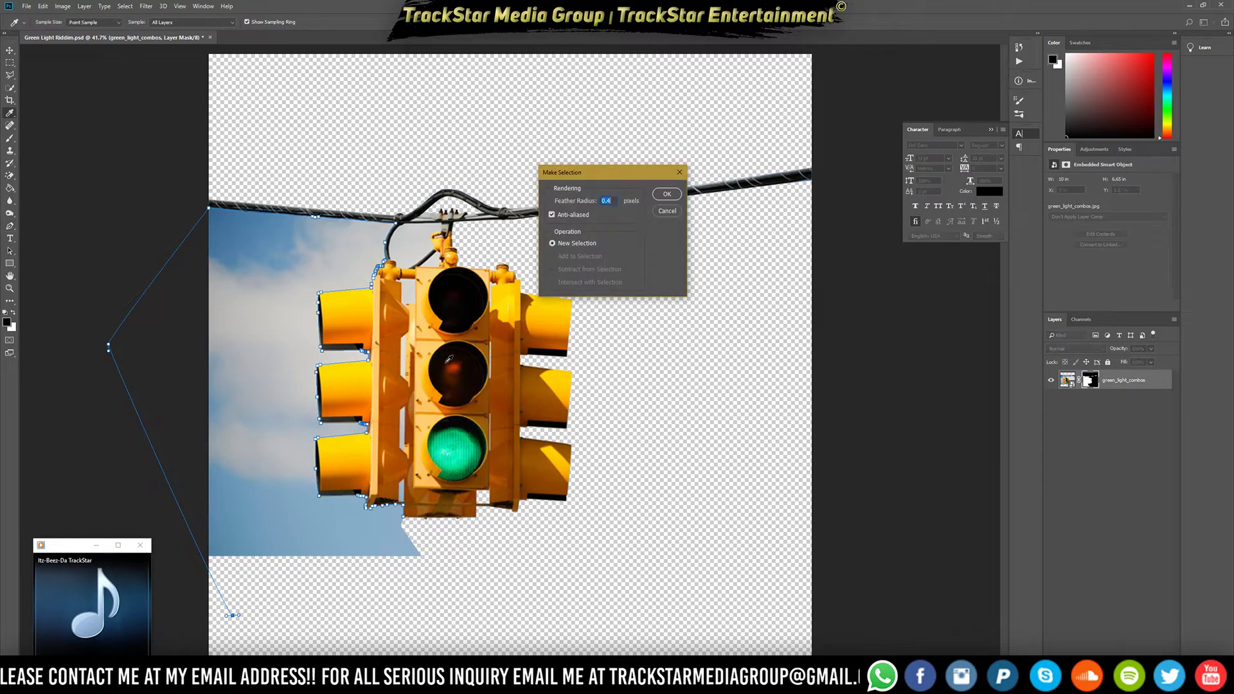
key("Return")
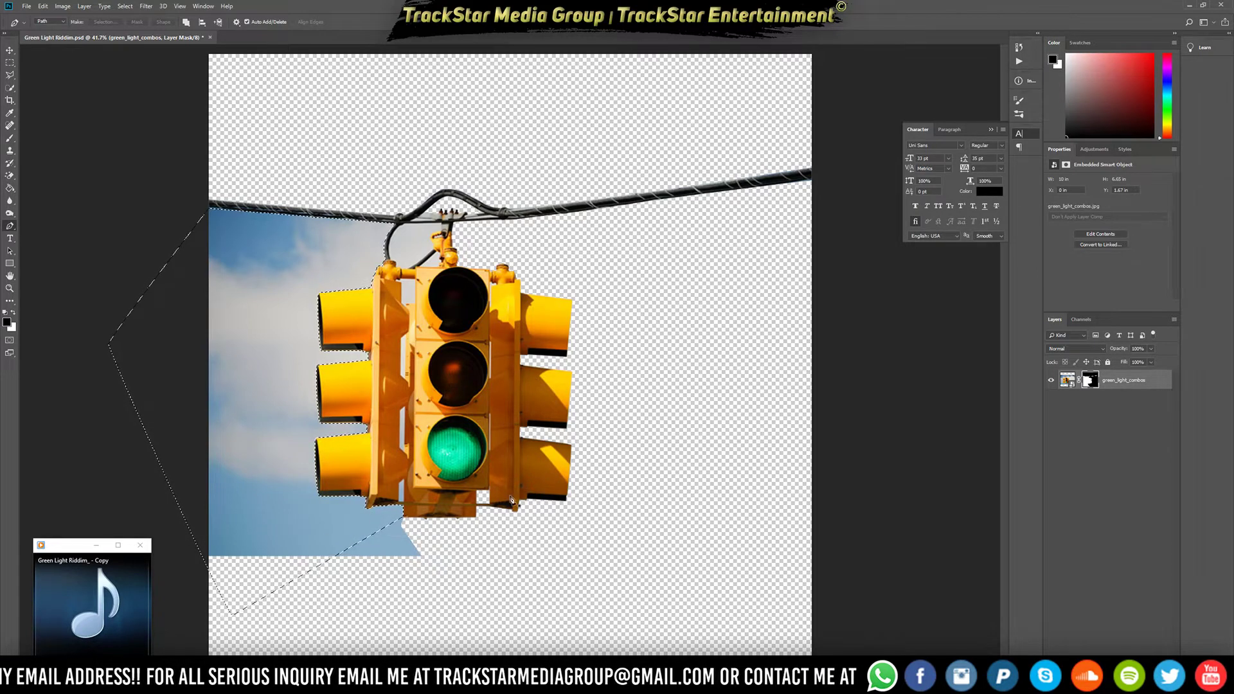
Paint black on the layer mask over the selected left sky to hide it, and deselect
key("b")
mouse_move(403, 539)
left_mouse_down()
mouse_move(244, 616)
mouse_move(212, 512)
mouse_move(310, 350)
mouse_move(333, 214)
mouse_move(398, 179)
left_mouse_up()
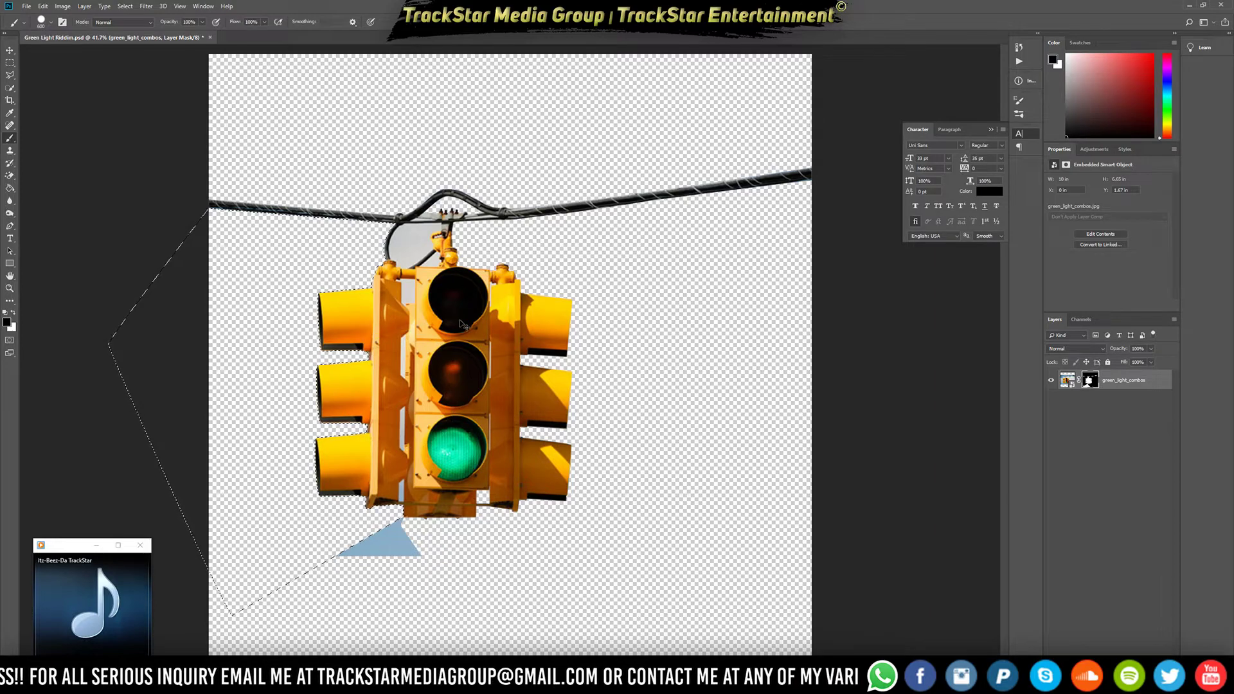
key("ctrl+d")
Reduce the brush size and paint out the leftover blue sky triangle below the traffic light on the layer mask
scroll(361, 585, "up", 10)
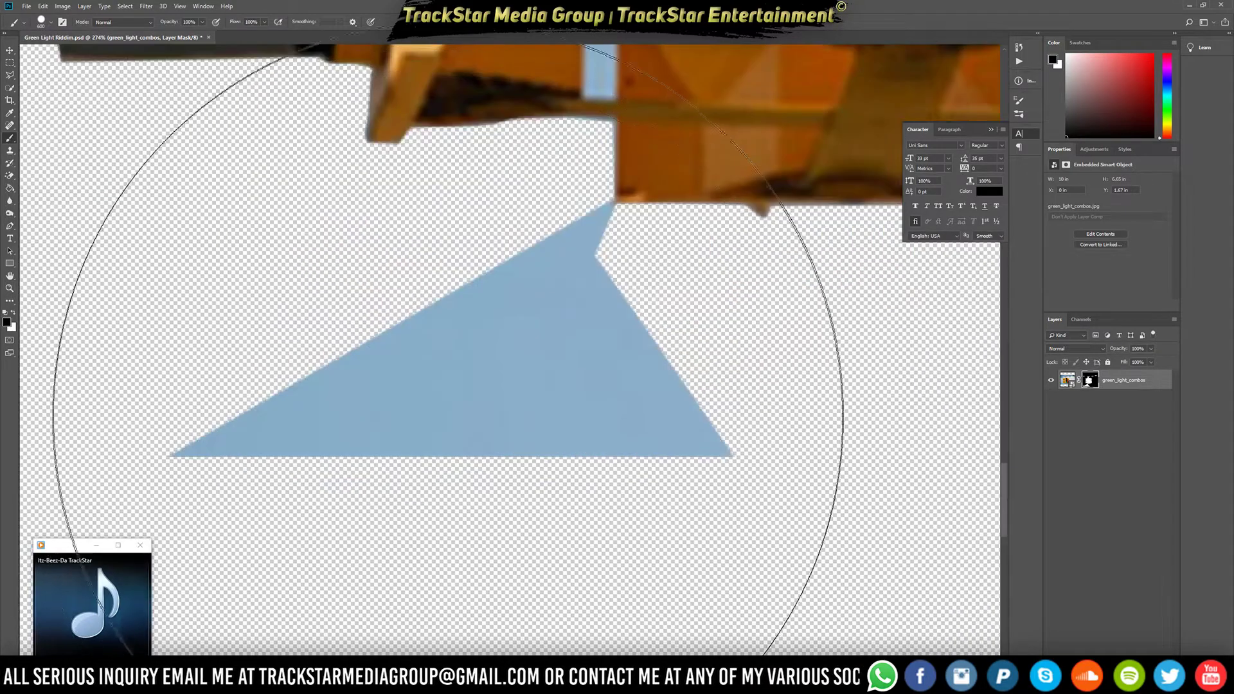
key("[")
key("[")
key("[")
key("[")
key("[")
key("[")
key("[")
key("[")
key("[")
key("[")
key("[")
key("[")
key("[")
mouse_move(415, 442)
left_mouse_down()
mouse_move(354, 456)
mouse_move(154, 461)
mouse_move(427, 389)
mouse_move(700, 476)
mouse_move(757, 399)
mouse_move(435, 332)
mouse_move(256, 394)
mouse_move(595, 325)
mouse_move(523, 268)
mouse_move(597, 257)
mouse_move(571, 217)
mouse_move(612, 271)
left_mouse_up()
Shrink the brush further and mask out the stray gray pixels at the lower left corner of the light's bottom section
scroll(597, 216, "up", 4)
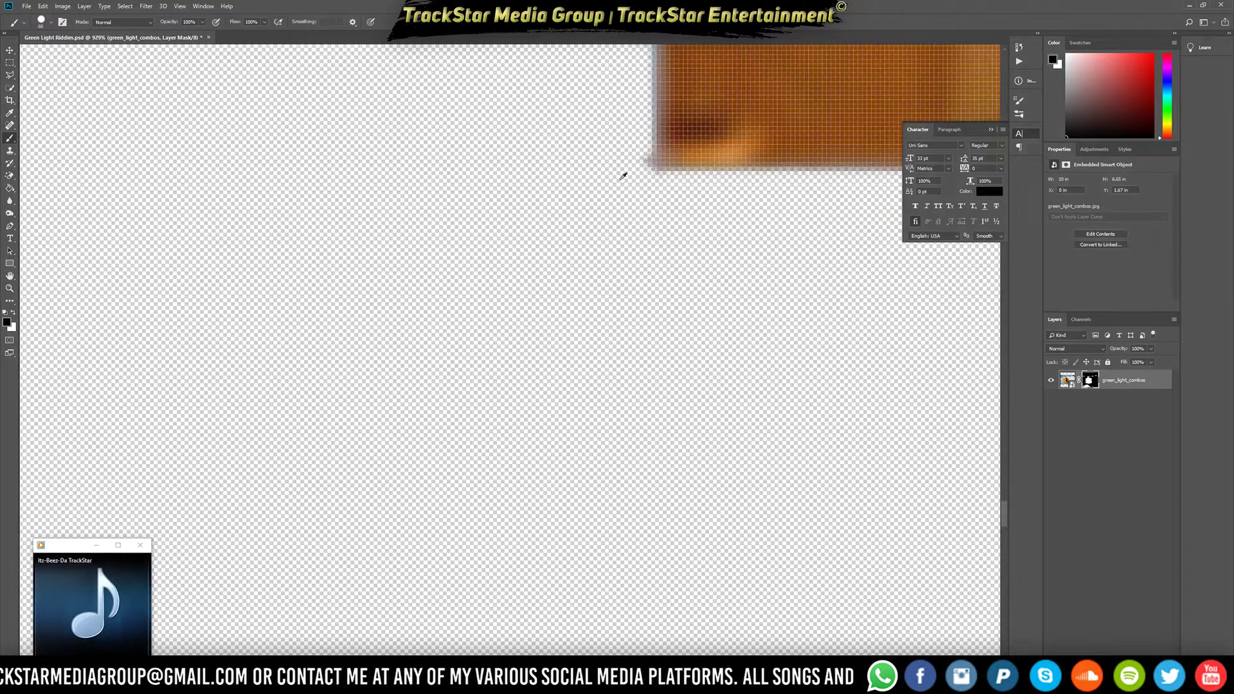
scroll(642, 170, "up", 2)
scroll(664, 168, "up", 2)
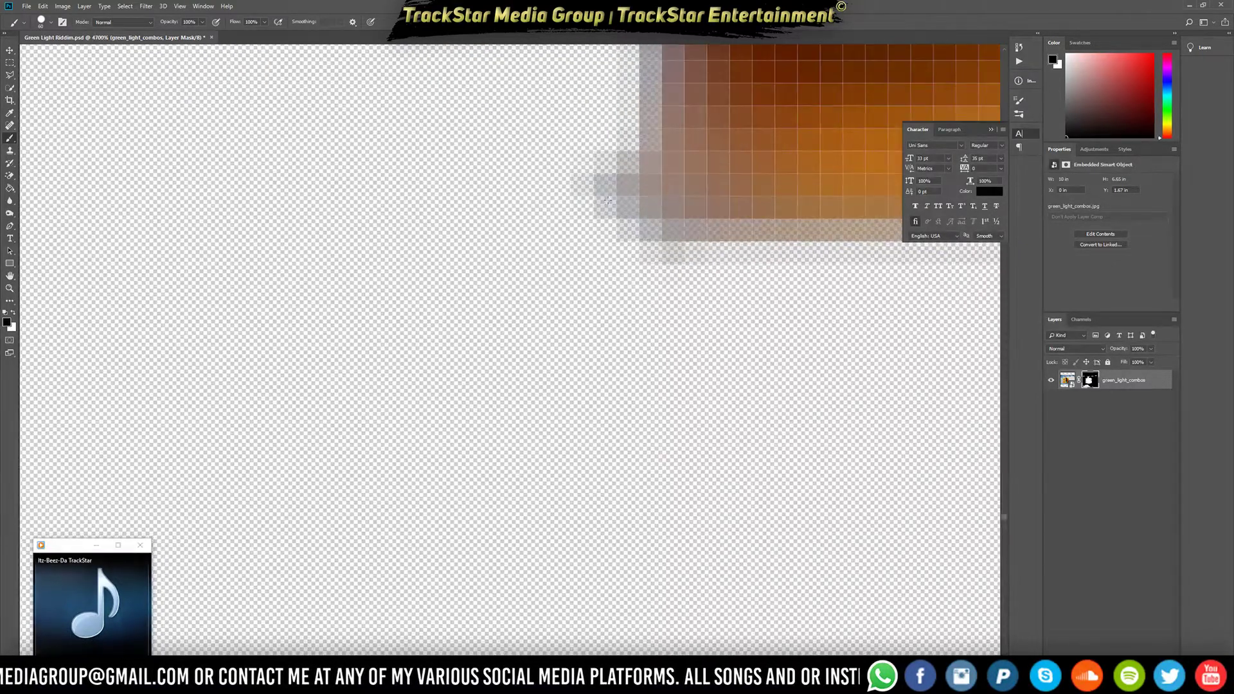
key("bracketleft")
key("bracketleft")
key("bracketleft")
key("bracketleft")
key("bracketleft")
key("bracketleft")
key("bracketleft")
key("bracketleft")
key("bracketleft")
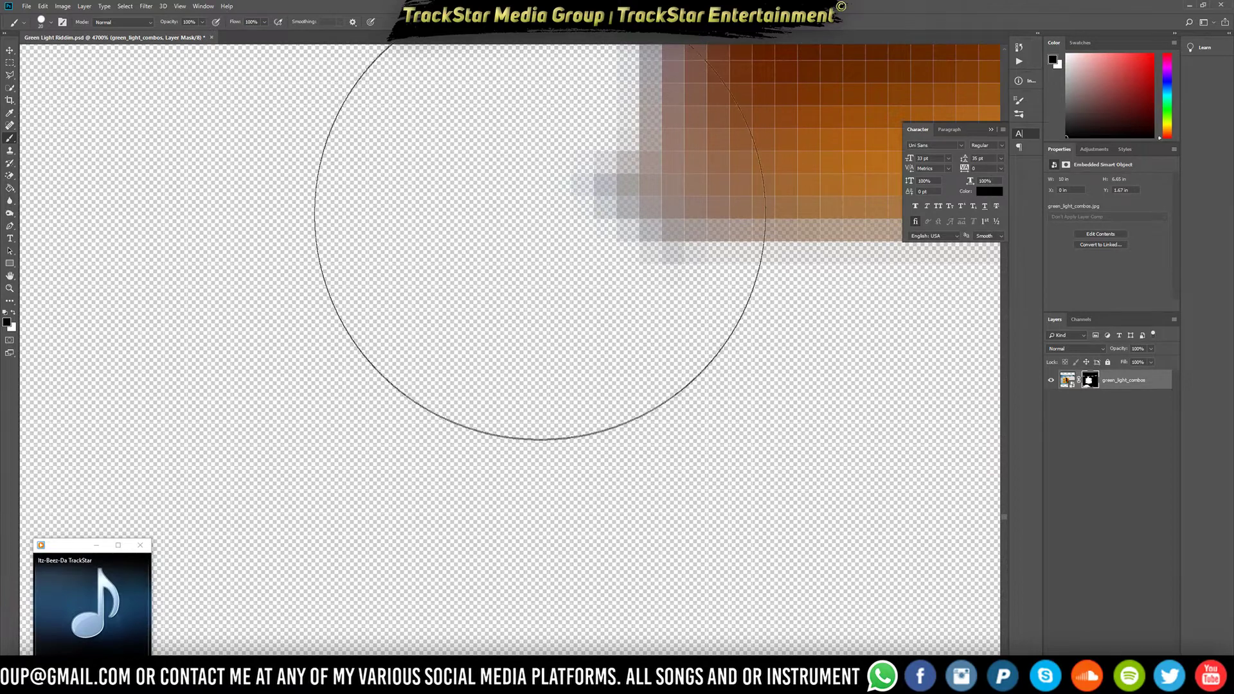
key("bracketleft")
key("bracketleft")
key("bracketleft")
mouse_move(551, 166)
left_mouse_down()
mouse_move(552, 198)
mouse_move(566, 165)
mouse_move(568, 178)
mouse_move(562, 276)
left_mouse_up()
Draw a closed pen path around the narrow sky gap between the left and center housings near the light's bottom
scroll(562, 276, "down", 12)
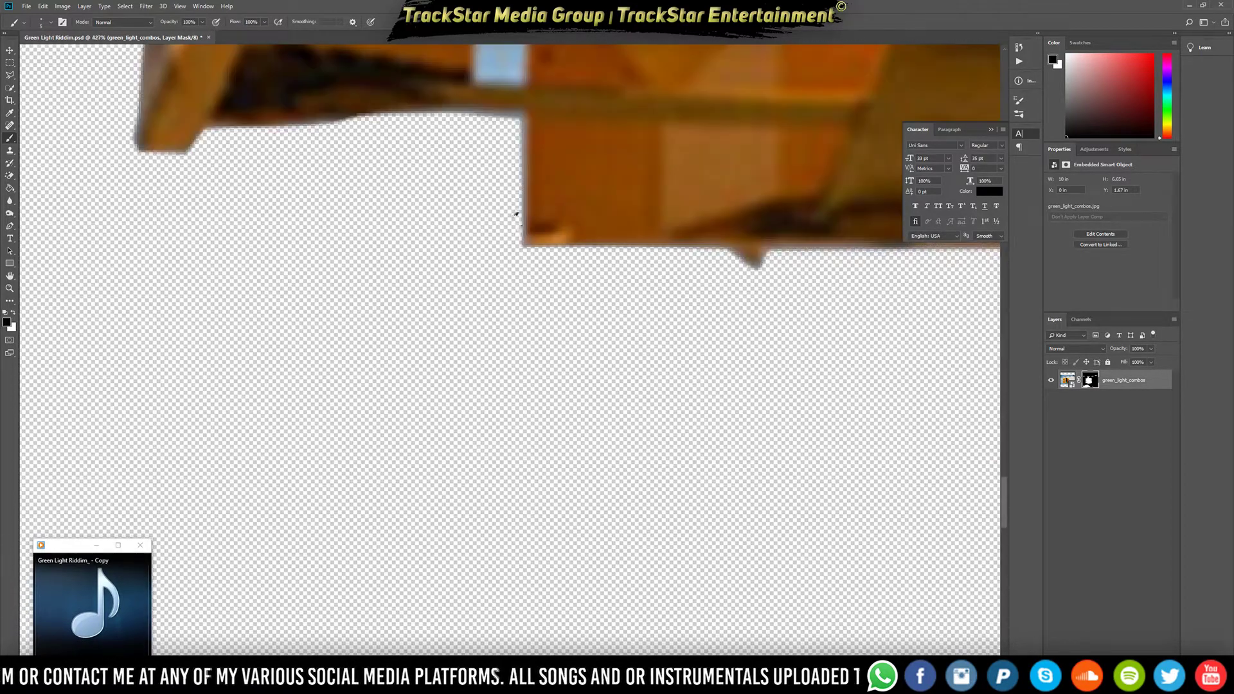
scroll(554, 211, "down", 6)
scroll(428, 348, "up", 5)
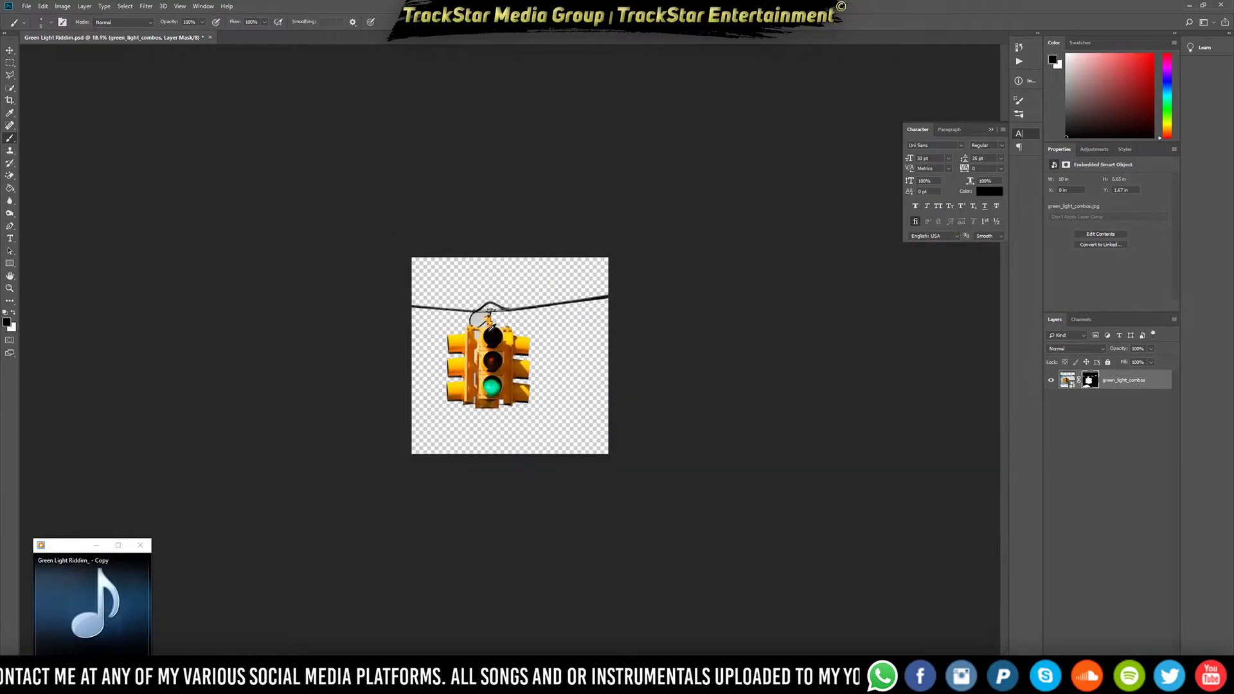
scroll(395, 367, "up", 2)
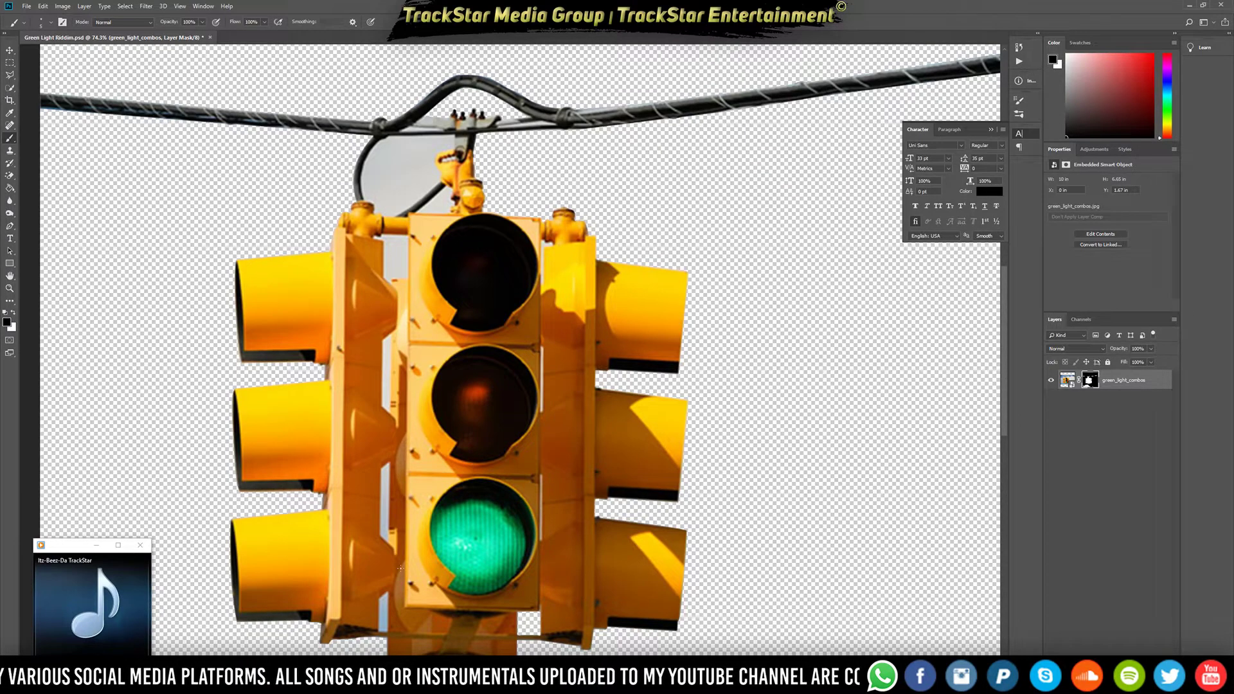
scroll(404, 514, "up", 1)
scroll(371, 617, "up", 8)
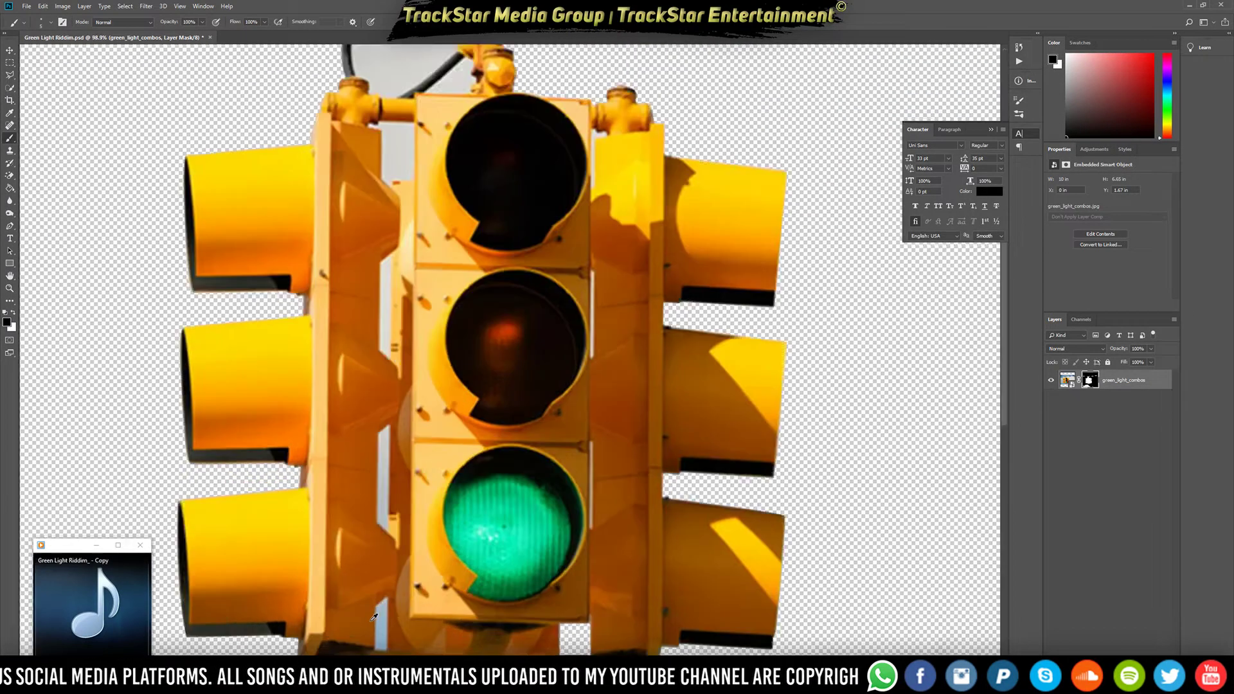
scroll(387, 560, "up", 10)
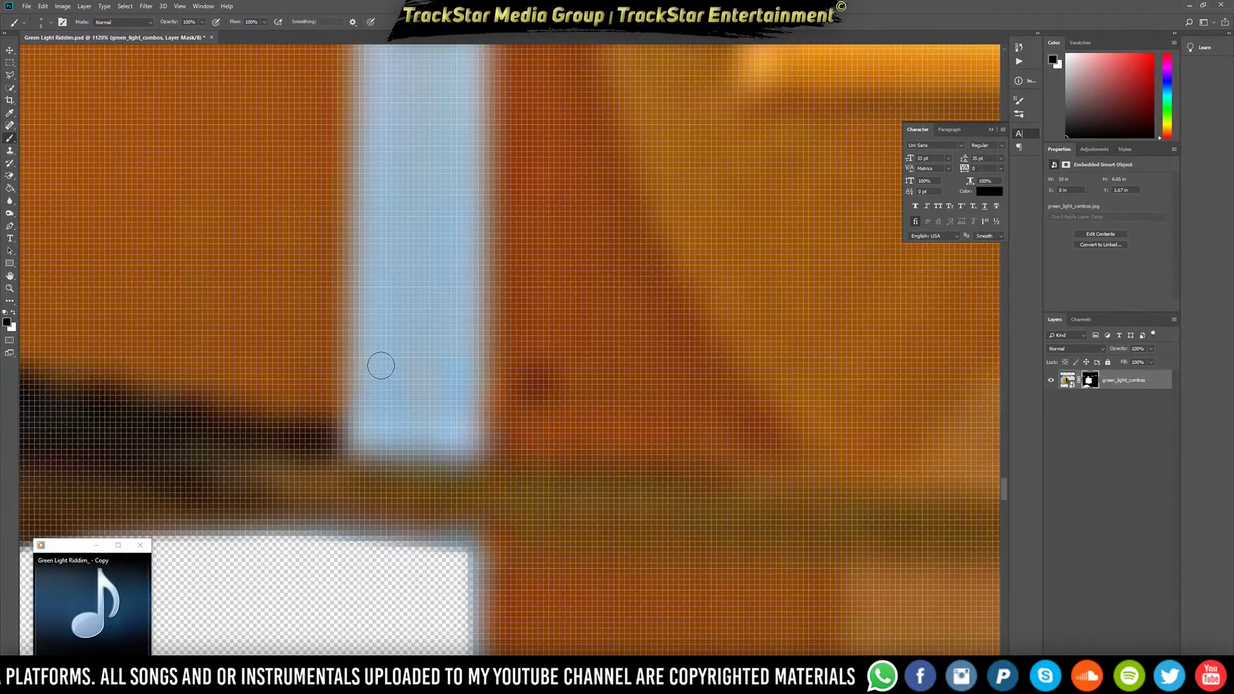
key("p")
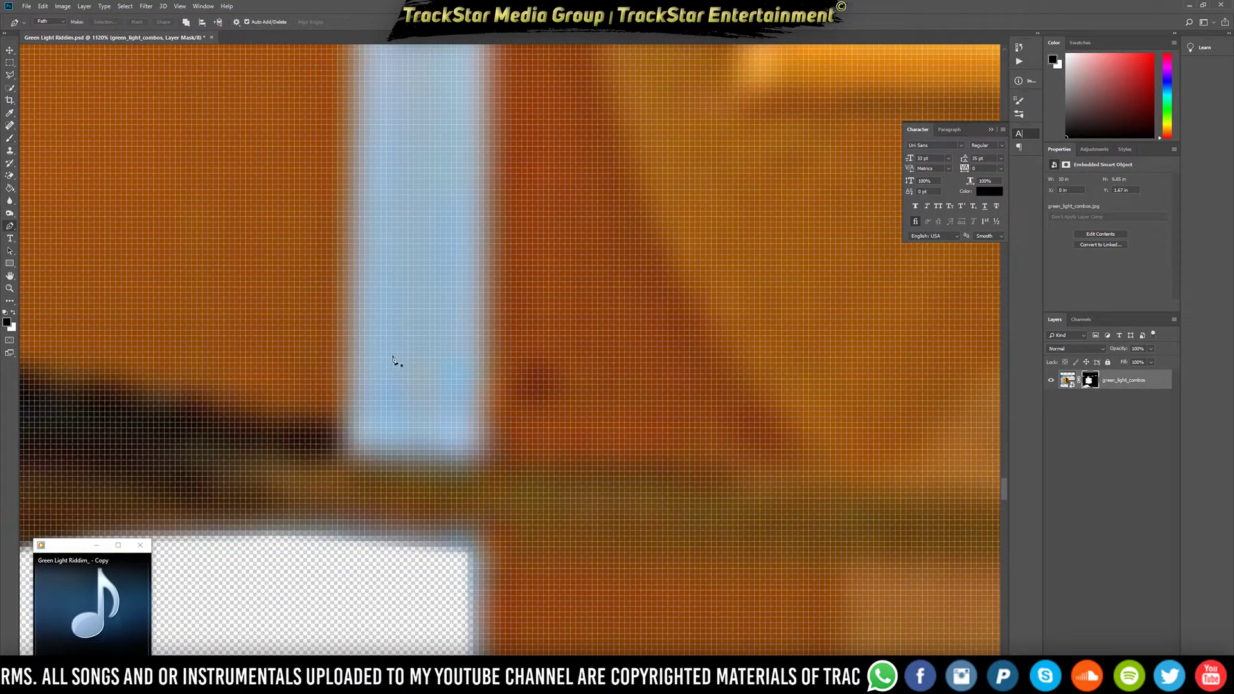
left_click_drag(343, 434, 347, 441)
left_click_drag(364, 449, 449, 456)
left_click_drag(457, 455, 462, 454)
scroll(485, 327, "down", 6)
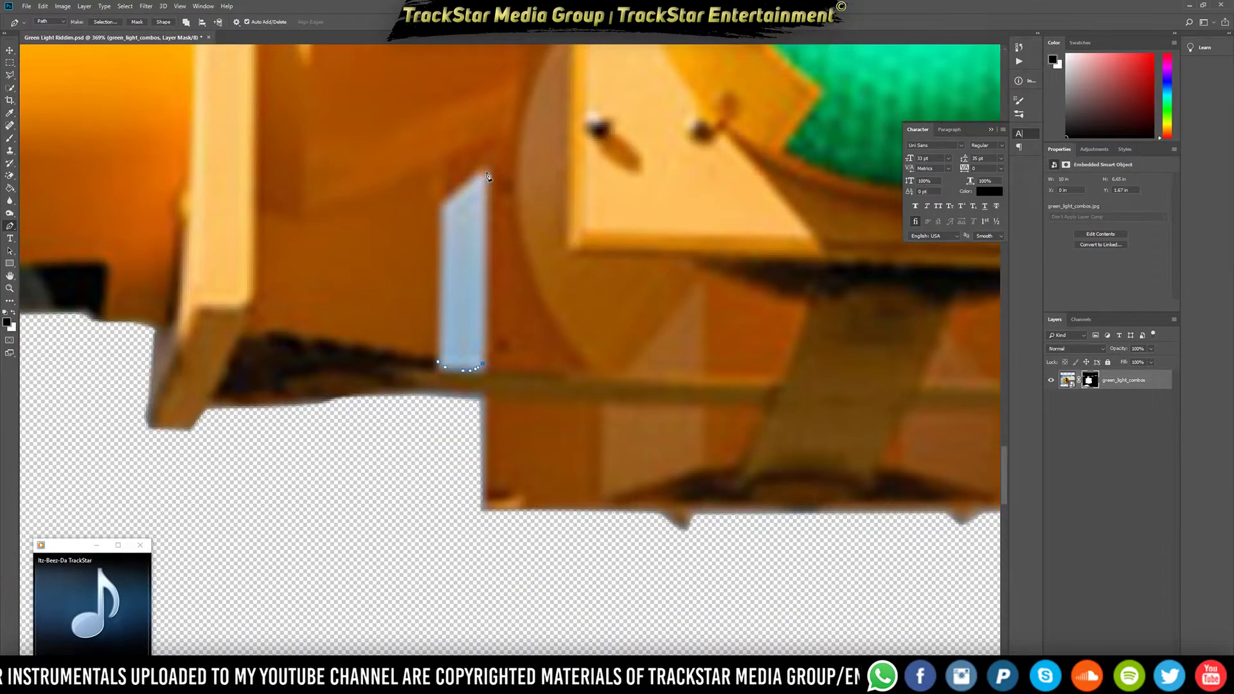
left_click(445, 206)
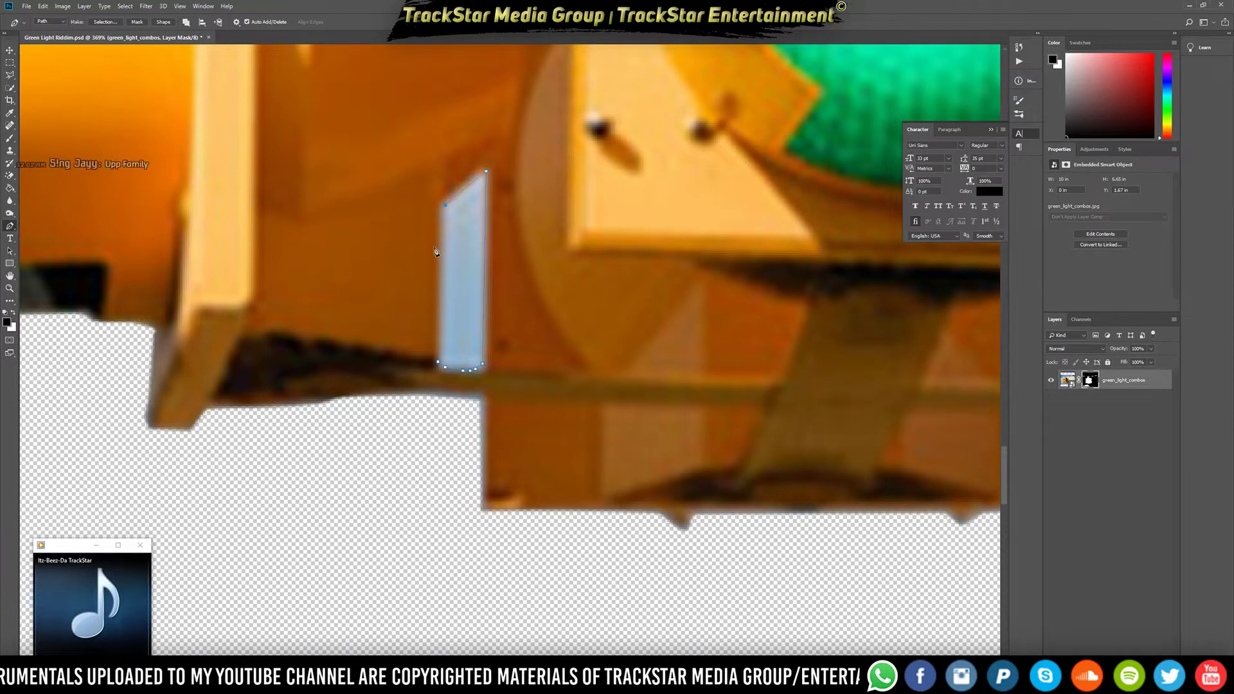
left_click(439, 363)
Convert the gap's path to a selection, mask out the sky inside it with an enlarged brush, and deselect
right_click(460, 311)
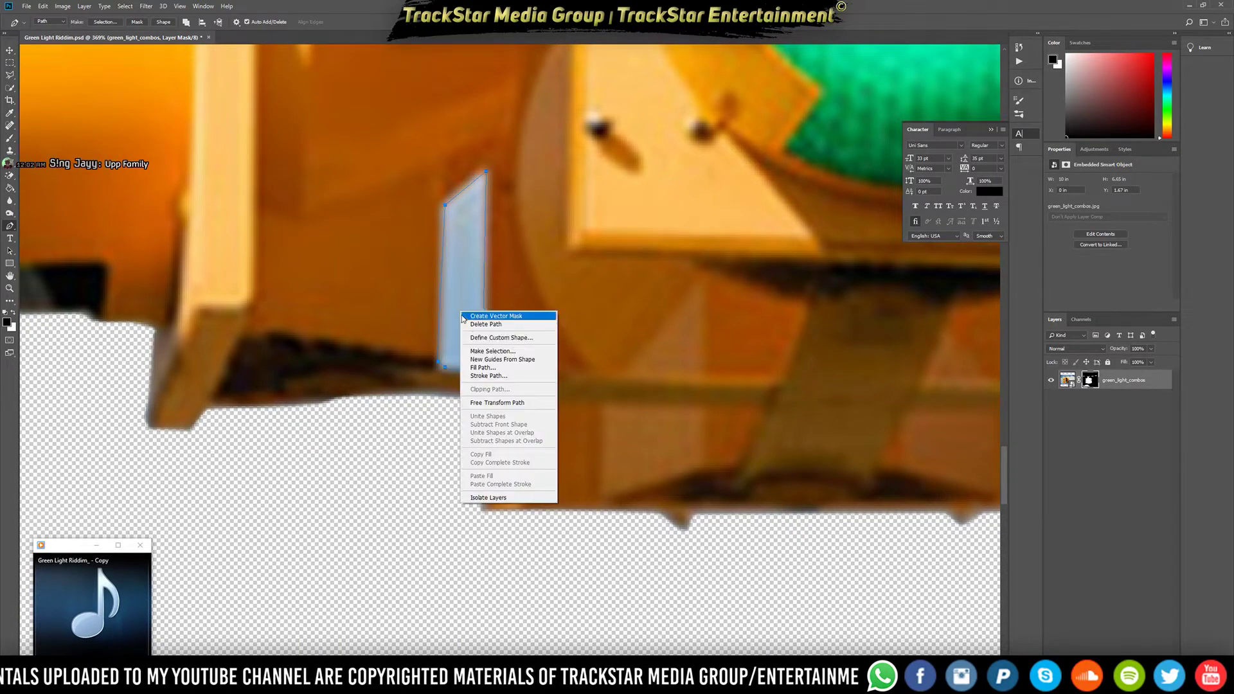
left_click(484, 350)
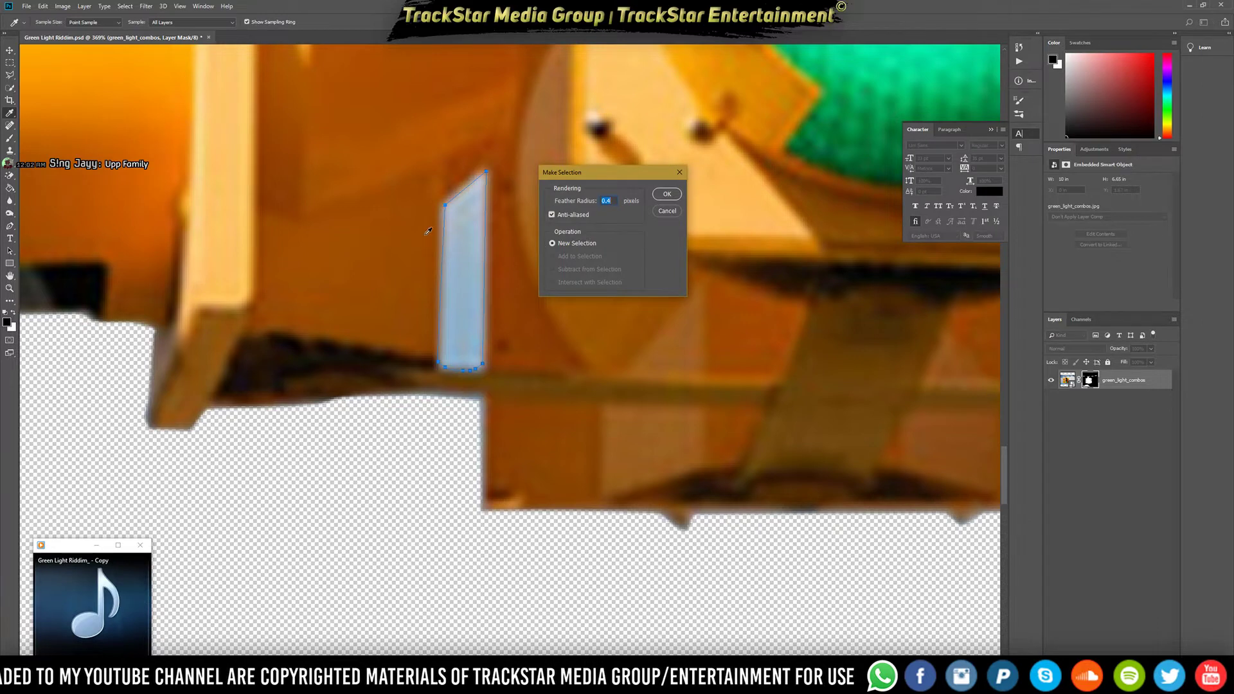
key("Return")
key("b")
mouse_move(461, 353)
left_mouse_down()
mouse_move(470, 317)
mouse_move(468, 327)
mouse_move(558, 331)
mouse_move(400, 386)
mouse_move(466, 327)
mouse_move(530, 203)
mouse_move(442, 212)
left_mouse_up()
key("bracketright")
key("bracketright")
key("bracketright")
key("bracketright")
key("bracketright")
key("bracketright")
key("bracketright")
key("bracketright")
key("bracketright")
key("bracketright")
key("bracketright")
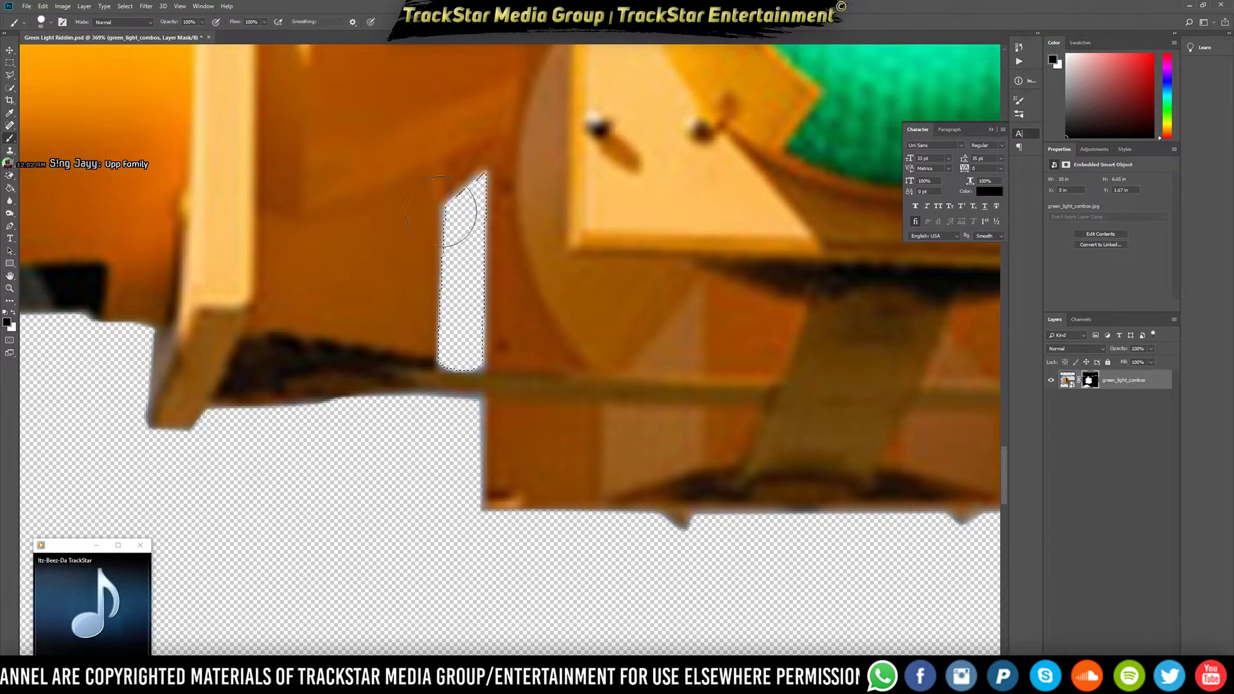
key("ctrl+d")
scroll(469, 151, "down", 5)
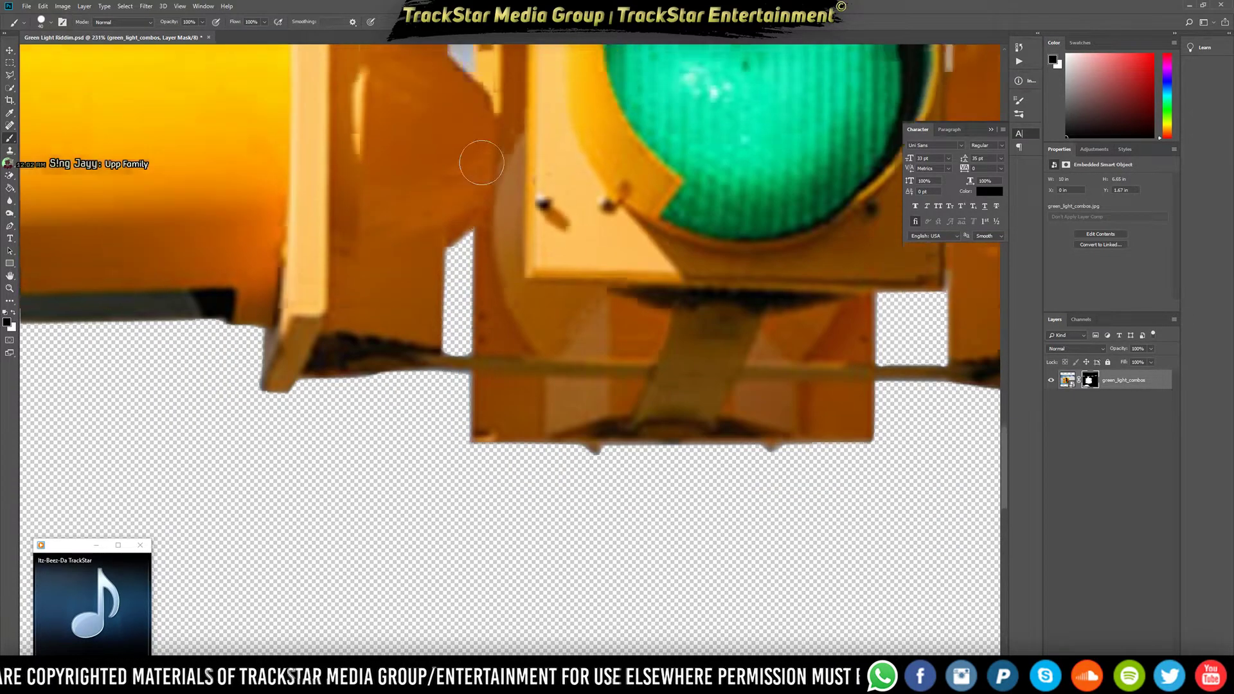
Draw a closed pen path around the narrow sky strip between the left and center housings beside the green lens
scroll(481, 163, "up", 5)
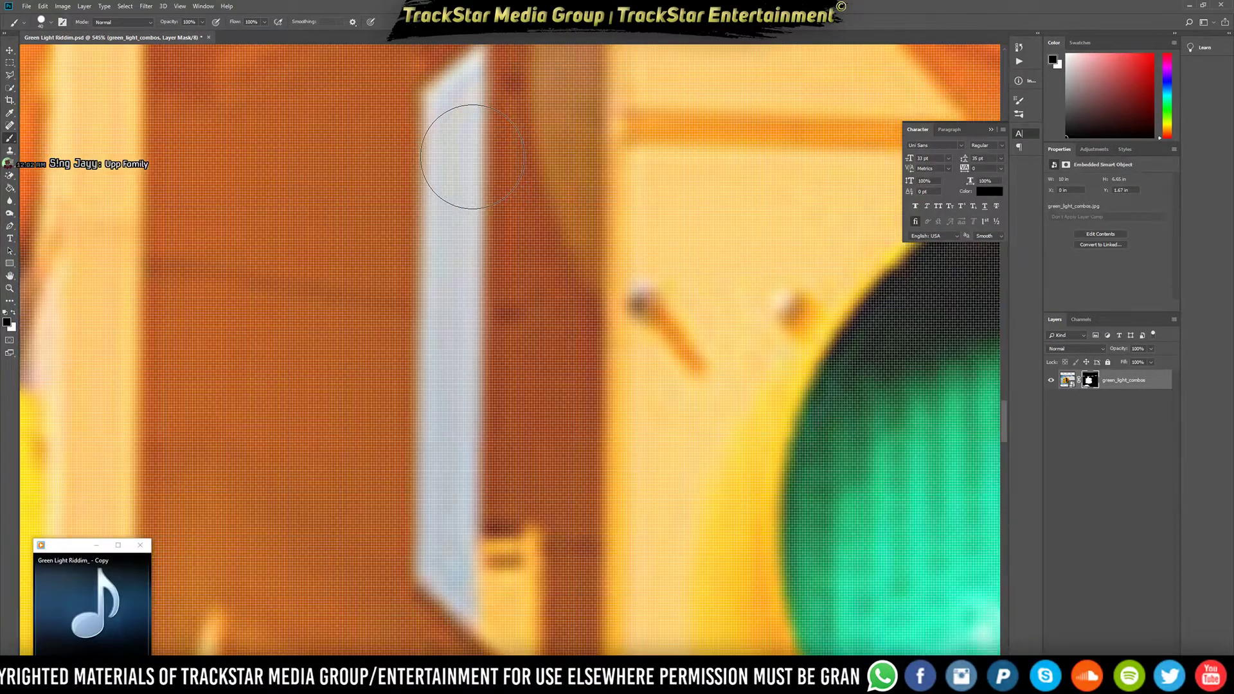
key("p")
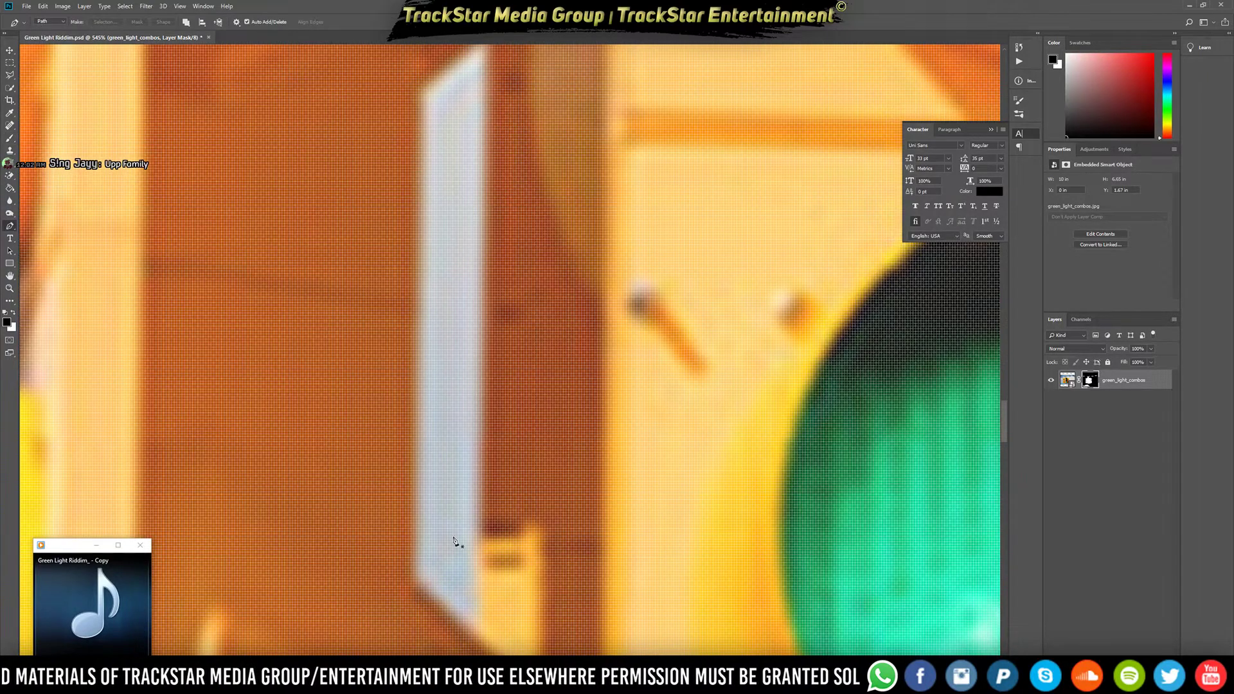
left_click(470, 623)
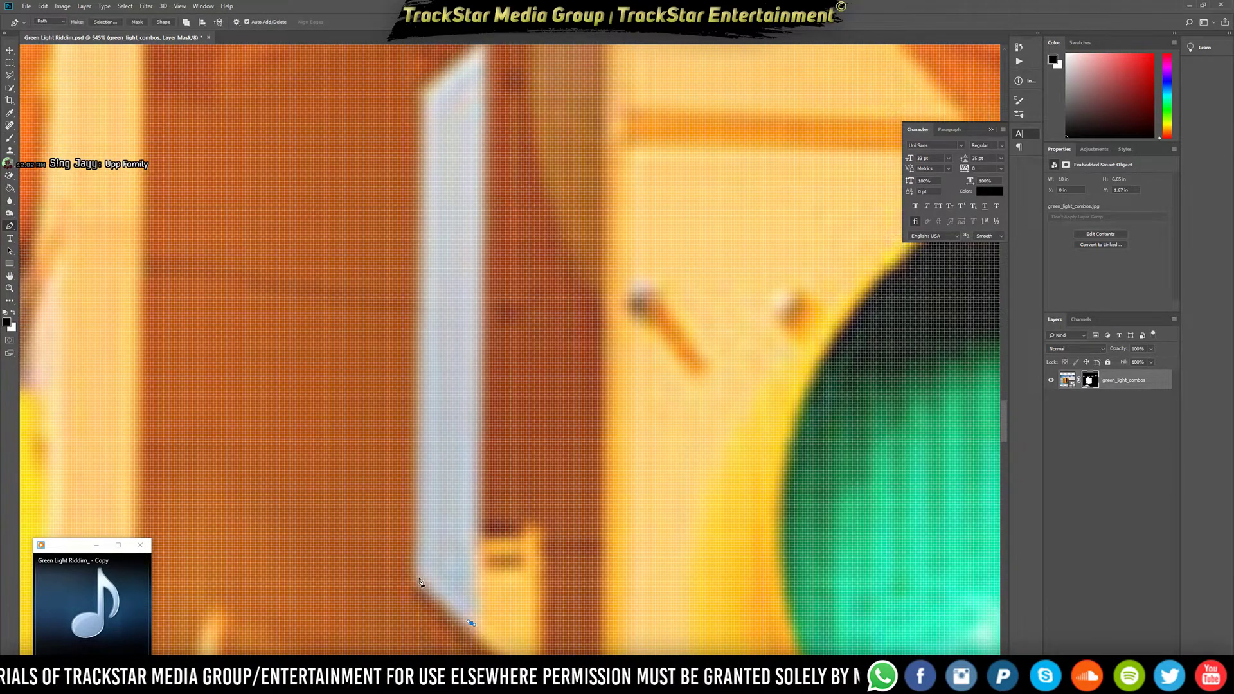
left_click(421, 103)
scroll(440, 95, "up", 2)
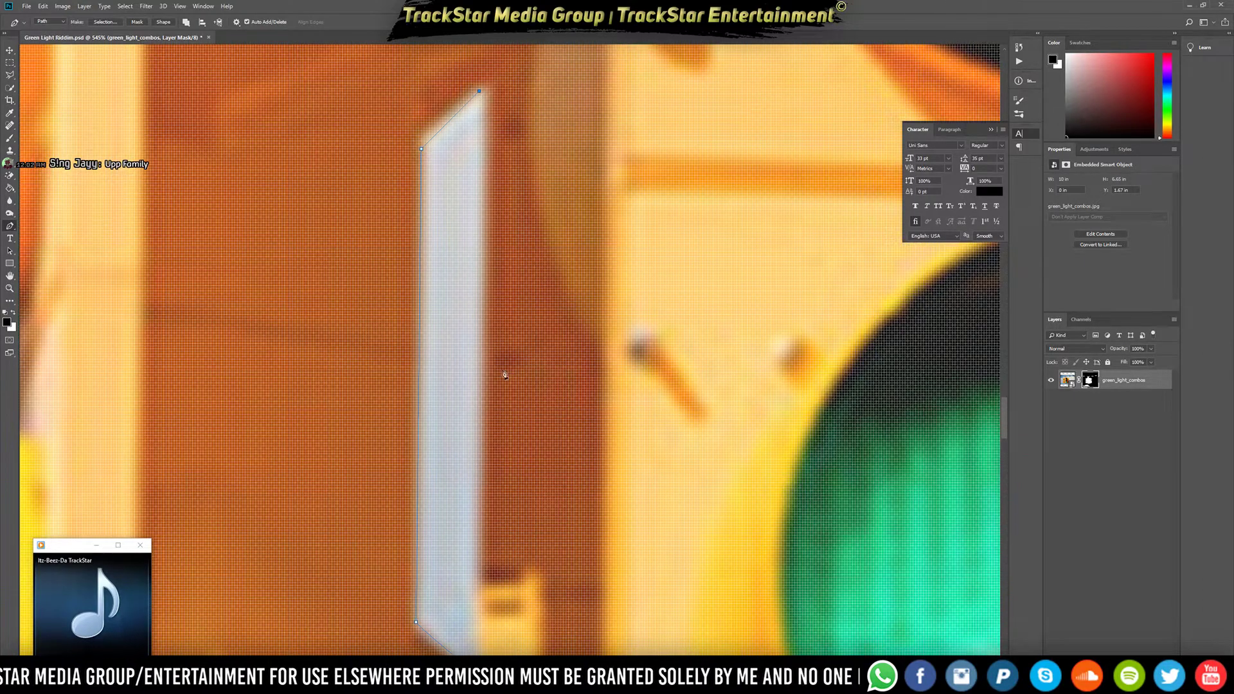
scroll(504, 375, "down", 1)
left_click(473, 653)
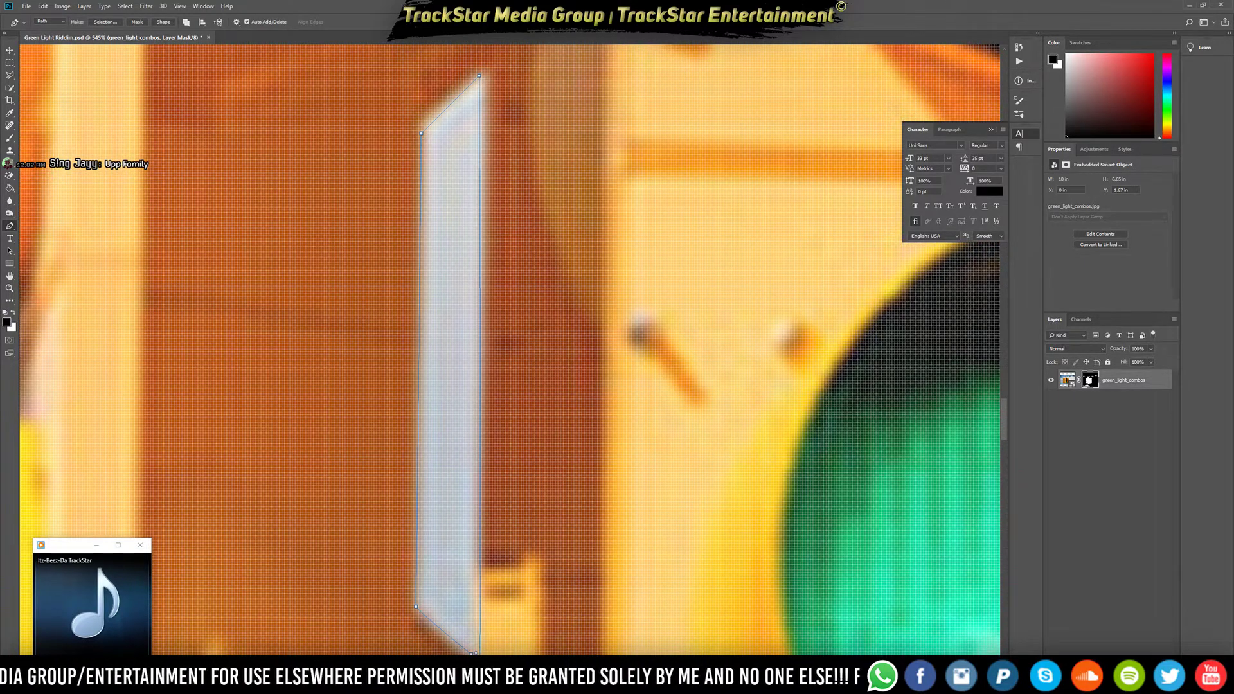
Convert the path beside the green lens to a selection, mask out the sky strip with the brush, and deselect
right_click(452, 395)
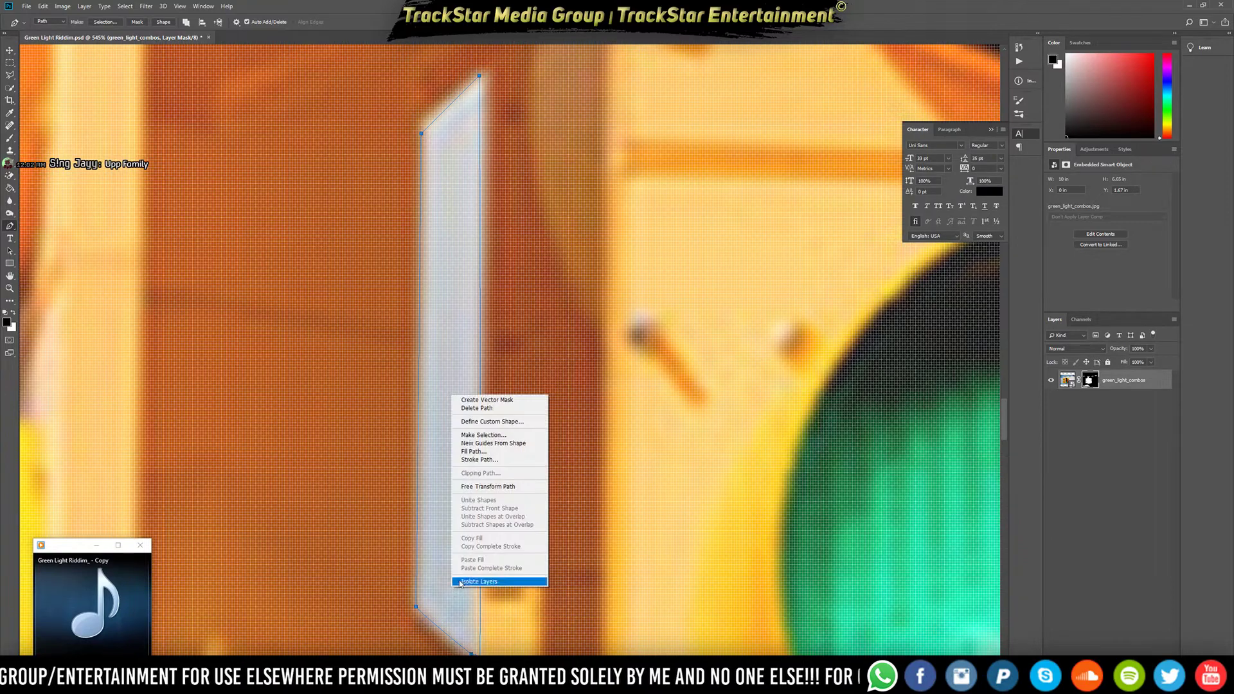
left_click(485, 435)
key("Return")
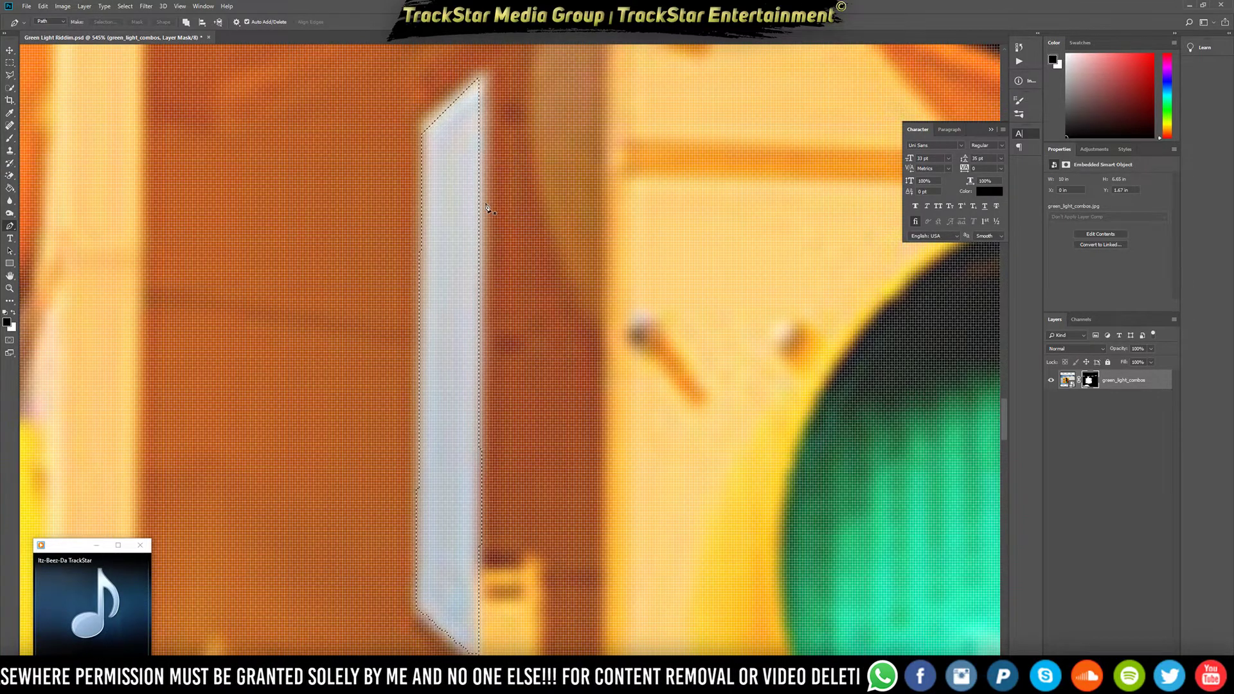
key("alt+Delete")
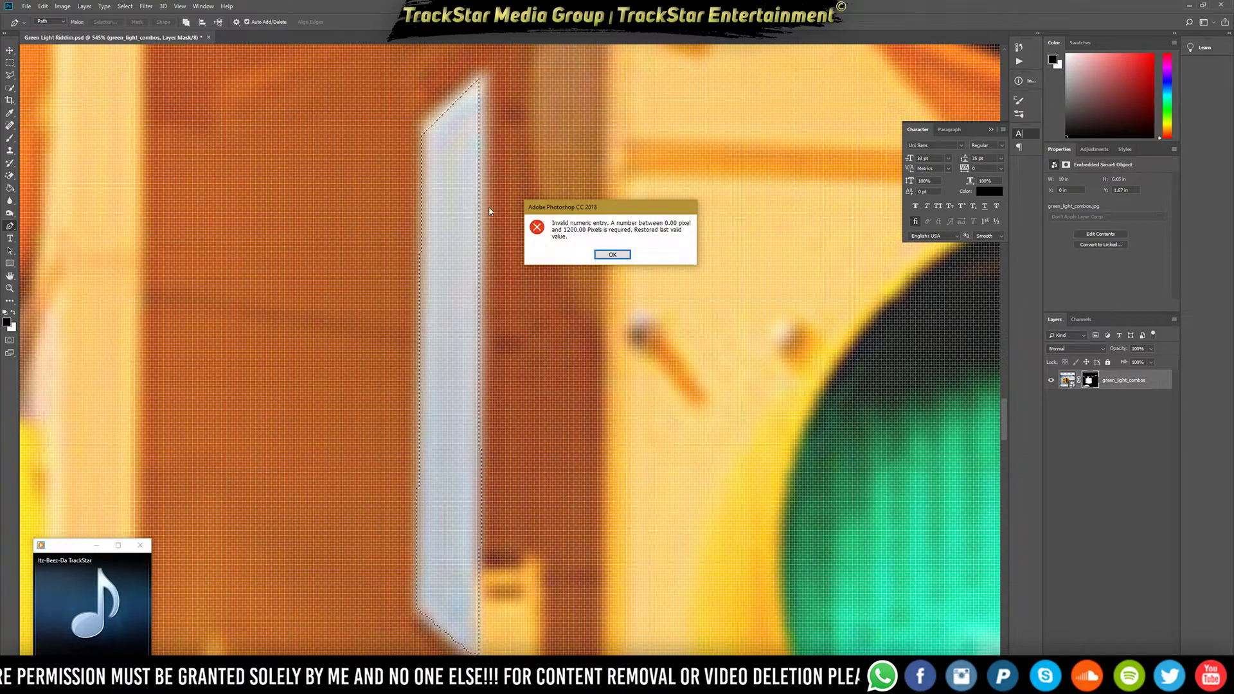
key("Return")
key("b")
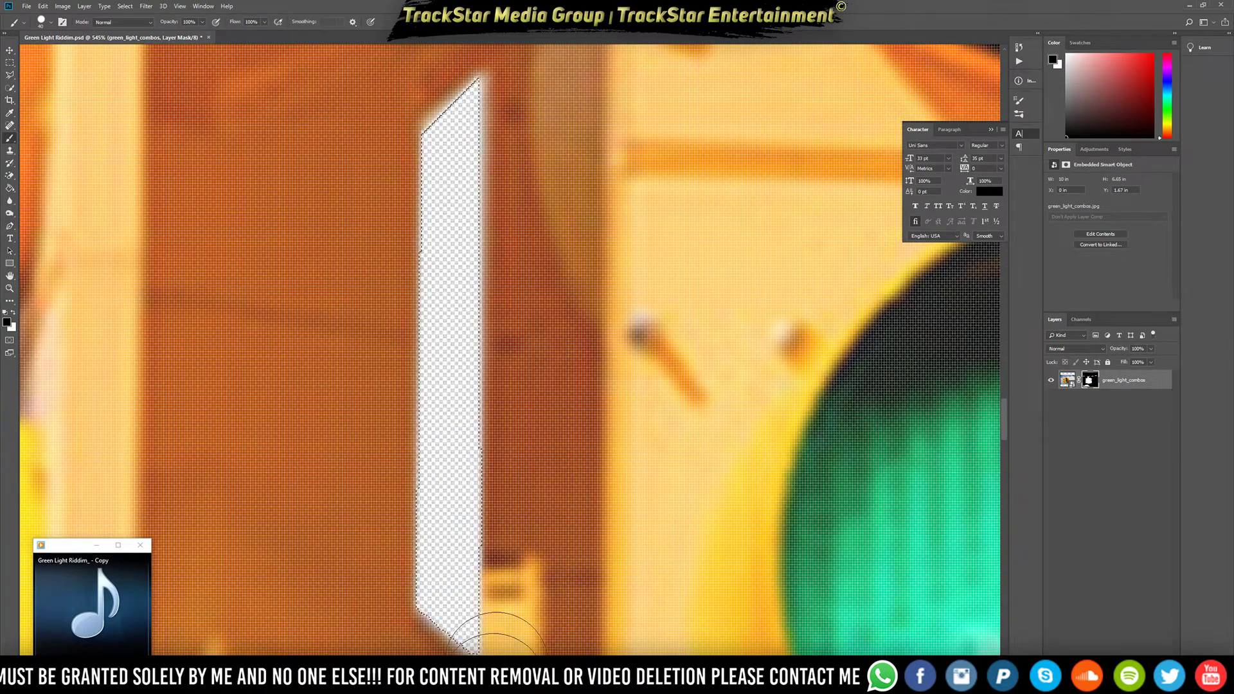
key("ctrl+d")
Draw a closed pen path around the next sky gap up, between the left and center housings beside the middle lens
scroll(504, 399, "up", 3)
scroll(501, 263, "left", 1)
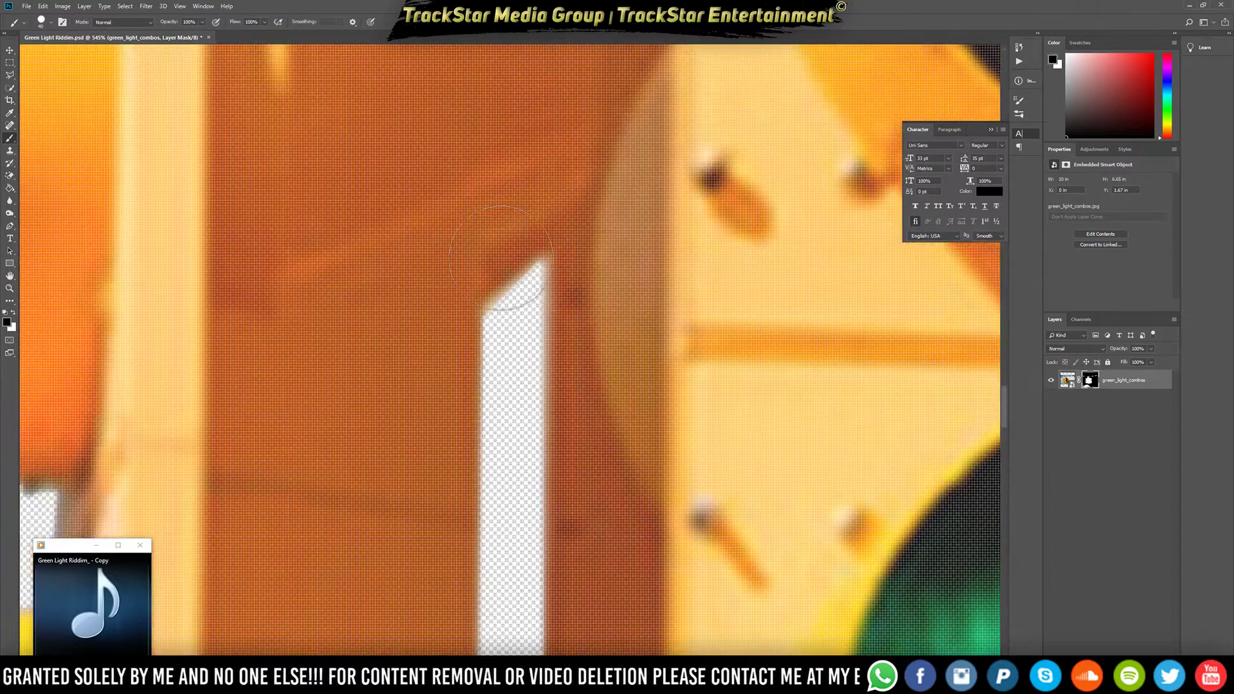
scroll(500, 257, "up", 5)
scroll(501, 251, "up", 5)
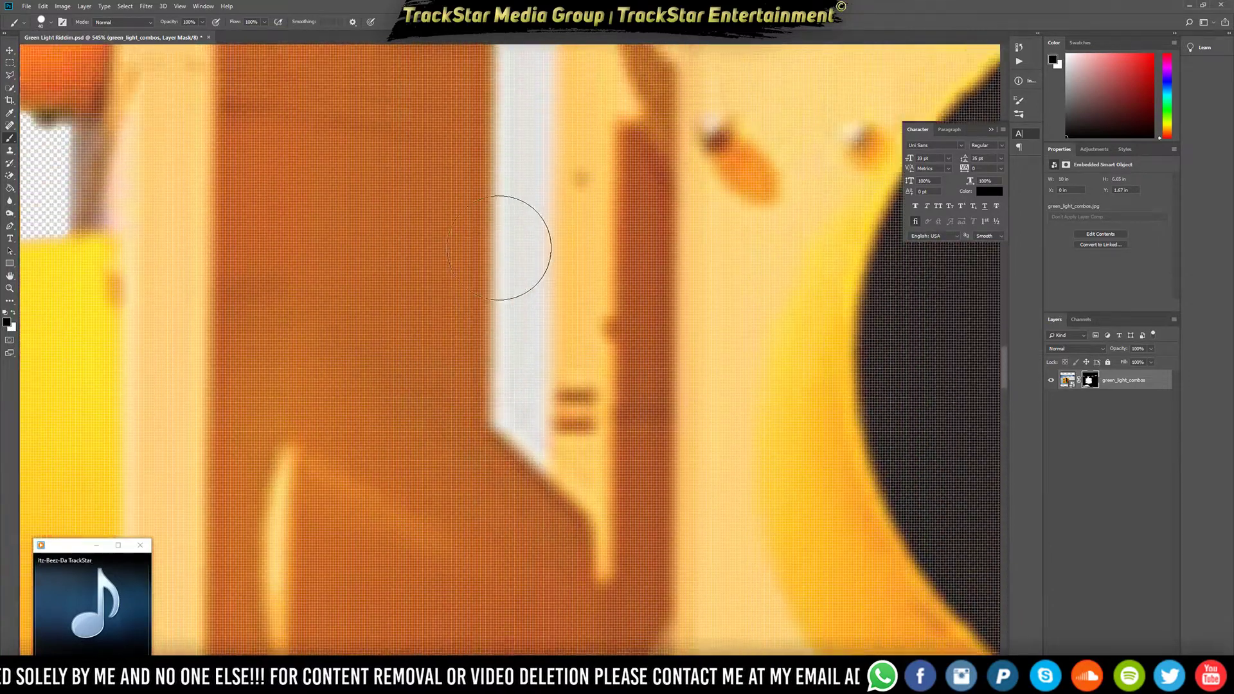
key("p")
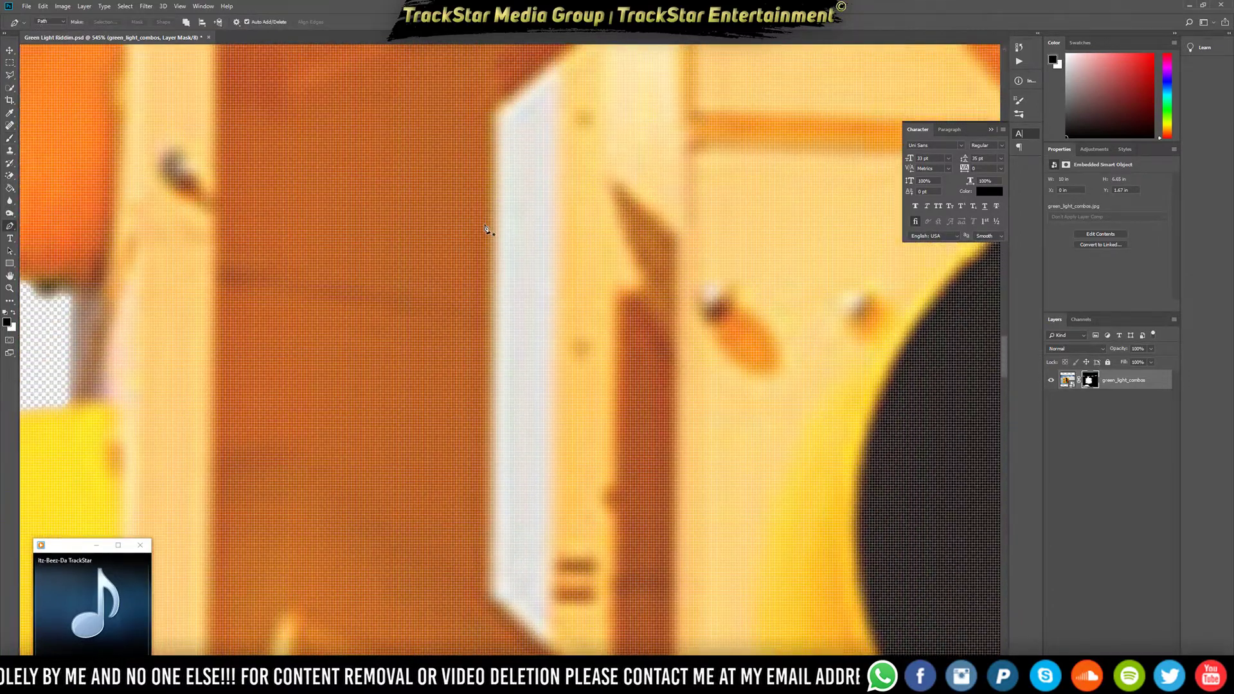
left_click(540, 635)
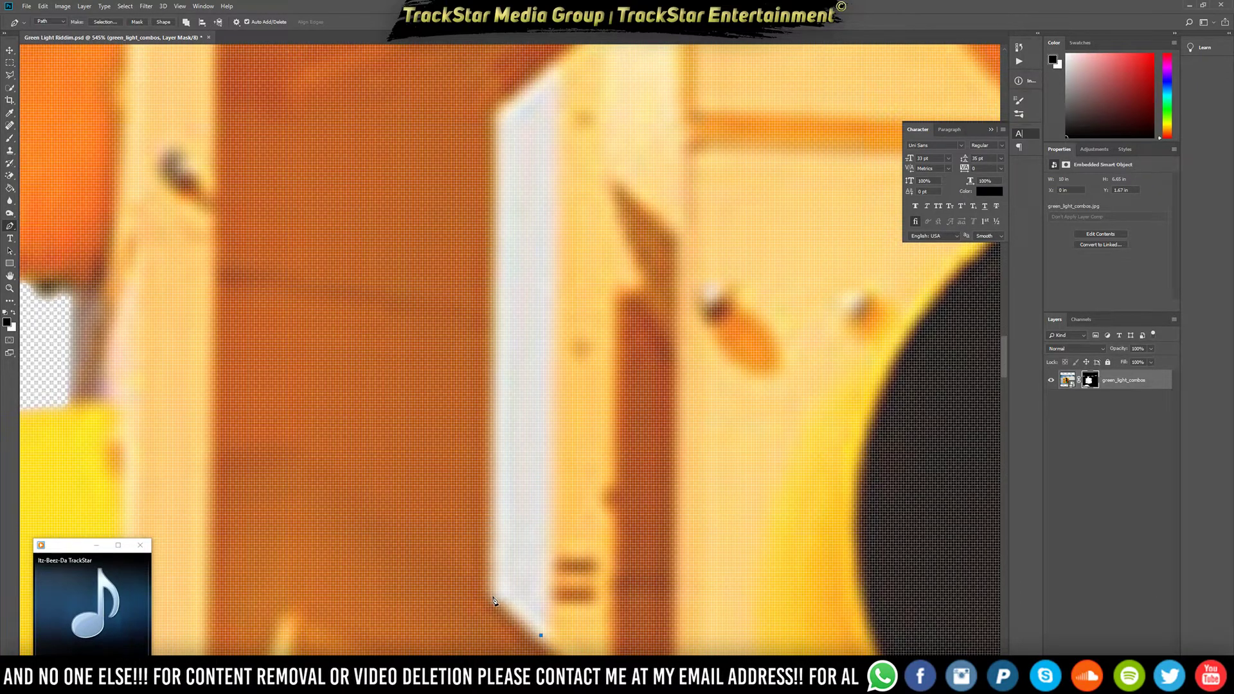
left_click(493, 128)
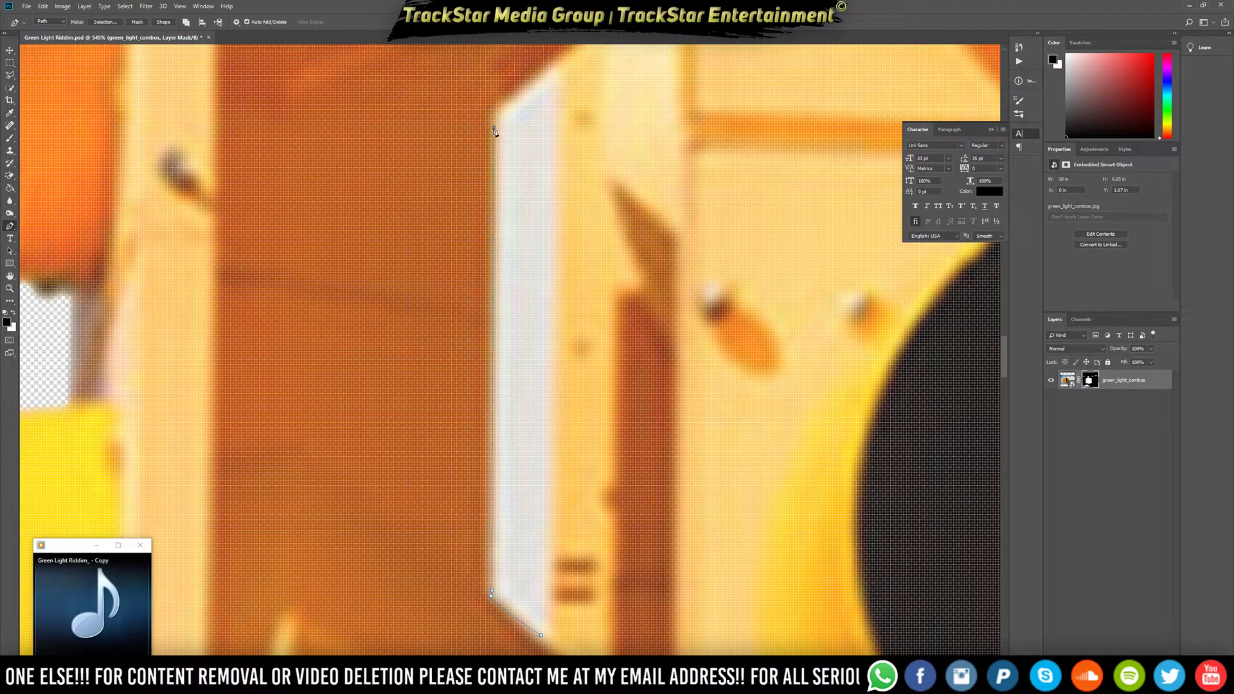
left_click(554, 66)
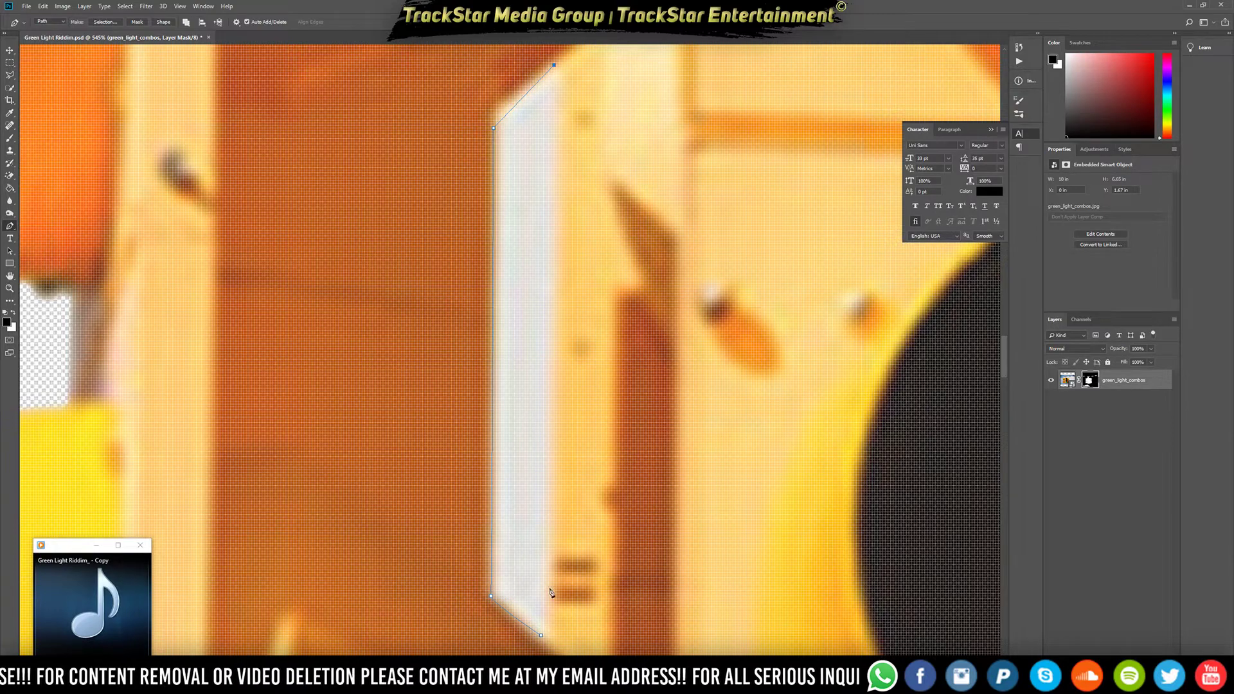
left_click(544, 637)
Convert the middle gap's path to a selection, brush its sky out on the layer mask, and deselect
right_click(537, 561)
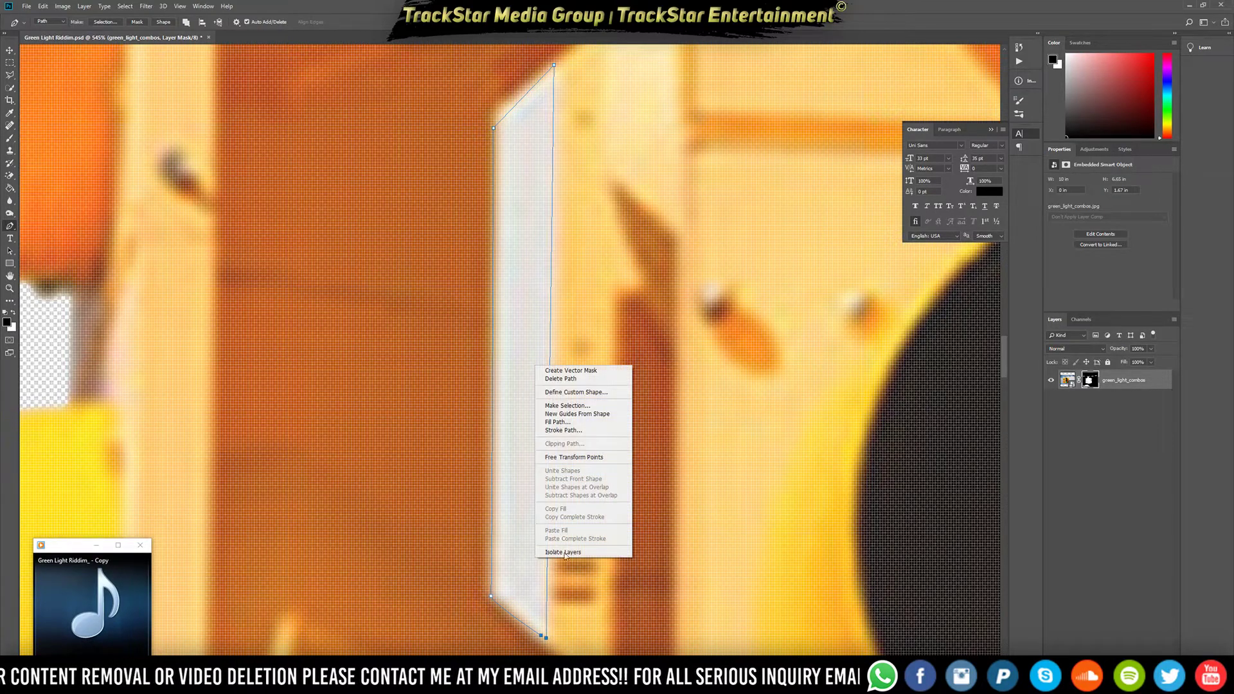
left_click(568, 405)
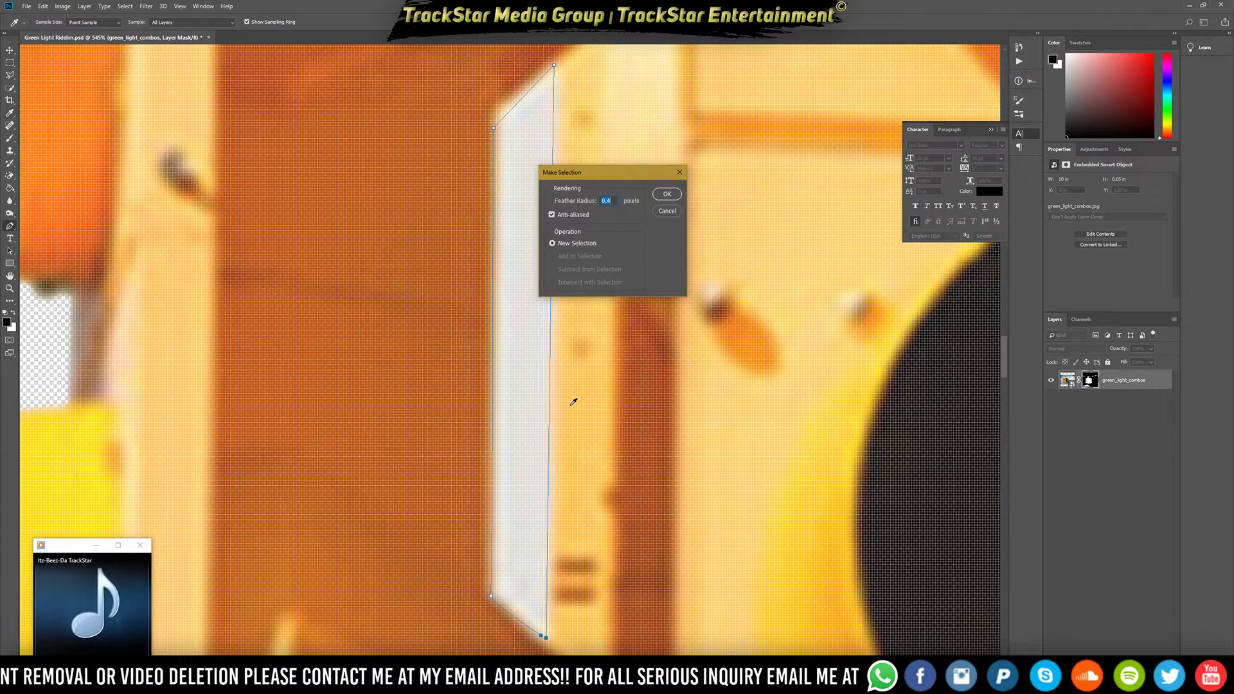
key("Return")
key("b")
mouse_move(558, 90)
left_mouse_down()
mouse_move(515, 82)
mouse_move(543, 295)
mouse_move(523, 302)
mouse_move(512, 419)
mouse_move(532, 214)
left_mouse_up()
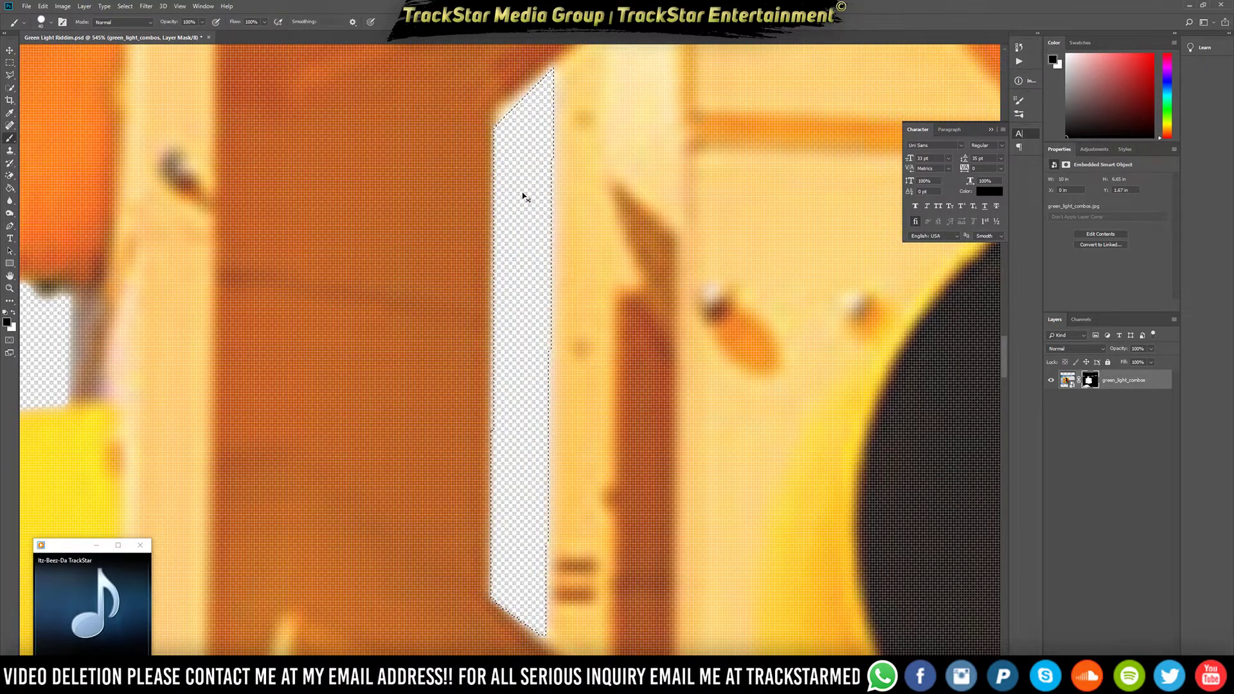
key("ctrl+d")
Draw a closed pen path around the sky opening beside the top lens, following the pipe, its joint and both housing edges
scroll(647, 201, "up", 1)
scroll(644, 167, "up", 6)
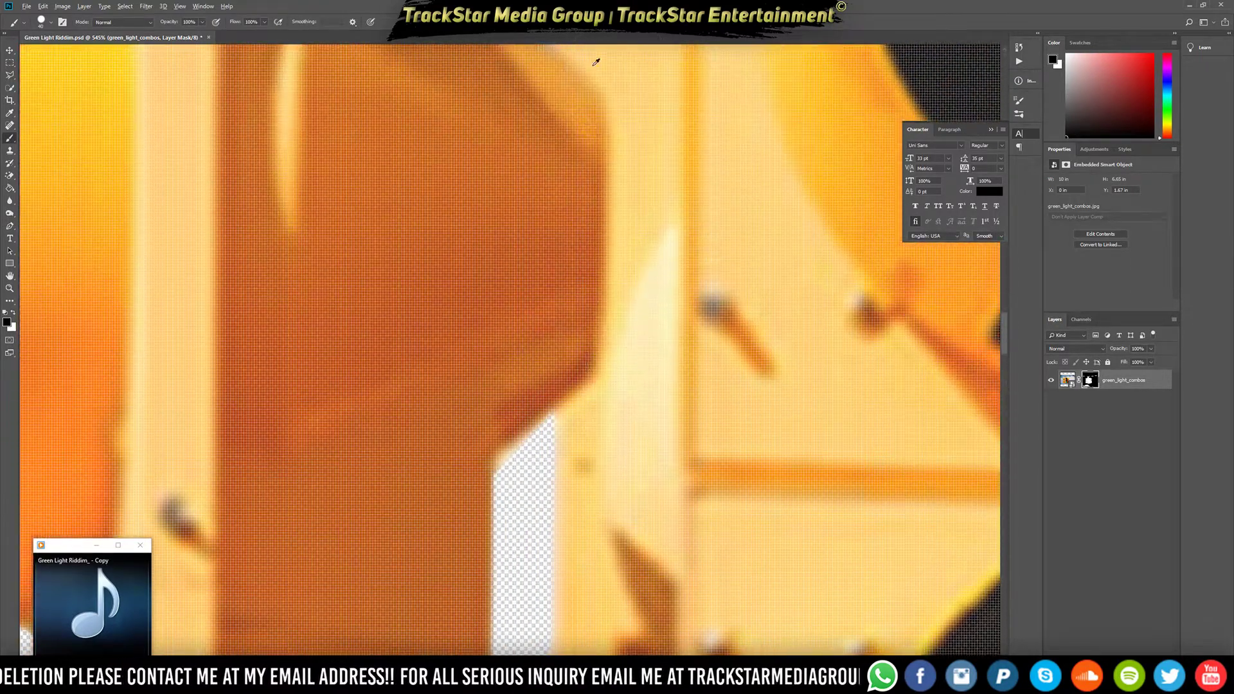
scroll(590, 122, "down", 6)
scroll(579, 198, "up", 5)
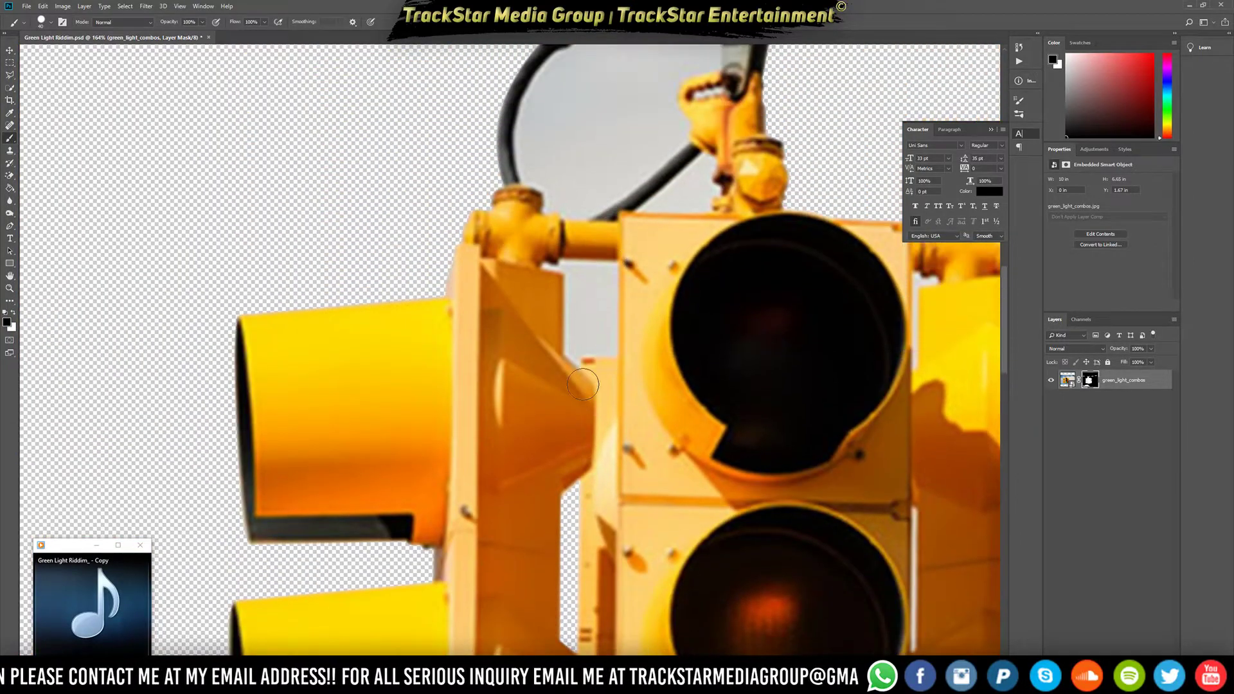
scroll(500, 357, "up", 4)
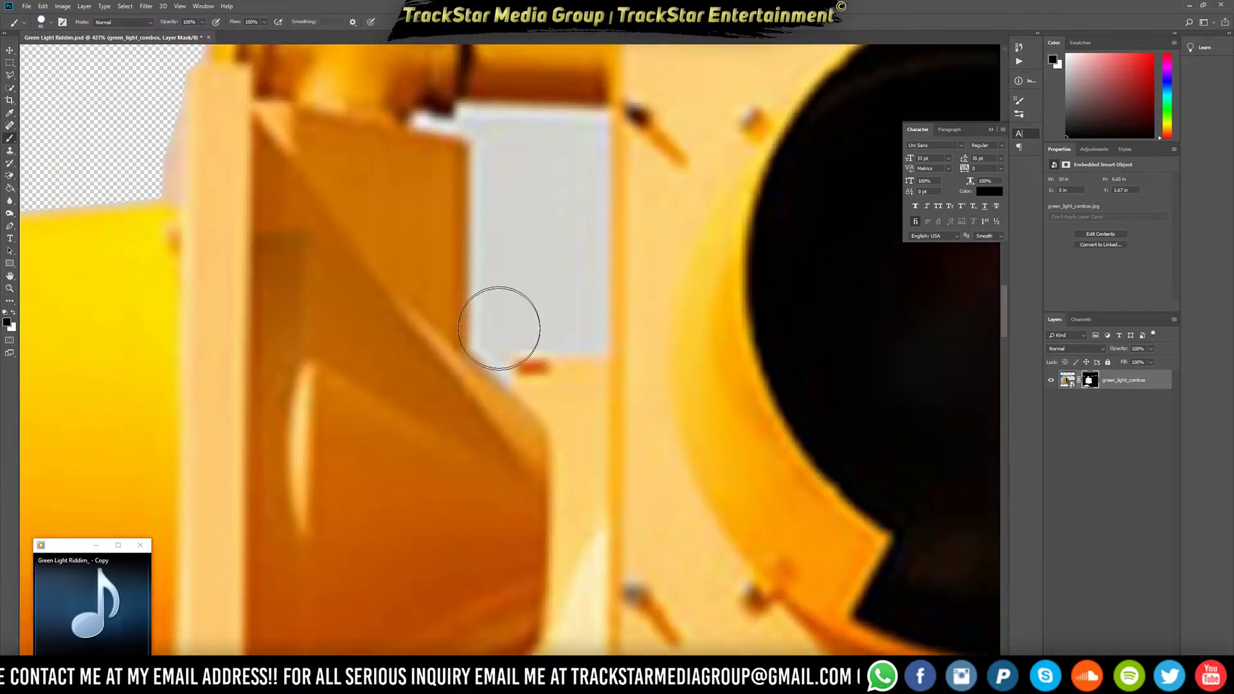
key("p")
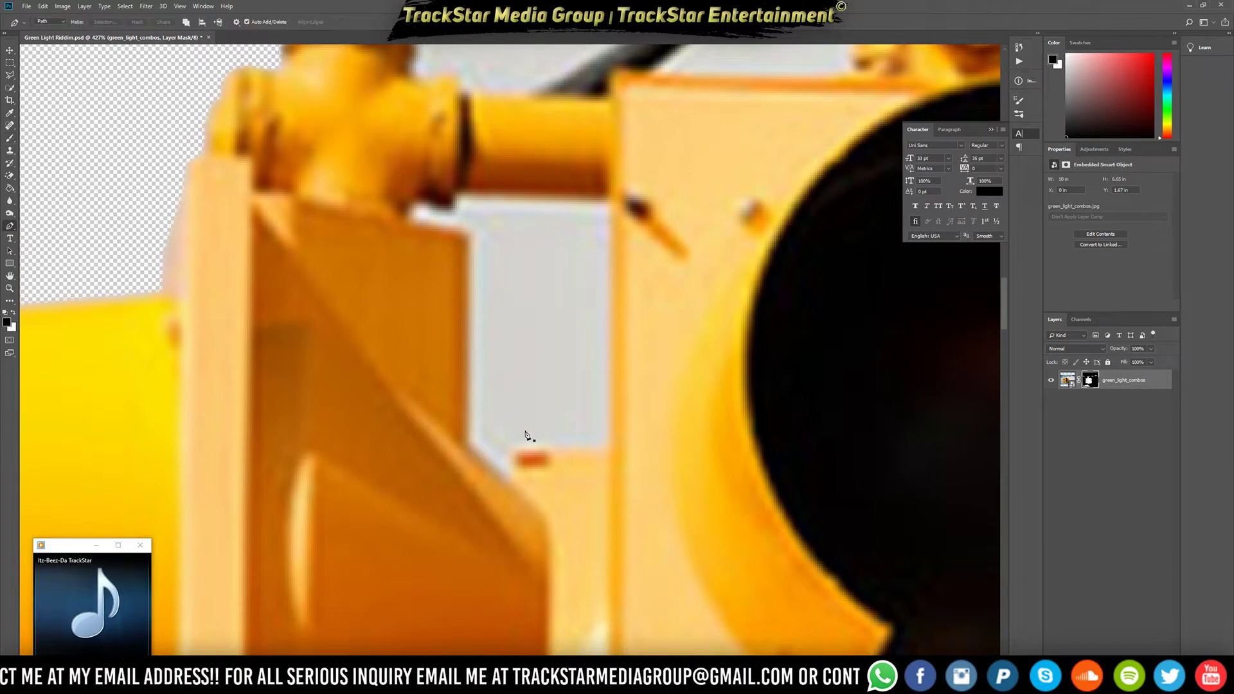
left_click(513, 478)
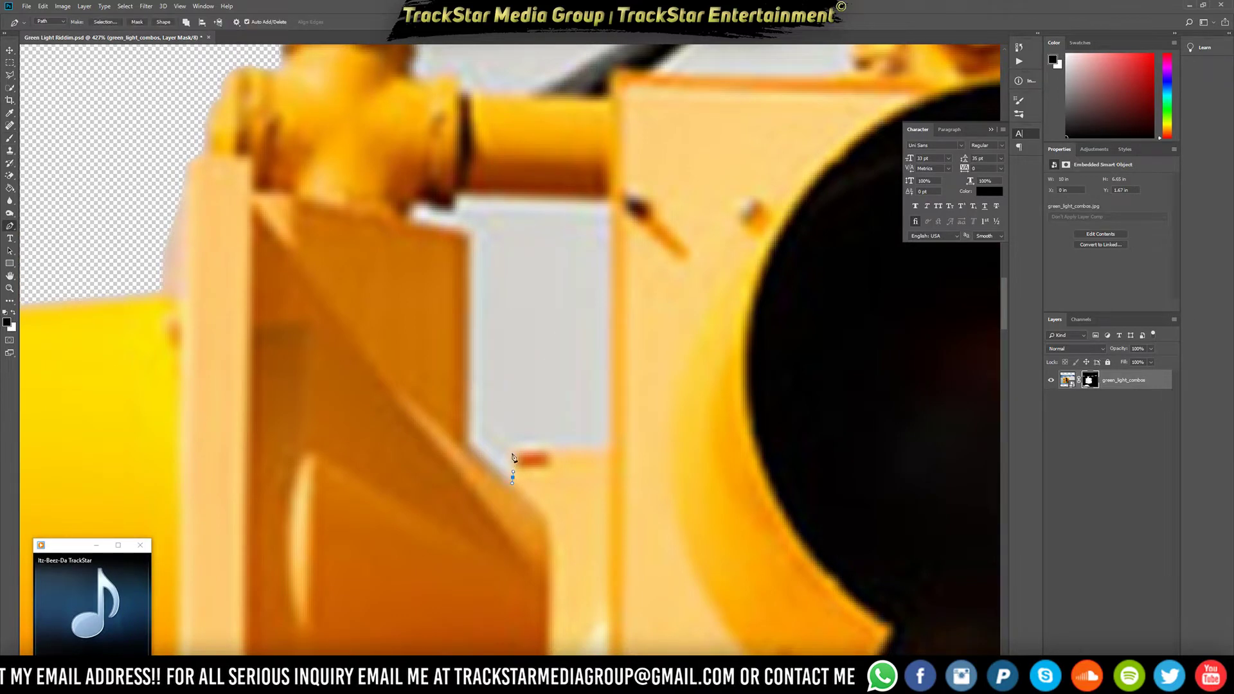
left_click(513, 453)
left_click(603, 446)
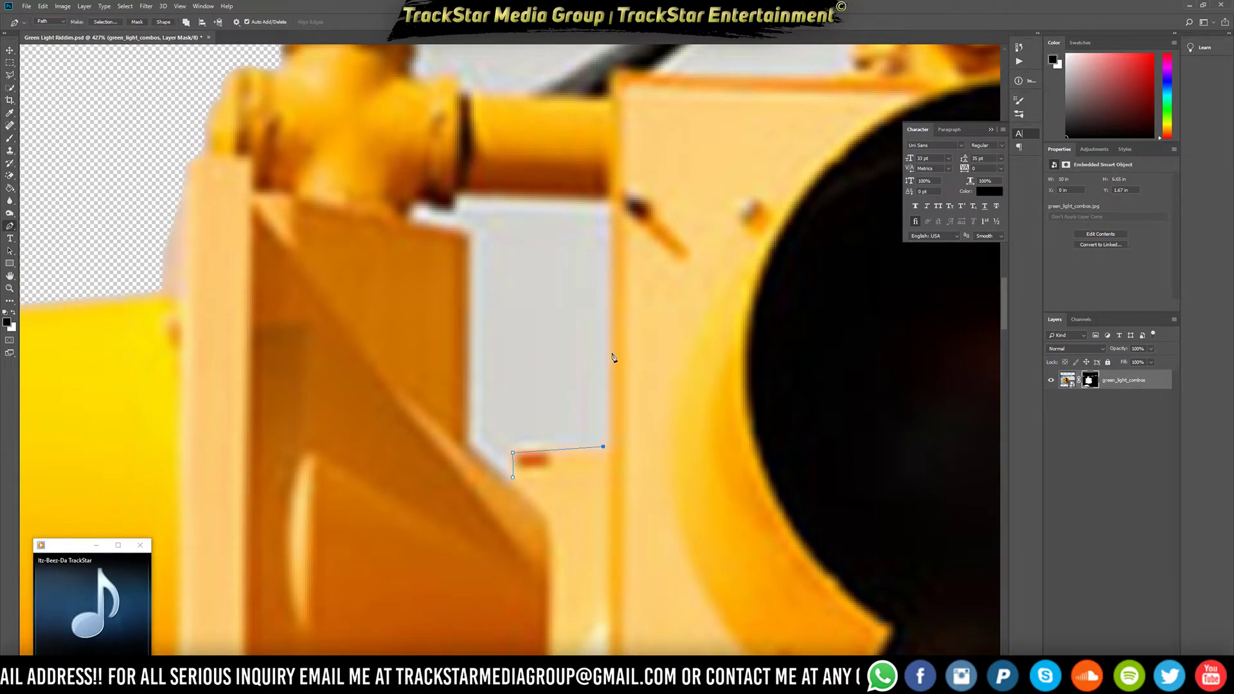
left_click(611, 203)
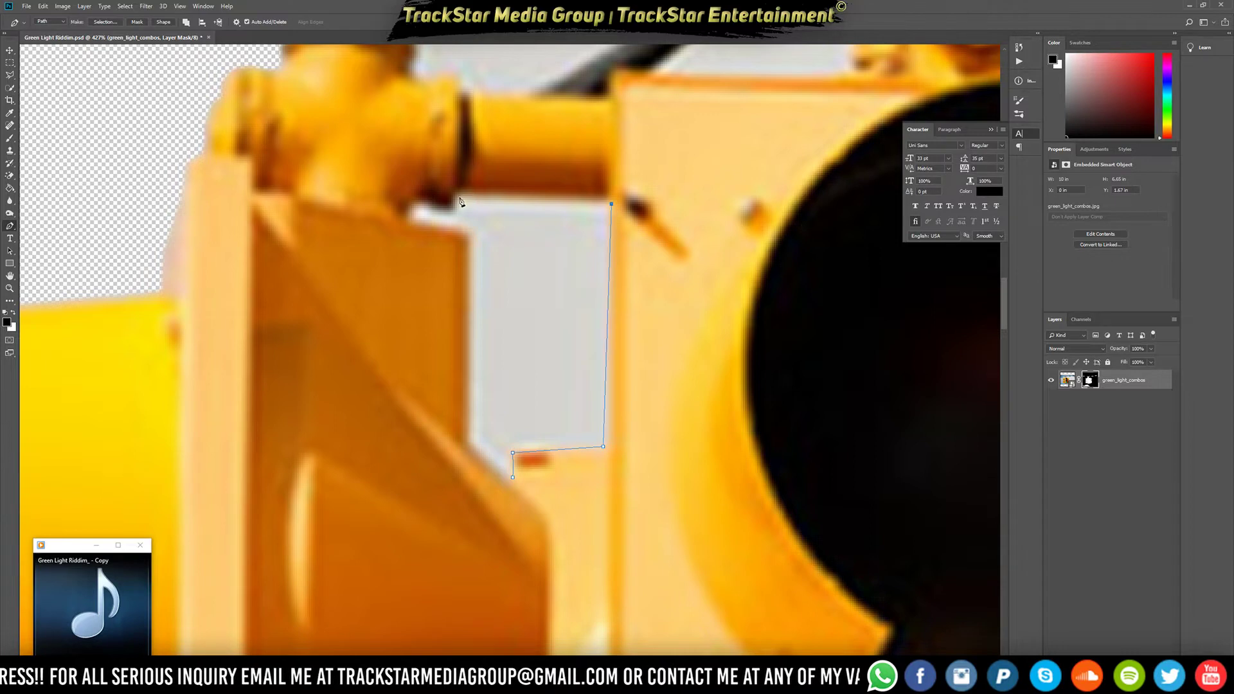
left_click(457, 199)
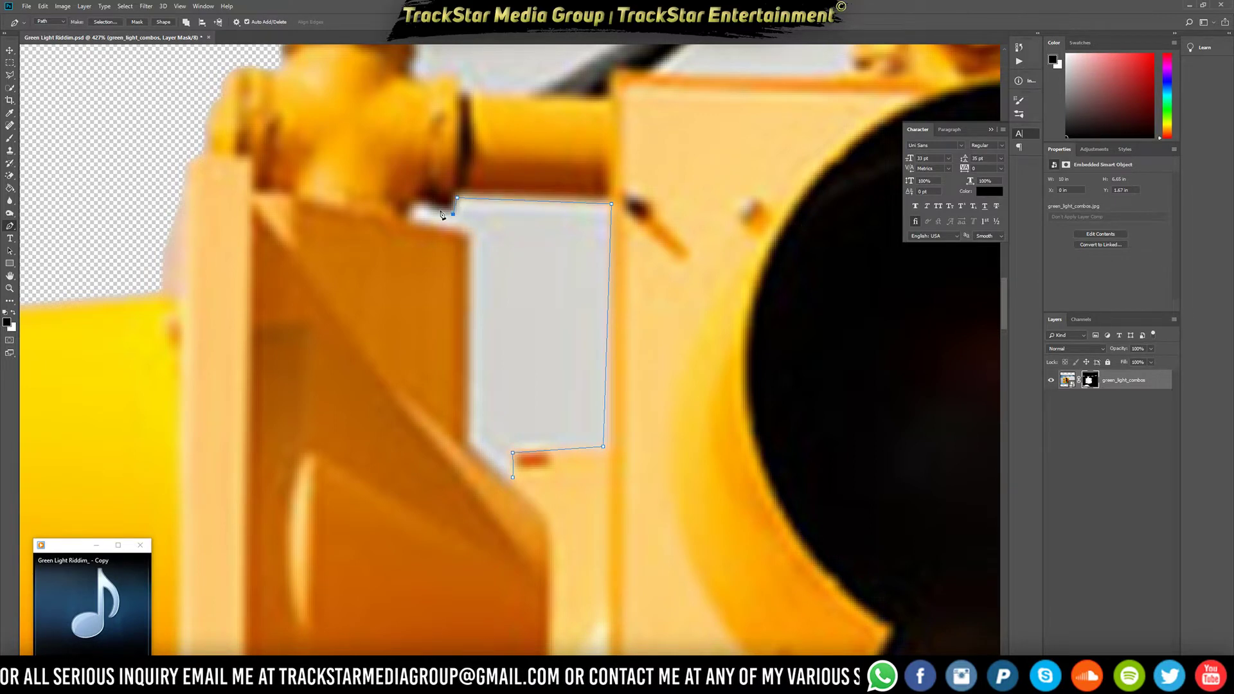
left_click(441, 211)
left_click(424, 203)
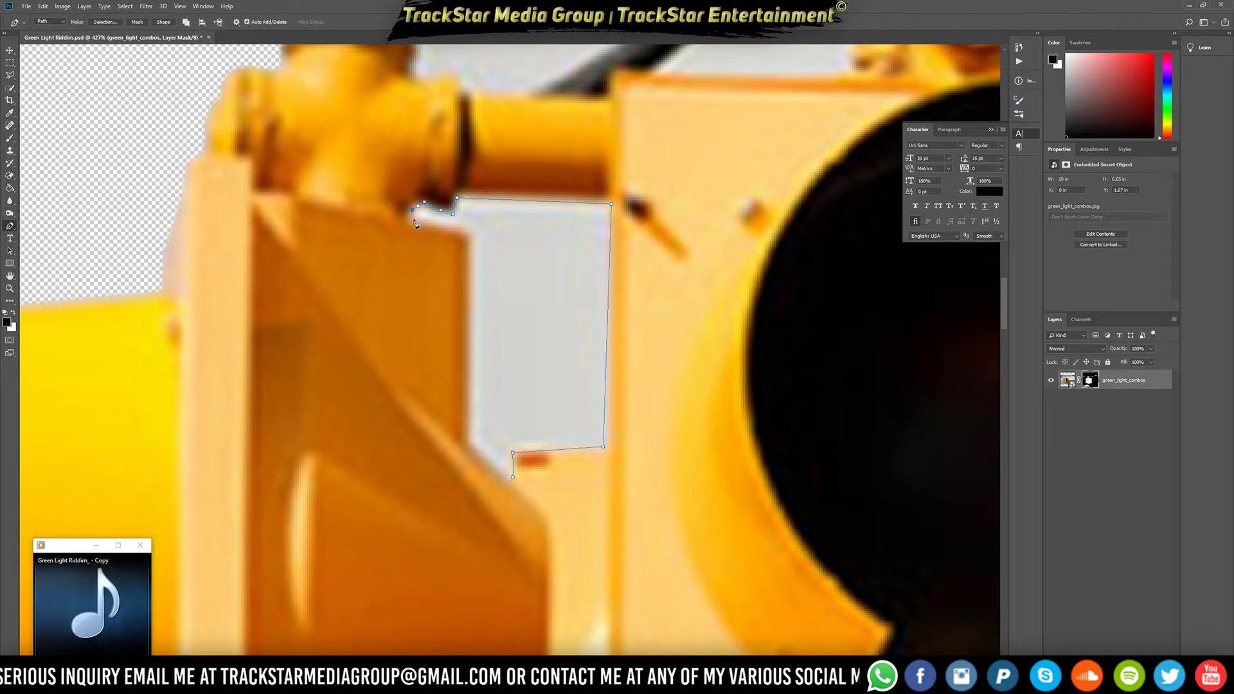
left_click(466, 228)
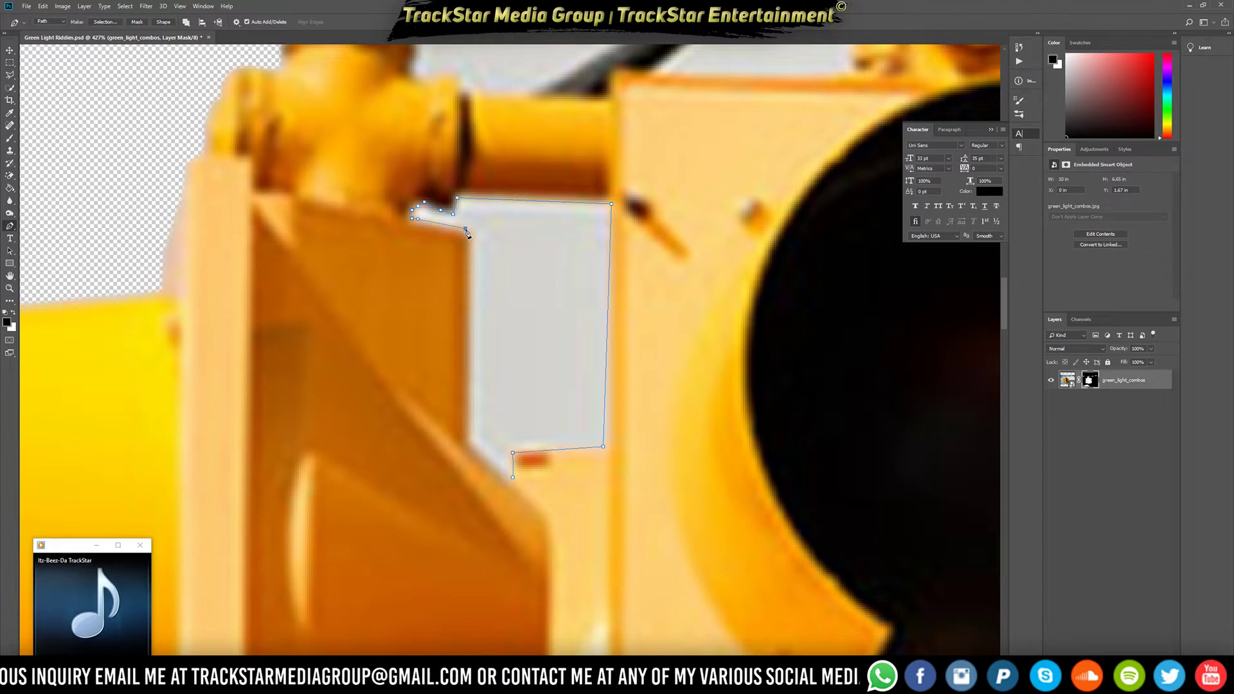
left_click(469, 443)
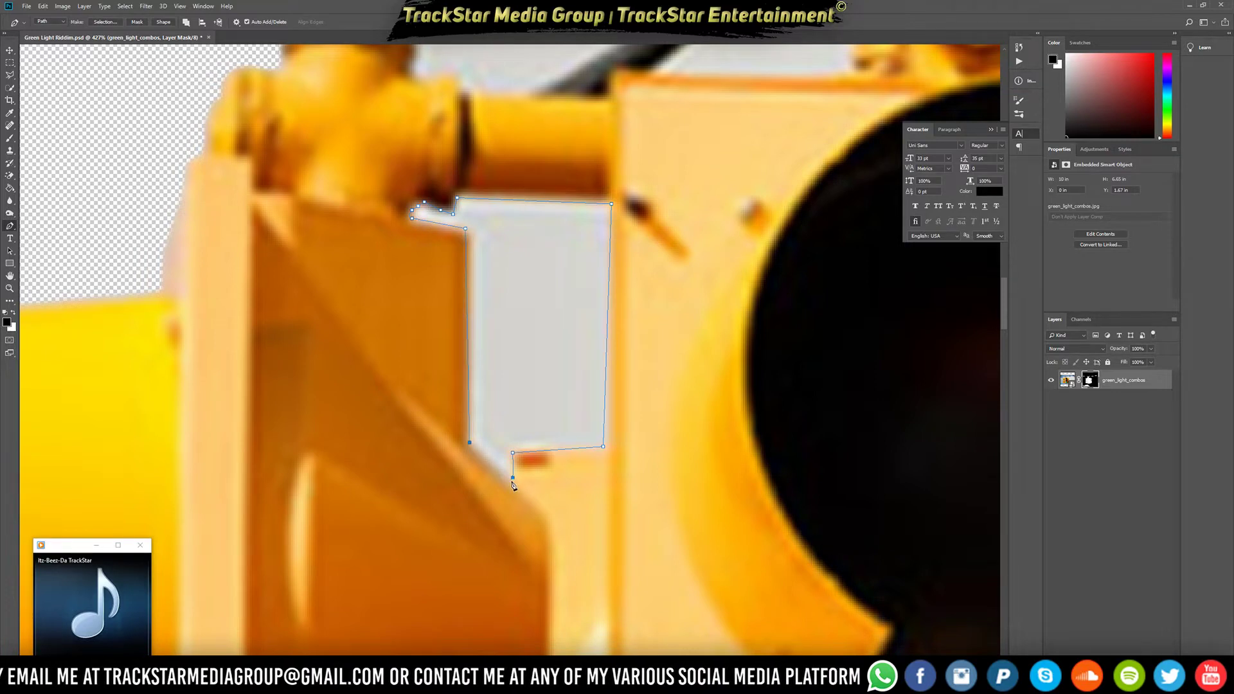
Turn the path under the horizontal pipe into a selection and mask out the sky inside it with the brush
right_click(532, 386)
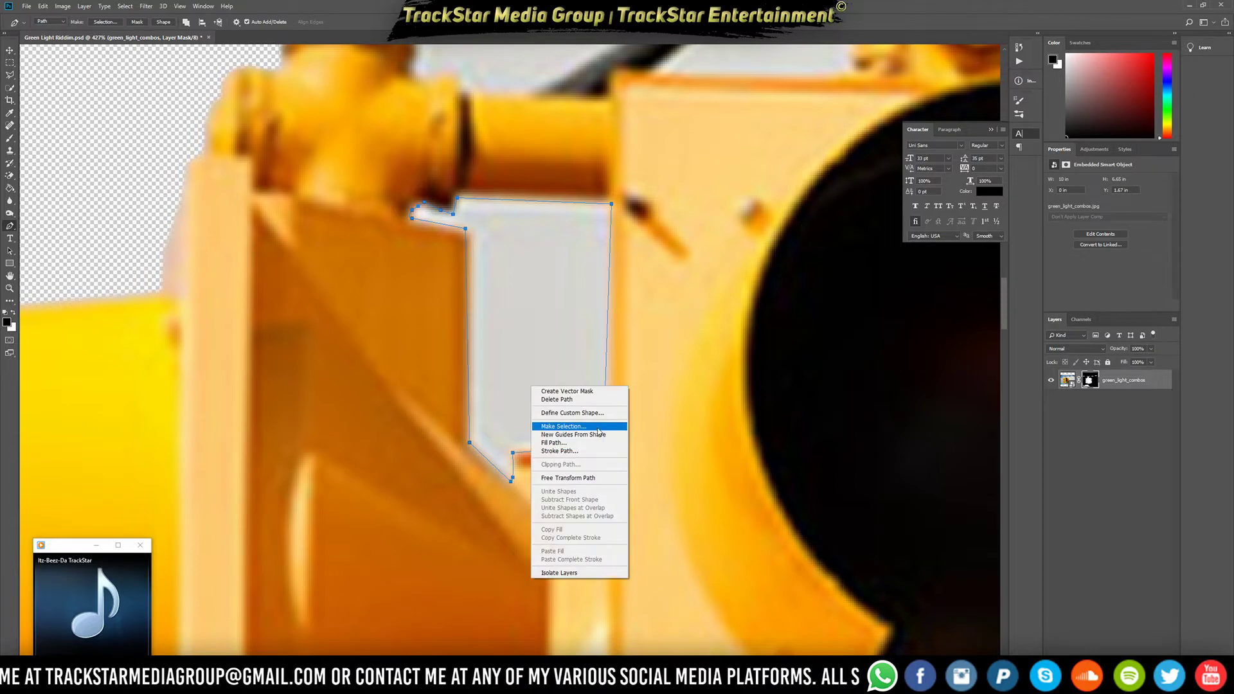
left_click(588, 426)
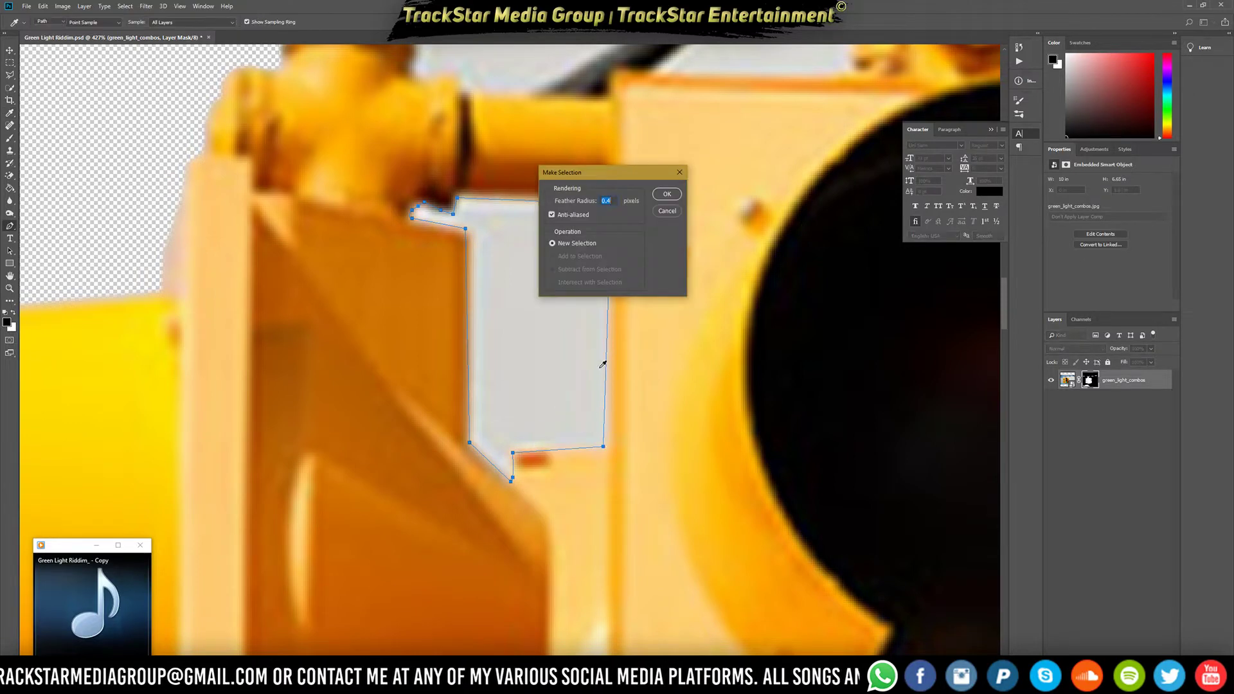
key("Return")
key("b")
mouse_move(572, 252)
left_mouse_down()
mouse_move(408, 240)
mouse_move(395, 212)
mouse_move(720, 207)
mouse_move(623, 288)
mouse_move(434, 354)
mouse_move(585, 262)
mouse_move(360, 335)
mouse_move(368, 415)
mouse_move(658, 451)
mouse_move(456, 498)
mouse_move(440, 429)
mouse_move(468, 409)
mouse_move(551, 222)
left_mouse_up()
Start a pen path inside the cable loop above the horizontal pipe, tracing from the pipe joint's collar over its flange onto the pipe
scroll(551, 223, "down", 8)
scroll(587, 143, "up", 4)
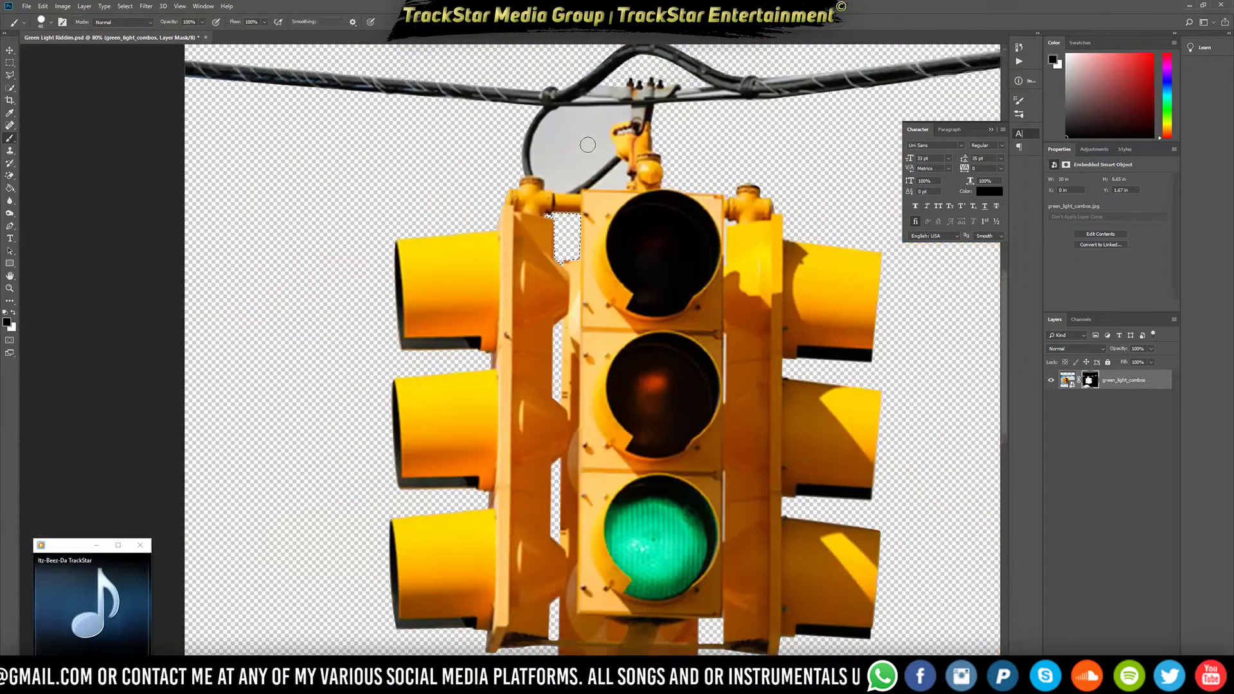
scroll(597, 332, "up", 4)
scroll(598, 329, "up", 3)
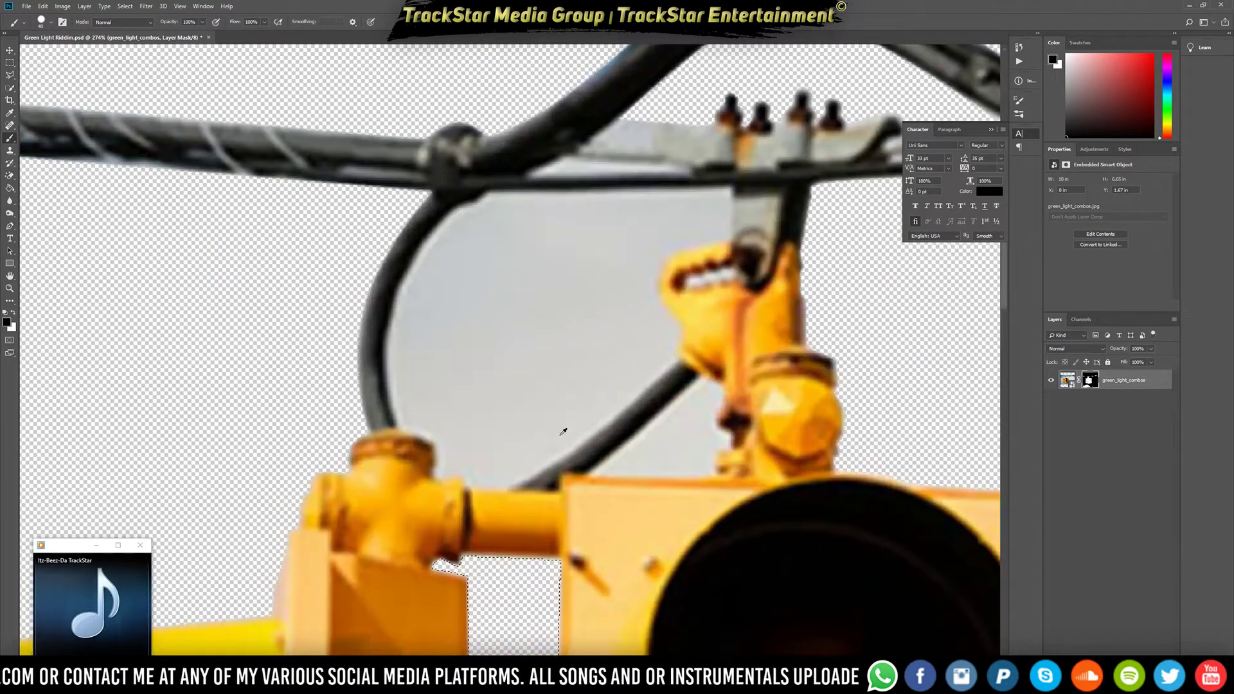
key("p")
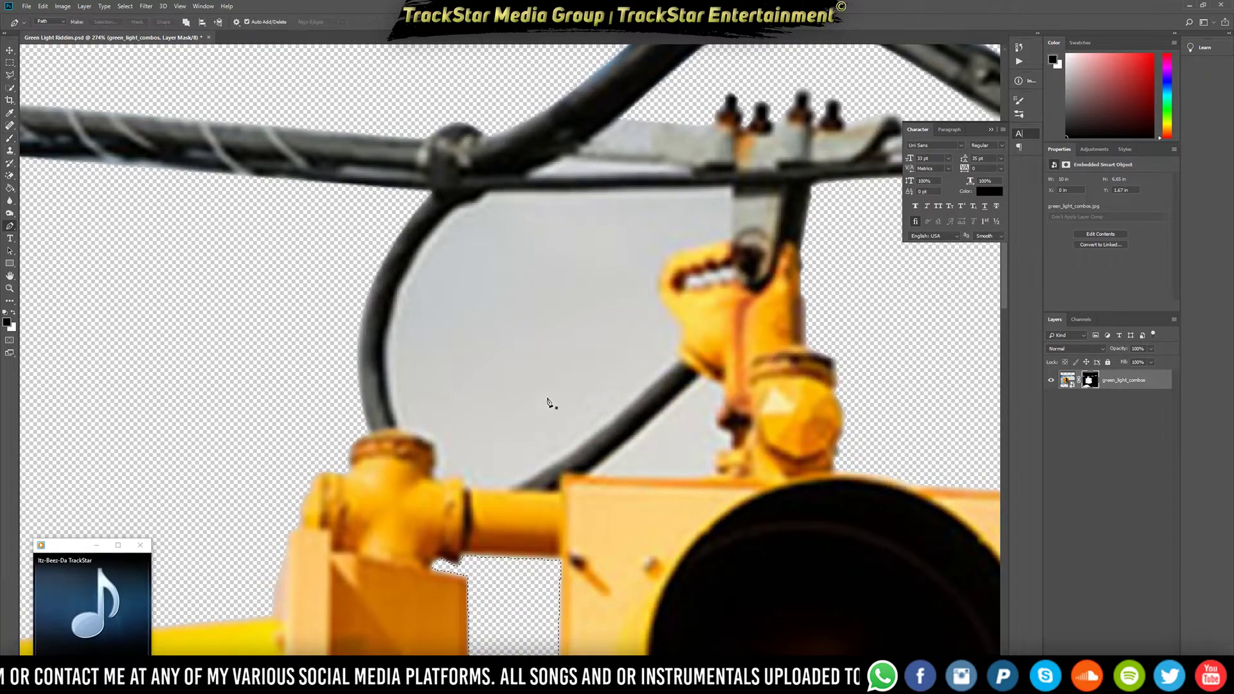
scroll(436, 472, "up", 3)
left_click(430, 484)
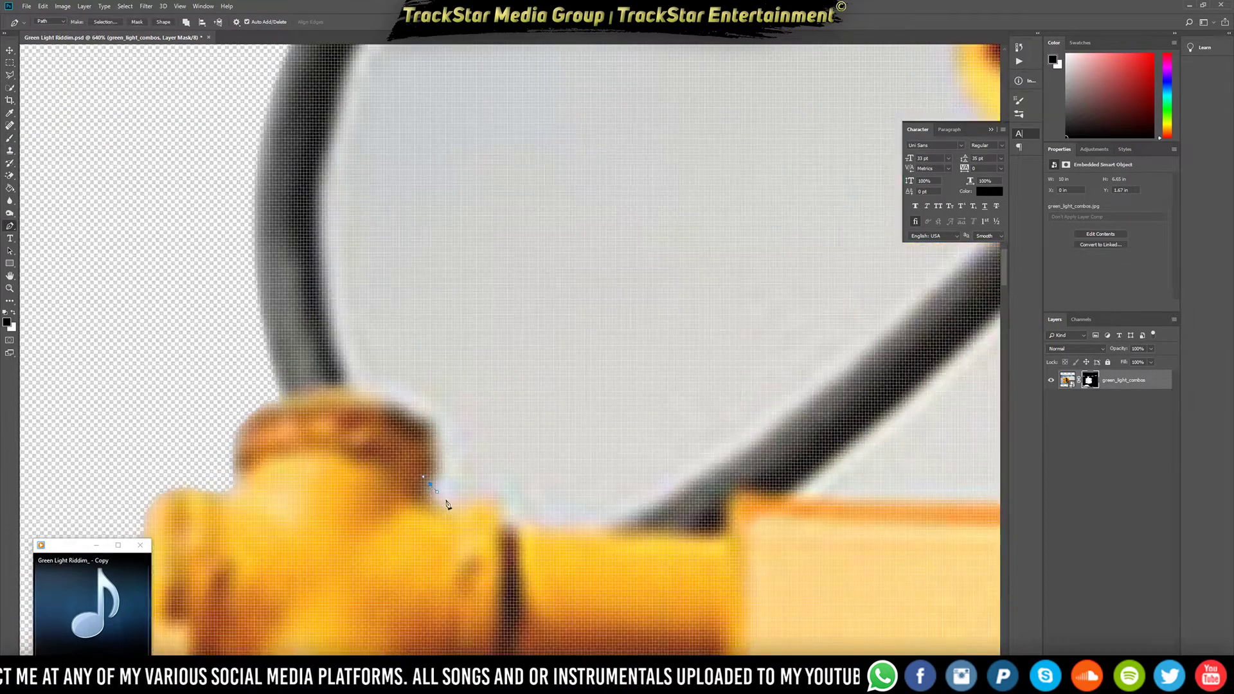
left_click(445, 500)
left_click_drag(461, 502, 534, 521)
left_click(479, 493)
left_click_drag(555, 524, 566, 524)
Extend the path up to the yellow bracket, curve it along the diagonal cable's upper edge, and trace the bracket's lower edge
scroll(734, 416, "down", 3)
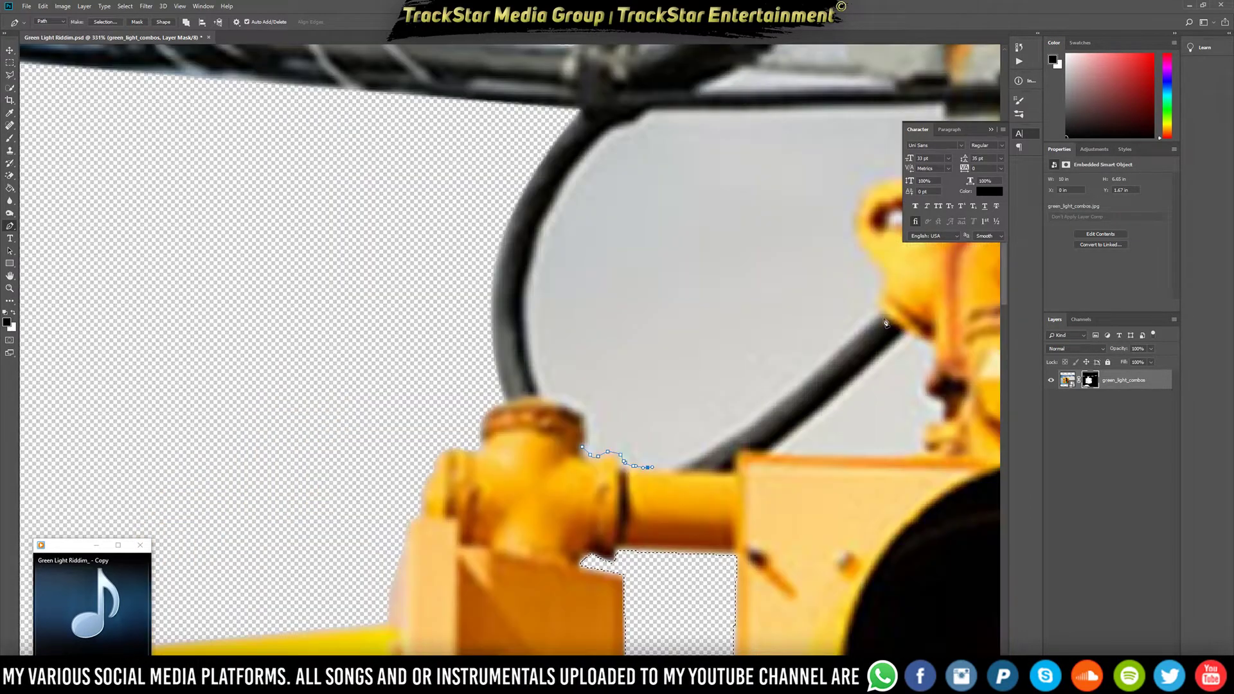
left_click(877, 315)
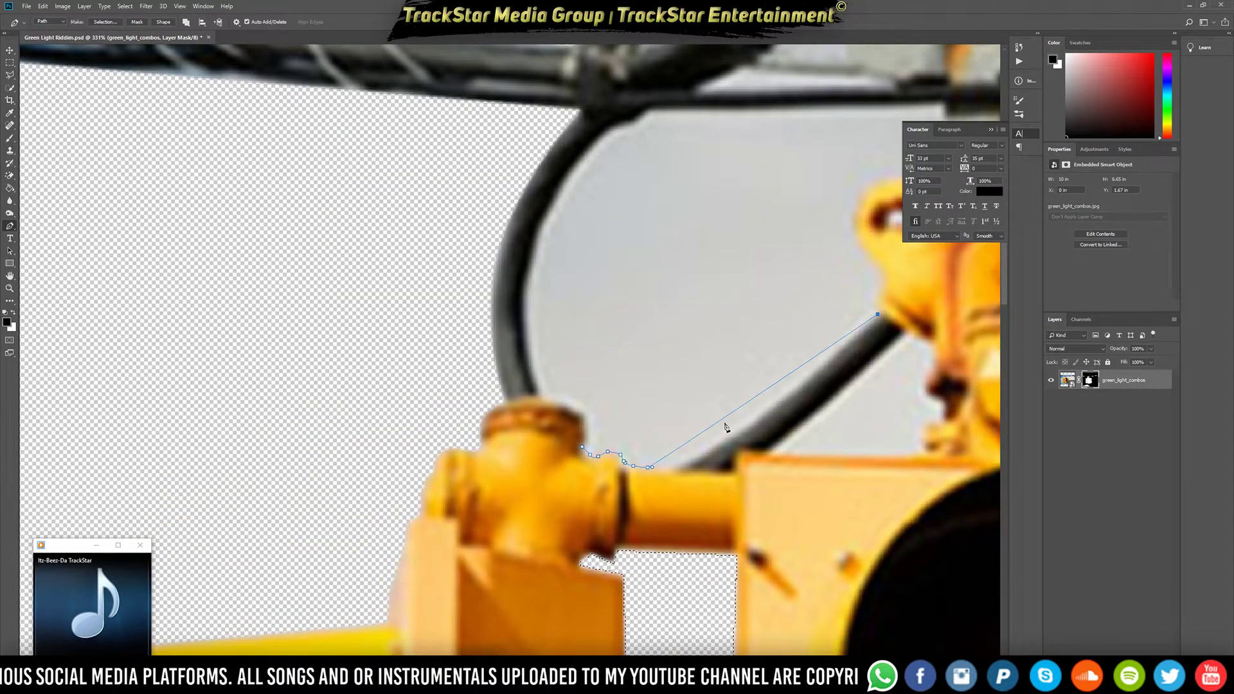
left_click_drag(699, 434, 707, 450)
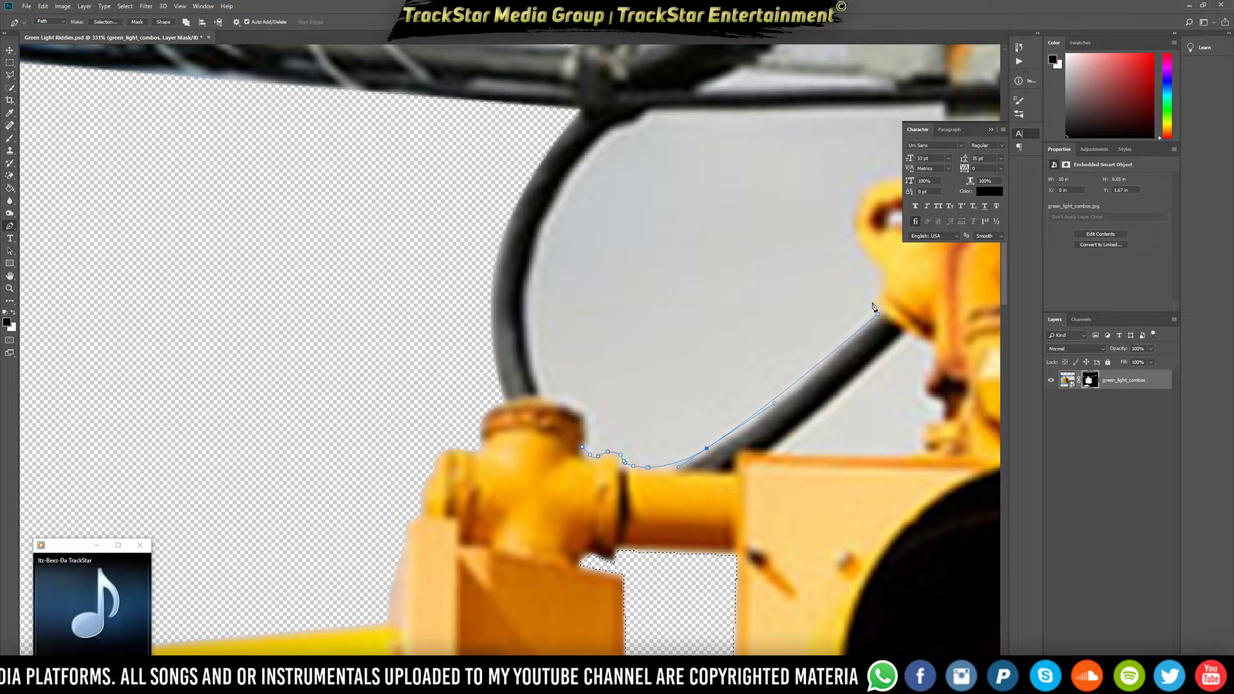
left_click(875, 299)
left_click(877, 291)
left_click_drag(880, 278, 879, 275)
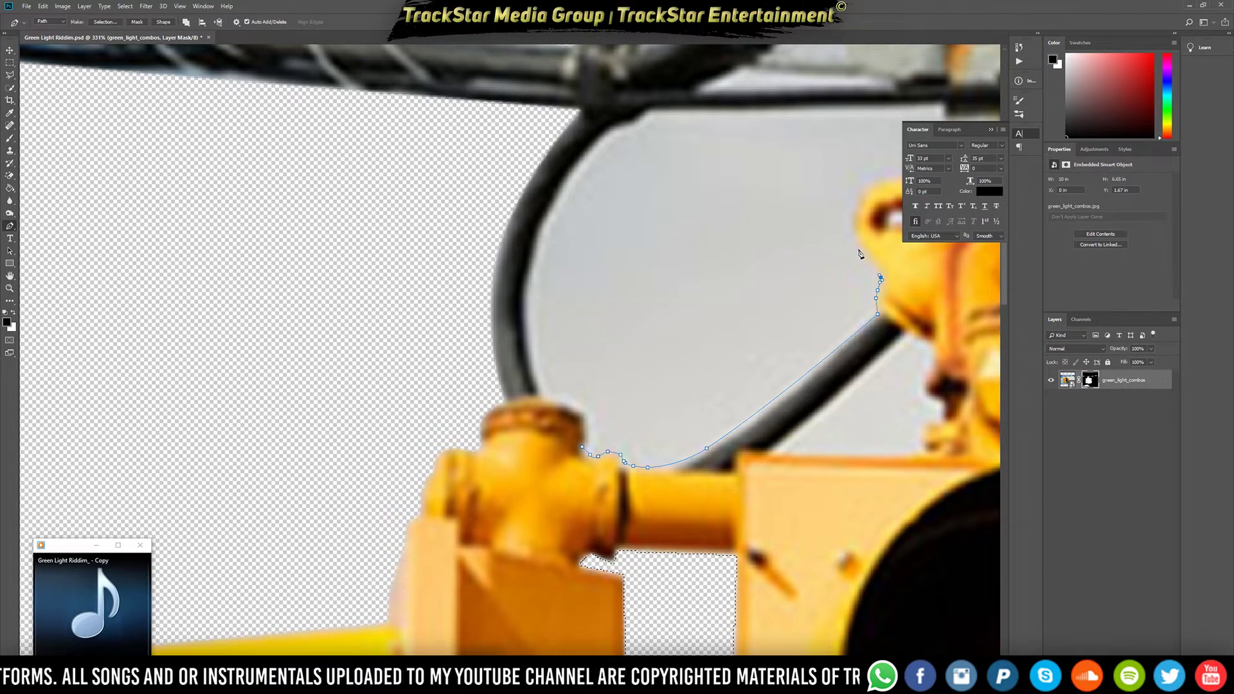
Continue the path to the metal hanger and curve it around the rounded end of the yellow bracket with added anchor points
scroll(869, 222, "down", 5)
scroll(881, 205, "up", 4)
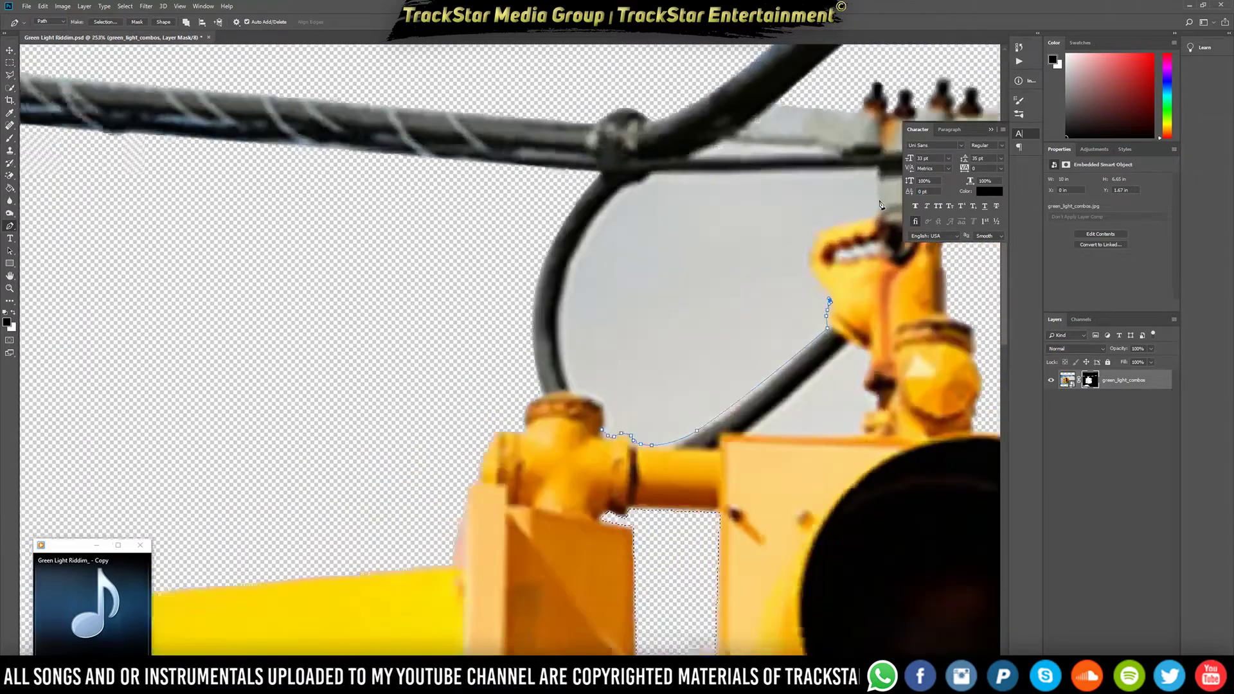
scroll(881, 205, "up", 2)
left_click(889, 210)
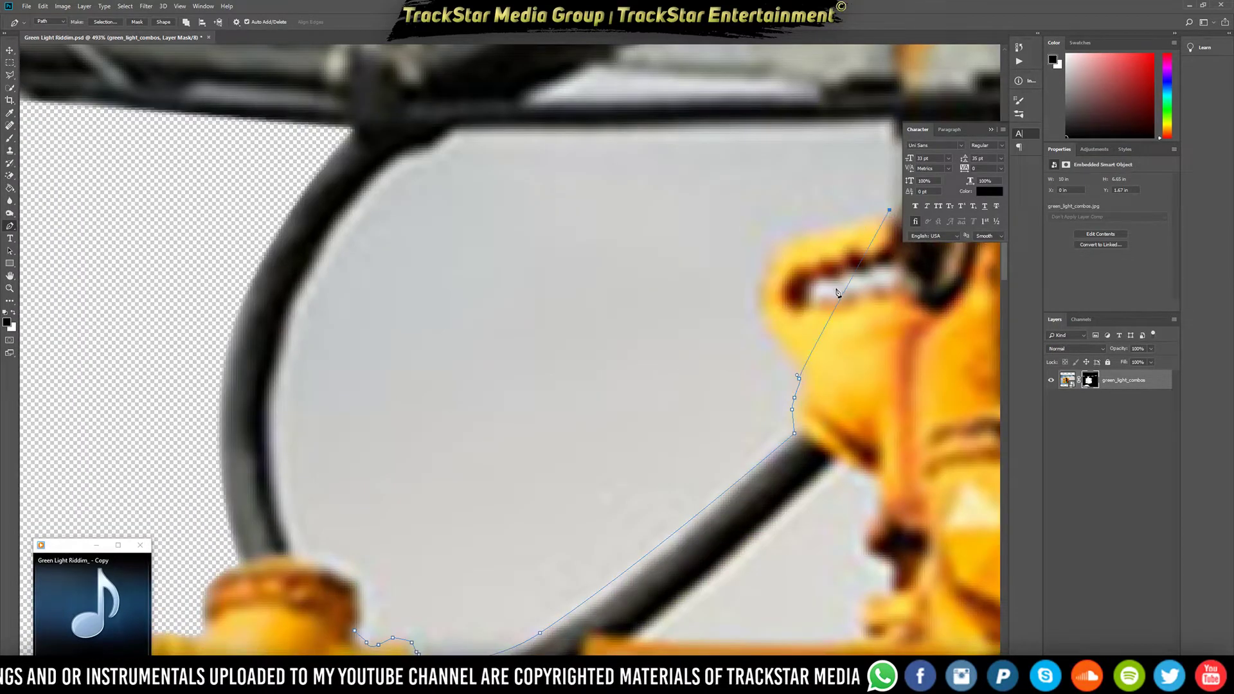
left_click_drag(837, 305, 765, 269)
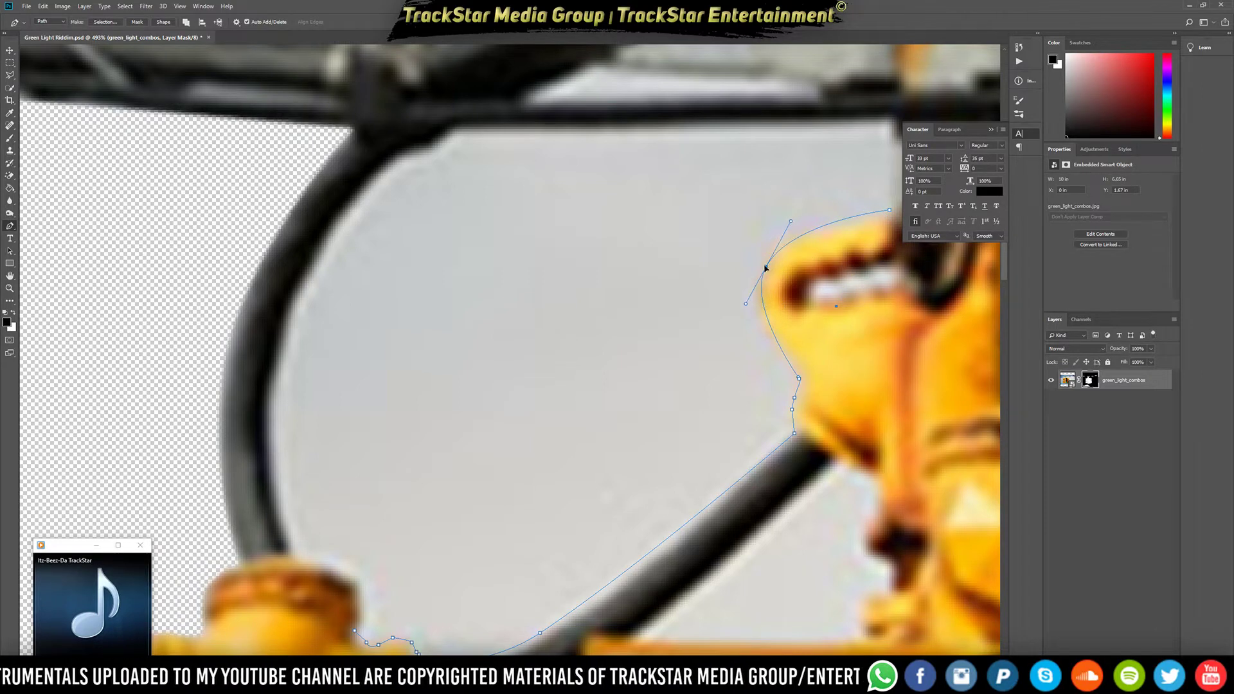
left_click_drag(765, 312, 759, 316)
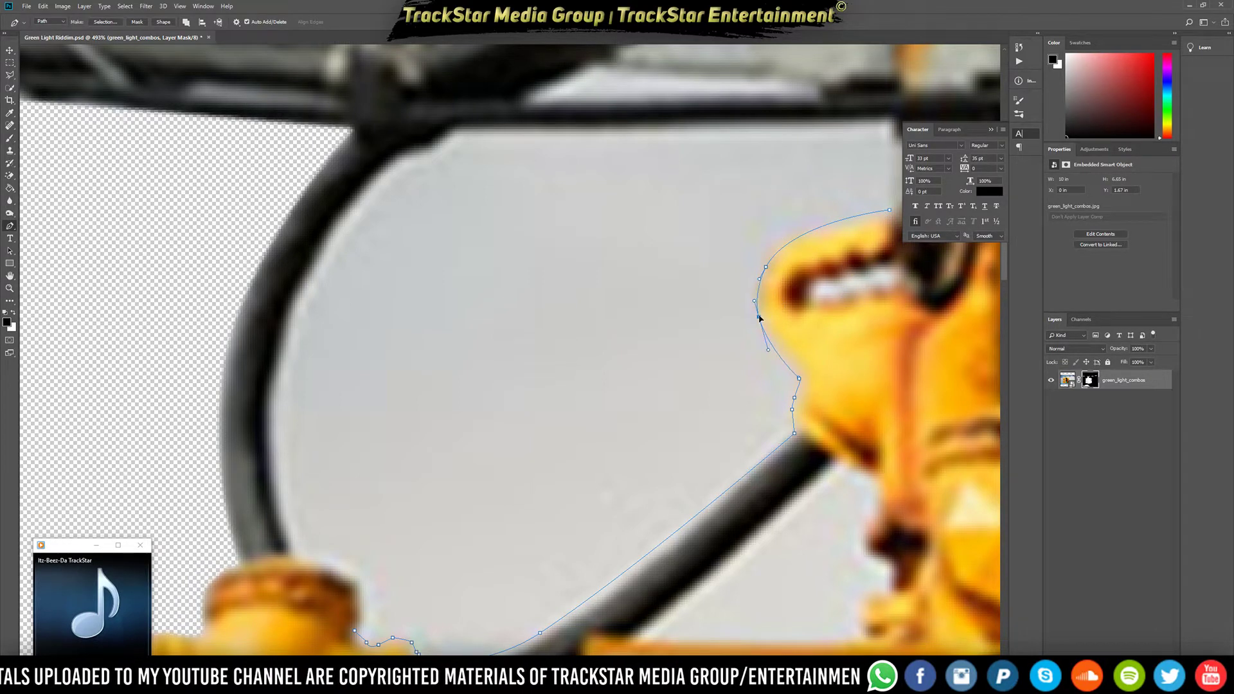
left_click_drag(785, 247, 792, 242)
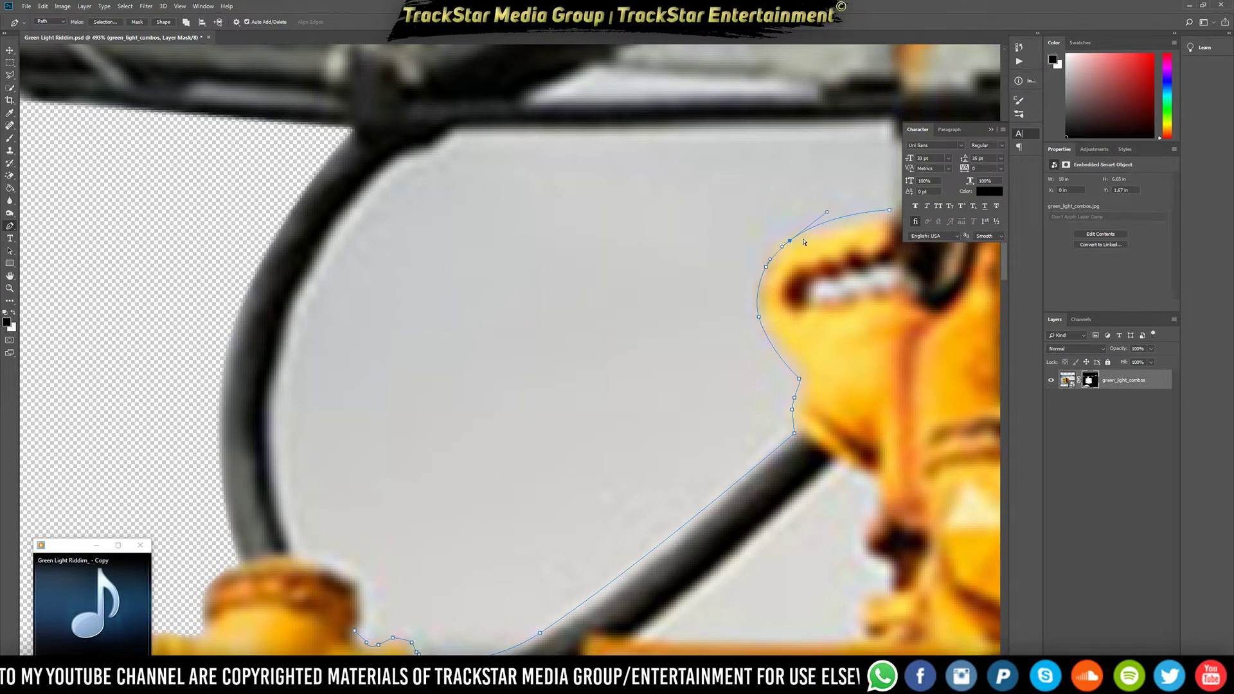
left_click(850, 216)
left_click_drag(851, 216, 867, 219)
Run the path up the hanger and along the underside of the thin horizontal cable, adjust that edge, and close it at the pipe joint
scroll(897, 174, "down", 5)
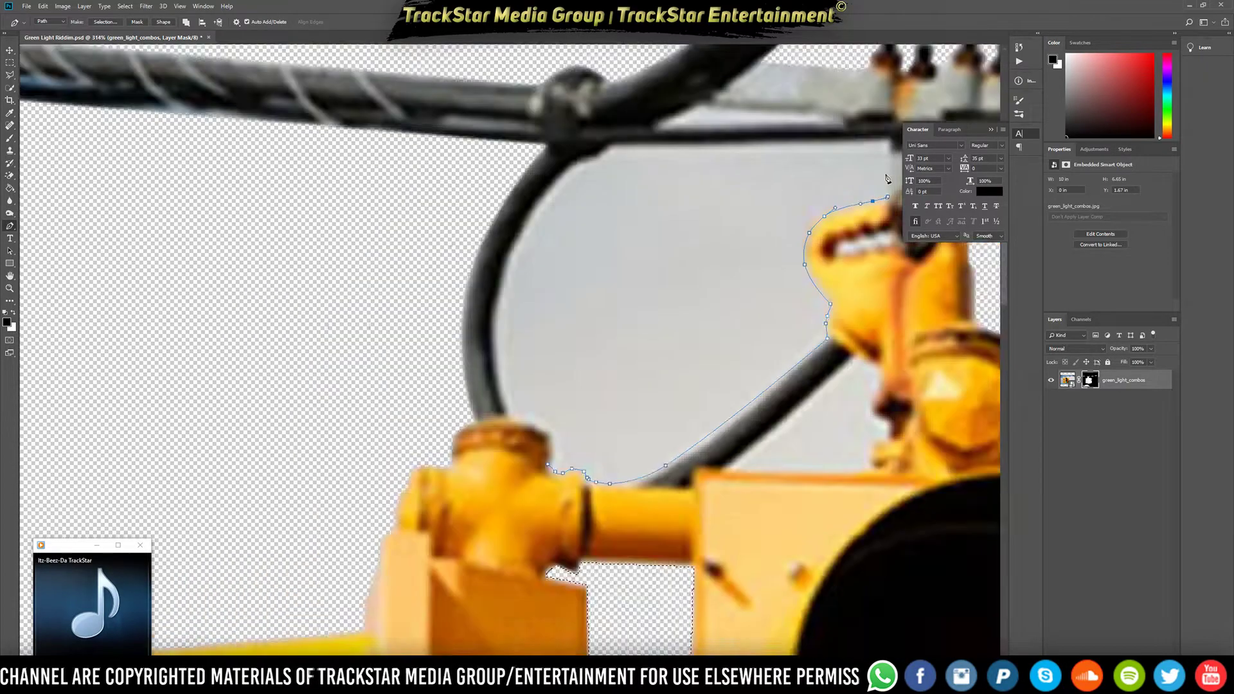
left_click(889, 157)
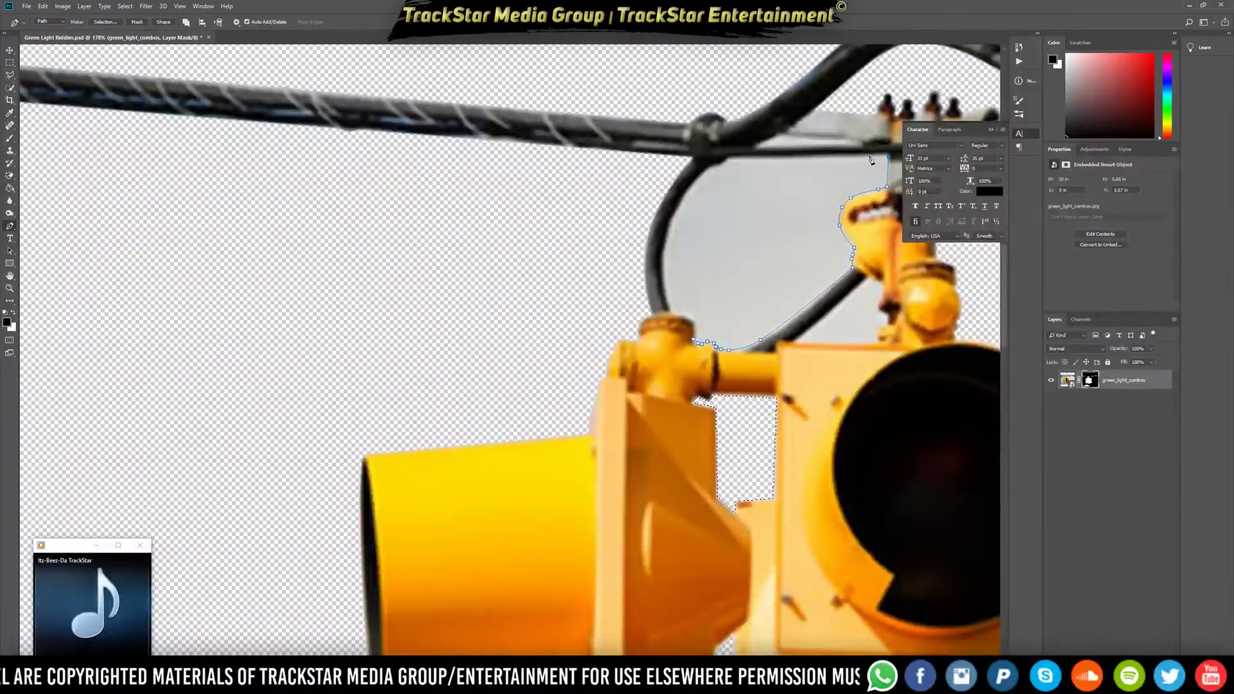
left_click(731, 159)
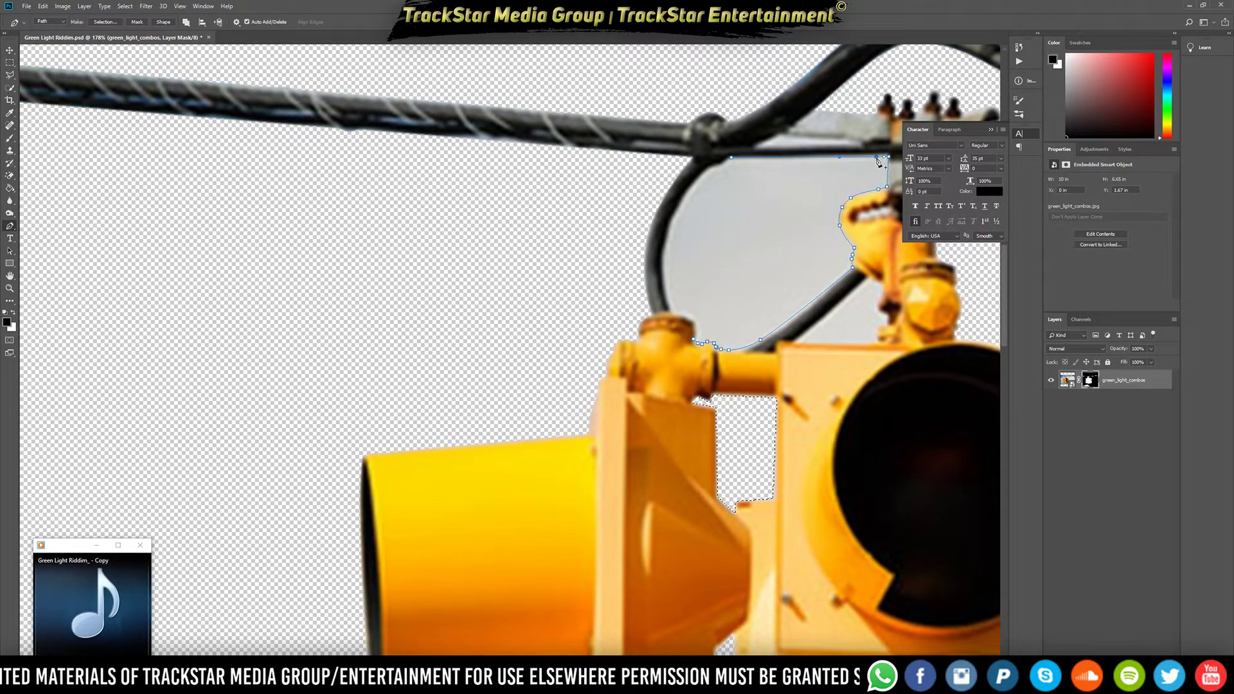
left_click(877, 158)
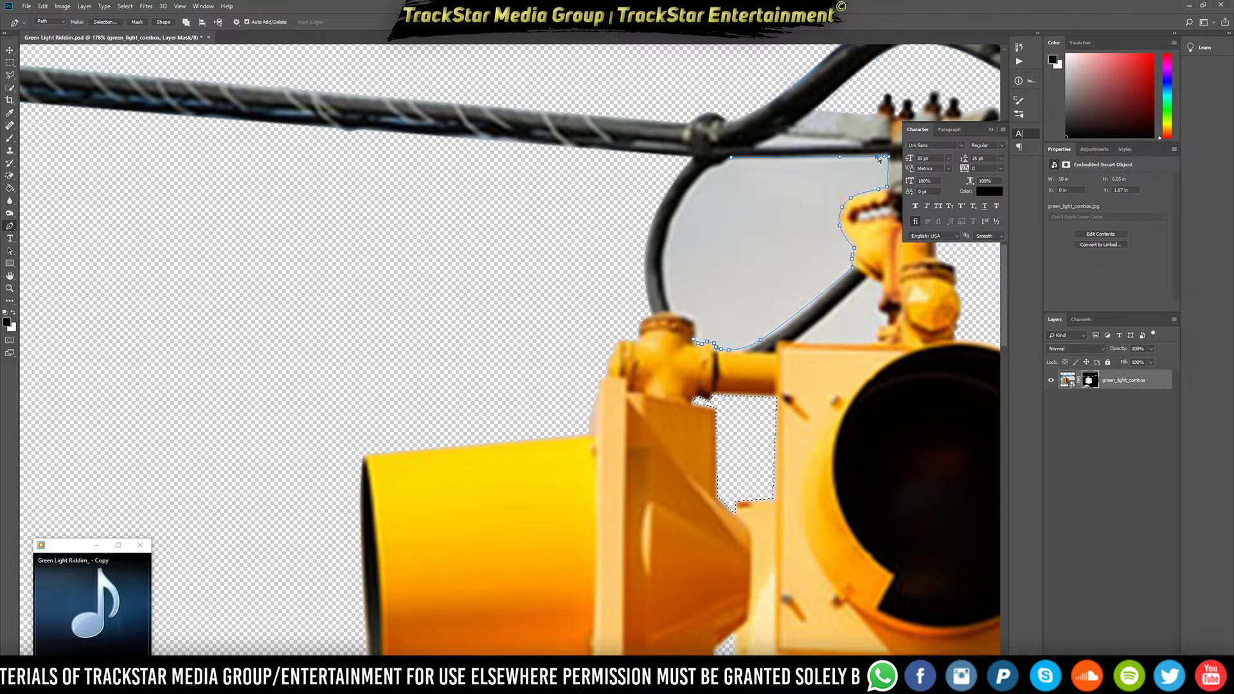
left_click_drag(877, 157, 874, 155)
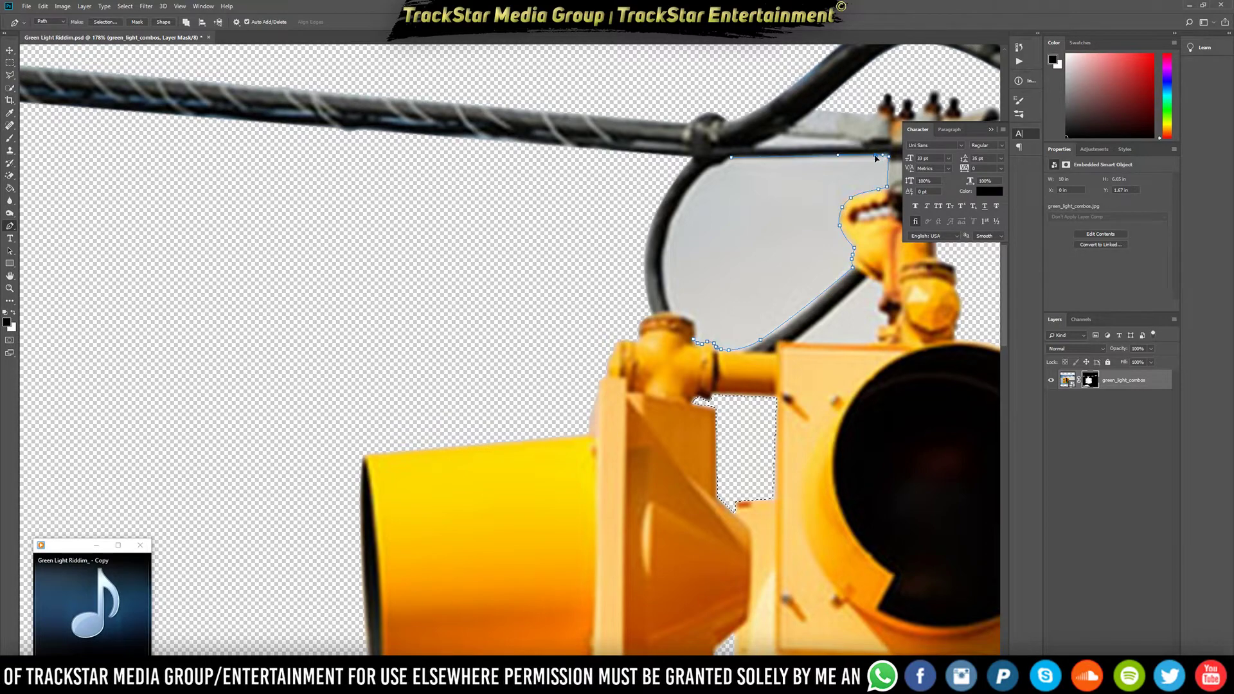
left_click(695, 341)
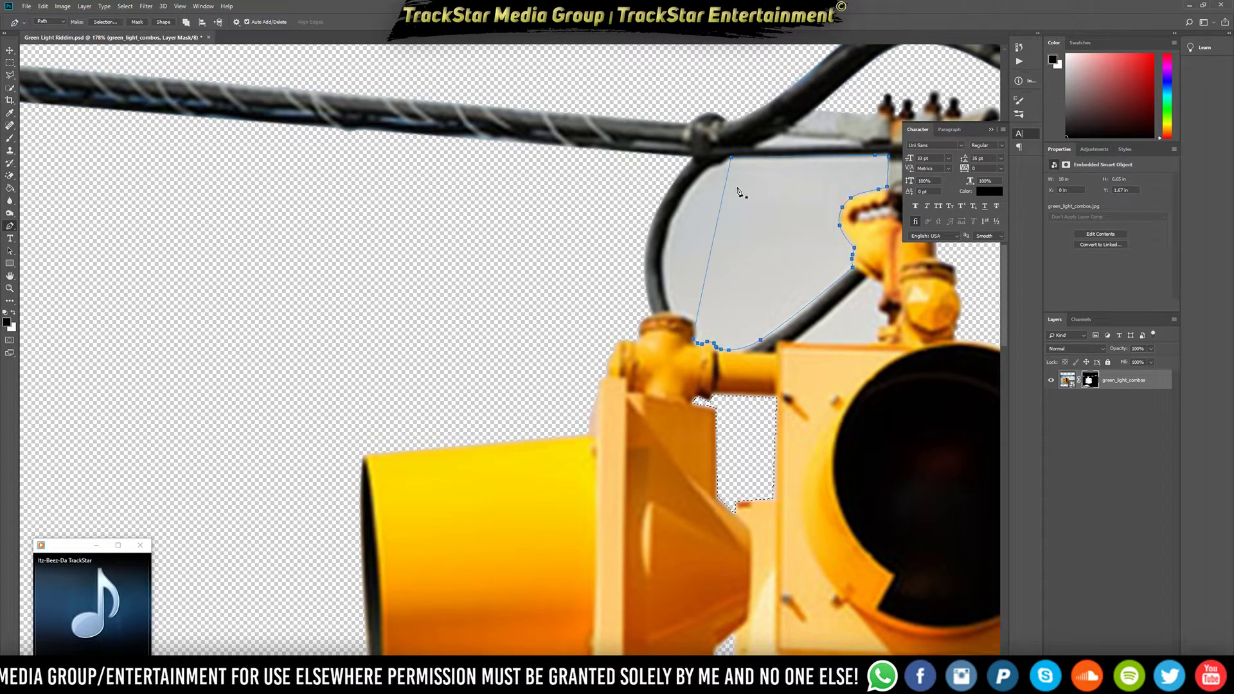
Bend the closing segment outward to the looping cable's inner edge and delete the stray anchor point near its upper end
mouse_move(724, 192)
left_mouse_down()
mouse_move(687, 181)
mouse_move(694, 193)
mouse_move(724, 167)
mouse_move(721, 177)
left_mouse_up()
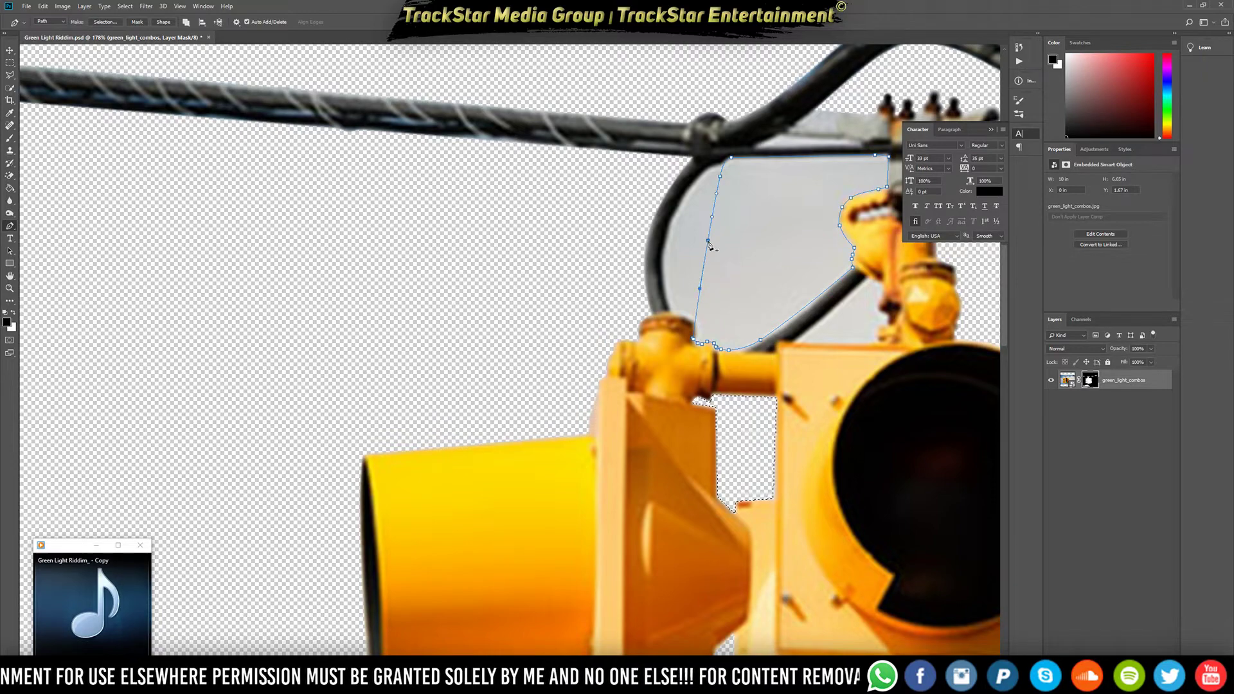
left_click_drag(708, 241, 666, 241)
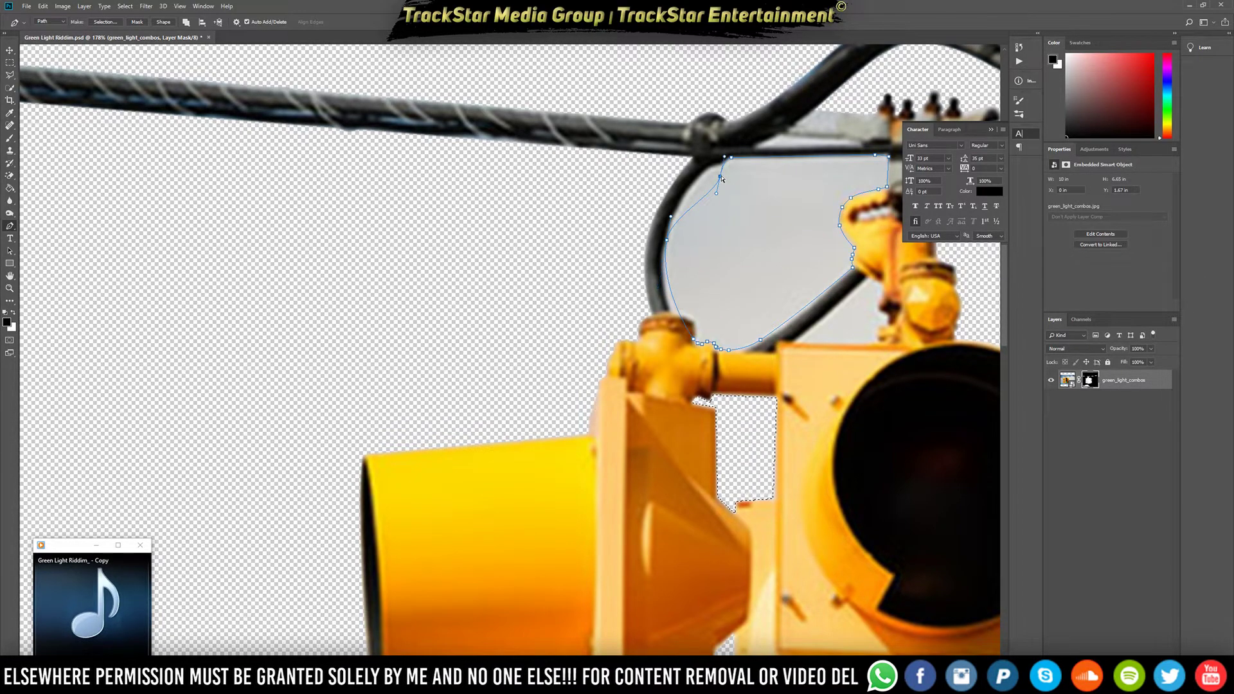
right_click(719, 179)
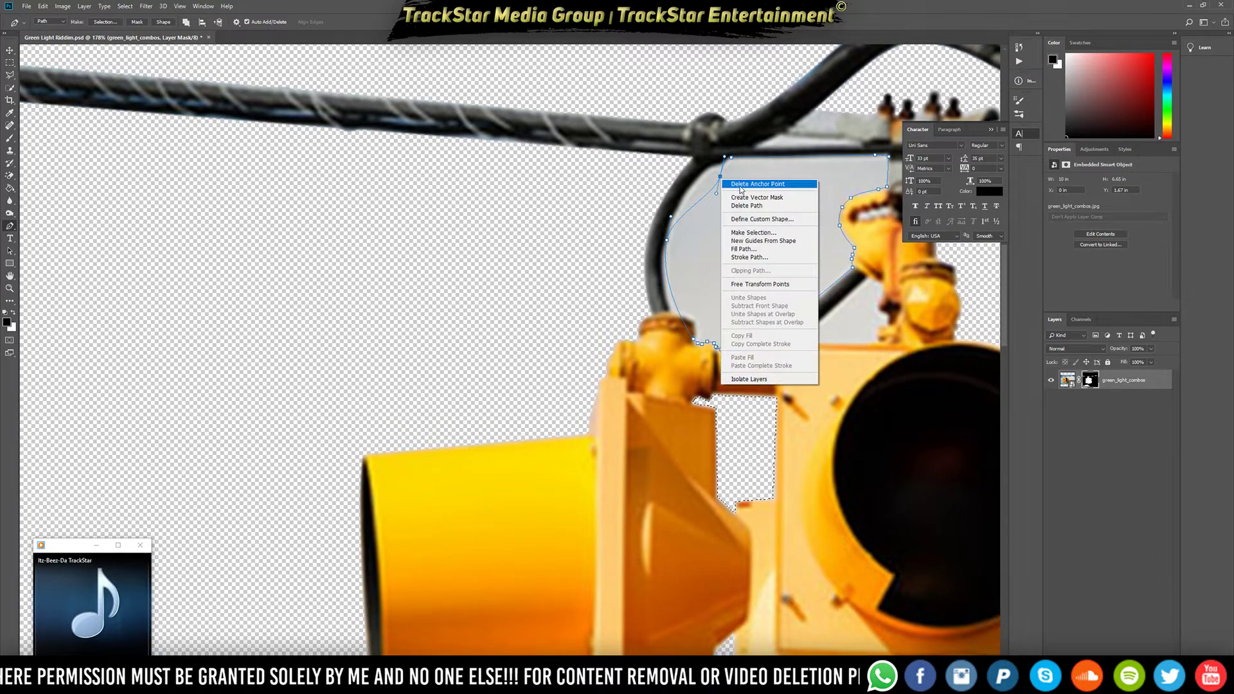
left_click(739, 188)
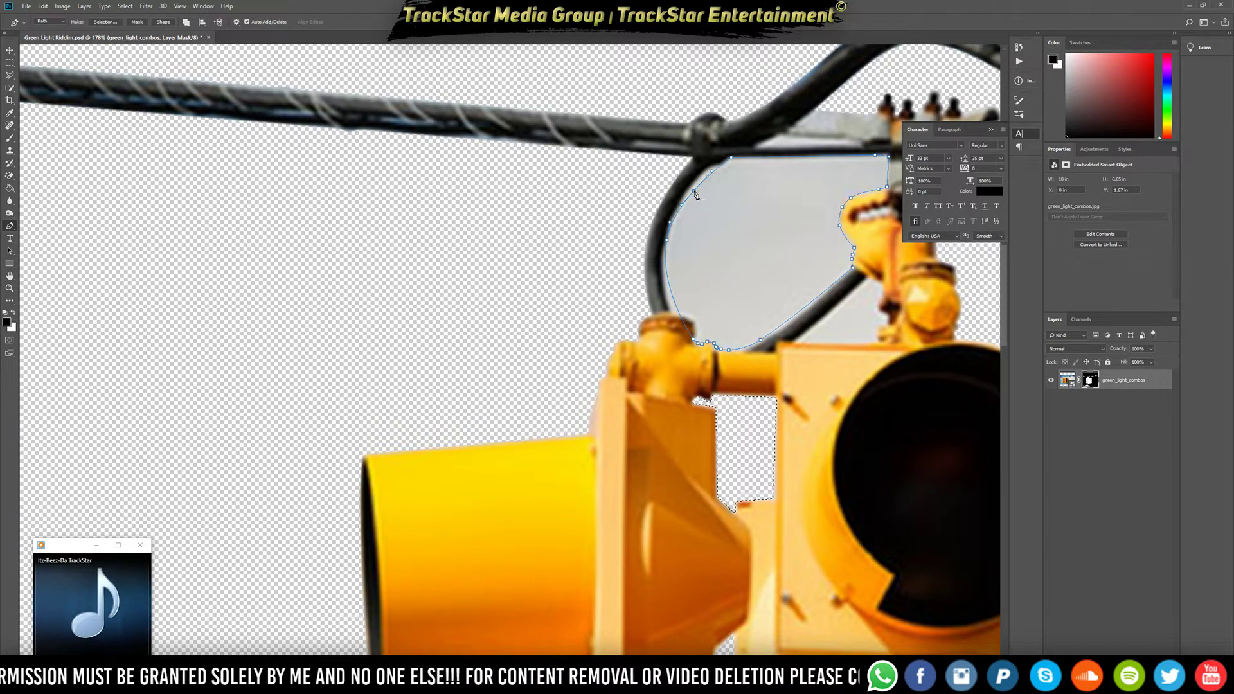
Refine the upper curve of the path with additional anchor points so it follows the looping cable's inner edge
left_click_drag(694, 191, 693, 185)
key("ctrl+z")
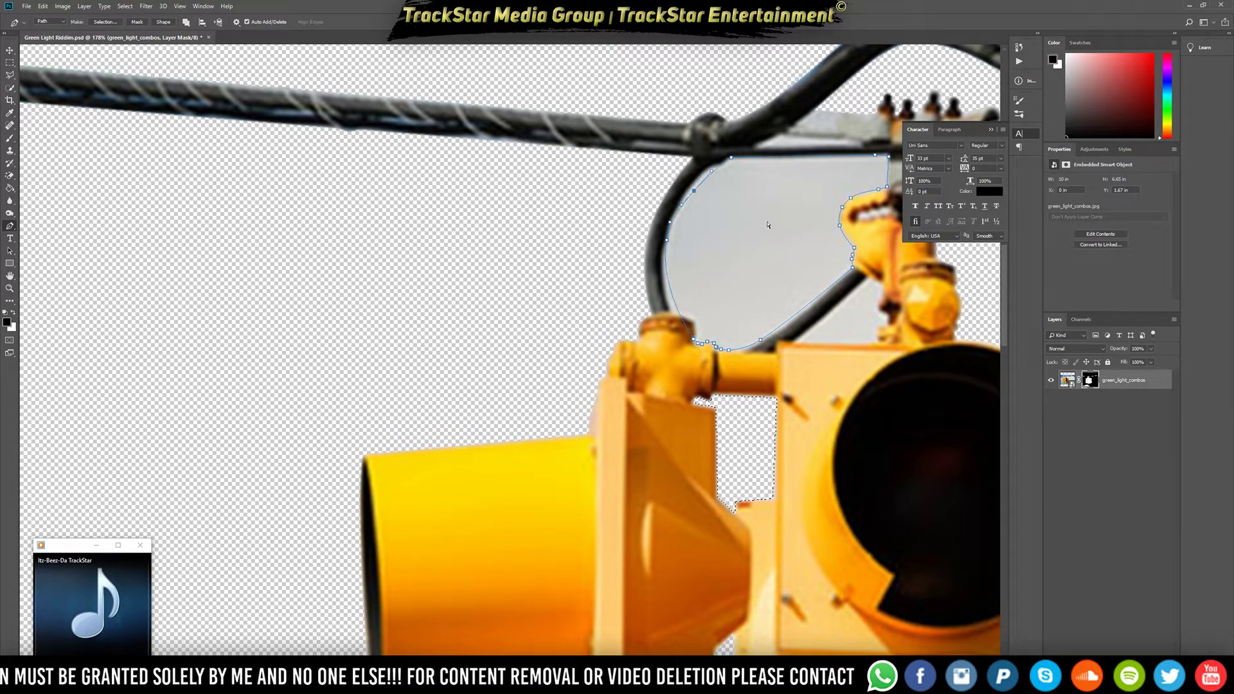
left_click_drag(693, 191, 696, 183)
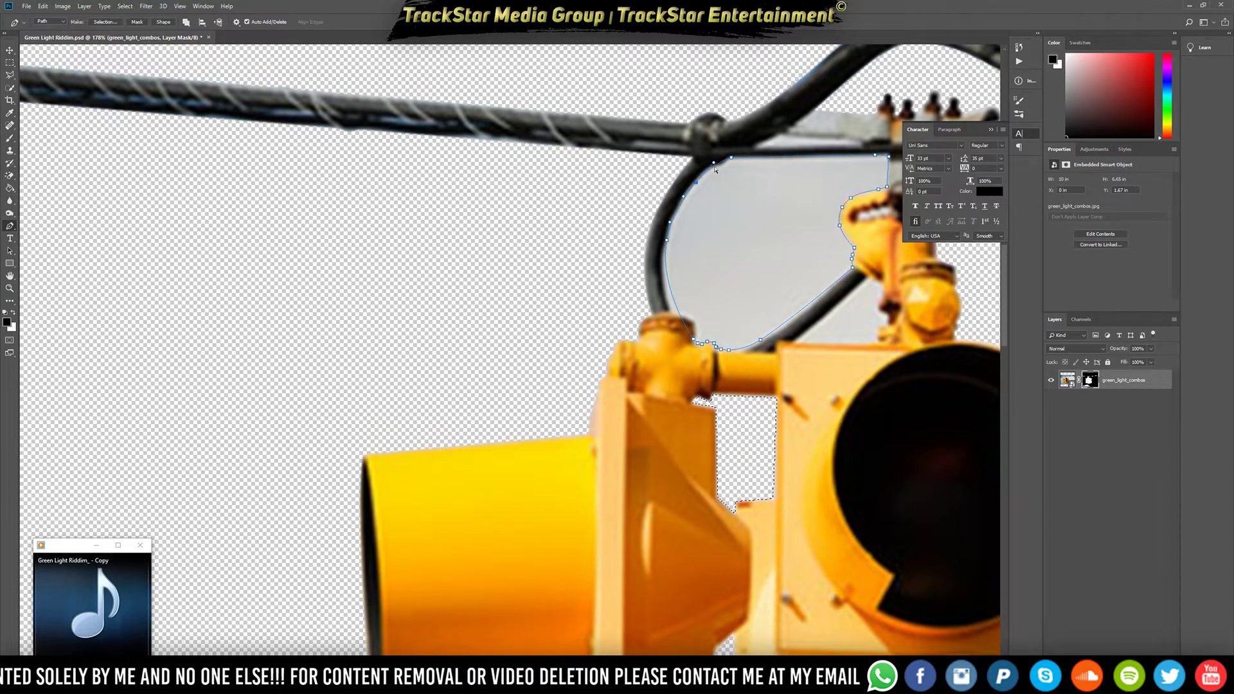
left_click(709, 171)
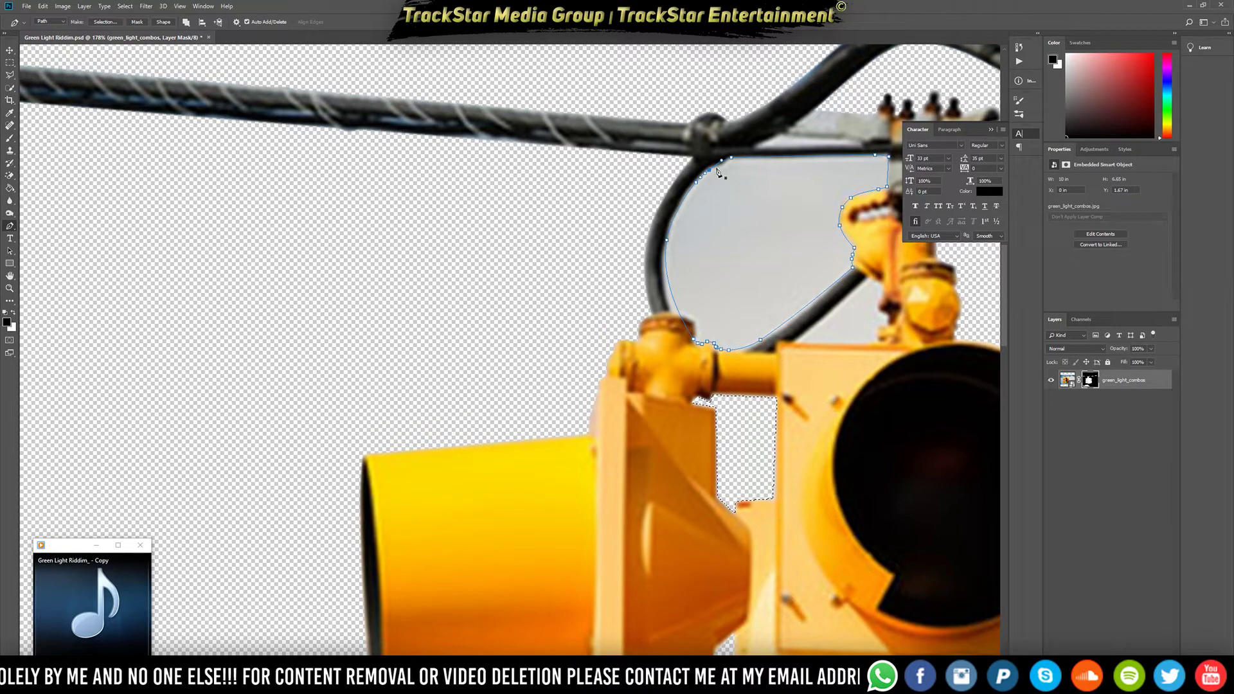